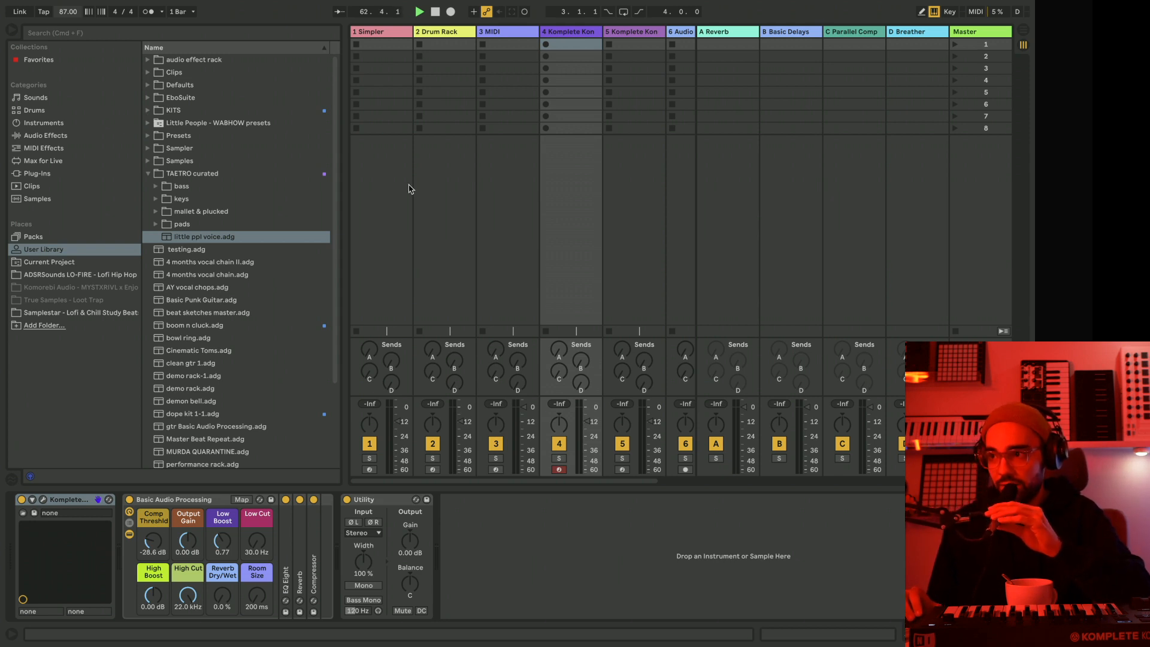
Select the empty Simpler track and search the sample library for "vocal".
click(517, 32)
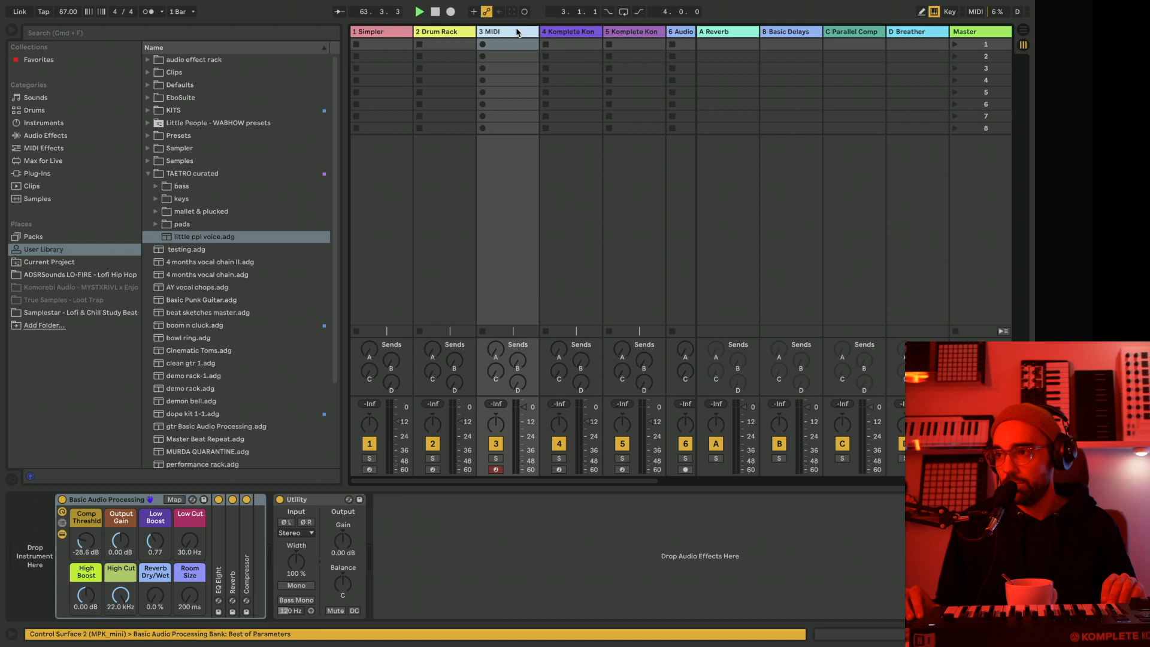
click(385, 33)
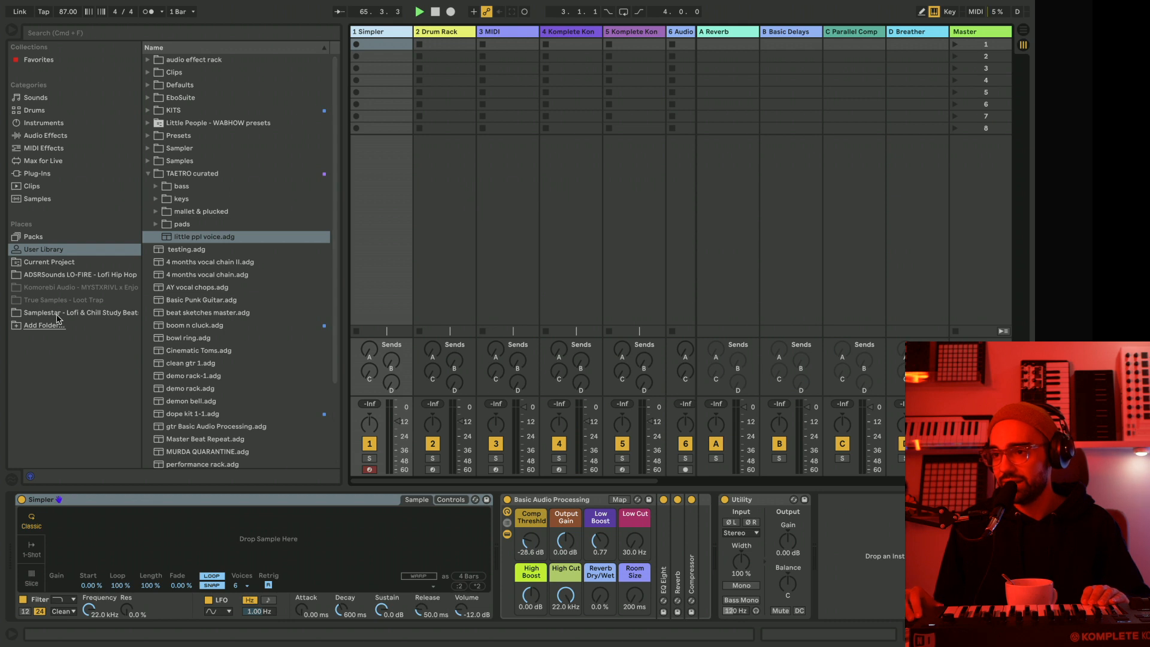
click(37, 199)
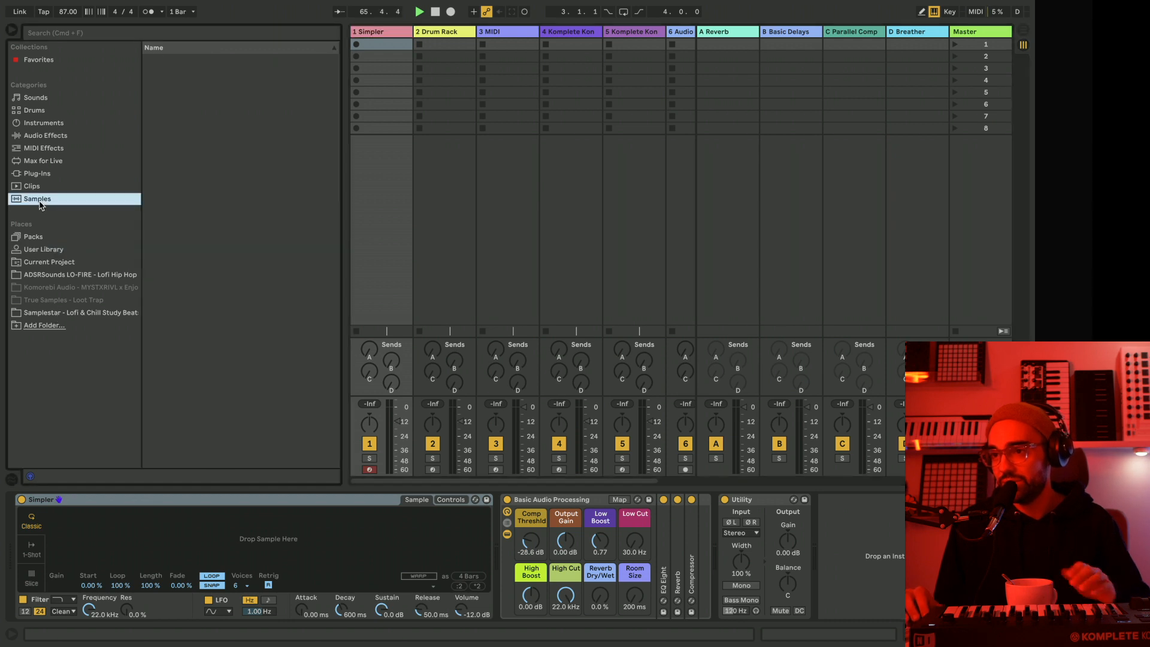
click(54, 34)
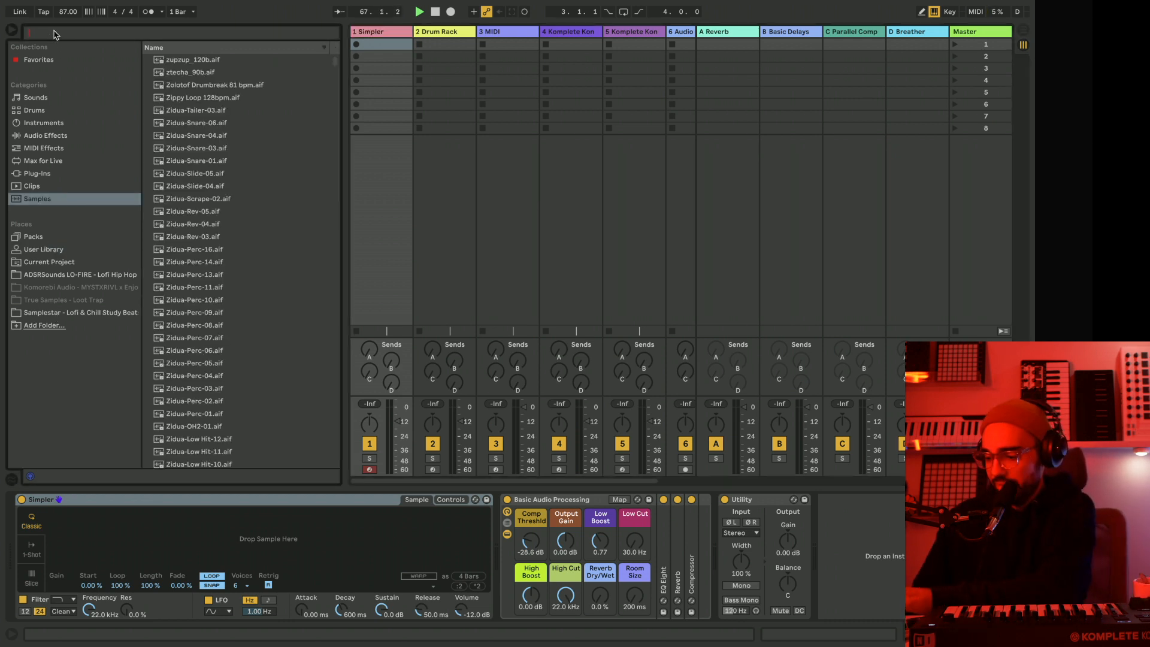
text(vocal)
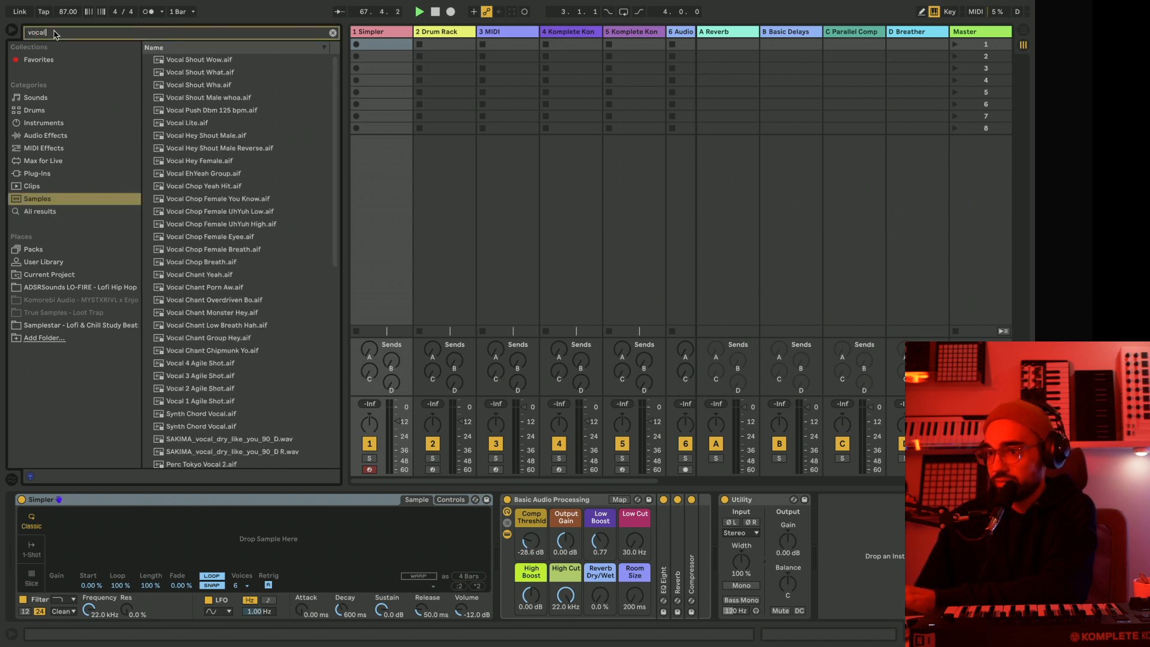
Audition the vocal shouts, chops and chants in the search results up to the SAKIMA dry vocal.
click(208, 85)
click(214, 73)
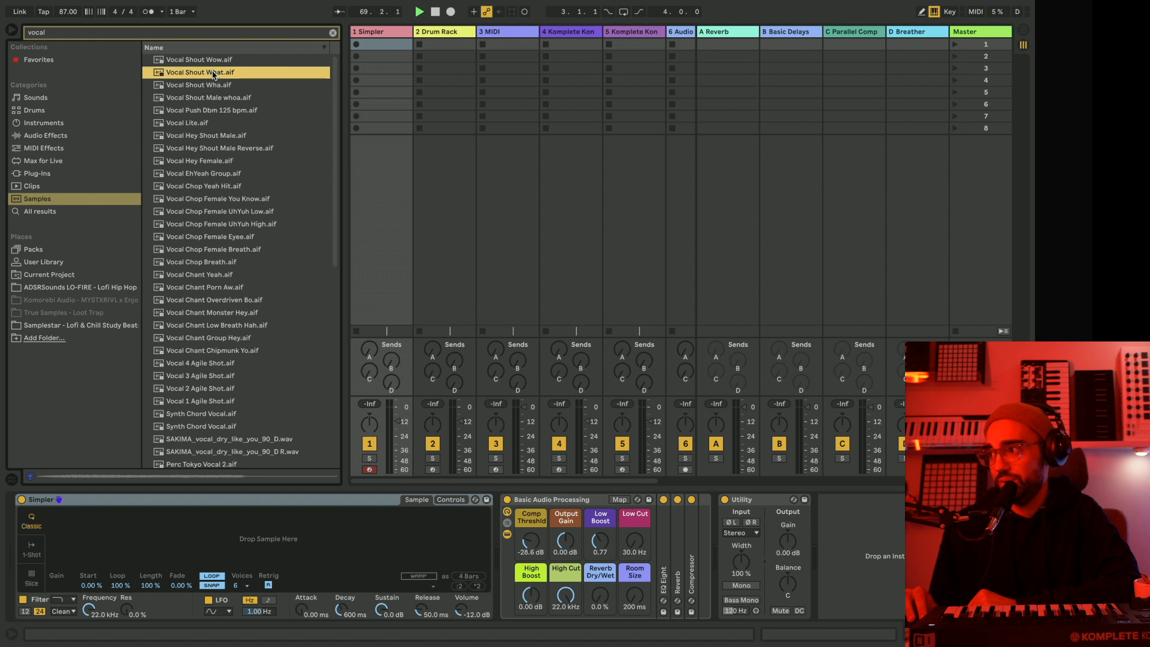
click(218, 174)
click(213, 249)
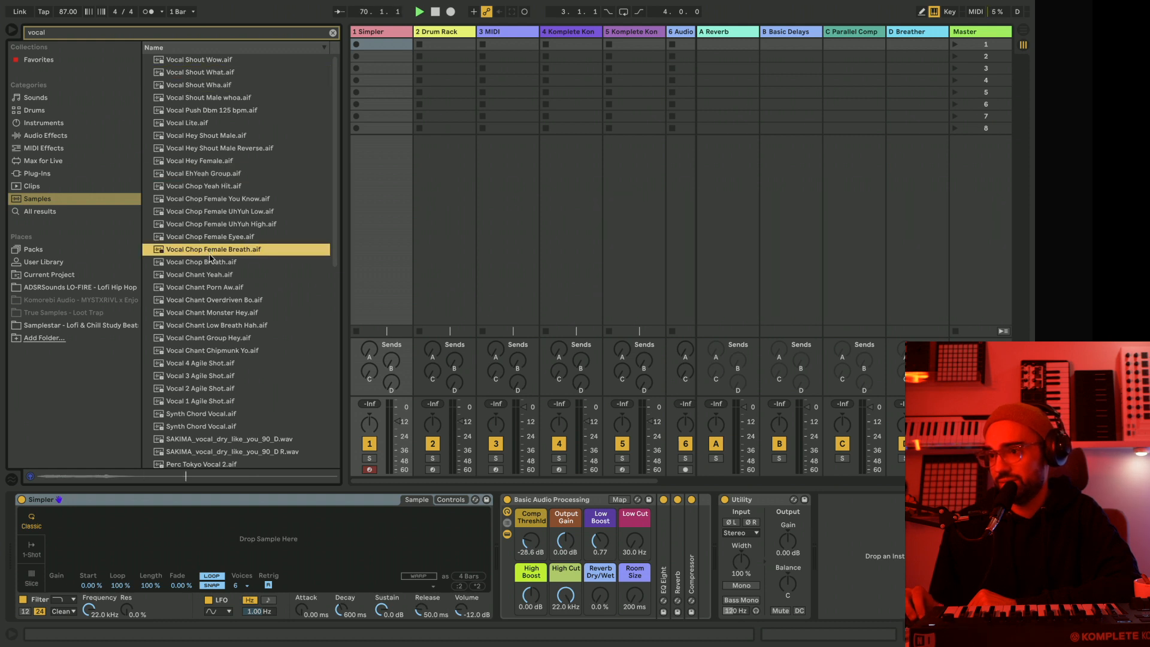
click(217, 275)
click(214, 300)
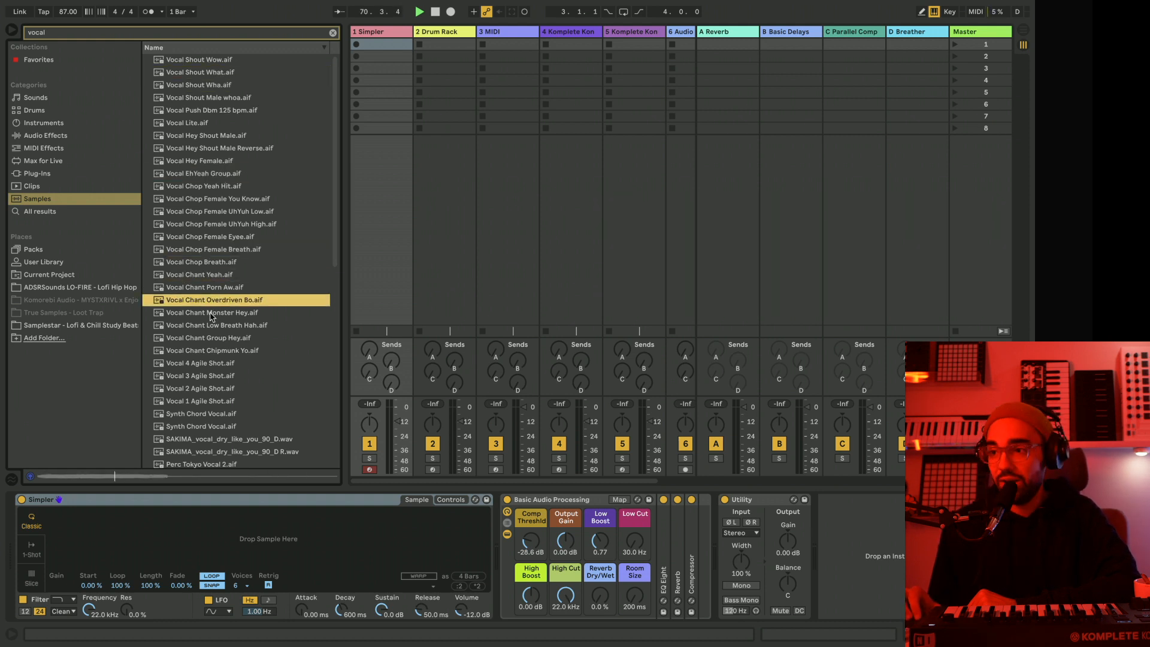
click(207, 326)
scroll(207, 326, down, 2)
click(206, 340)
scroll(206, 347, down, 4)
click(206, 348)
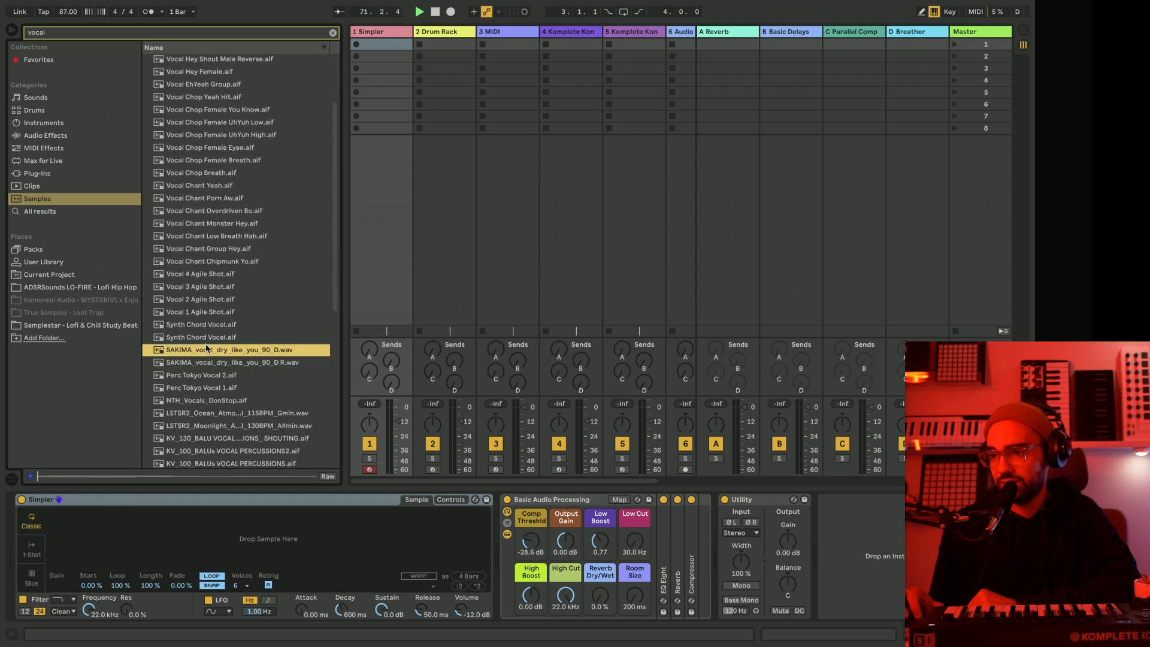
Load SAKIMA_vocal_dry_like_you_90_D.wav into Simpler and shorten the playback region to its first sung phrase.
scroll(207, 347, down, 4)
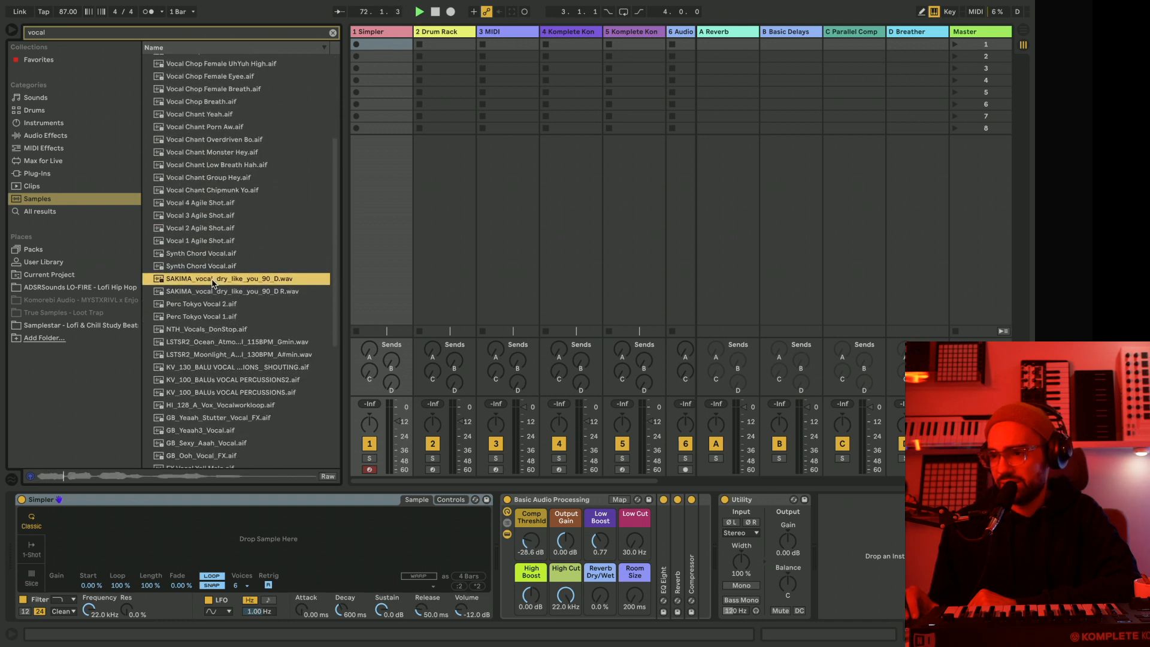
drag(212, 531, 212, 531)
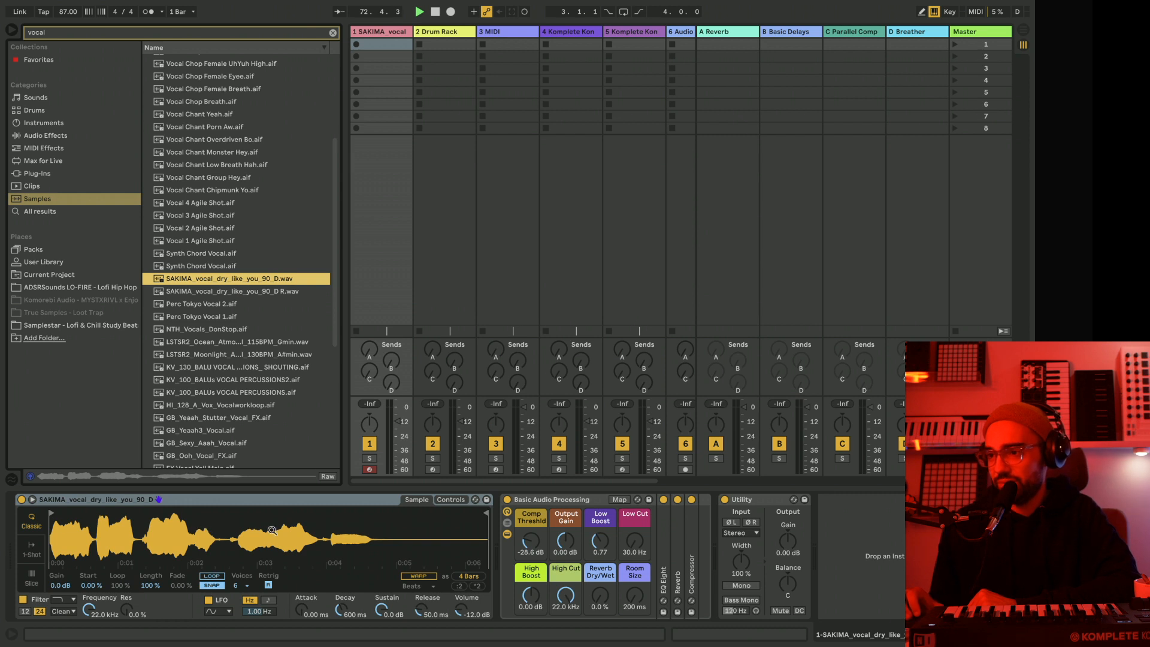
mouse_move(479, 513)
mouse_down()
mouse_move(62, 492)
mouse_move(76, 497)
mouse_up()
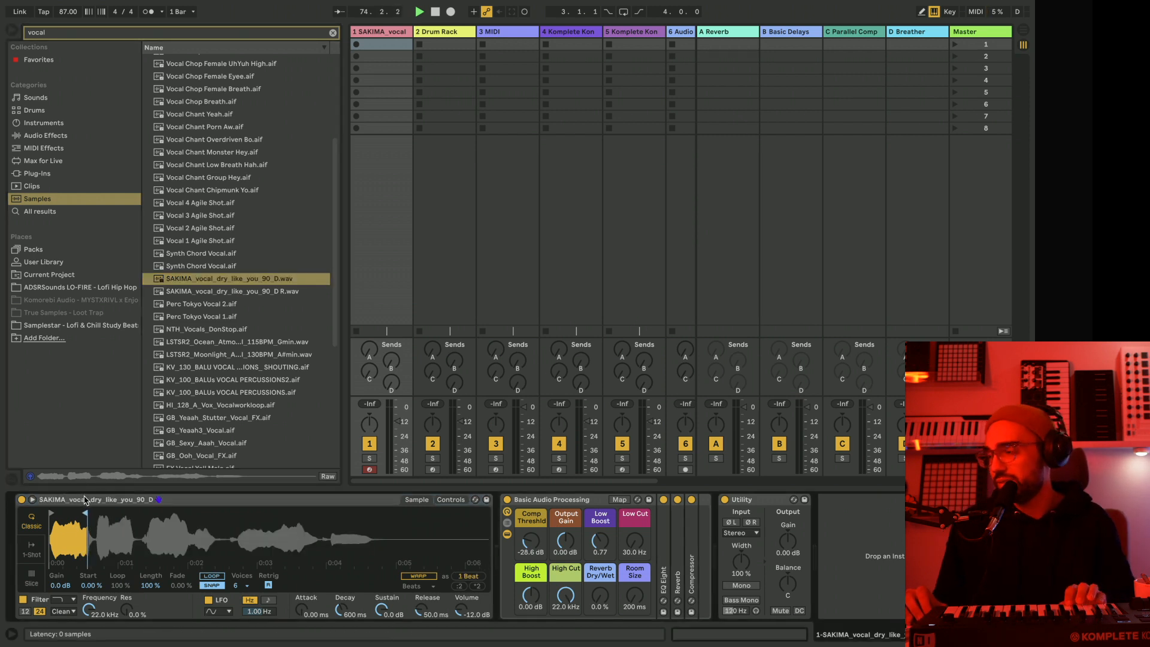
Enable warping for the vocal sample in Simpler and set the warp mode to Tones.
click(418, 575)
click(418, 586)
click(413, 537)
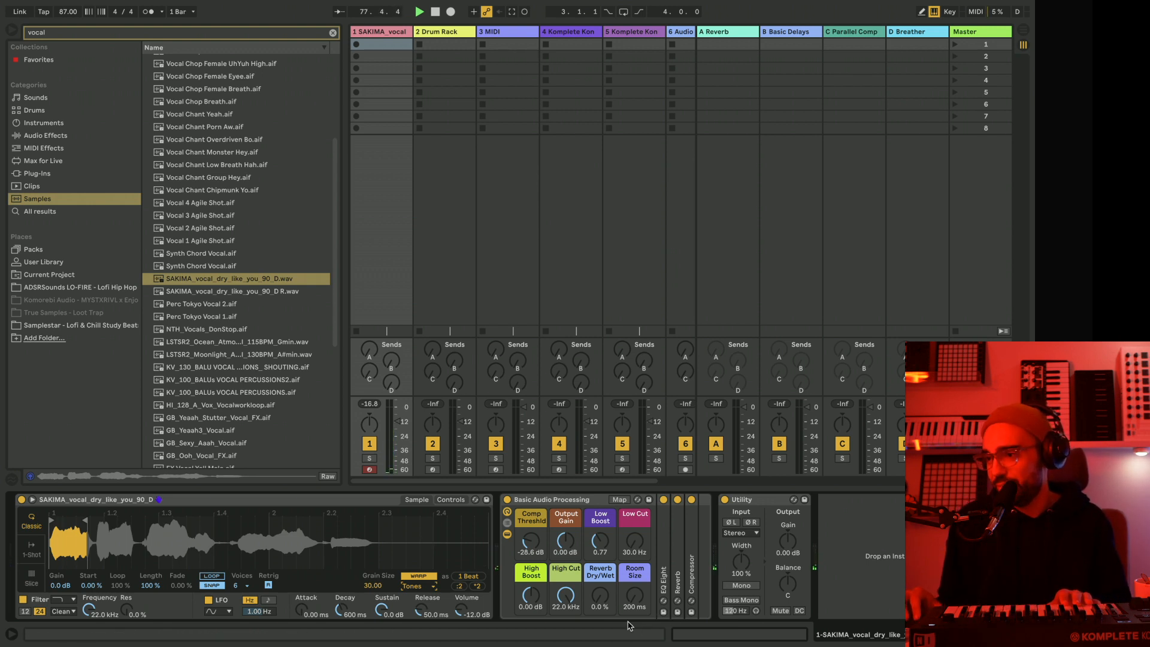
On the vocal track's Basic Audio Processing rack, set Reverb Dry/Wet to 37 %, Room Size to 7.27 s and Low Cut to 76.4 Hz.
drag(601, 595, 600, 551)
drag(636, 596, 636, 557)
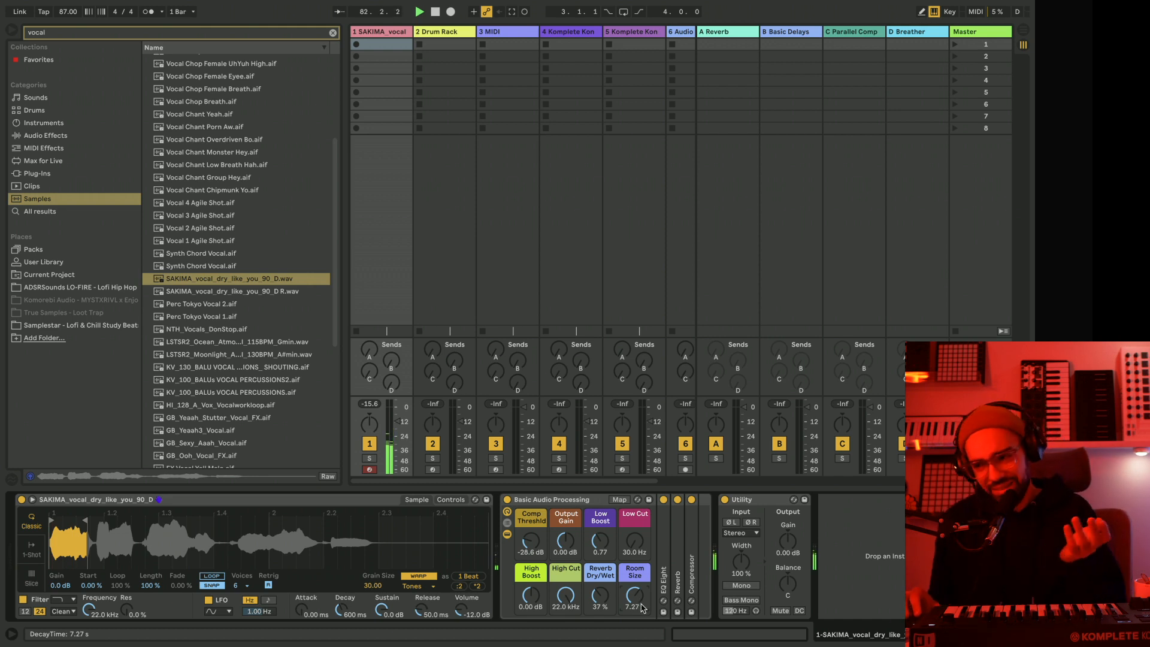
drag(637, 545, 637, 533)
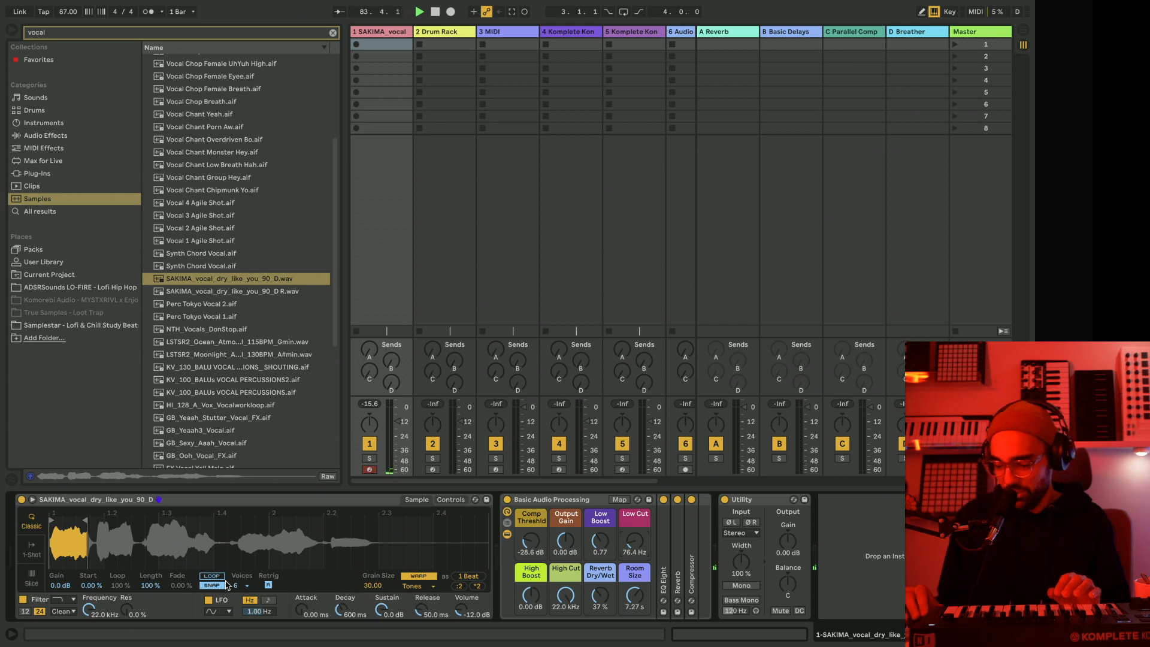
Convert the Simpler holding the vocal sample into a Sampler.
drag(72, 543, 72, 566)
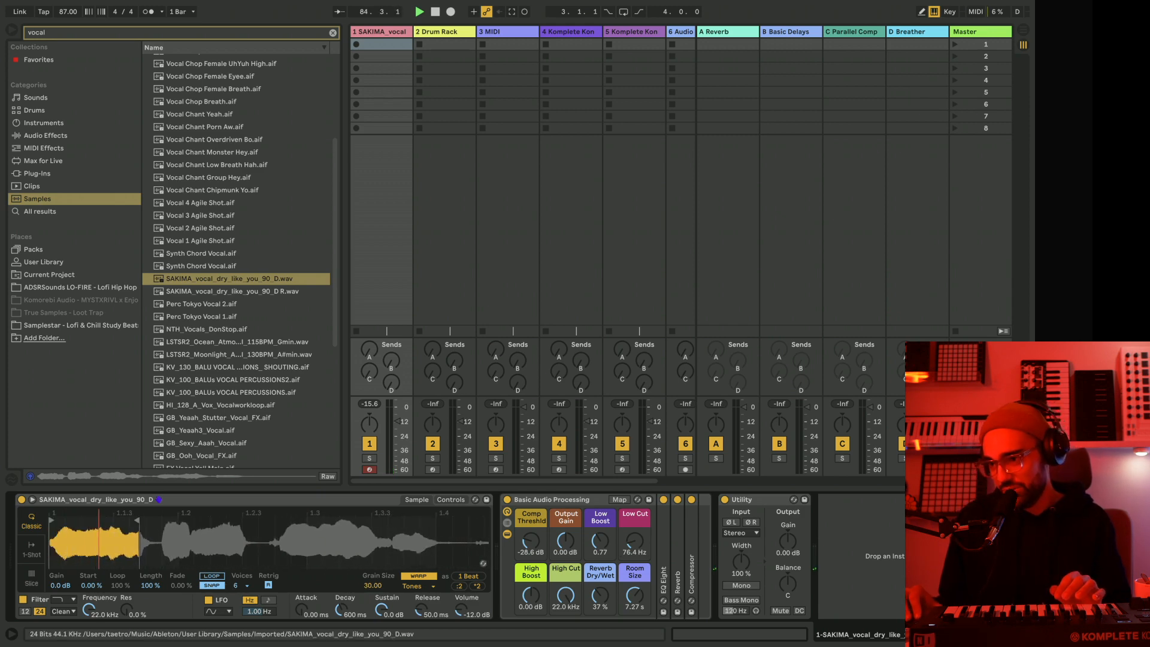
right_click(98, 499)
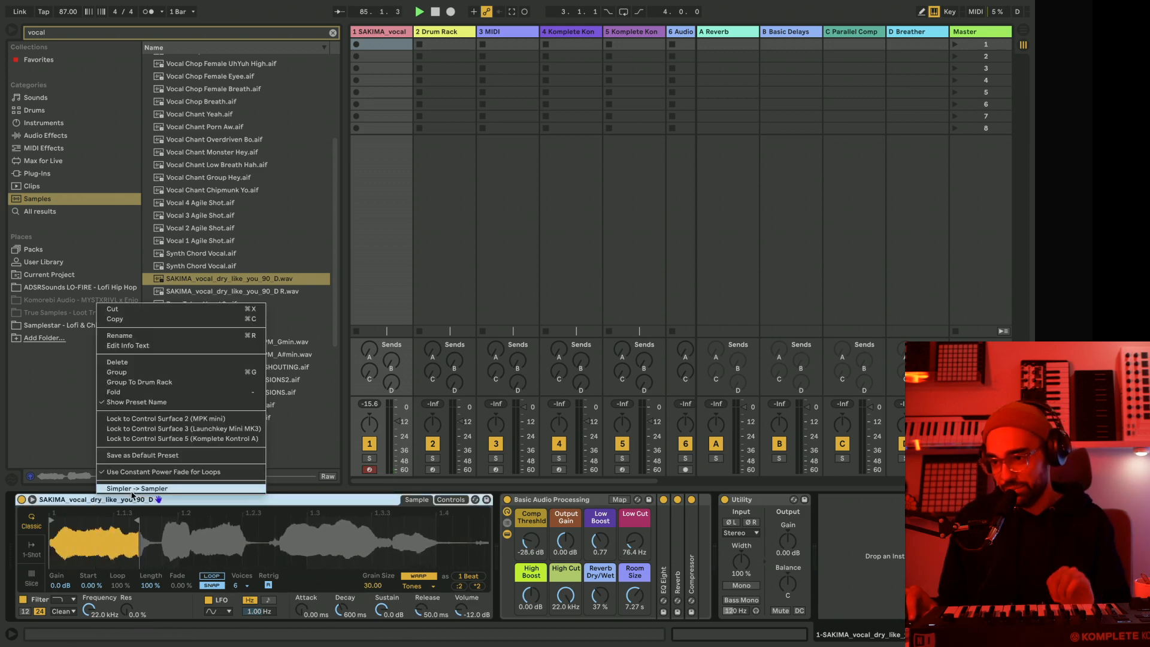
click(132, 489)
Set the Sampler's sustain mode to back-and-forth looping, with loop start 10282, loop end 22918 and crossfade 7200.
drag(45, 524, 45, 530)
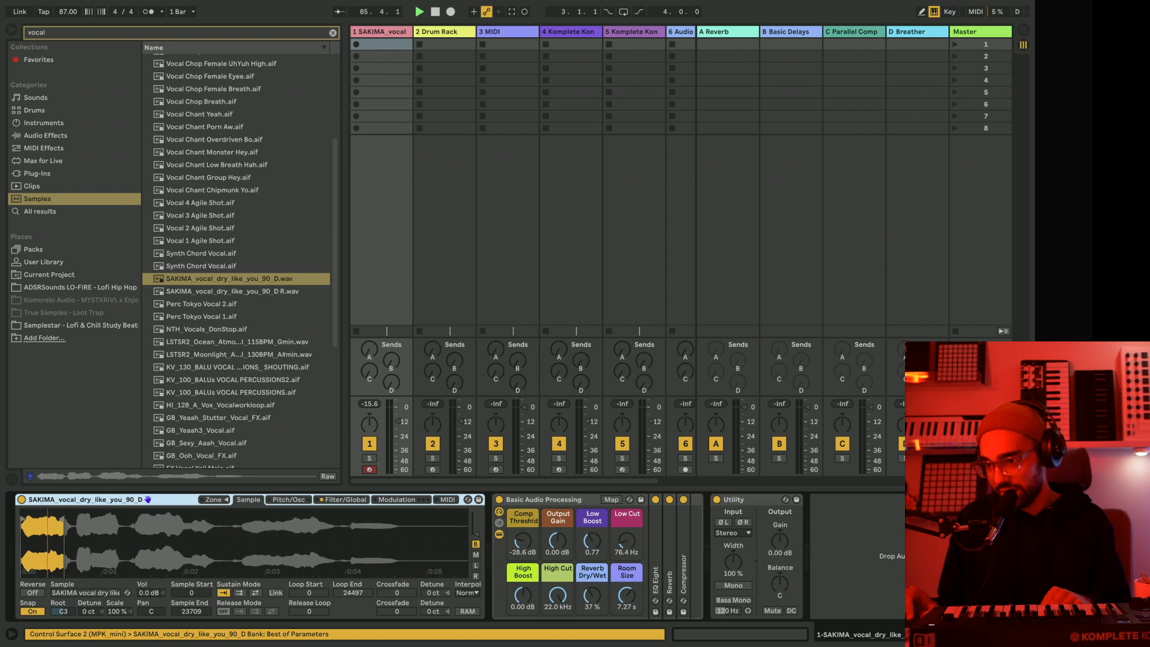
click(256, 593)
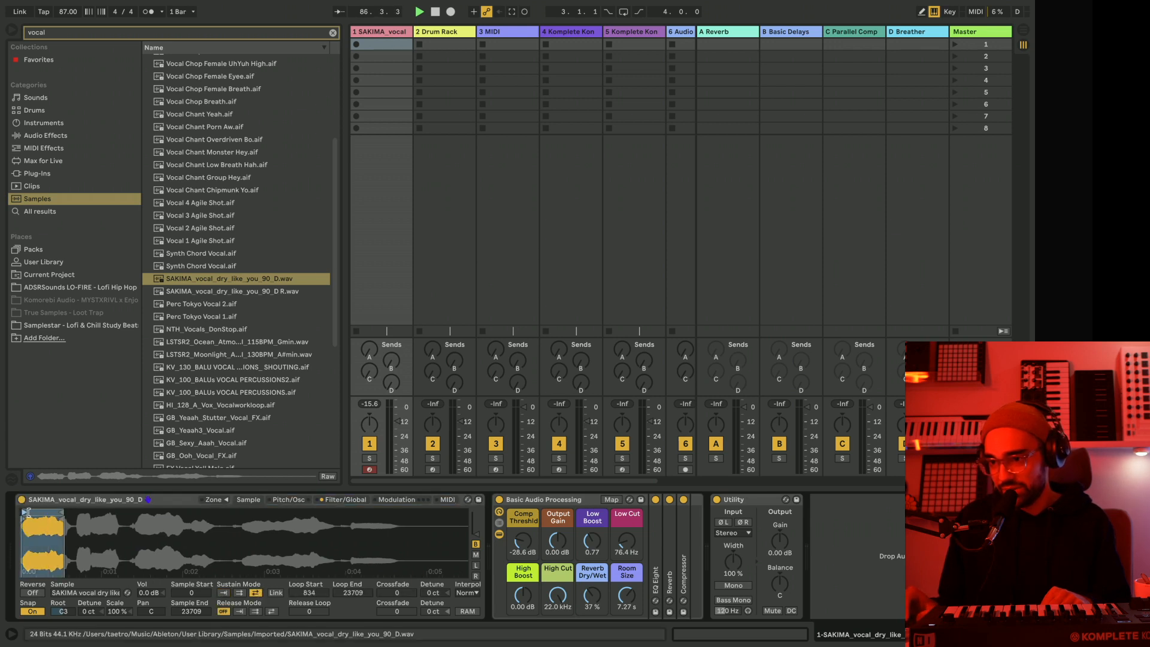
drag(28, 512, 58, 514)
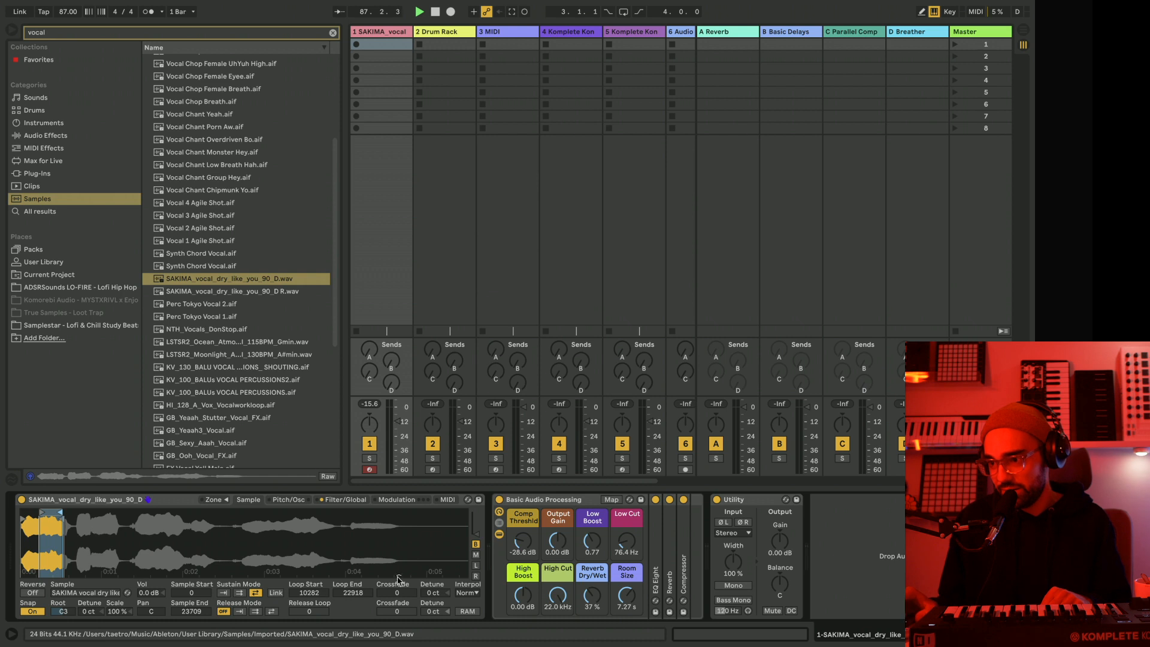
mouse_move(395, 593)
mouse_down()
mouse_move(396, 576)
mouse_move(390, 594)
mouse_up()
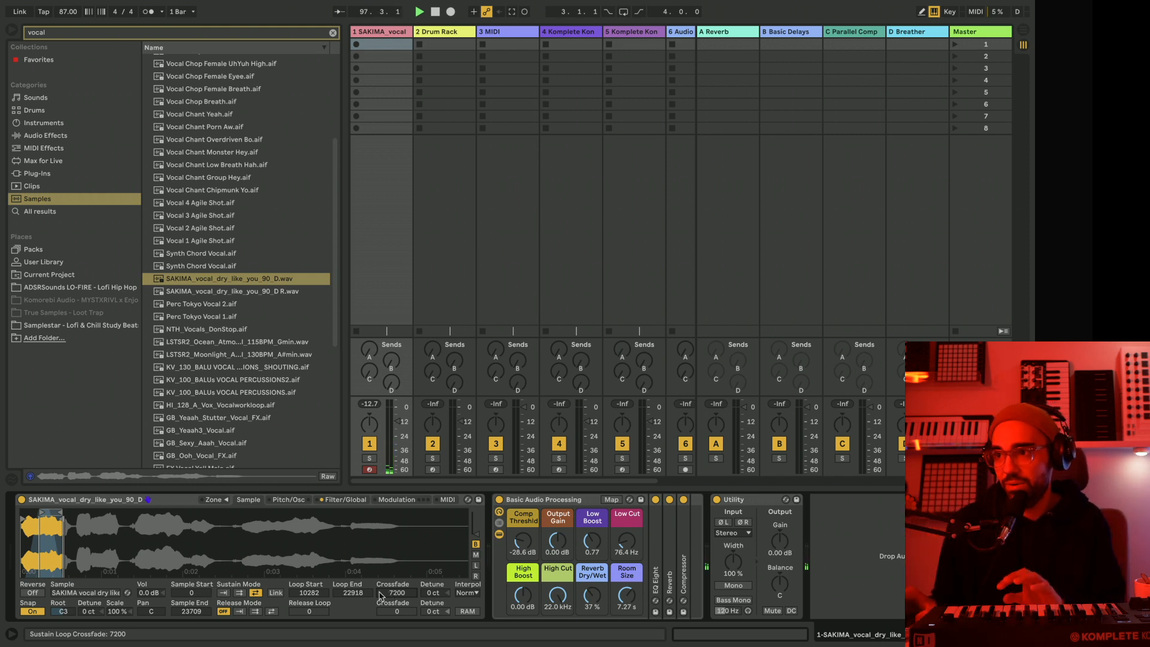
Clear the sample search and load little ppl voice.adg from the User Library onto the empty MIDI track.
click(333, 32)
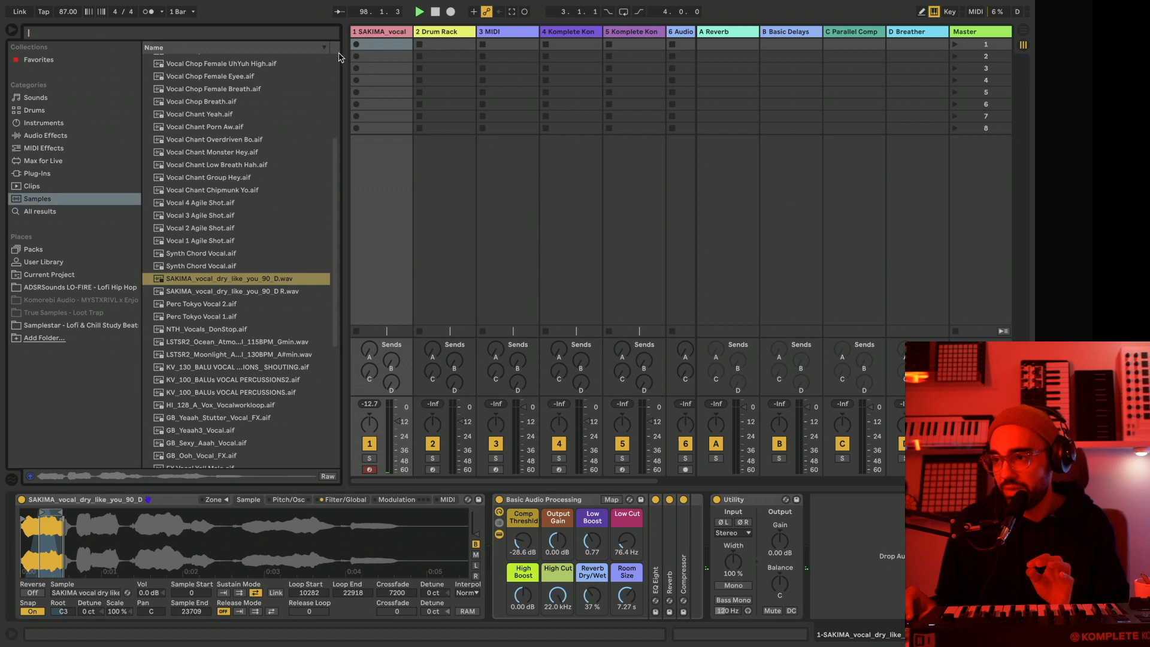
drag(348, 65, 326, 90)
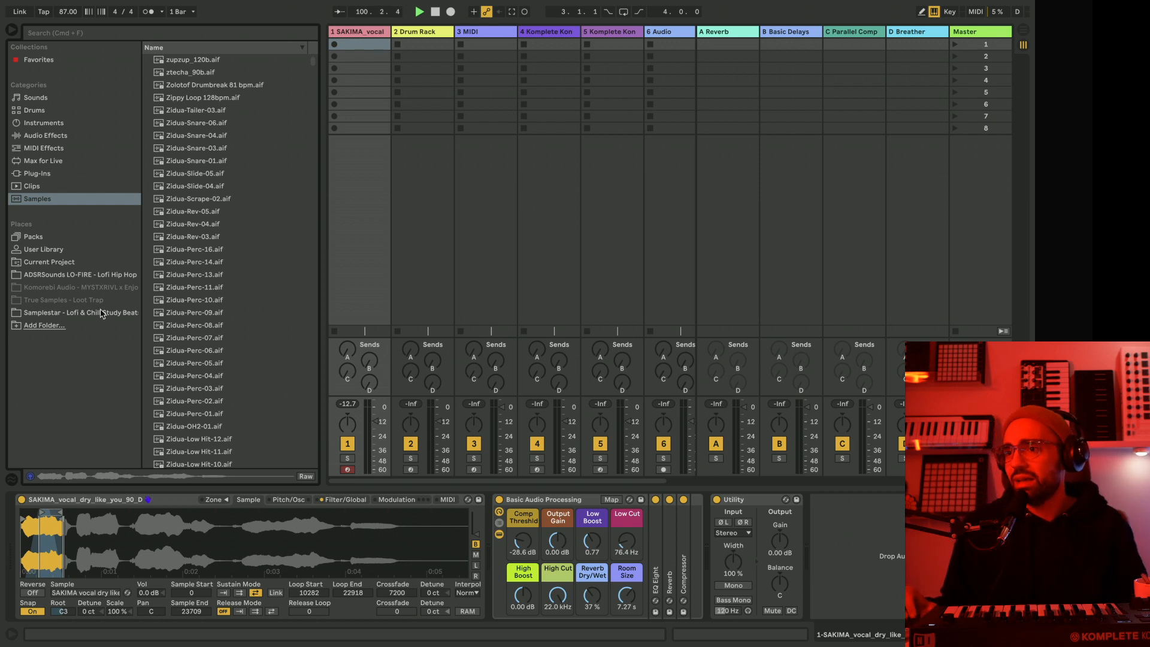
click(52, 250)
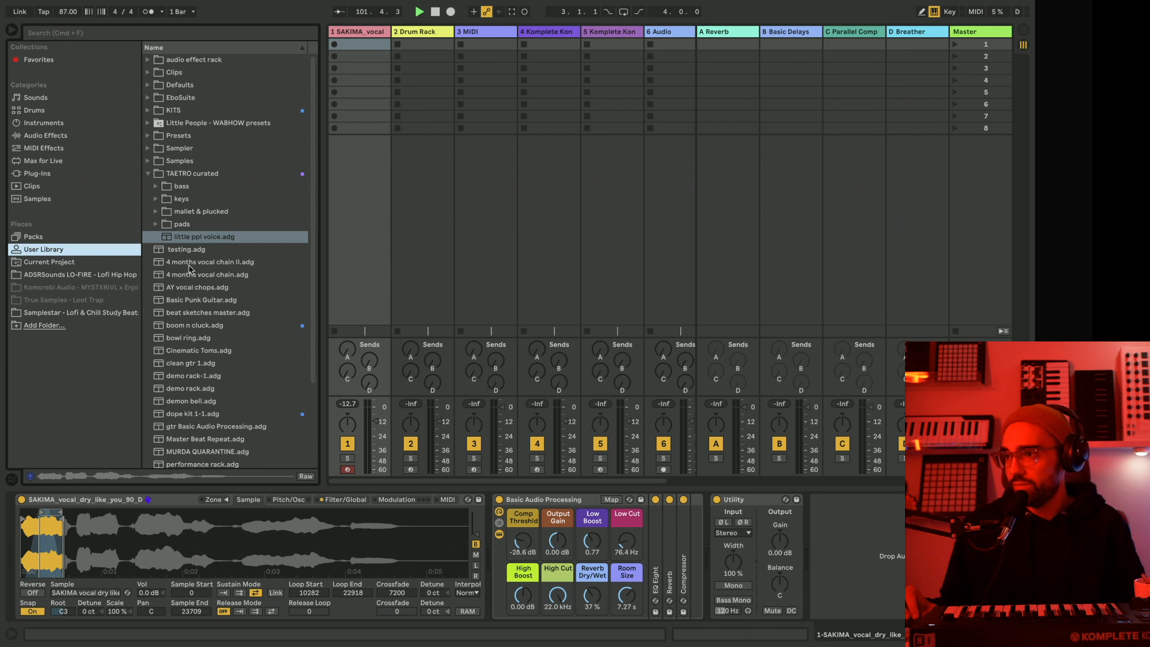
click(476, 34)
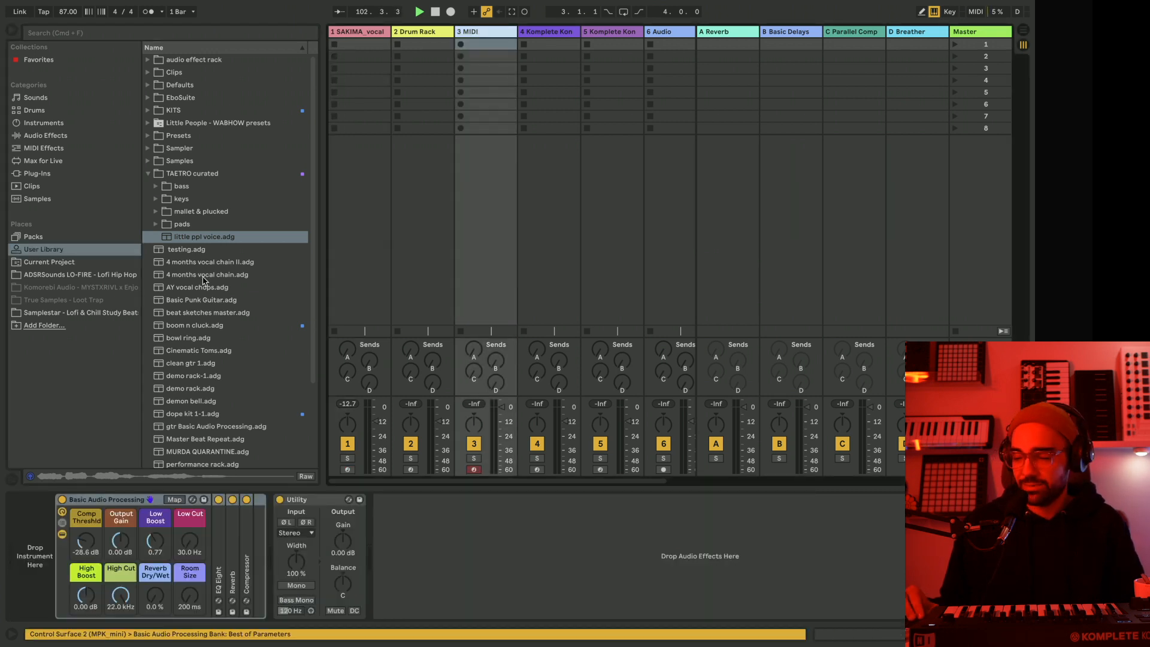
drag(172, 241, 60, 529)
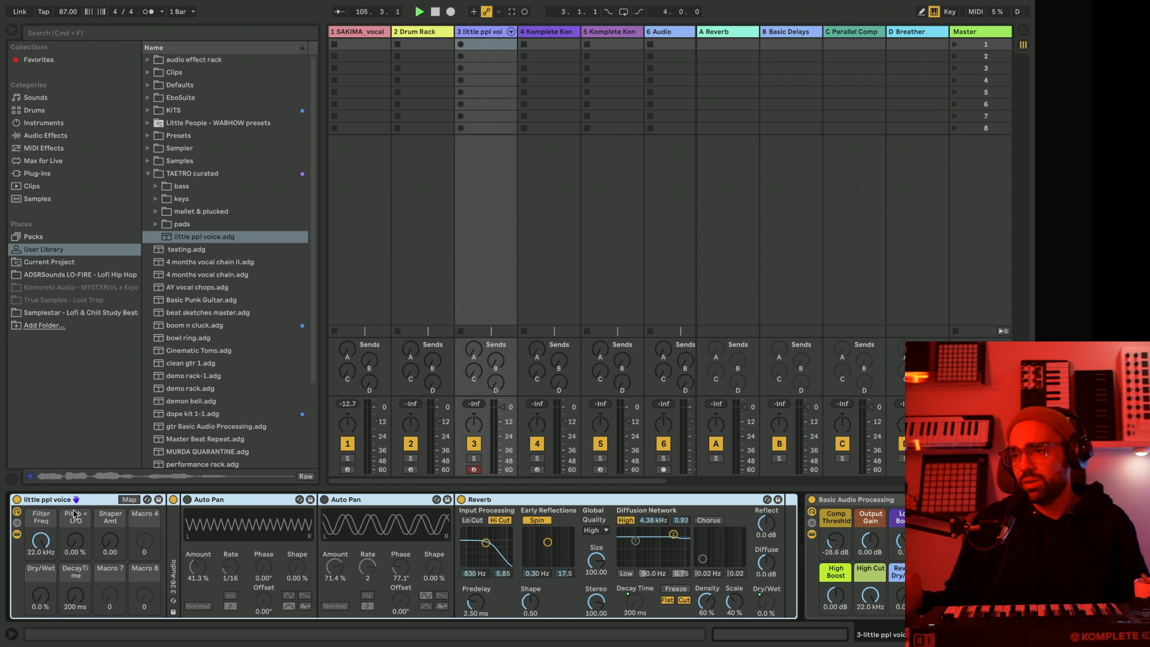
click(236, 124)
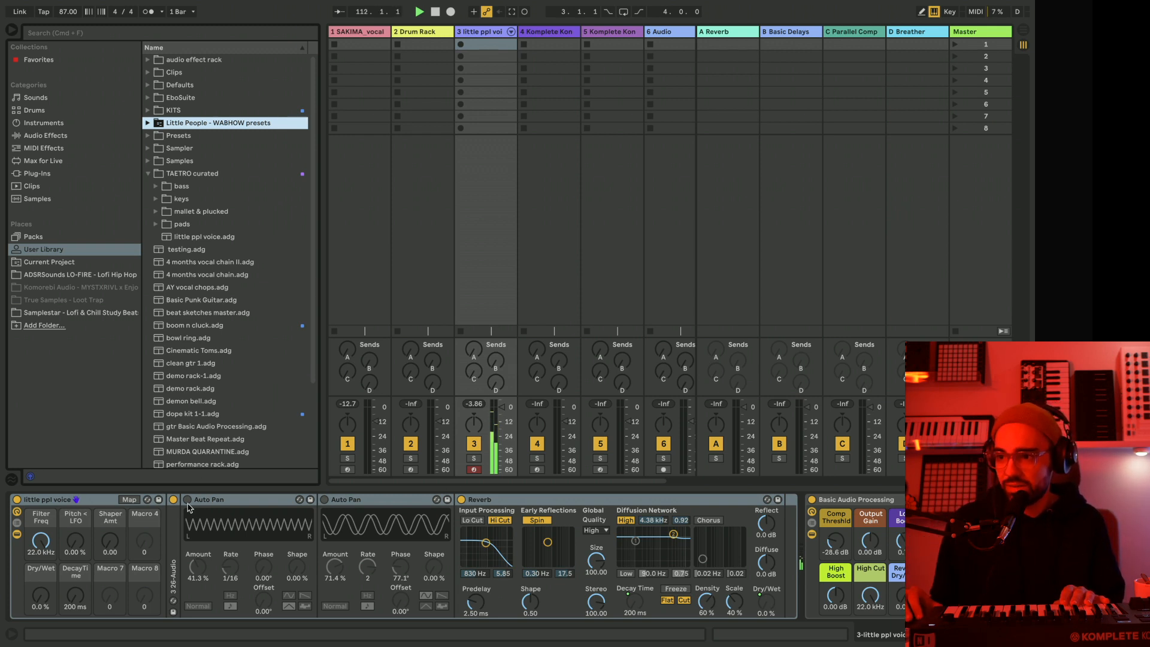
Audition the little ppl voice rack with both Auto Pan devices enabled, and switch both off again.
click(187, 500)
click(324, 500)
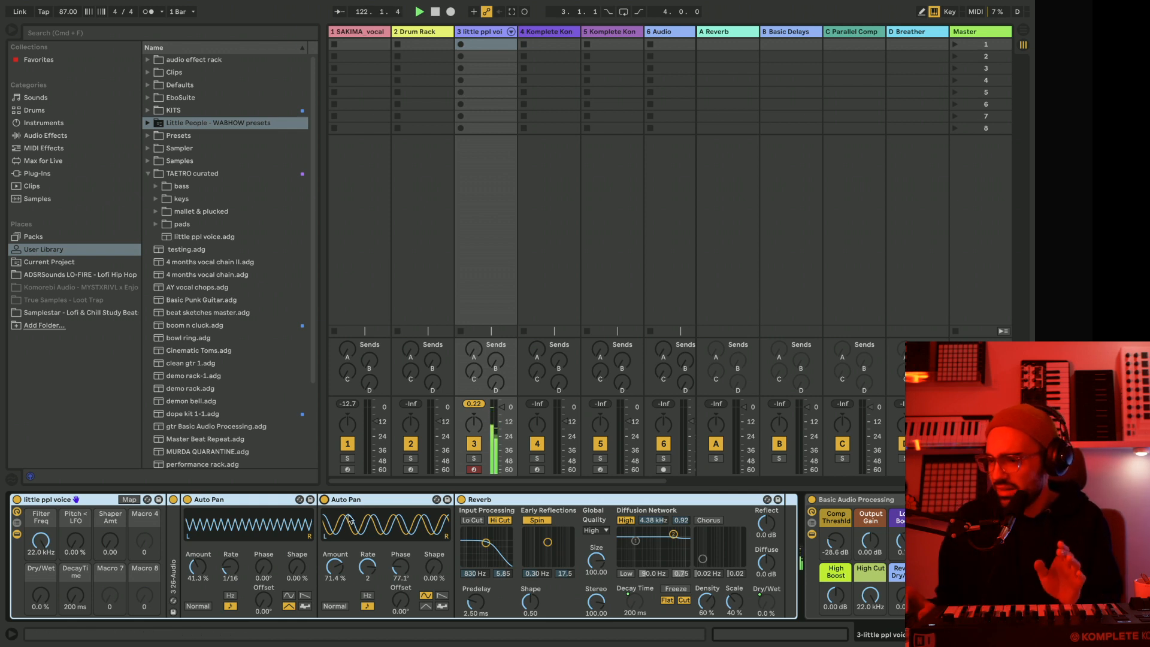
click(324, 499)
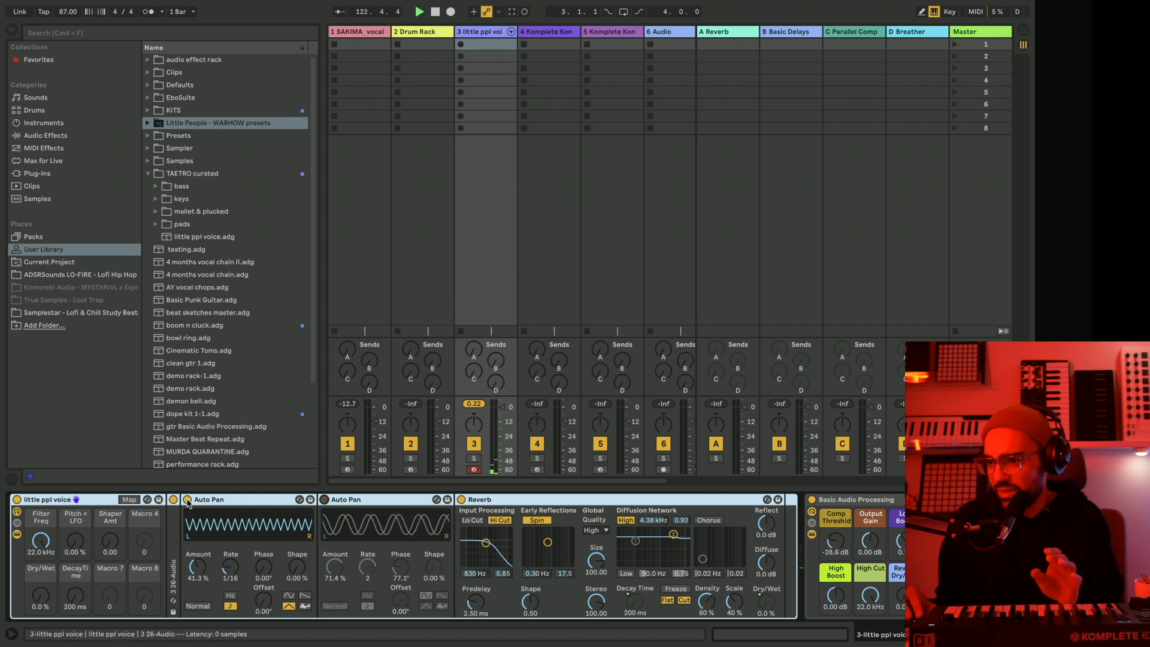
click(187, 500)
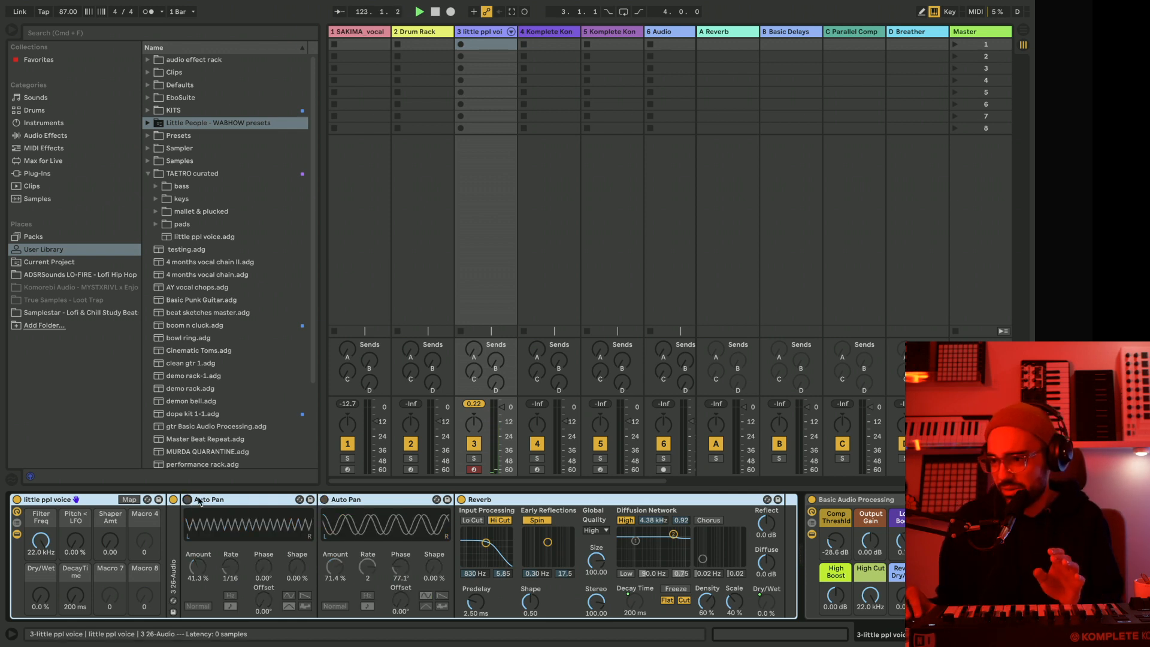
double_click(174, 537)
double_click(261, 502)
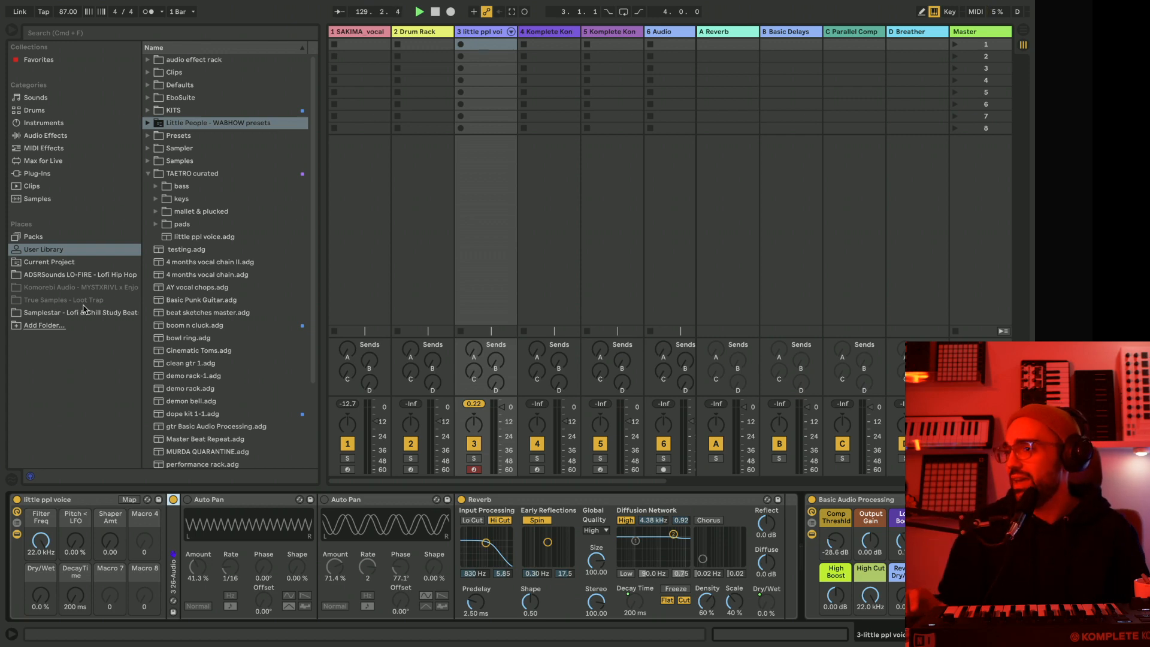
Delete the little ppl voice track and the SAKIMA vocal track.
key(Delete)
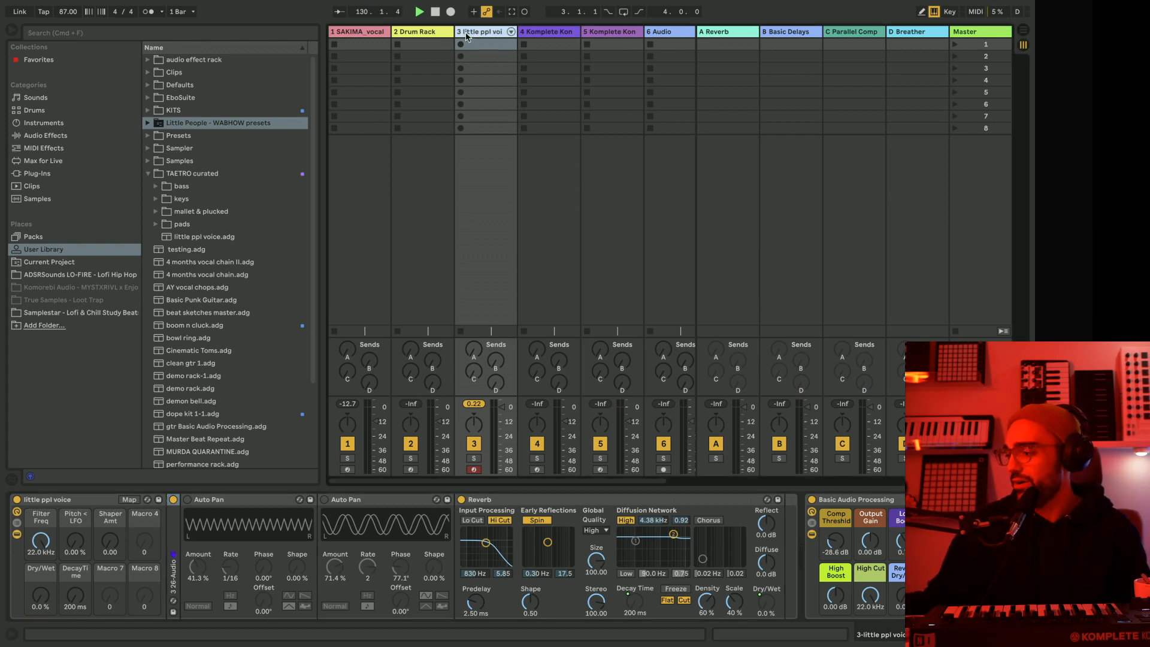
click(348, 33)
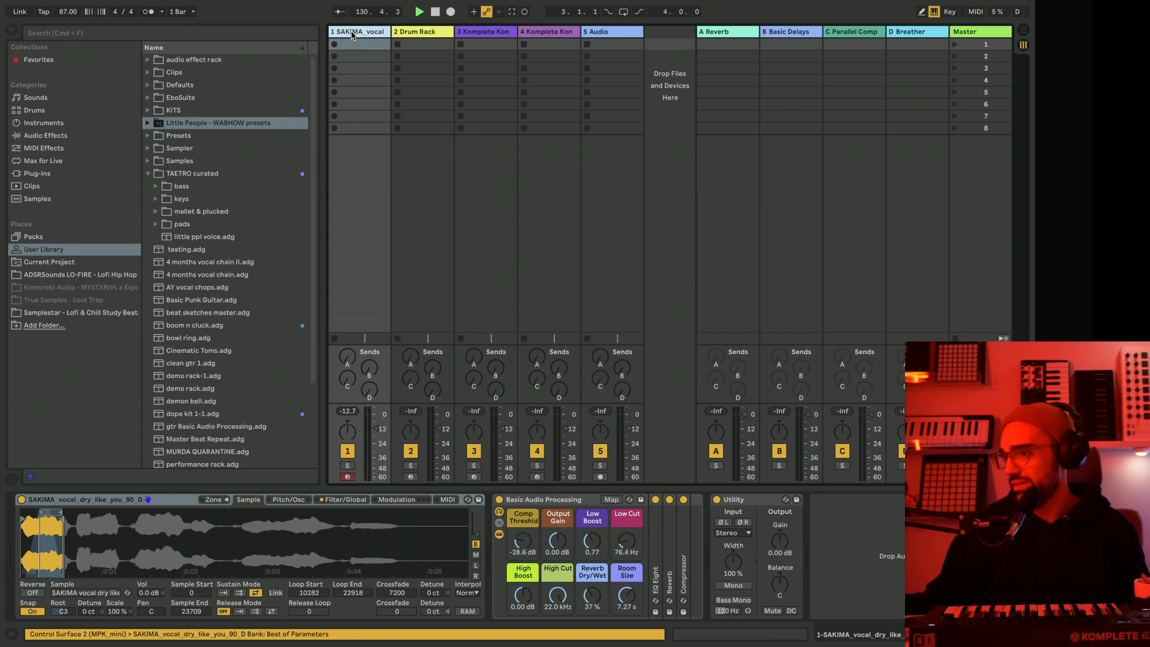
key(Delete)
Open the Komplete Kontrol plug-in window on the first Komplete Kontrol track.
click(403, 33)
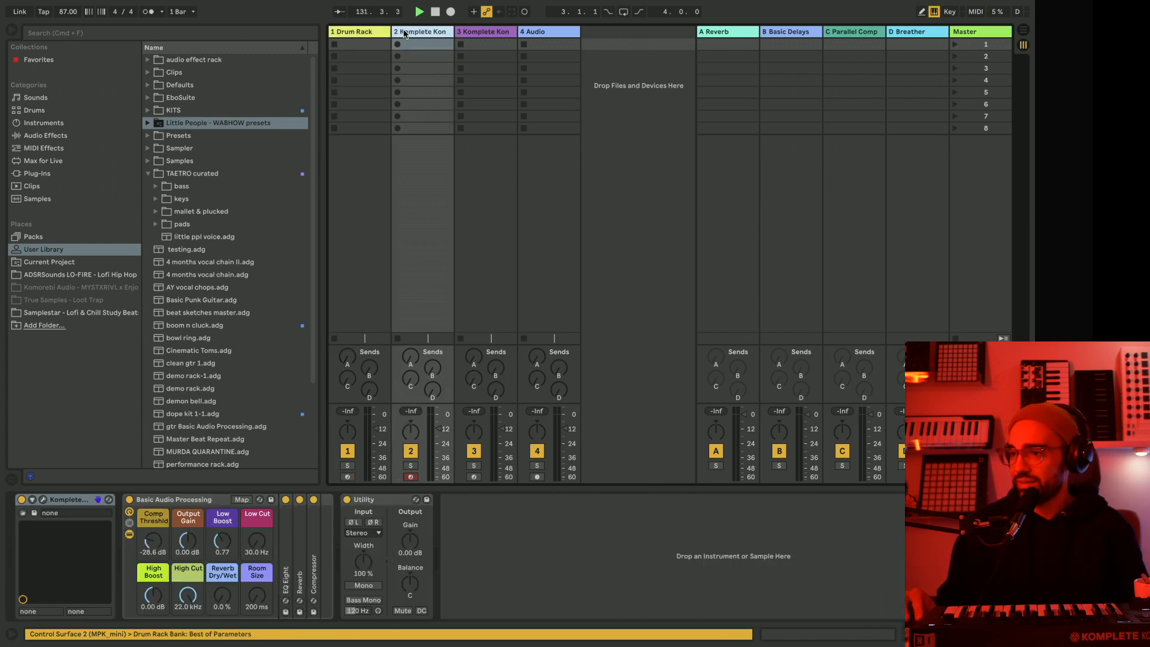
click(43, 500)
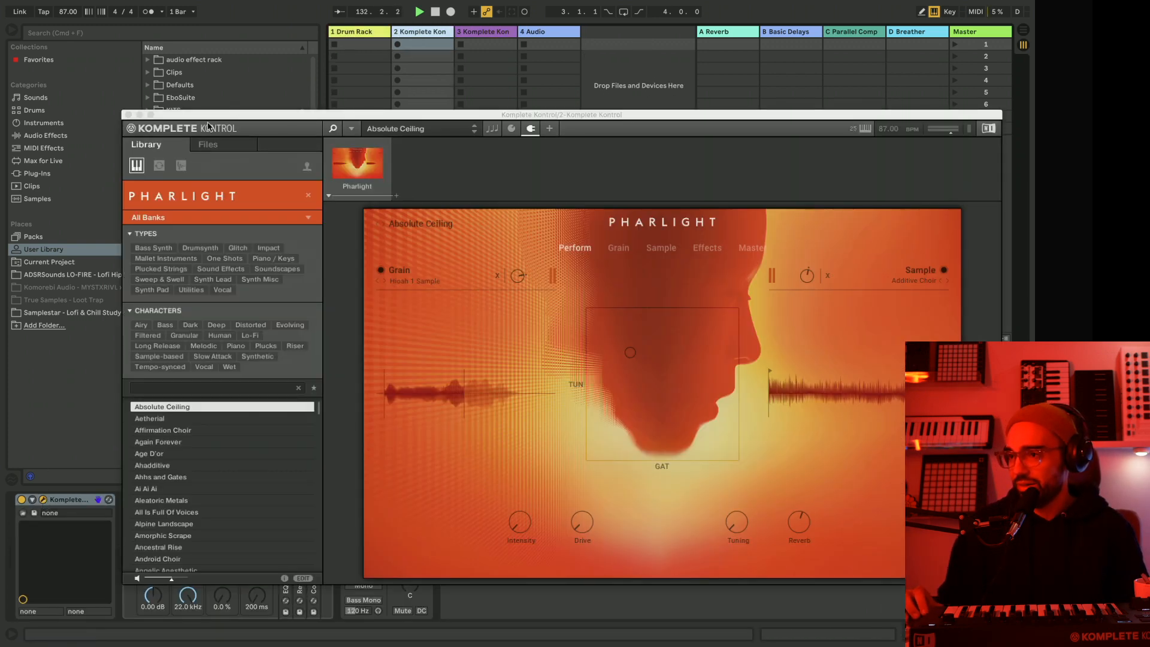
Load the Affirmation Choir preset in Pharlight and move the Komplete Kontrol window clear of the device chain.
drag(231, 118, 165, 54)
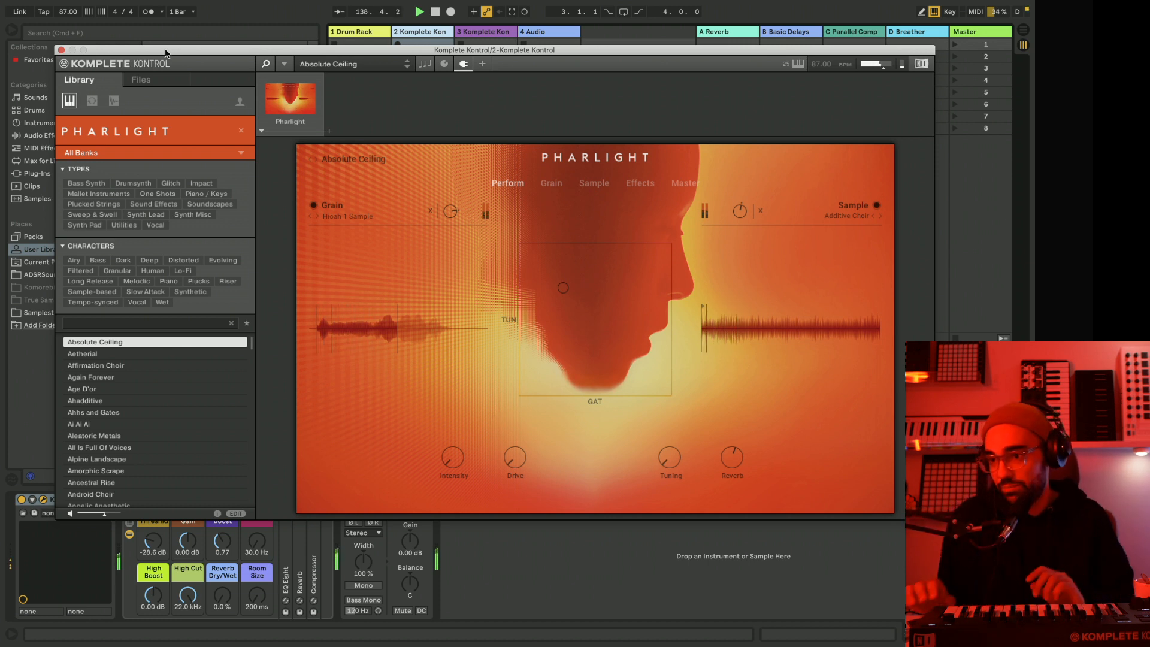
click(118, 366)
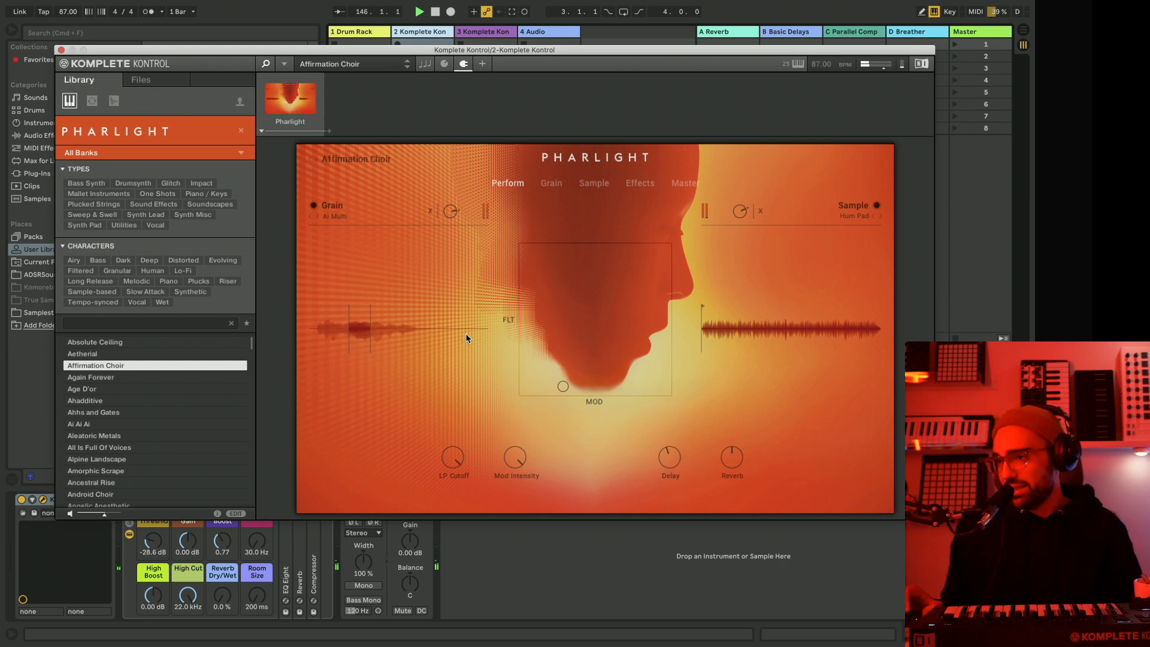
drag(422, 52, 379, 26)
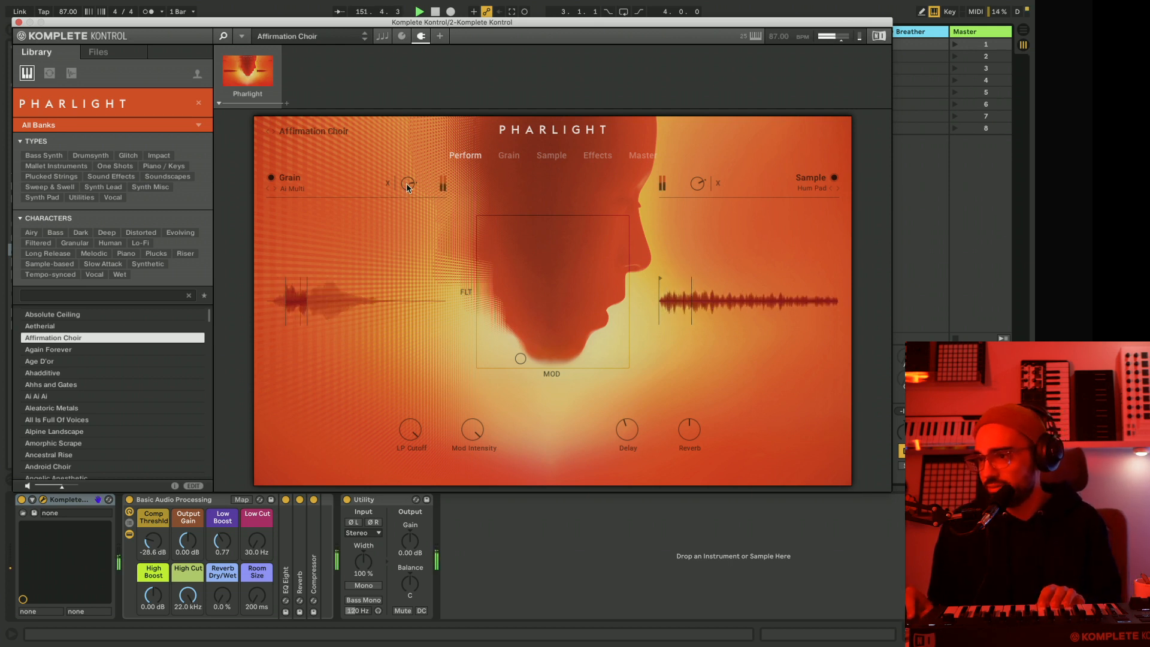
Rebalance the Grain and Sample levels, setting Sample to 0.4 dB, and raise the Delay and Reverb amounts on the Perform page.
drag(407, 183, 407, 158)
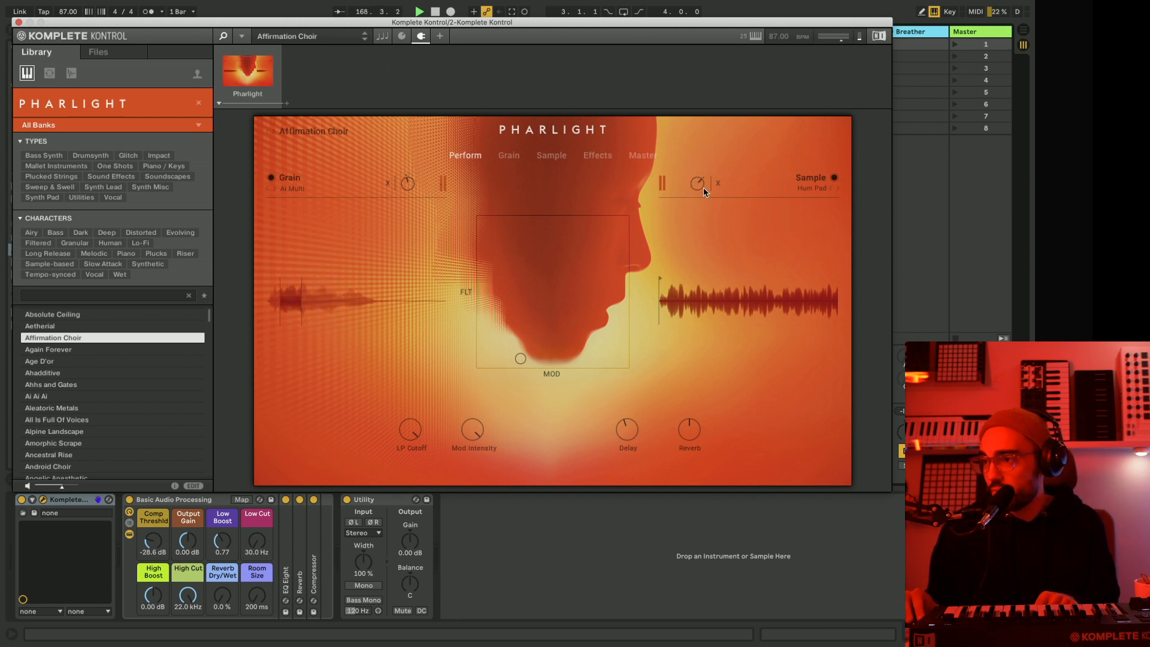
drag(703, 187, 704, 179)
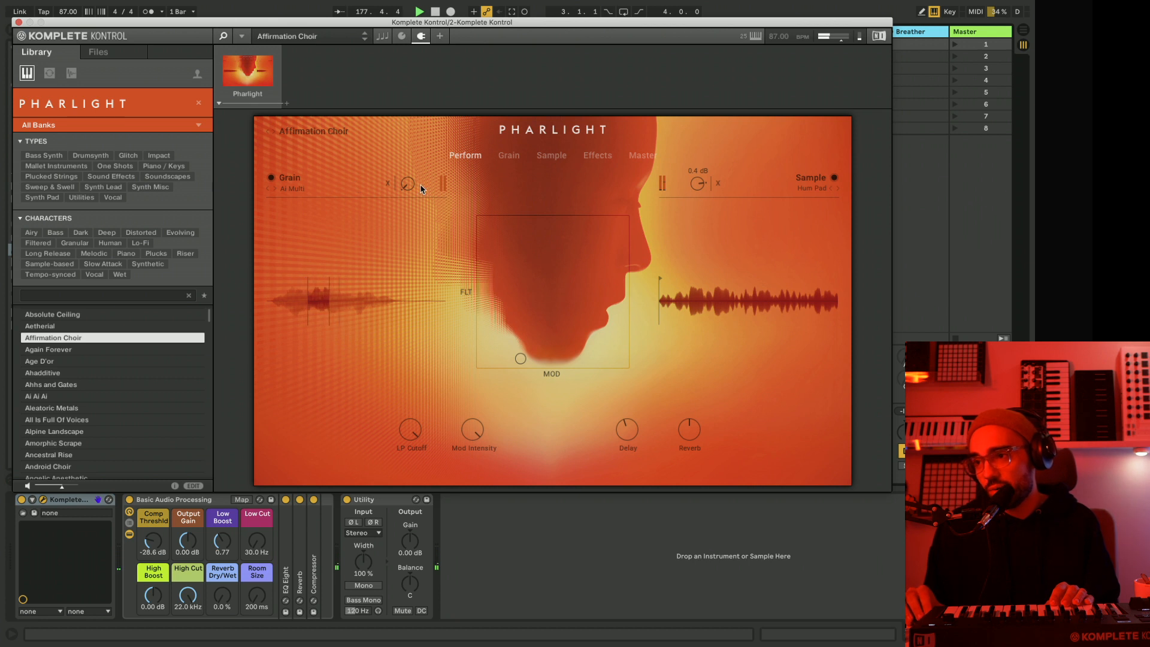
drag(412, 171, 381, 63)
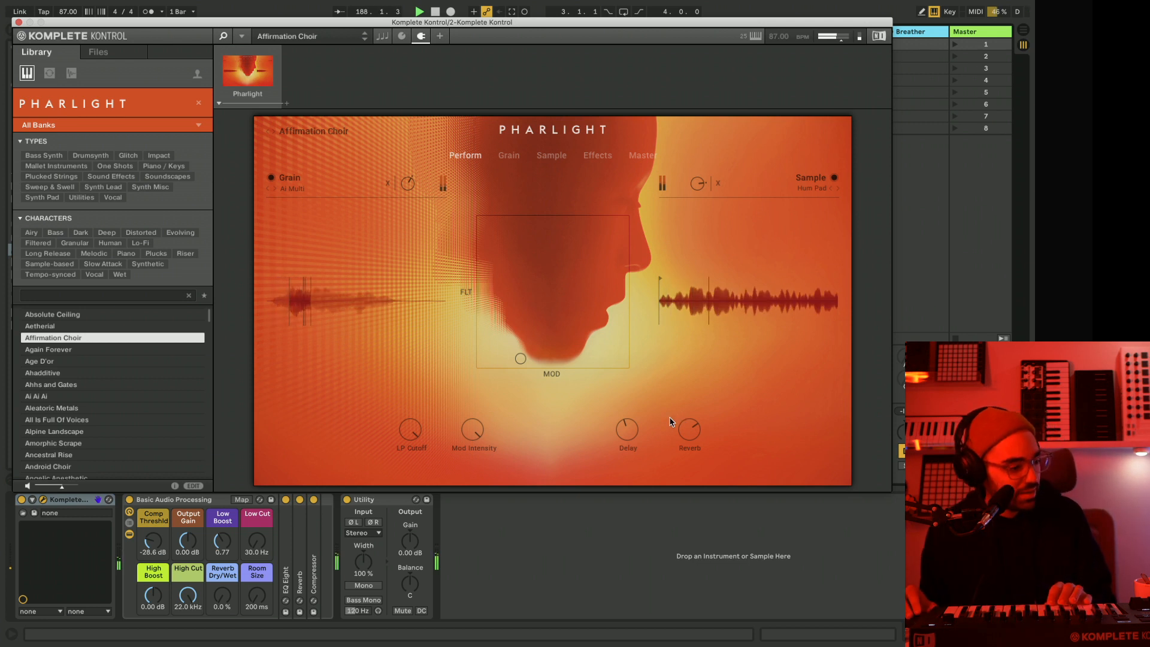
drag(628, 435, 633, 407)
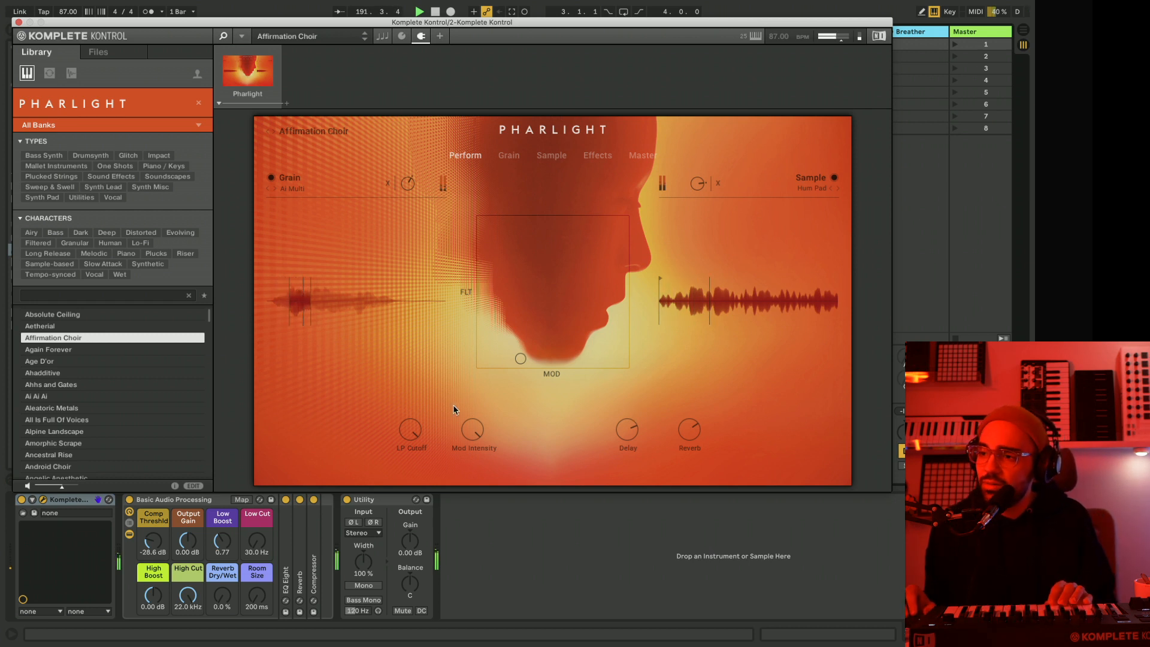
drag(416, 430, 416, 452)
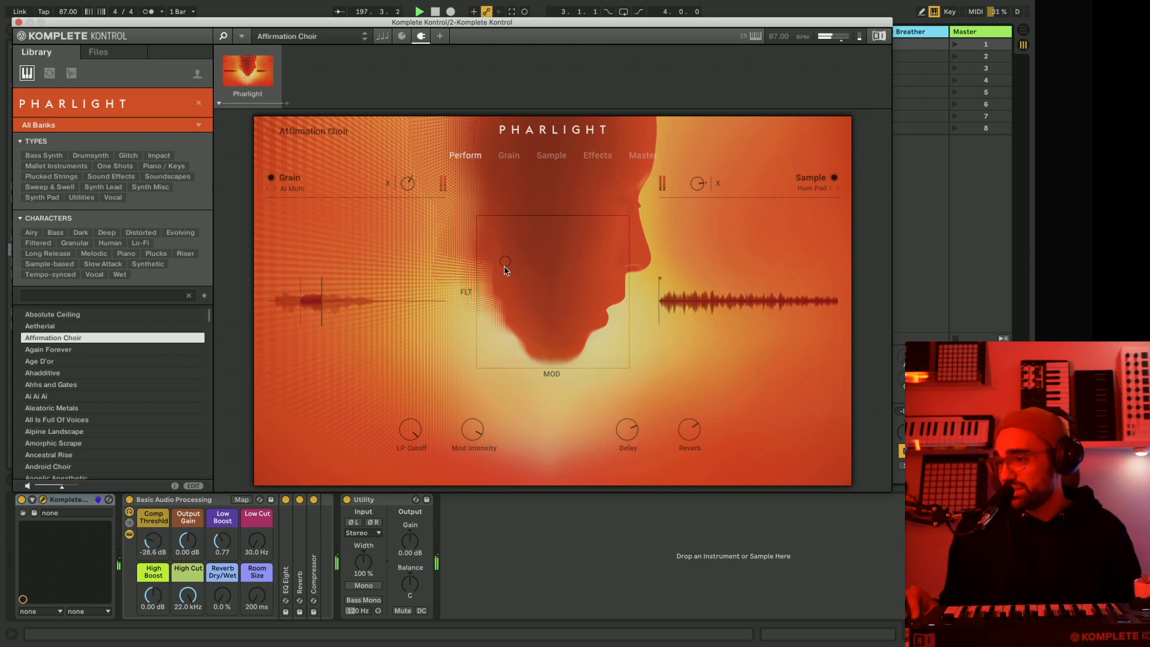
Sweep the XY pad through different filter and modulation positions and leave its point near the centre.
drag(506, 268, 551, 333)
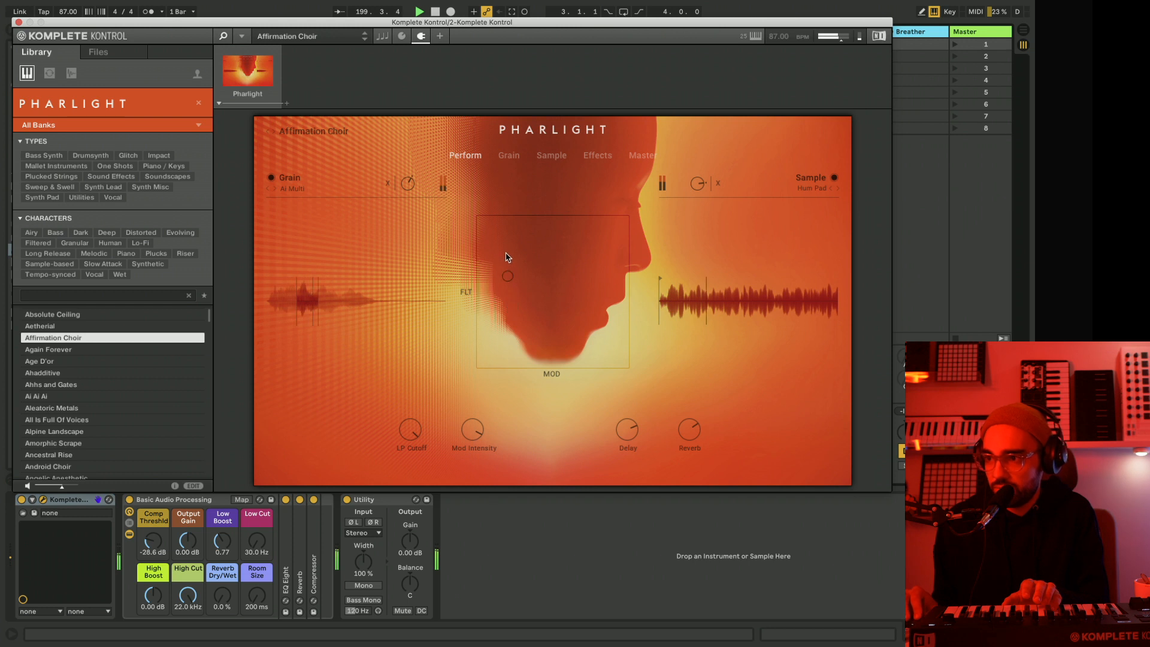
drag(503, 232, 596, 231)
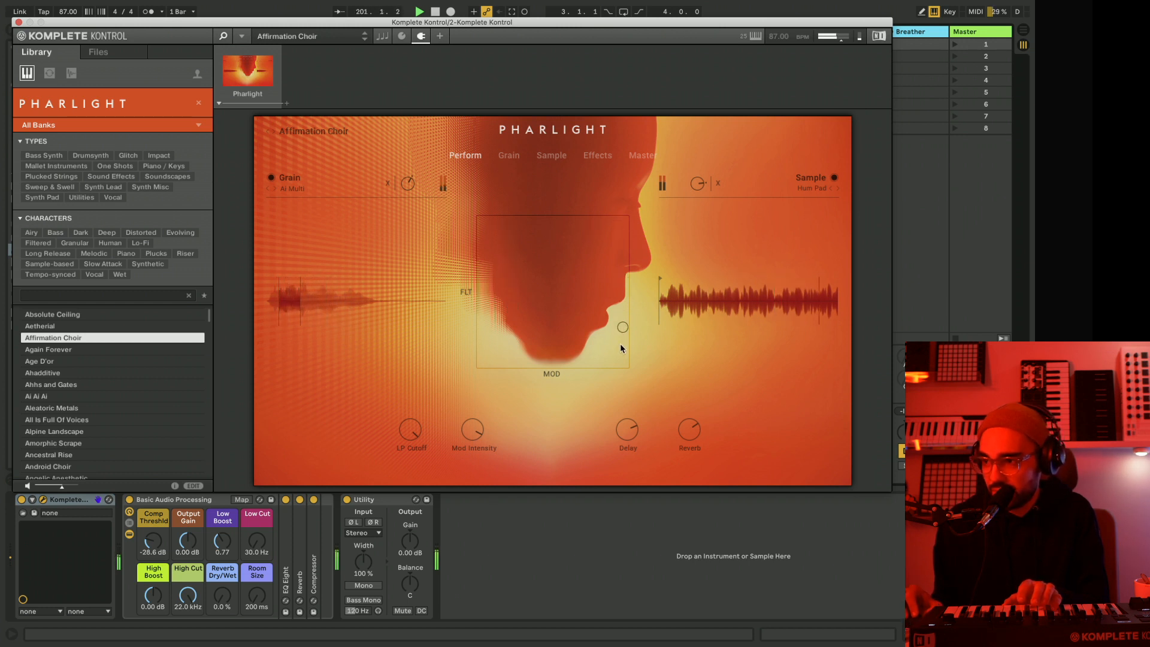
drag(607, 348, 563, 347)
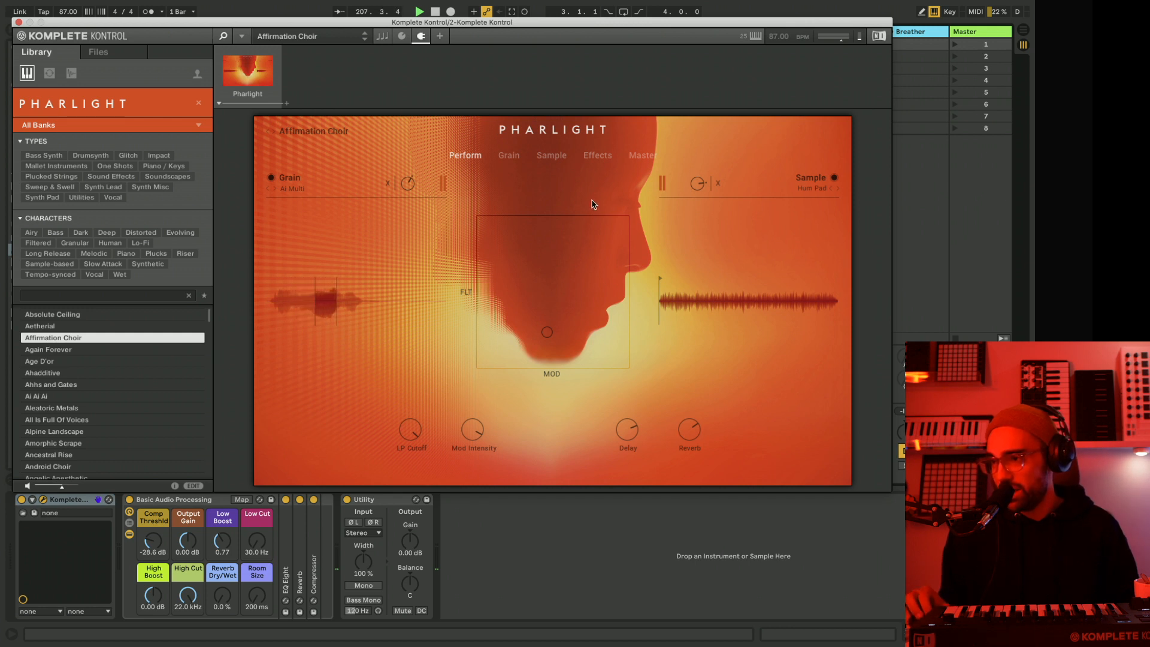
drag(563, 341, 549, 295)
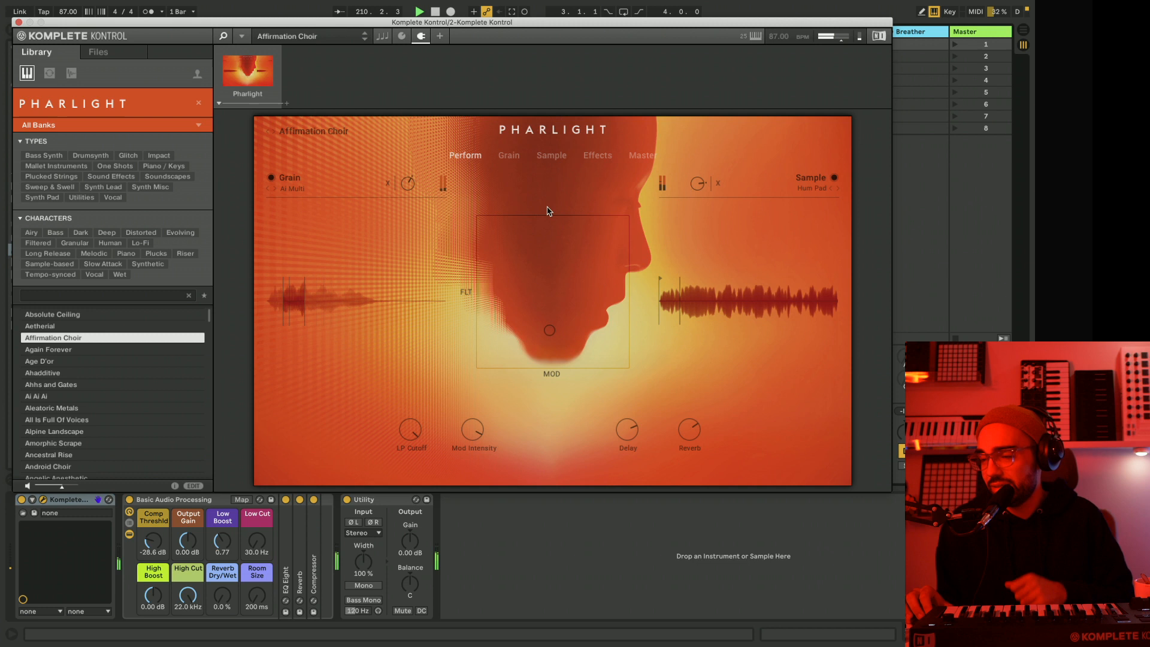
Open Pharlight's Grain page and try different Range Length settings.
click(508, 156)
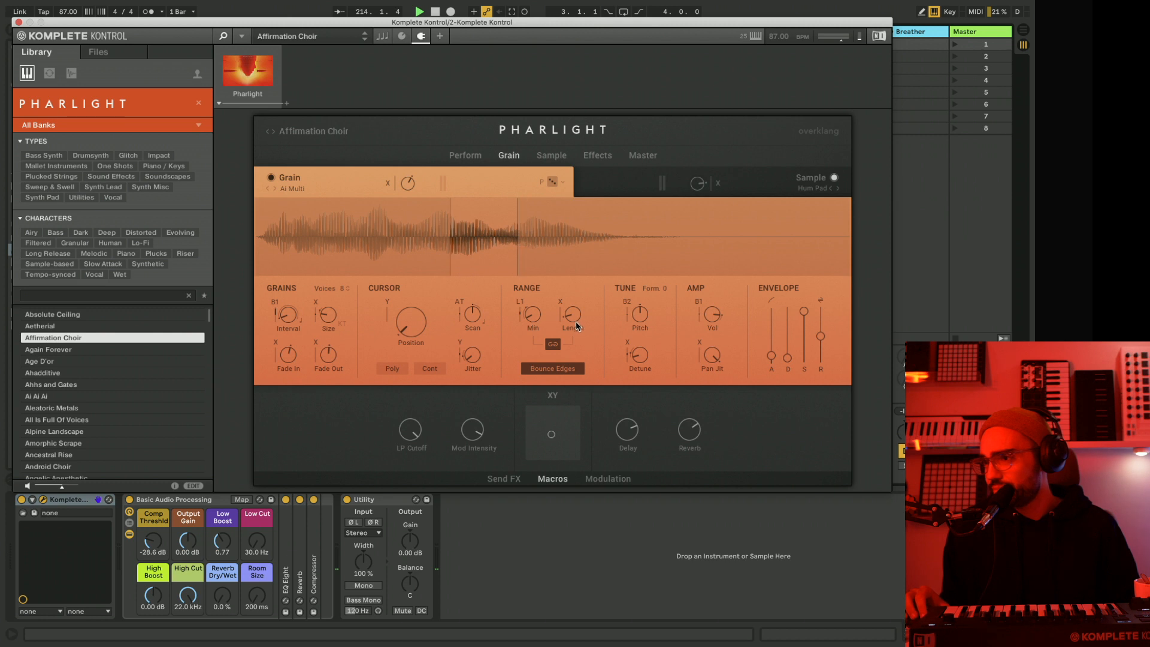
mouse_move(575, 317)
mouse_down()
mouse_move(573, 301)
mouse_move(573, 350)
mouse_move(574, 328)
mouse_up()
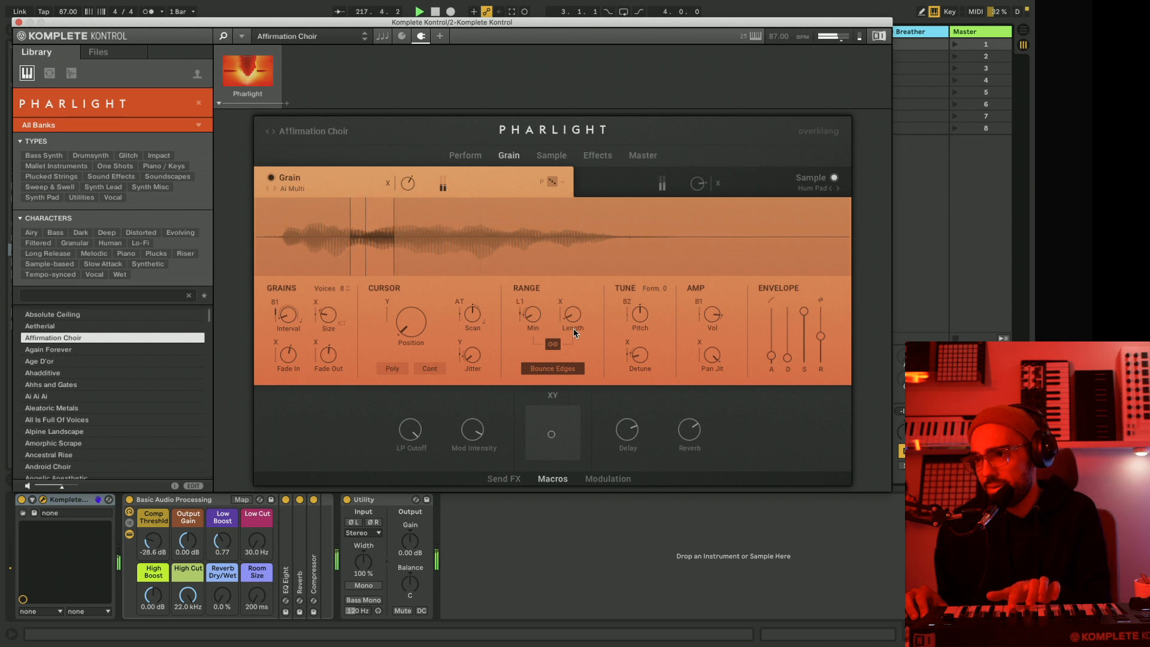
drag(573, 329, 574, 328)
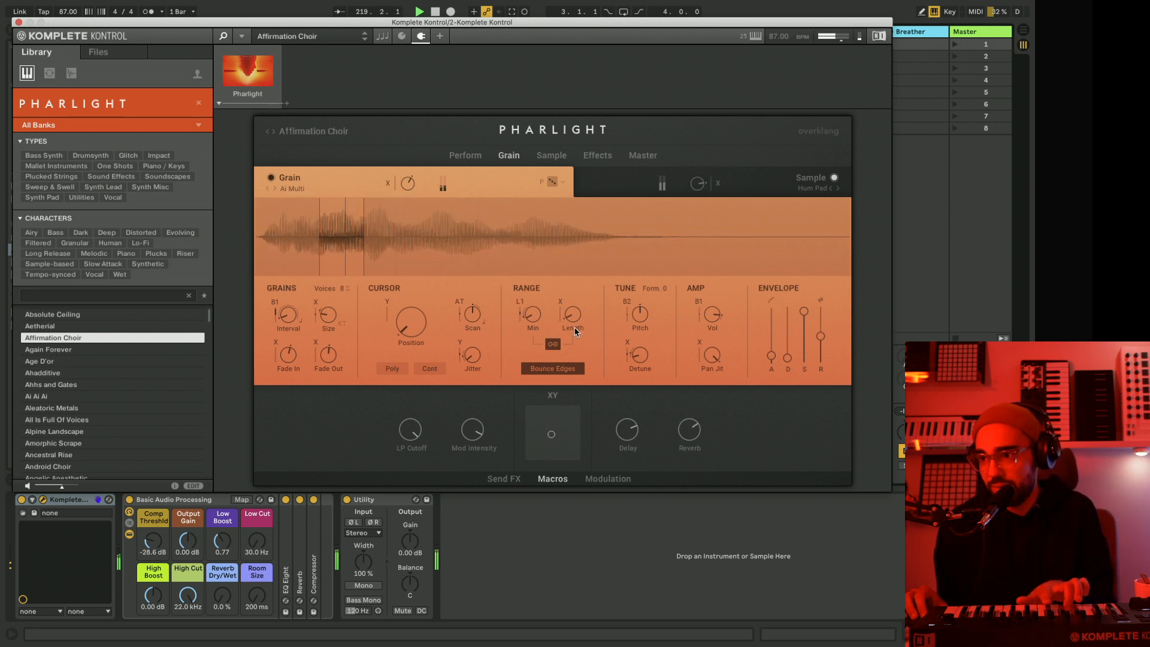
mouse_move(572, 310)
mouse_down()
mouse_move(570, 299)
mouse_move(573, 339)
mouse_up()
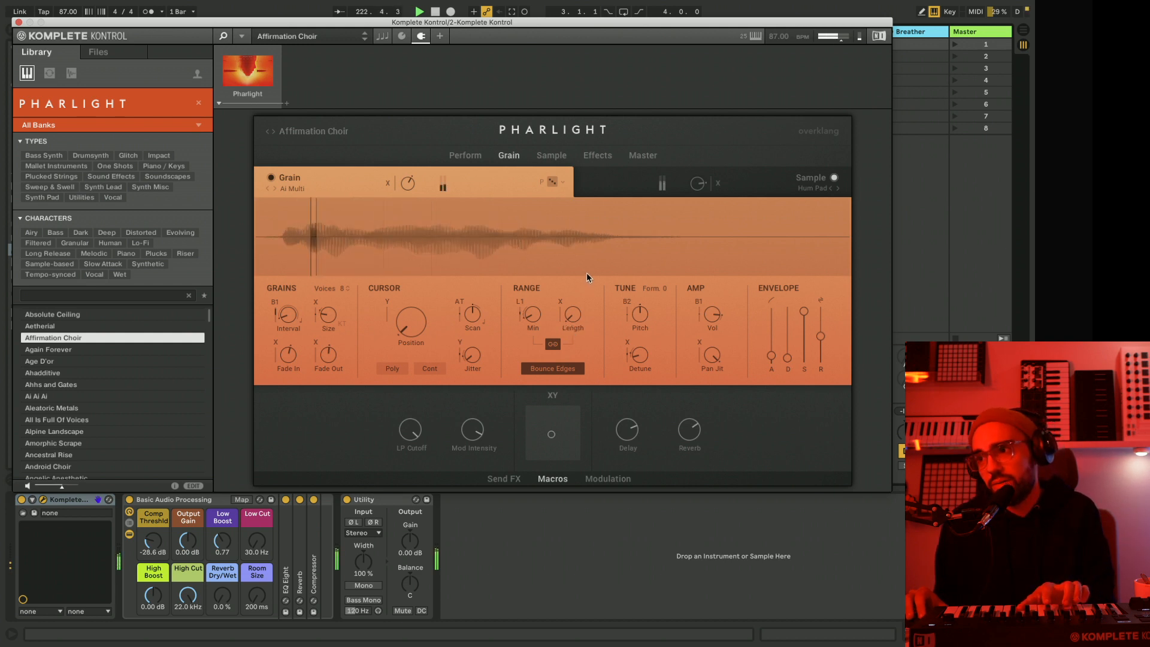
Randomize the Grain parameters twice.
click(553, 183)
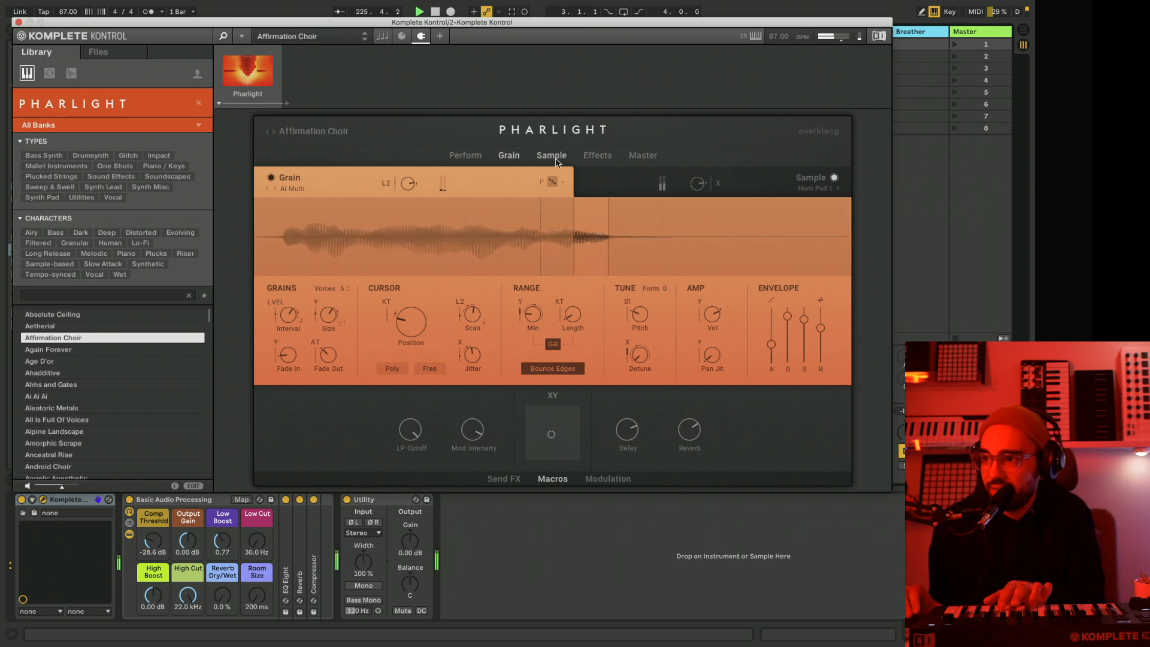
click(551, 183)
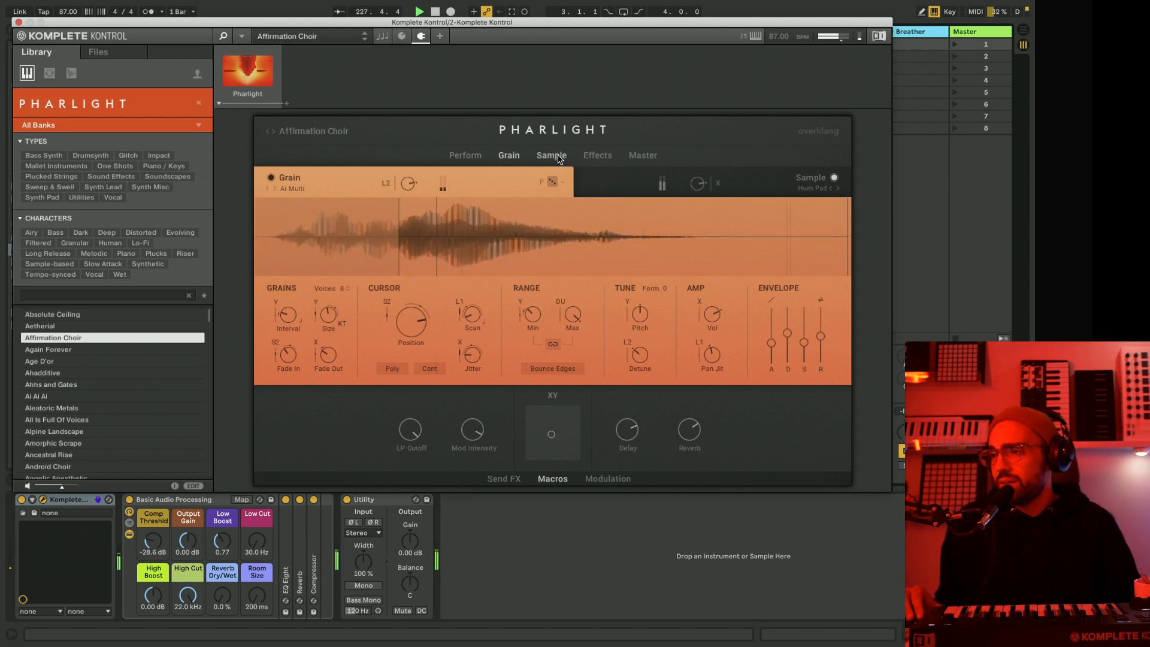
Look through Pharlight's Sample page and the Filter and EQ slots of the Grain effects.
click(551, 156)
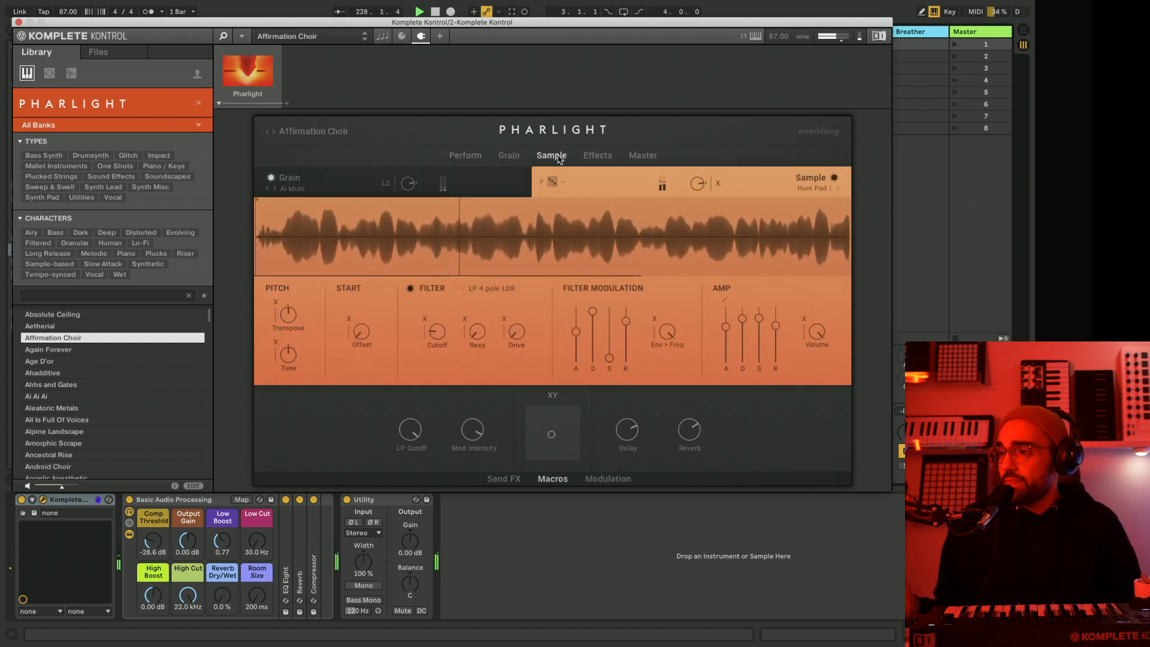
click(599, 157)
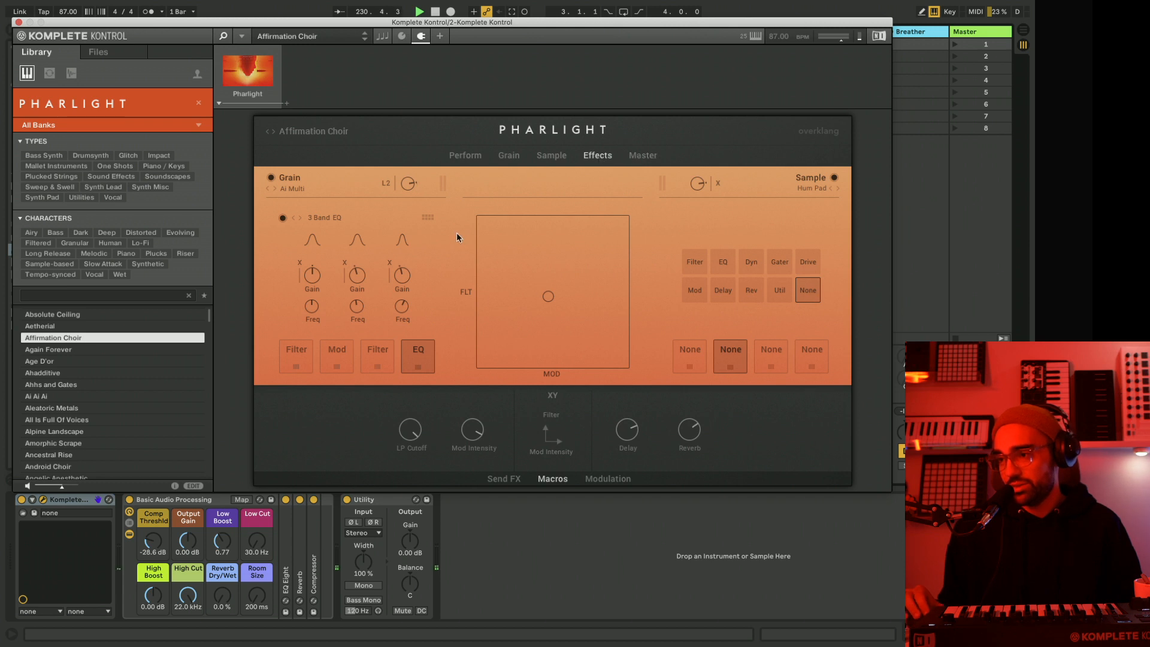
click(384, 365)
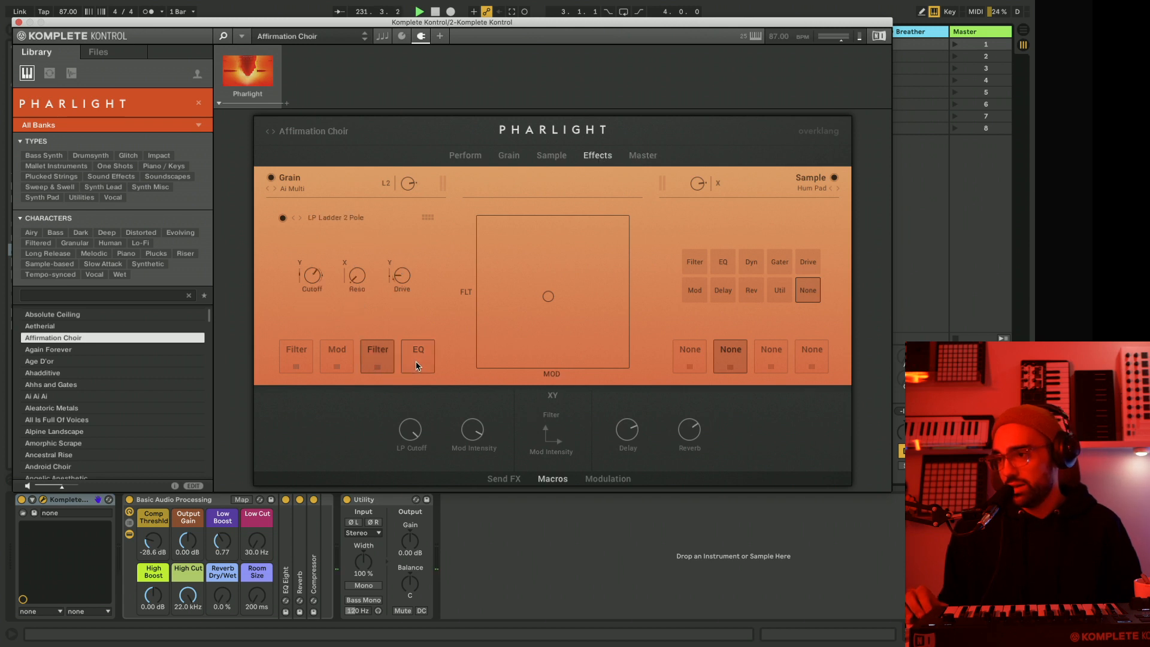
click(413, 366)
Add a Delay to the first Master FX slot and return to the Perform page.
click(641, 157)
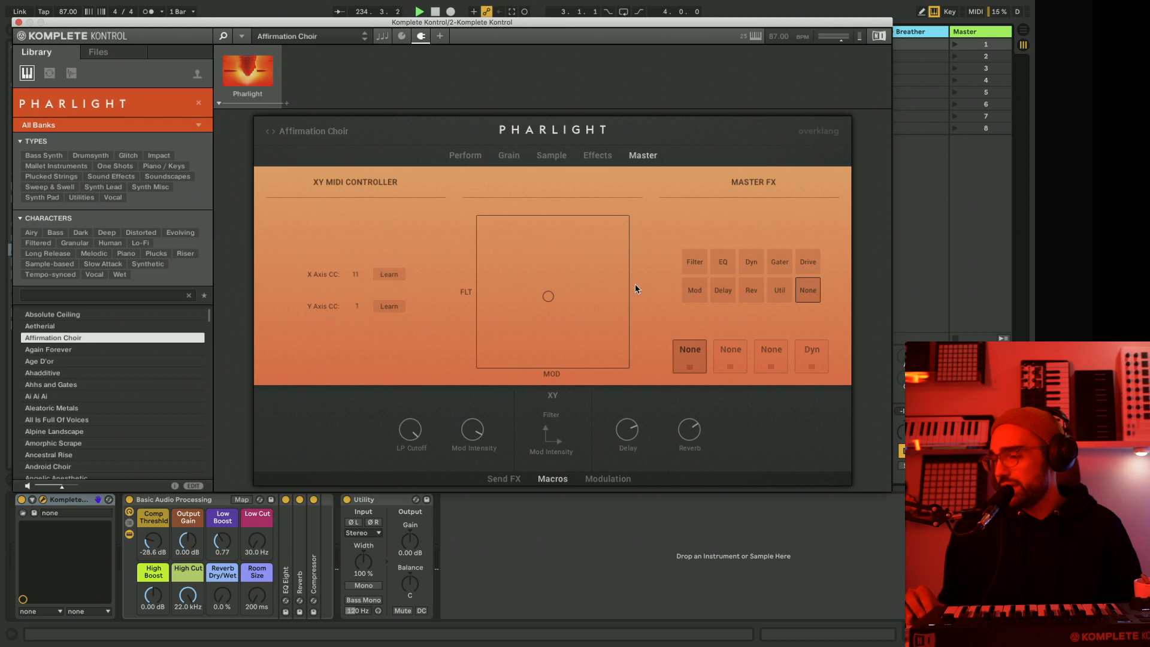
click(722, 291)
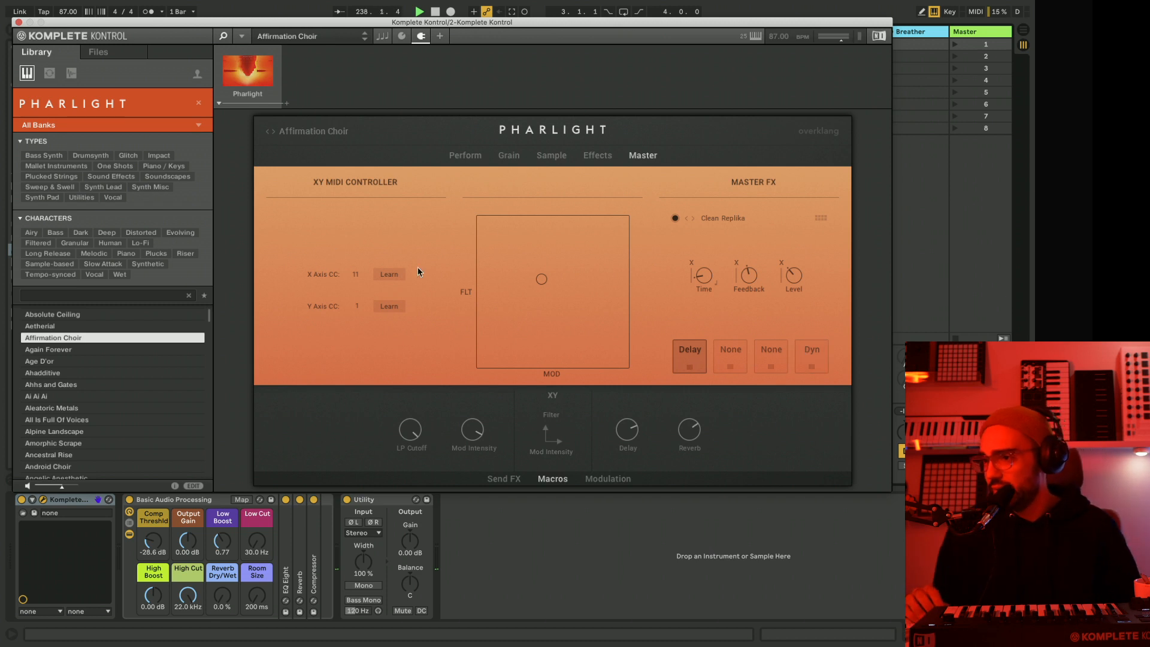
click(453, 157)
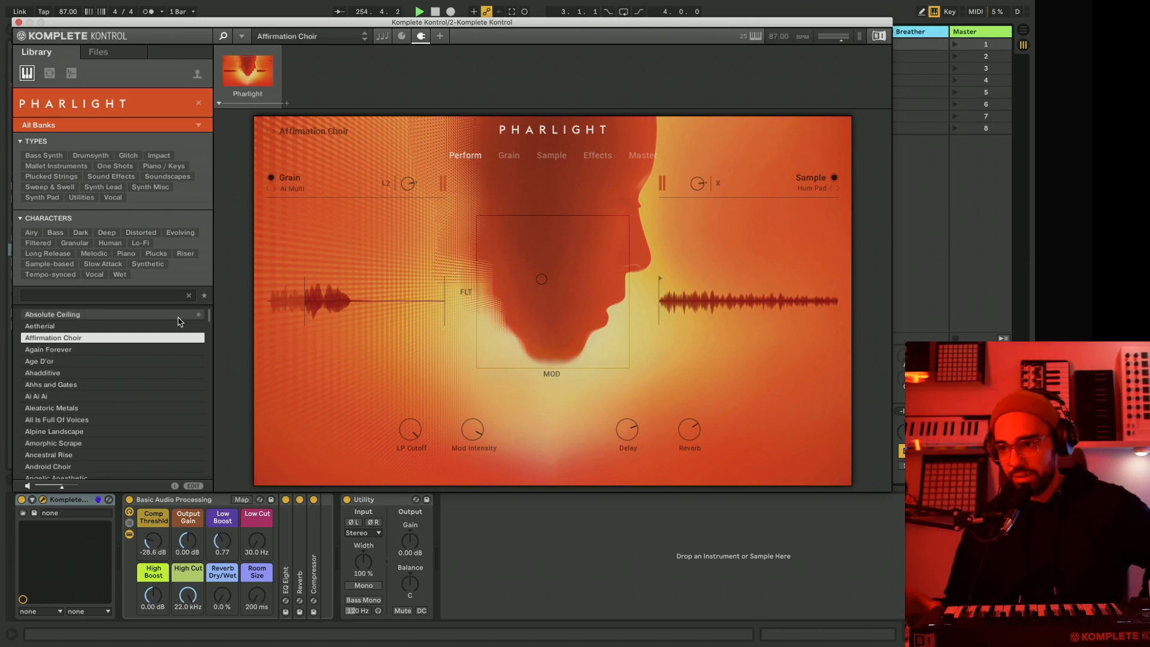
Browse the Pharlight preset list in the Komplete Kontrol library to see the range of available sounds.
scroll(60, 419, down, 2)
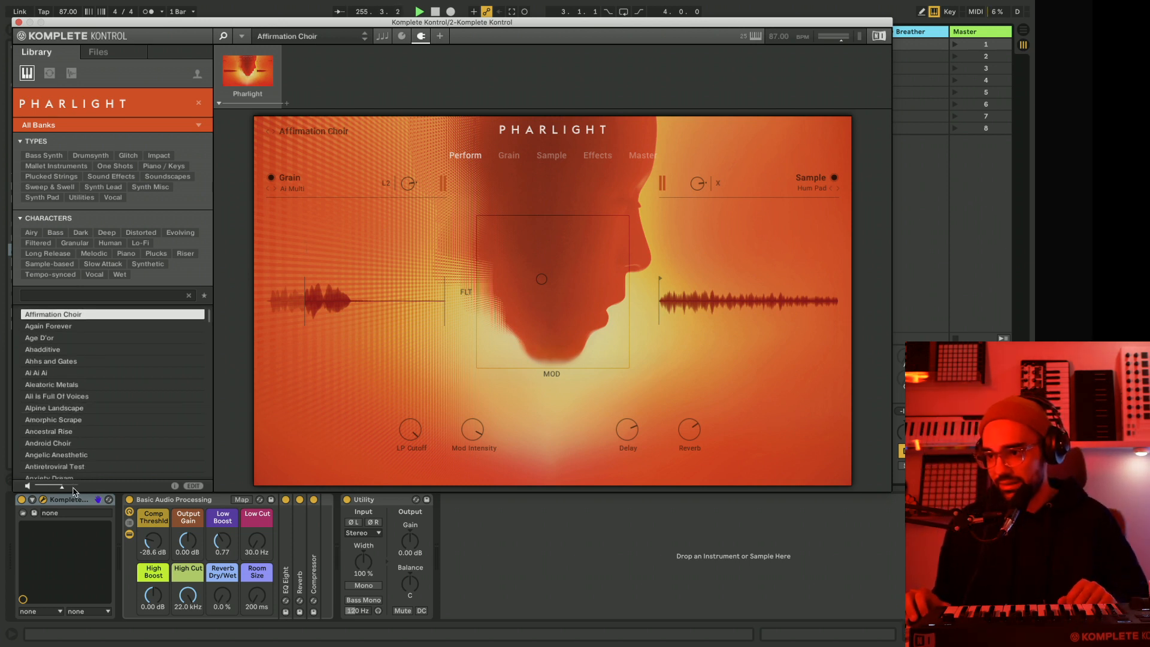
scroll(70, 425, down, 4)
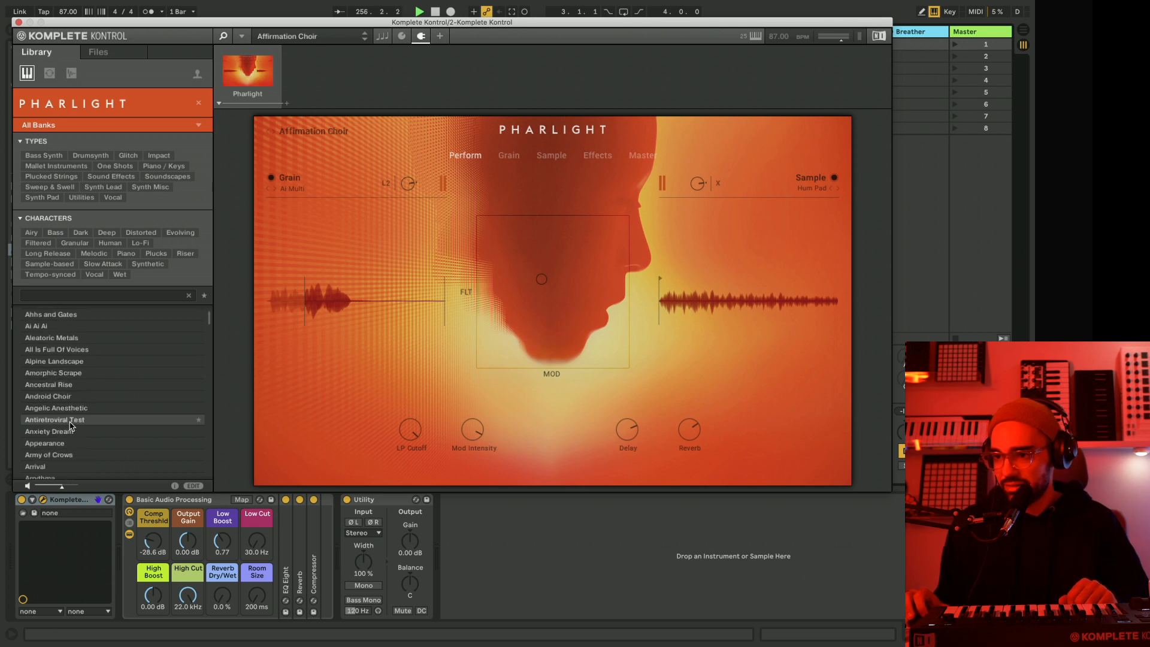
scroll(70, 425, down, 12)
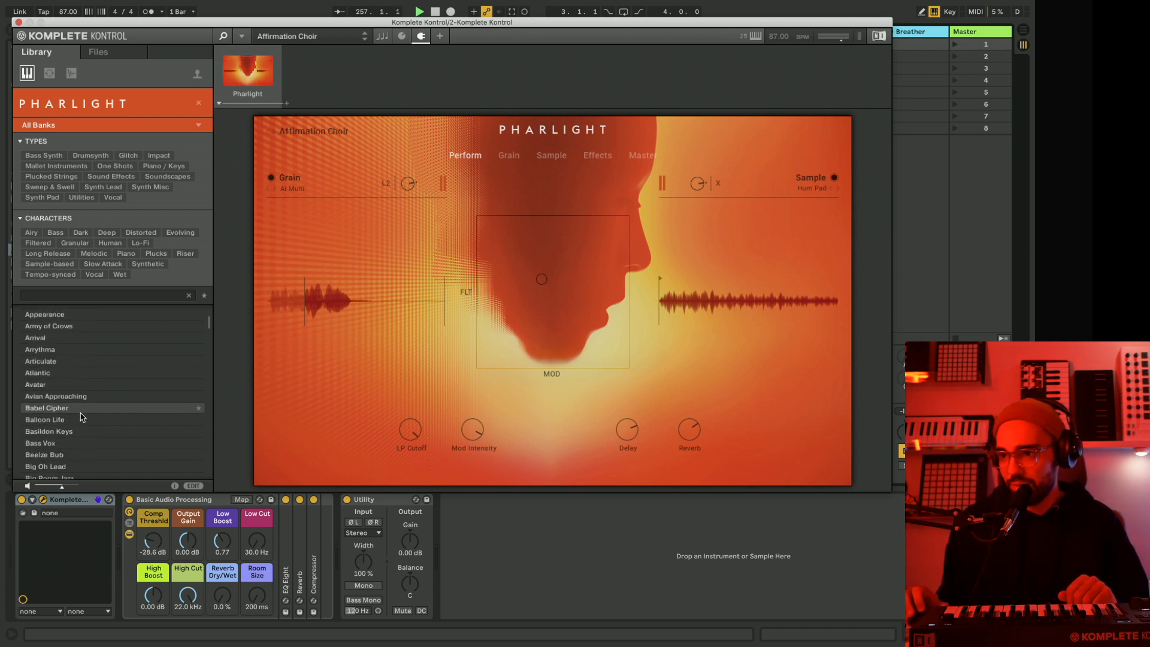
drag(99, 26, 199, 21)
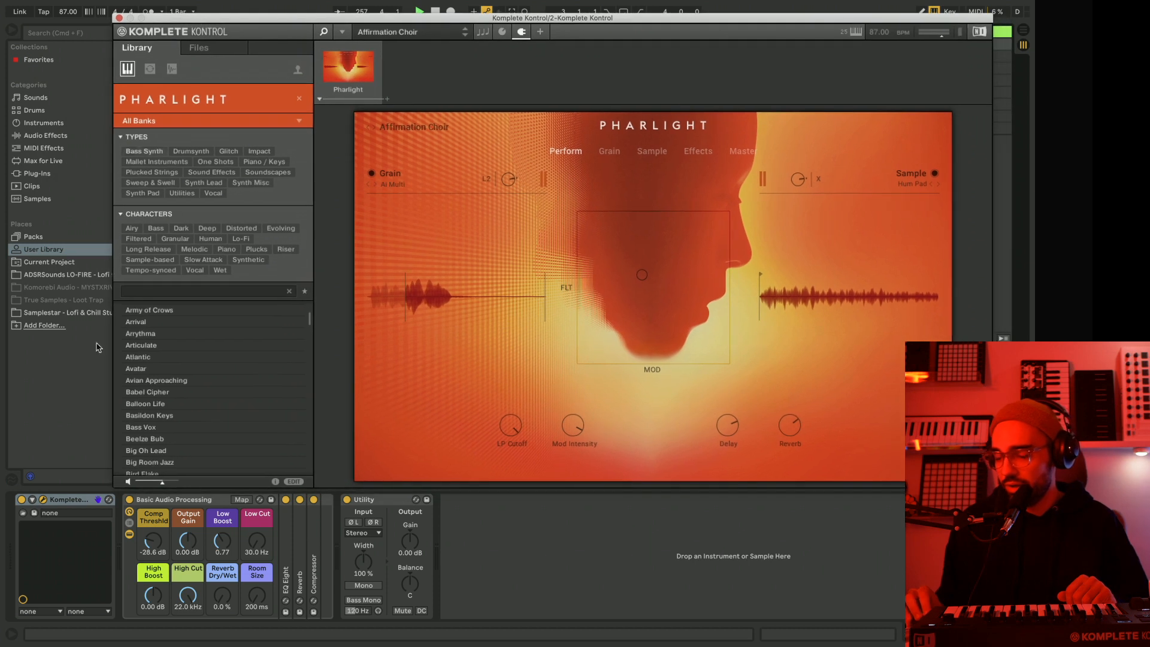
scroll(175, 416, down, 3)
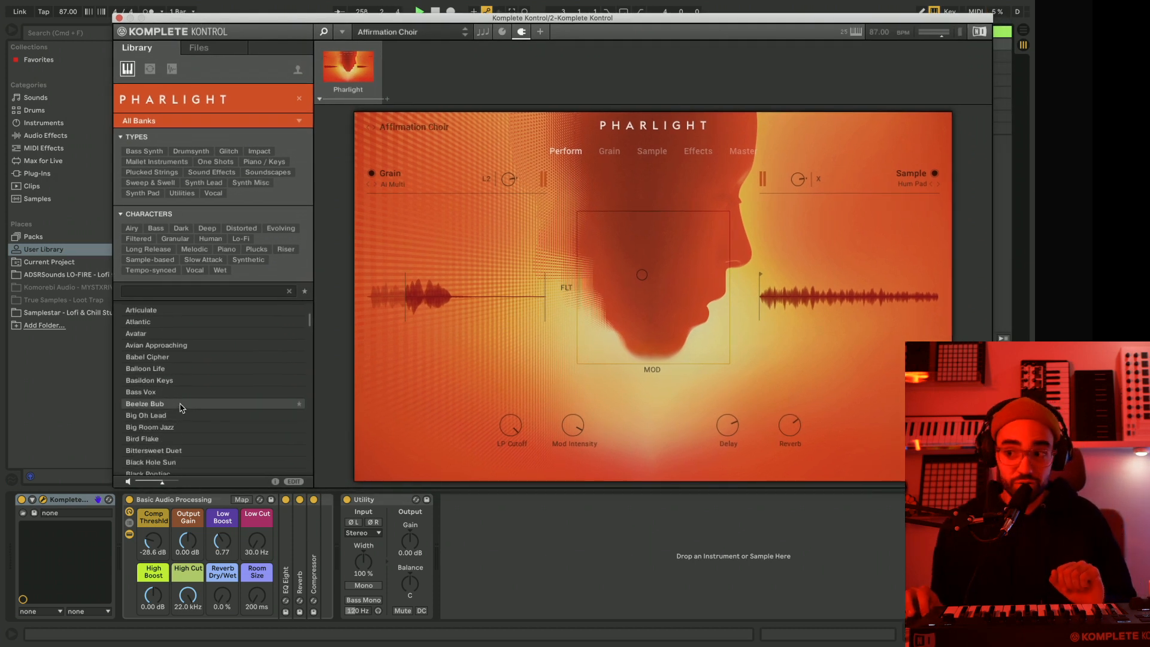
scroll(181, 408, down, 2)
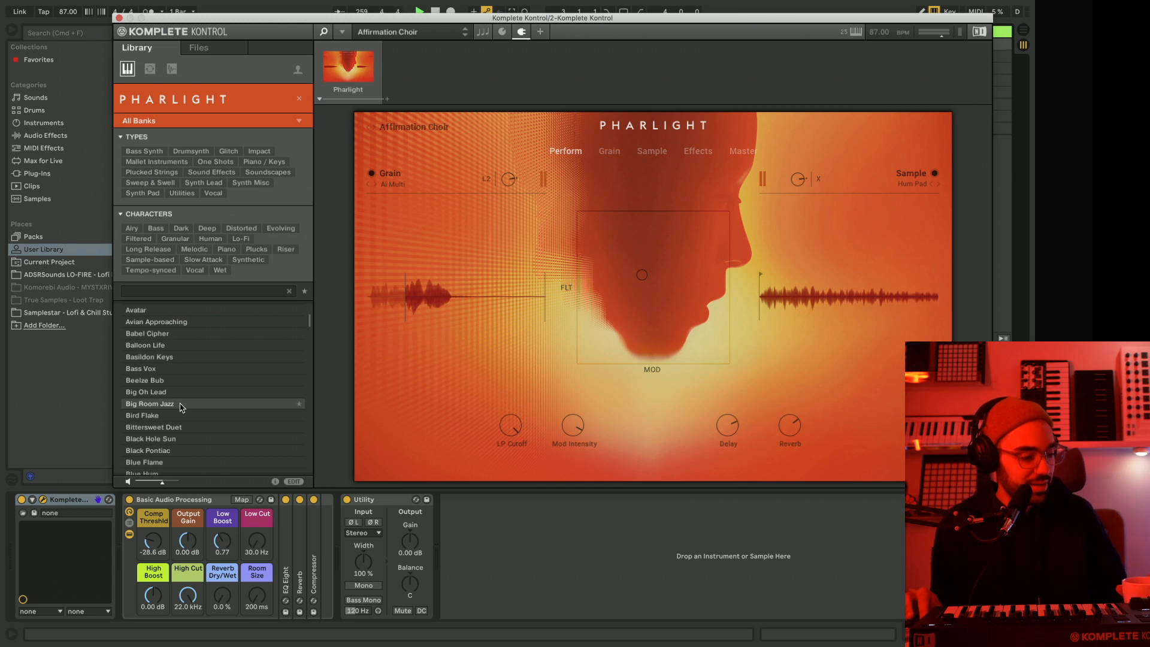
scroll(181, 407, down, 2)
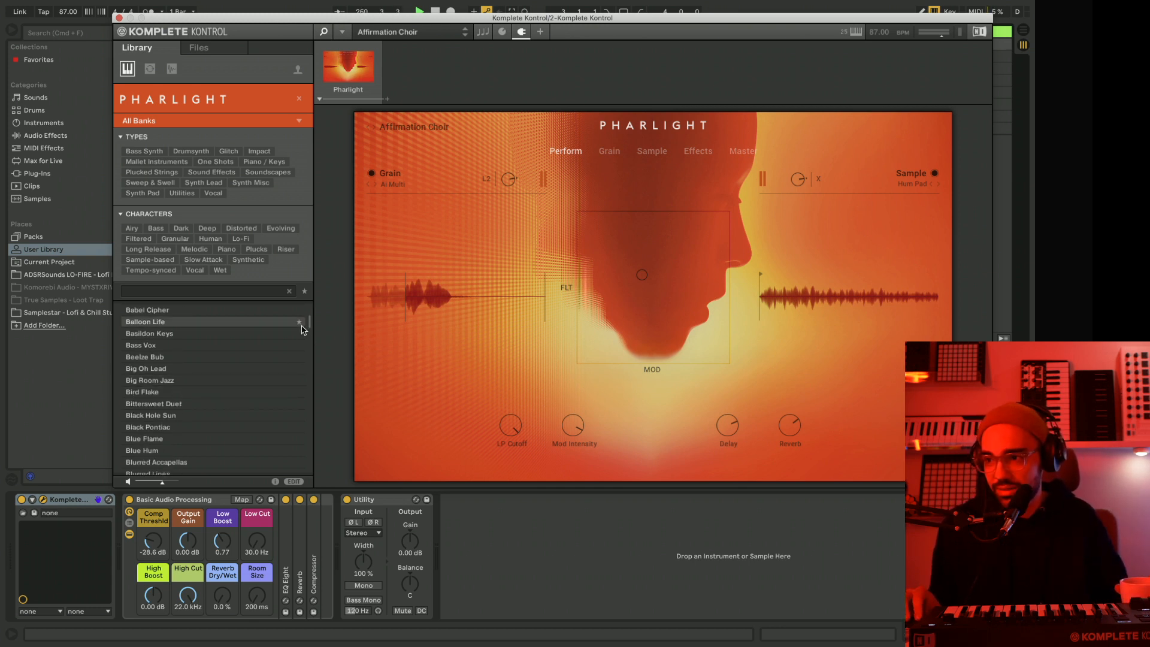
scroll(311, 327, down, 1)
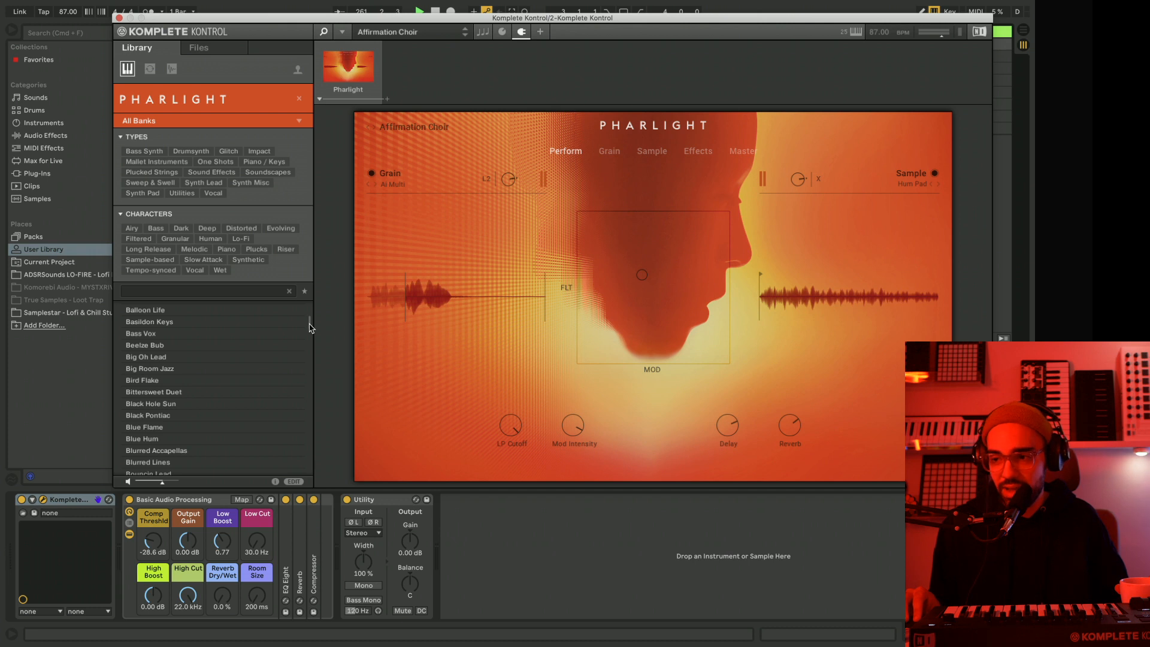
scroll(309, 327, down, 5)
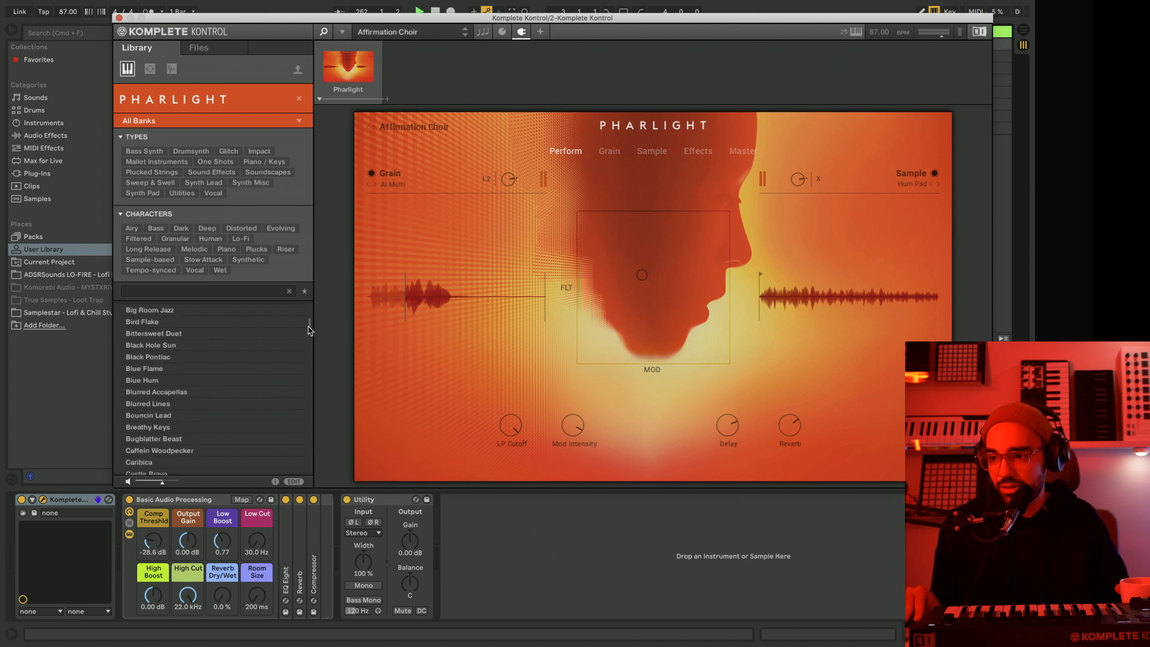
scroll(309, 330, down, 6)
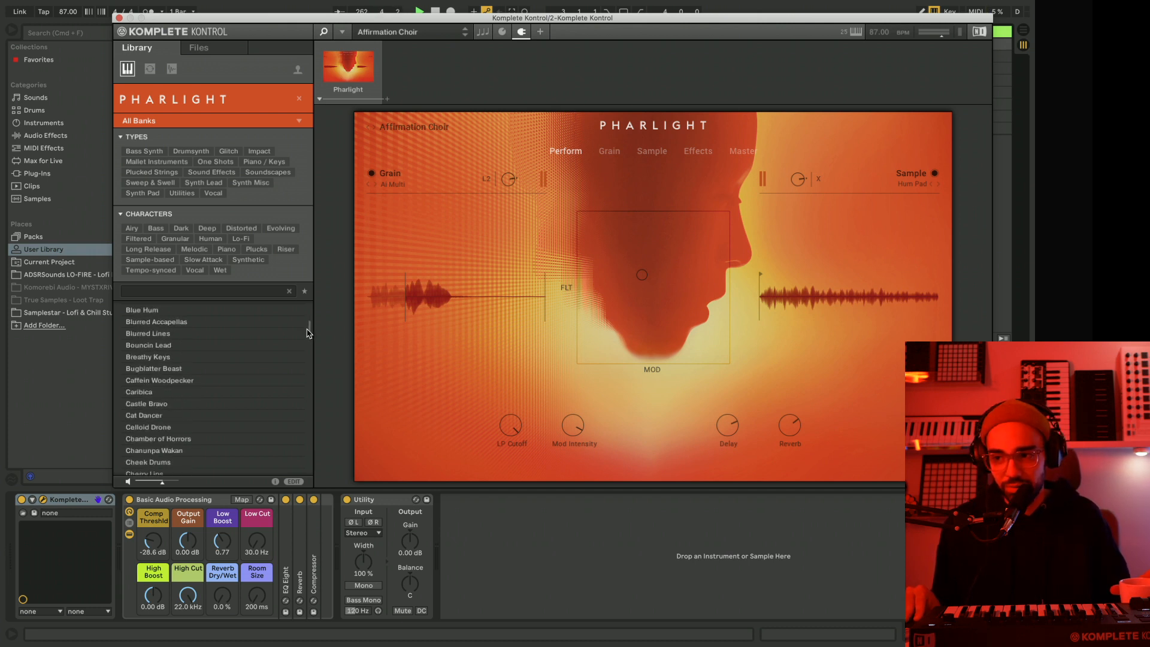
scroll(308, 333, down, 2)
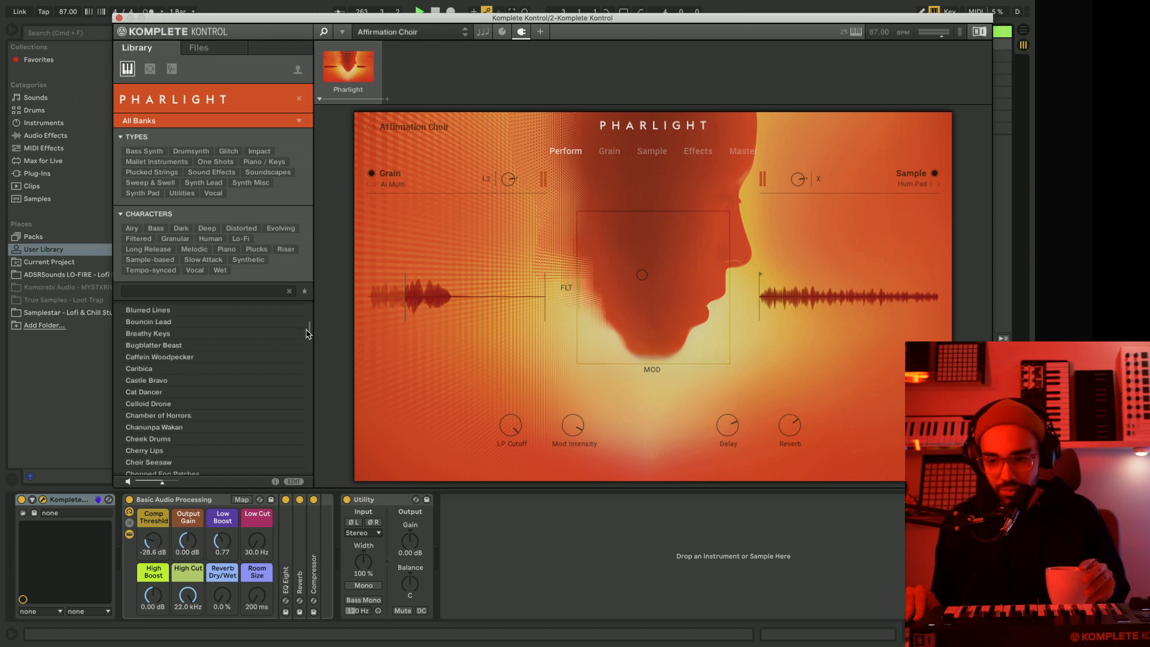
Load the Flickering Hum preset from the Pharlight preset list.
scroll(307, 335, down, 7)
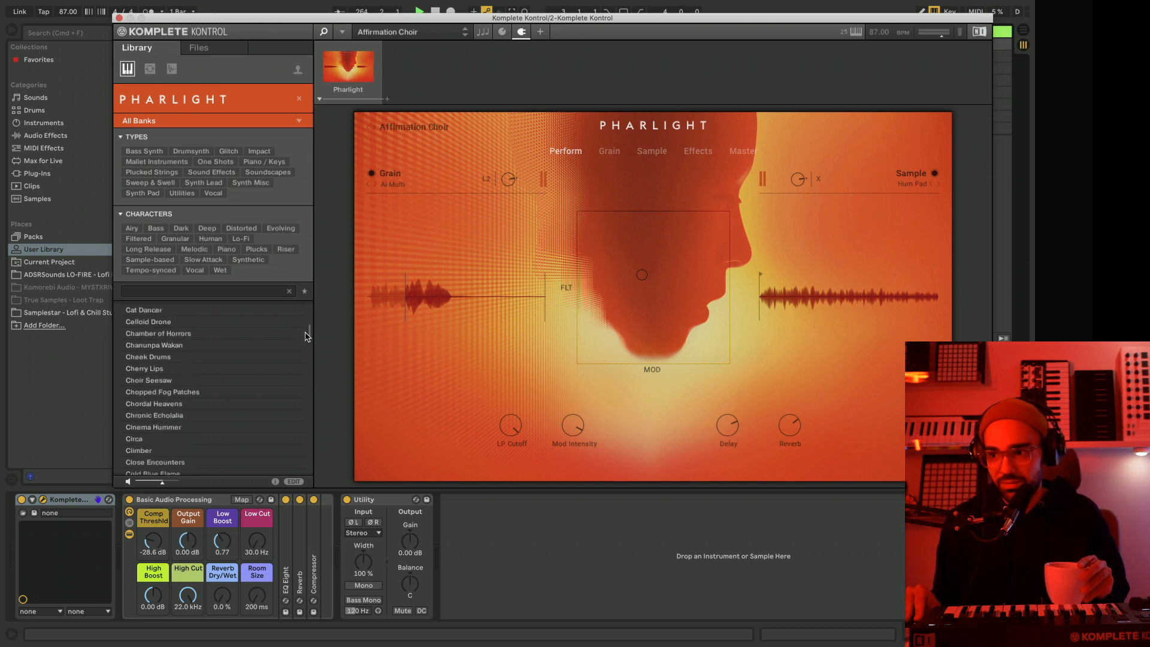
scroll(305, 337, down, 6)
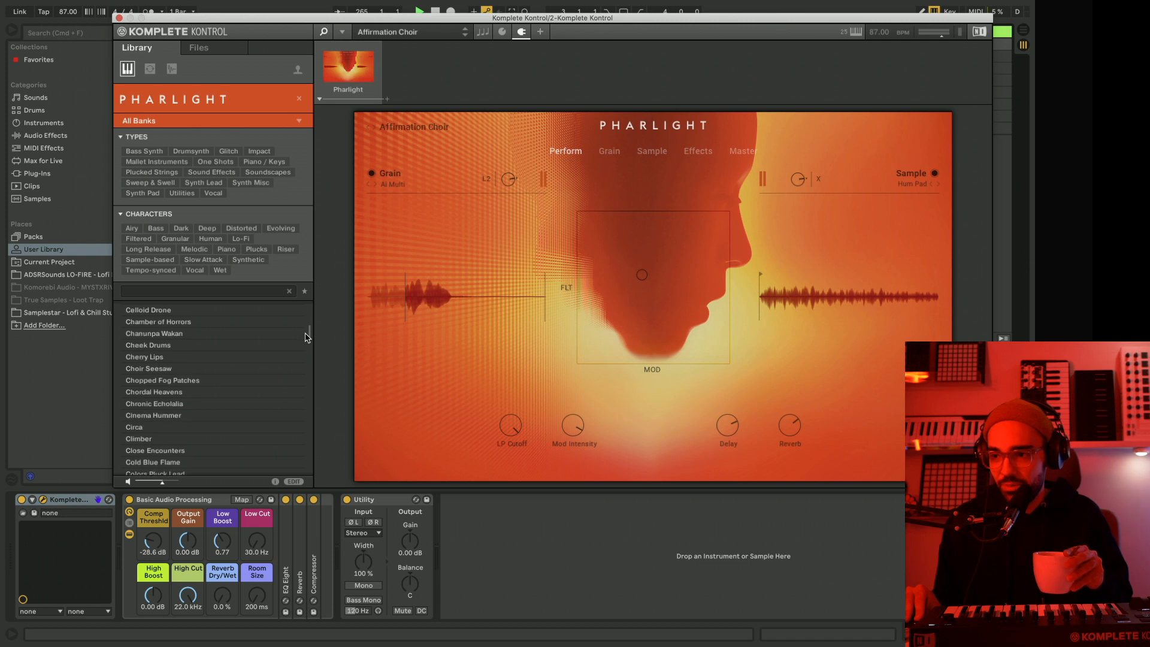
scroll(305, 339, down, 10)
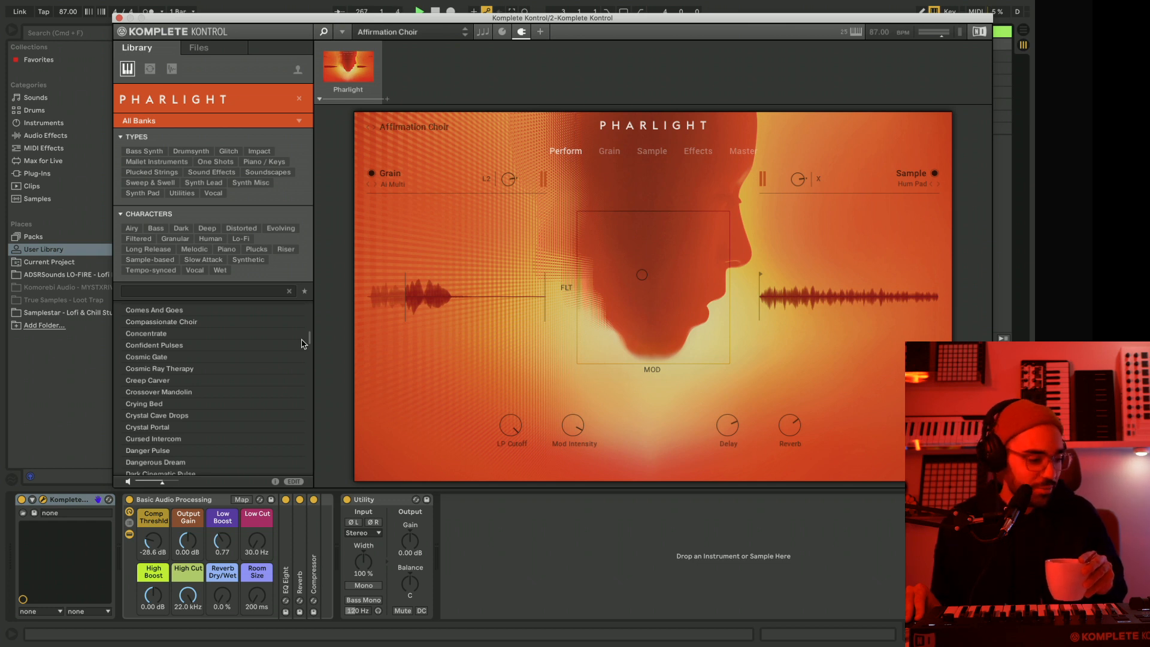
scroll(302, 345, down, 6)
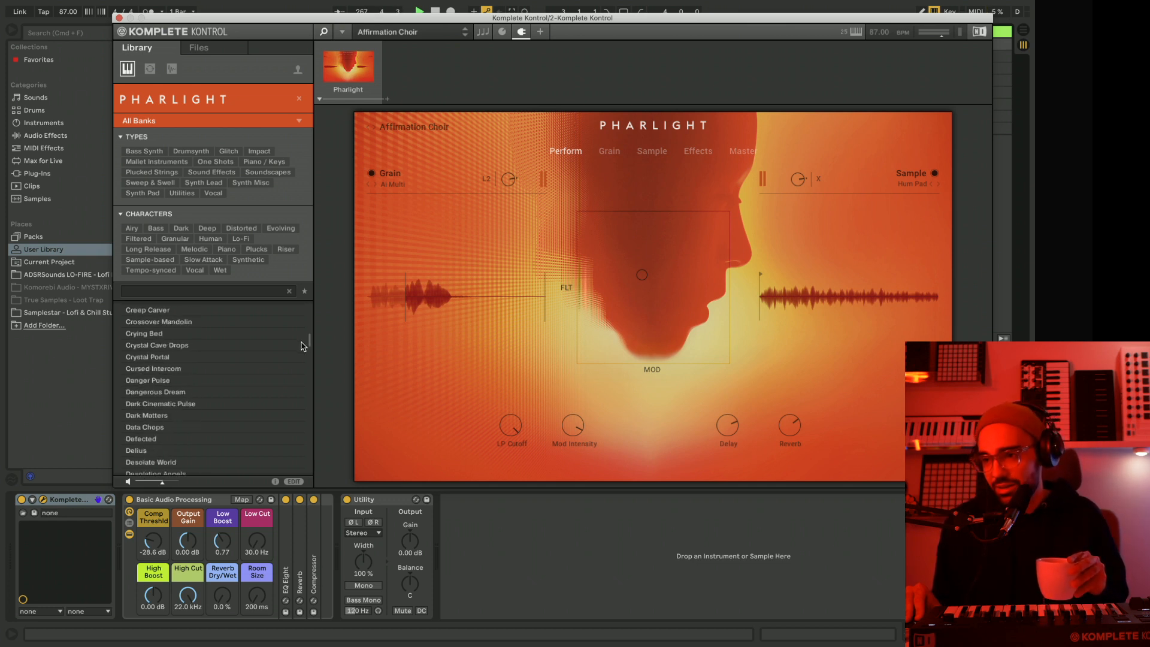
scroll(302, 346, down, 10)
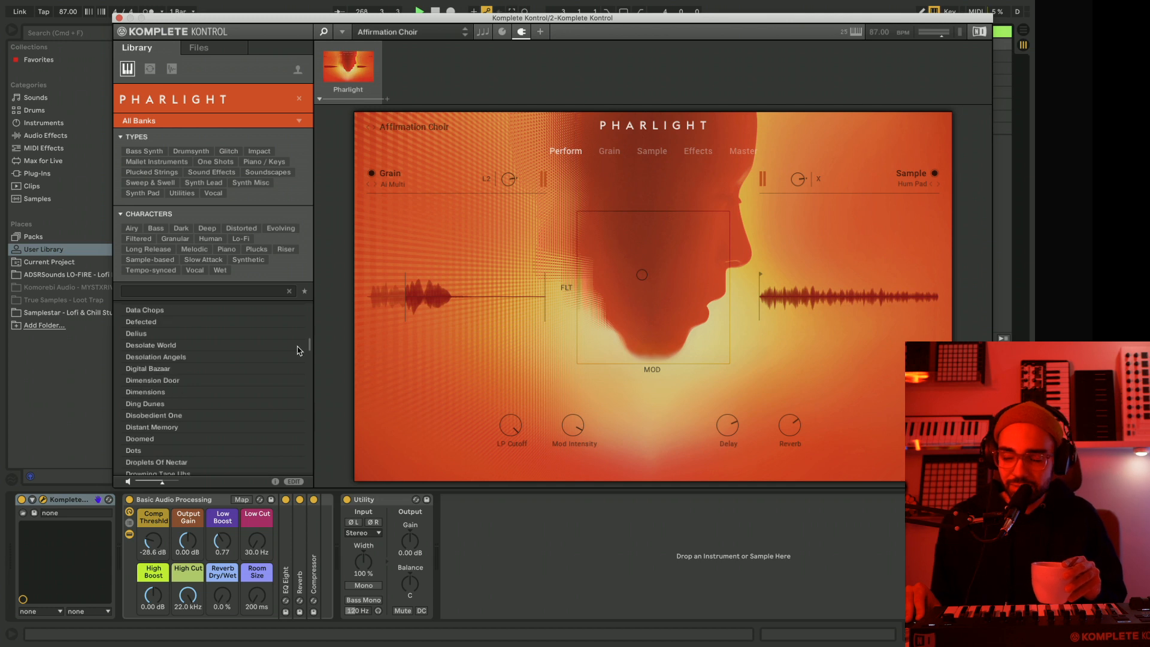
scroll(298, 350, down, 7)
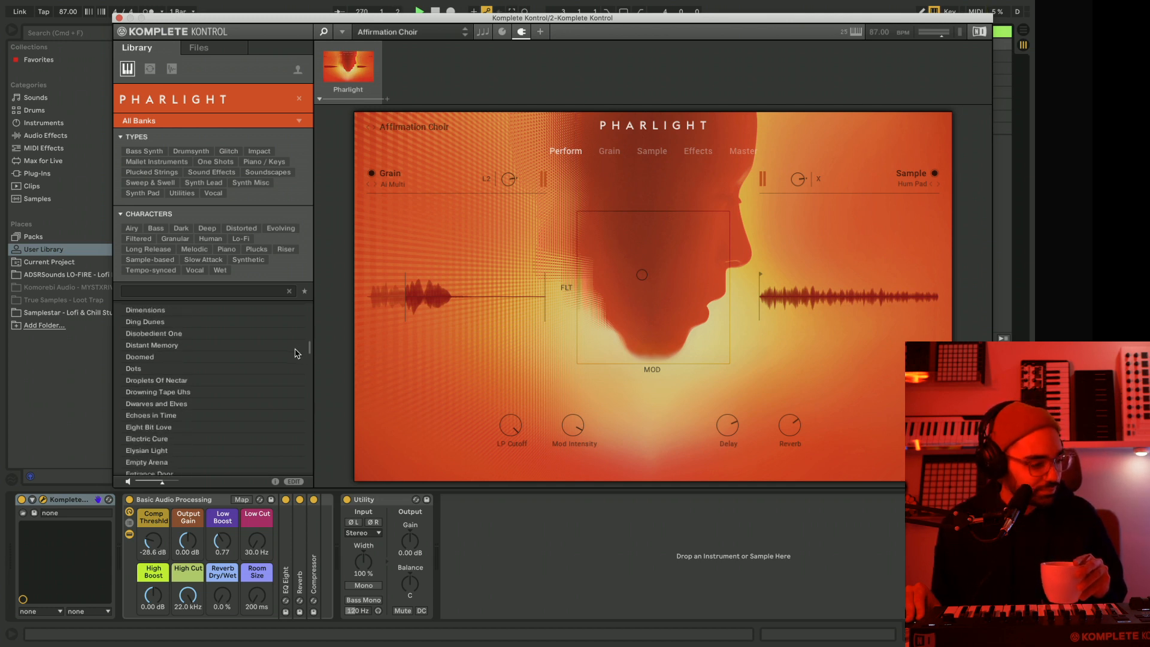
scroll(296, 354, down, 3)
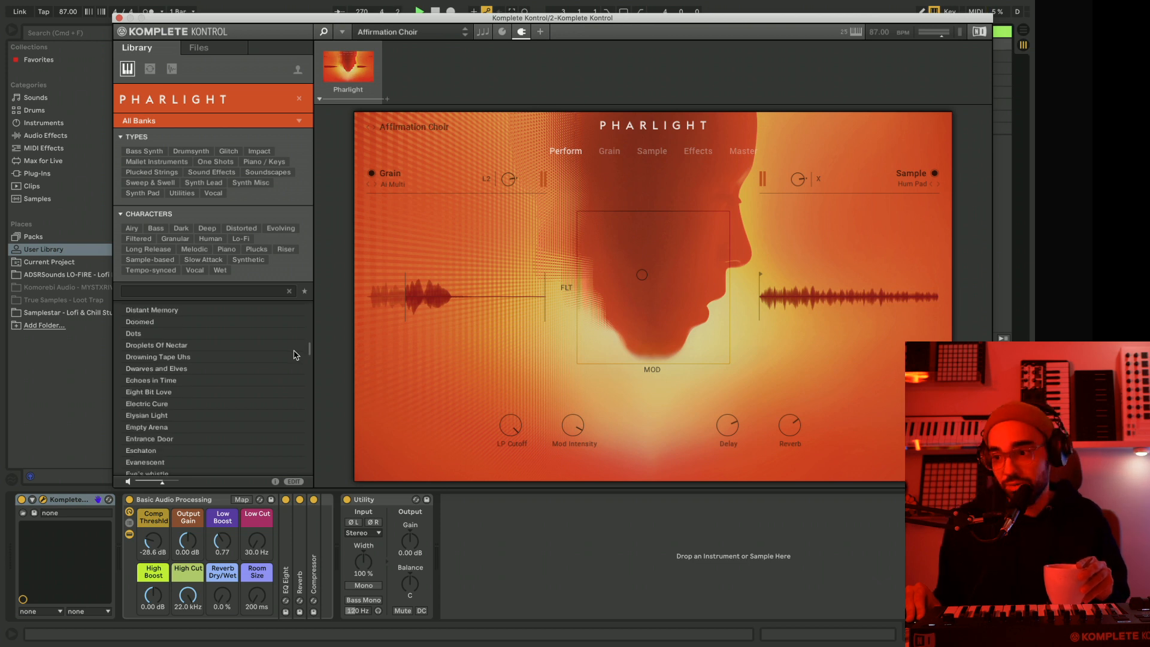
scroll(293, 355, down, 14)
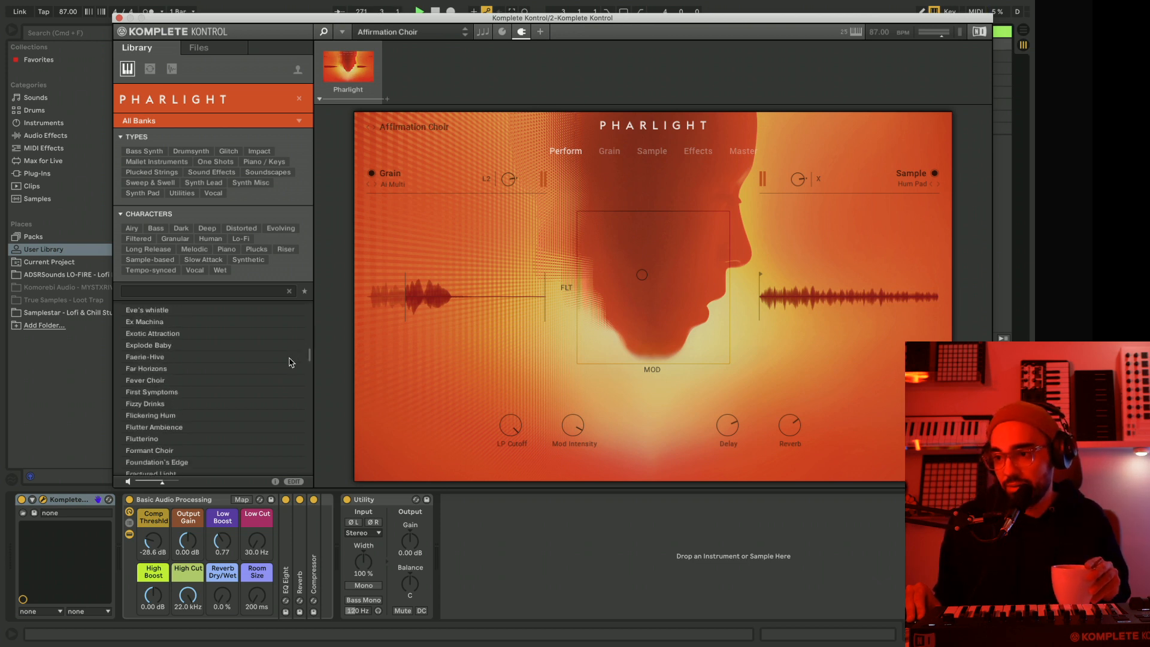
scroll(291, 363, down, 6)
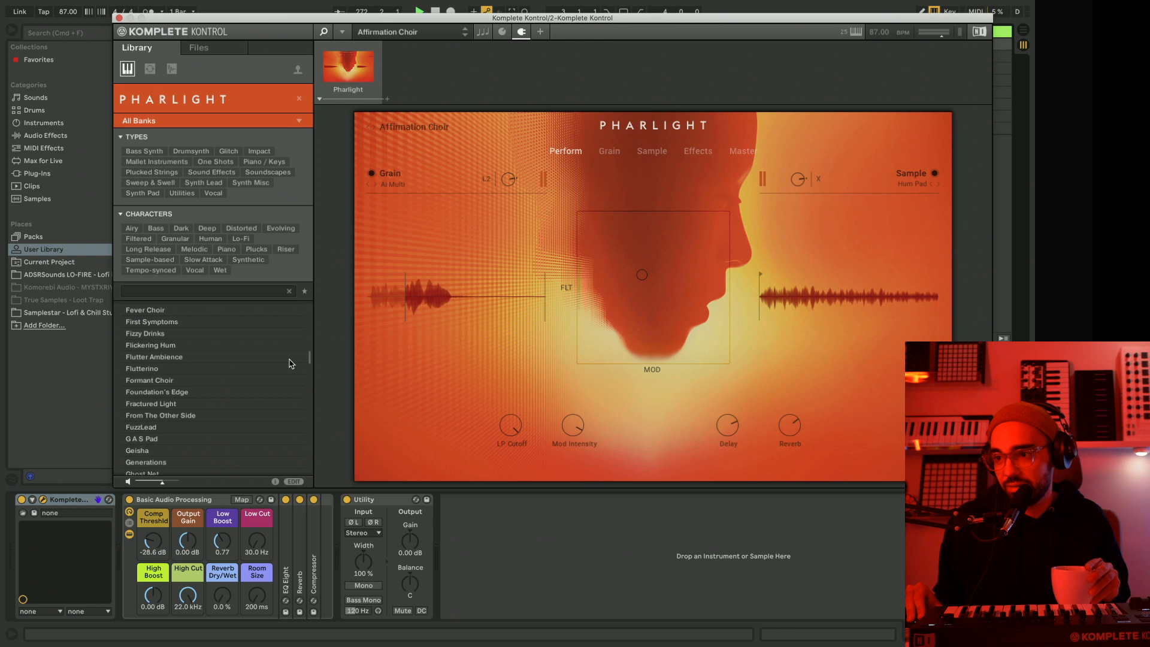
scroll(289, 363, down, 2)
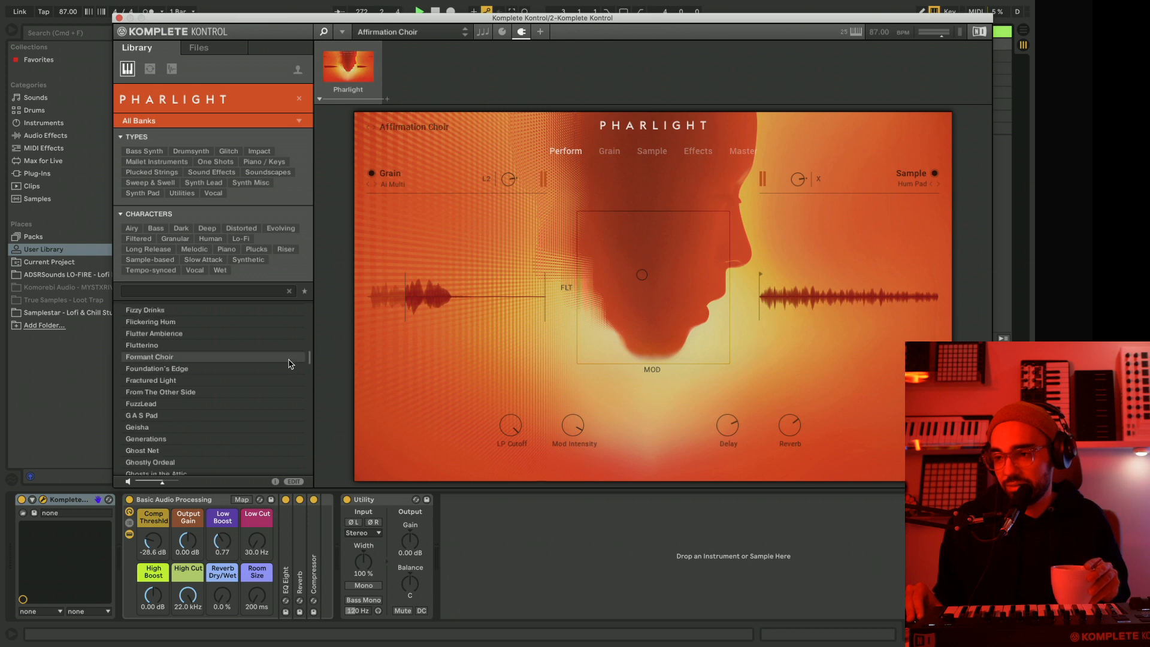
click(193, 322)
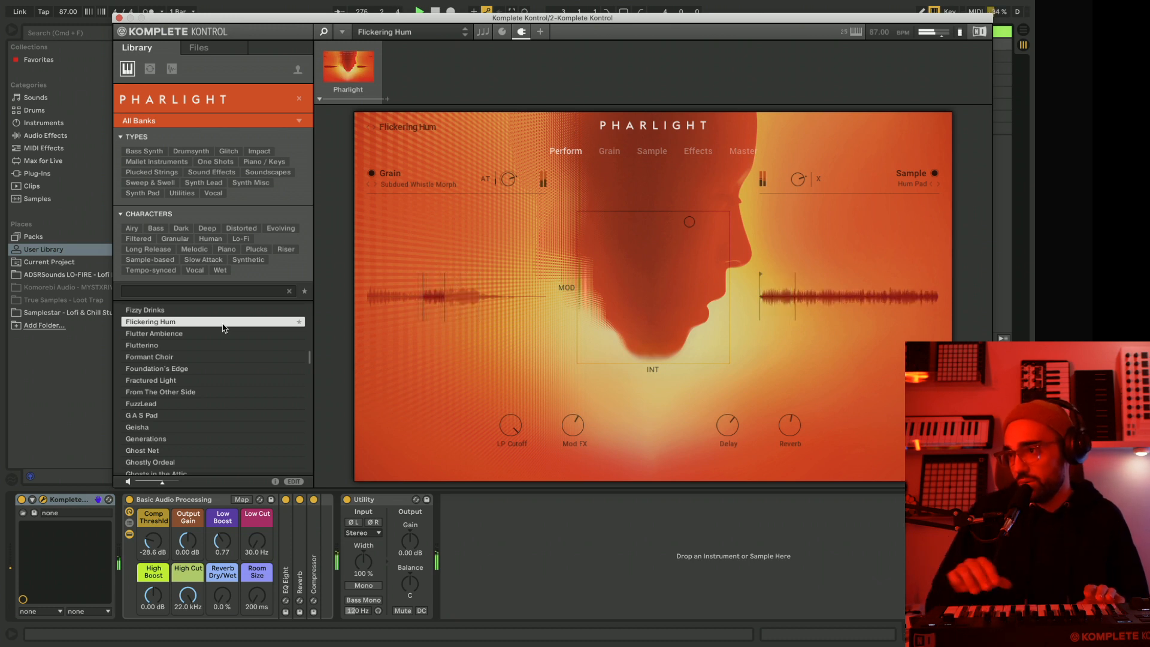
Set the audio buffer size to 128 samples in Live's preferences and close them.
click(70, 7)
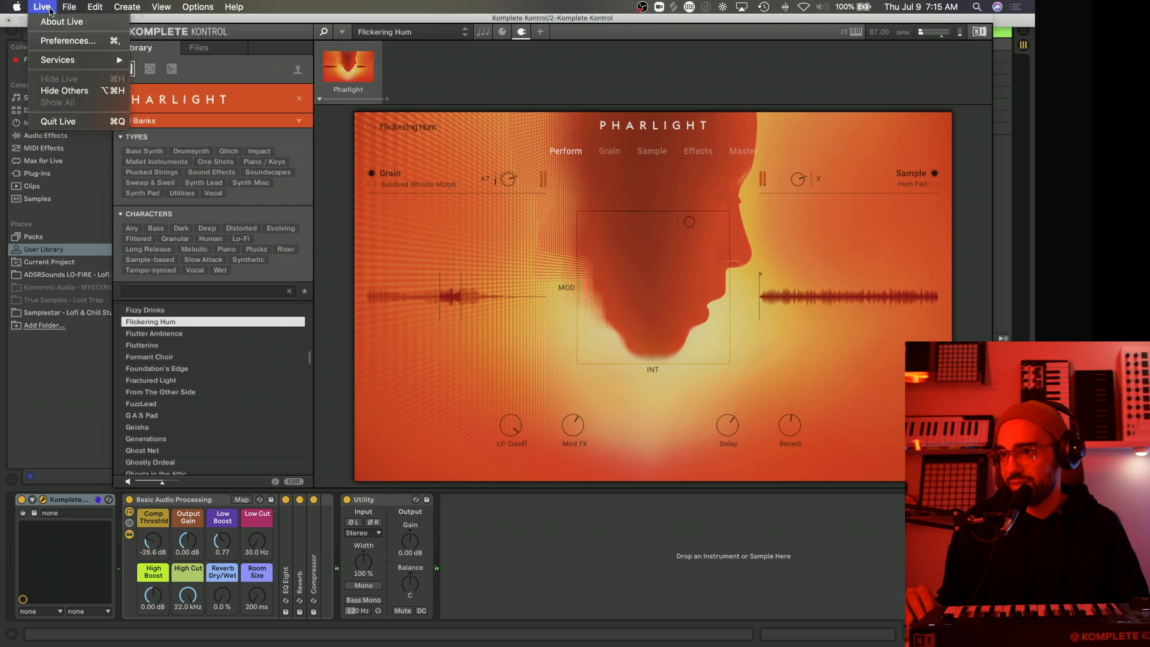
click(61, 41)
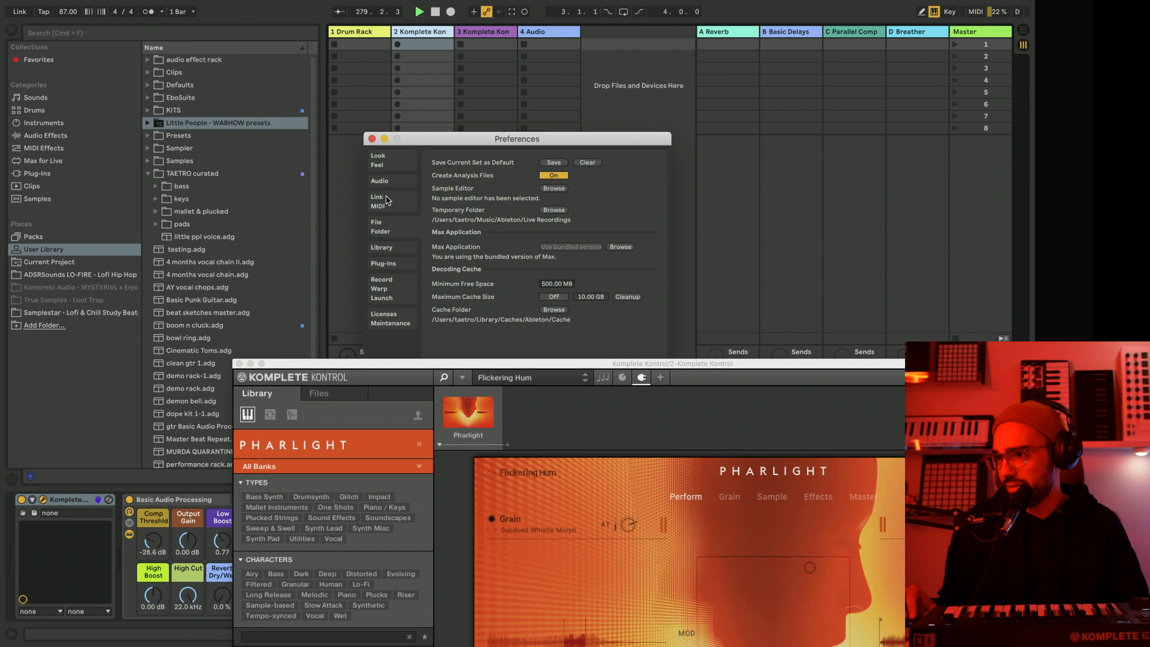
click(380, 181)
click(569, 290)
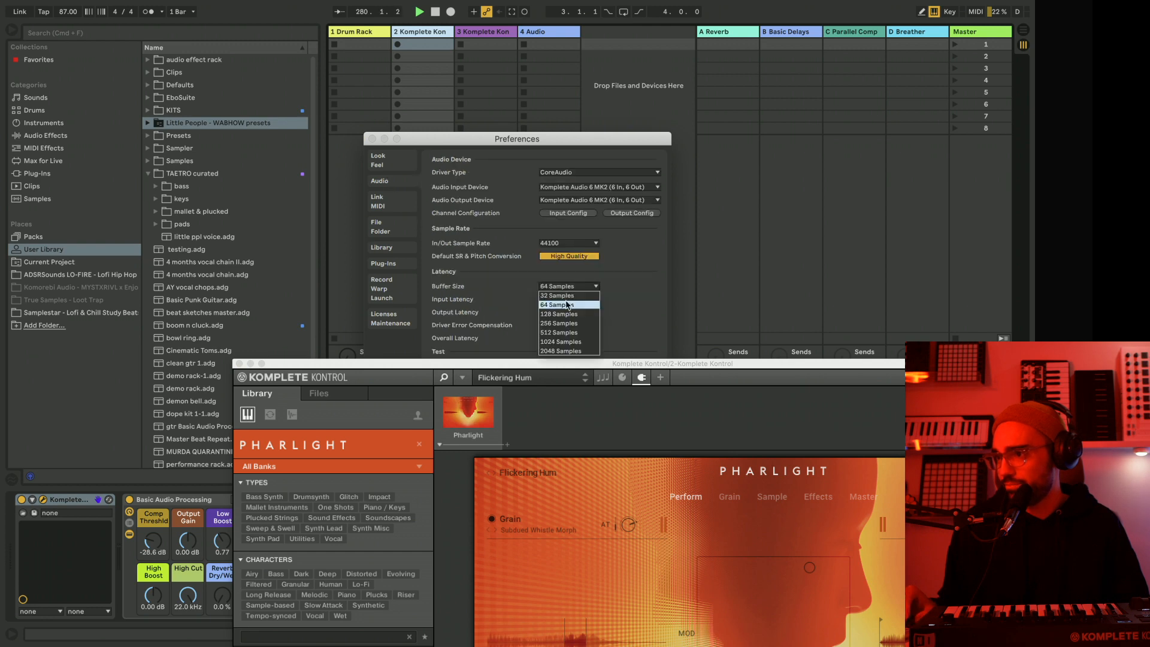
click(568, 318)
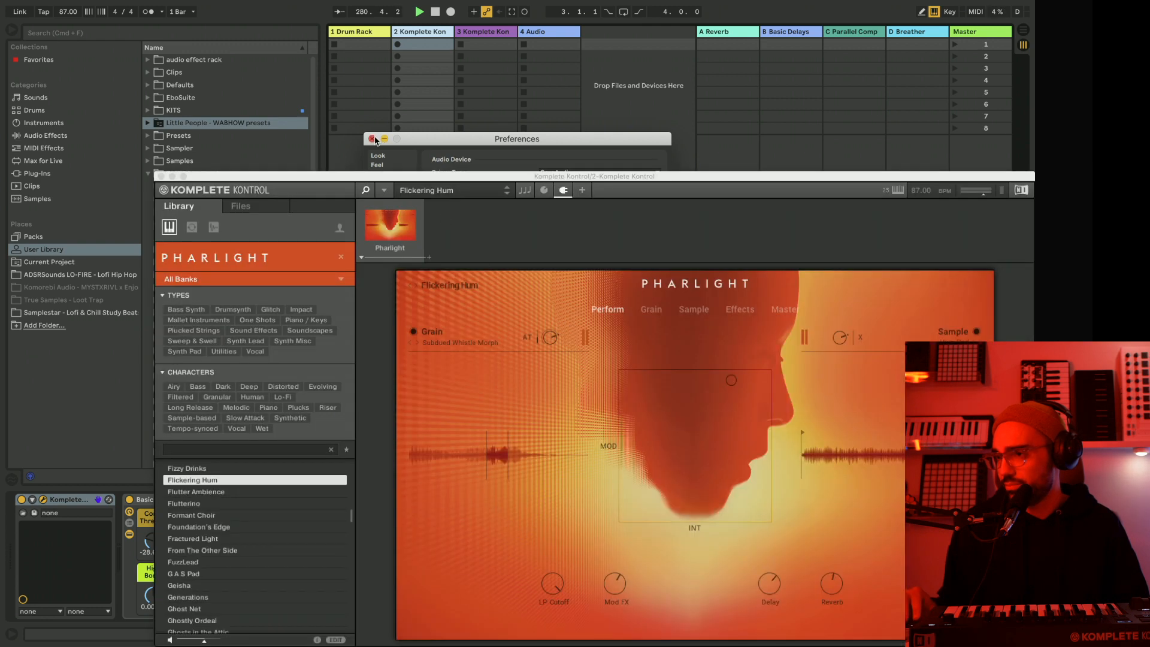
click(372, 139)
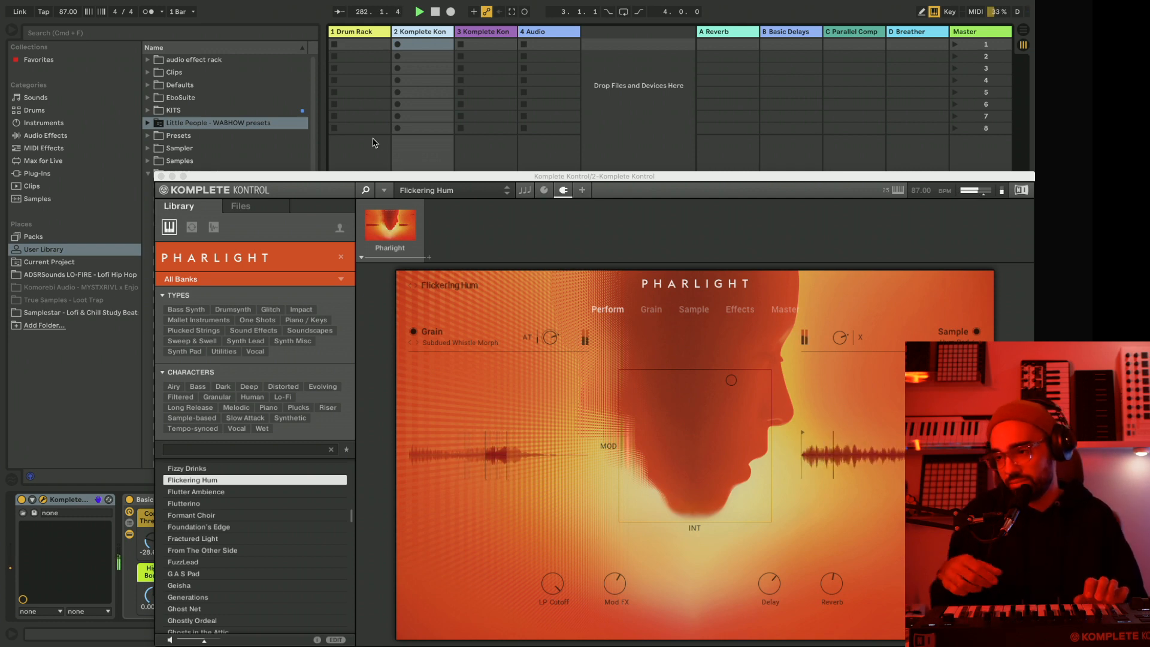
Open the recorded clip on track 2 in an enlarged note editor and close the Komplete Kontrol window.
drag(361, 178, 282, 49)
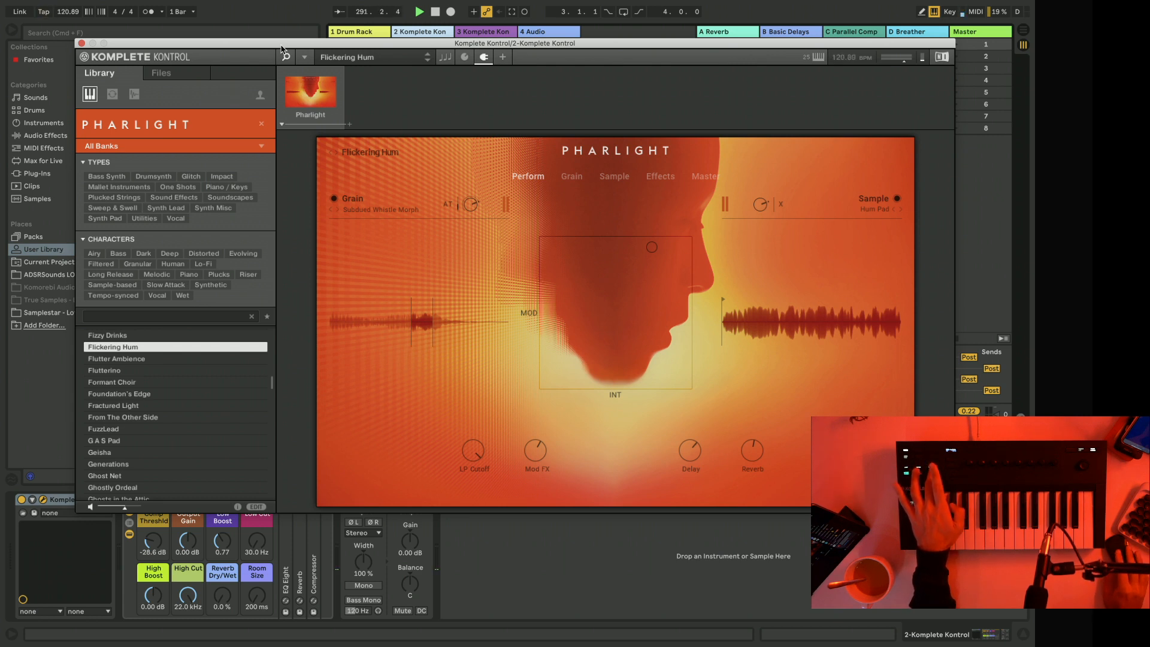
drag(270, 45, 339, 52)
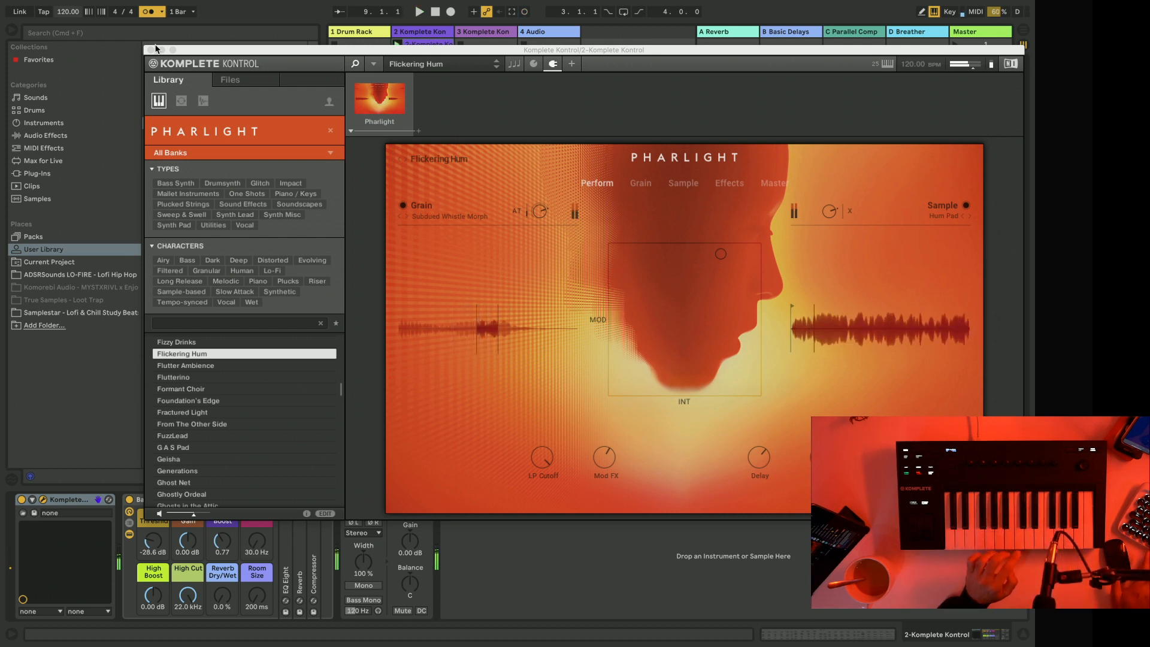
drag(148, 52, 288, 335)
click(428, 47)
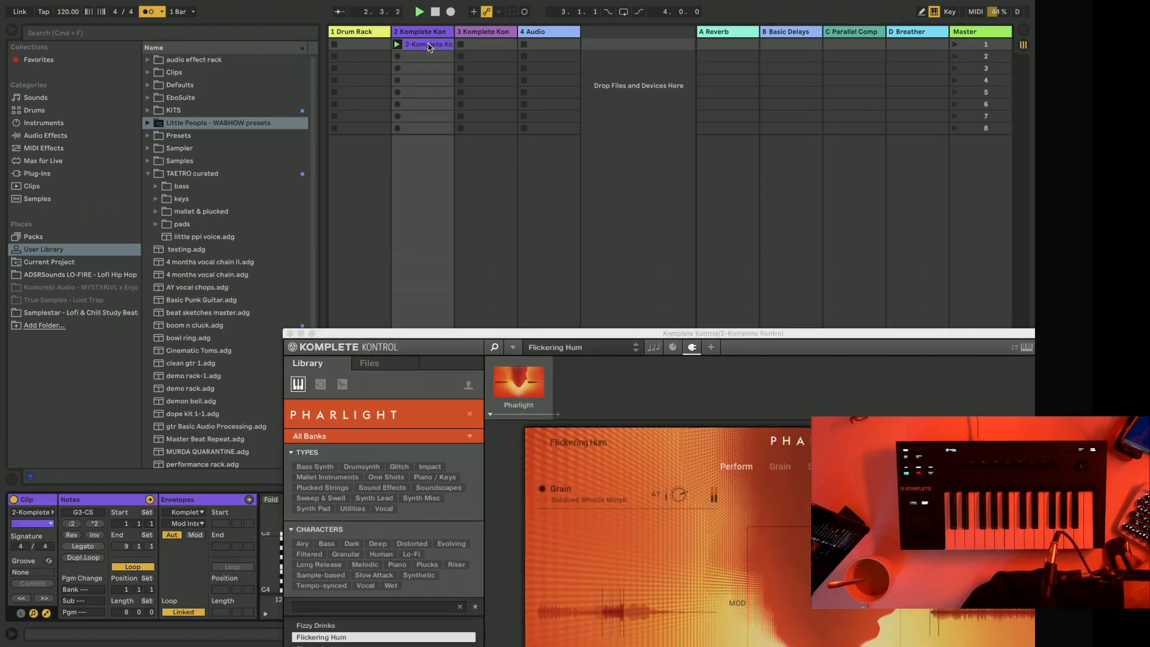
click(289, 333)
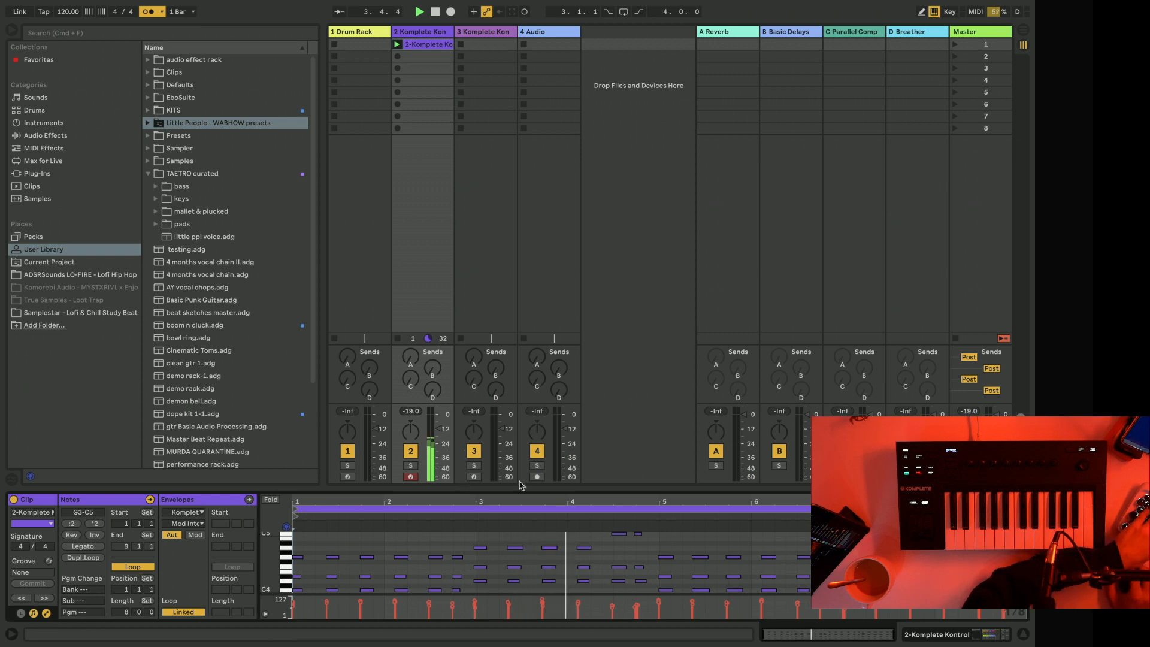
drag(507, 487, 506, 402)
Lower track 2's volume slightly and play back the start of the recorded clip.
drag(439, 348, 439, 353)
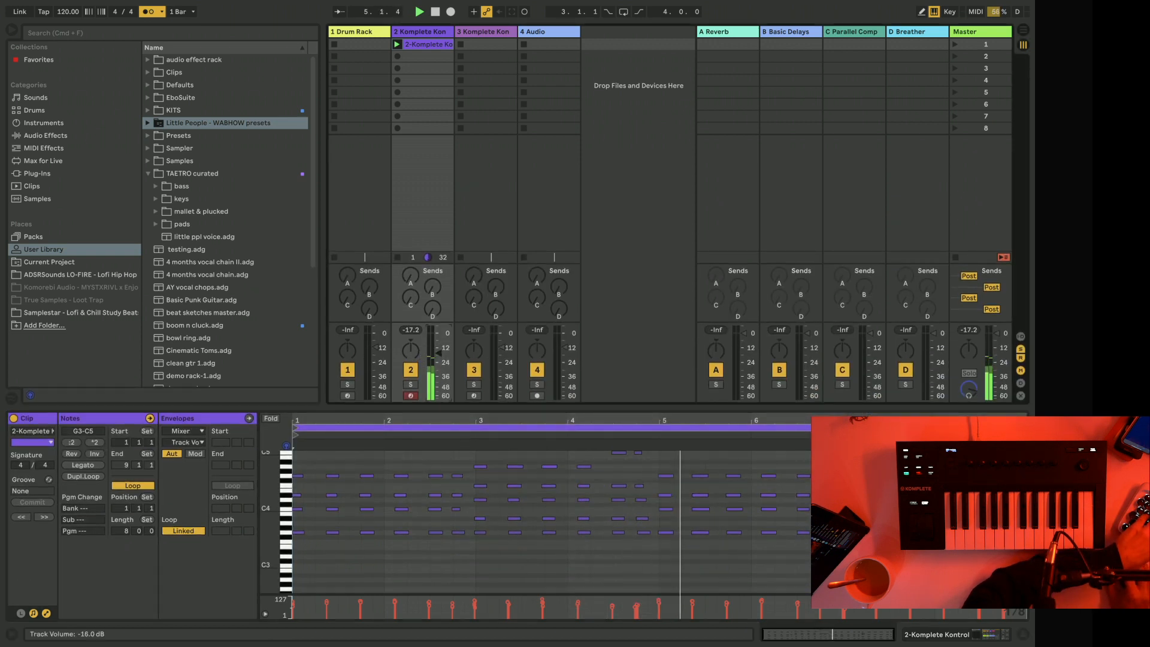
click(662, 467)
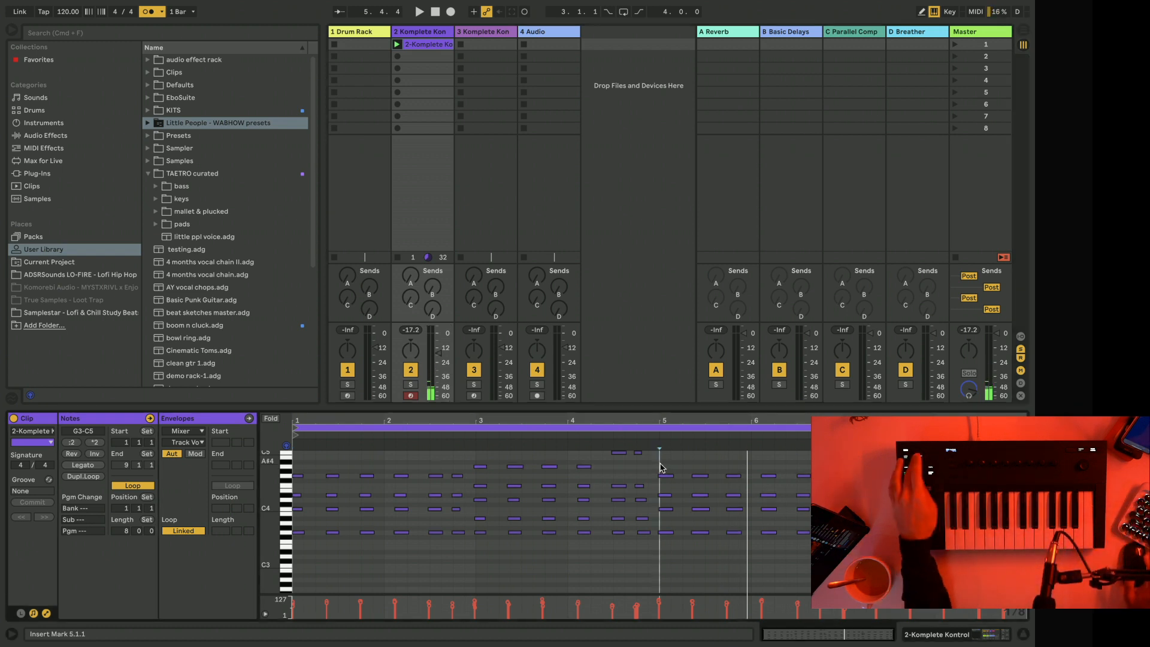
key(space)
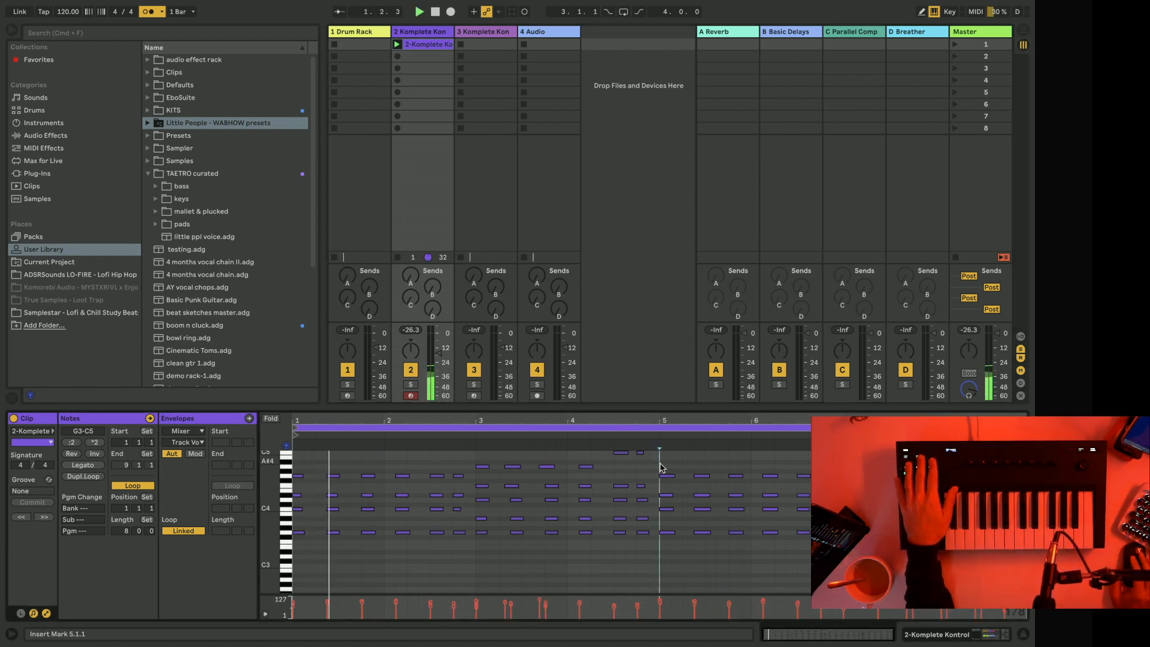
key(space)
drag(843, 490, 869, 490)
click(843, 490)
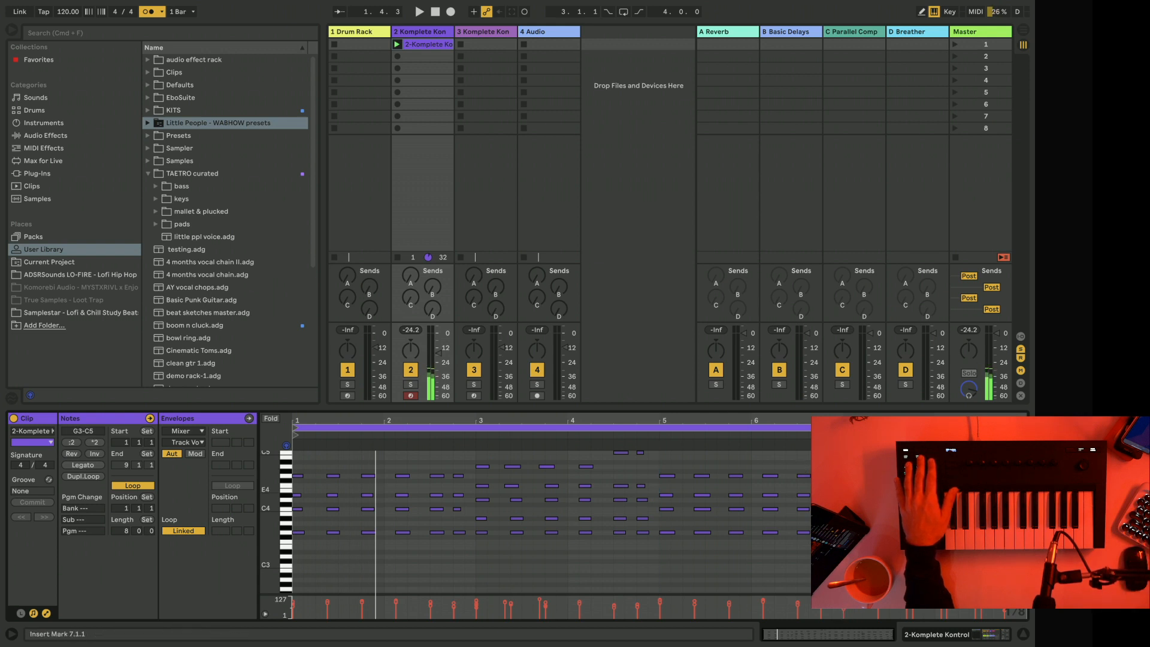
Delete all F4 notes from the recorded clip and play it back.
click(290, 489)
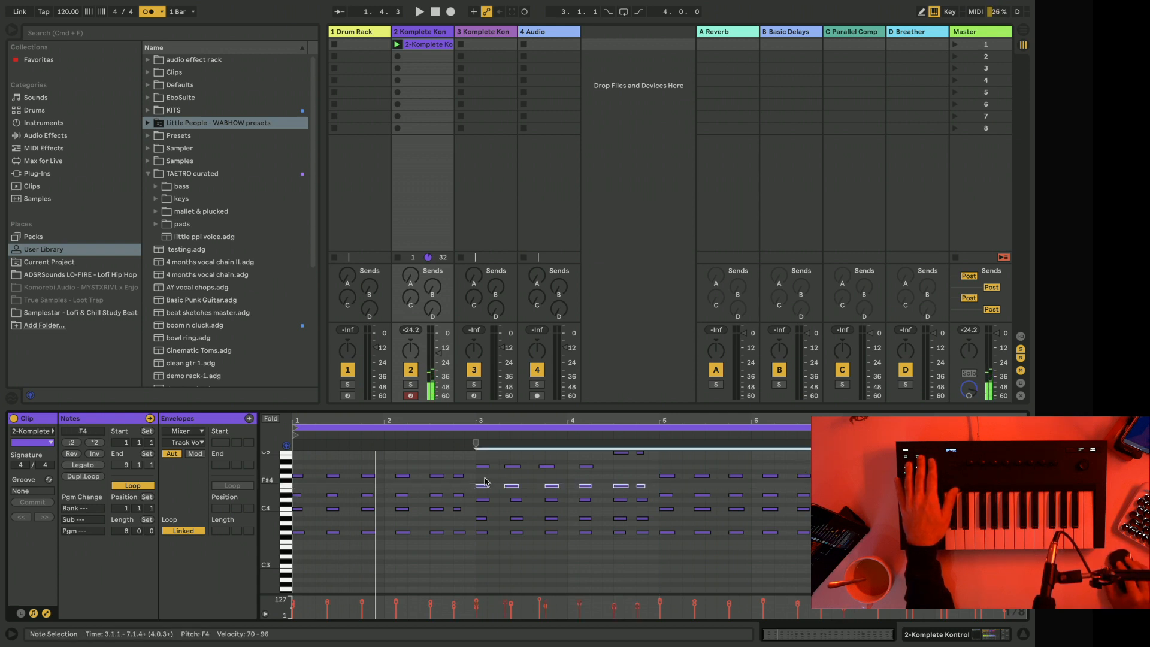
drag(481, 479, 646, 489)
key(Delete)
key(space)
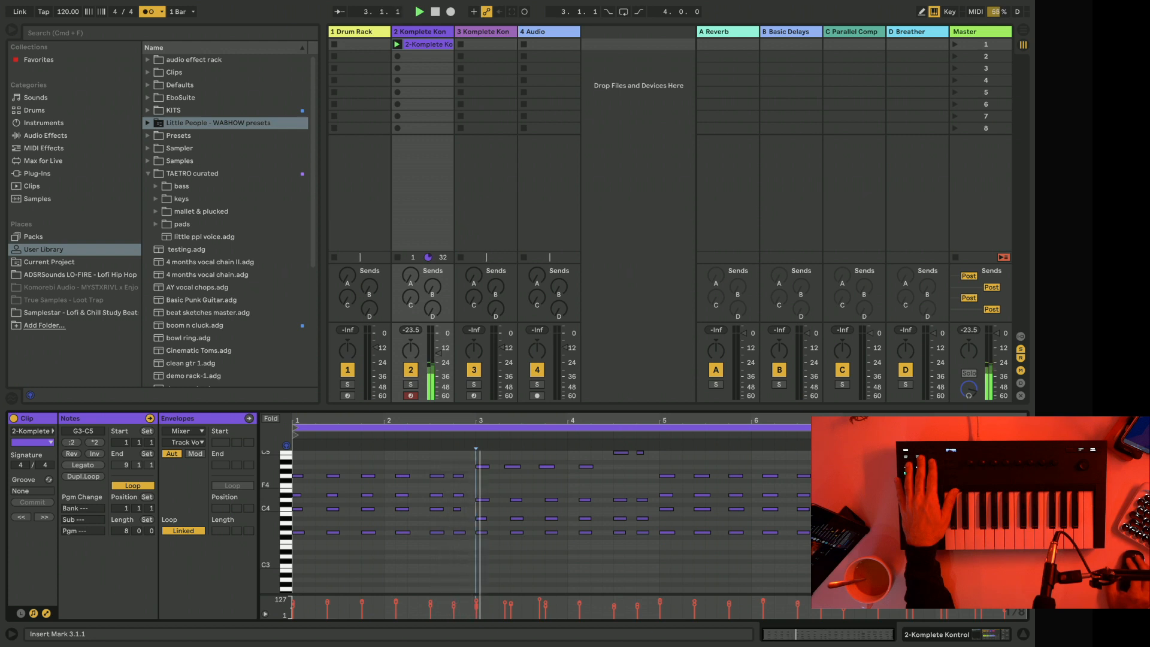
Quantize the clip's note starts to 1/16 at 91% amount.
click(671, 483)
key(super+shift+u)
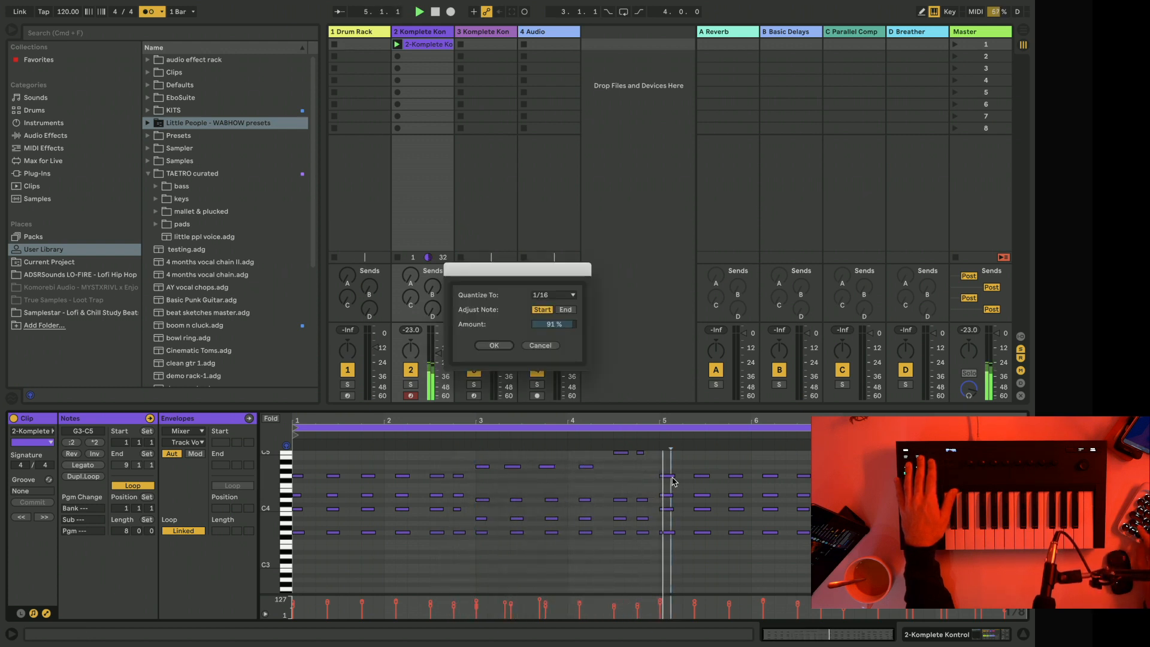
click(541, 295)
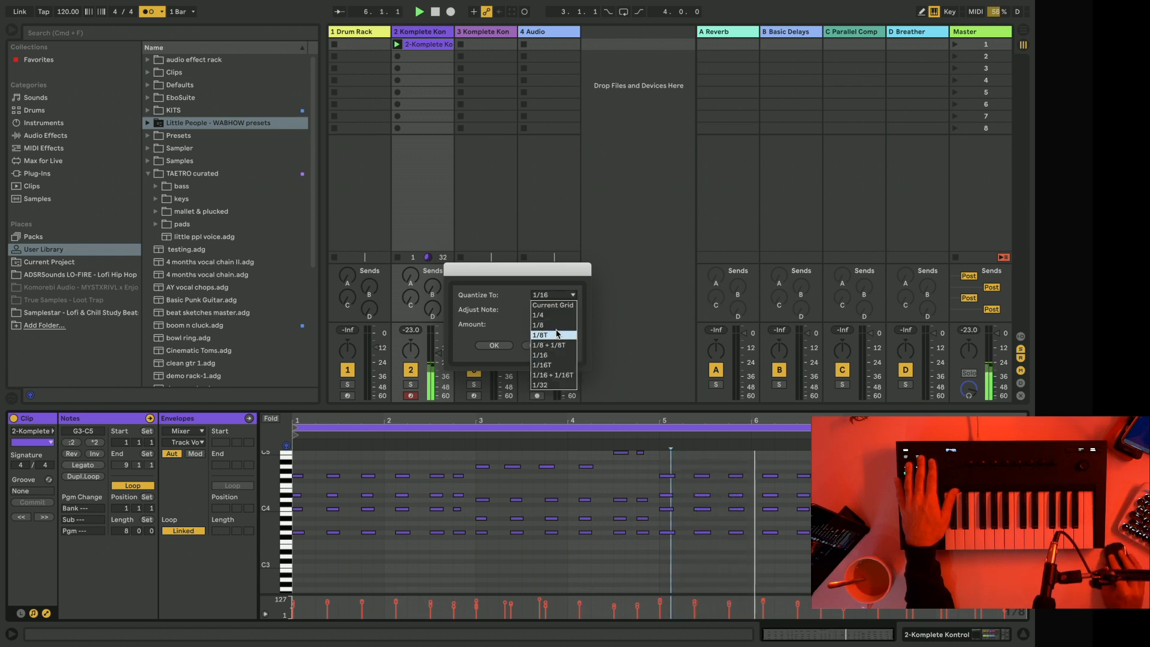
click(551, 355)
click(495, 345)
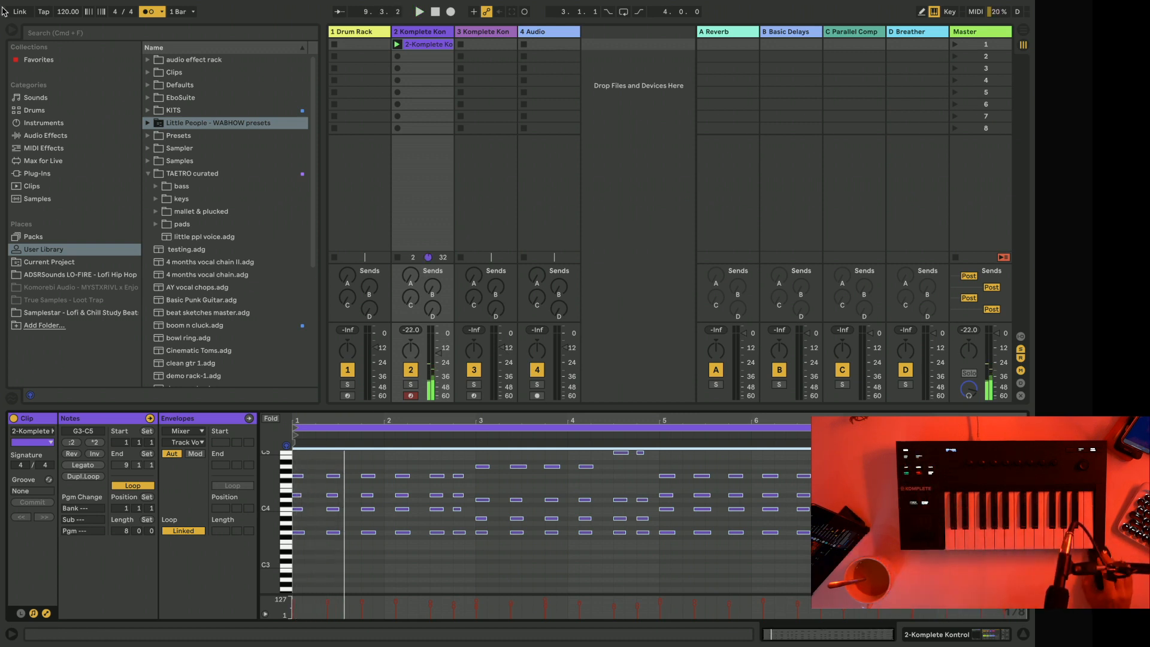
Set the audio buffer size to 256 samples in the preferences and close them.
mouse_move(91, 5)
click(43, 7)
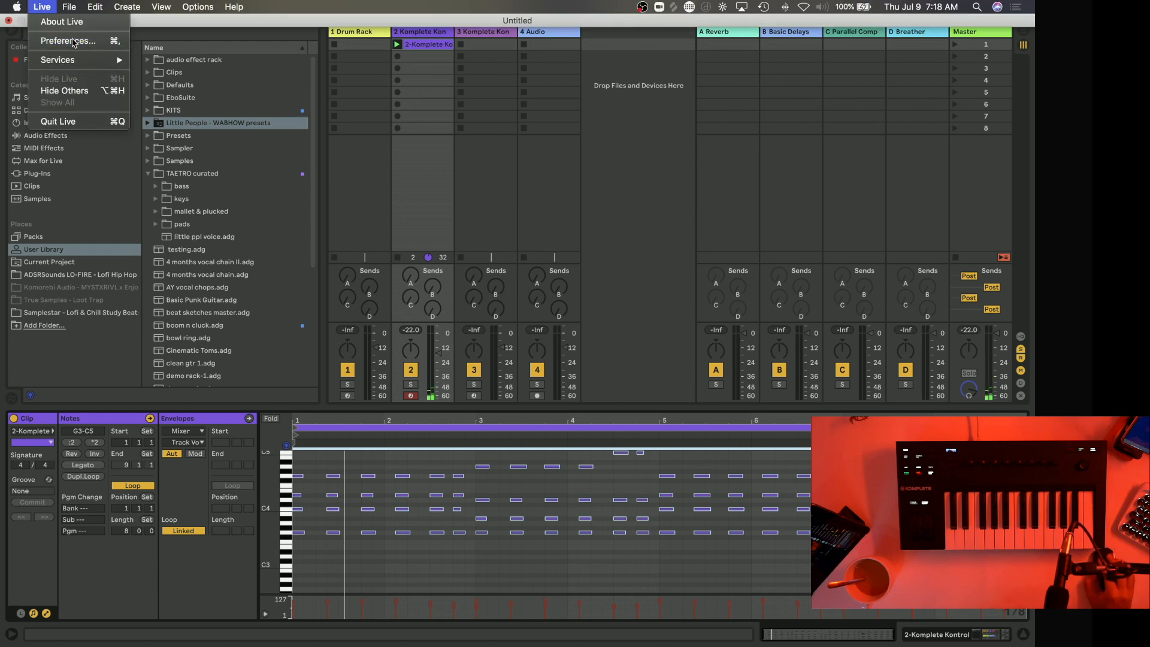
click(60, 41)
click(567, 285)
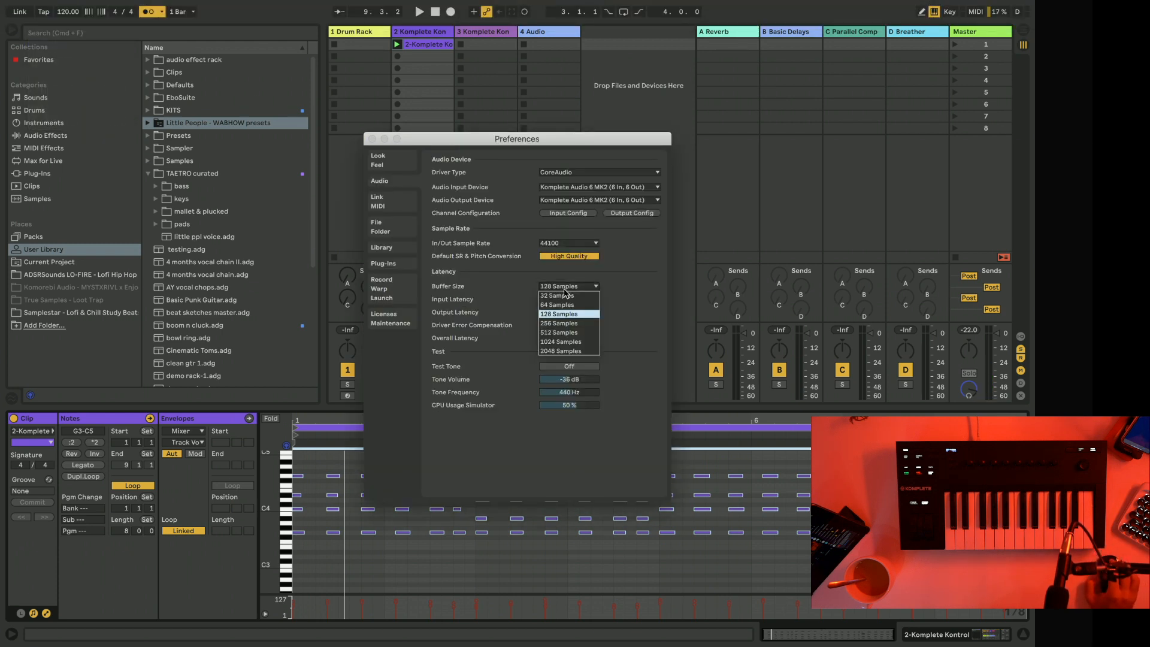
click(558, 323)
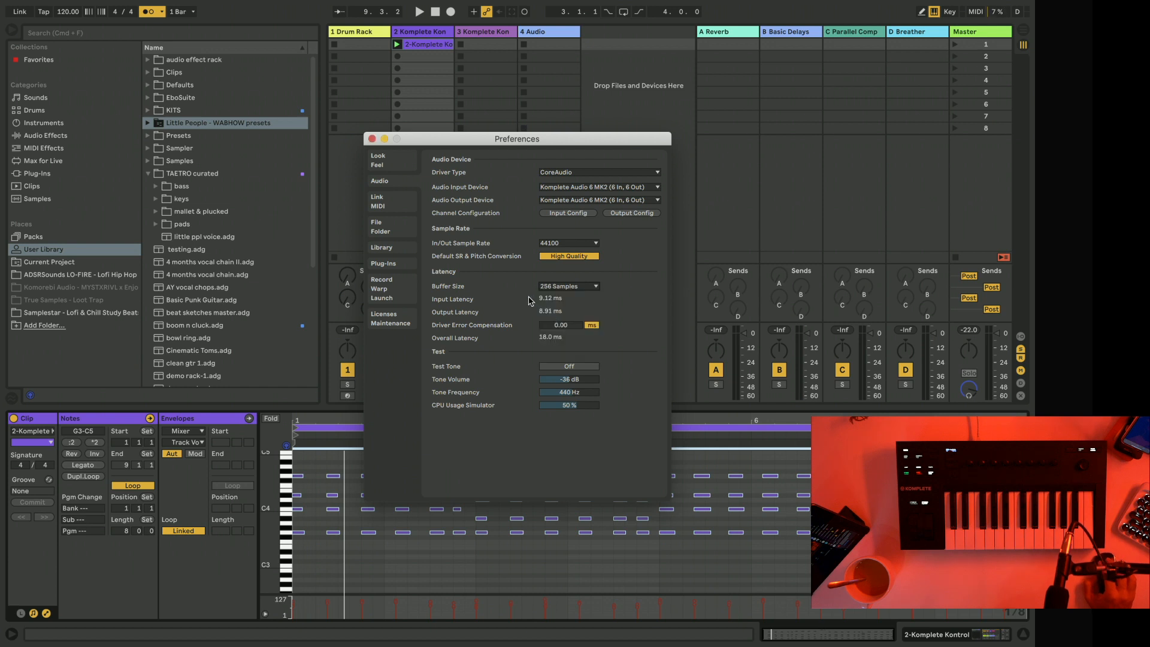
click(372, 138)
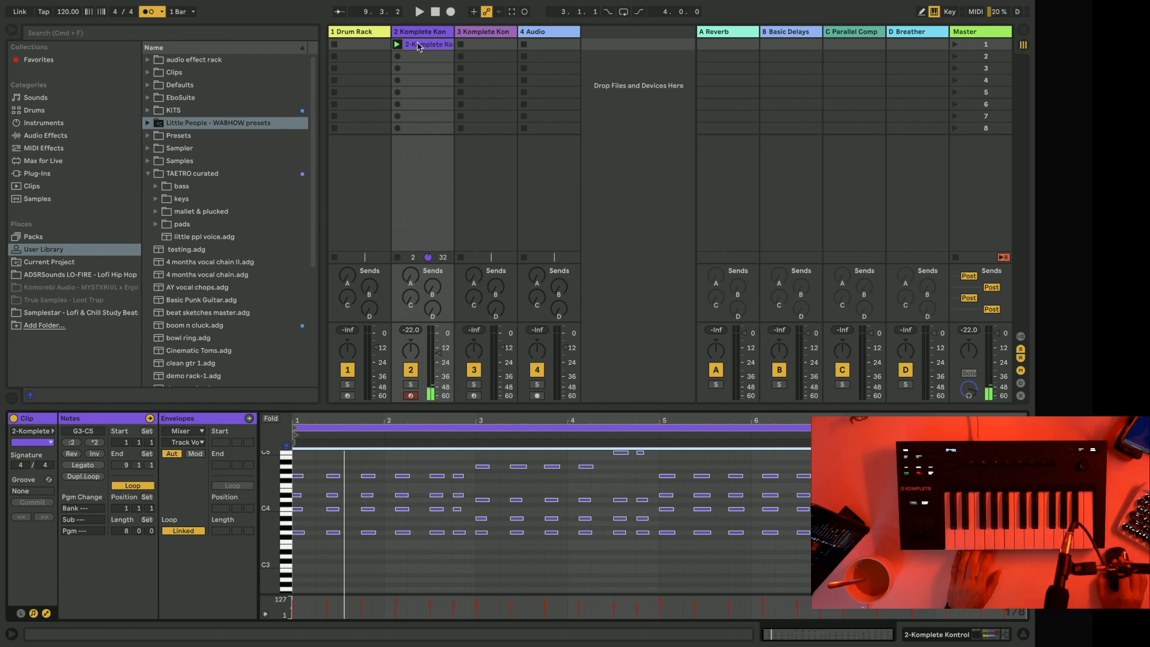
Show track 2's devices and reopen the Komplete Kontrol plugin window.
key(shift+Tab)
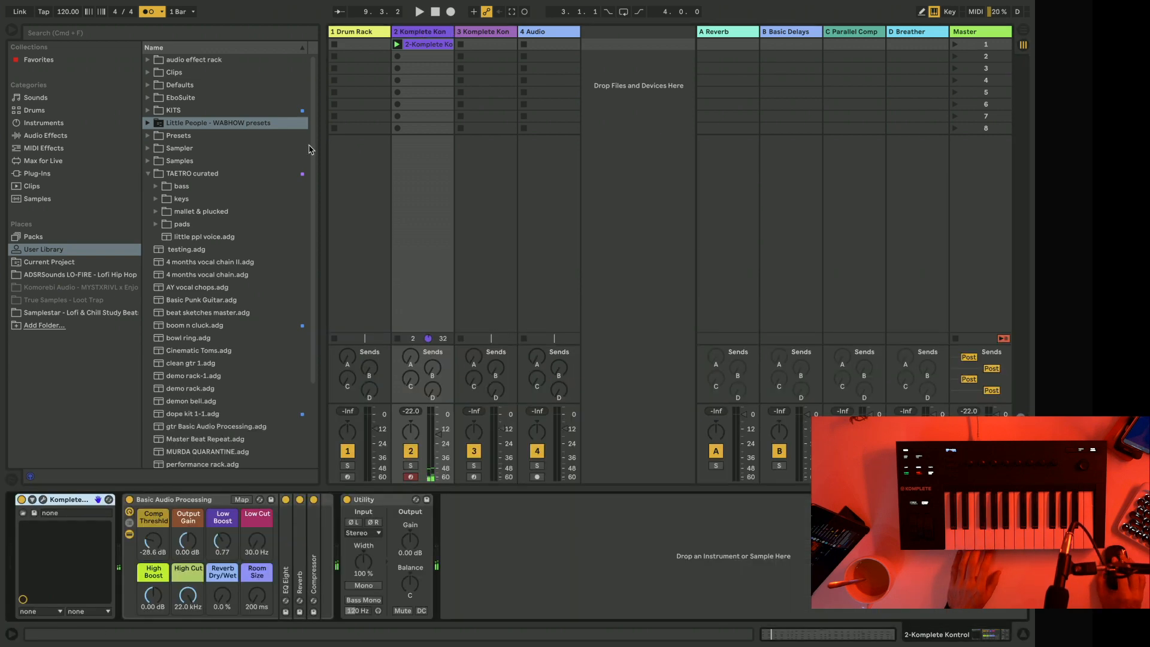
click(44, 500)
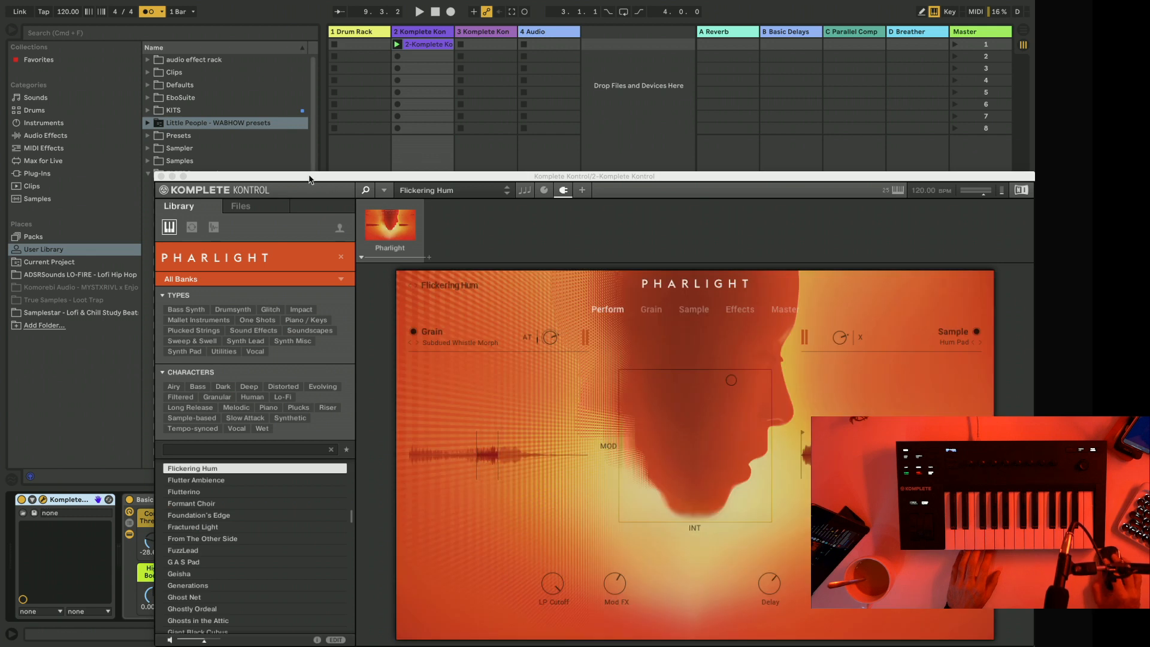
Play the clip and turn Pharlight's Sample layer volume down to hear the Grain layer alone.
drag(288, 173, 217, 37)
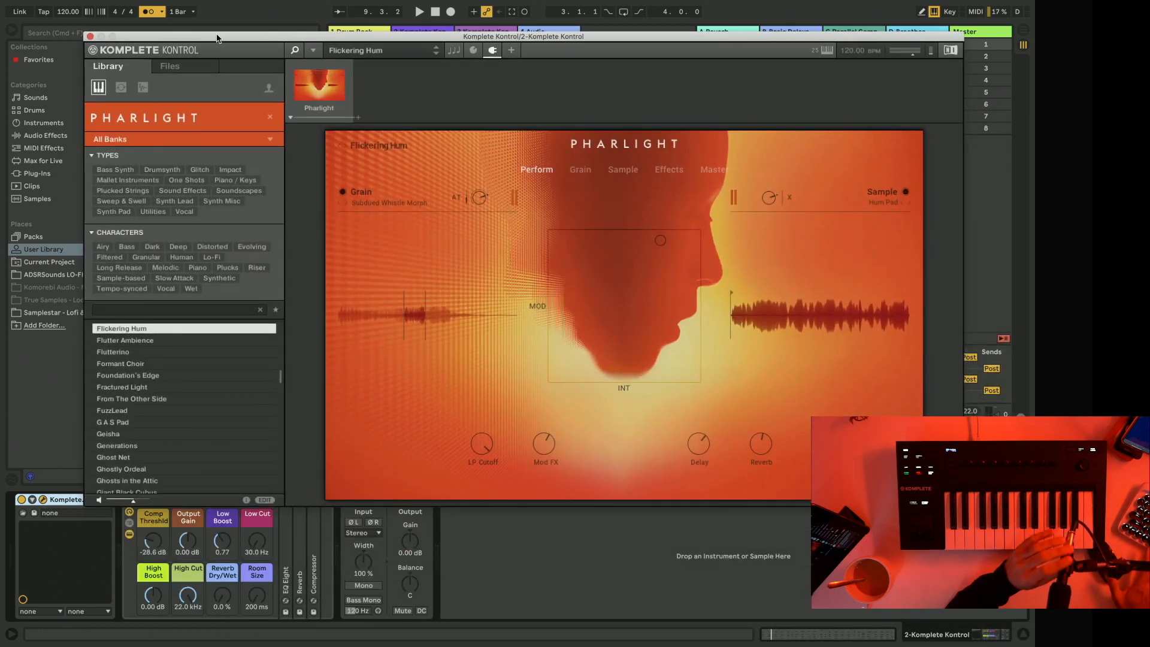
key(space)
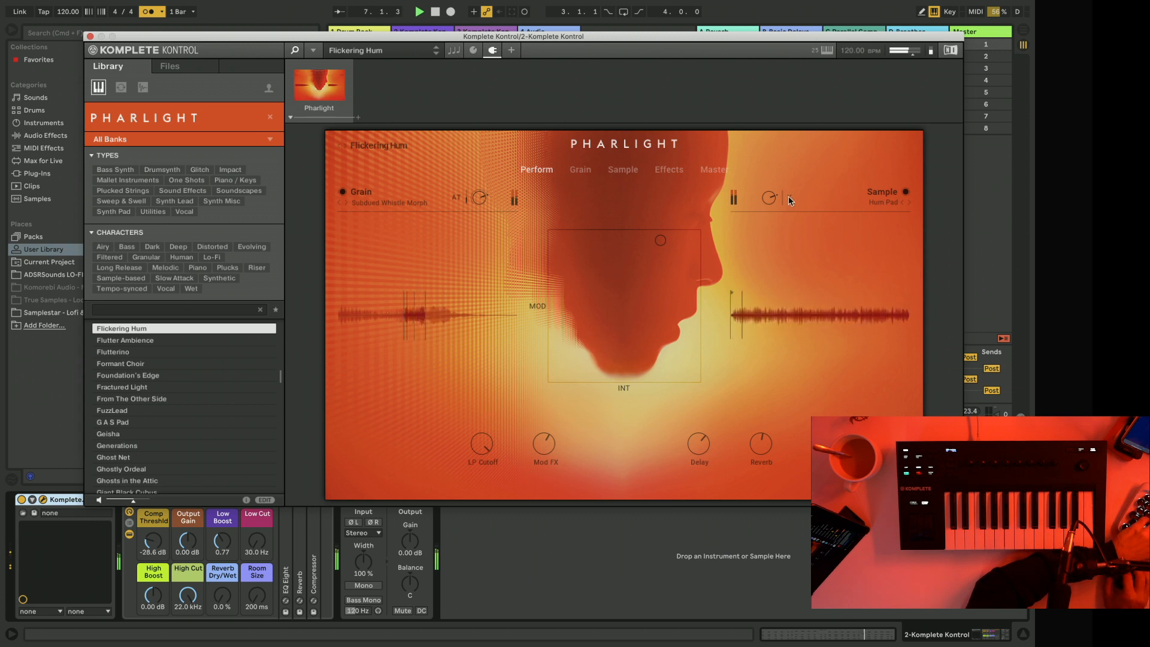
drag(767, 201, 738, 365)
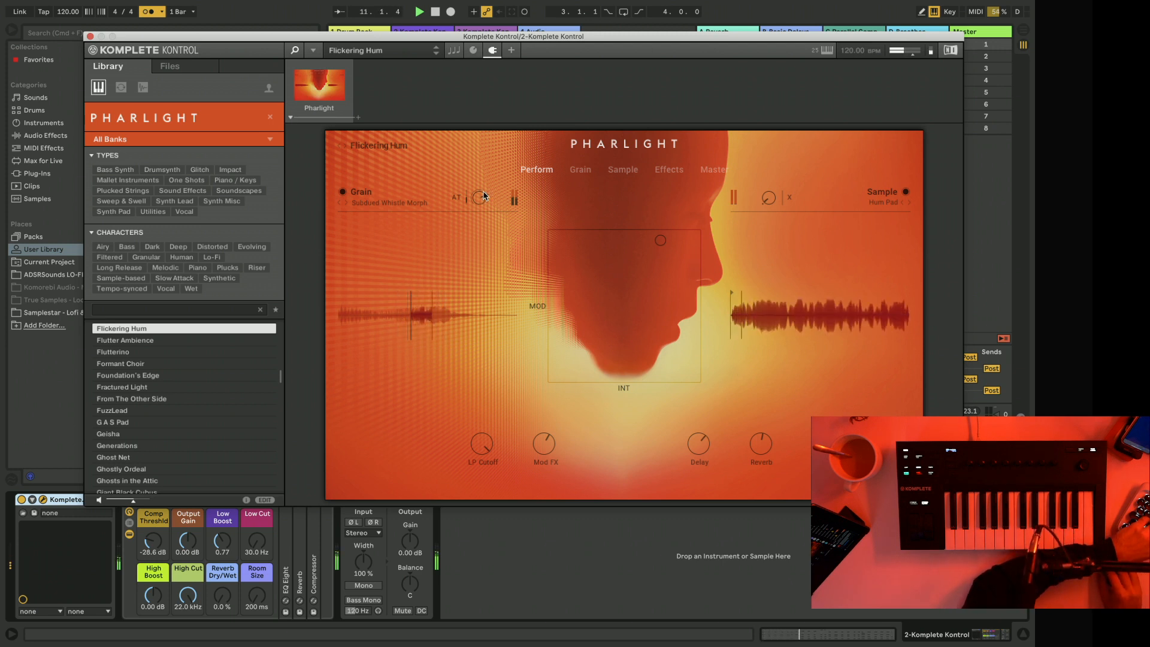
mouse_move(481, 199)
mouse_down()
mouse_move(484, 180)
mouse_move(486, 196)
mouse_up()
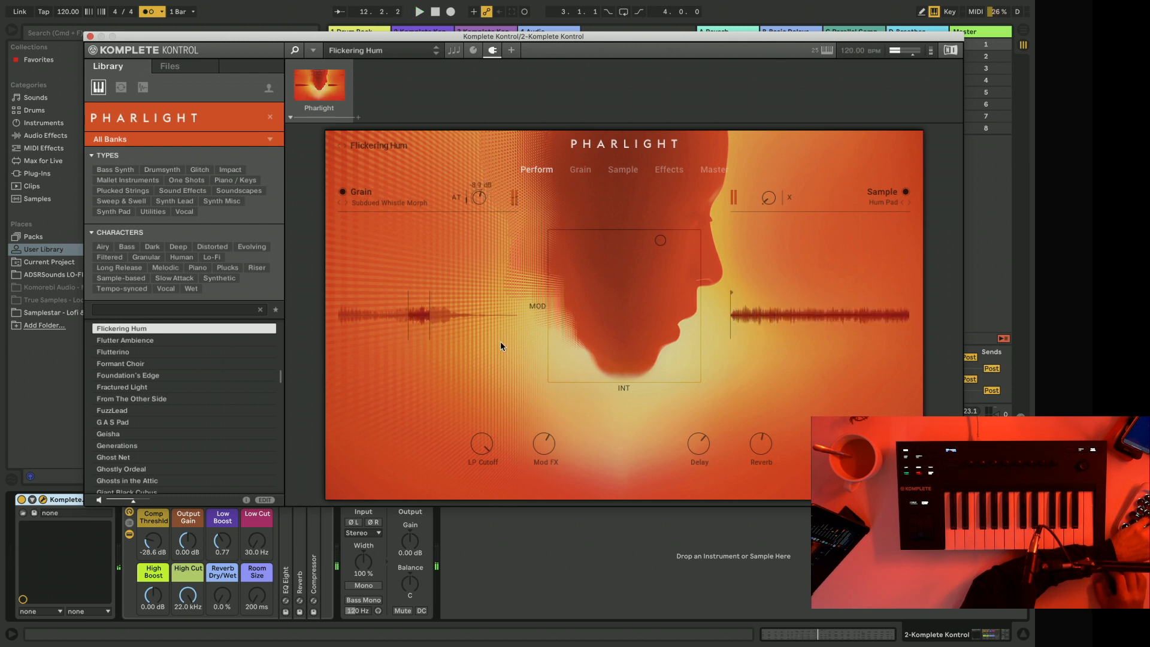
Turn the Grain layer down to hear the Sample layer alone, and raise the Grain volume again to balance both.
drag(501, 342, 504, 479)
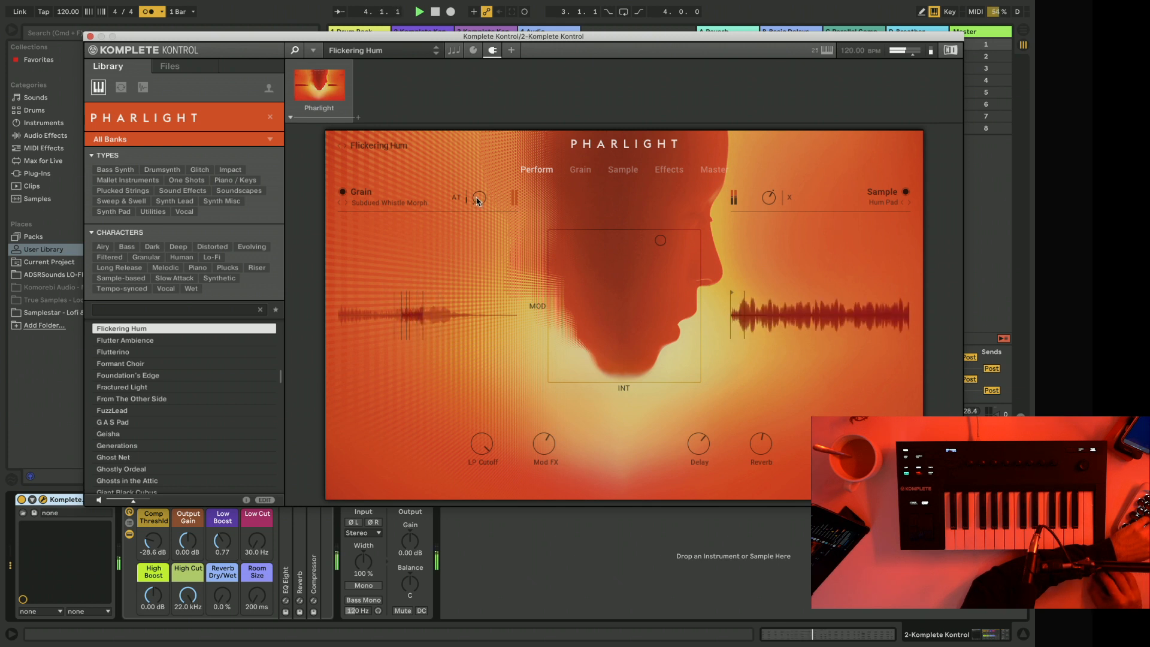
drag(477, 197, 492, 106)
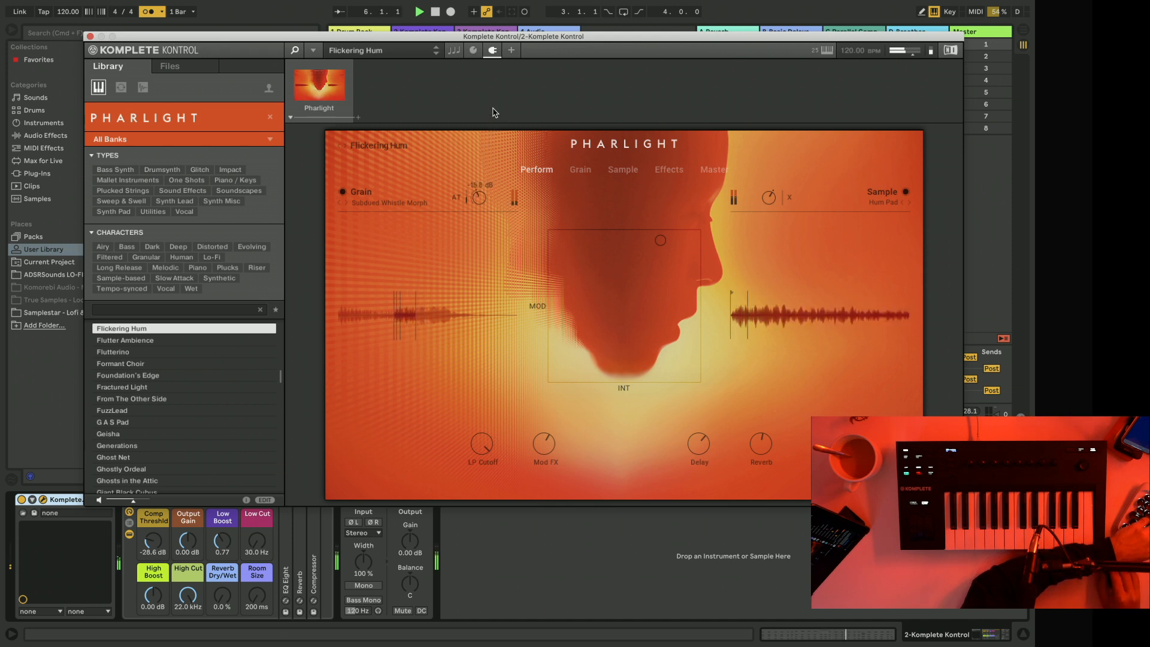
mouse_move(481, 183)
mouse_down()
mouse_move(479, 139)
mouse_move(475, 172)
mouse_move(463, 173)
mouse_up()
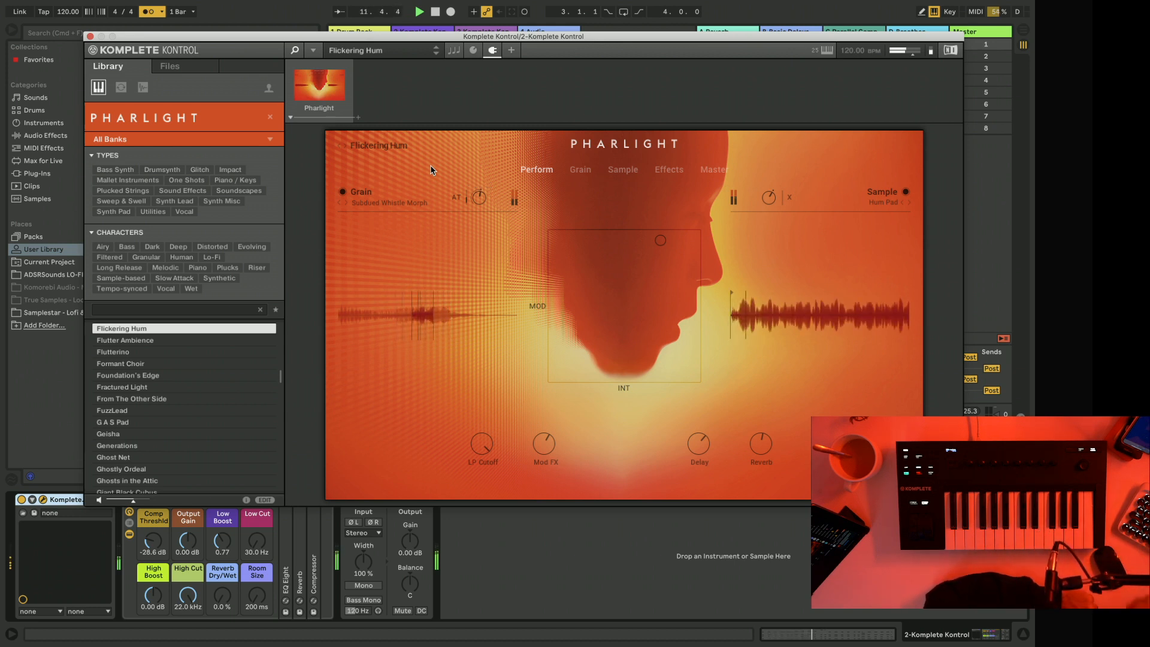
mouse_move(486, 196)
drag(487, 196, 487, 187)
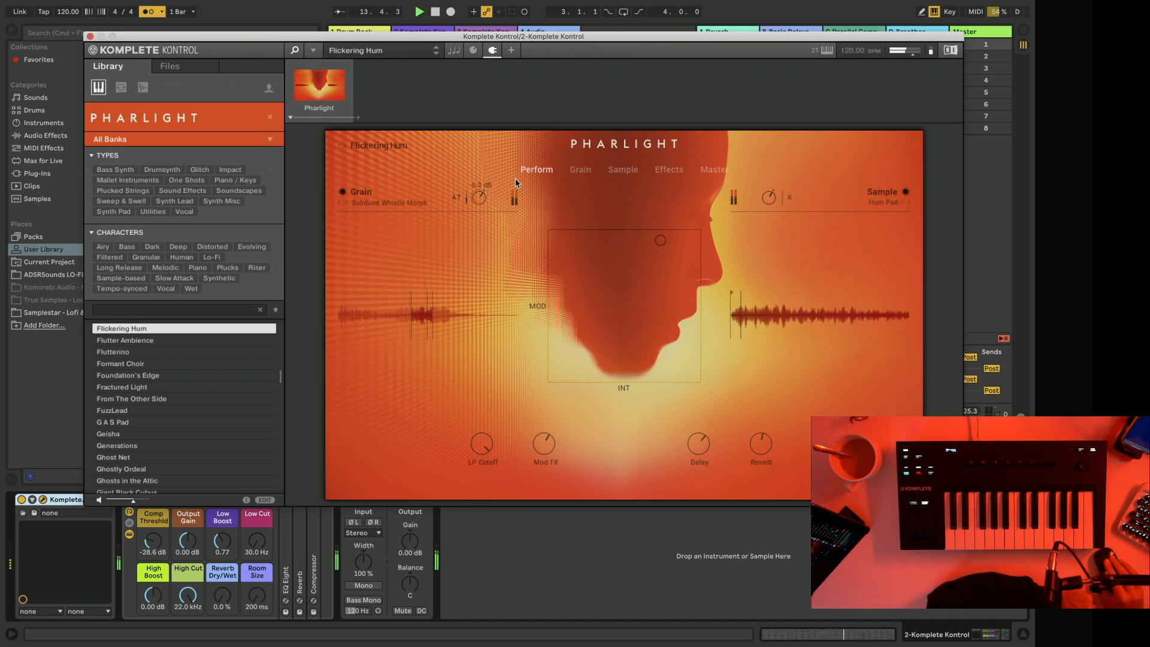
Add an EQ to the Grain layer's empty fourth effect slot on Pharlight's Effects page.
mouse_move(658, 244)
mouse_down()
mouse_move(637, 311)
mouse_move(605, 322)
mouse_move(659, 261)
mouse_move(662, 240)
mouse_up()
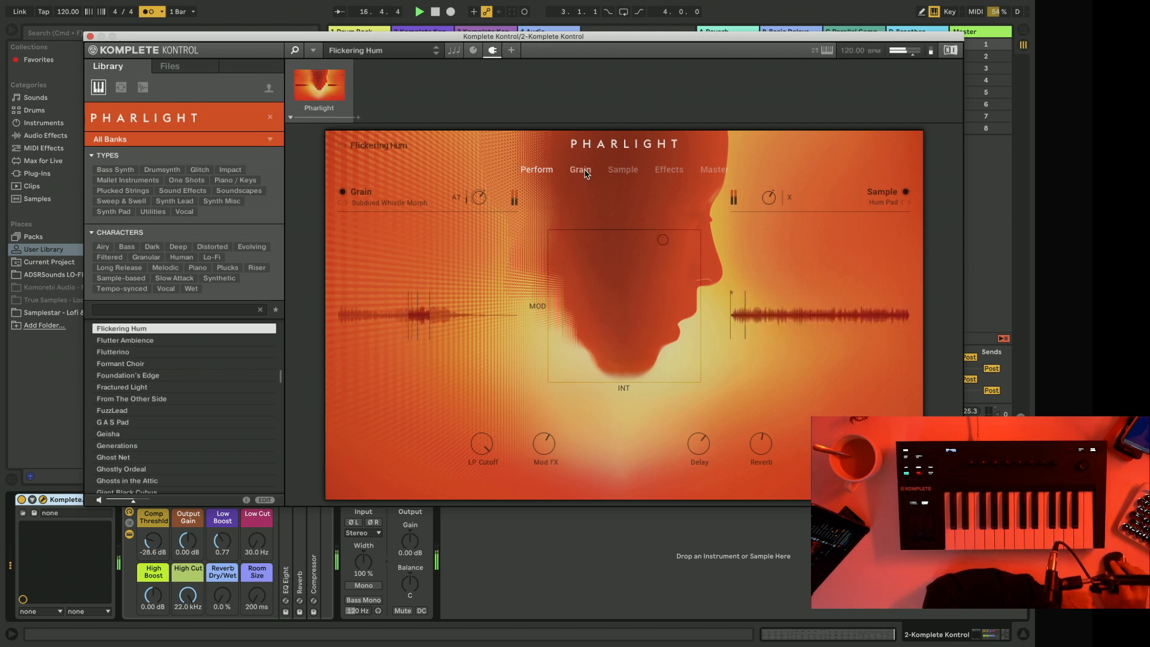
click(669, 171)
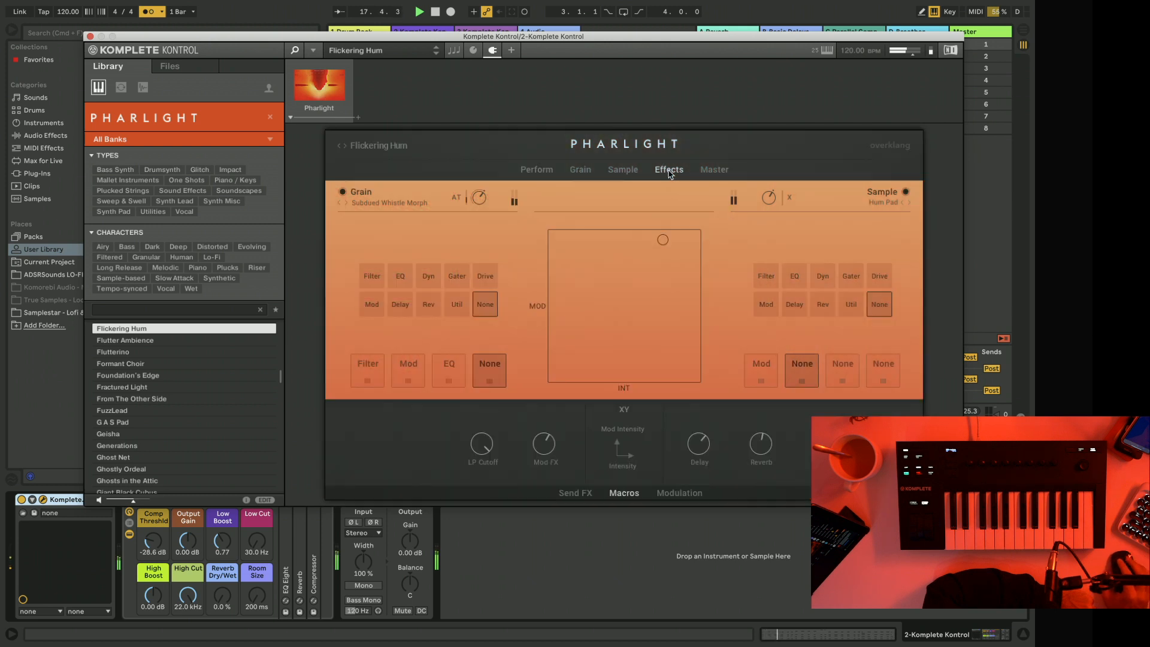
click(402, 273)
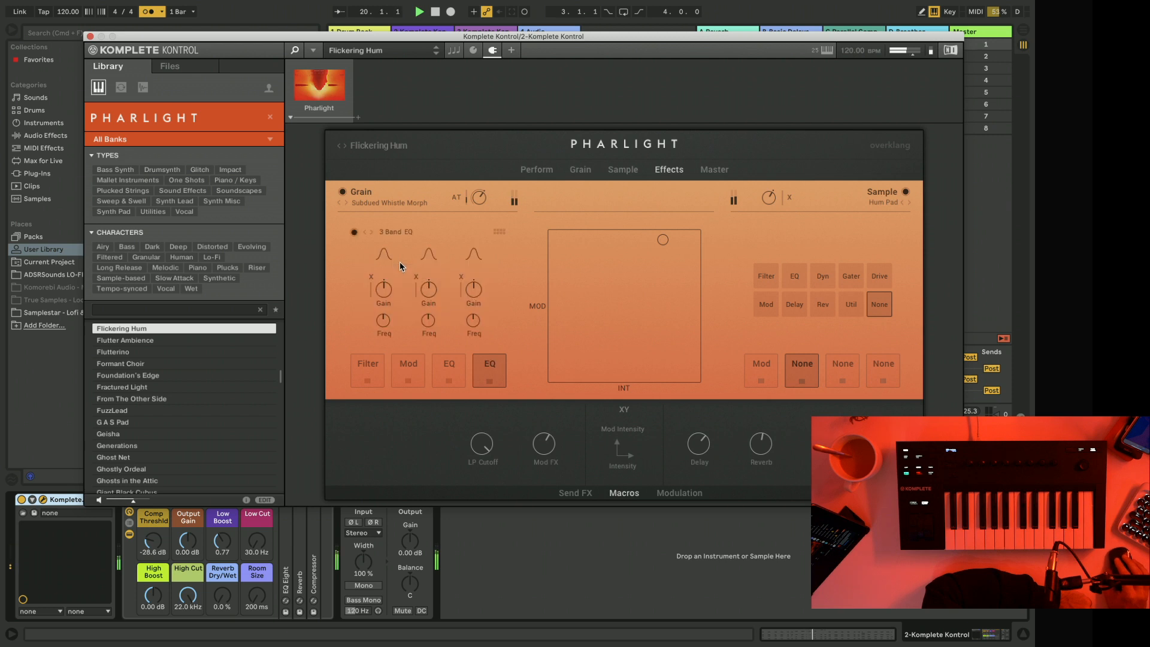
Try Reverb as the XY pad's X-axis parameter, sweeping the cursor across the pad to audition it.
click(624, 388)
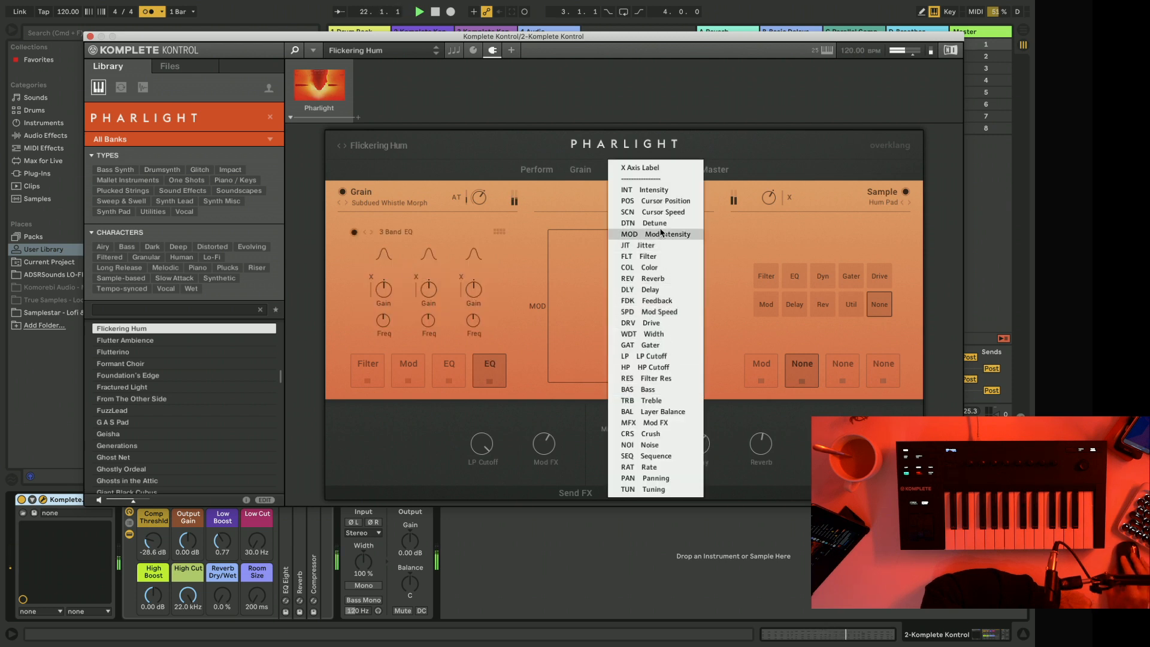
click(664, 277)
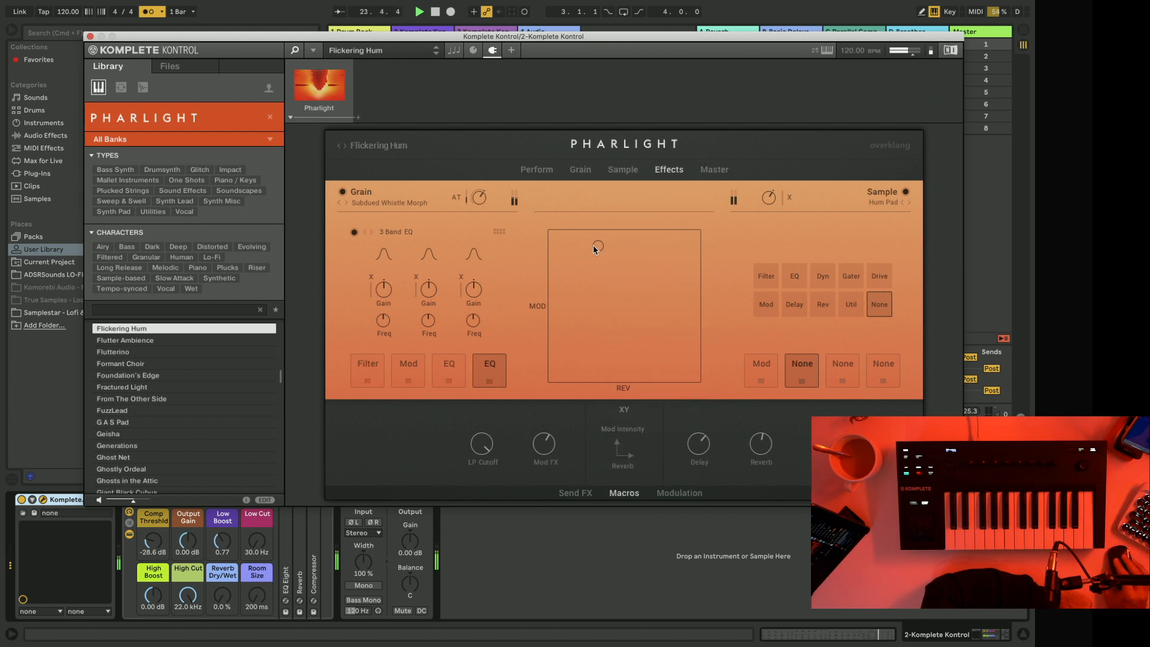
drag(594, 246, 698, 248)
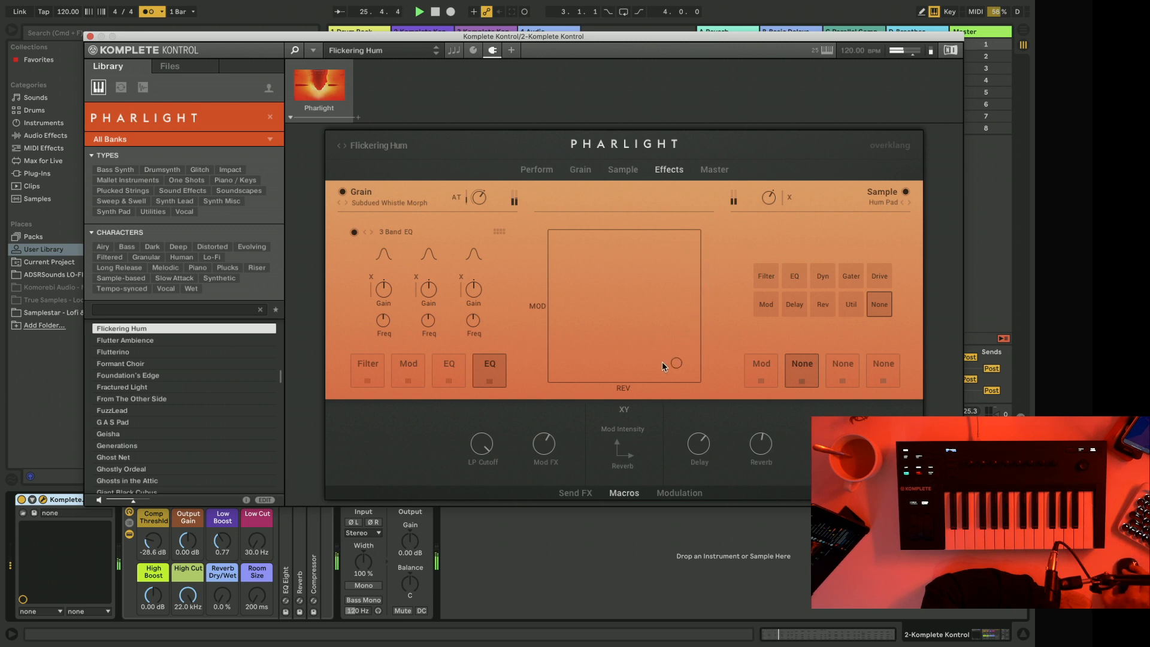
drag(619, 302, 683, 234)
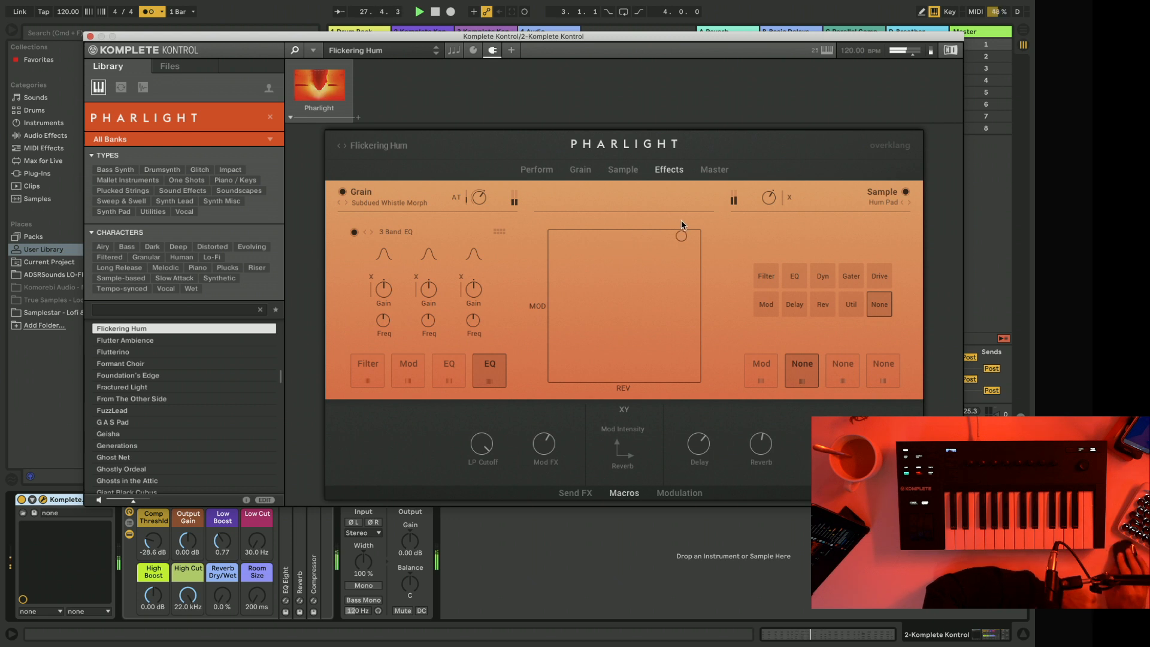
Assign Layer Balance to the XY pad's X axis and sweep the cursor horizontally to audition it.
click(619, 390)
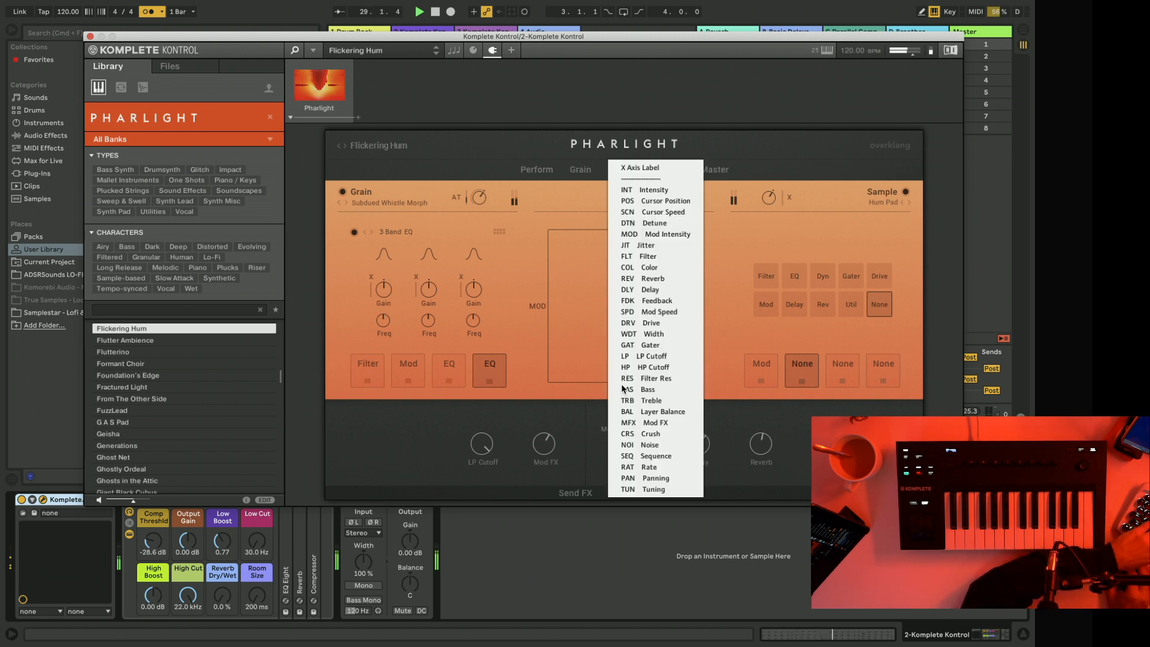
click(637, 412)
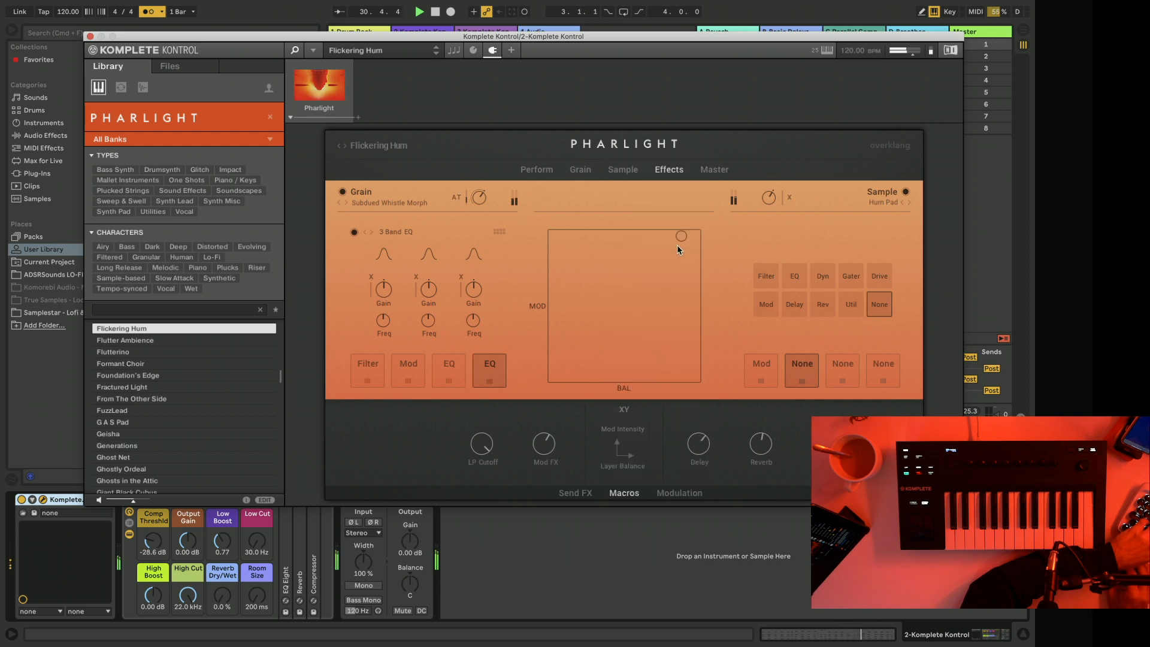
drag(632, 238, 593, 237)
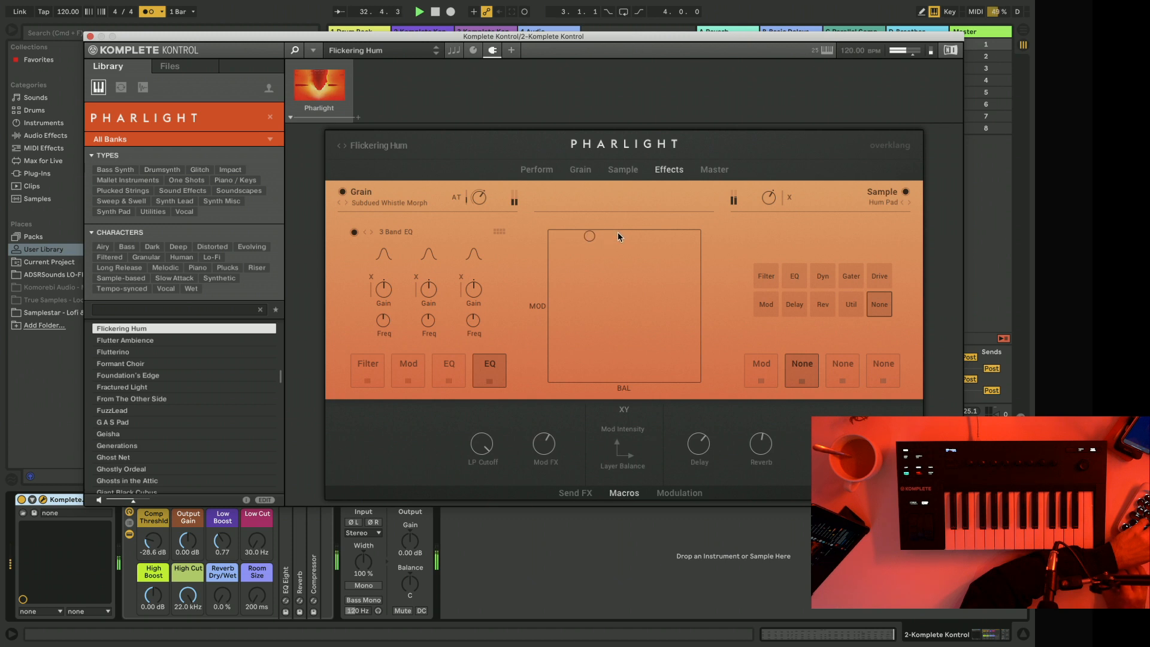
click(693, 272)
Assign Jitter to the XY pad's Y axis and move the cursor around the pad's upper area to audition it.
click(535, 306)
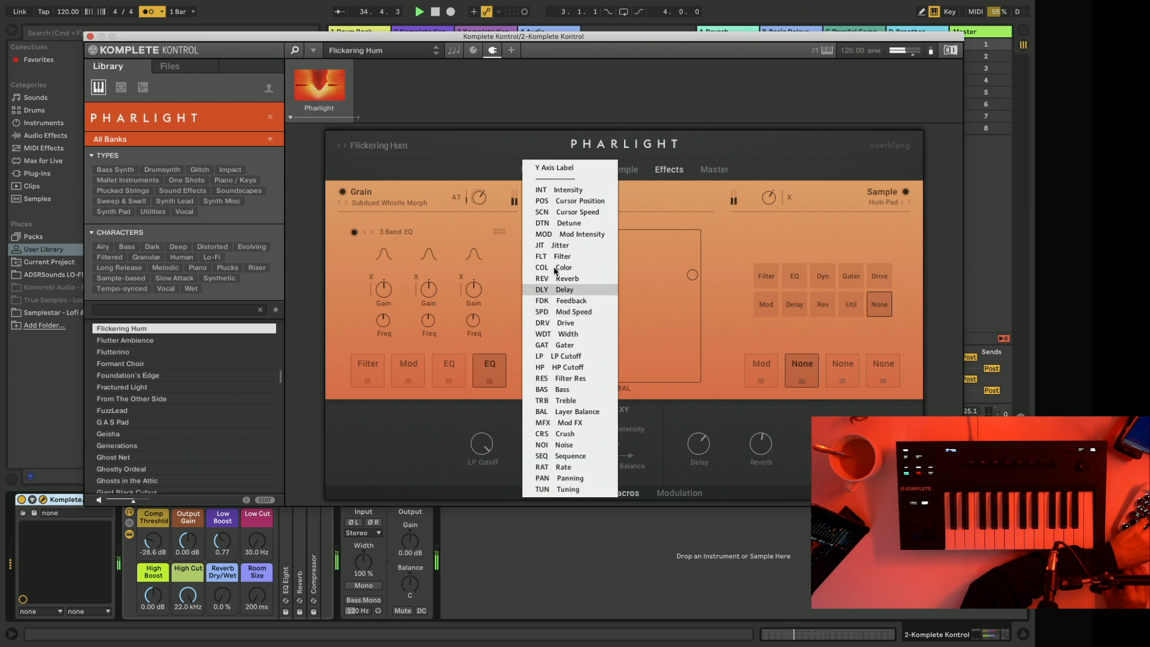
click(578, 246)
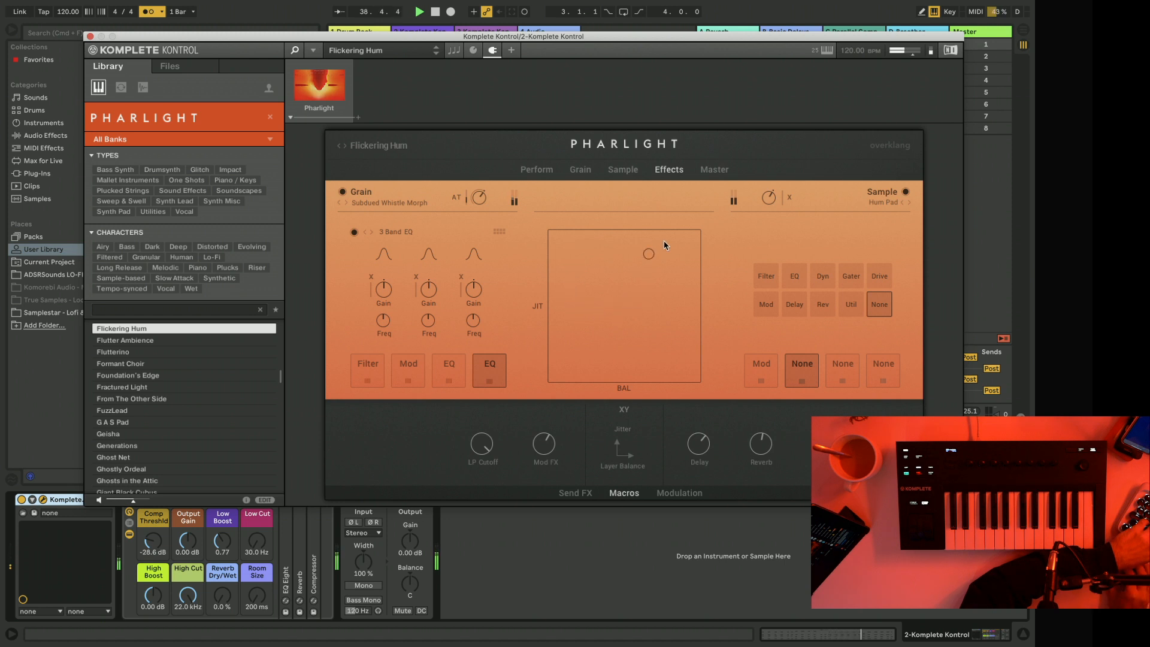
mouse_move(668, 242)
mouse_down()
mouse_move(656, 259)
mouse_move(663, 301)
mouse_move(637, 290)
mouse_move(672, 254)
mouse_up()
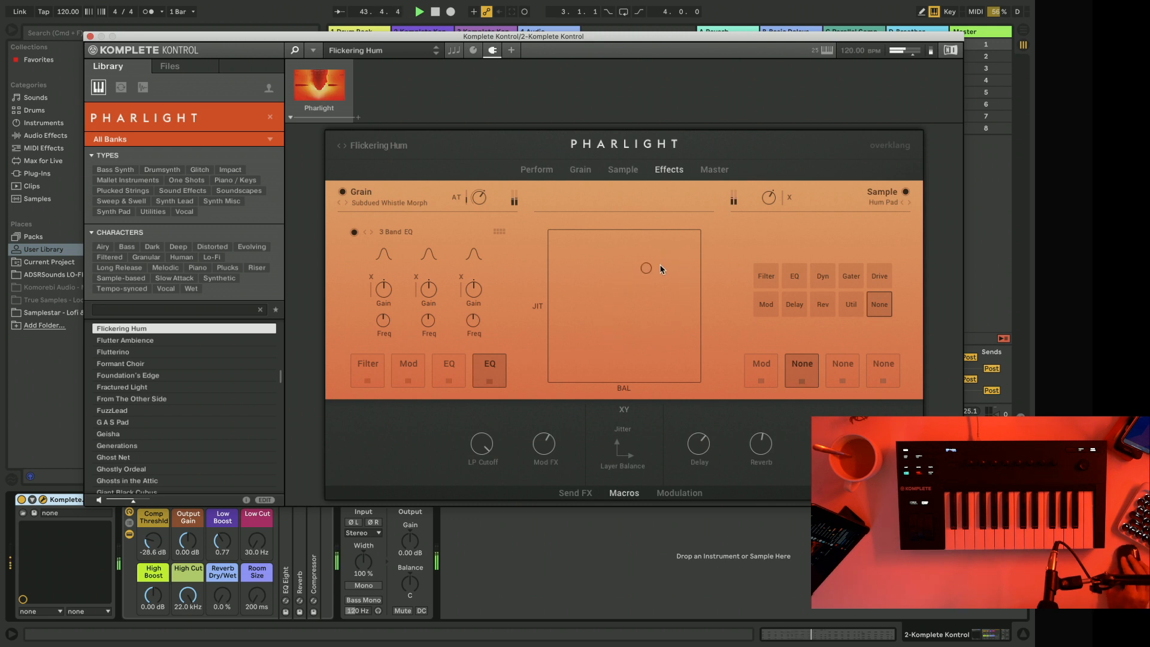
drag(662, 269, 670, 252)
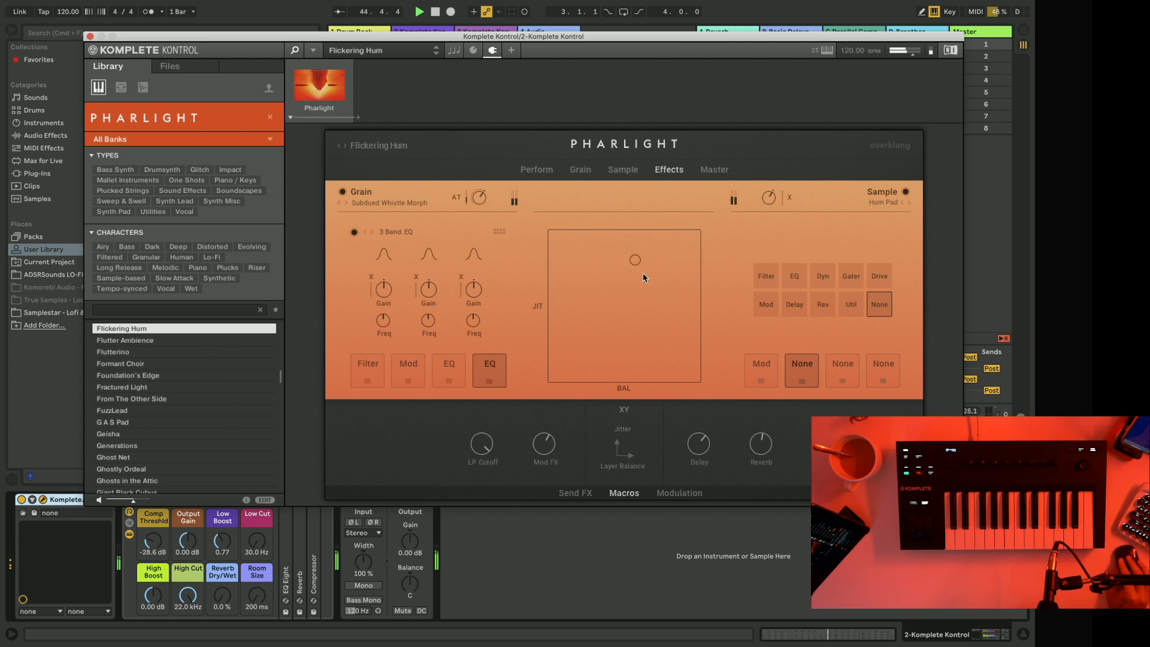
mouse_move(679, 255)
mouse_down()
mouse_move(653, 246)
mouse_move(633, 259)
mouse_move(664, 286)
mouse_move(651, 256)
mouse_move(634, 255)
mouse_move(643, 272)
mouse_move(662, 263)
mouse_up()
Record XY pad movements as Layer Balance and Jitter automation in track 2's clip, and close the plugin window.
click(90, 36)
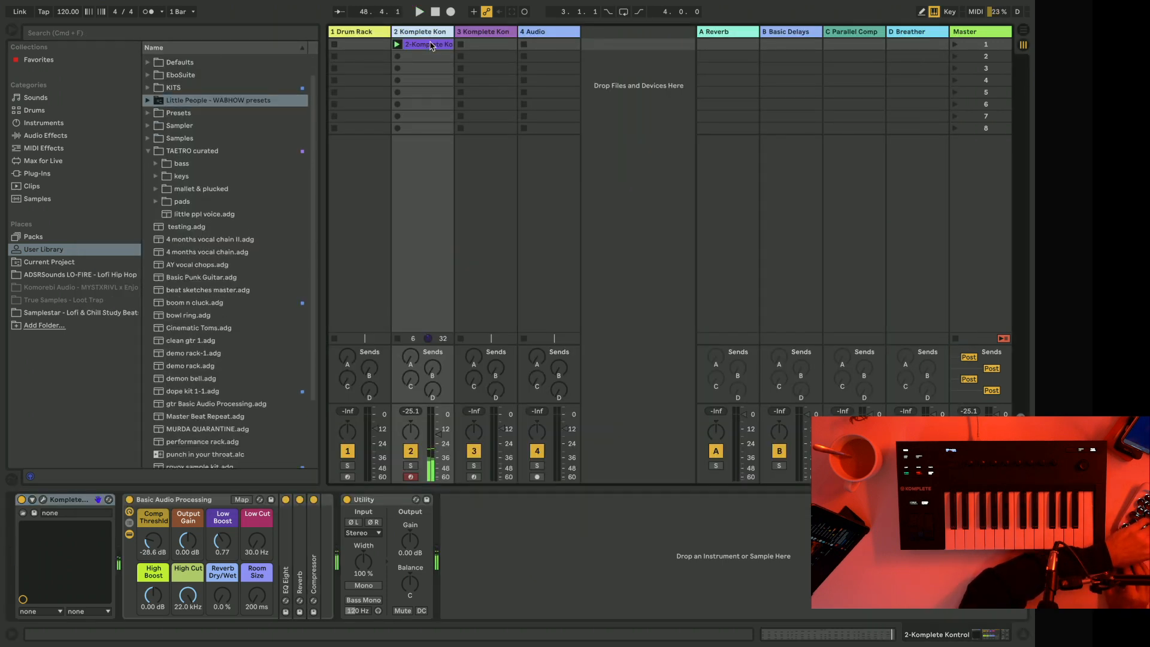
click(43, 500)
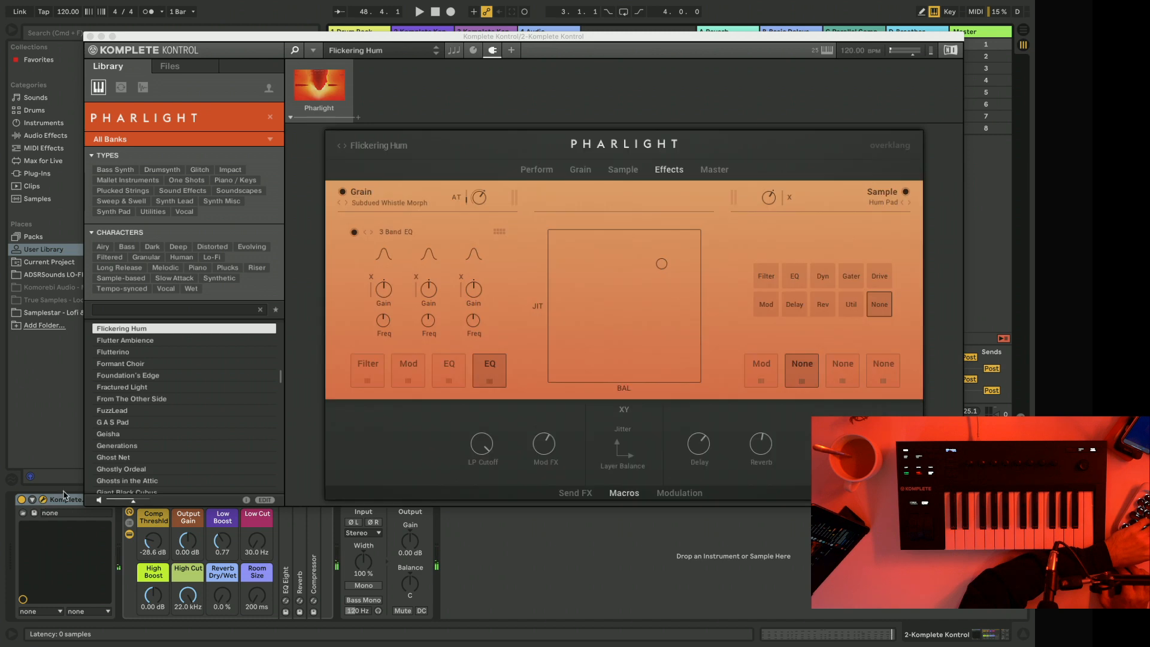
drag(234, 48, 218, 130)
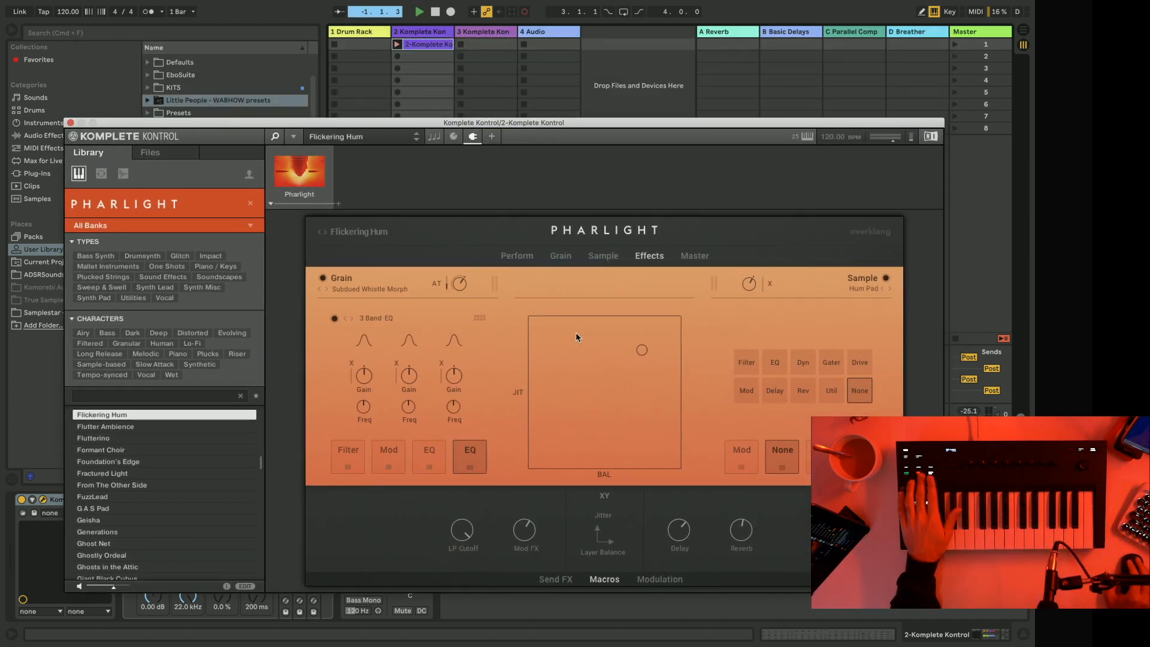
mouse_move(639, 348)
mouse_down()
mouse_move(635, 335)
mouse_move(618, 341)
mouse_up()
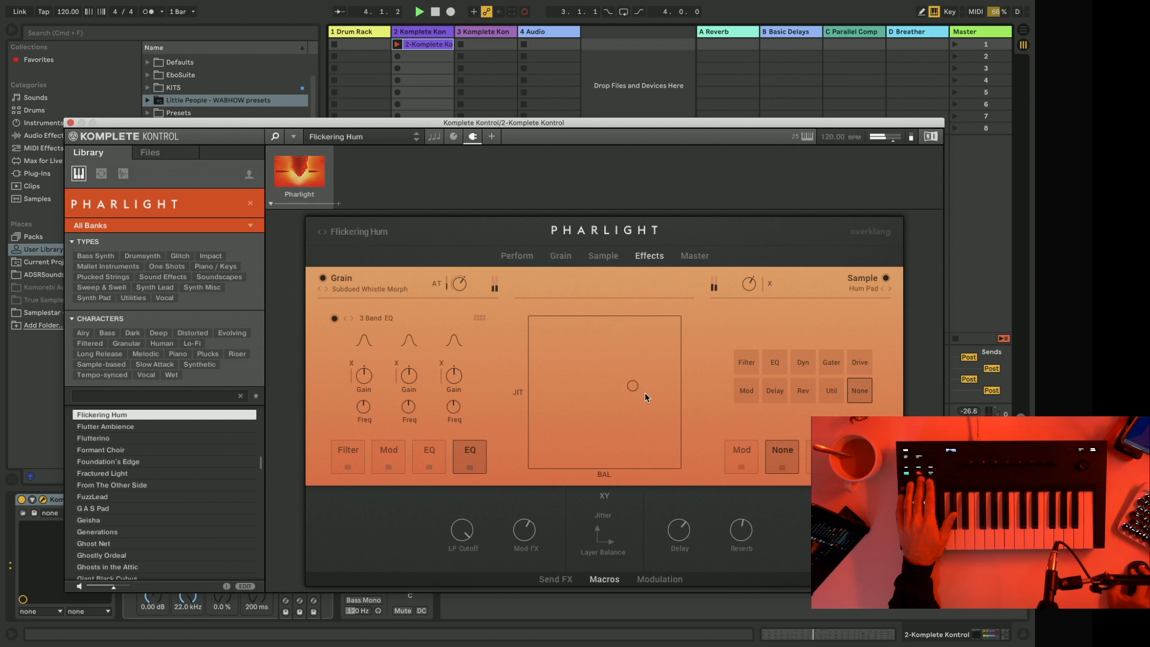
drag(671, 351, 663, 336)
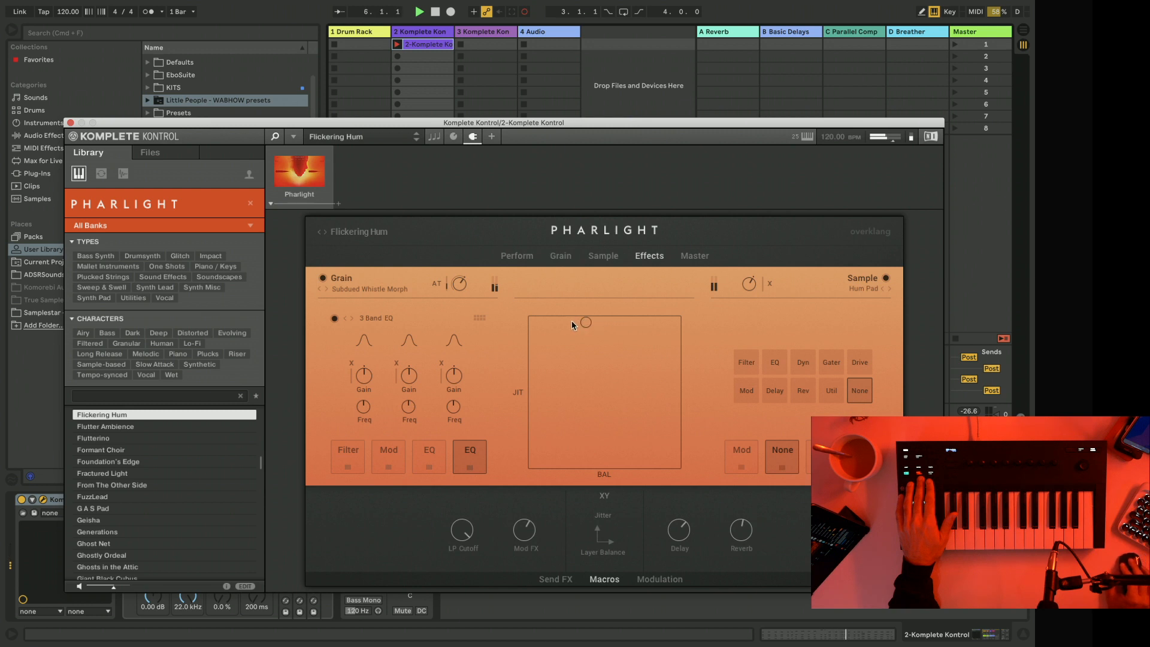
drag(572, 325, 568, 337)
drag(657, 388, 669, 336)
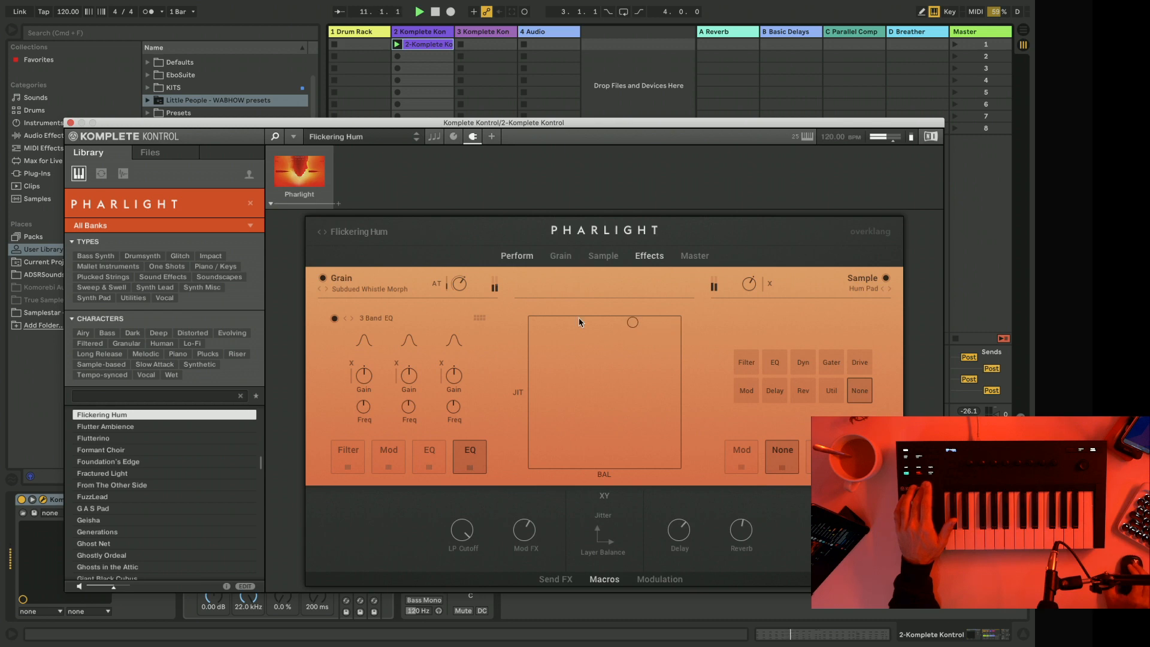
click(71, 122)
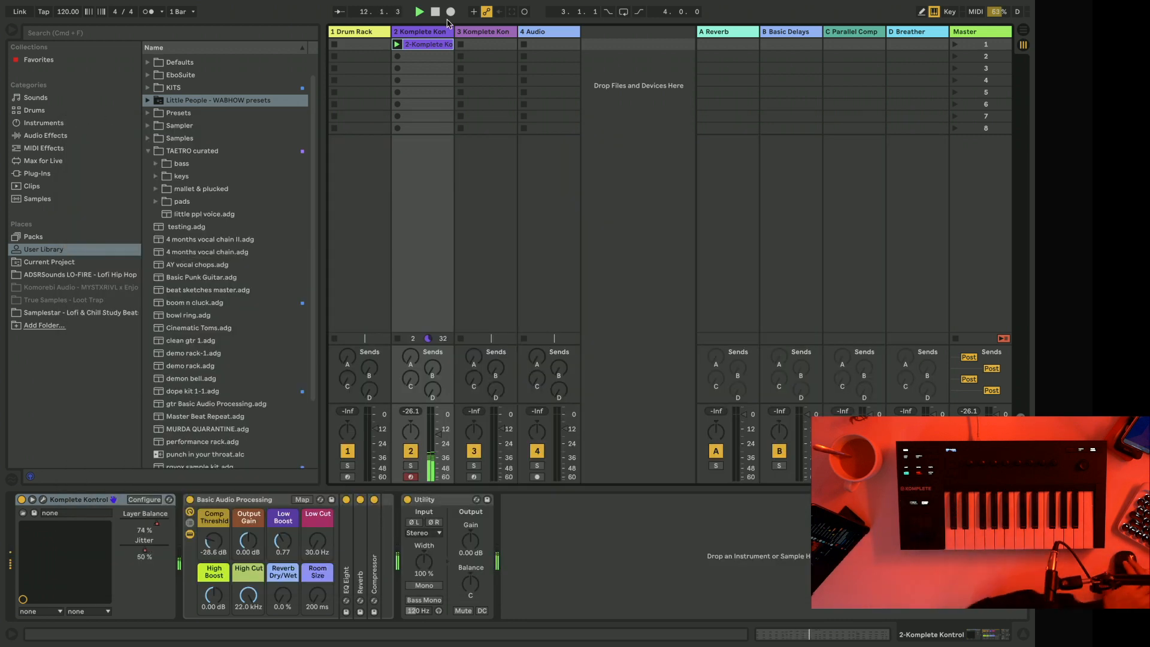
Freeze track 2, open its clip and play it back.
right_click(423, 34)
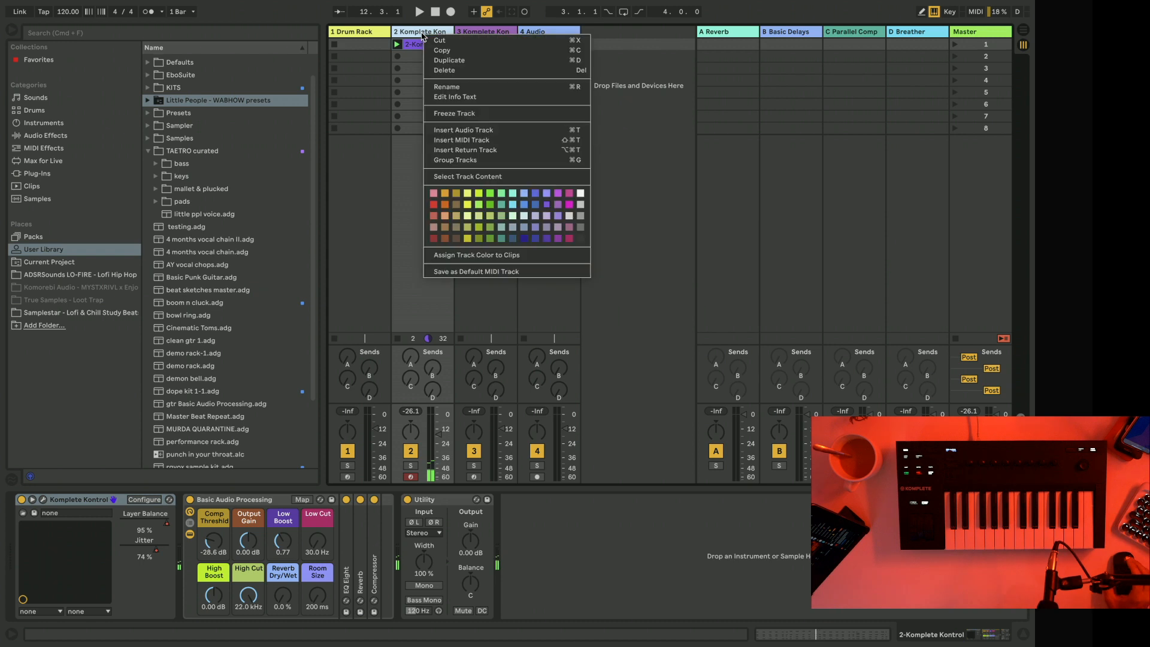
click(462, 113)
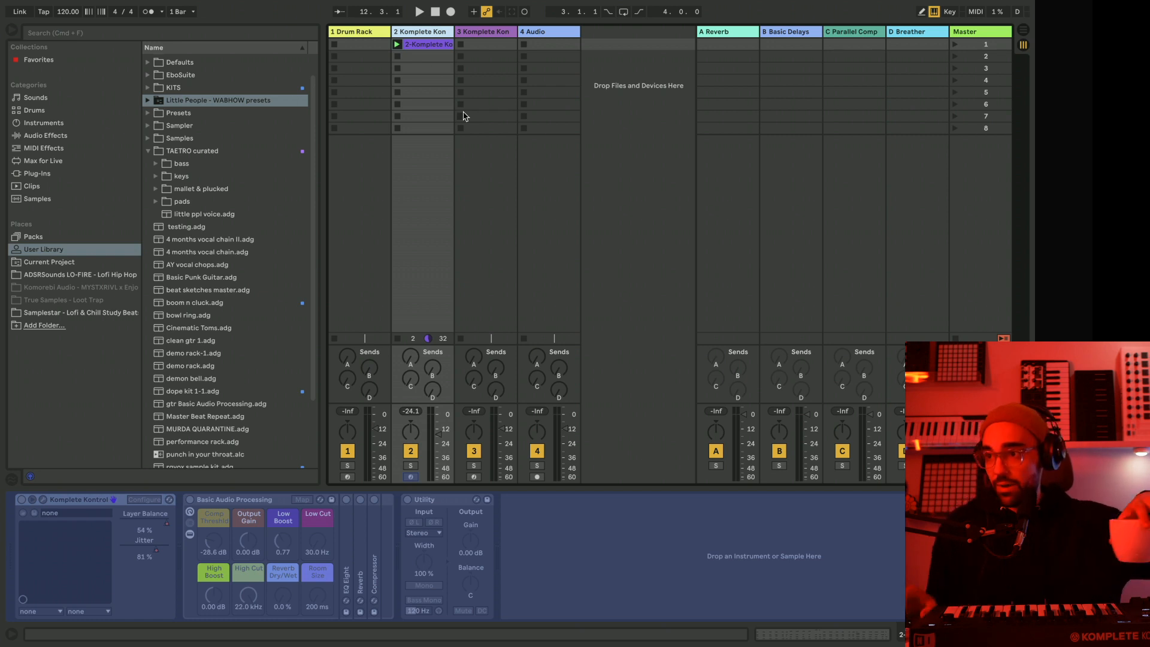
double_click(413, 46)
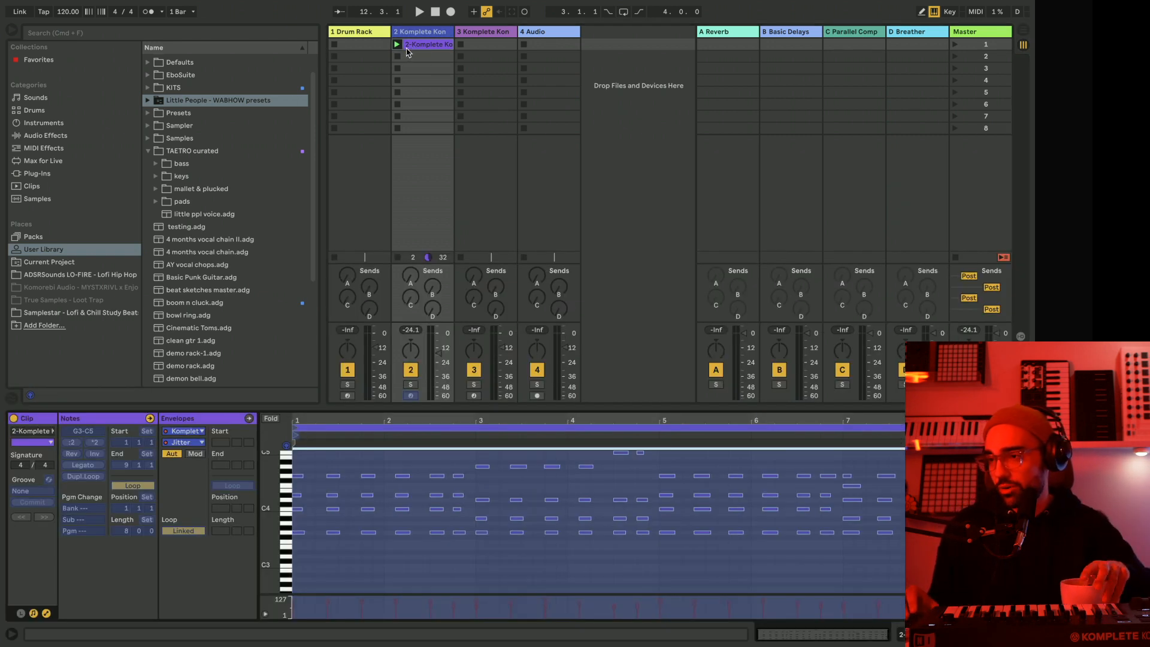
key(space)
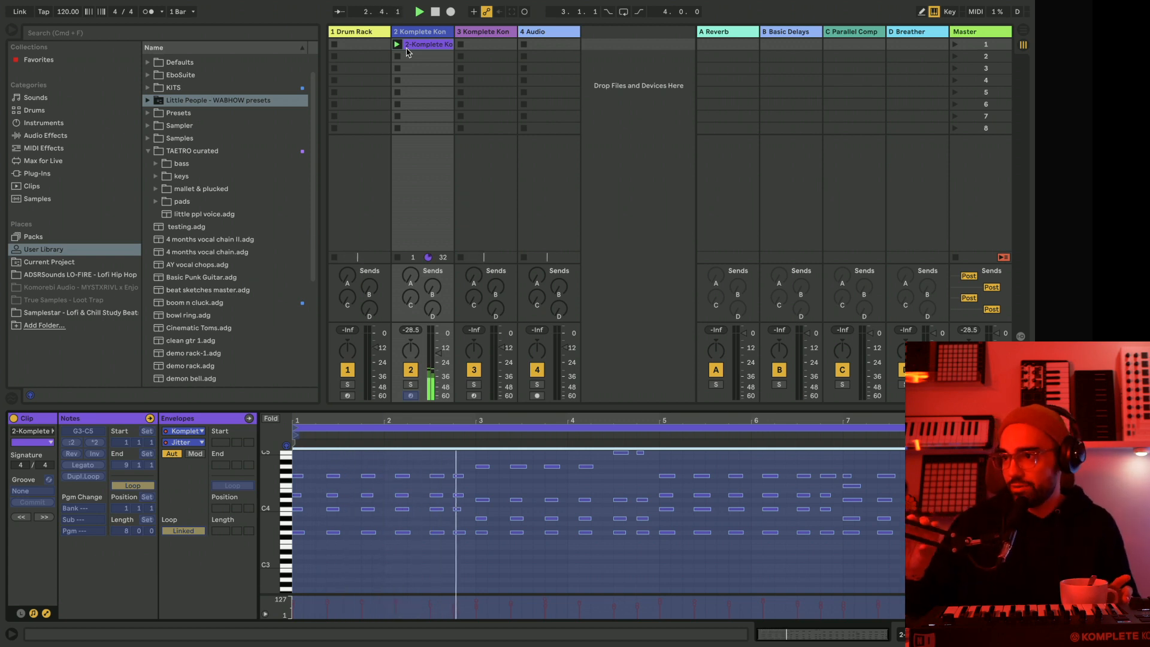
Select the second Komplete Kontrol track, track 3, and show its devices.
click(489, 31)
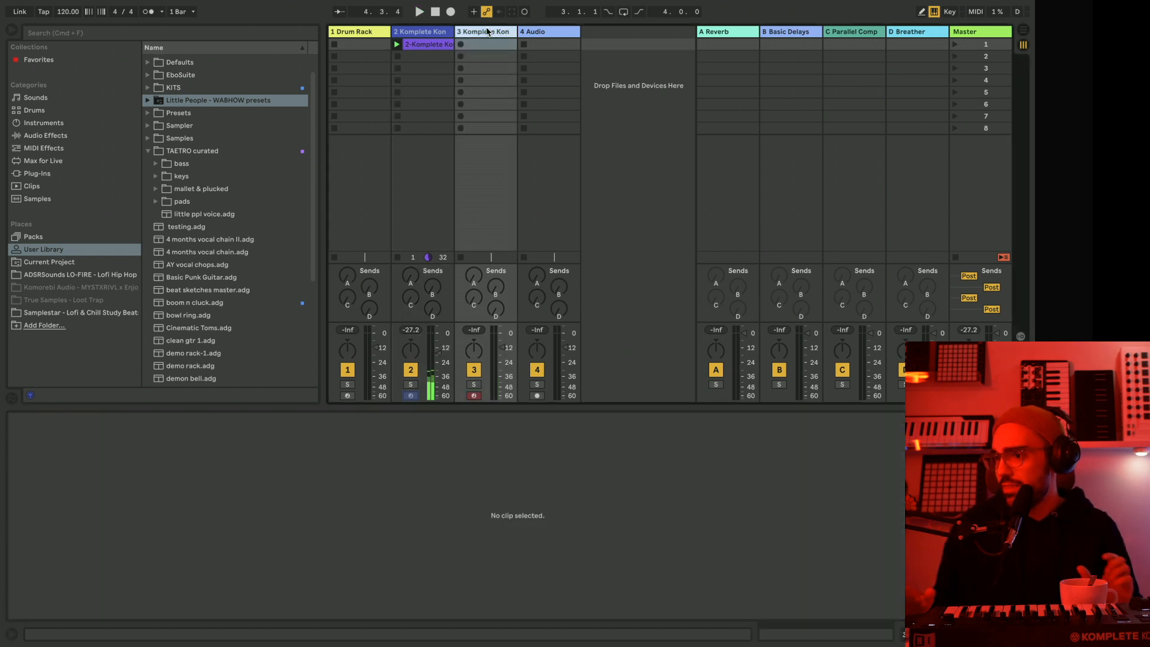
double_click(489, 31)
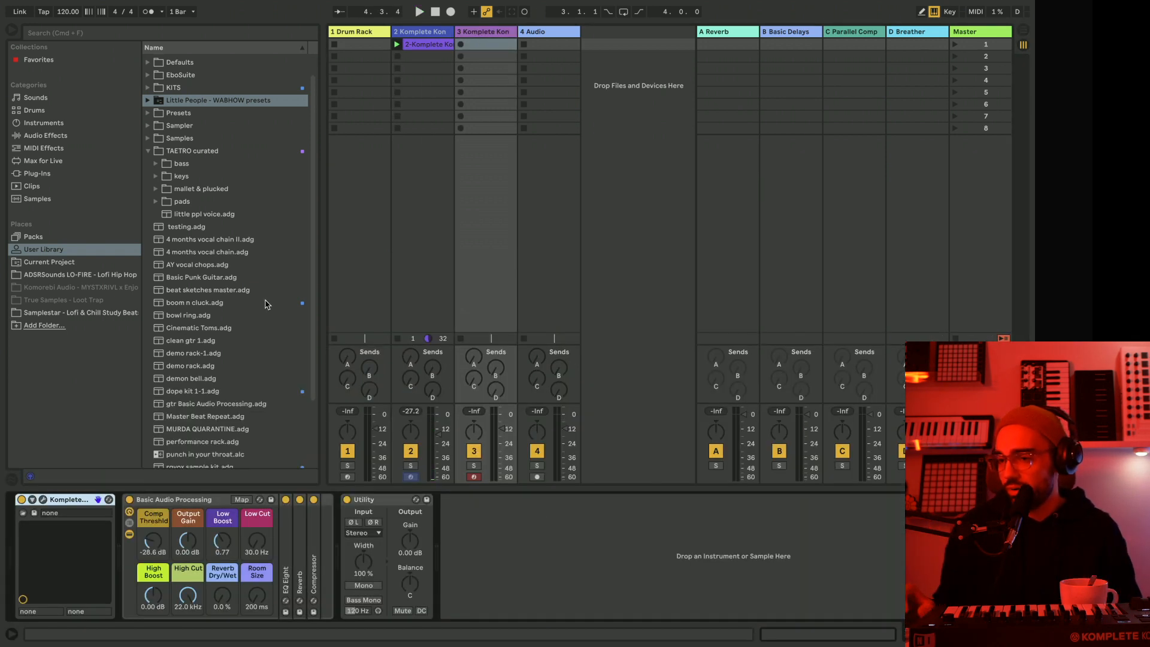
Filter the Komplete Kontrol library on track 3 to Pharlight's Bass presets, try Bass Vox and load Danger Pulse.
scroll(266, 305, up, 1)
click(43, 499)
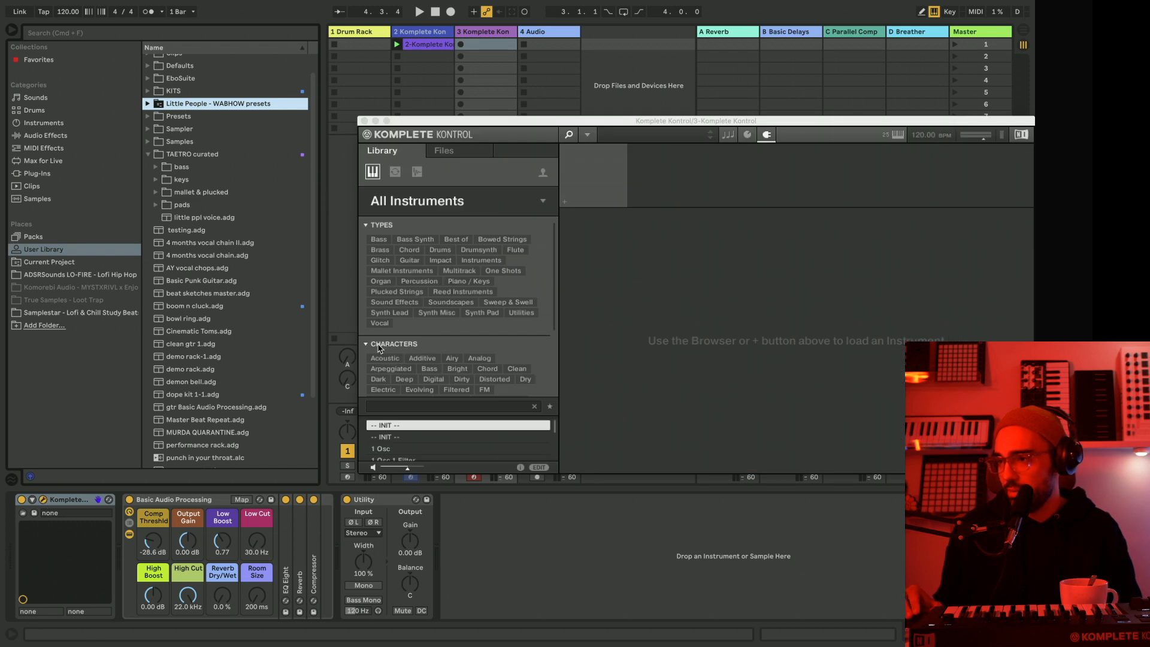
click(464, 203)
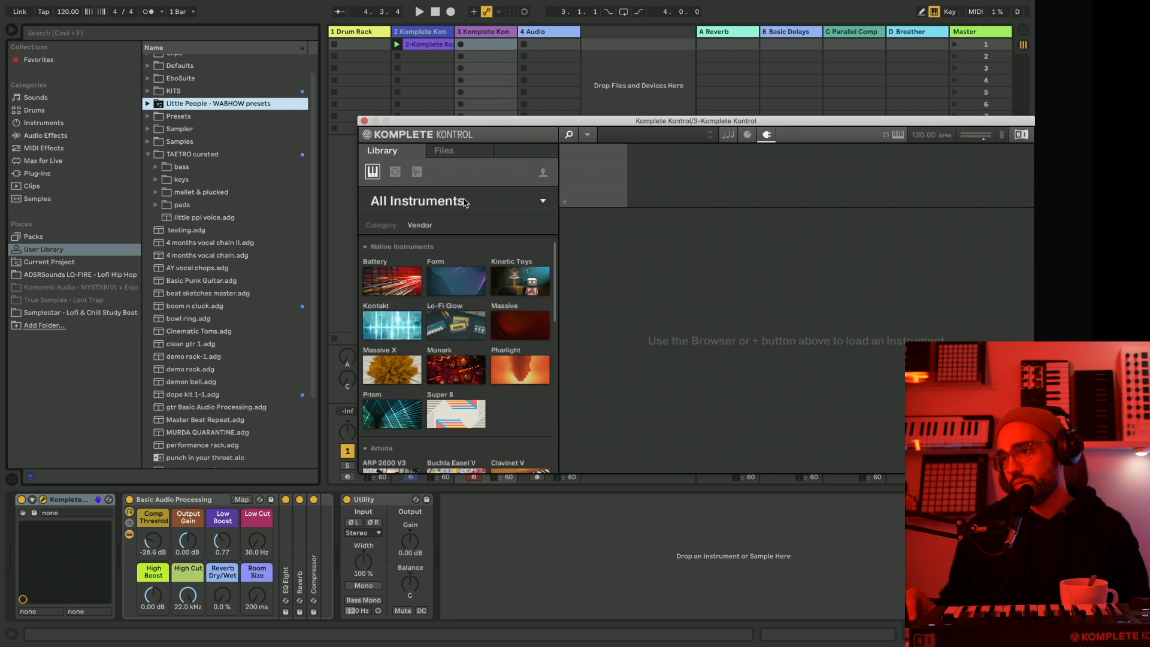
click(519, 379)
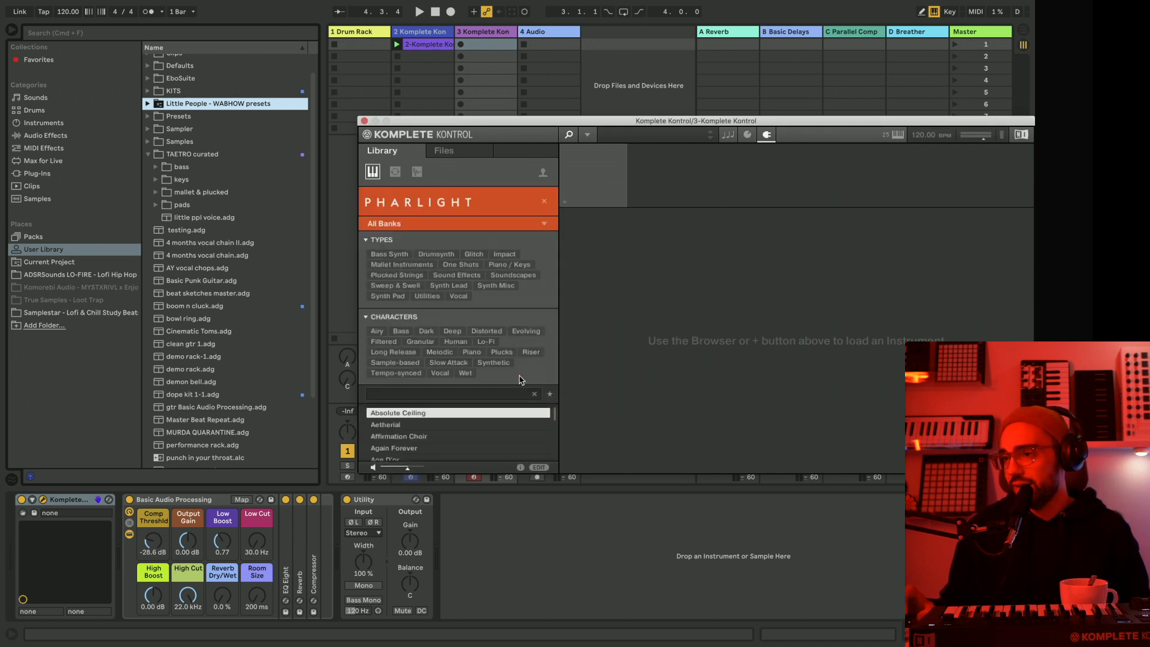
click(401, 332)
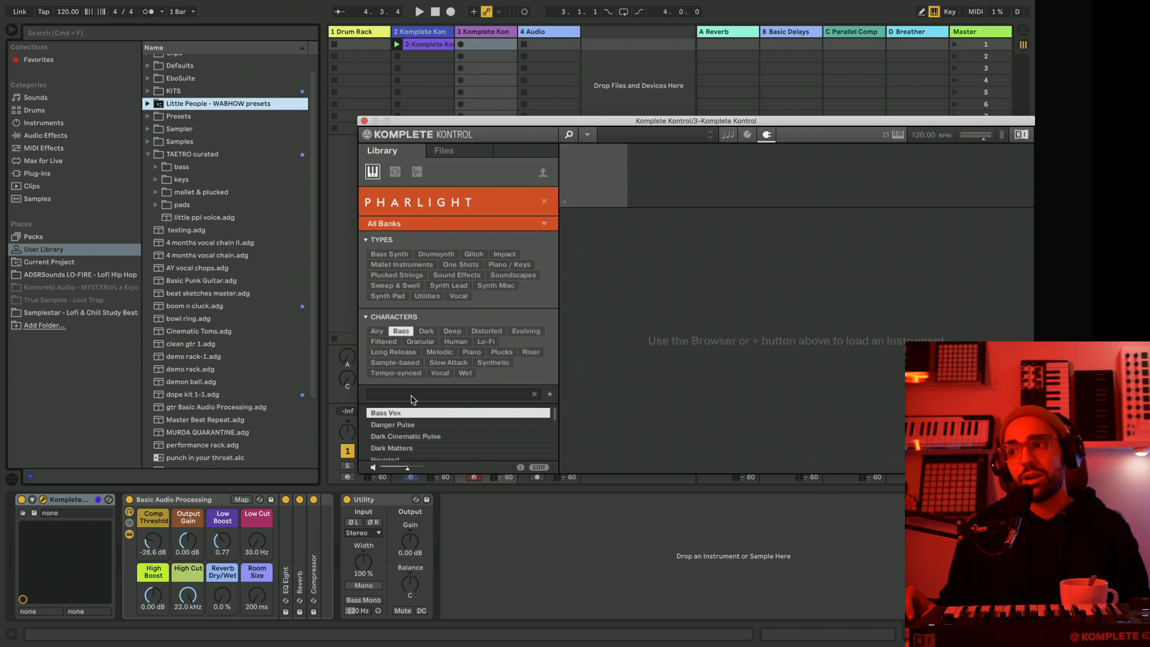
double_click(392, 413)
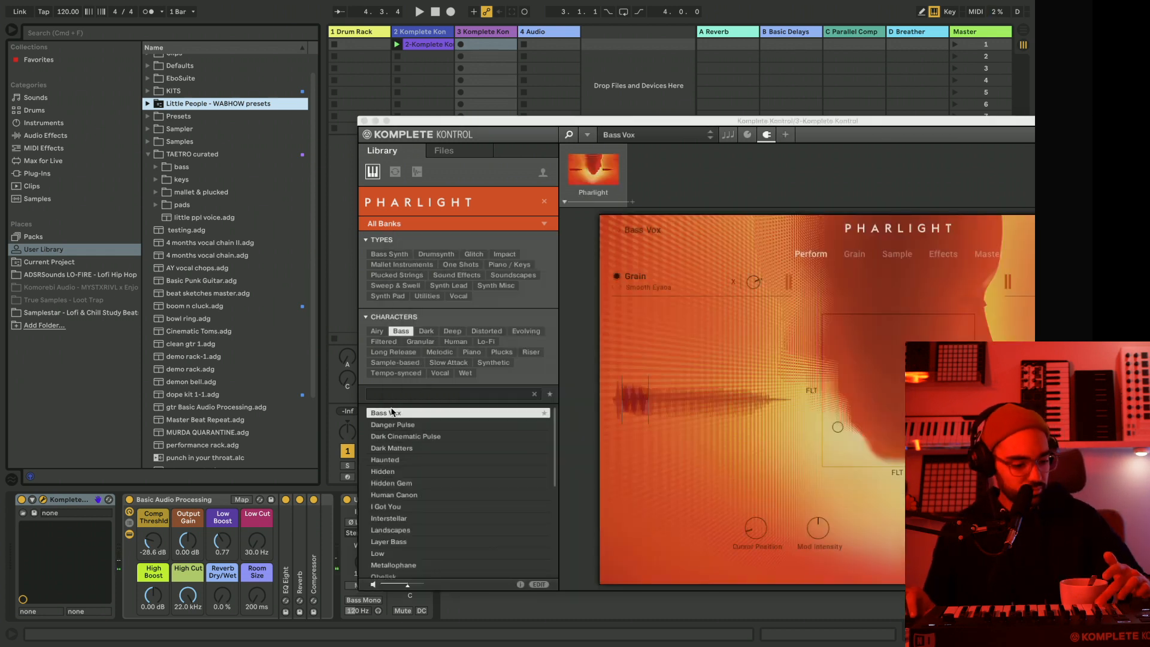
click(408, 428)
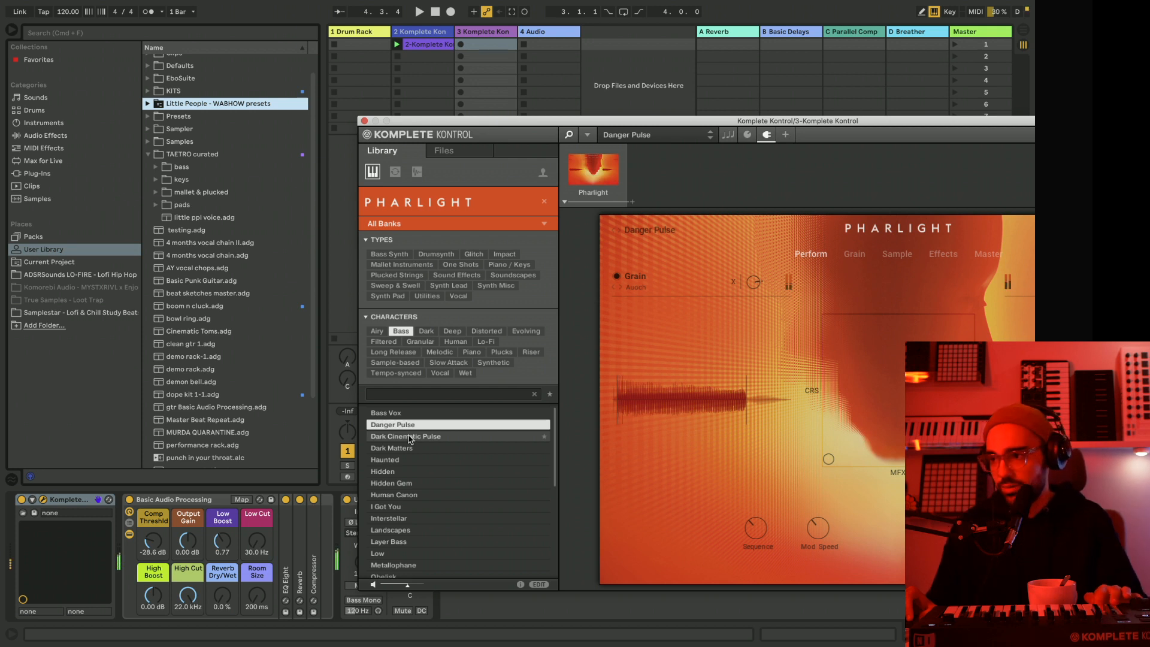
Start playback, reposition the plugin window and move Danger Pulse's XY pad cursor around to audition Crush and Mod FX.
key(space)
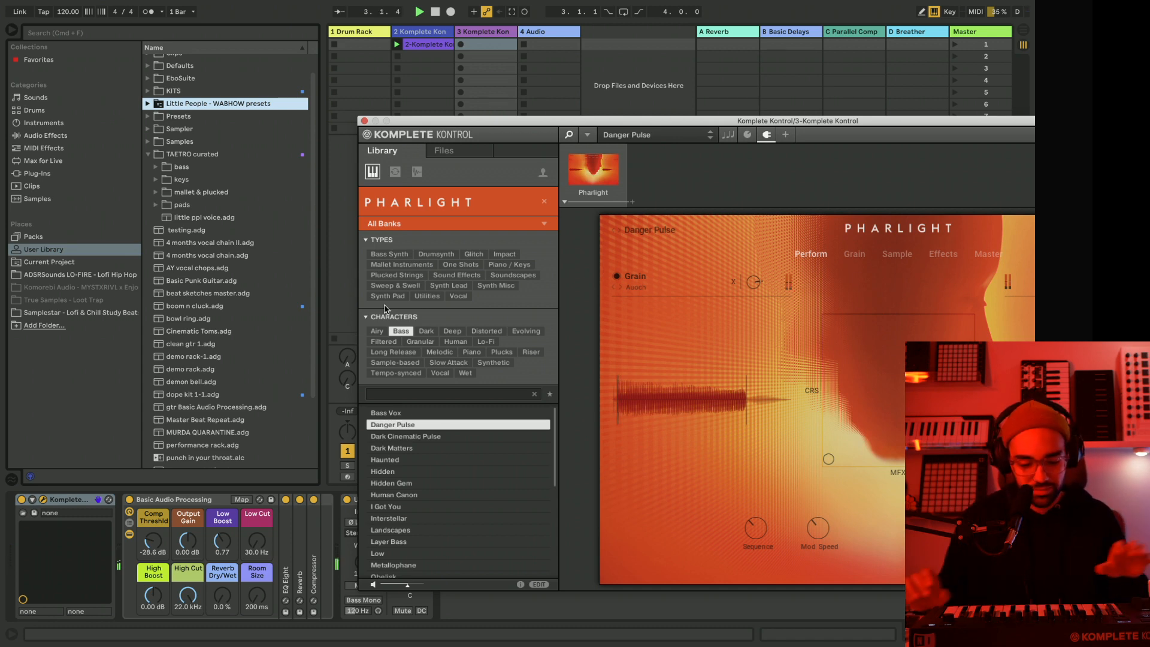
drag(417, 131, 603, 115)
drag(502, 428, 502, 435)
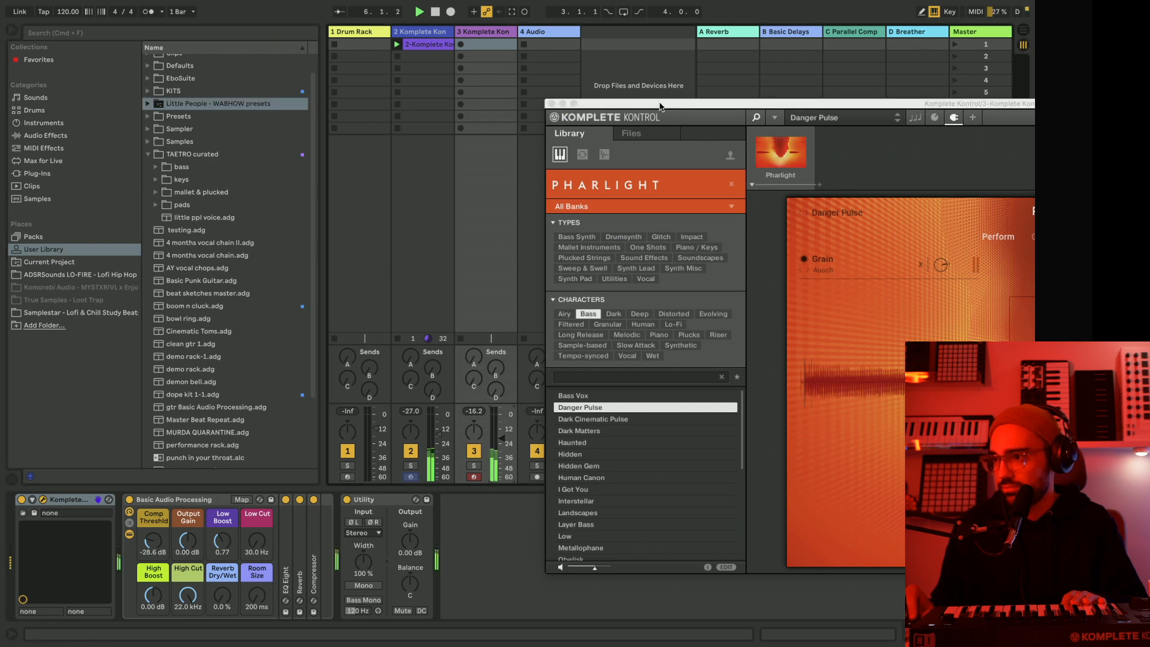
drag(663, 119, 321, 54)
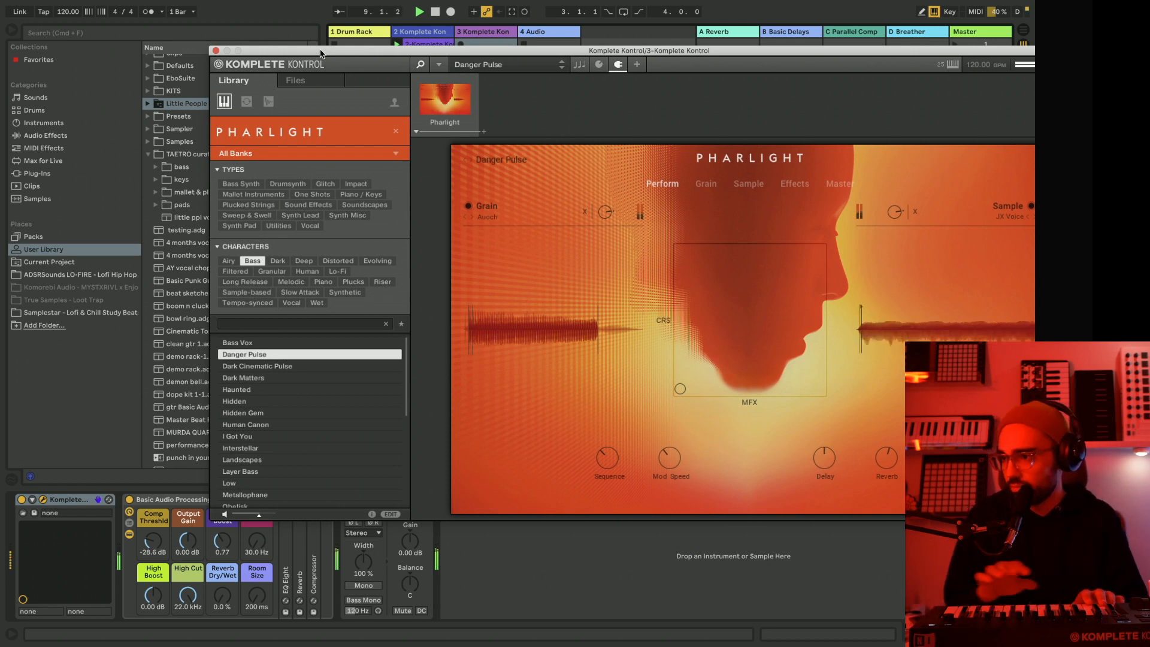
drag(690, 393, 751, 315)
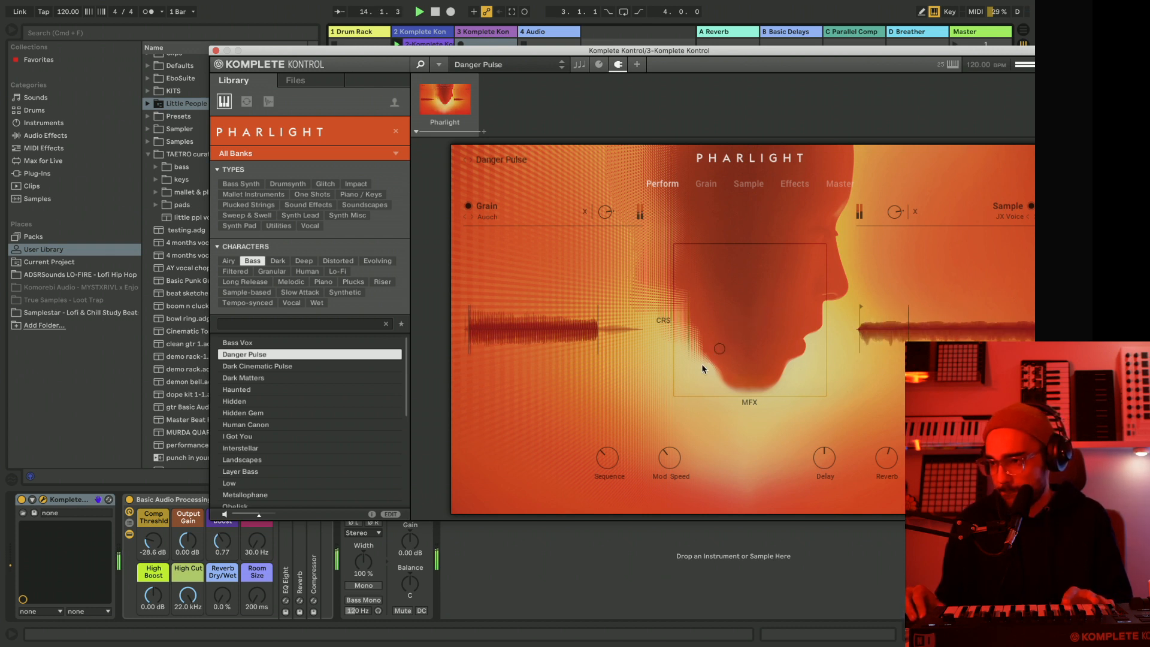
drag(763, 309, 767, 300)
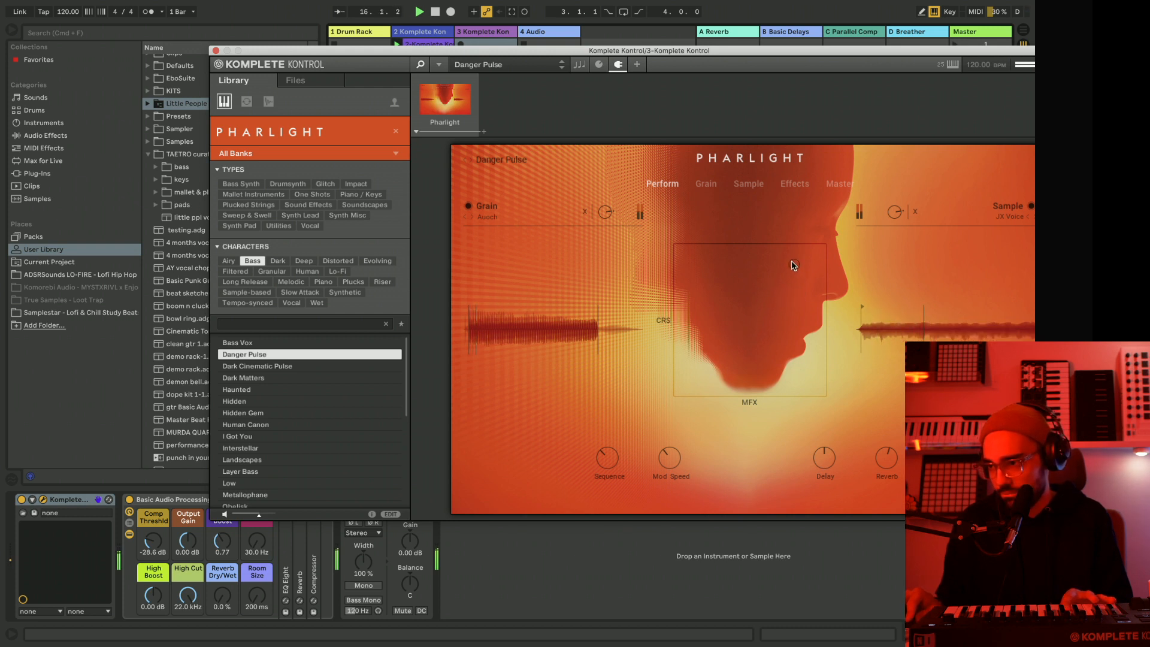
drag(706, 359, 743, 294)
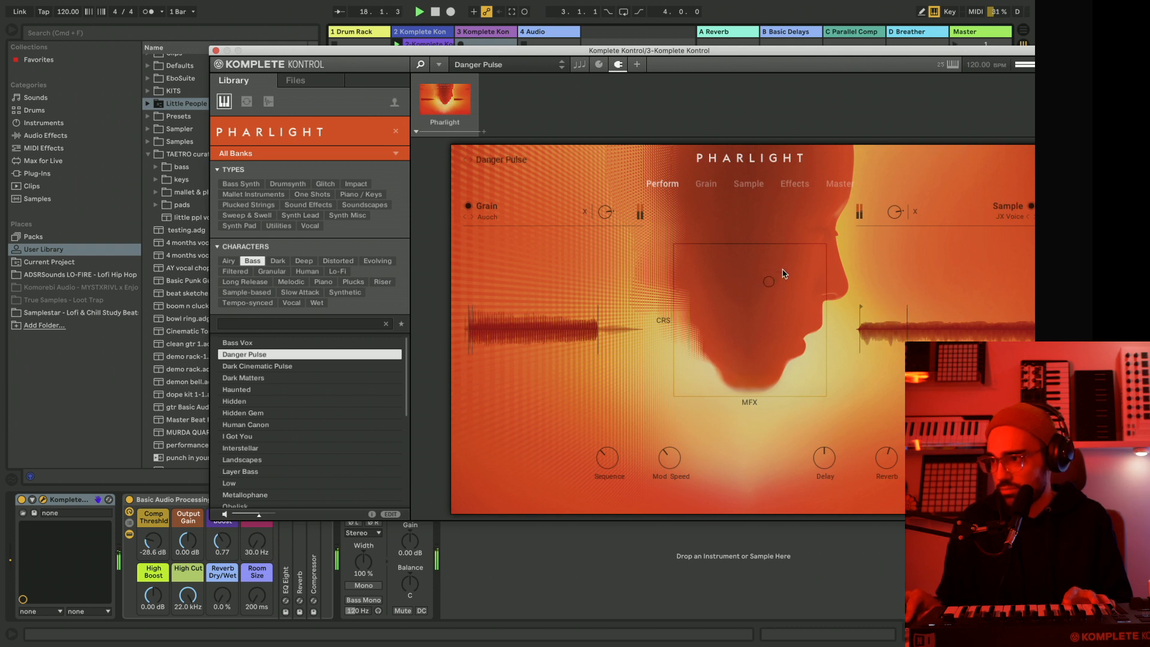
drag(667, 354, 656, 382)
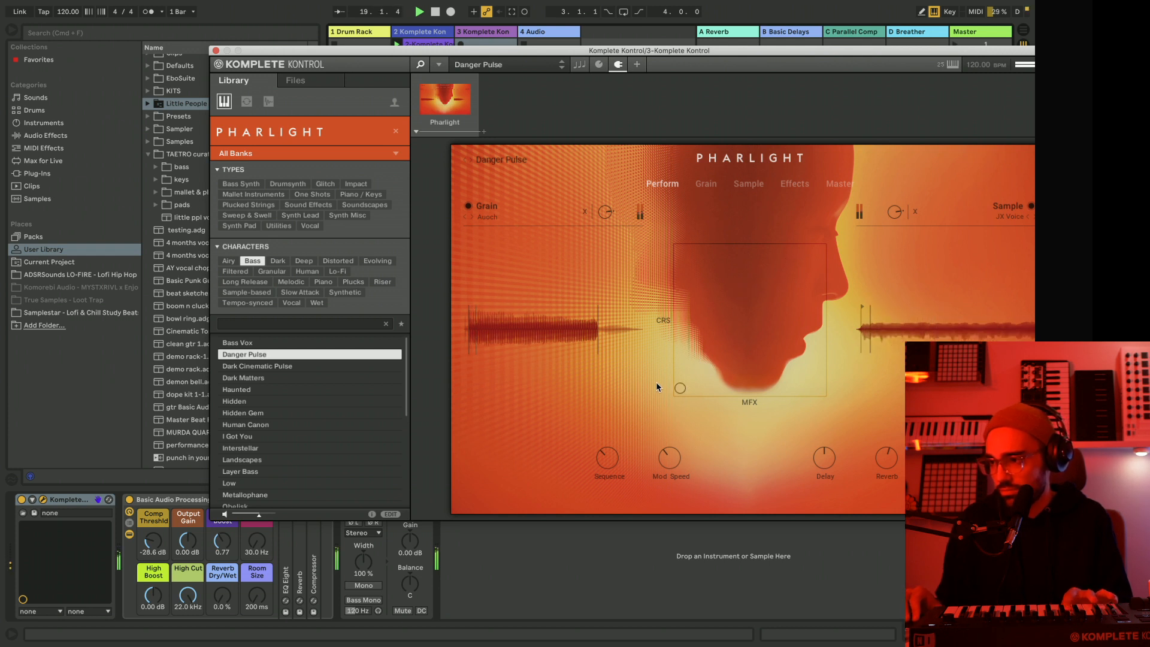
drag(741, 313, 789, 285)
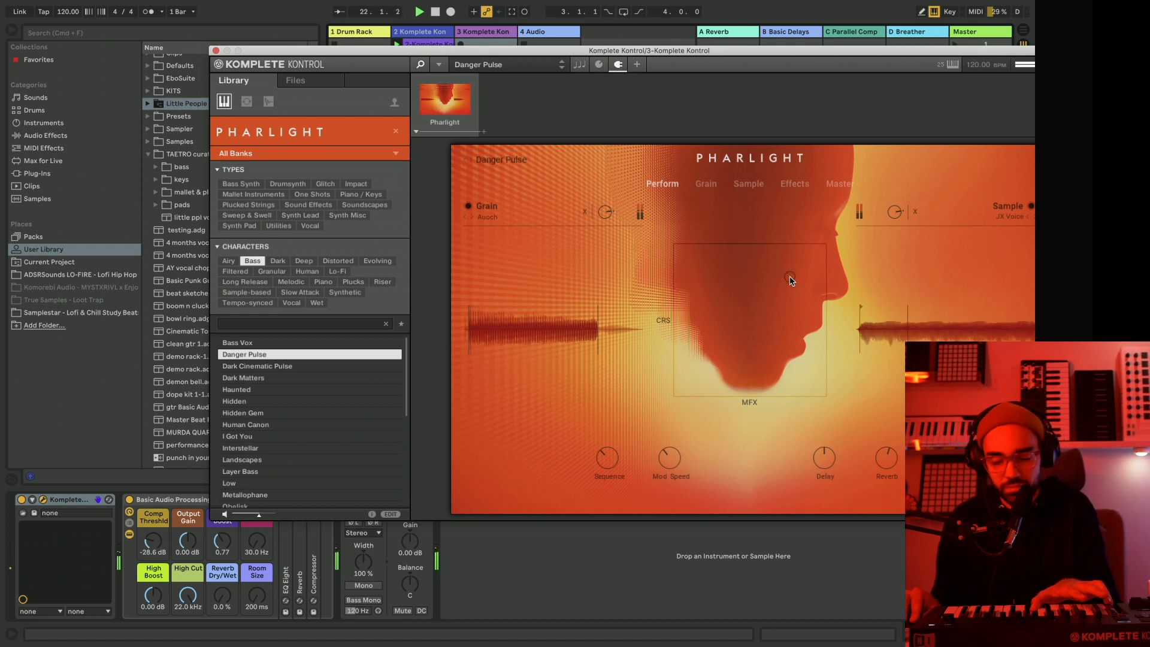
drag(791, 281, 705, 330)
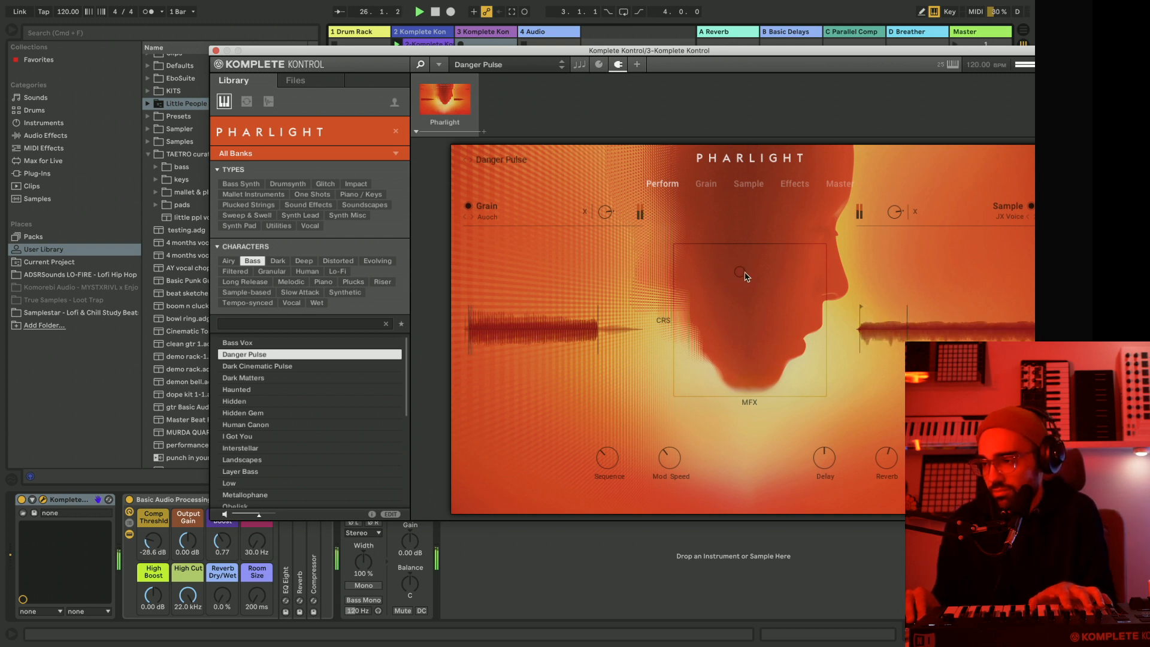
drag(768, 281, 805, 262)
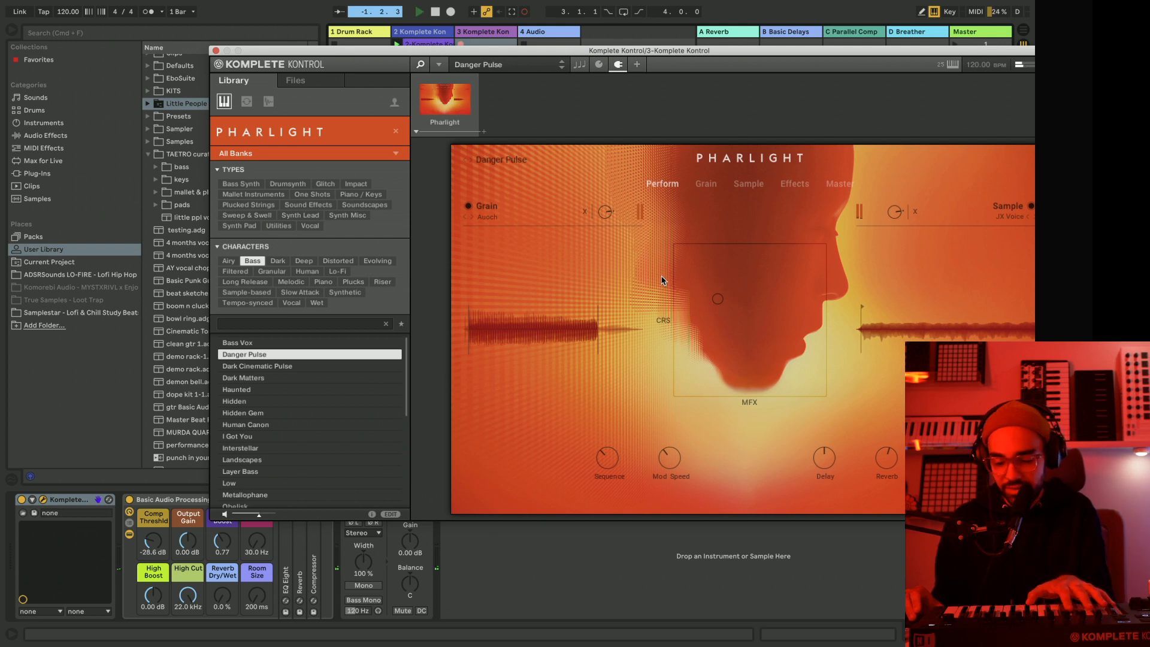
Try to record a Danger Pulse take on track 3, moving the XY pad cursor from its lower-left area upward.
drag(699, 345, 702, 345)
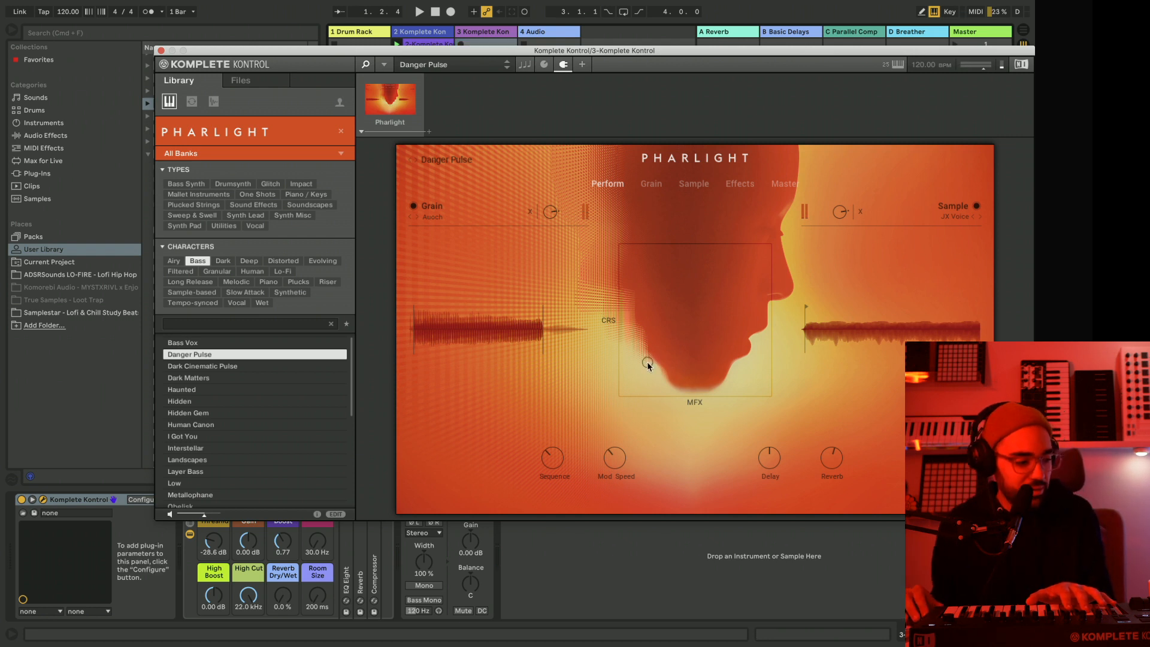
mouse_move(642, 368)
mouse_down()
mouse_move(682, 351)
mouse_move(641, 356)
mouse_up()
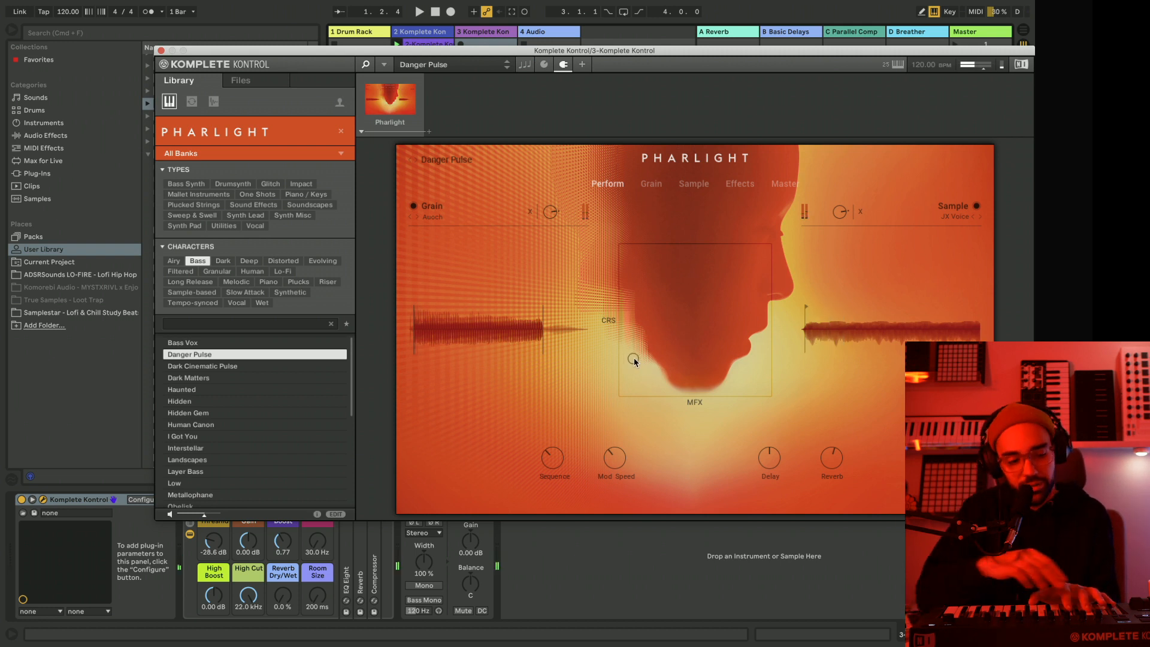
key(Return)
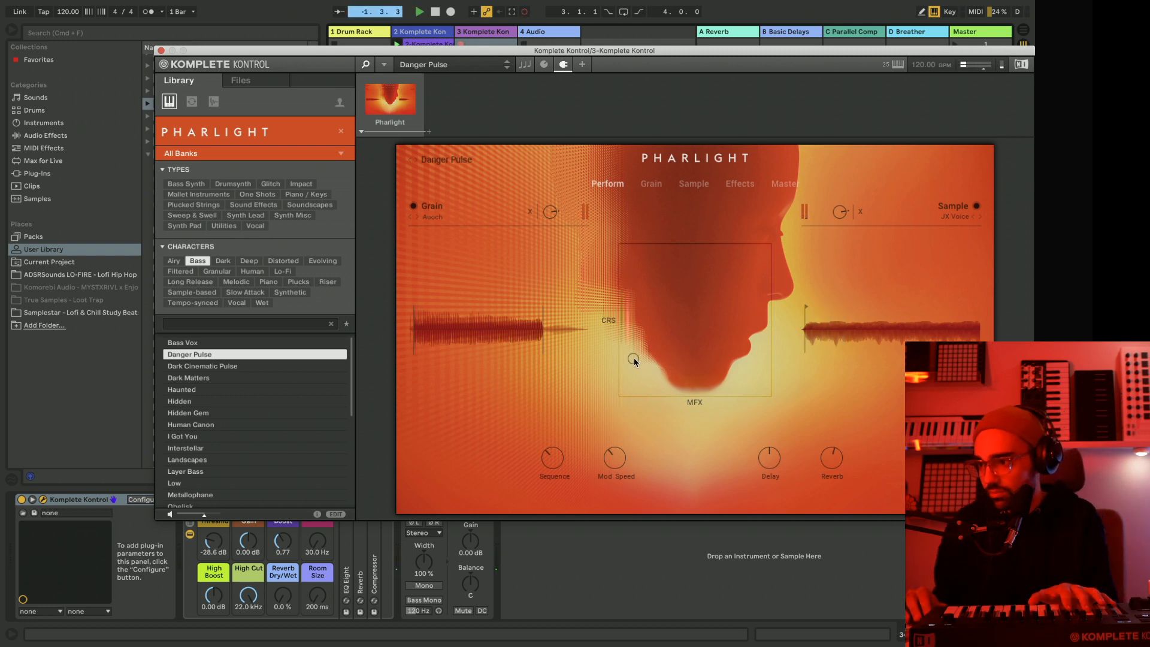
drag(637, 351, 657, 345)
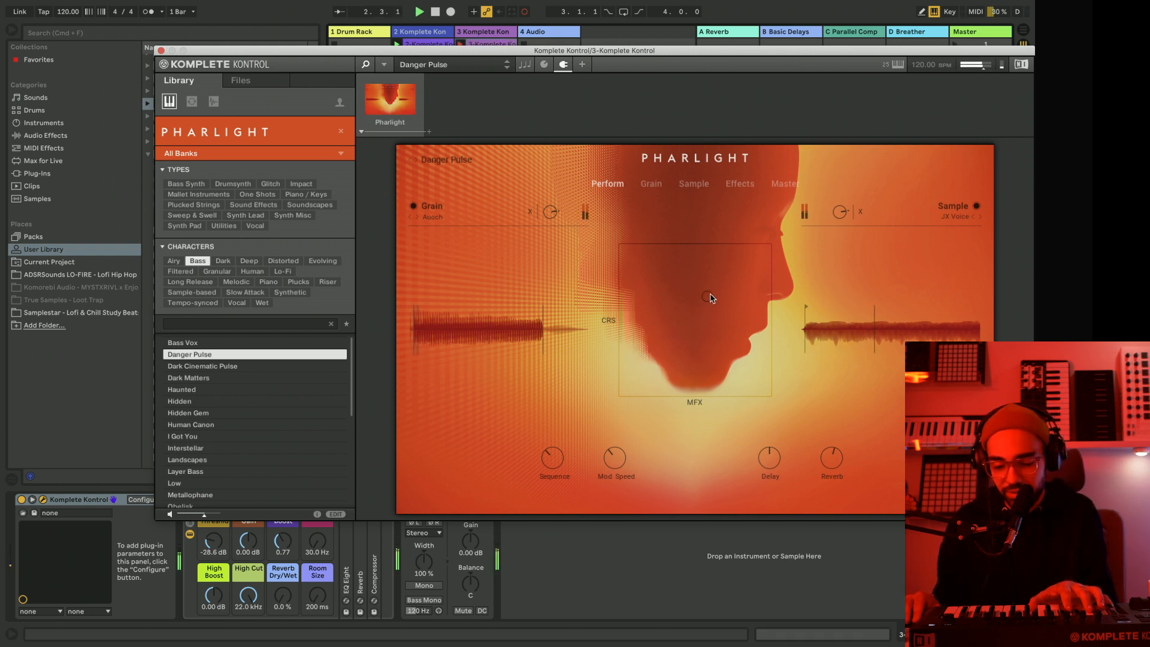
drag(711, 299, 720, 290)
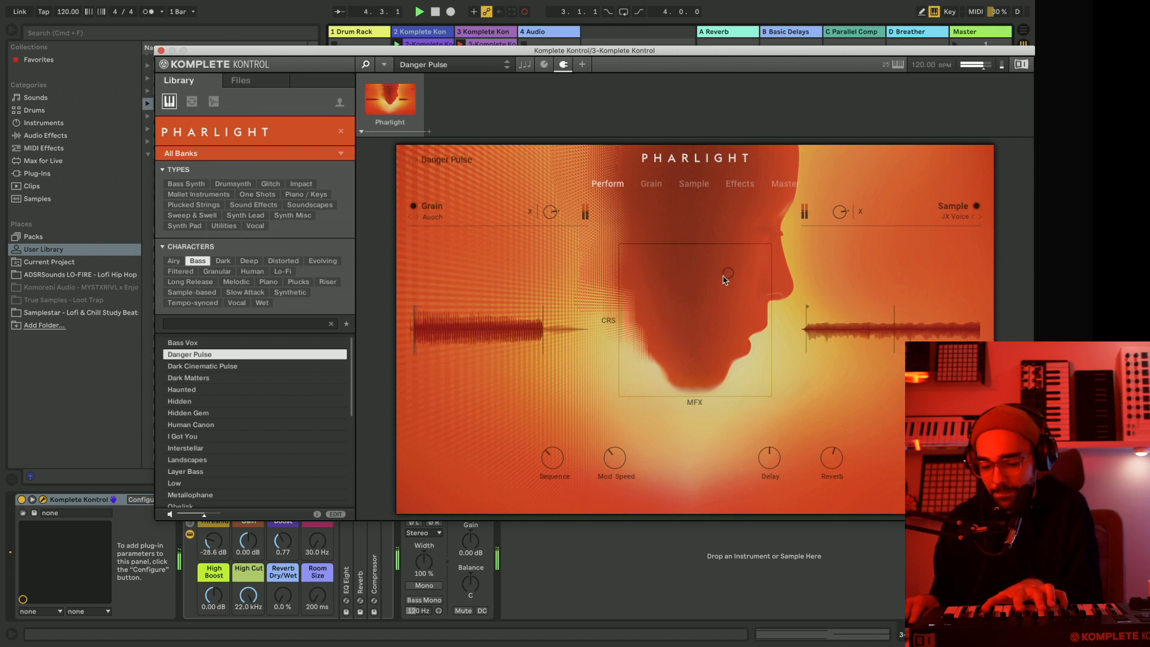
drag(713, 283, 683, 309)
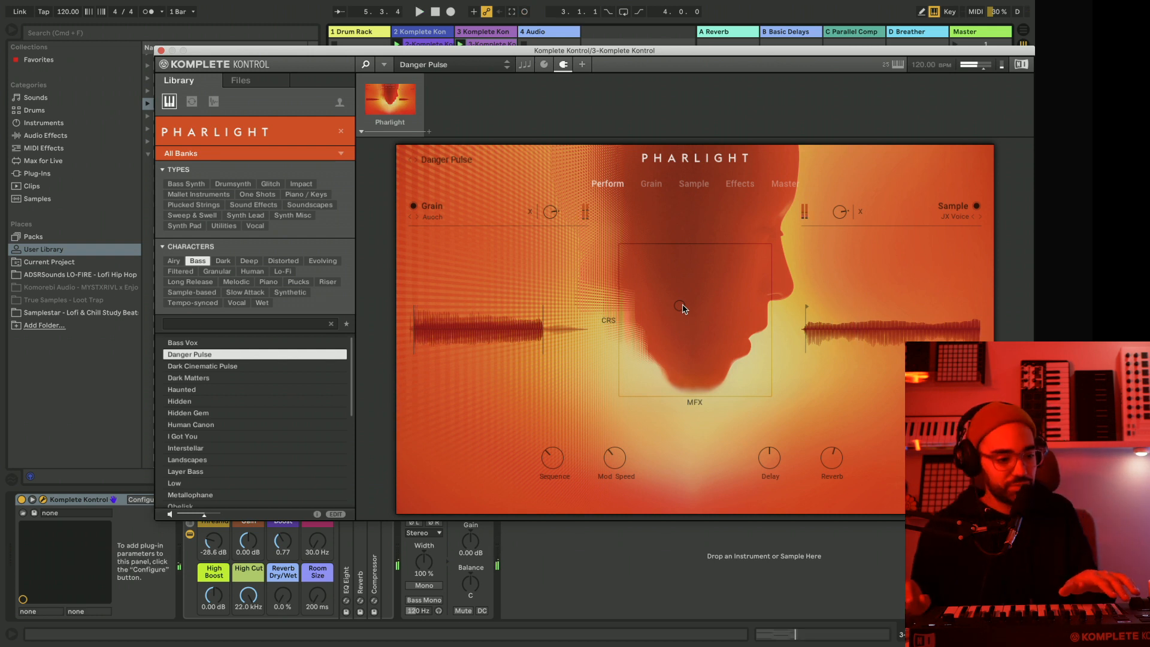
Turn on the metronome and record a Danger Pulse bass clip on track 3 with Crush and Mod FX movements from the XY pad.
key(o)
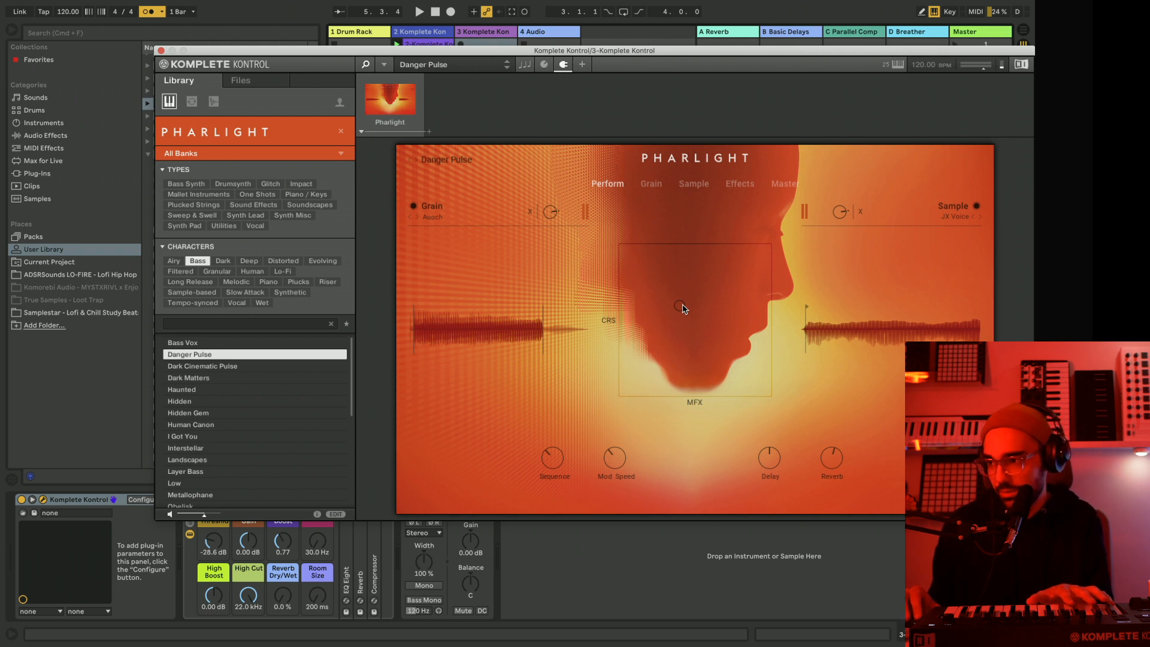
drag(684, 308, 646, 365)
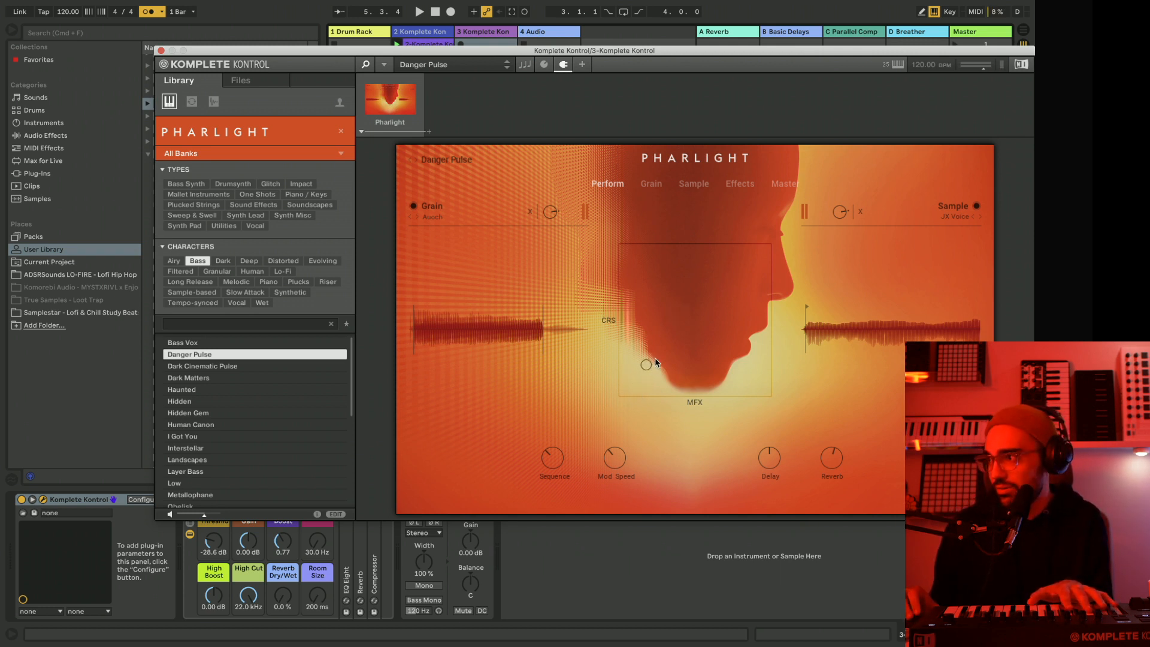
key(shift+super+F9)
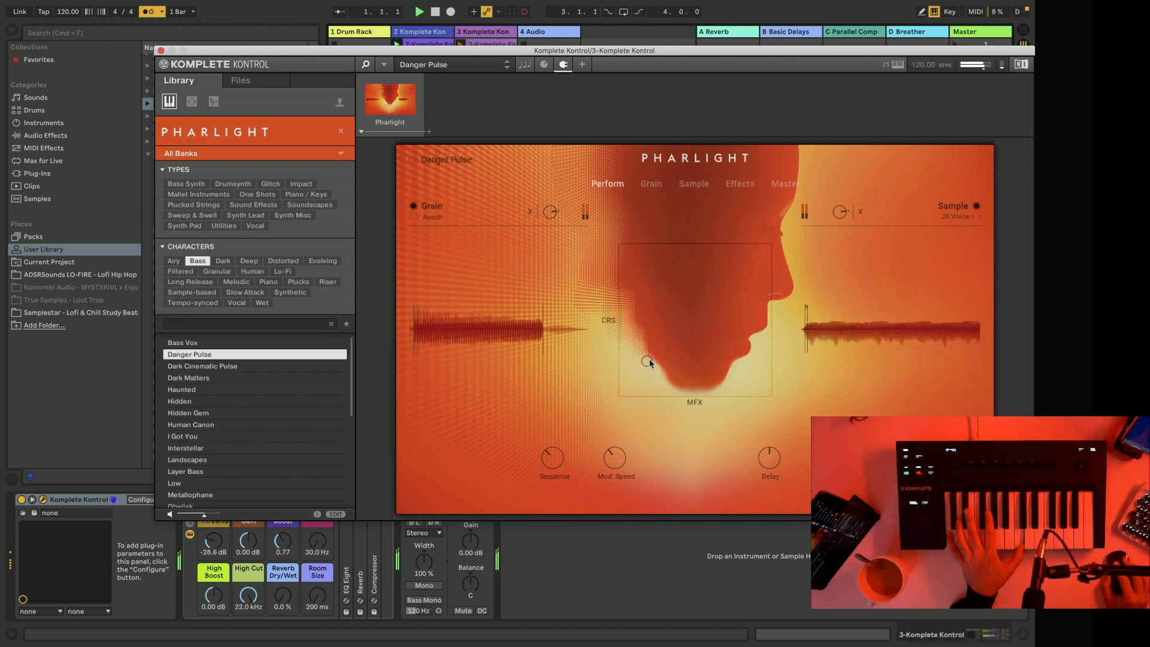
drag(675, 353, 703, 329)
drag(744, 293, 765, 279)
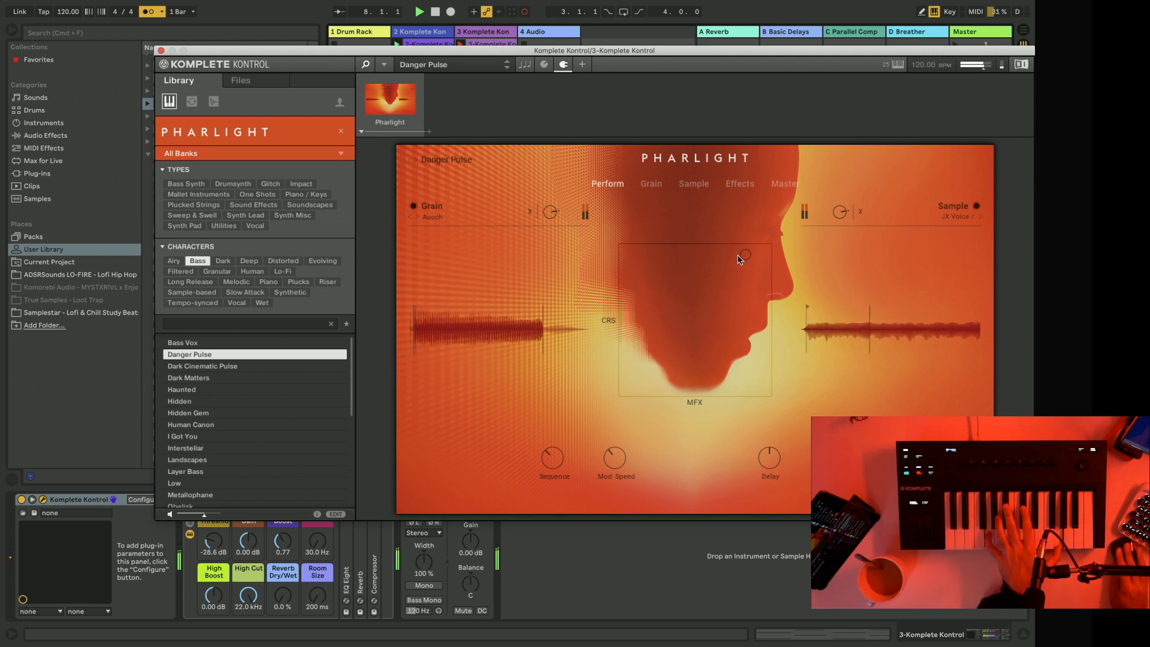
drag(728, 266, 725, 265)
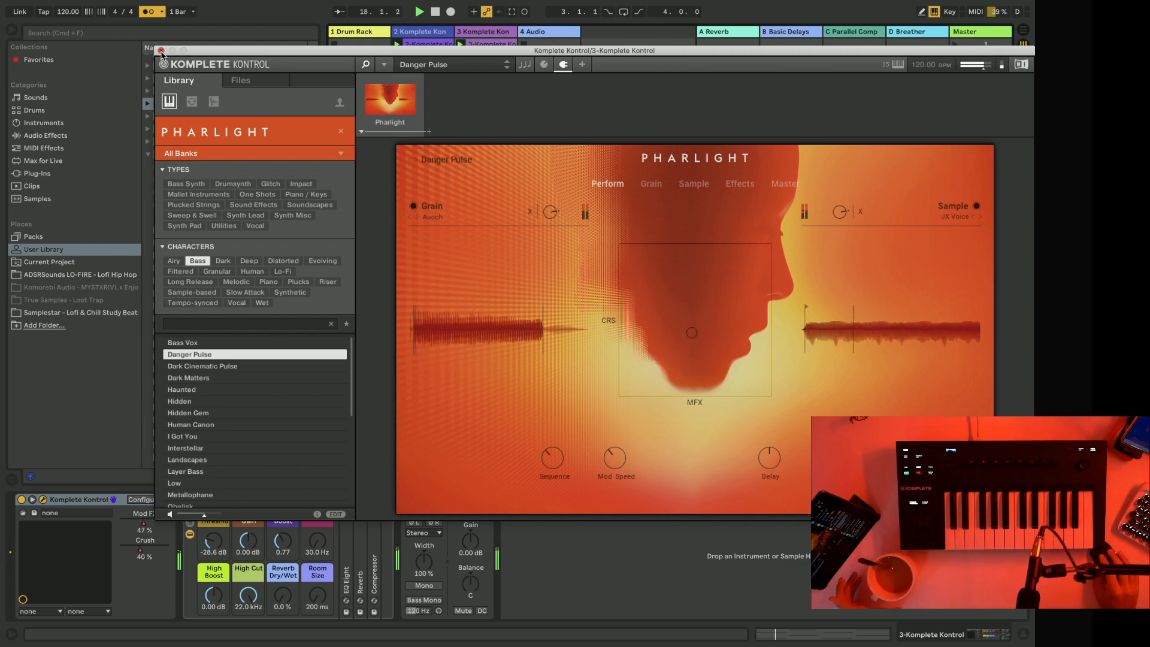
Close the Komplete Kontrol plugin window and turn off the metronome.
click(161, 51)
scroll(161, 54, down, 2)
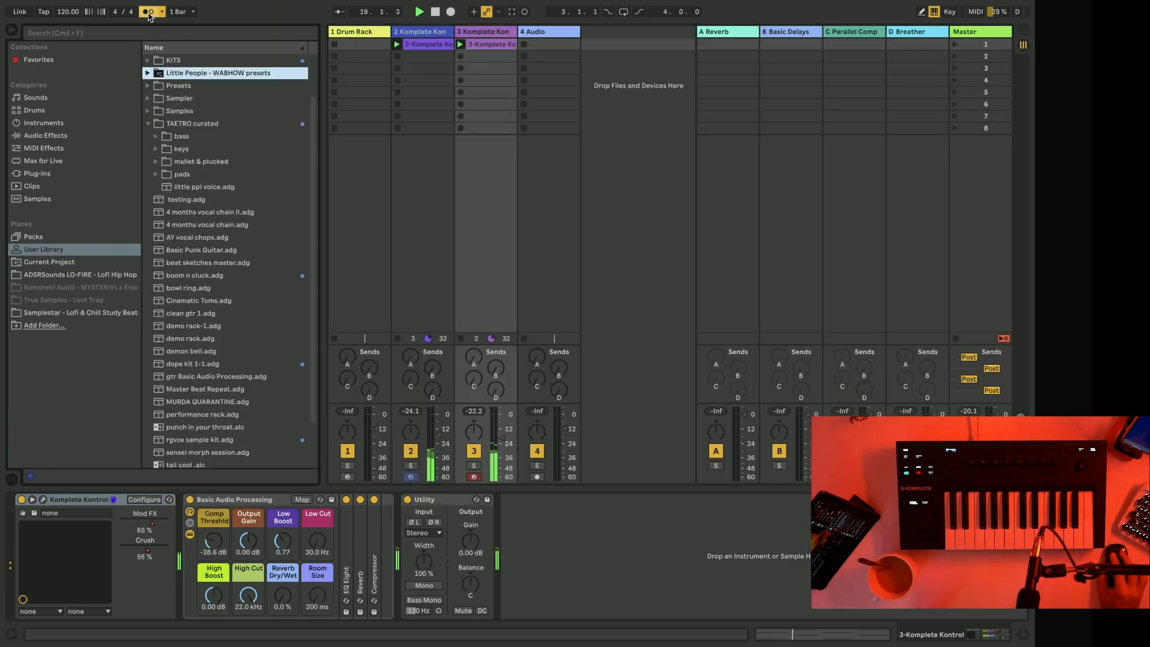
click(148, 12)
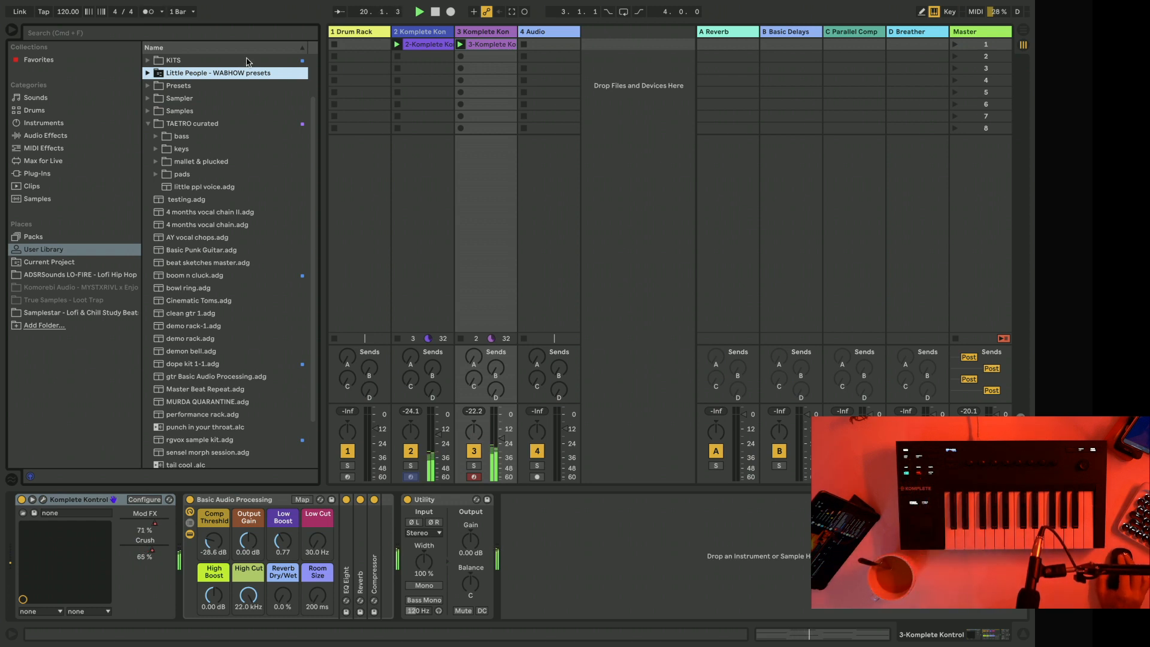
Open track 2's clip and then track 3's clip, and select all notes in the latter.
click(430, 48)
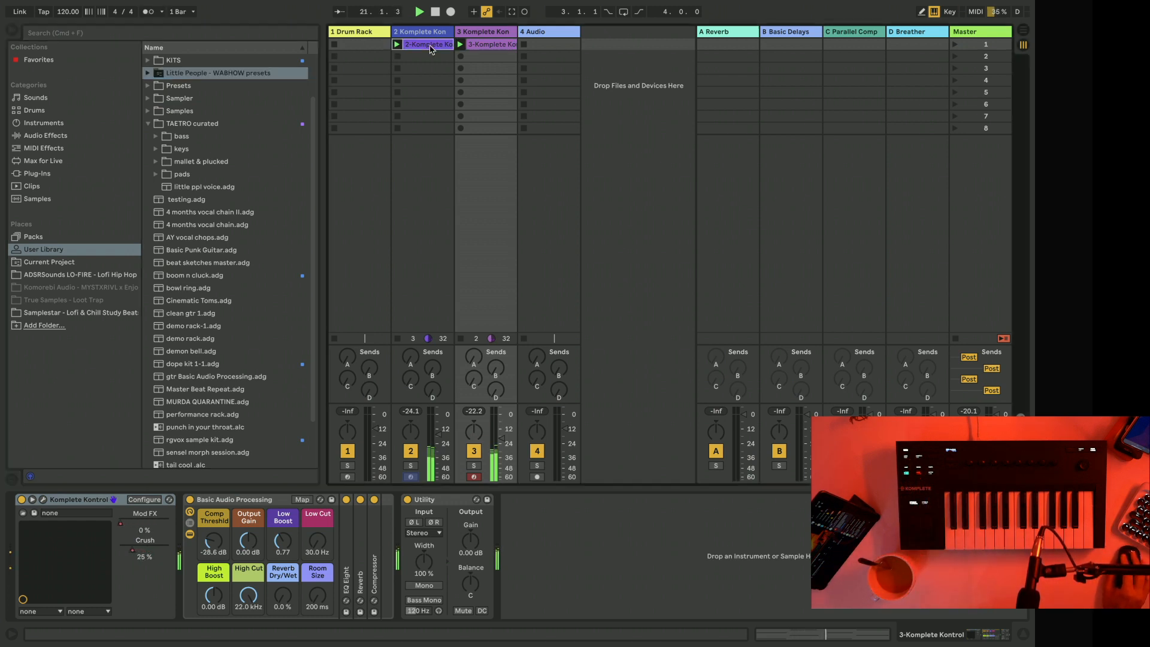
click(486, 44)
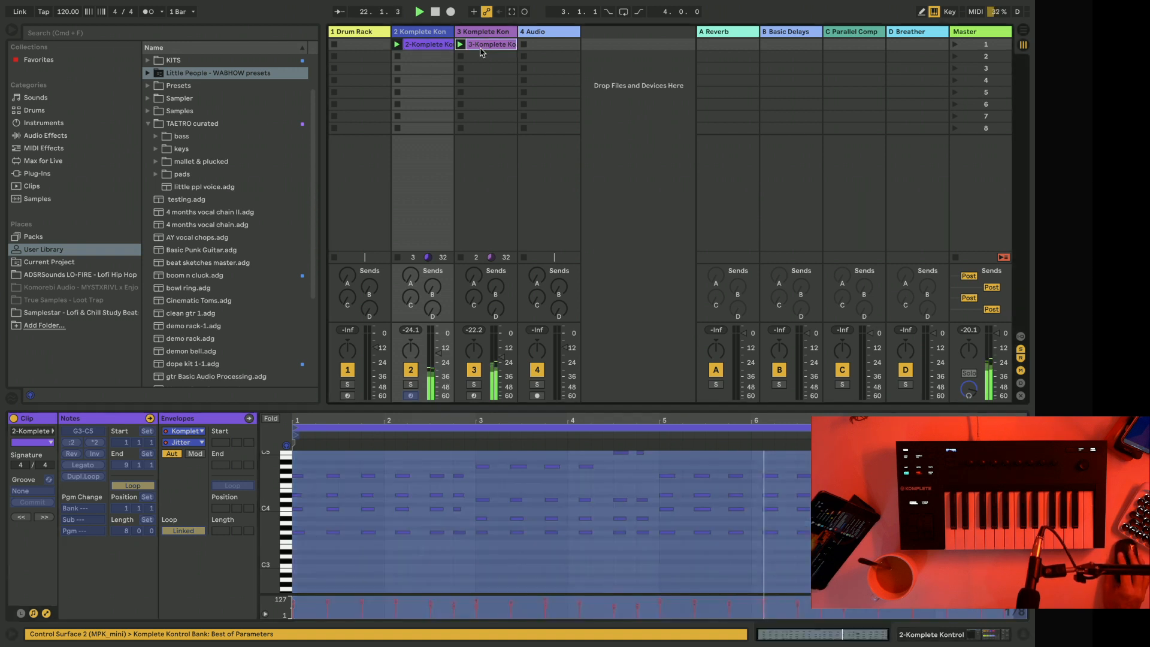
click(567, 554)
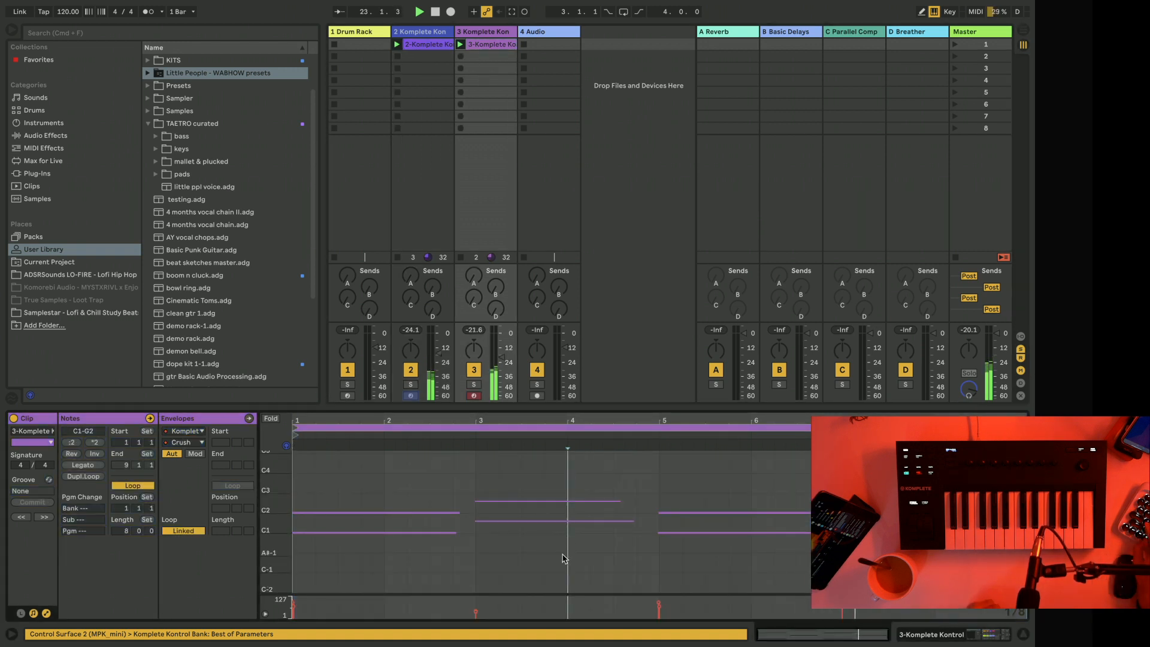
key(super+a)
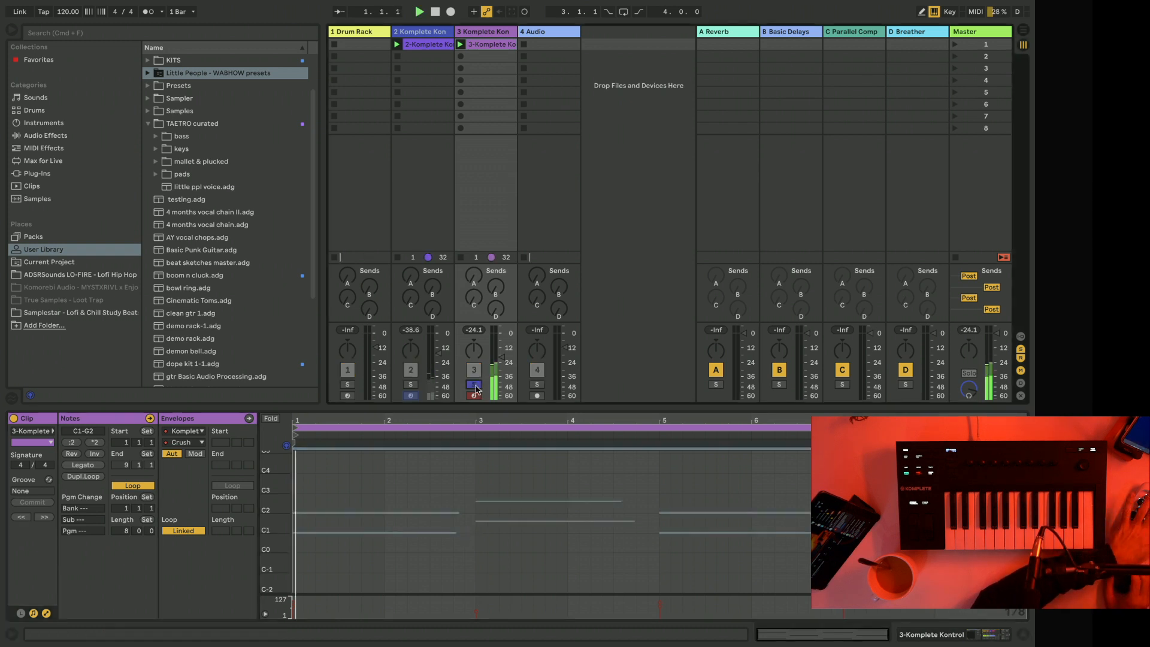
Solo track 3 and show its device chain.
click(473, 384)
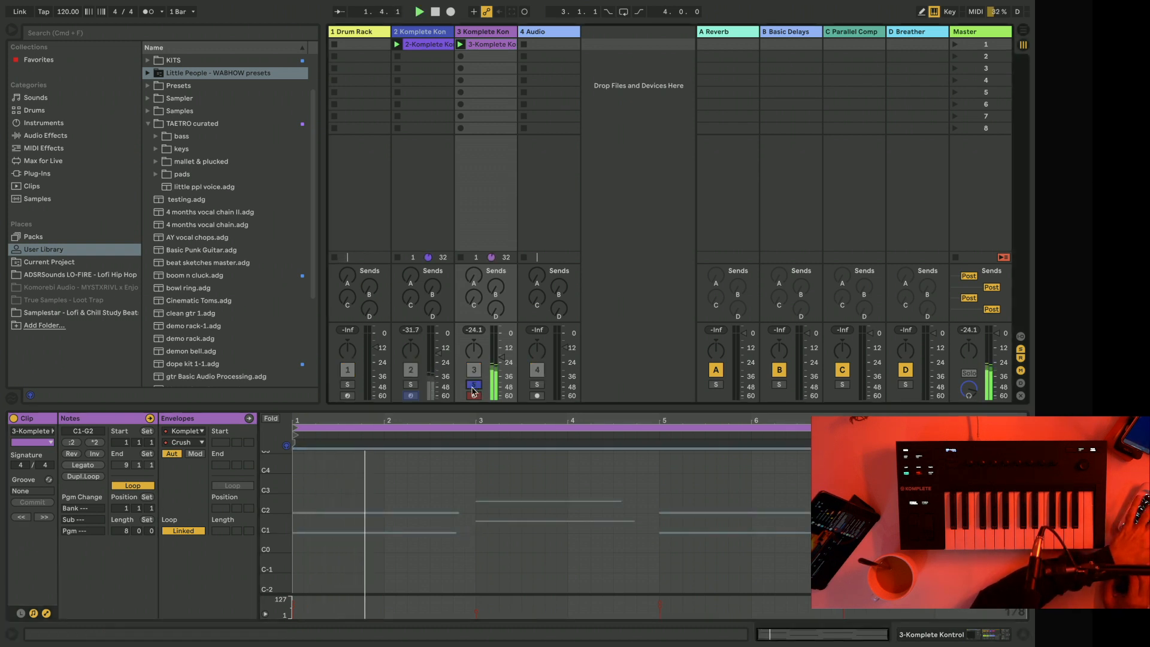
click(500, 35)
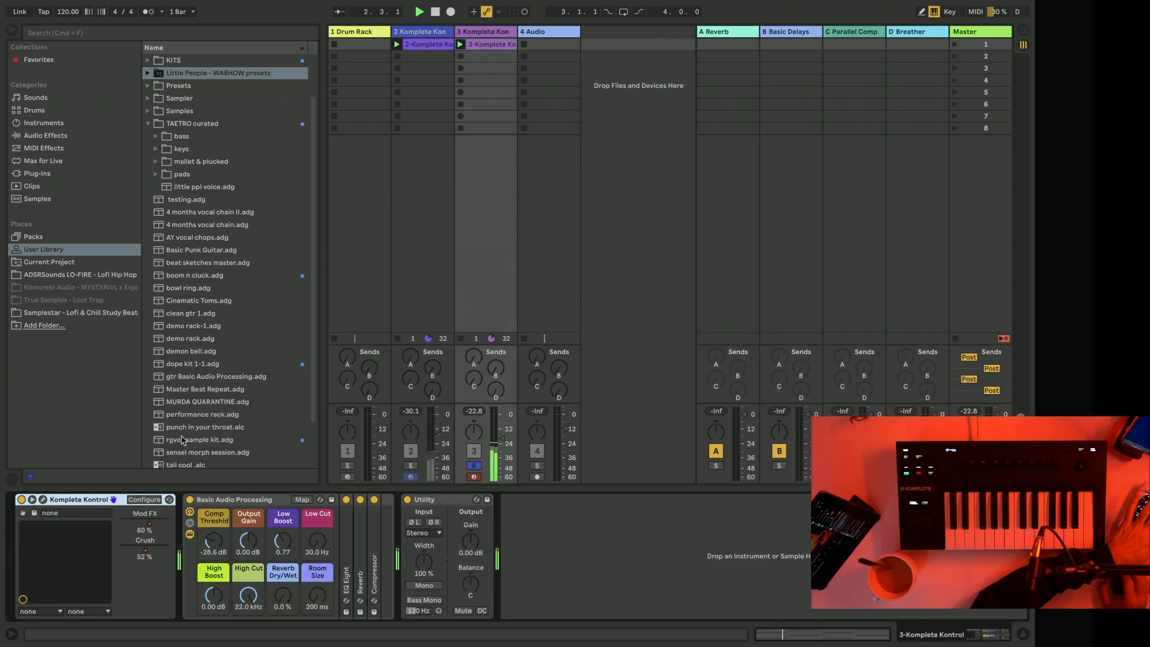
Inspect track 3's Danger Pulse Grain and Sample layers during playback, then close the plugin window and unsolo the track.
click(42, 499)
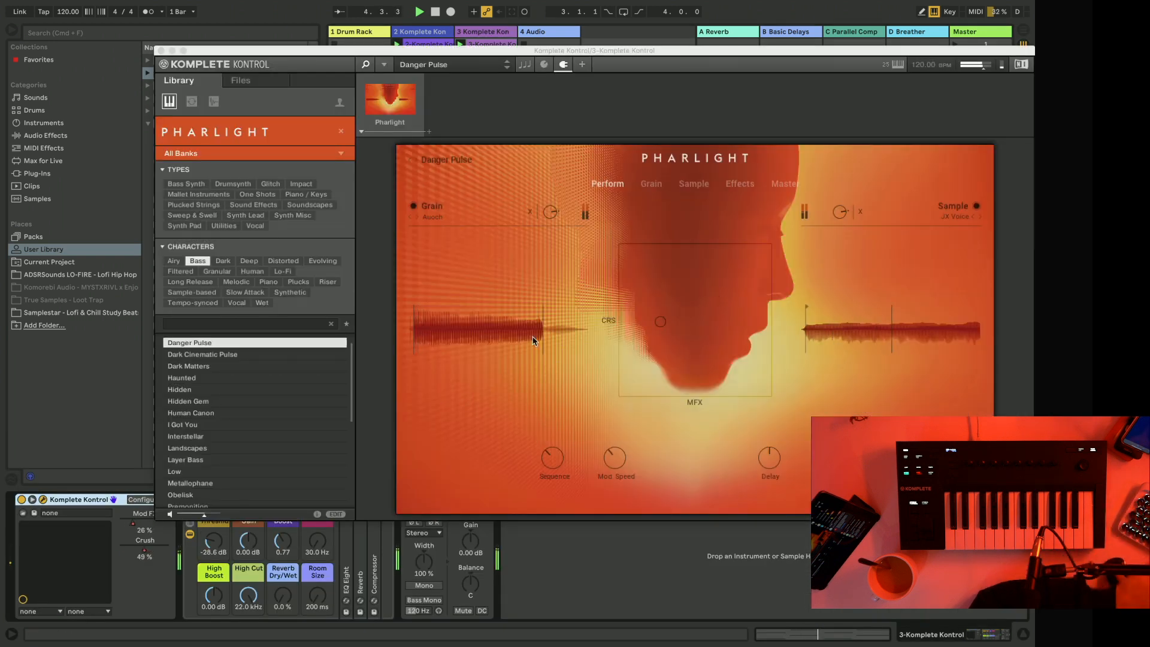
click(554, 214)
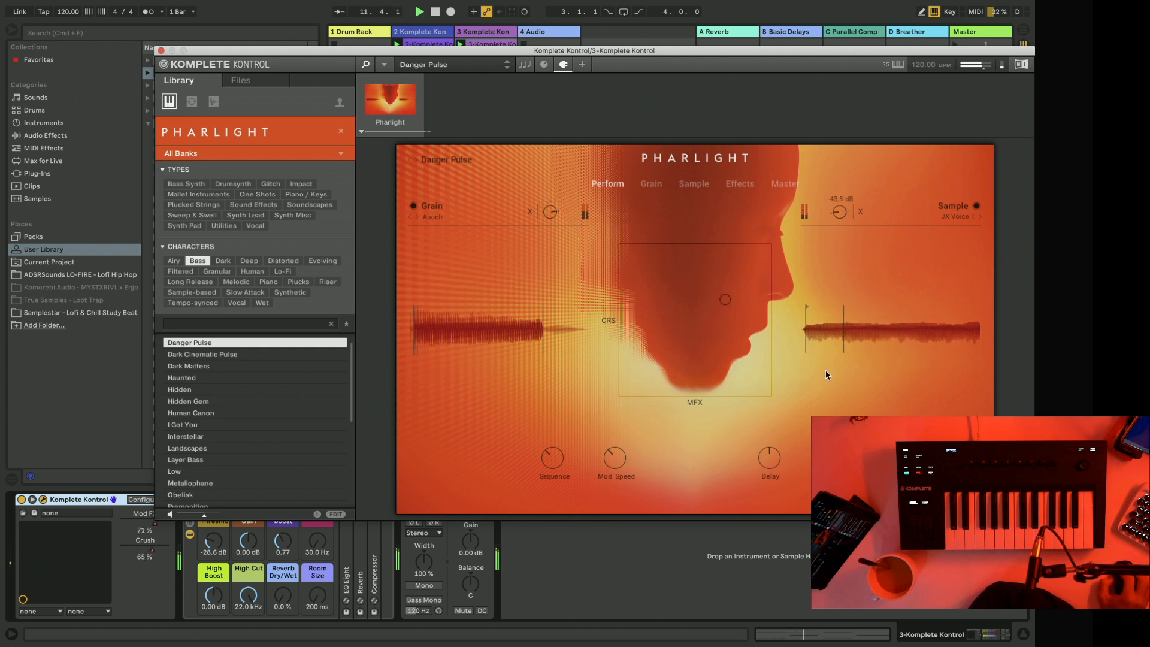
drag(826, 370, 829, 227)
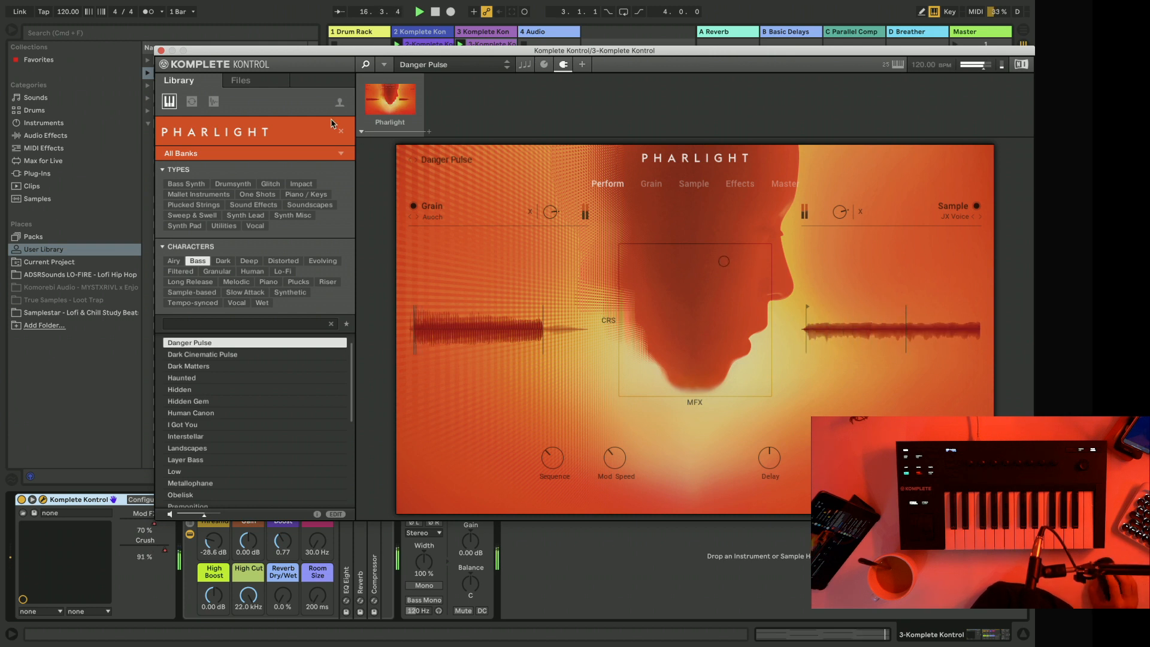
click(160, 51)
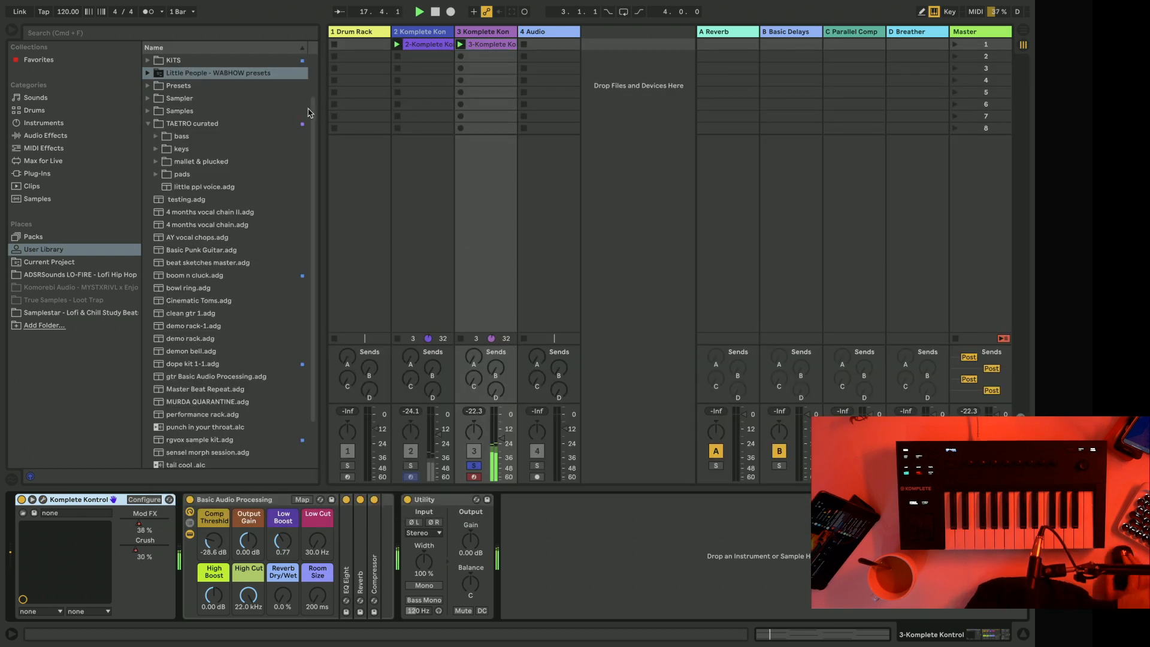
click(474, 467)
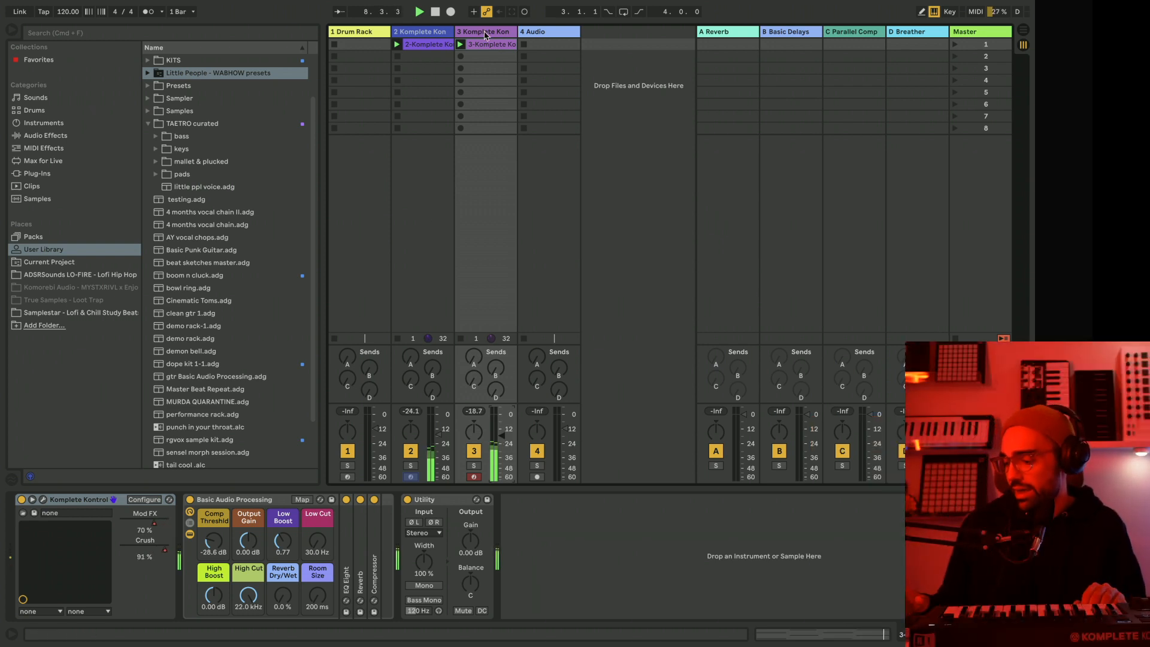
Duplicate the Danger Pulse bass track, track 3.
click(485, 35)
right_click(485, 35)
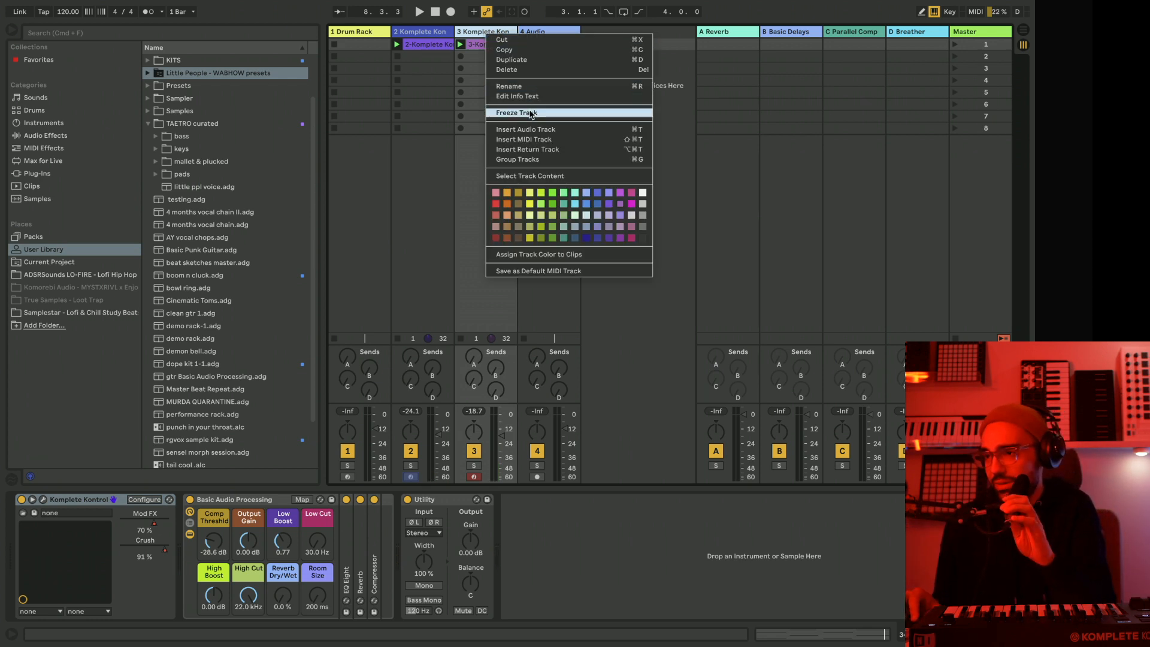
click(468, 33)
right_click(468, 33)
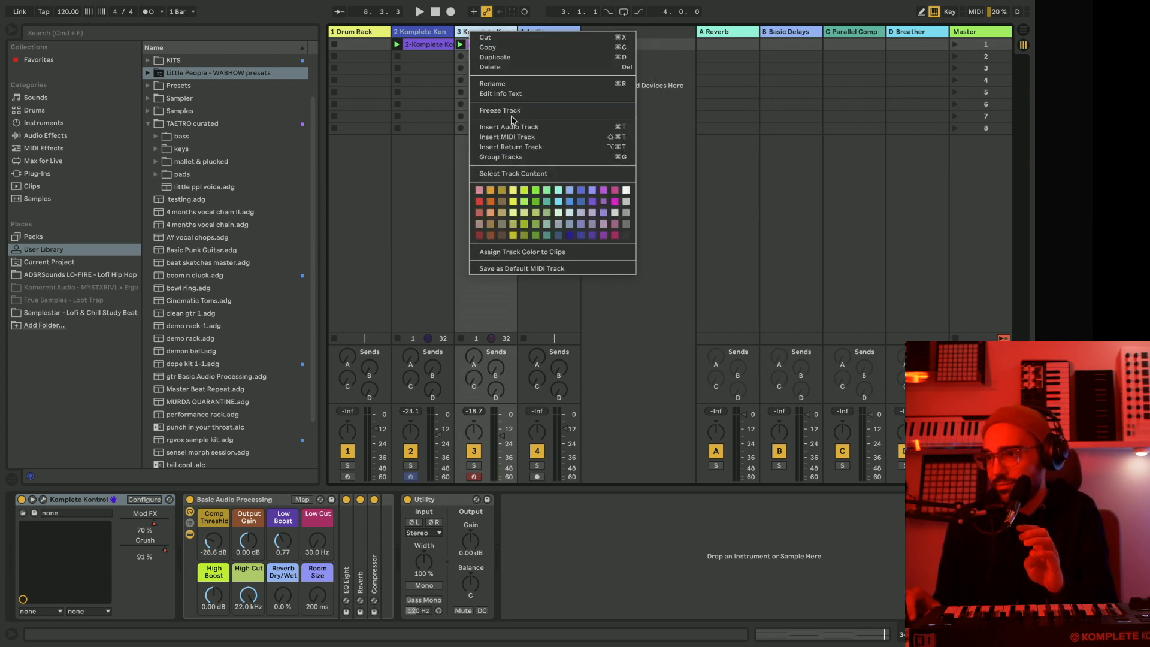
click(457, 25)
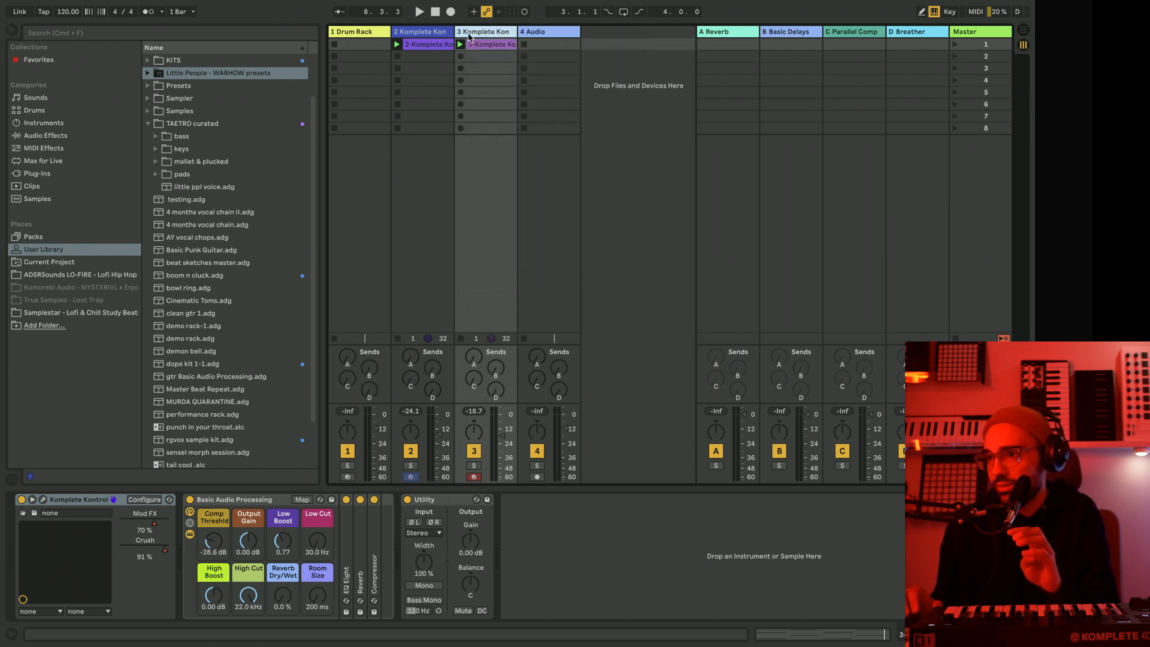
key(super+d)
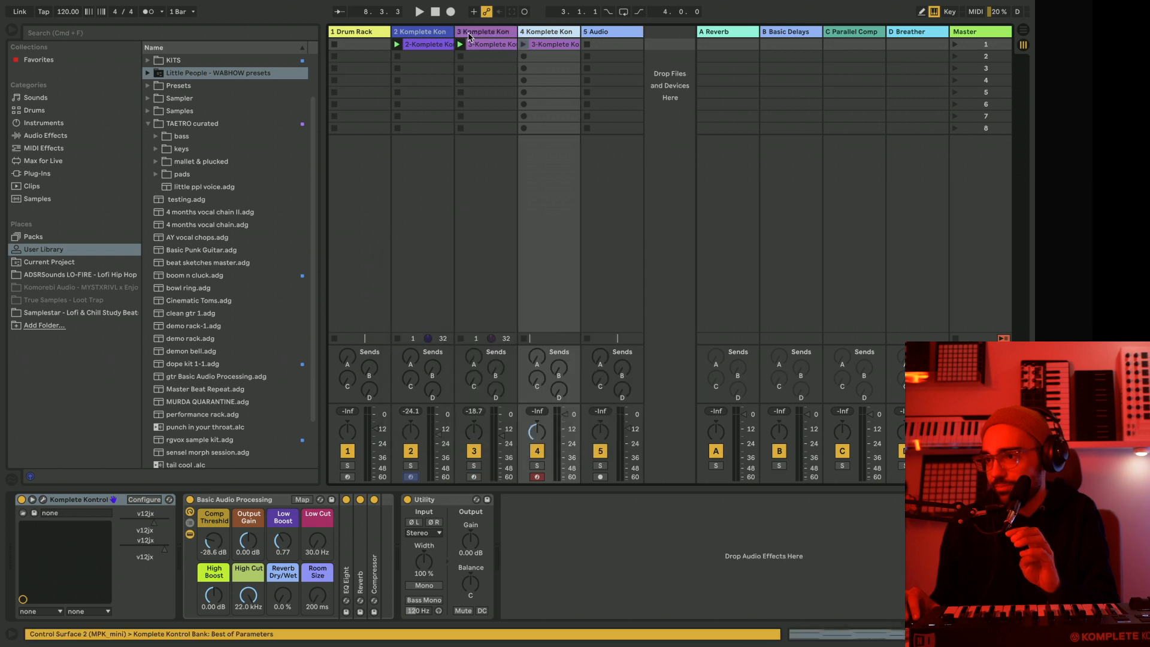
Delete the copied clip from the duplicate track 4 and freeze the original bass track 3.
click(563, 45)
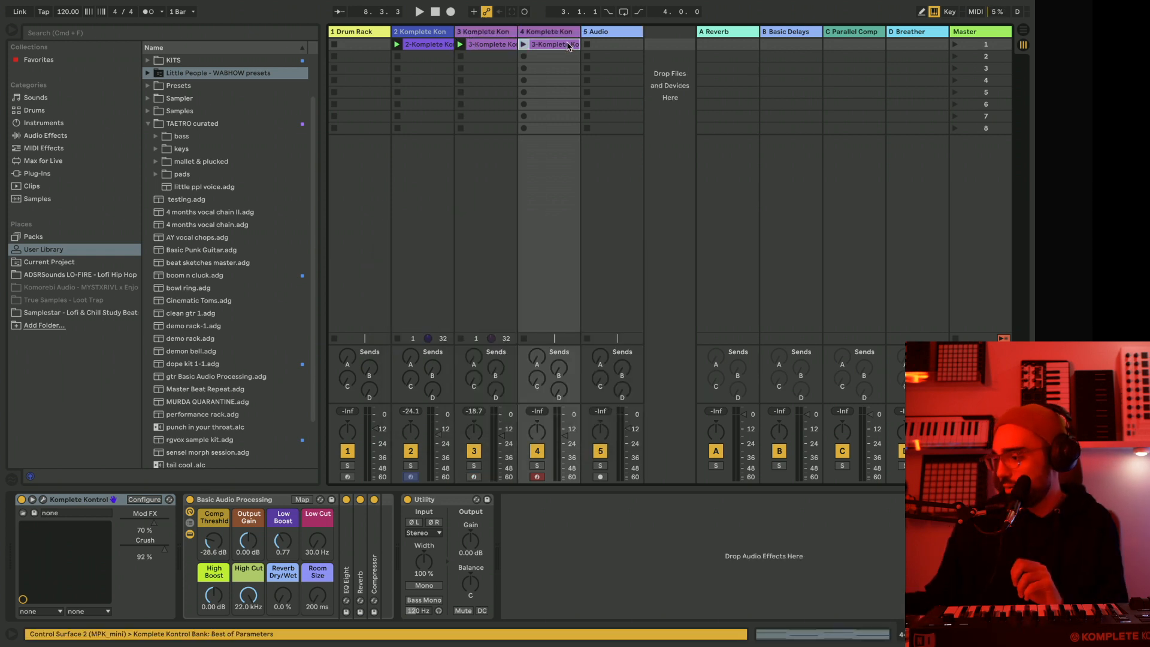
key(Delete)
right_click(489, 31)
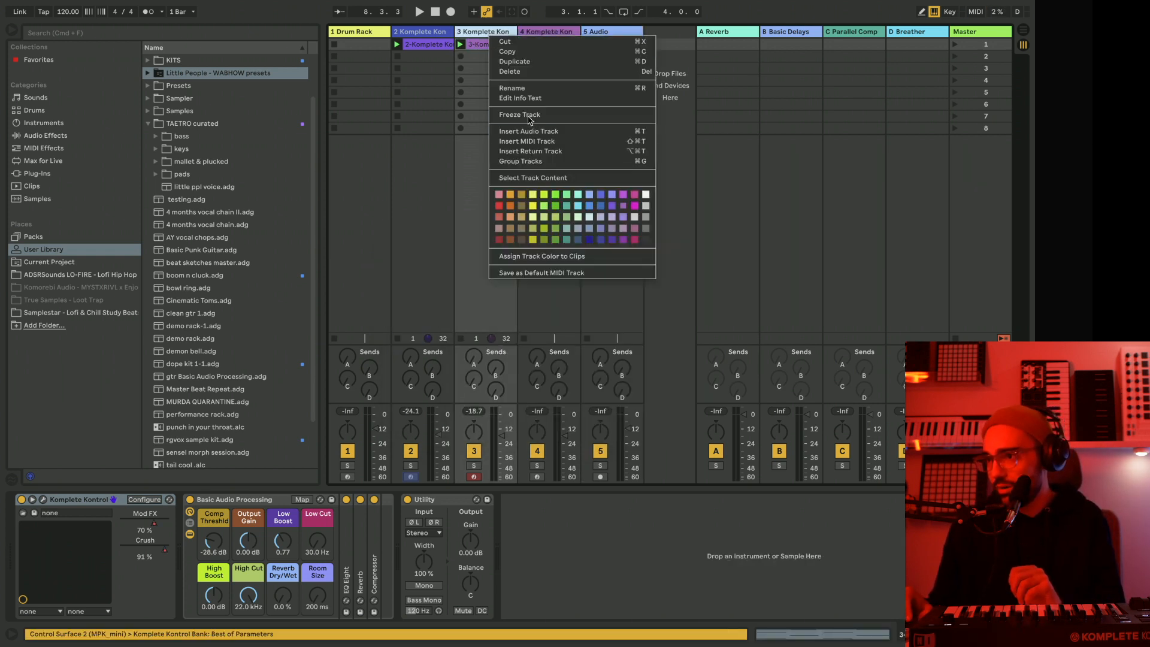
click(528, 118)
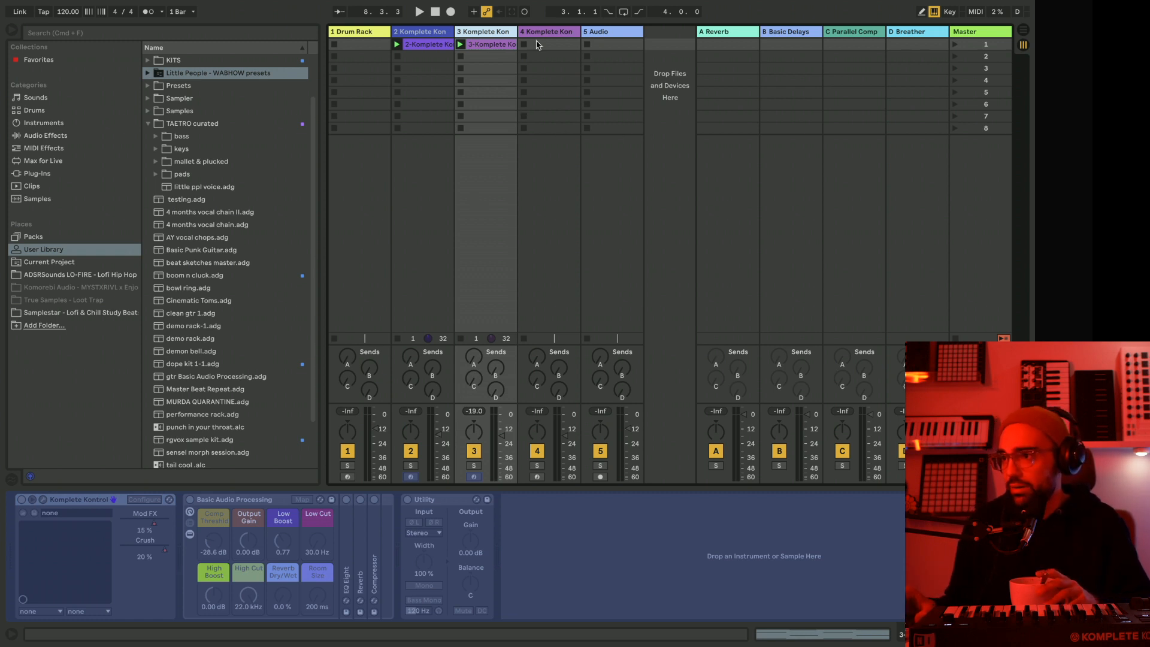
Open the Komplete Kontrol window of the duplicate track 4 to view its Danger Pulse instrument, and close it again.
click(537, 45)
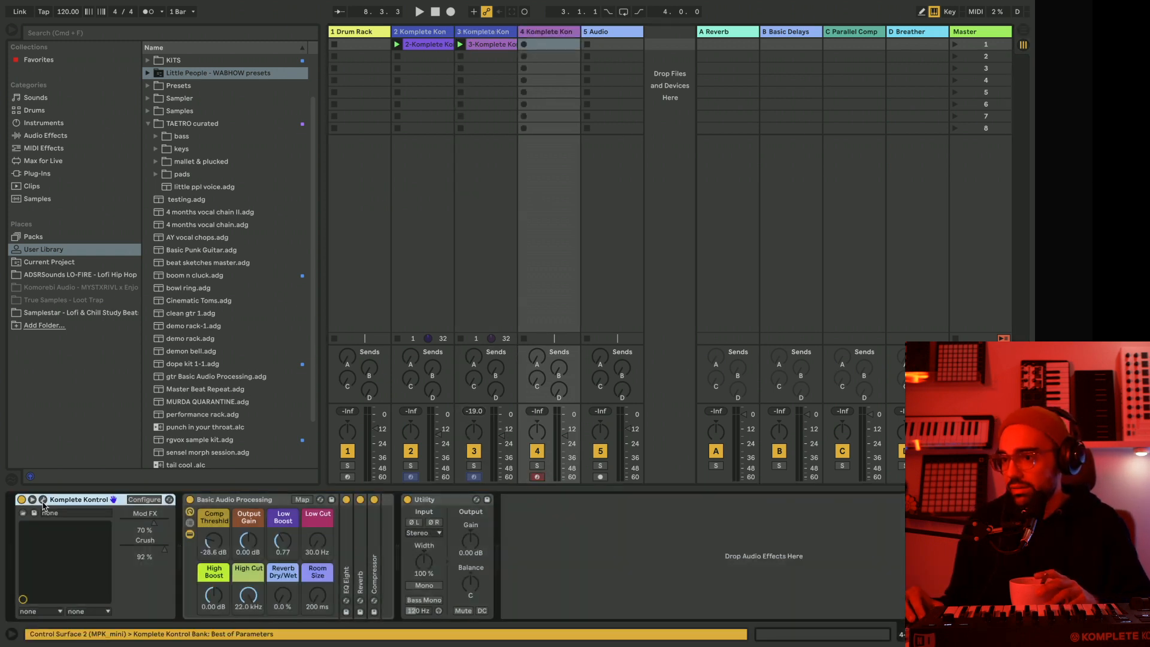
click(43, 500)
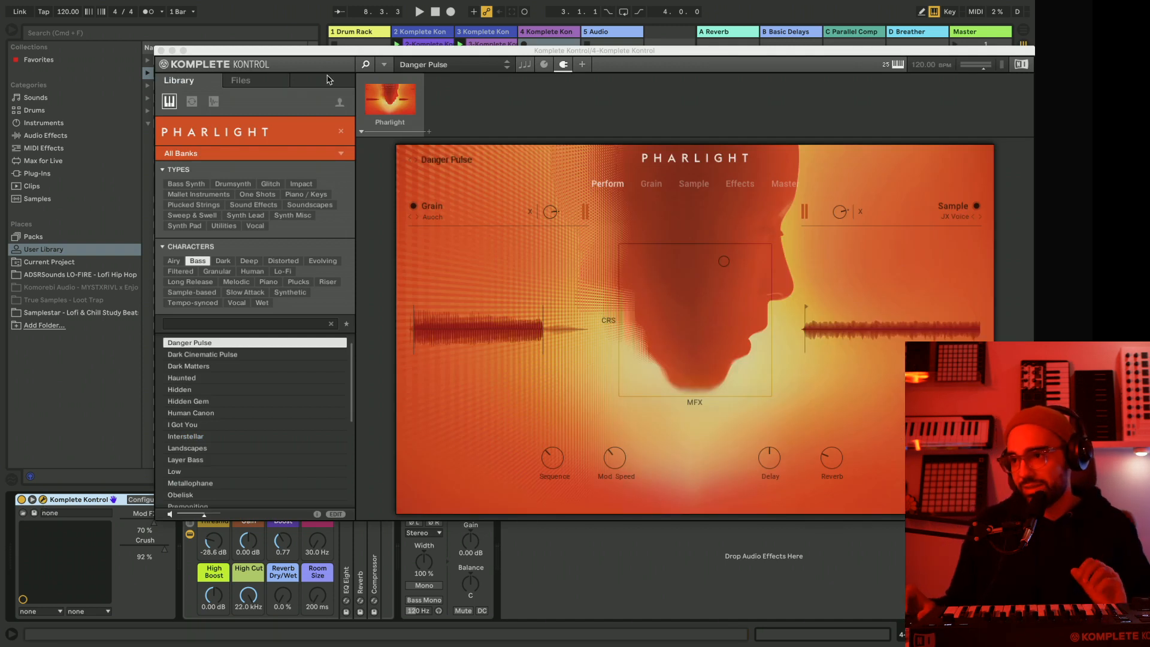
drag(303, 54, 527, 71)
click(384, 66)
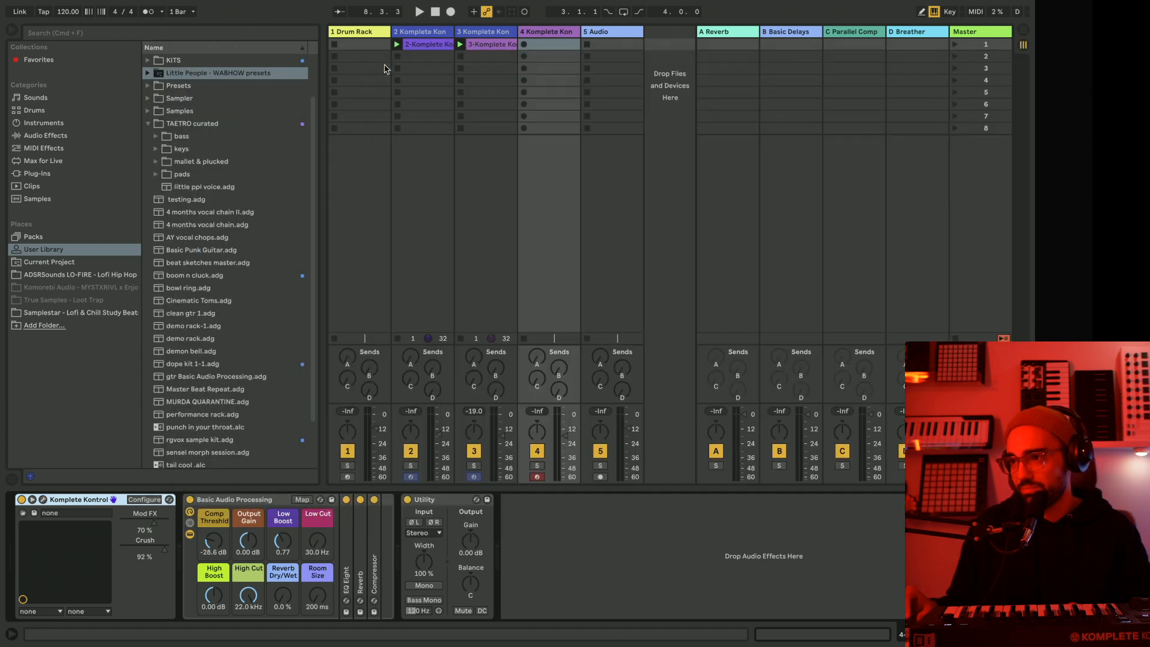
Show the Drum Rack track's devices and expand One Shots and Kicks in the ADSRSounds LO-FIRE sample folder.
click(359, 32)
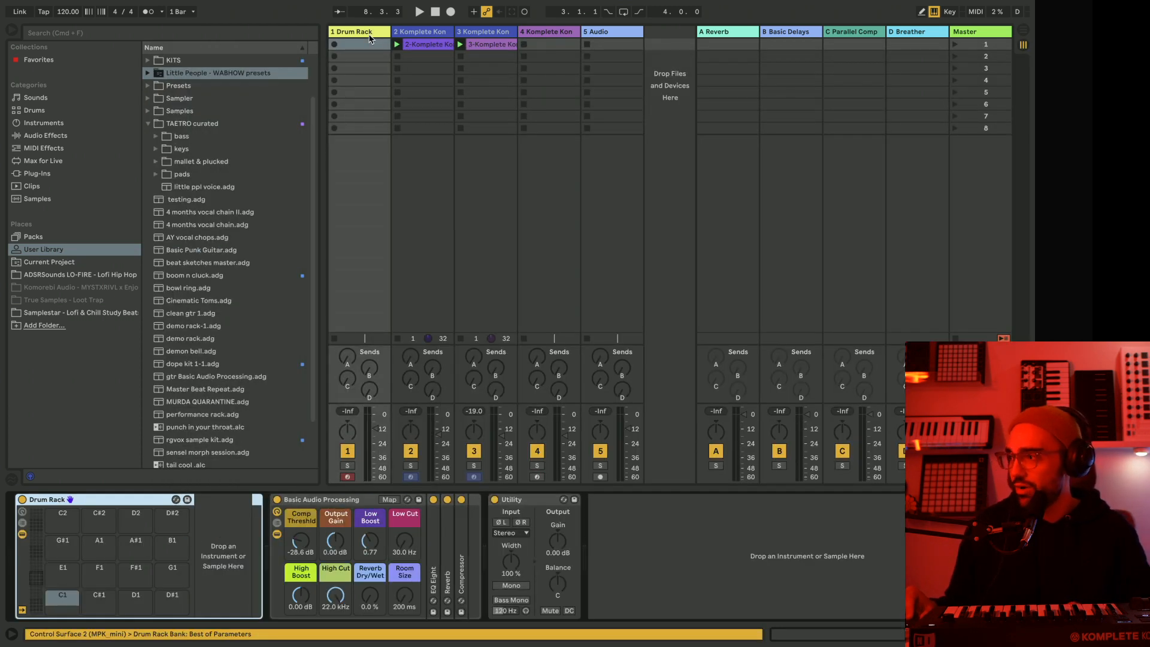
click(111, 276)
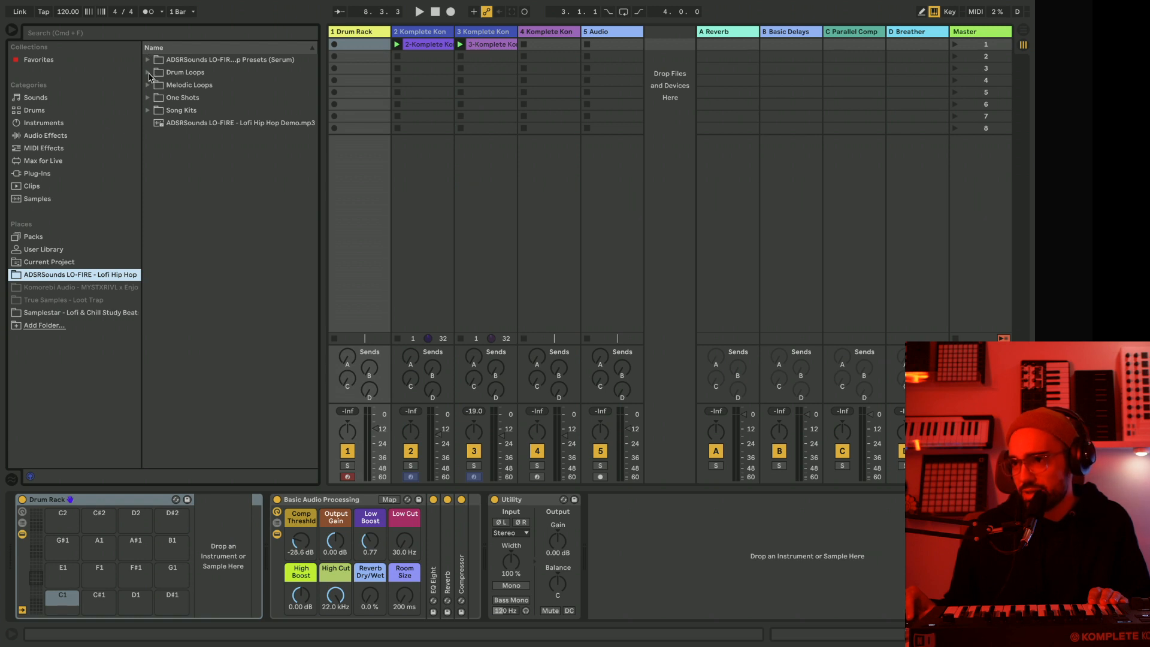
click(148, 98)
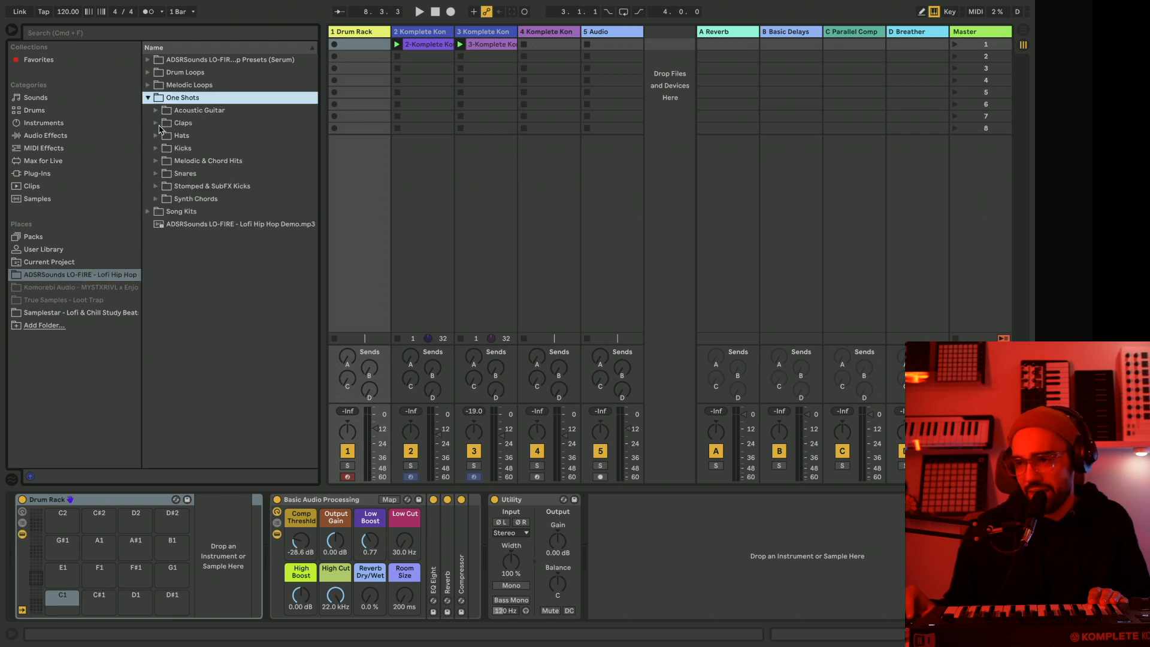
click(157, 149)
Audition several LO-FIRE kick samples and load LO-FIRE 5_Kick onto the Drum Rack's C1 pad.
click(227, 179)
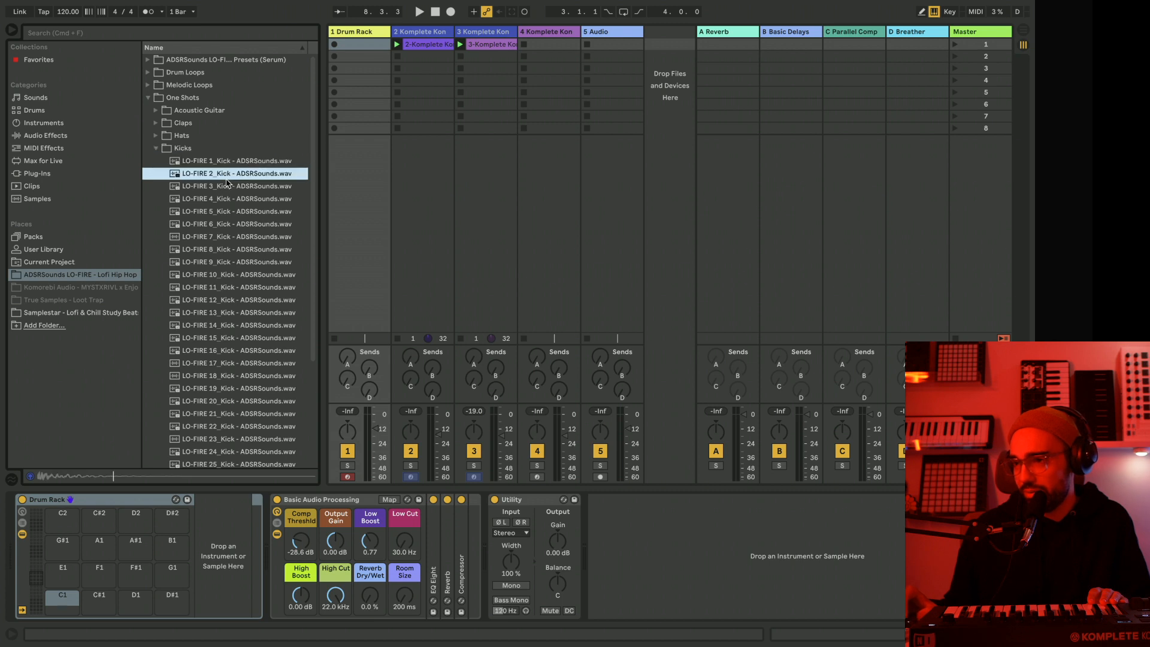
click(222, 214)
click(217, 250)
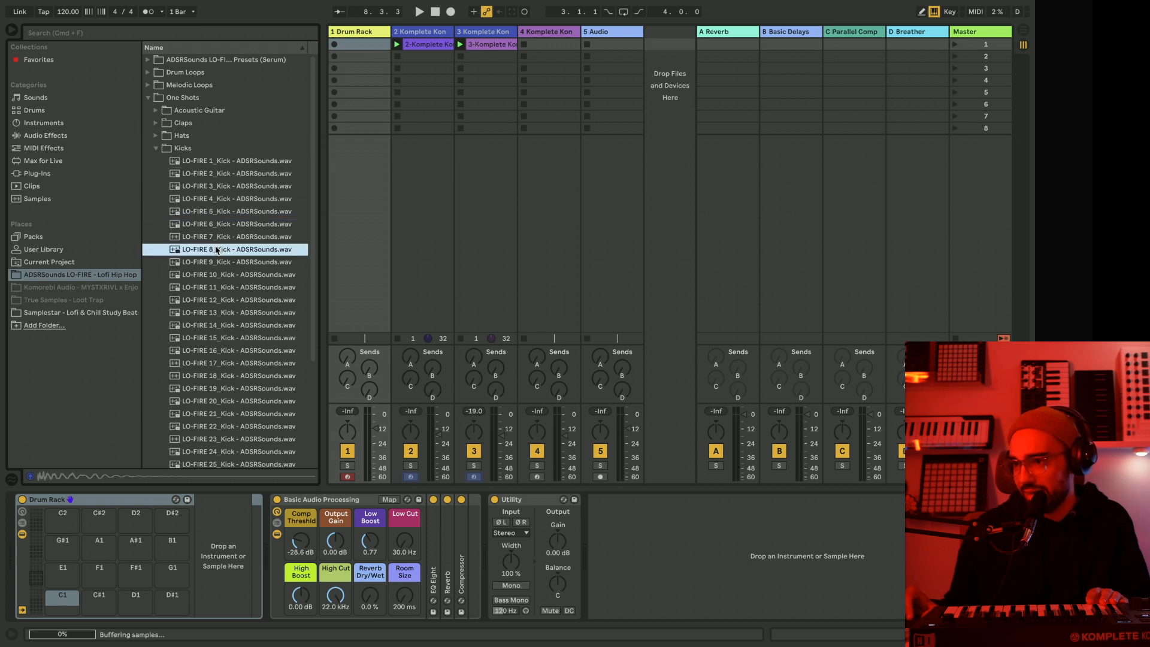
click(206, 218)
drag(203, 217, 71, 601)
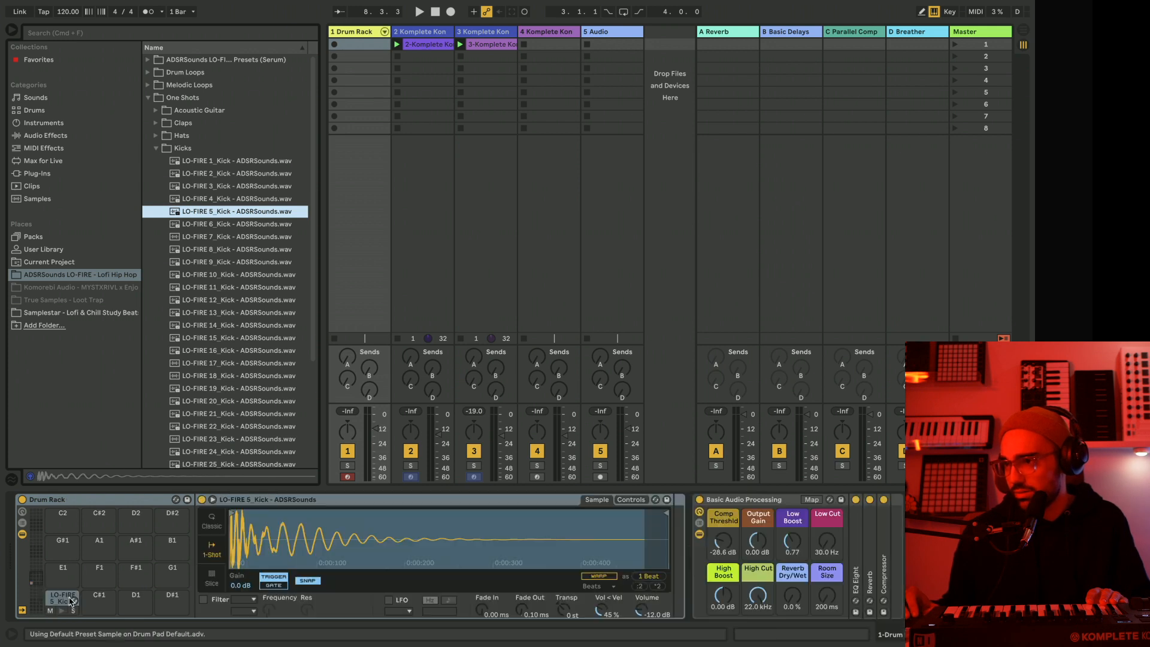
With the clips playing, lower the drum track's volume slightly and replace the C1 pad's sample with LO-FIRE 21_Kick.
key(space)
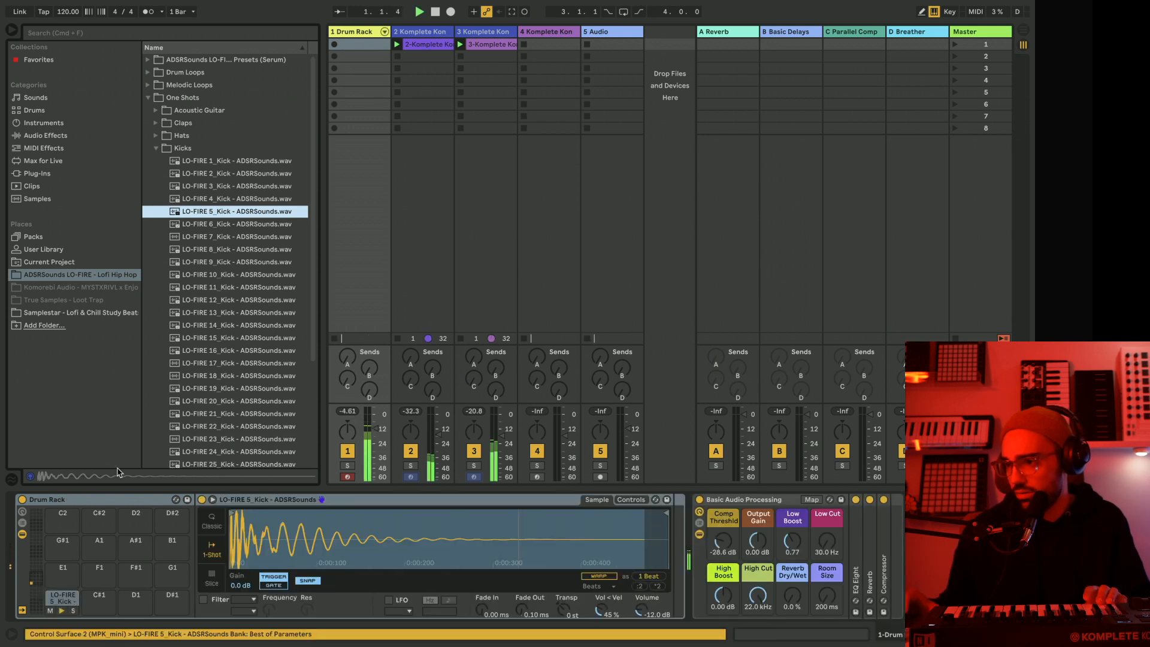
click(222, 363)
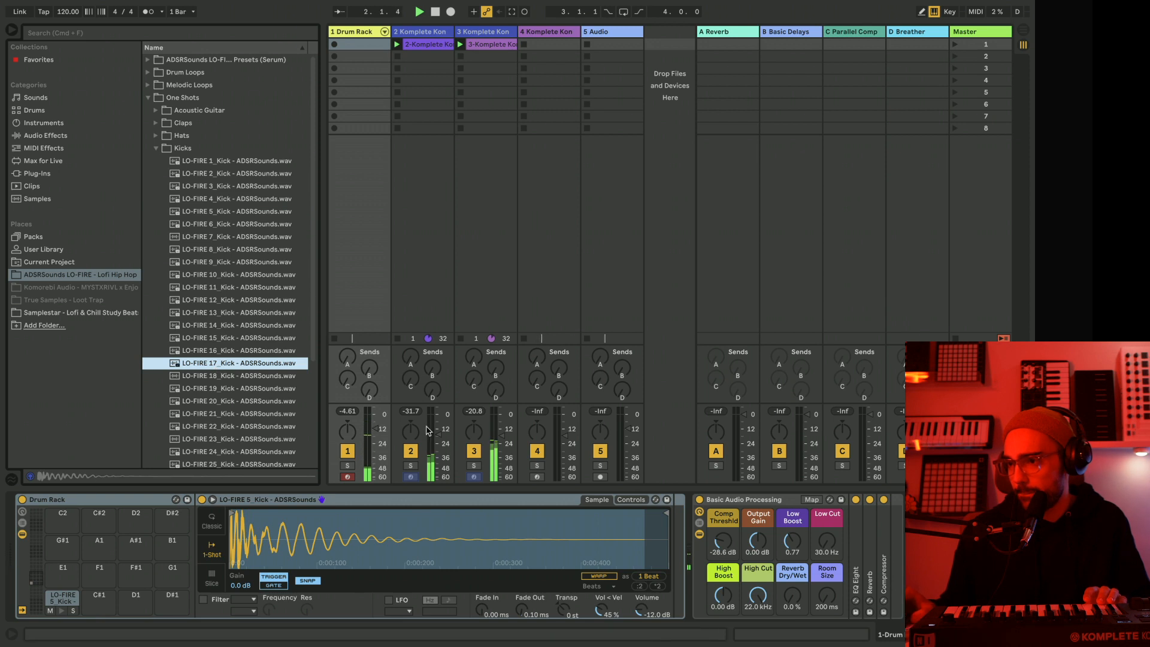
drag(376, 428, 376, 443)
click(233, 419)
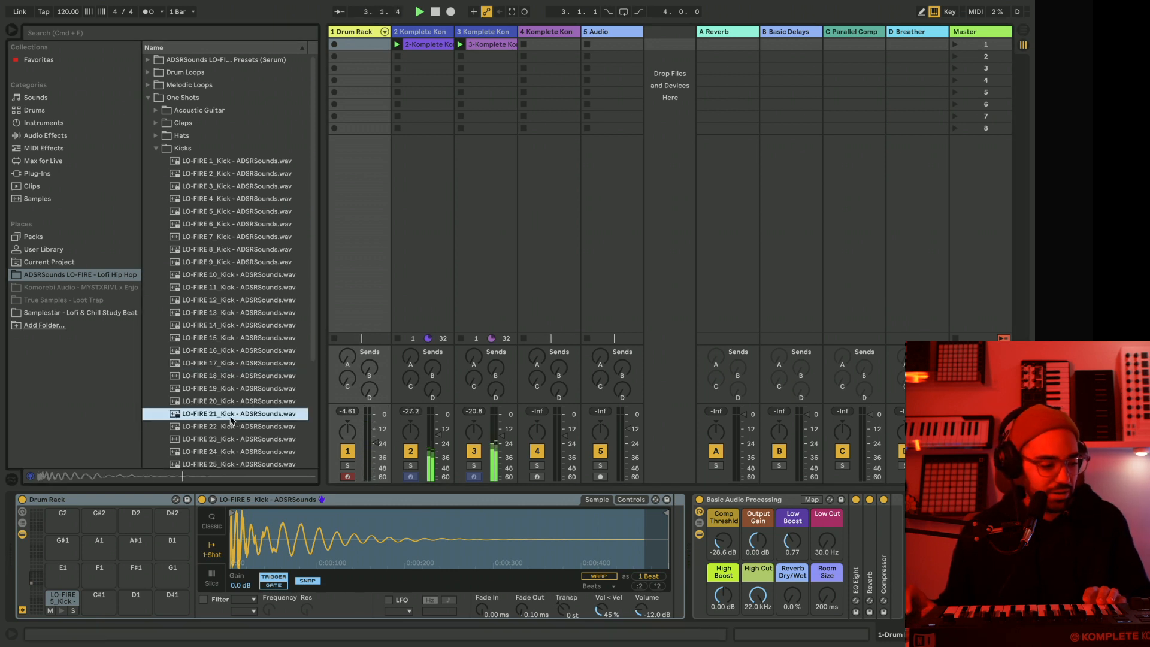
scroll(232, 413, down, 2)
drag(178, 408, 62, 593)
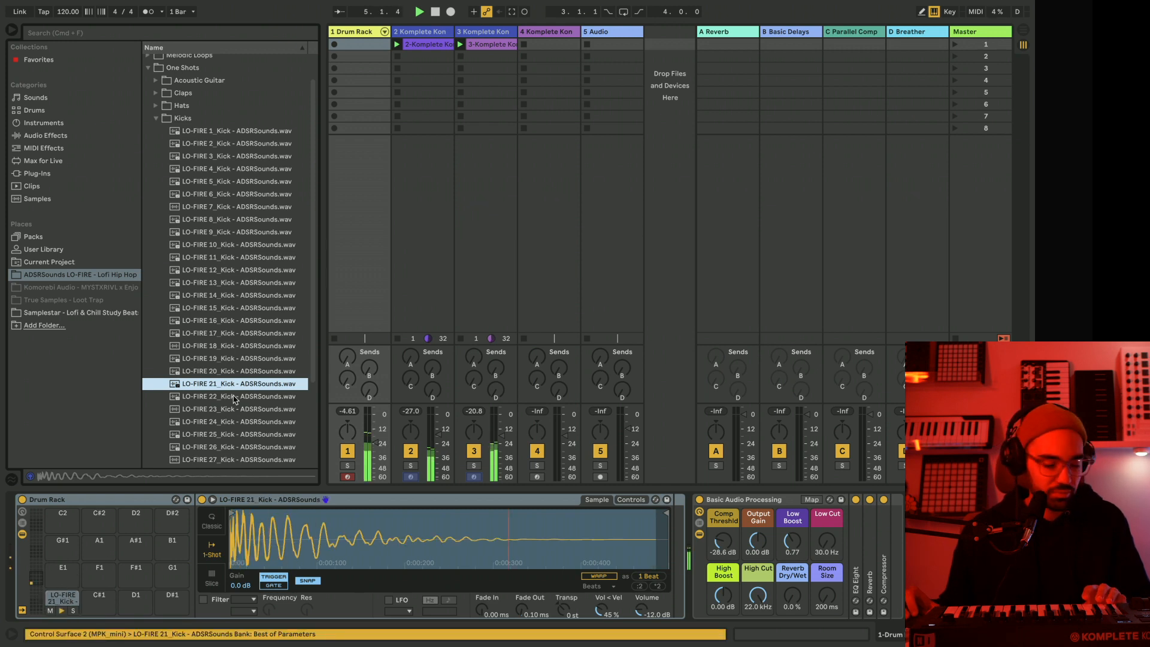
Audition LO-FIRE 24_Kick and load it onto the Drum Rack's C#1 pad.
click(240, 423)
scroll(230, 409, down, 3)
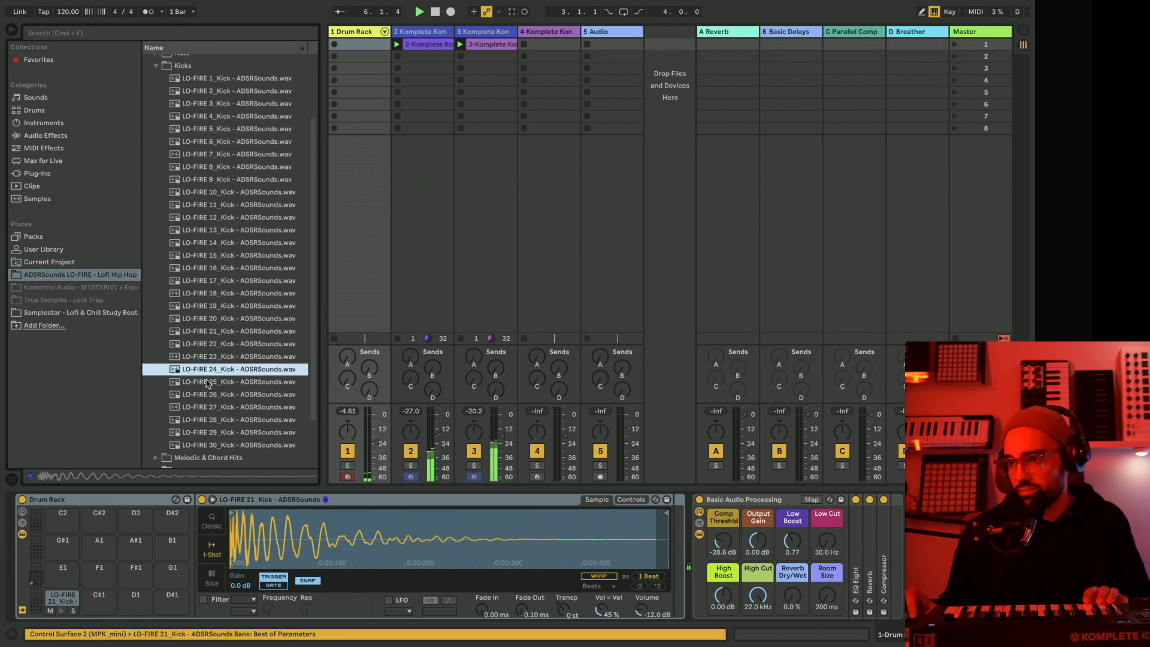
drag(204, 372, 101, 598)
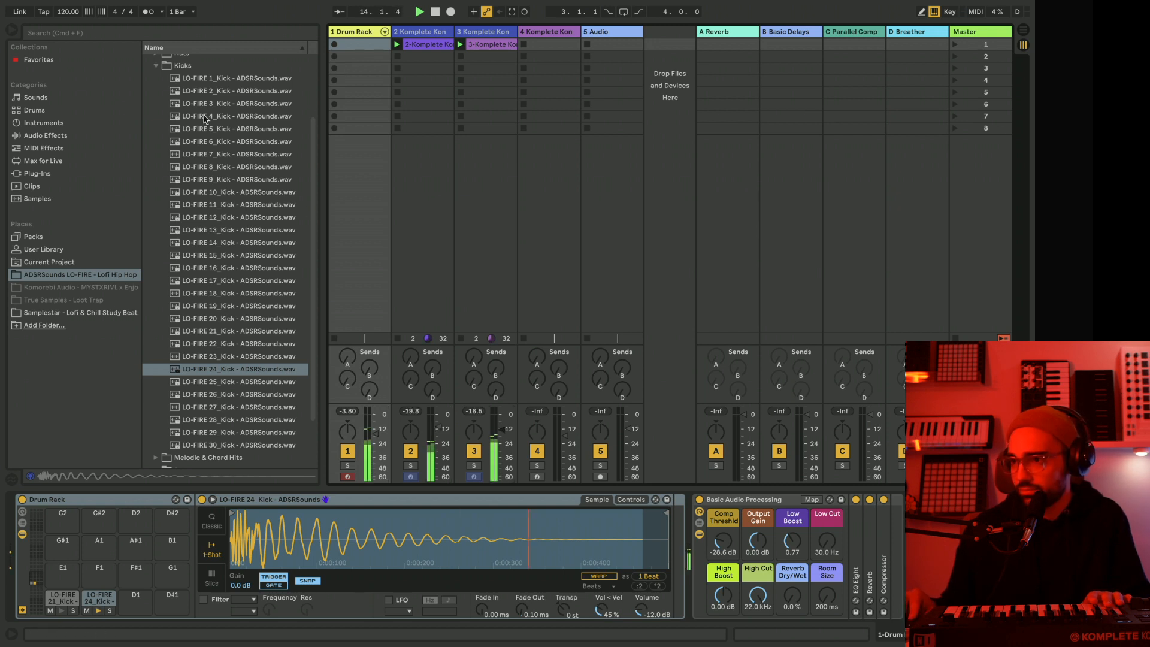
Audition samples from the Snares folder and load LO-FIRE 9_Snare onto the Drum Rack's D1 pad.
click(158, 67)
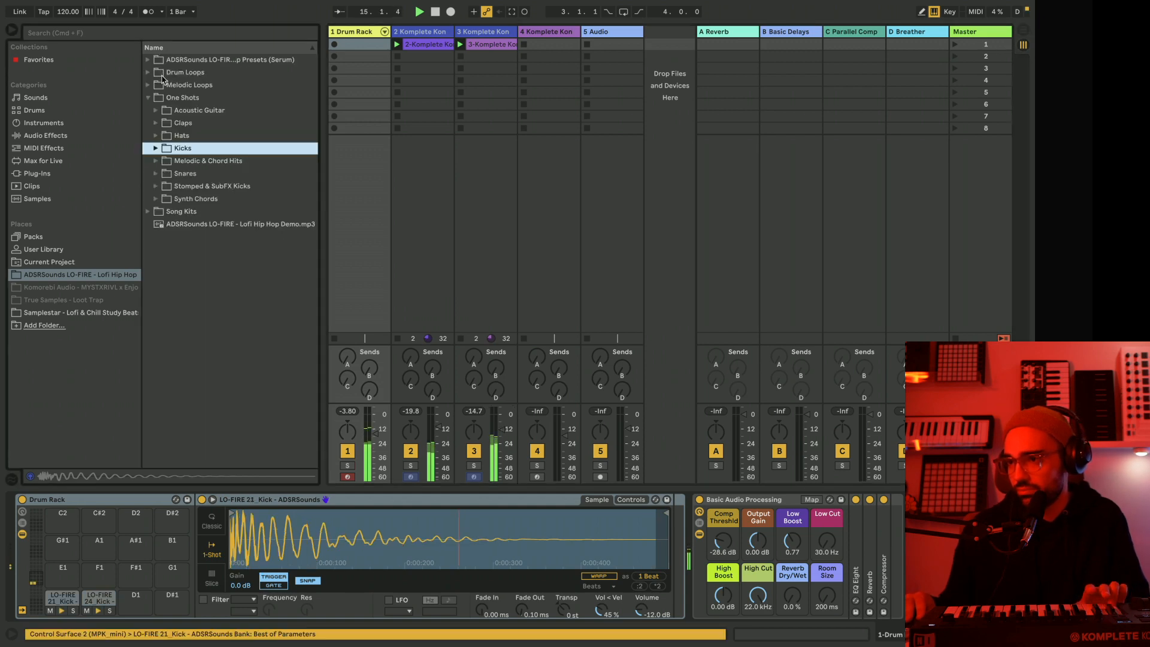
click(156, 175)
click(218, 212)
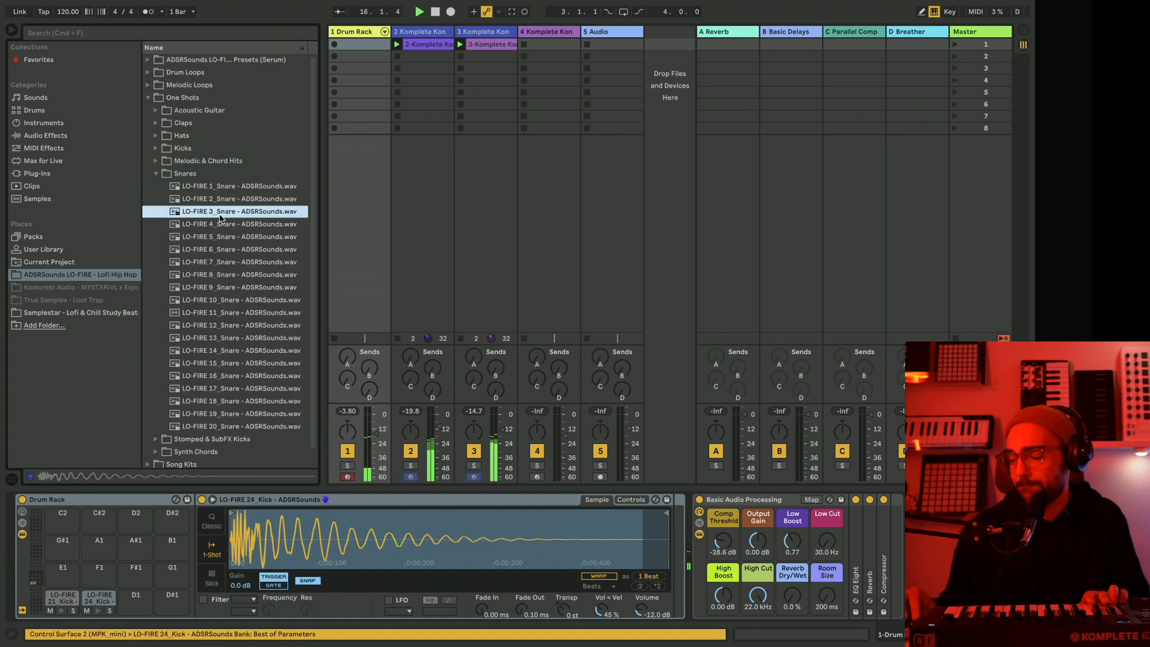
click(245, 326)
click(246, 376)
click(234, 427)
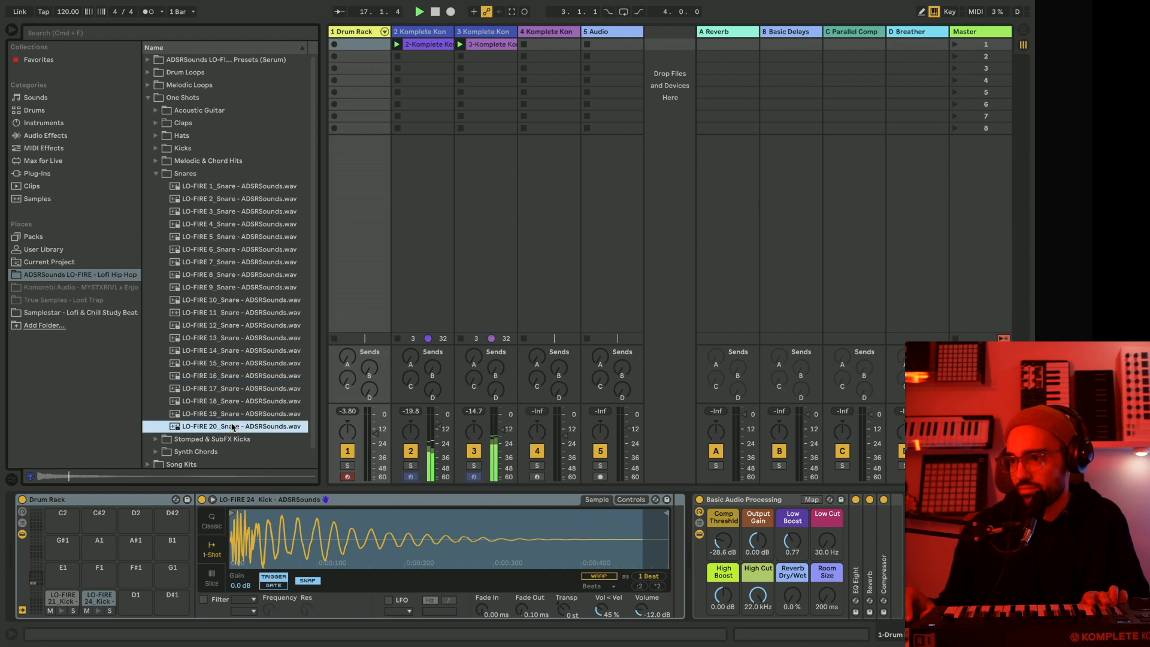
click(233, 415)
click(225, 427)
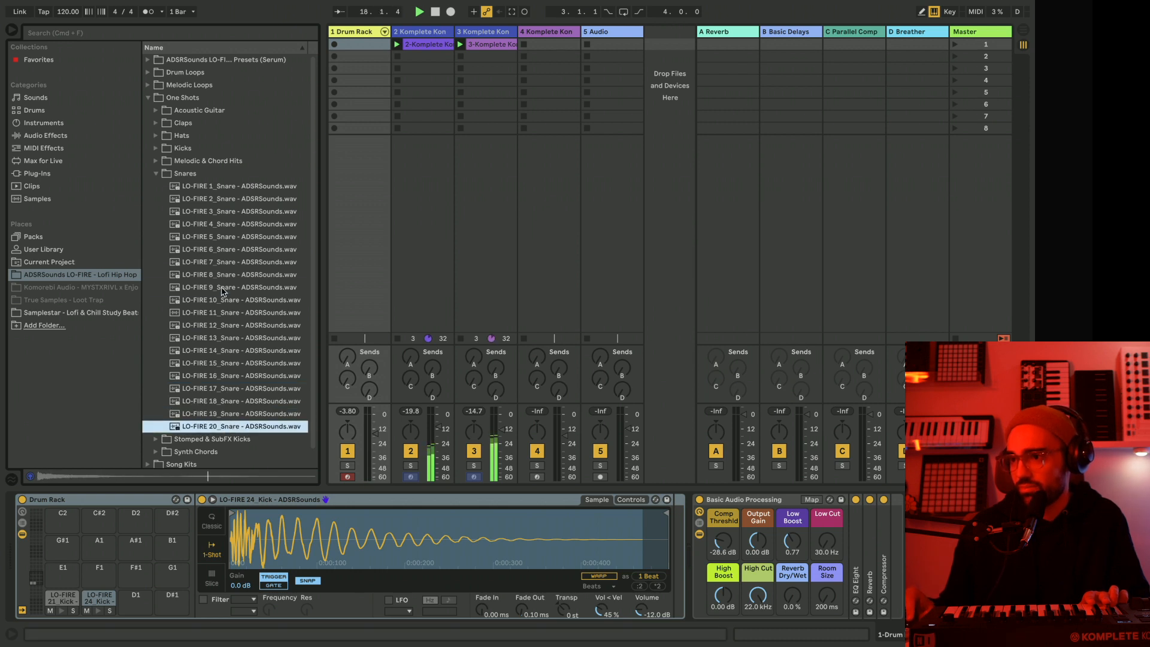
click(225, 288)
scroll(217, 286, down, 1)
drag(216, 282, 133, 601)
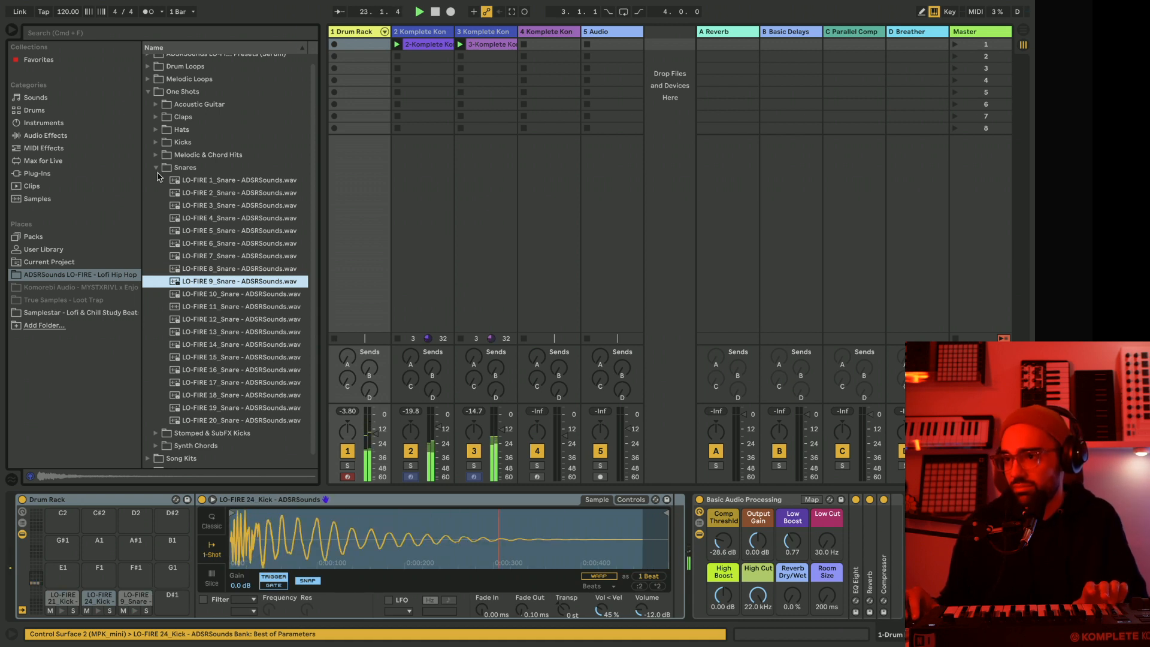
Audition samples from the Claps folder and load LO-FIRE 19_Clap onto the Drum Rack's D#1 pad.
click(159, 119)
click(227, 250)
right_click(229, 351)
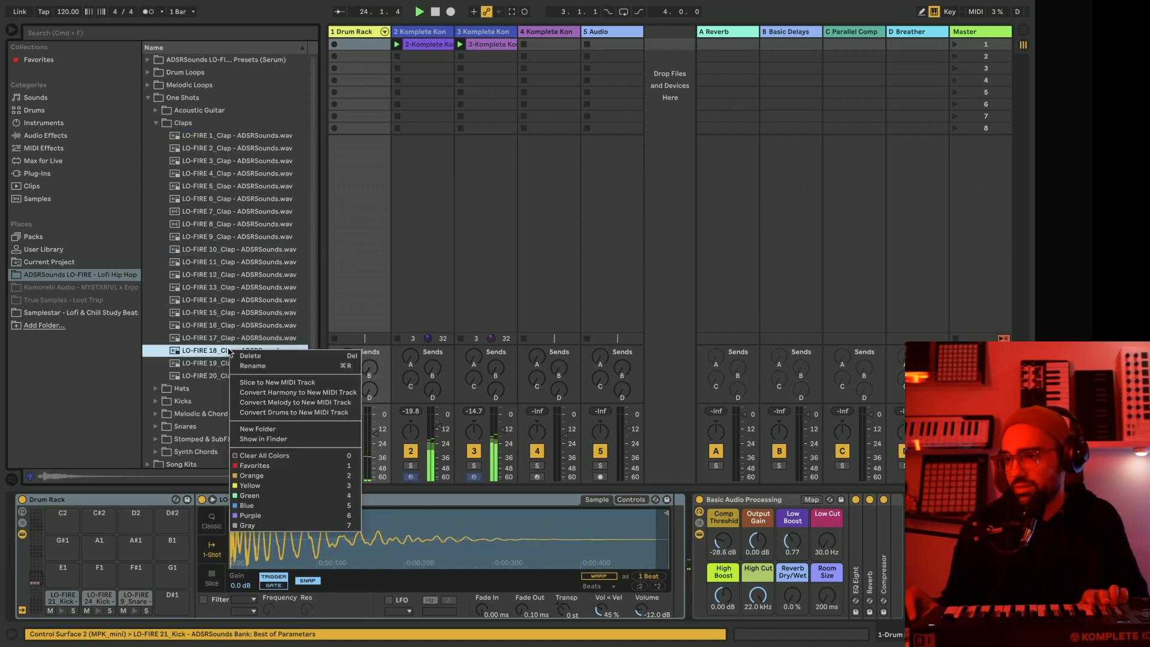
click(192, 346)
click(210, 365)
click(210, 376)
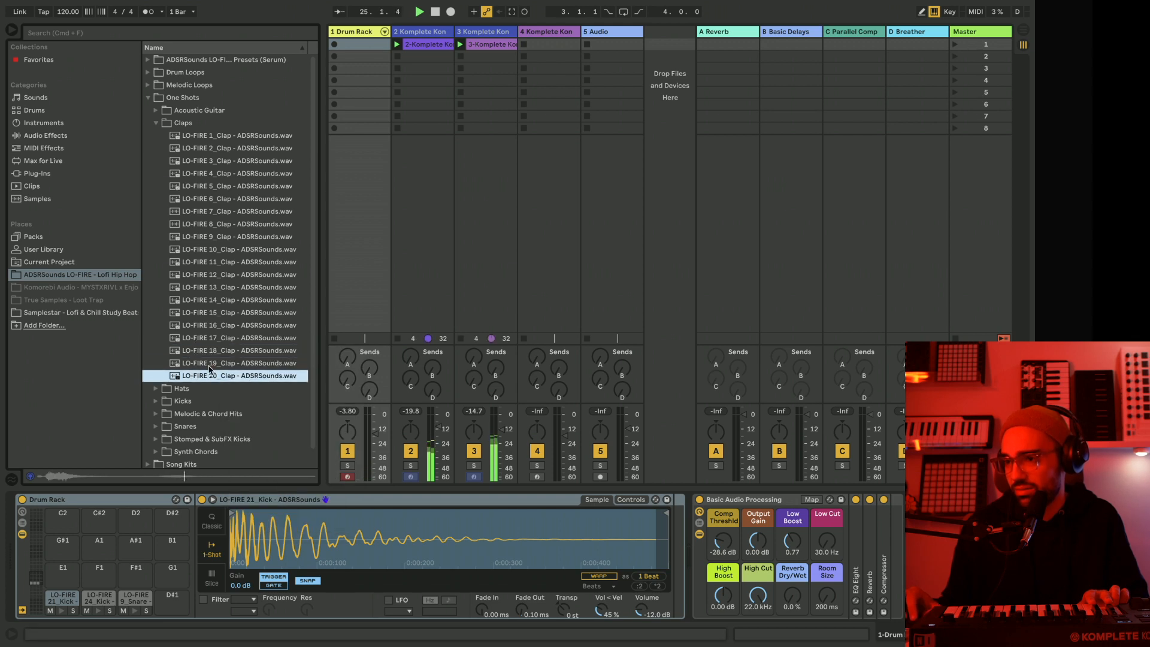
drag(209, 363, 178, 594)
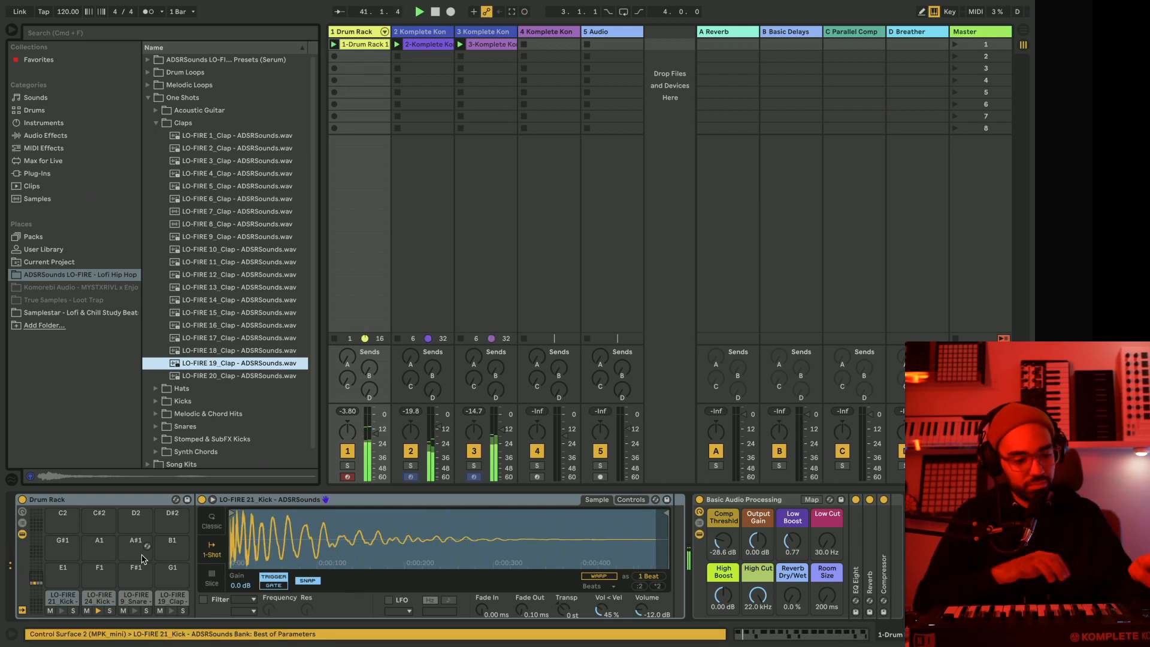
Delete the drum track's existing clip and record a new pattern of the two kicks in its first slot.
click(366, 45)
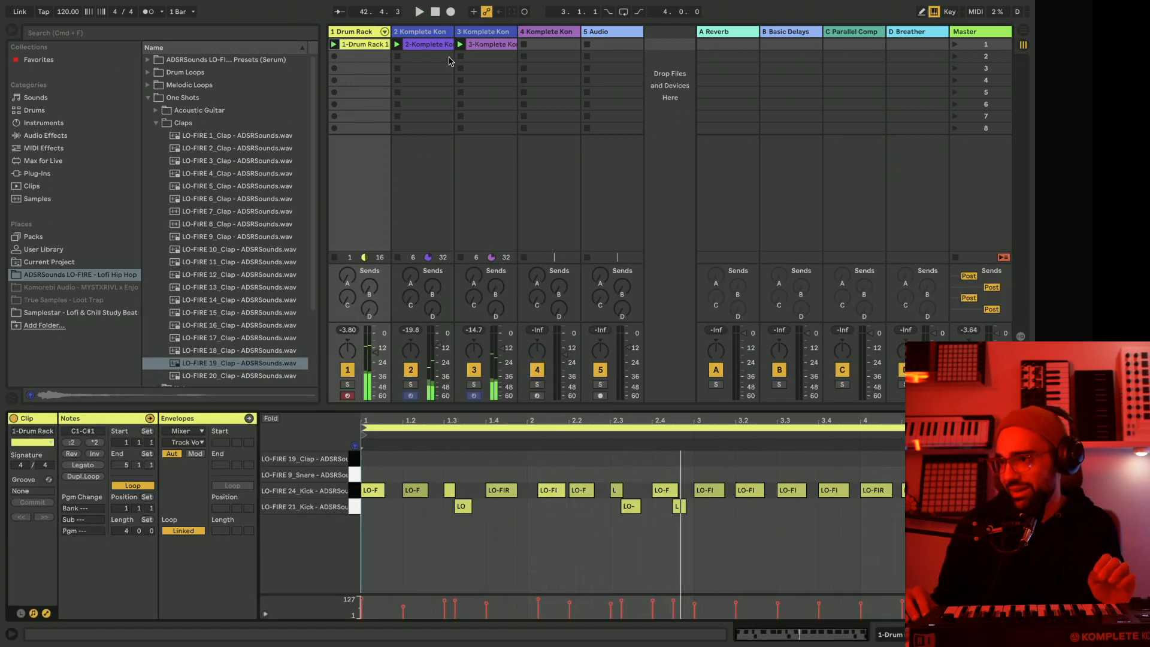
click(376, 47)
key(Delete)
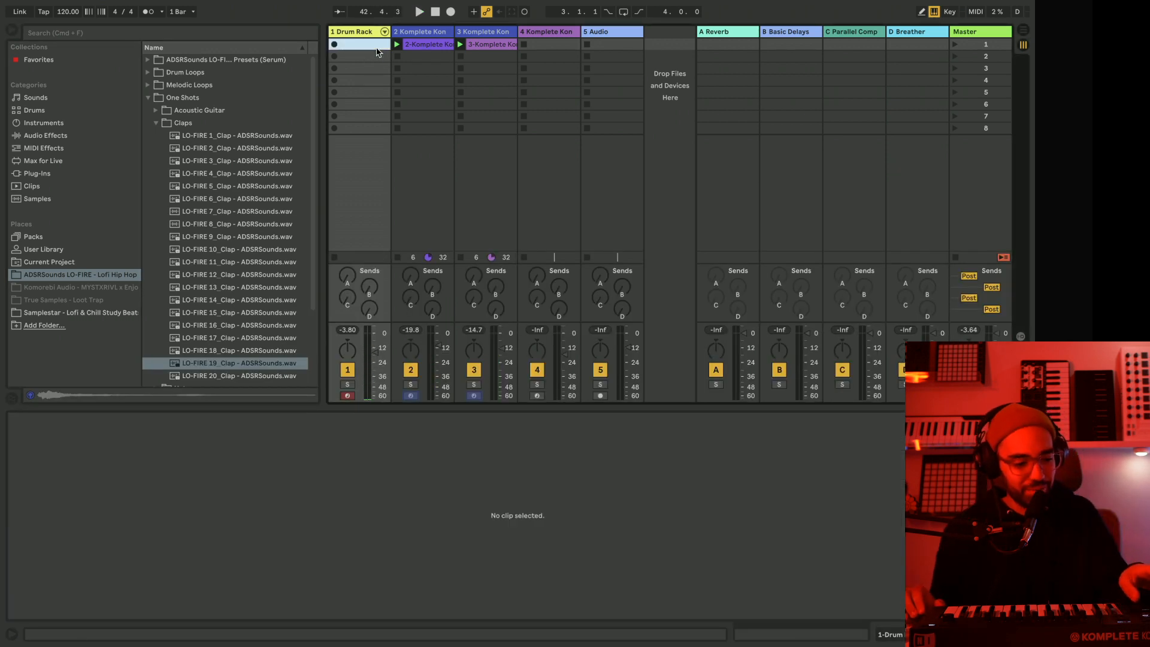
key(Return)
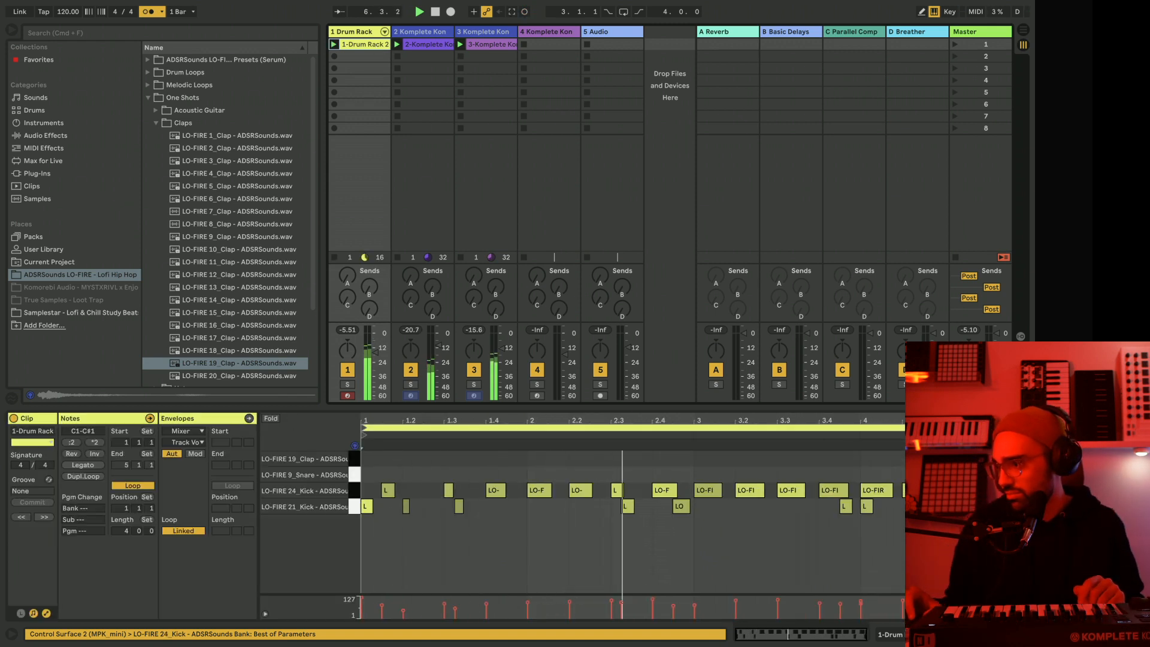
Delete the C1 kick note at 4.4.3 from the new drum clip and turn off the metronome.
click(1014, 507)
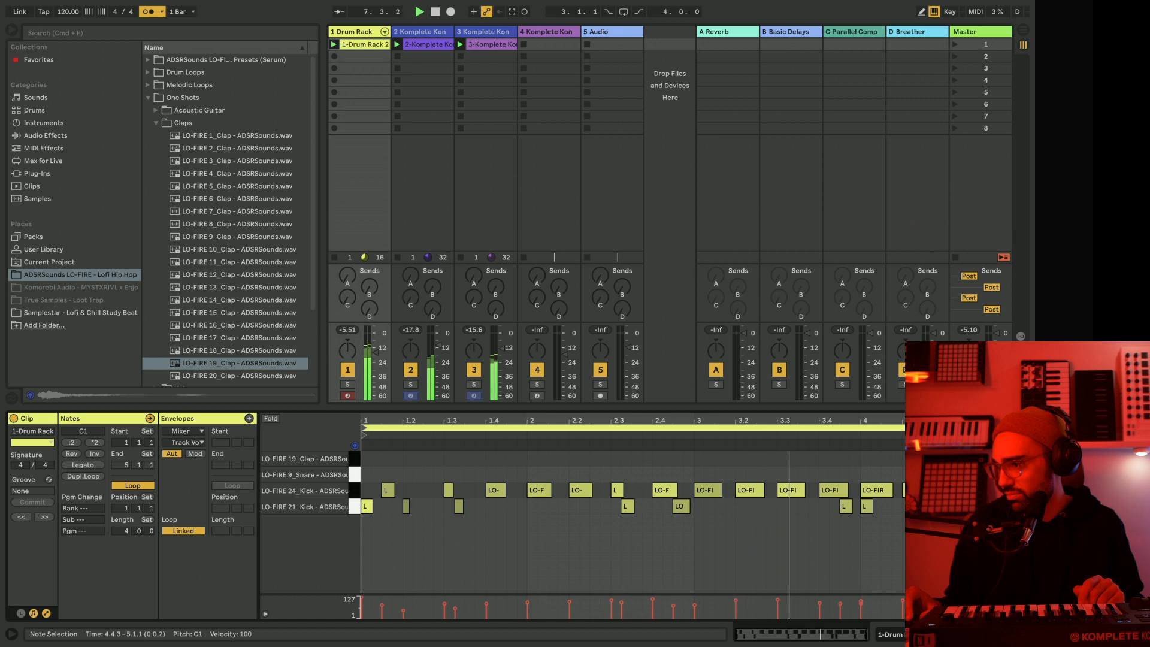
key(Delete)
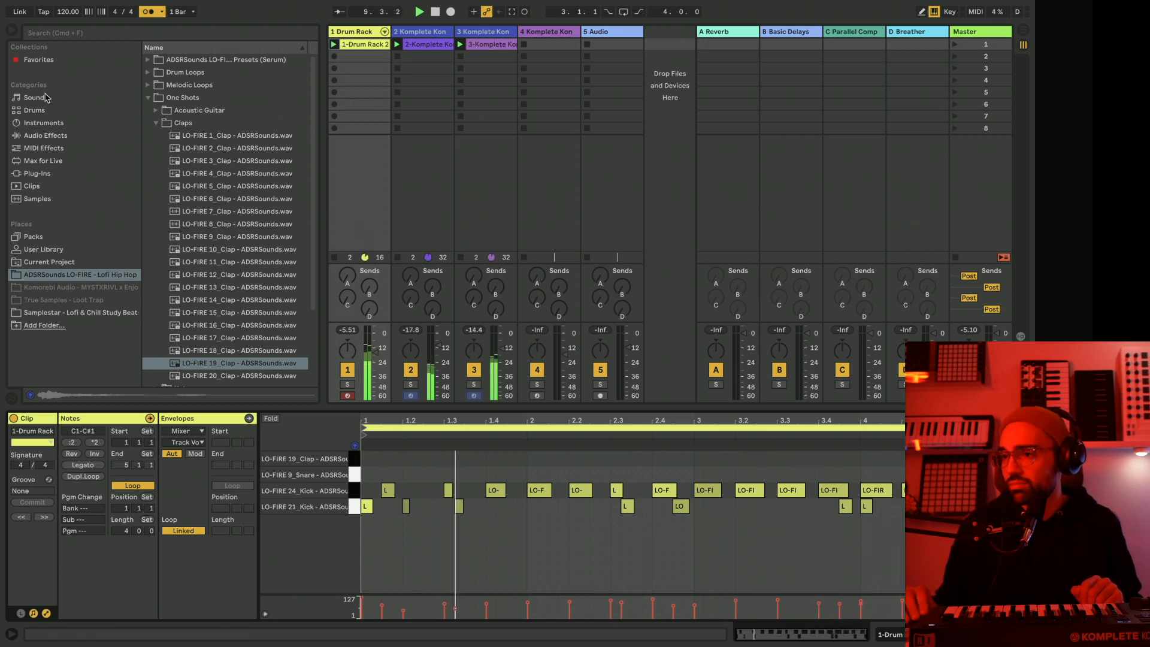
click(148, 12)
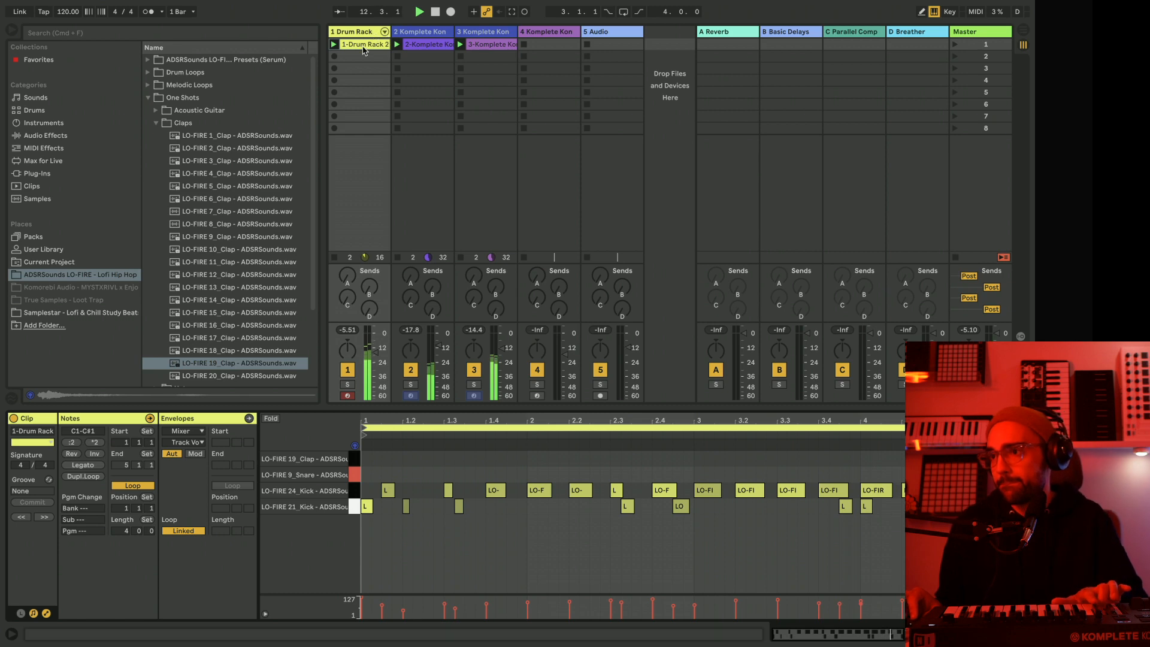
Show the drum track's devices and browse to the Hats folder within the LO-FIRE One Shots, keeping the Claps and Snares folders collapsed.
double_click(352, 33)
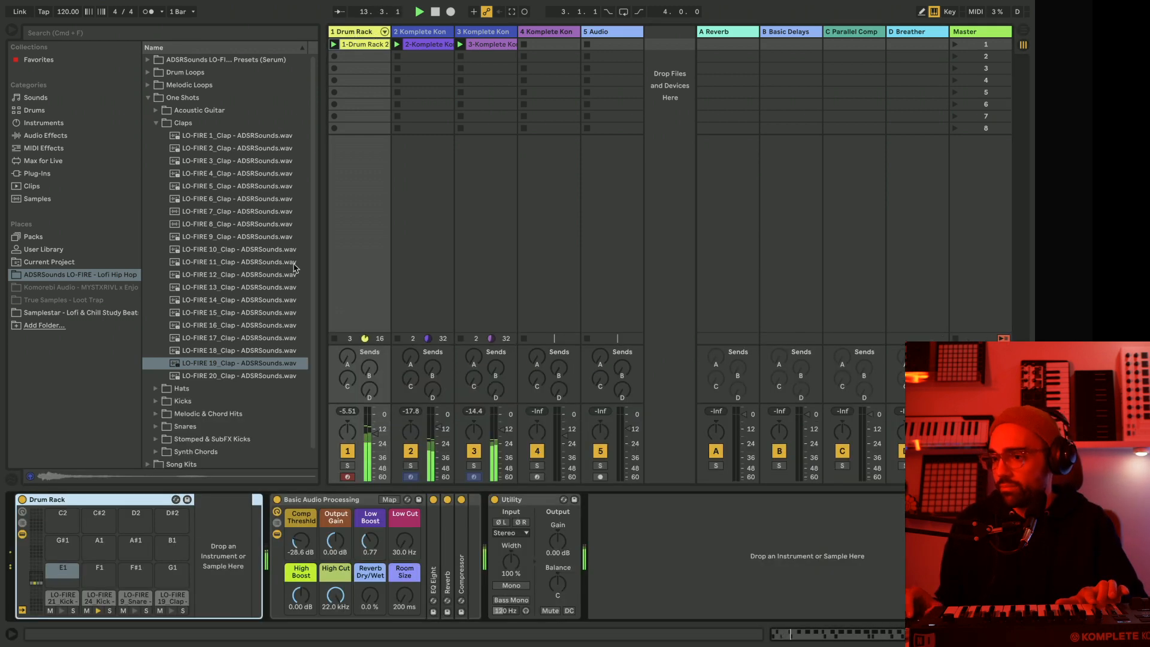
click(147, 98)
click(148, 98)
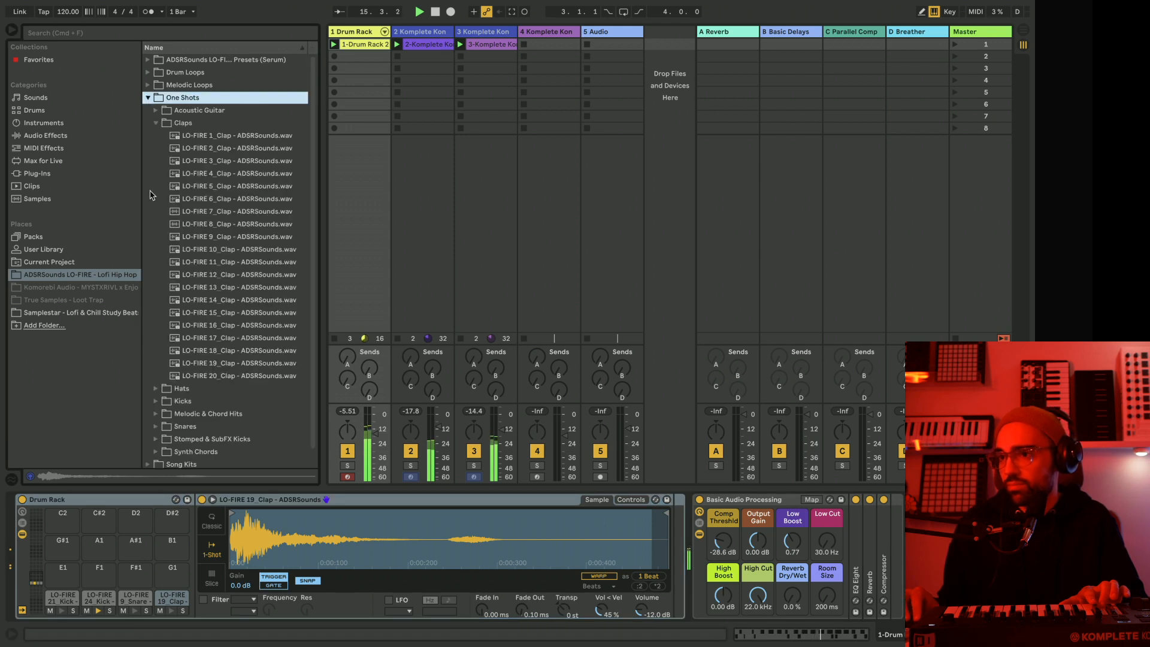
click(156, 124)
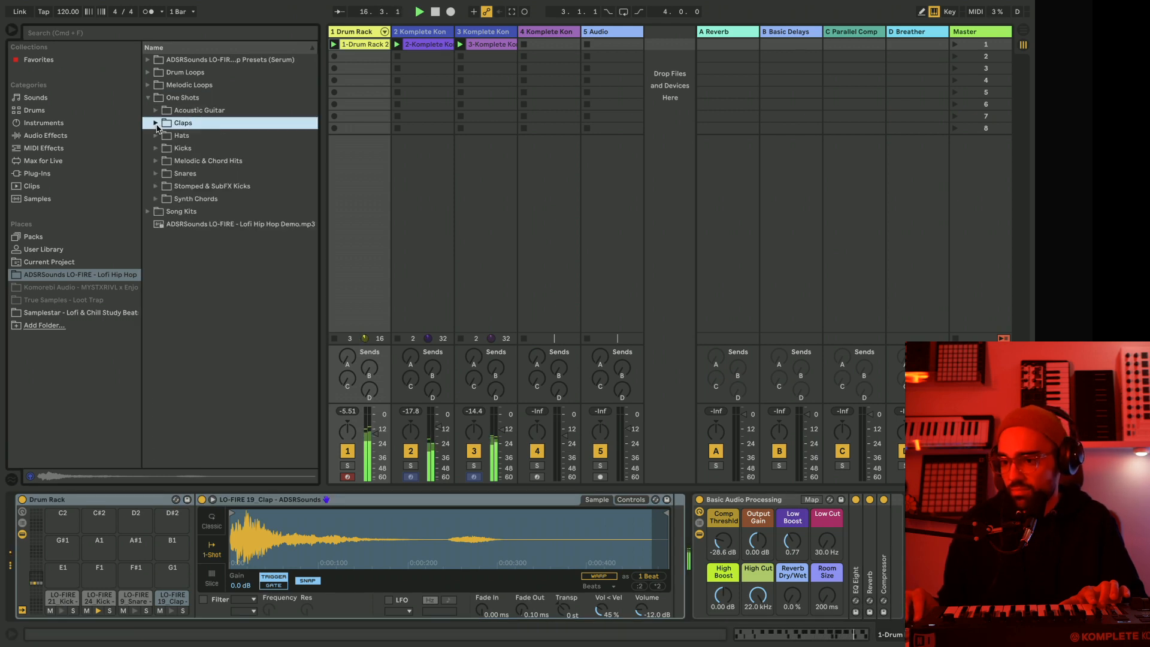
click(157, 175)
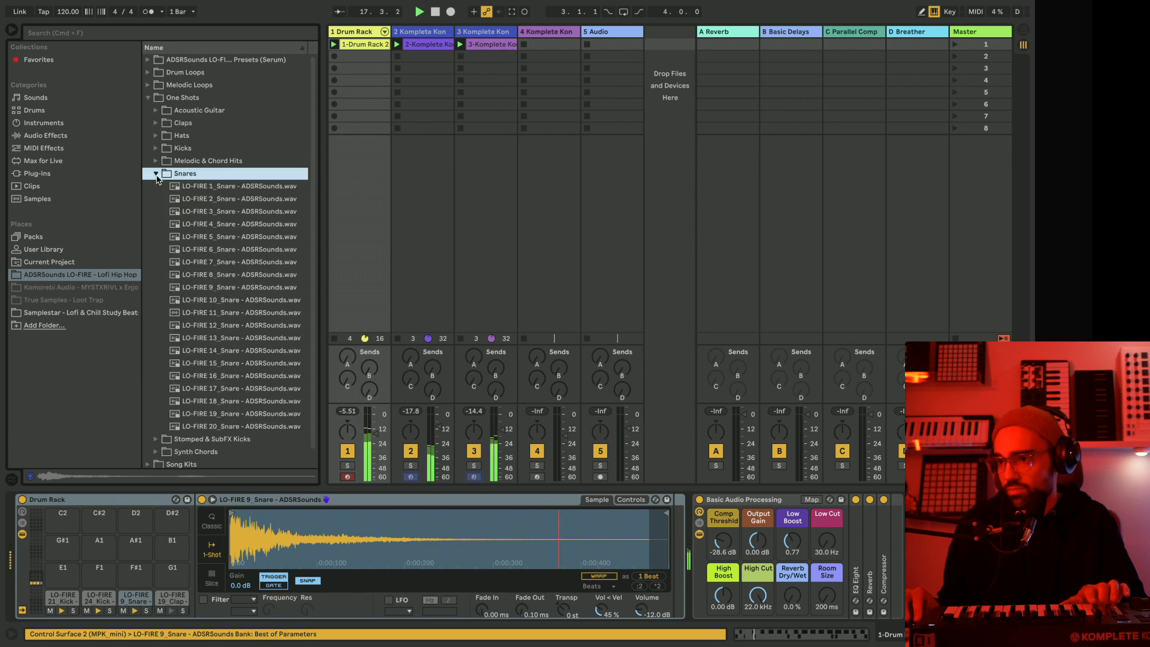
click(156, 174)
click(157, 137)
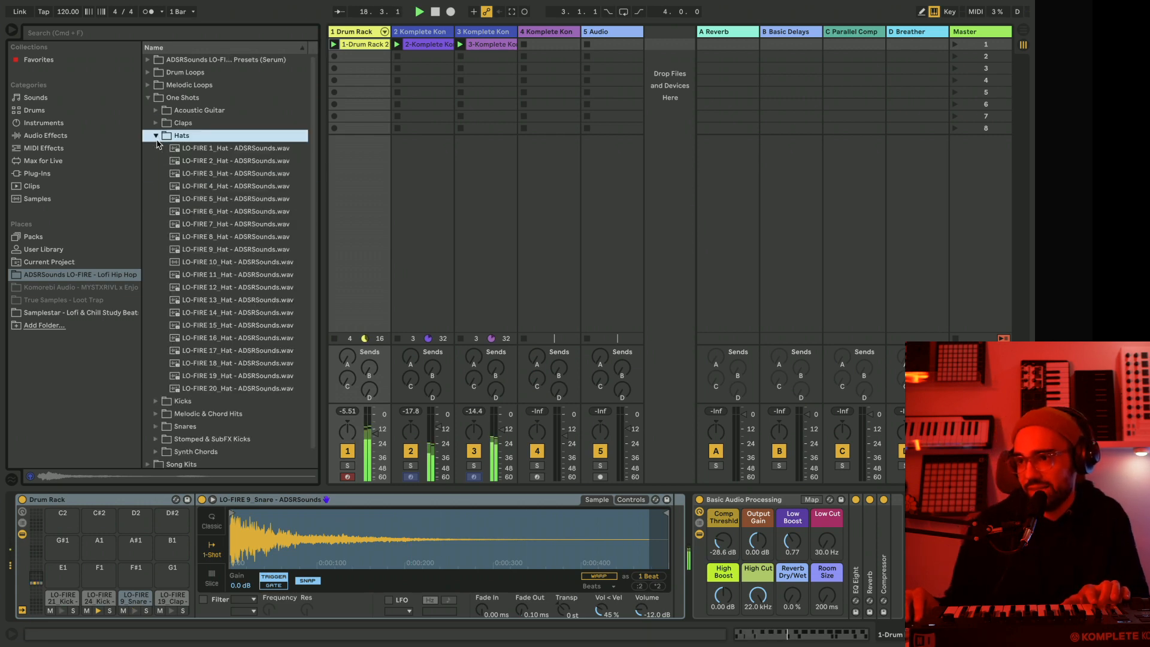
Audition samples from the Hats folder and load LO-FIRE 2_Hat onto the Drum Rack's F1 pad.
click(231, 262)
click(228, 351)
click(225, 363)
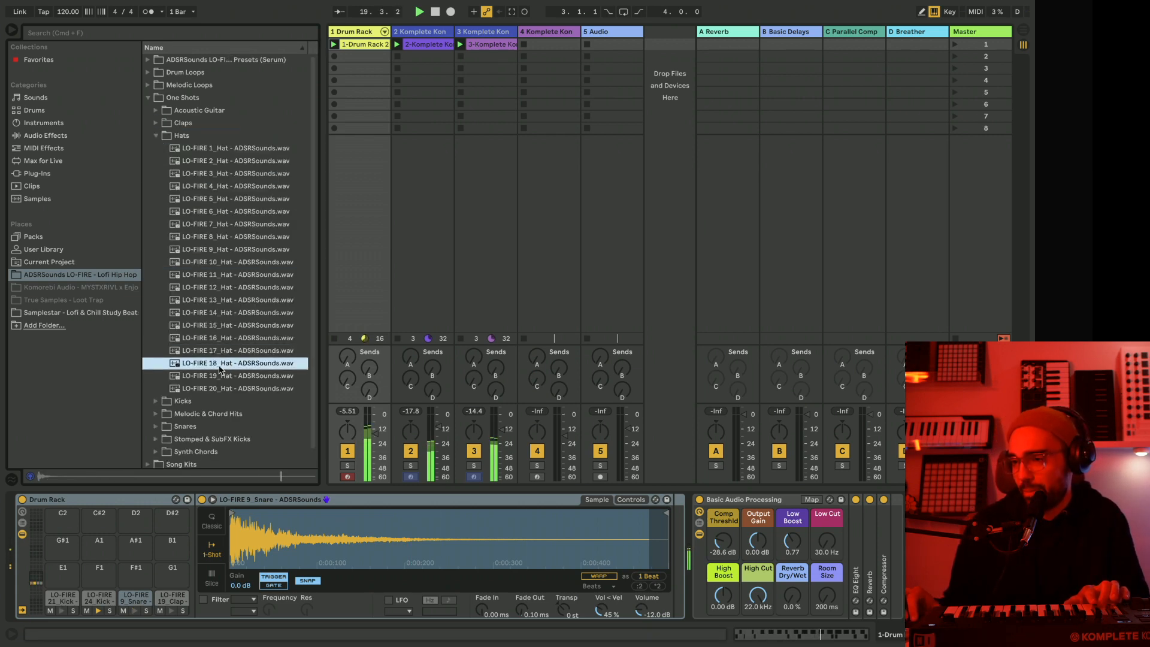
click(221, 388)
click(227, 250)
click(202, 173)
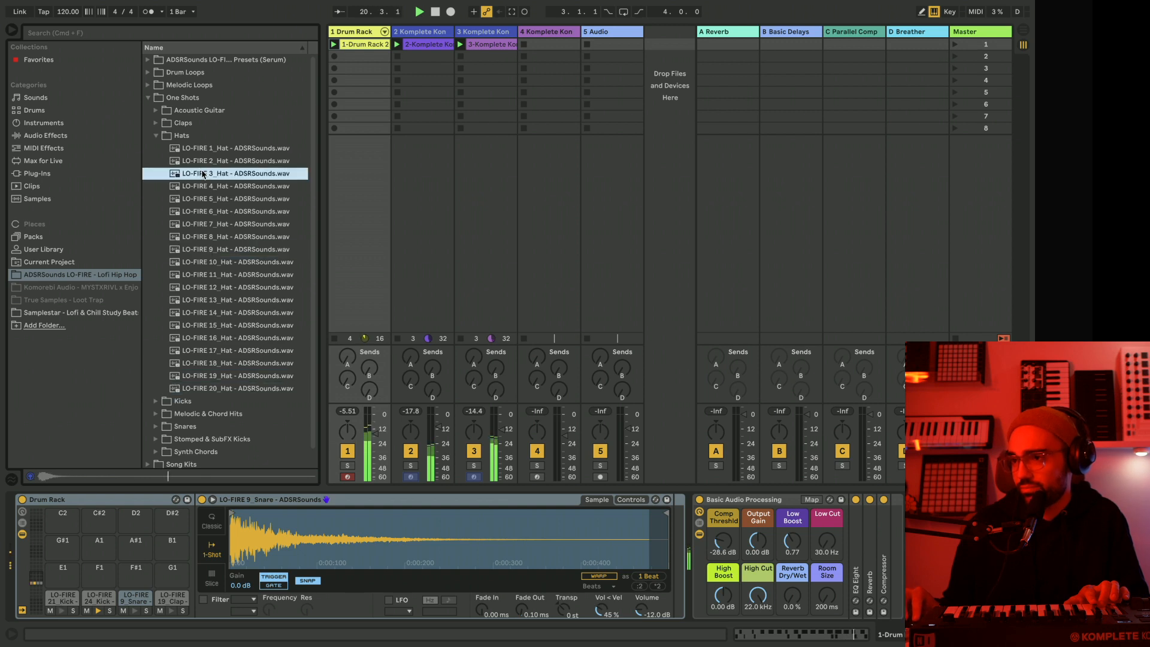
click(200, 161)
click(197, 149)
drag(190, 159, 99, 573)
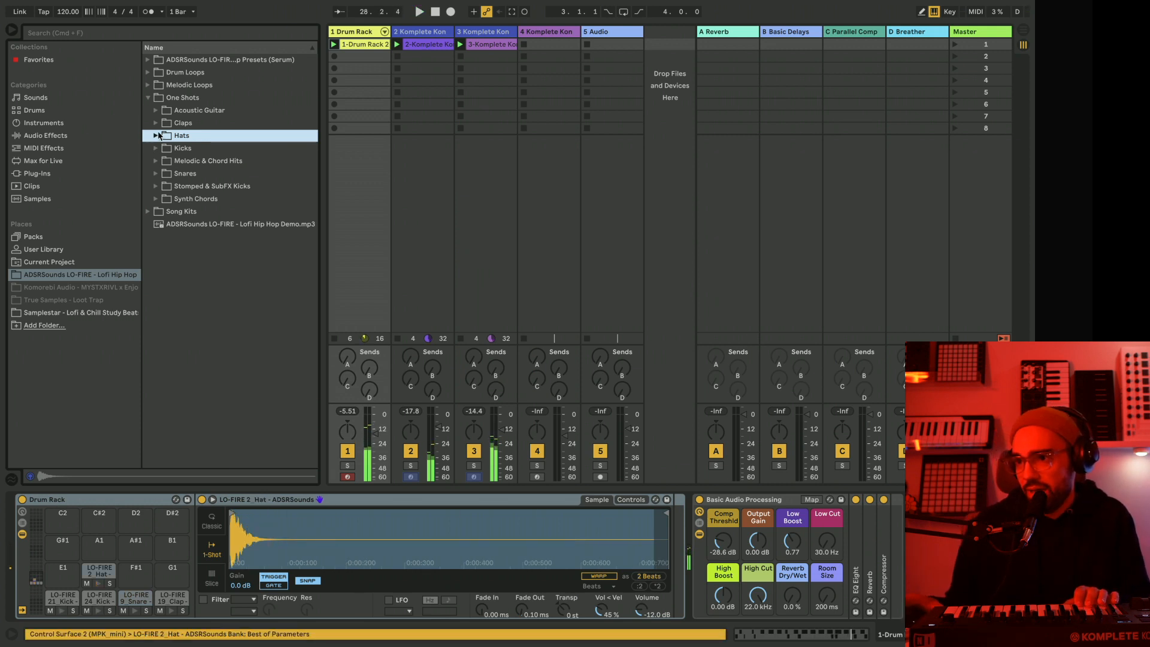
Add an Arpeggiator with a 1/16 rate to the F1 hat pad and copy that pad to F#1.
click(53, 135)
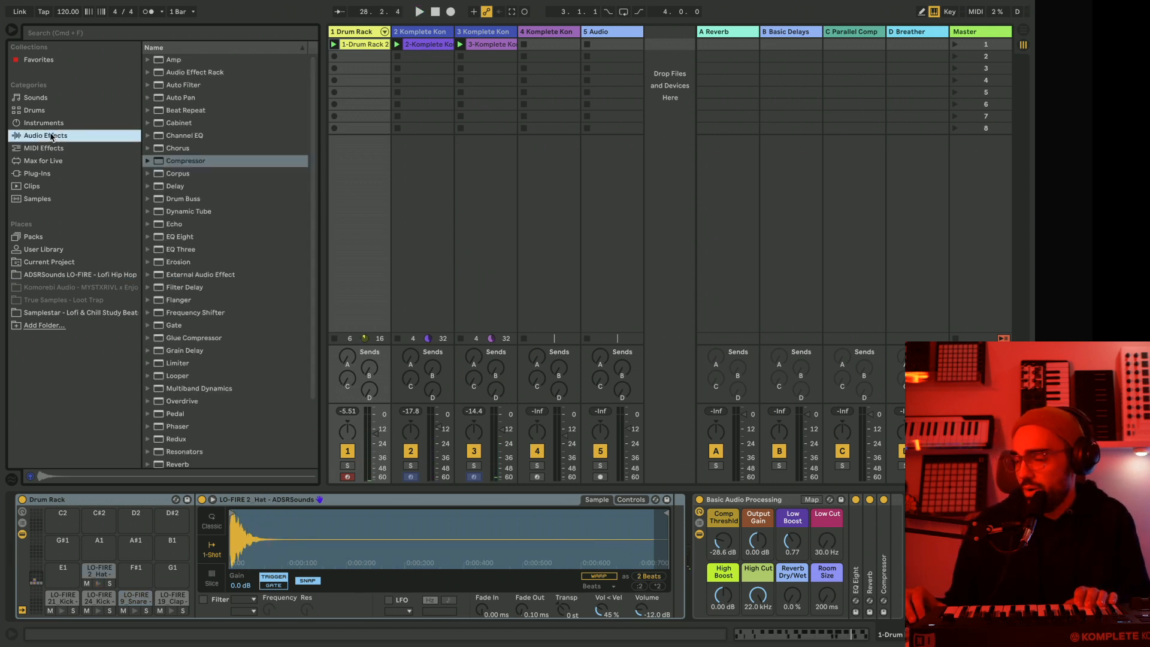
click(43, 151)
click(180, 60)
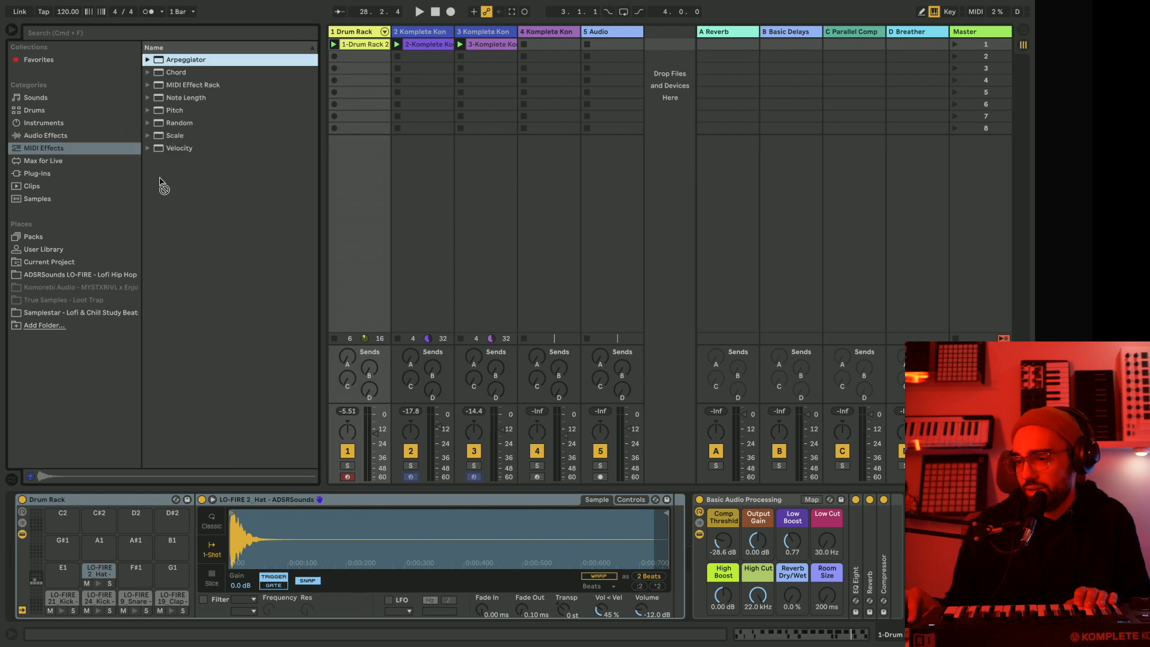
drag(98, 574, 99, 575)
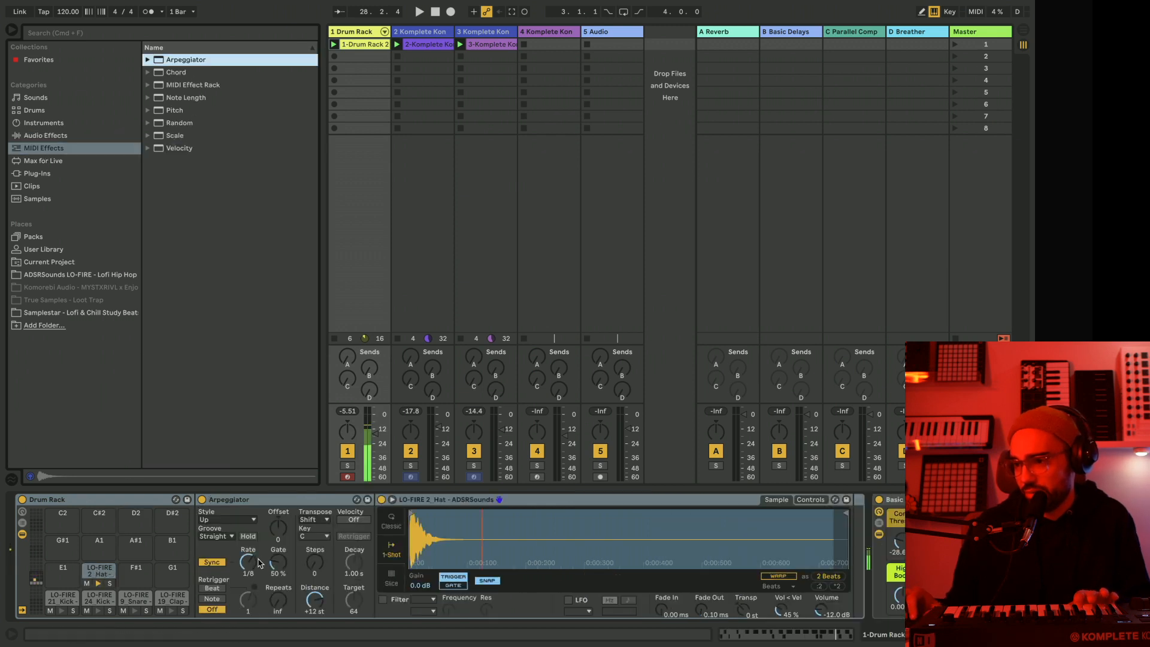
key(space)
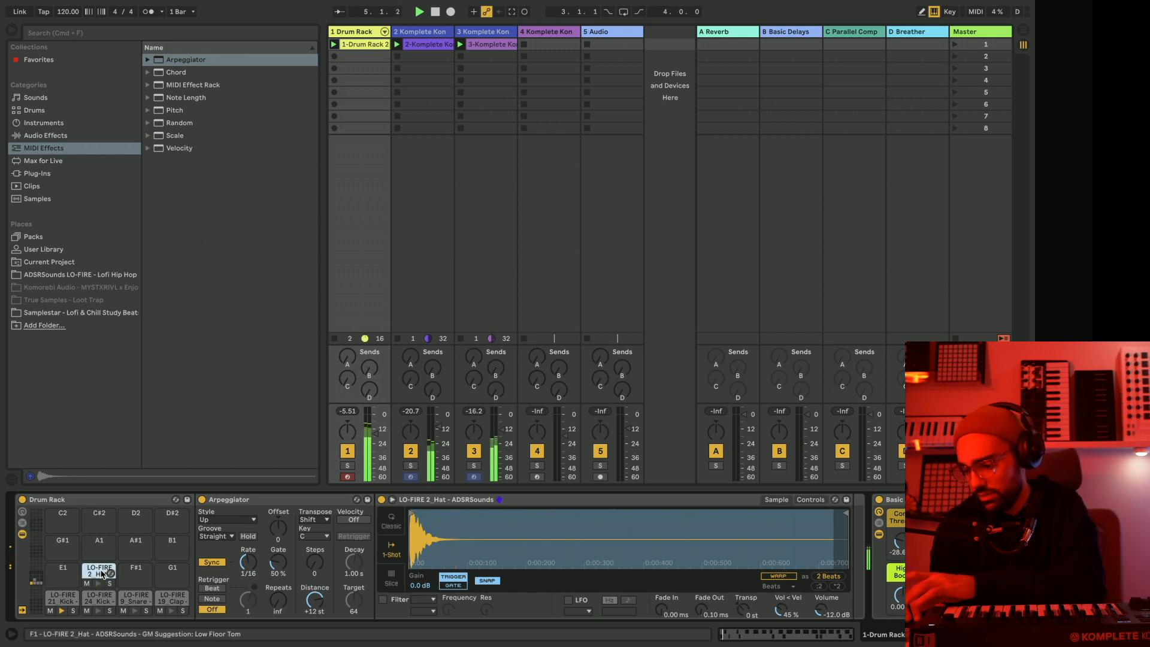
drag(106, 576, 136, 572)
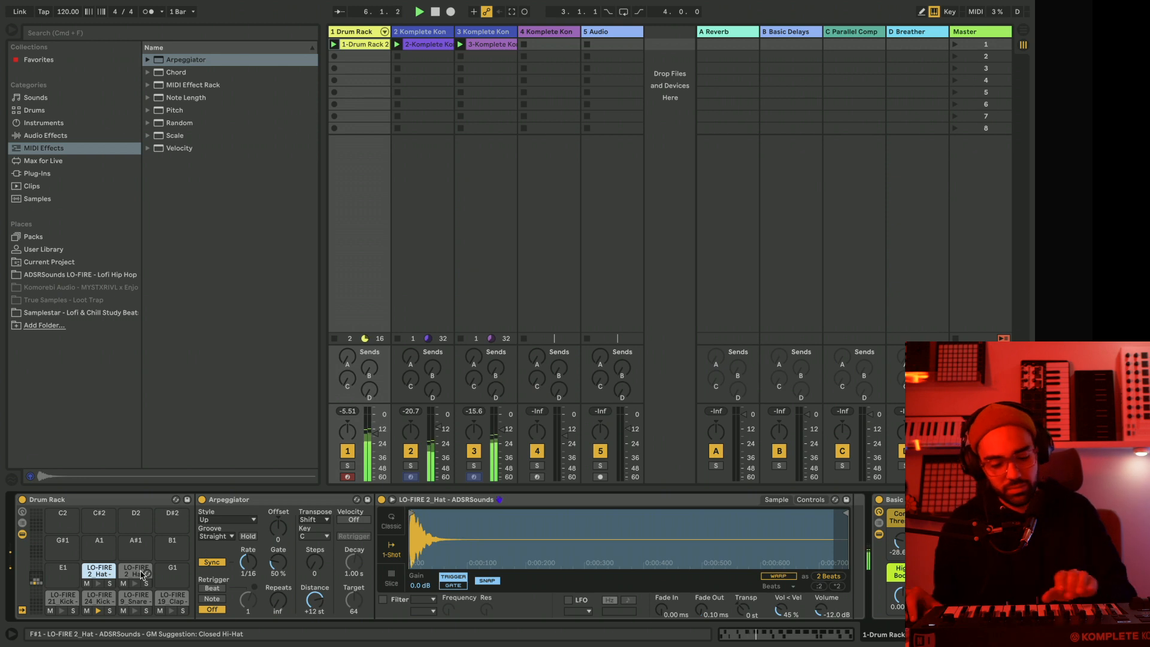
click(232, 575)
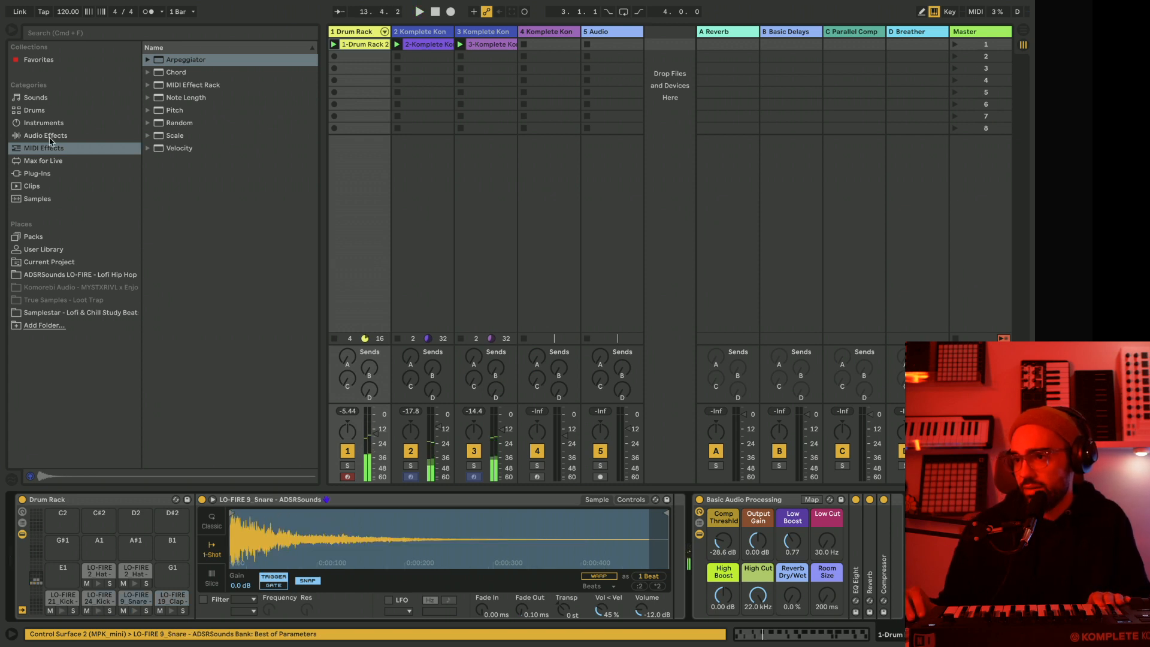
Add a Reverb to the D1 snare pad with a 5.96 s decay time and only the low cut enabled, at 3.61 kHz.
click(126, 137)
drag(183, 464, 133, 603)
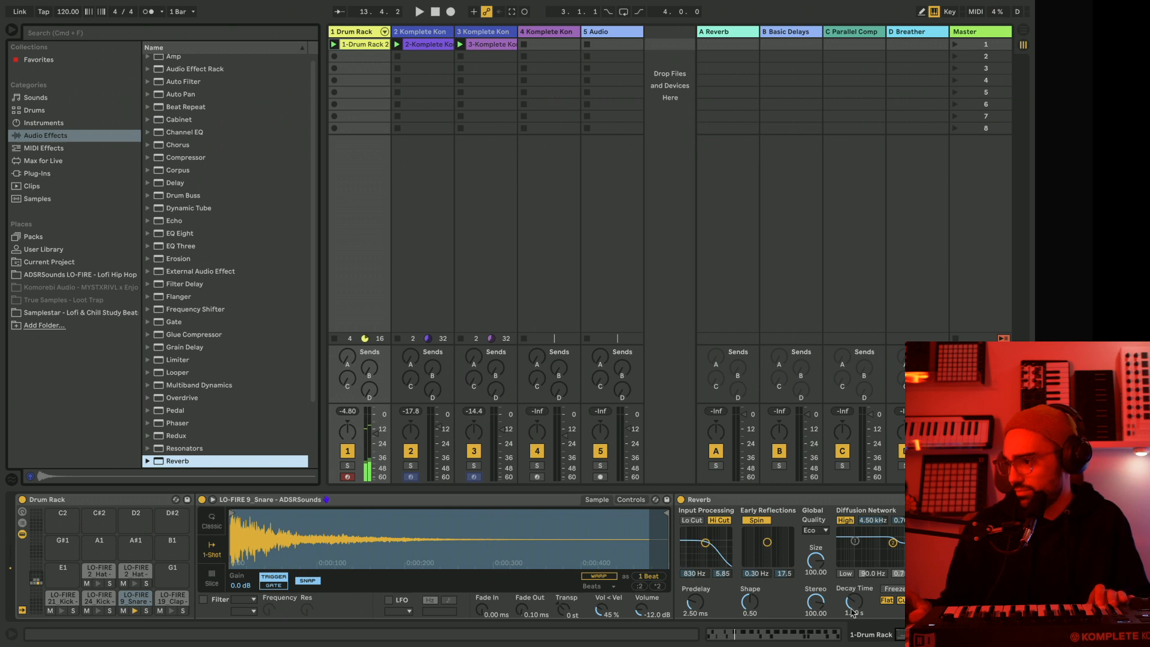
drag(854, 602, 854, 569)
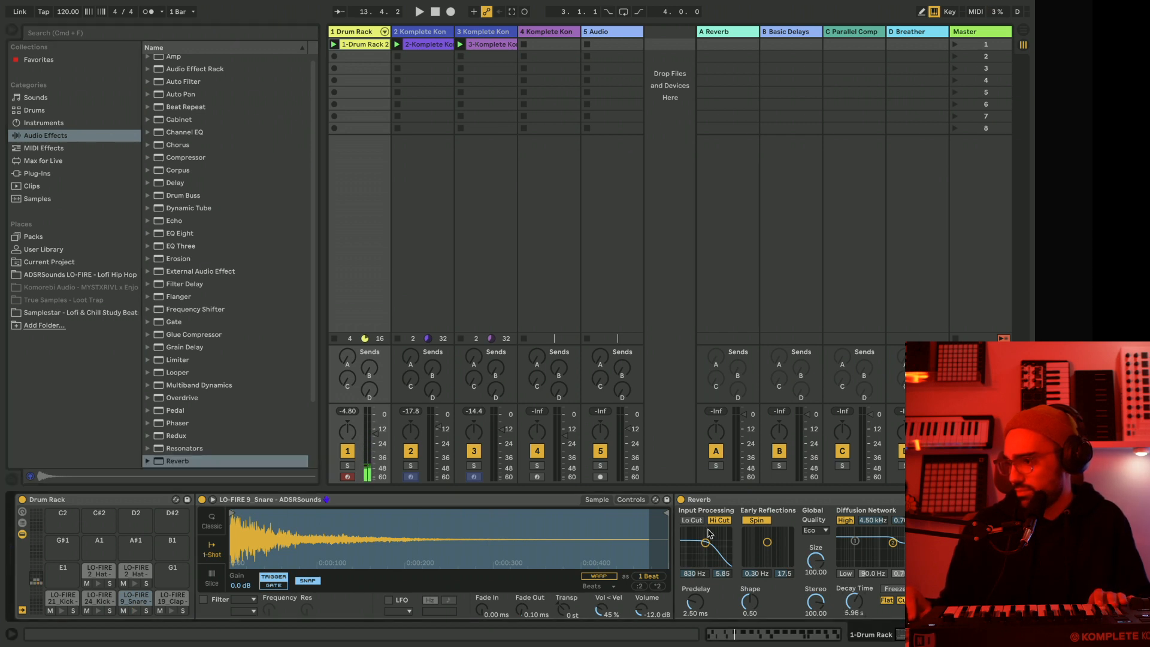
click(693, 521)
click(718, 521)
drag(706, 542, 716, 548)
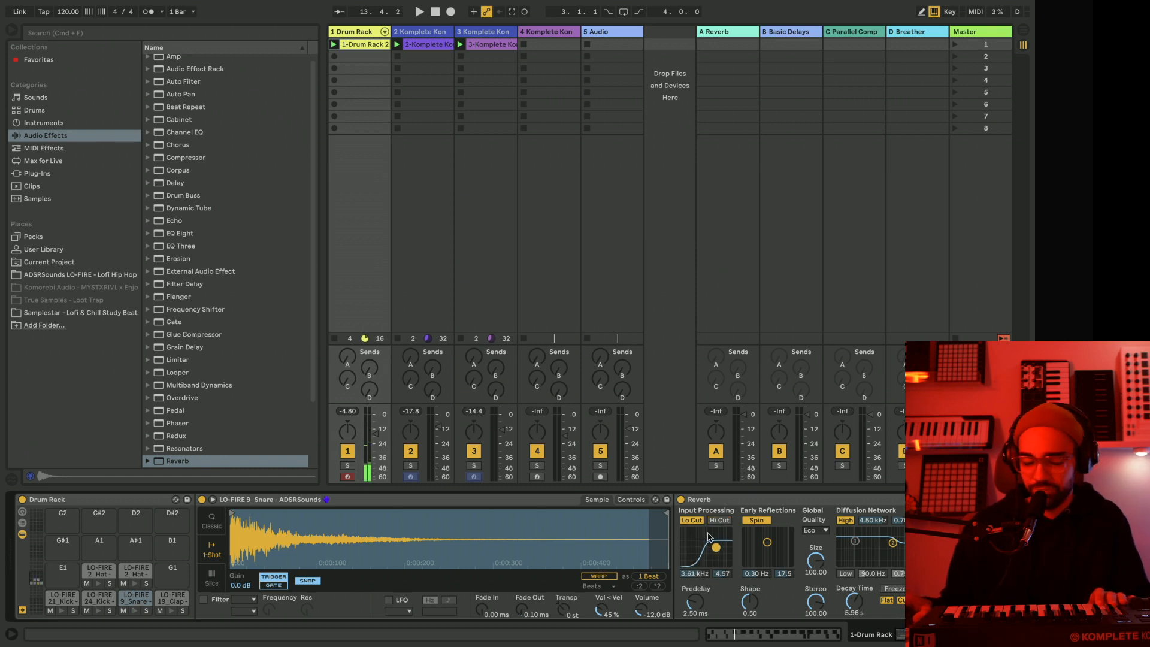
During playback, duplicate the drum clip into the second slot and overdub more drum hits onto the launched copy.
key(space)
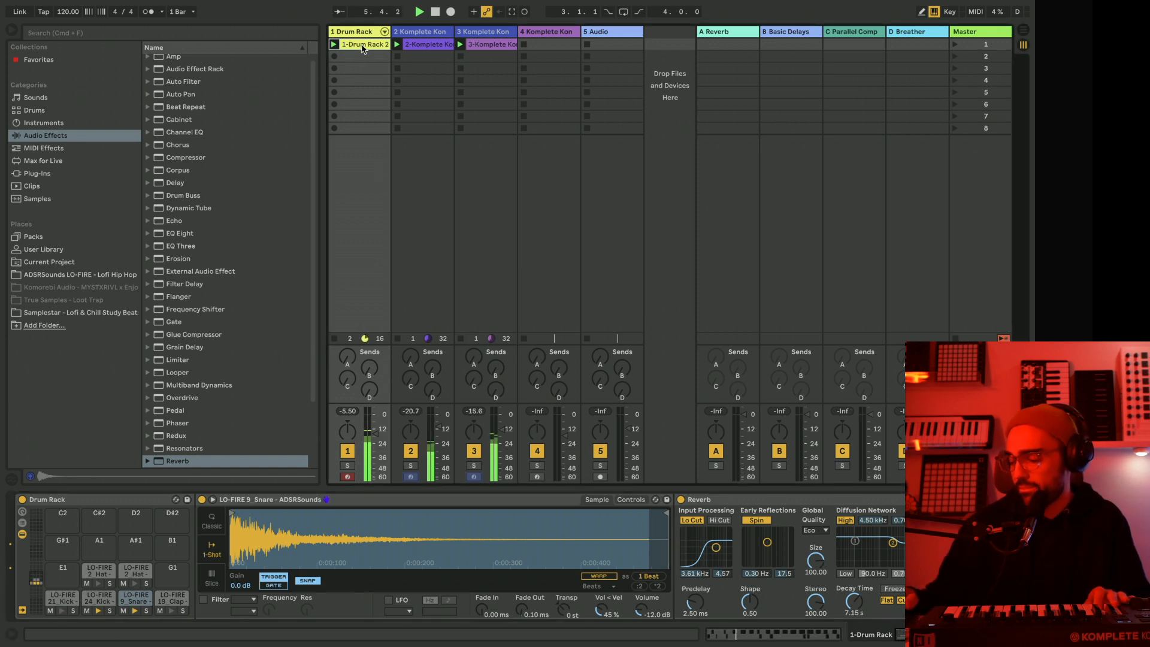
key(super+d)
click(334, 56)
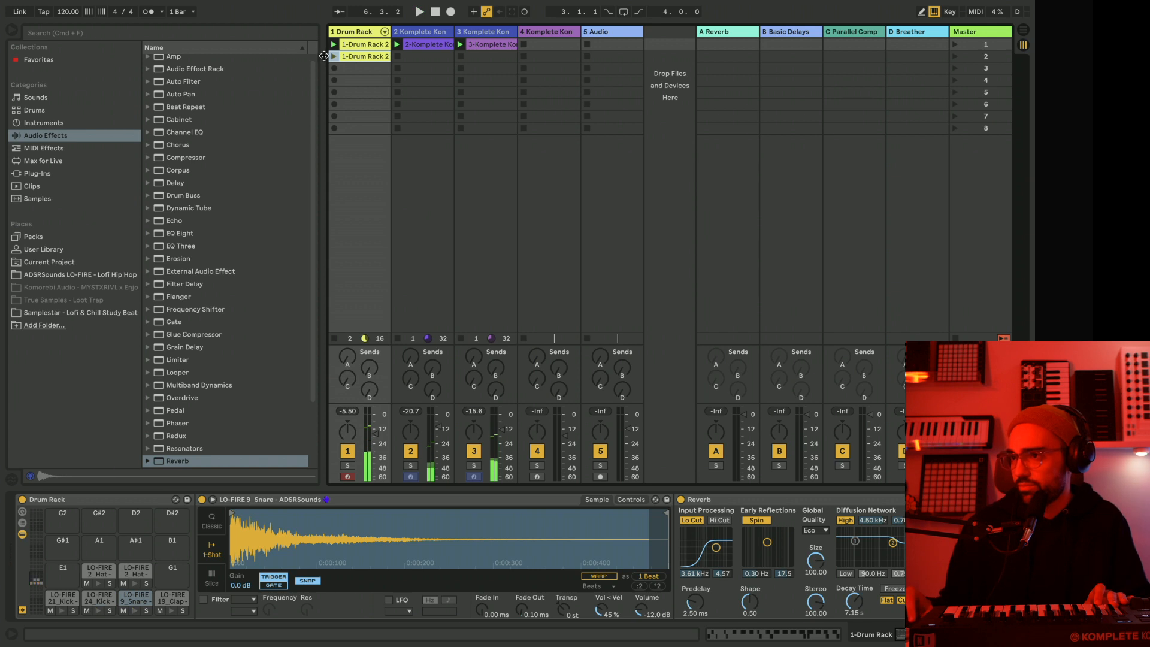
key(super+shift+F9)
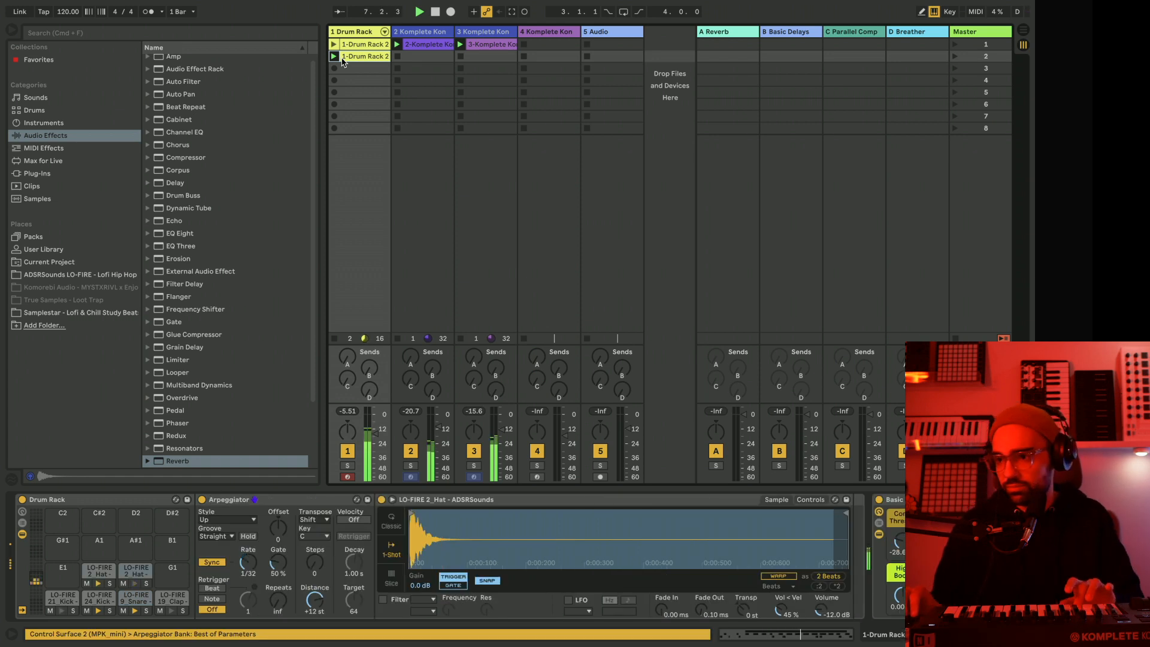
Unfold the Drum Rack's chains in the mixer, pan the two hat chains to 27R and 29L, and fold the chains again.
click(385, 32)
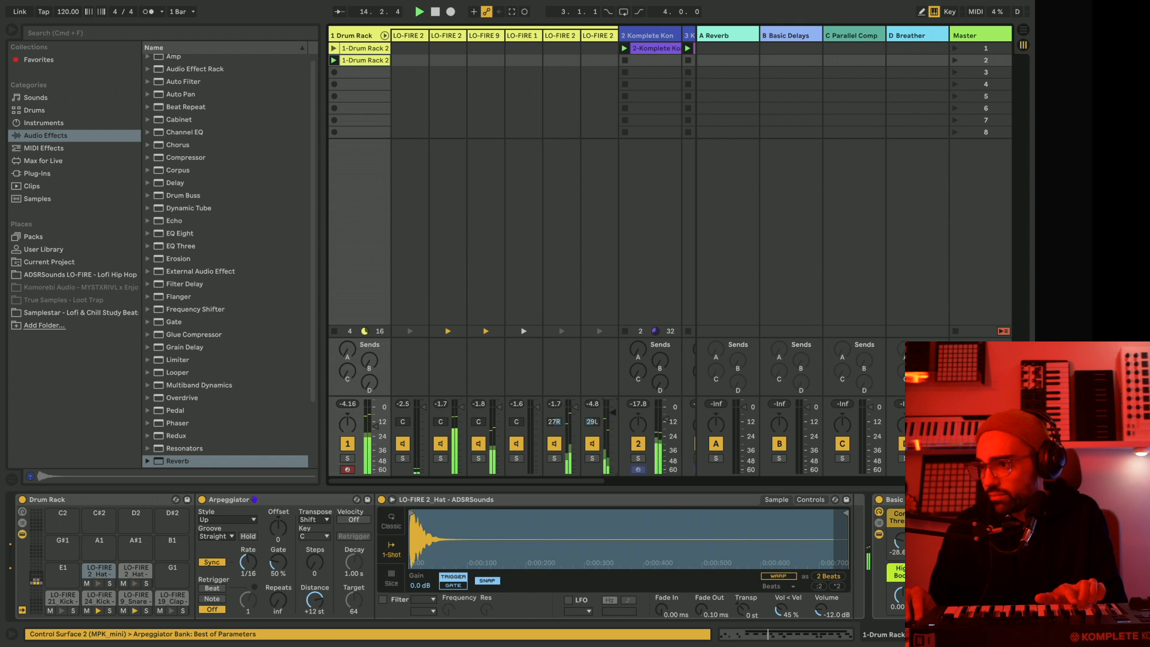
click(385, 36)
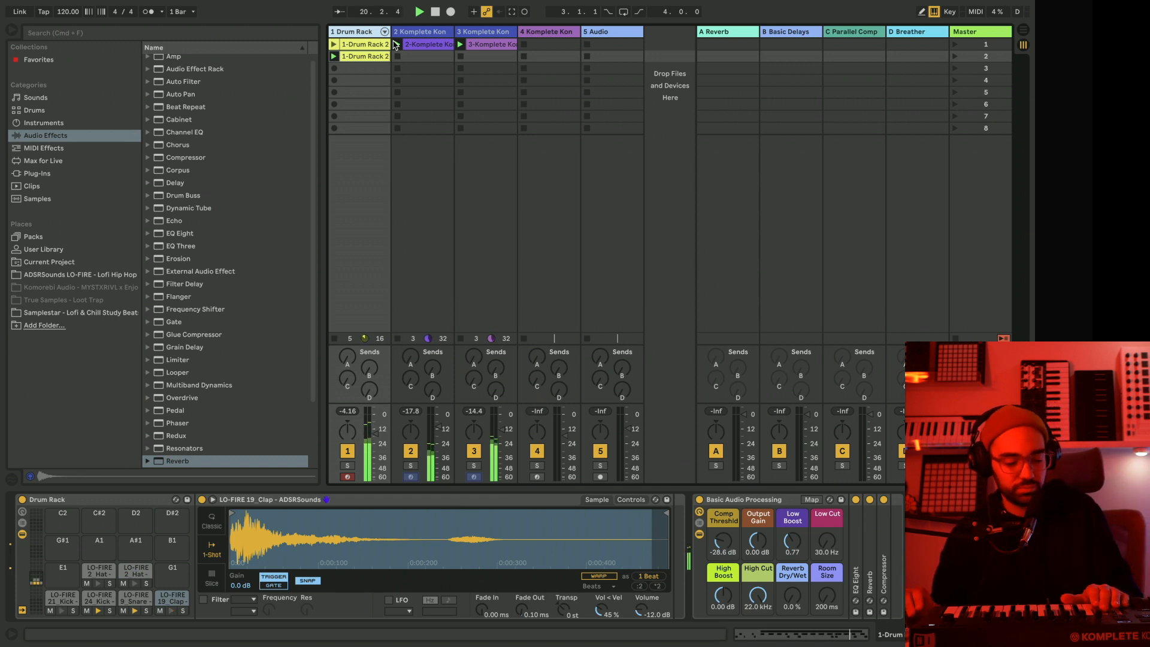
Add a Reverb to the D#1 clap pad with a decay time of 7.82 s.
click(282, 47)
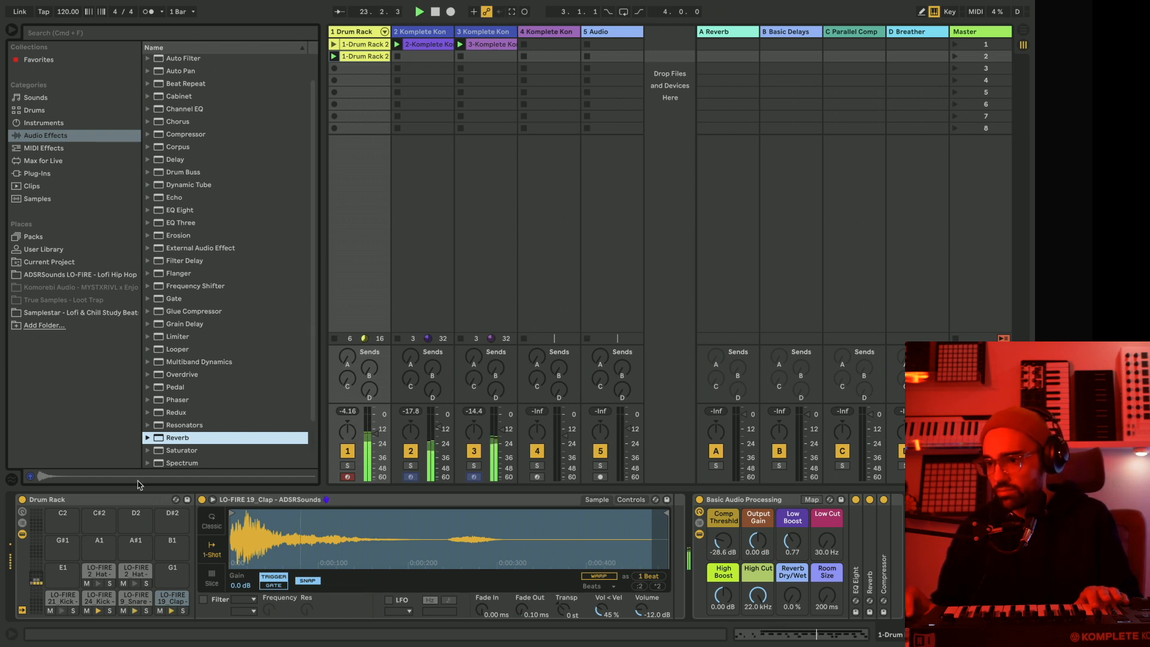
drag(169, 599, 170, 601)
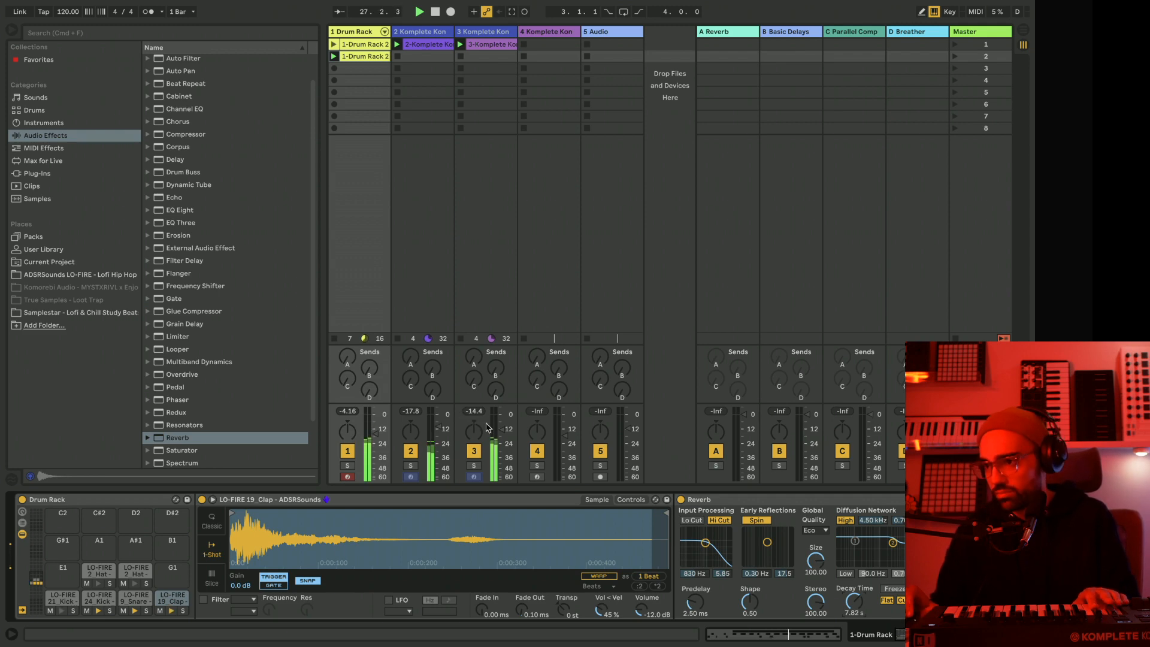
scroll(313, 148, down, 2)
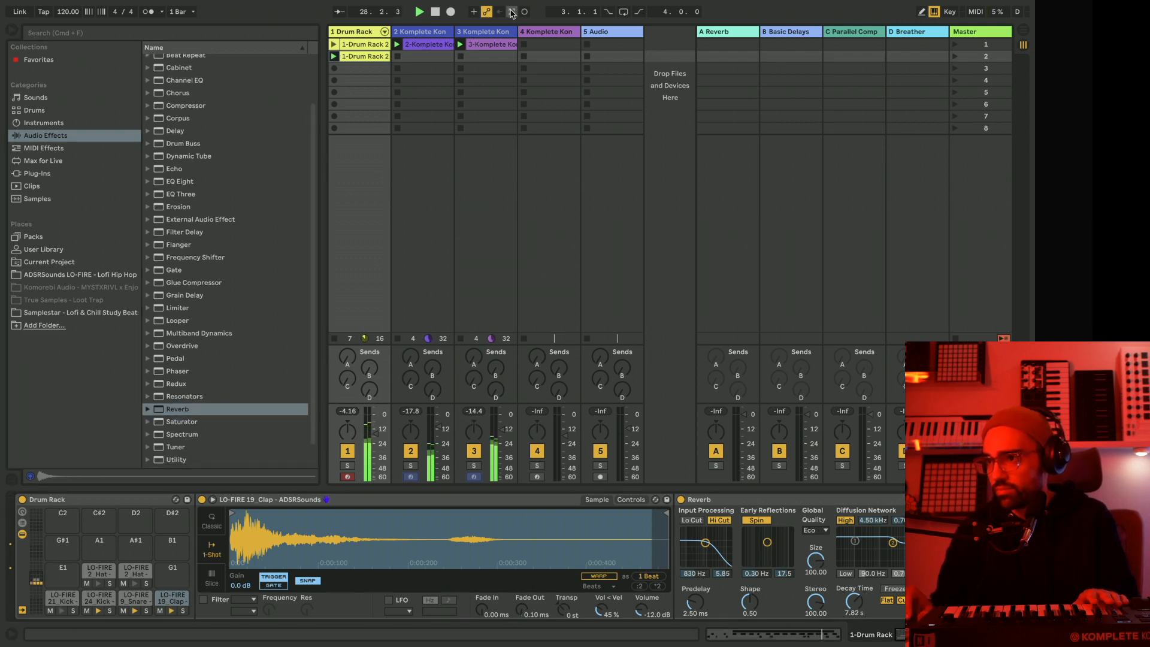
Open the second drum clip's notes and undo the latest overdubbed drum recording.
click(363, 57)
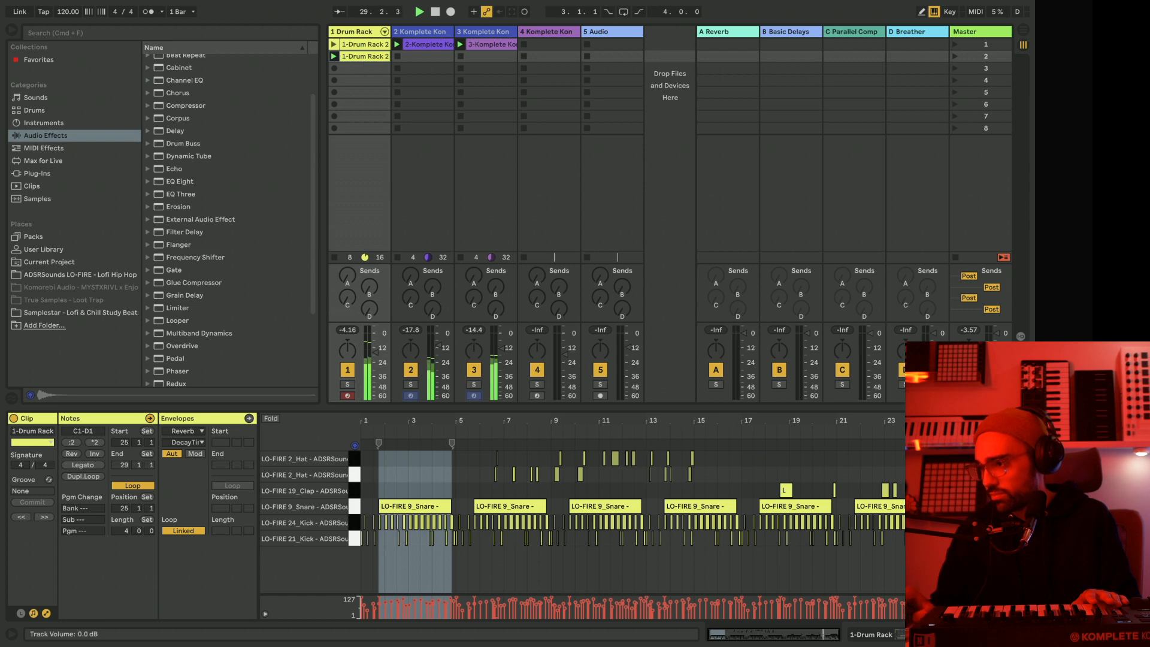
drag(963, 419, 786, 419)
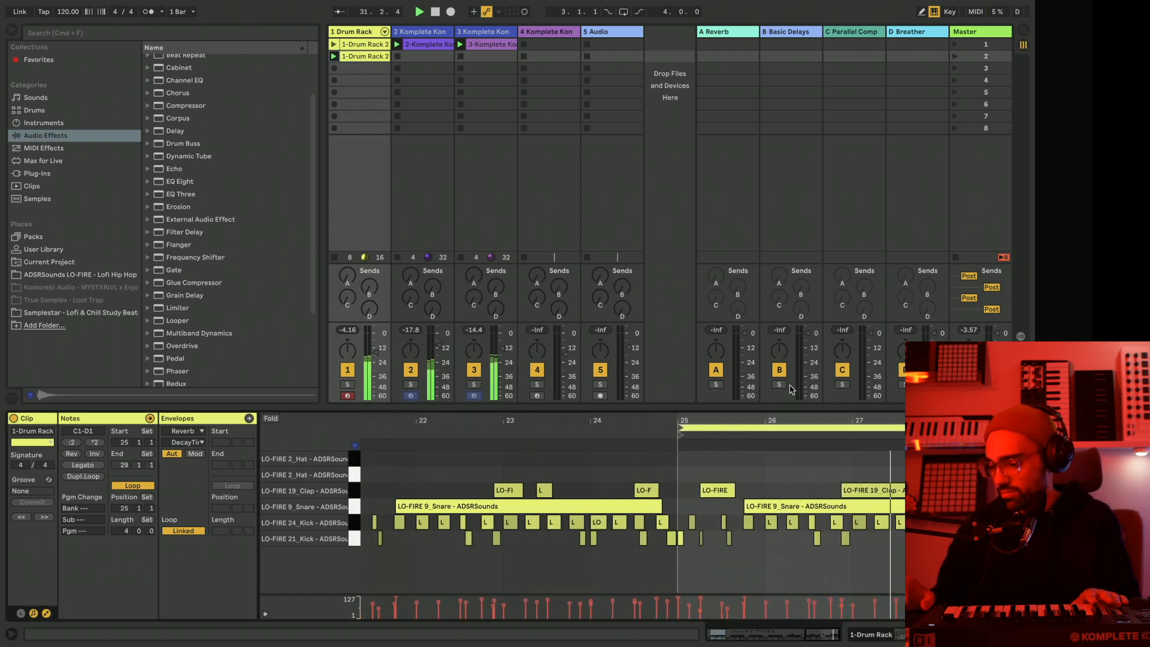
key(super+z)
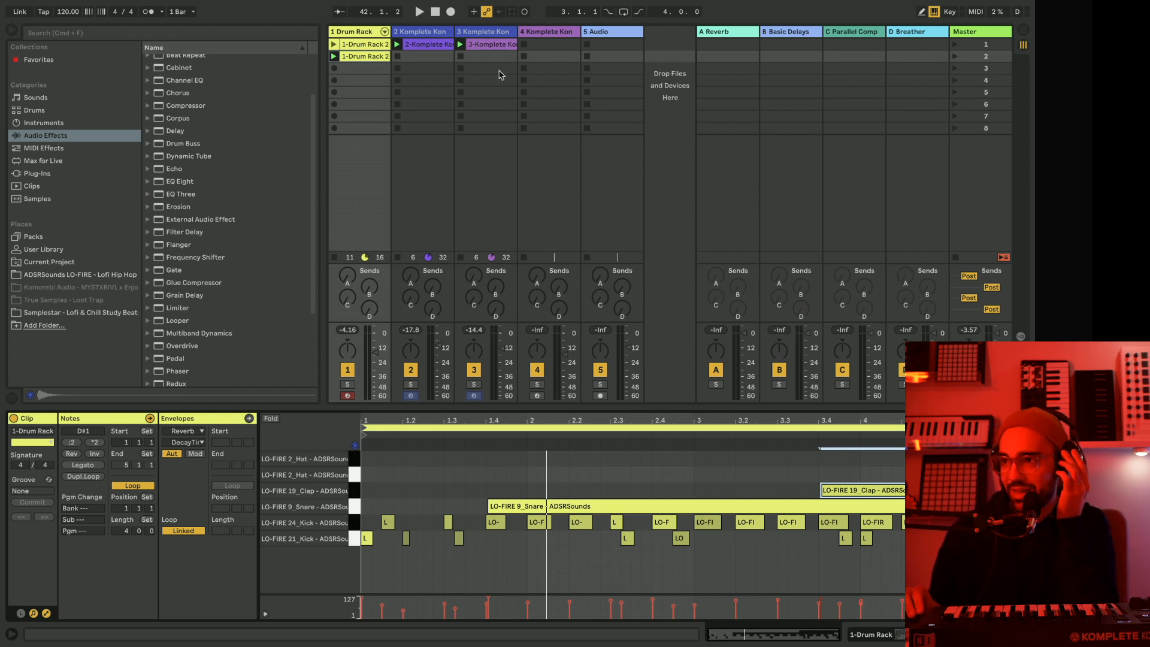
During playback, check the device chains of the three Komplete Kontrol tracks and view track 4's Danger Pulse preset in its plug-in window.
key(space)
click(424, 34)
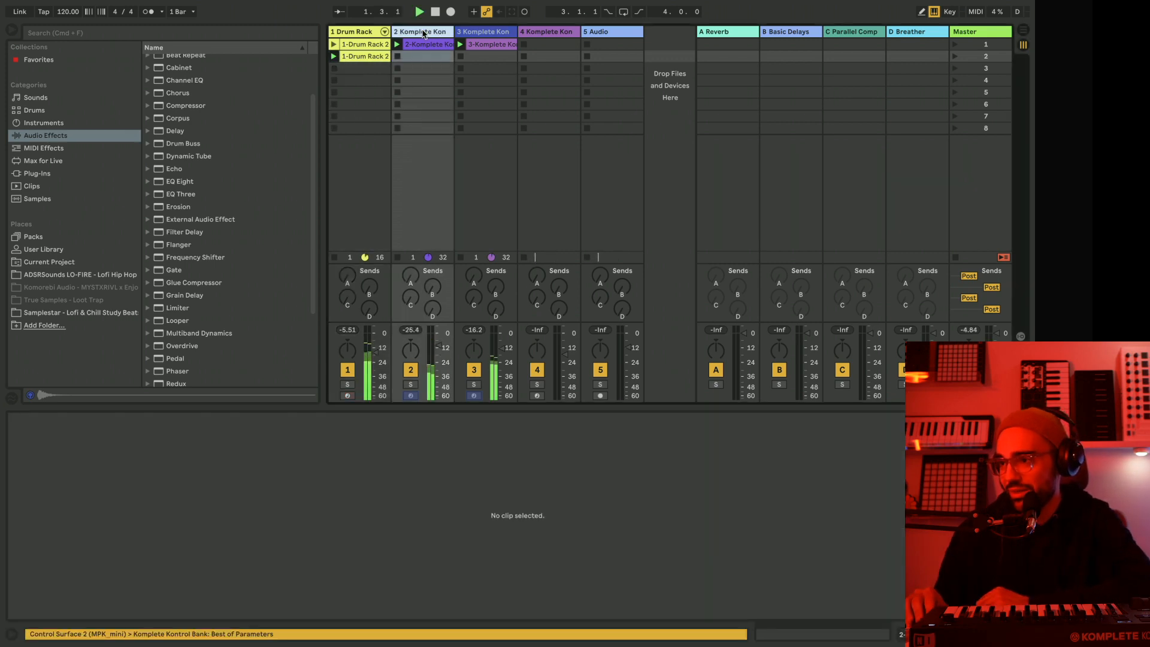
click(423, 34)
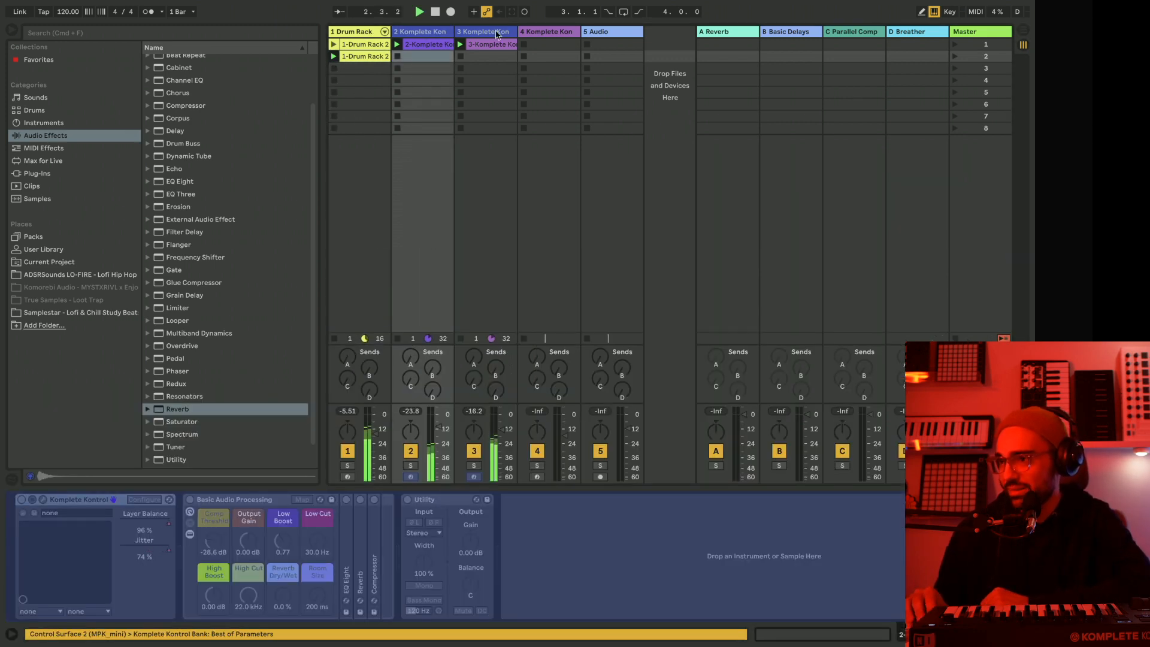
click(474, 34)
click(554, 34)
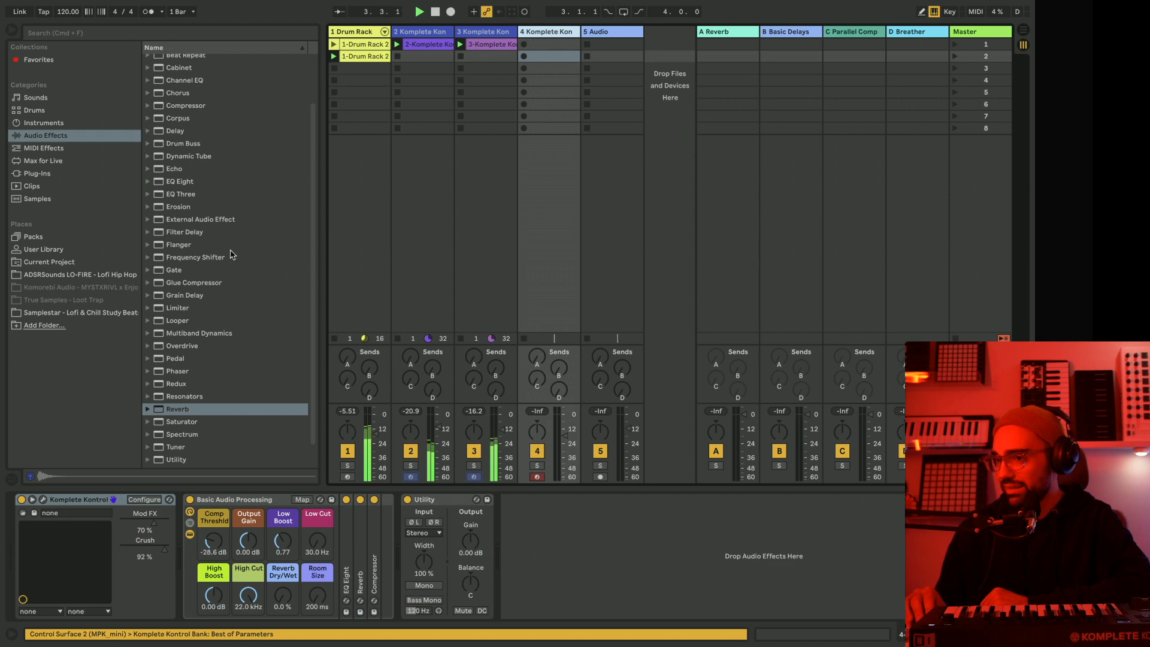
click(44, 501)
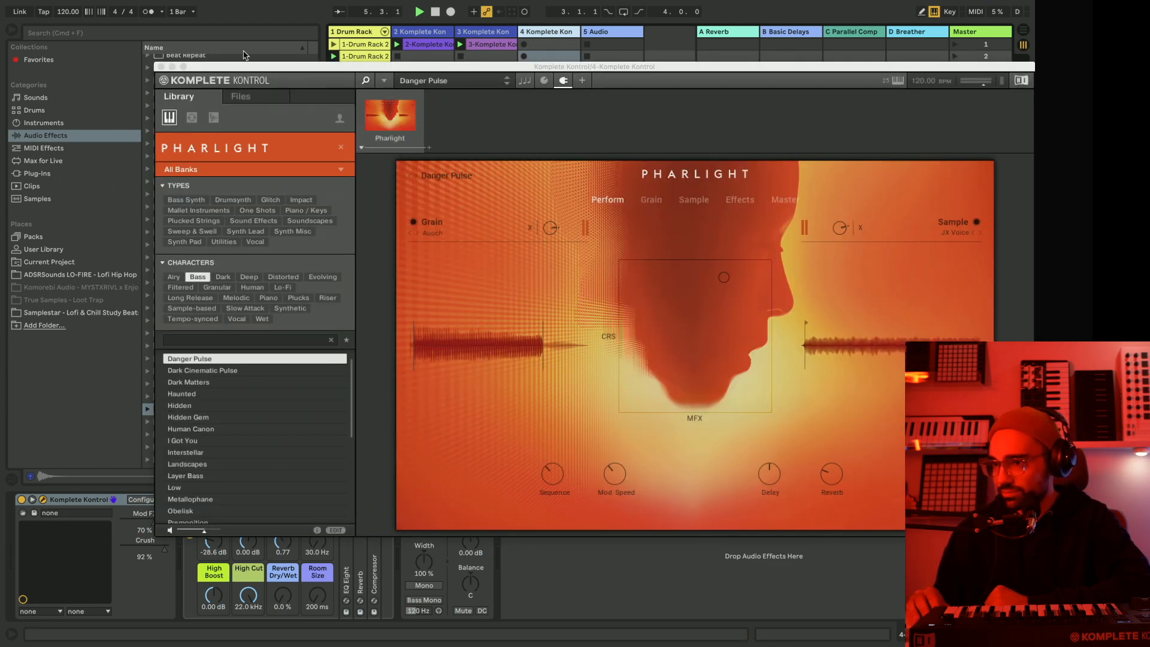
click(160, 67)
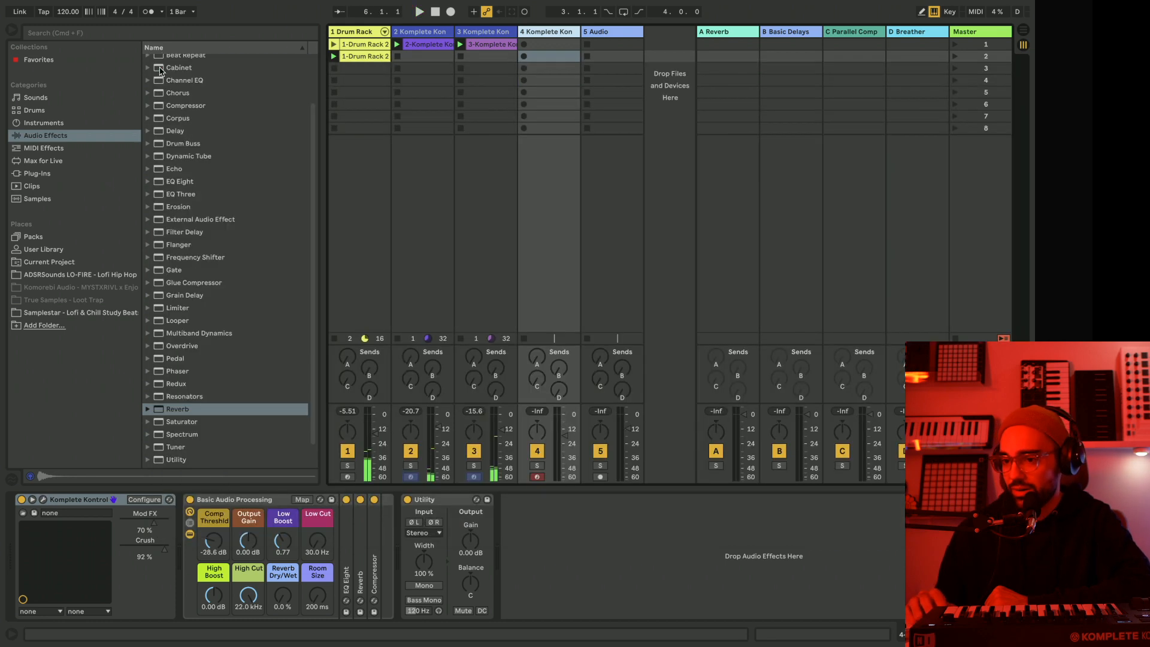
Unfreeze track 2, add a Compressor after its Utility, and enable its sidechain with audio from 1-Drum Rack.
right_click(438, 38)
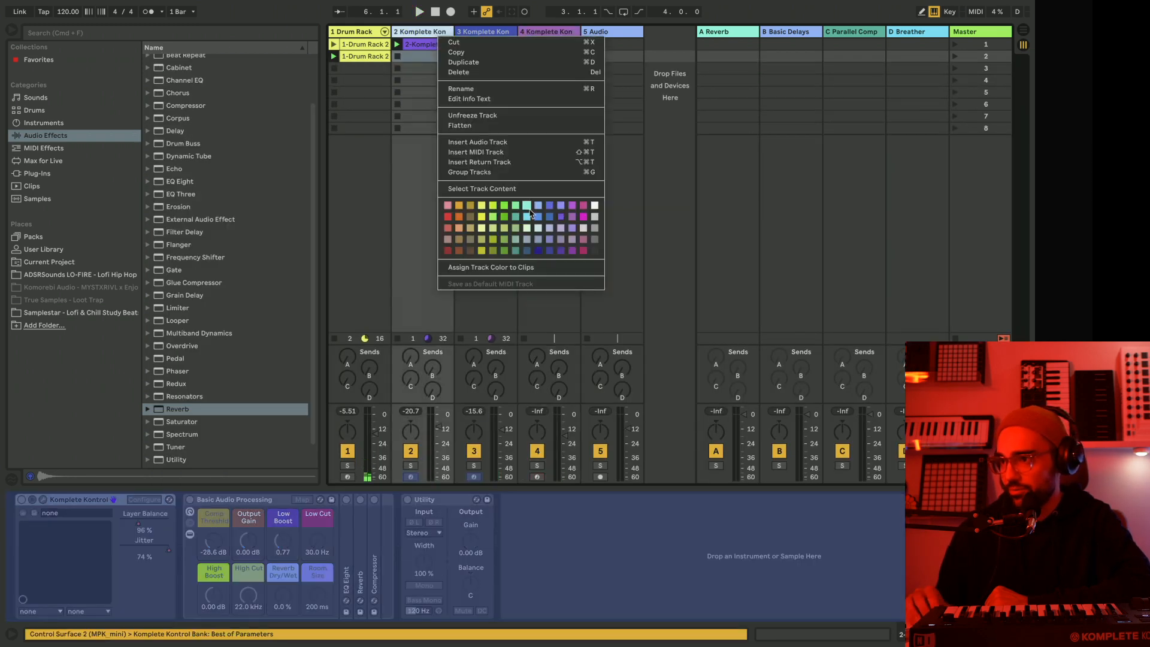
click(485, 116)
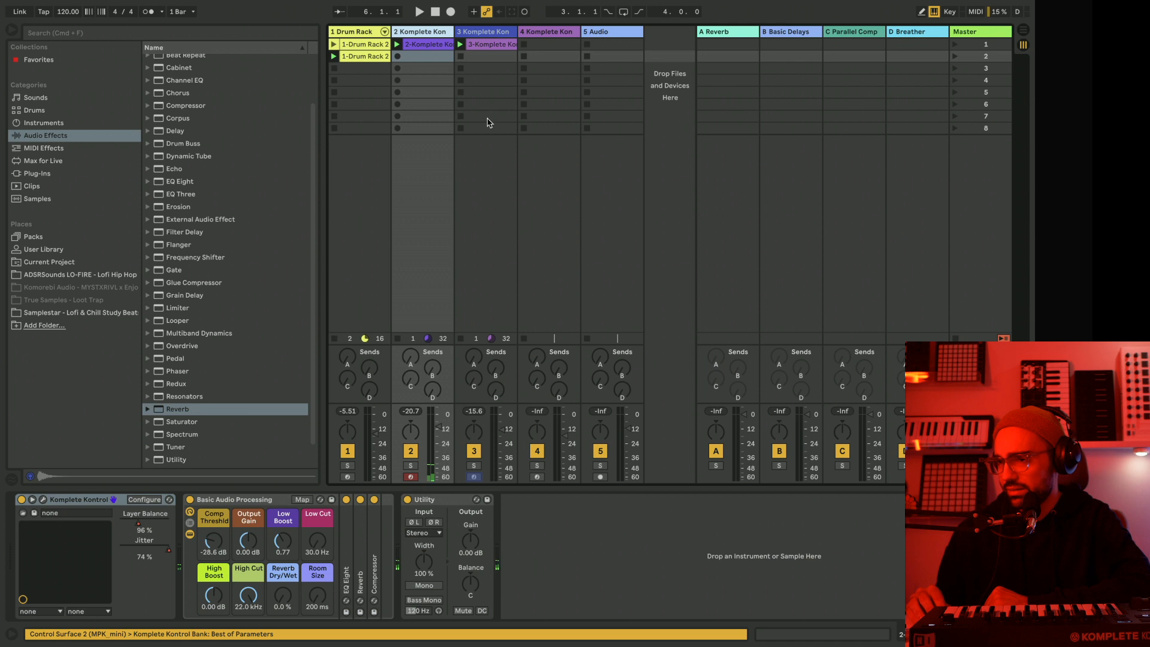
drag(175, 106, 539, 548)
click(518, 501)
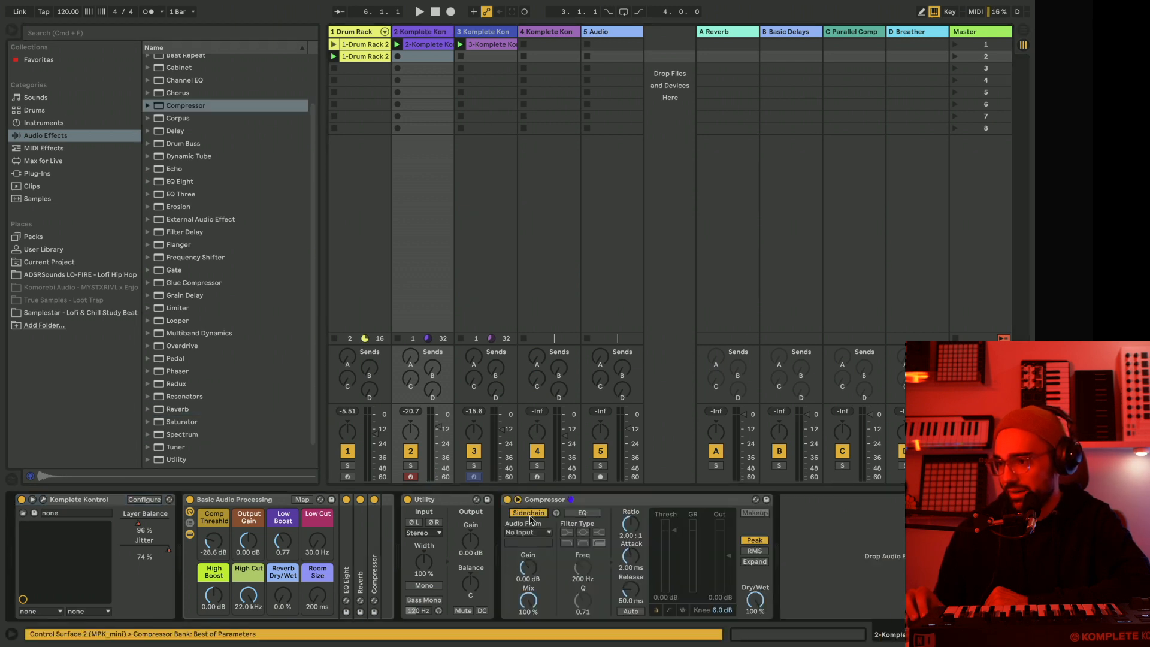
click(531, 533)
click(525, 420)
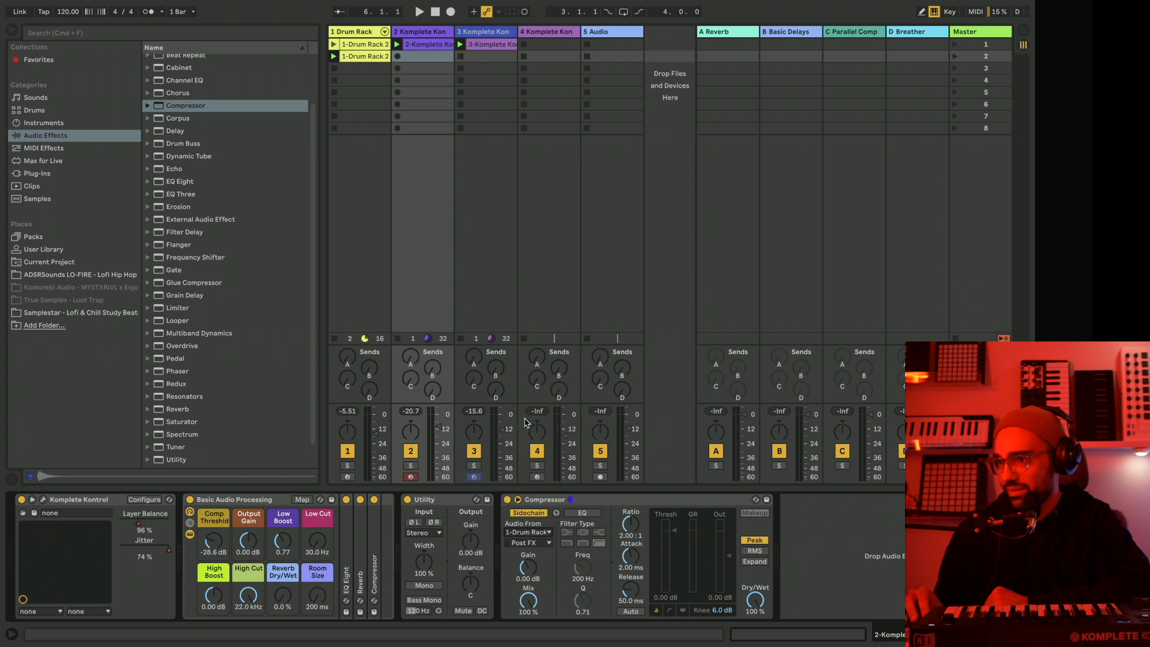
Try LO-FIRE 21 Kick Pre FX as the sidechain source, play the beat, and switch the source to LO-FIRE 24 Kick Pre FX.
click(532, 543)
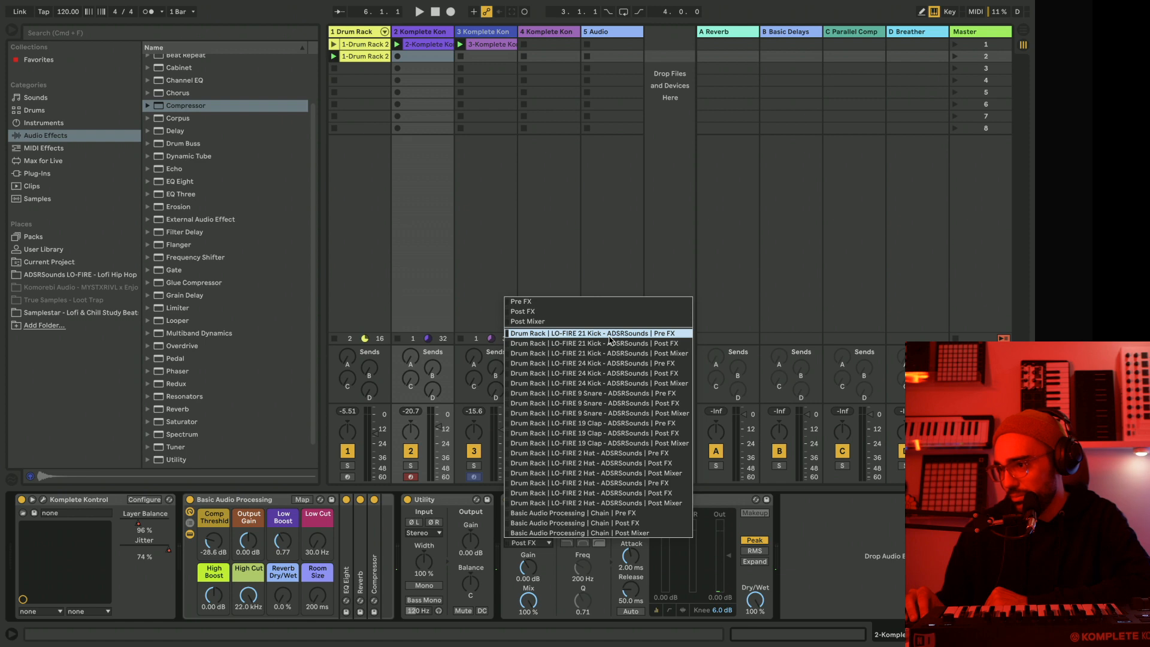
click(593, 333)
key(space)
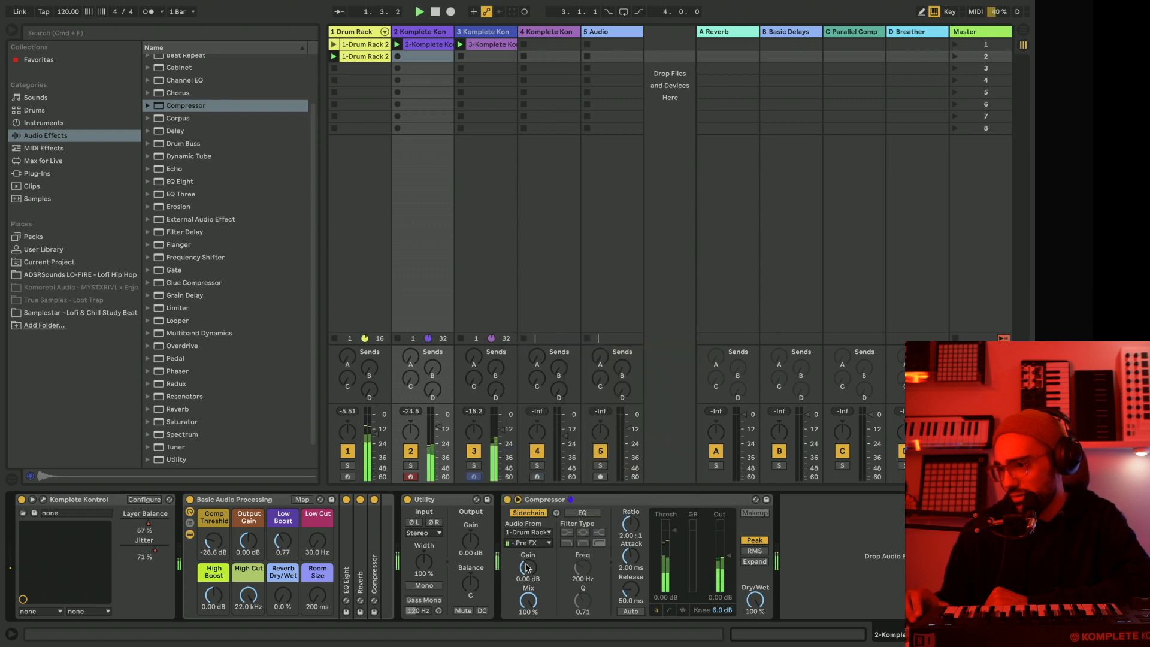
click(527, 532)
click(531, 533)
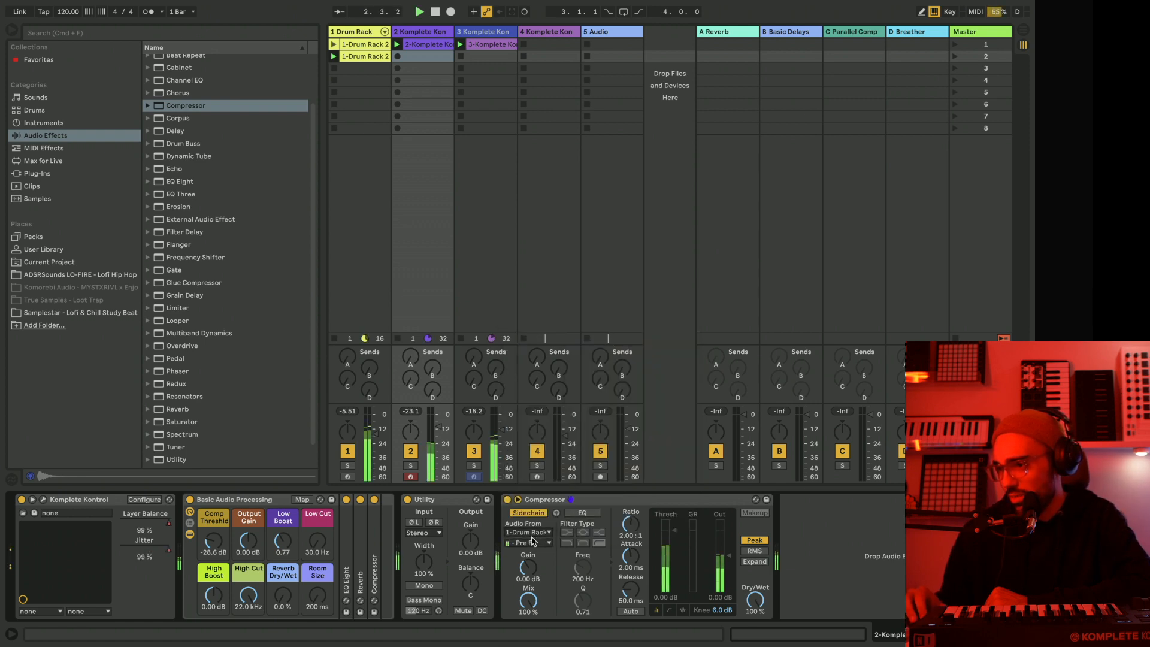
click(532, 542)
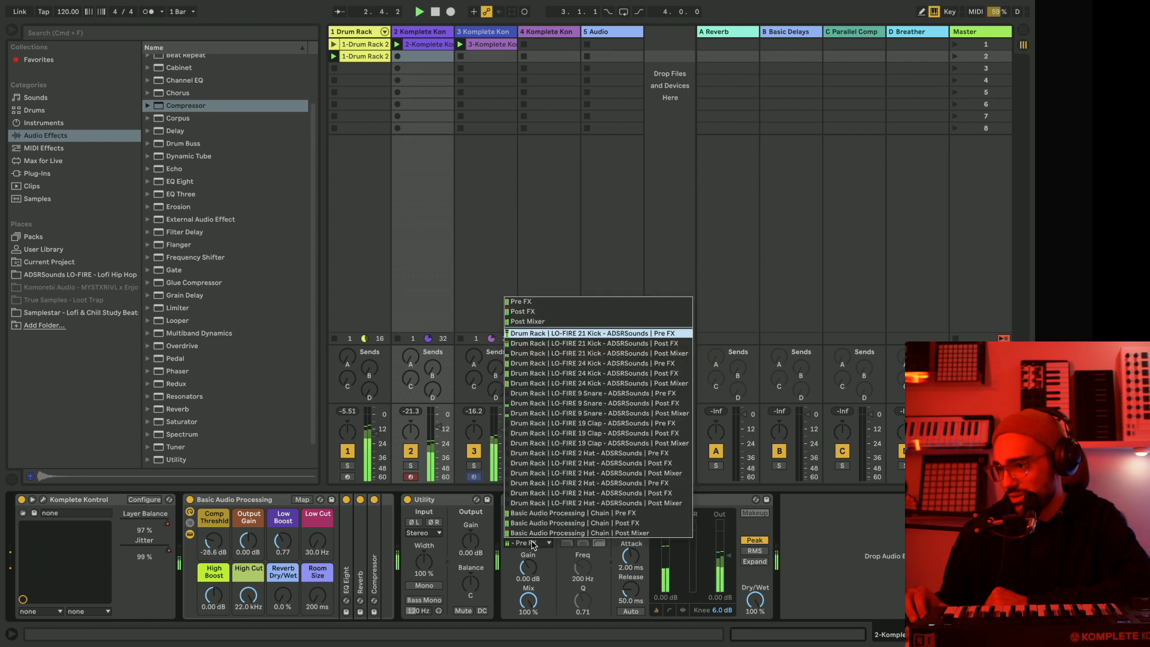
click(548, 364)
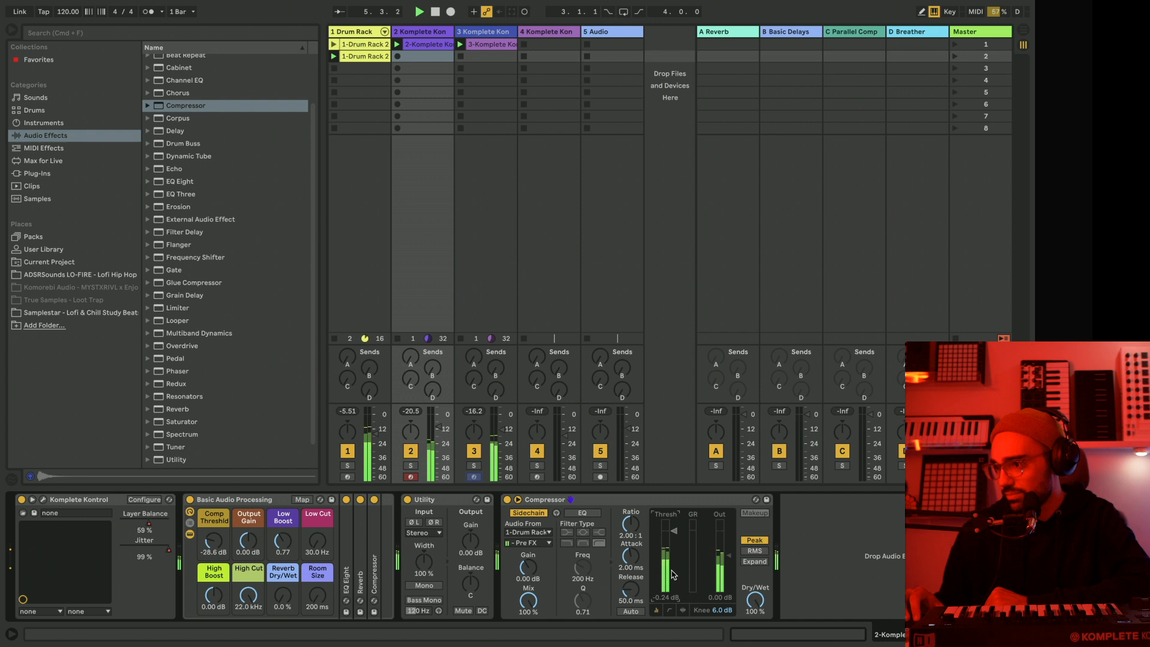
Copy the sidechained Compressor from track 2.
click(602, 499)
right_click(602, 499)
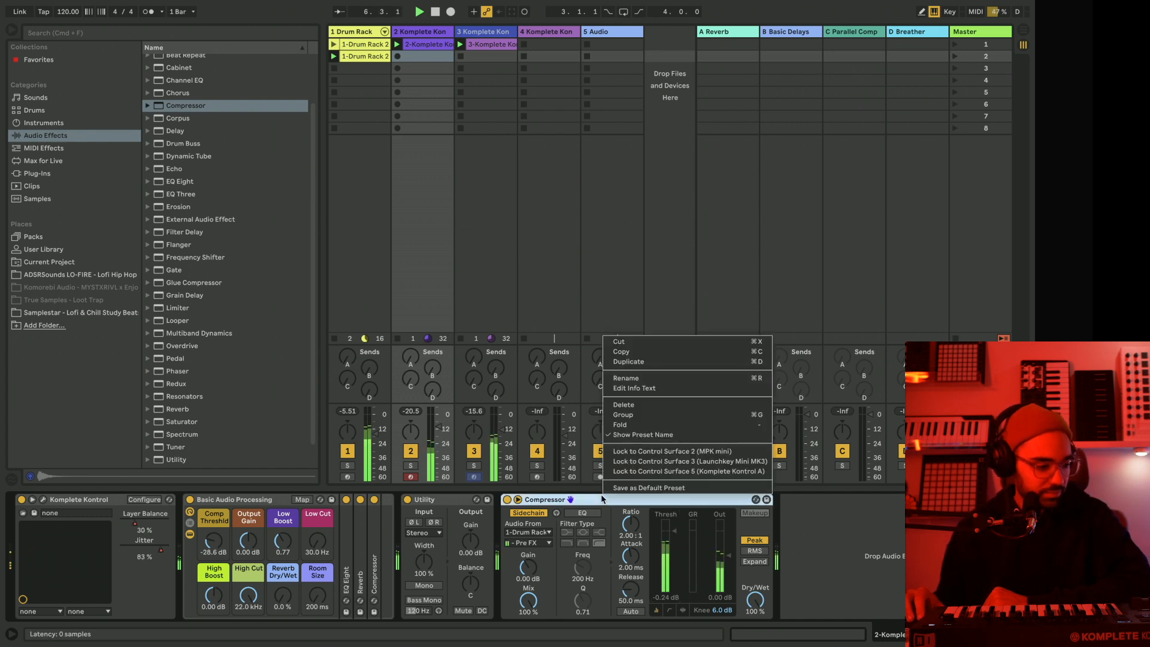
click(623, 353)
Freeze track 2 and flatten it to audio.
click(426, 33)
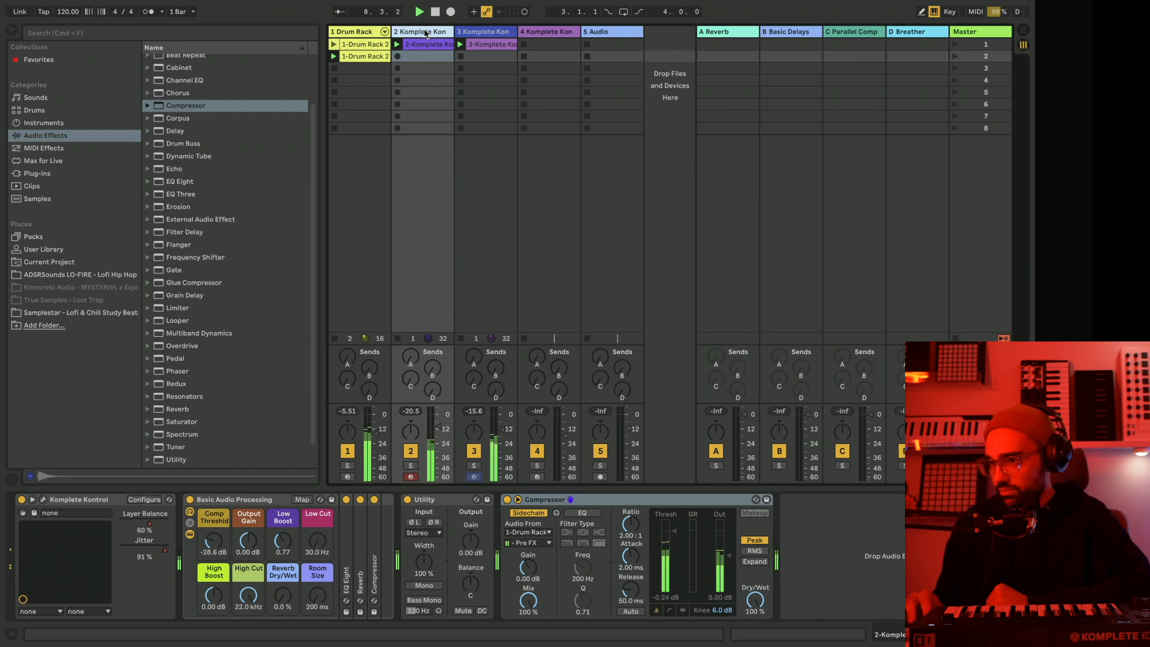
right_click(425, 33)
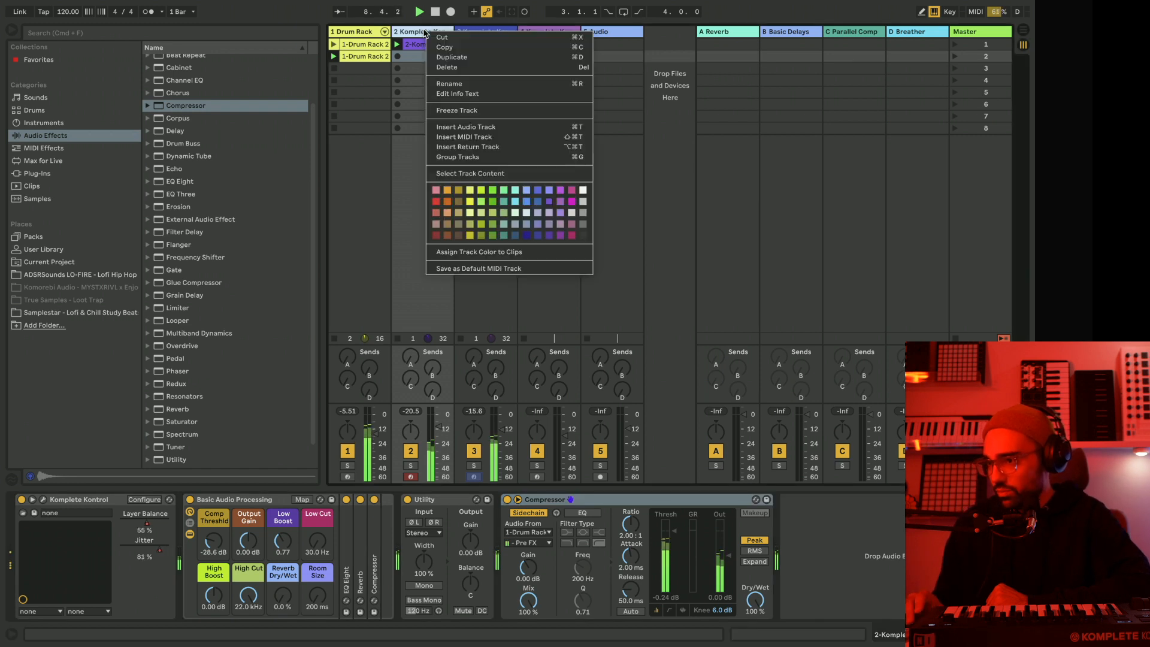
click(470, 111)
click(623, 343)
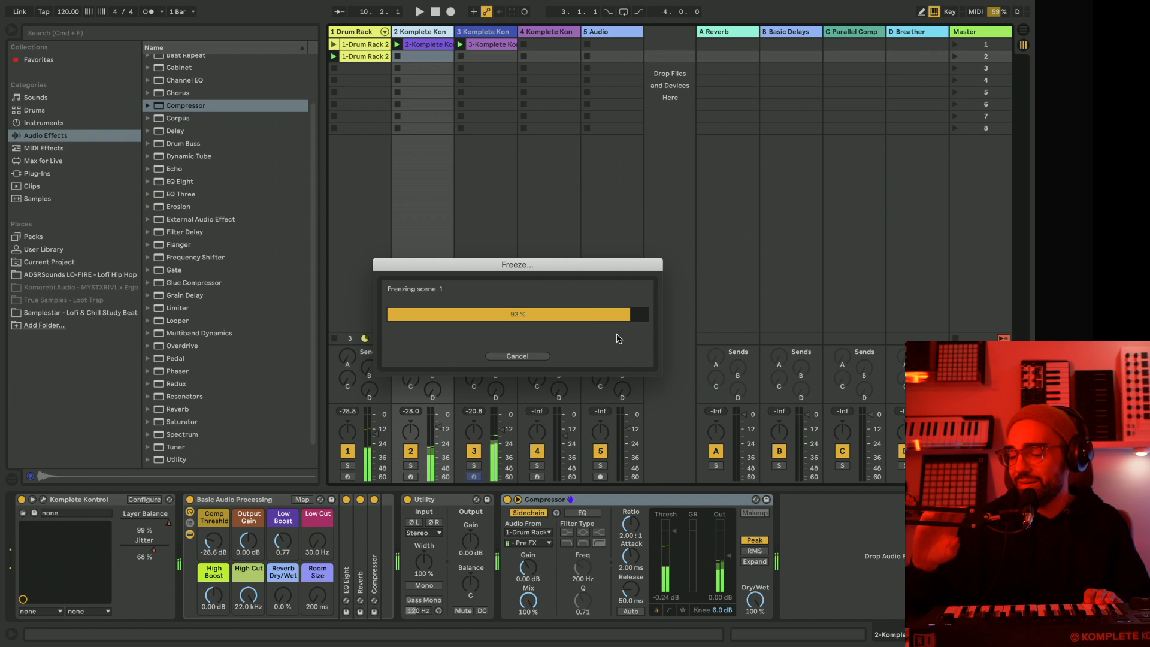
right_click(426, 32)
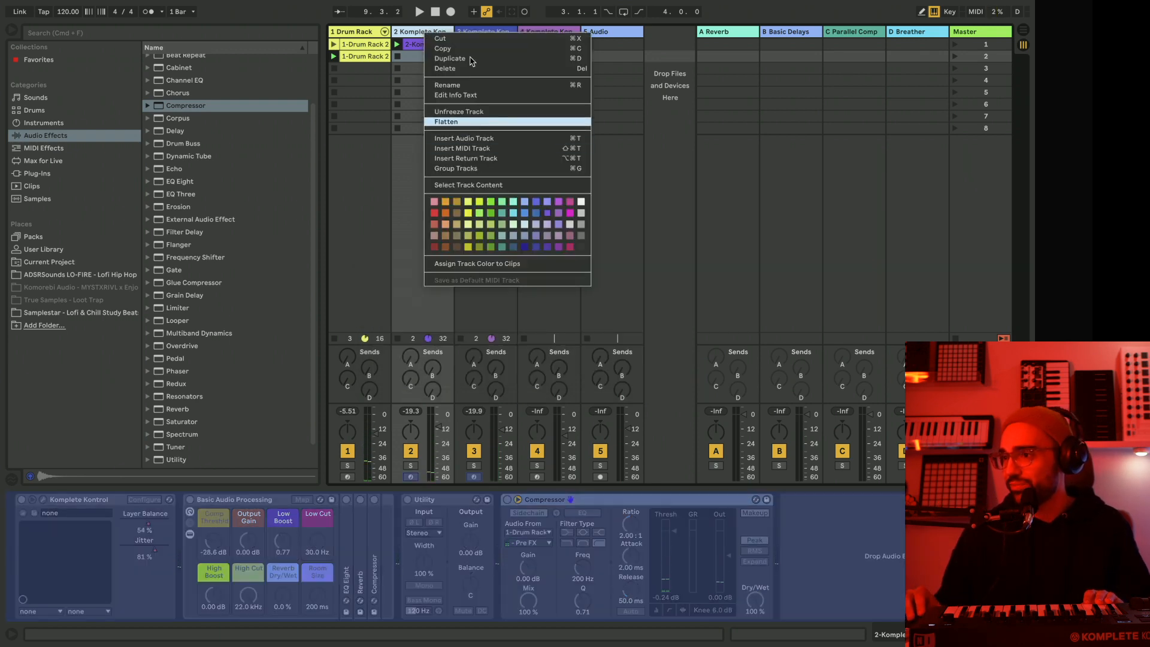
click(468, 122)
Unfreeze track 3 and paste the copied sidechain Compressor after its Utility.
click(472, 31)
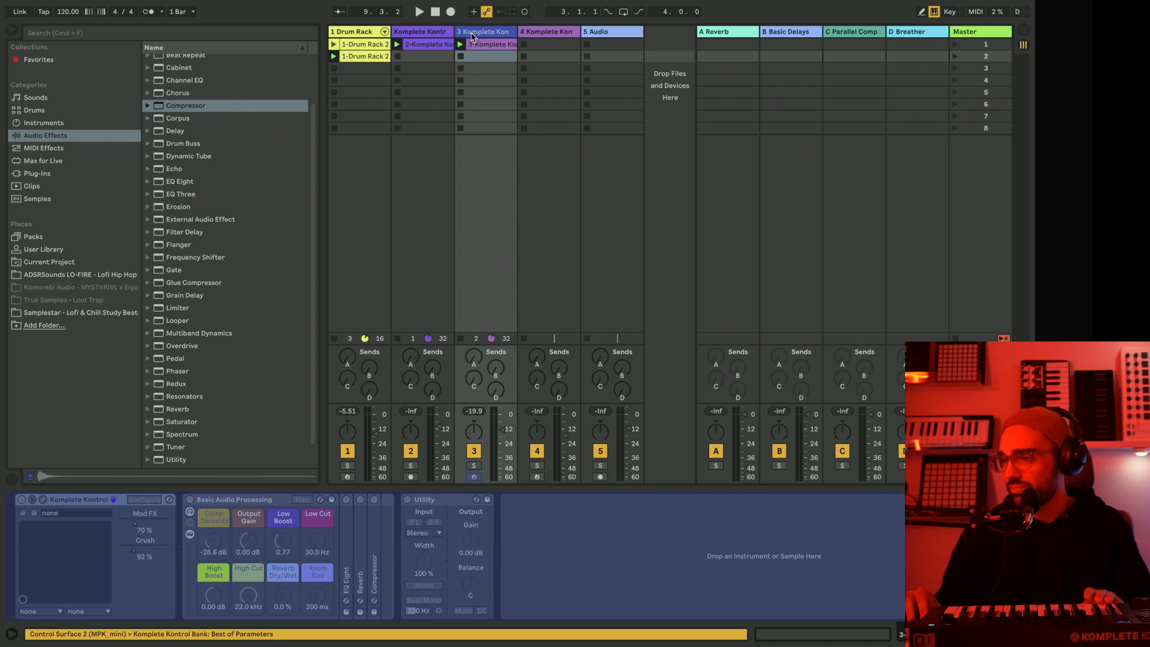
right_click(472, 36)
click(507, 114)
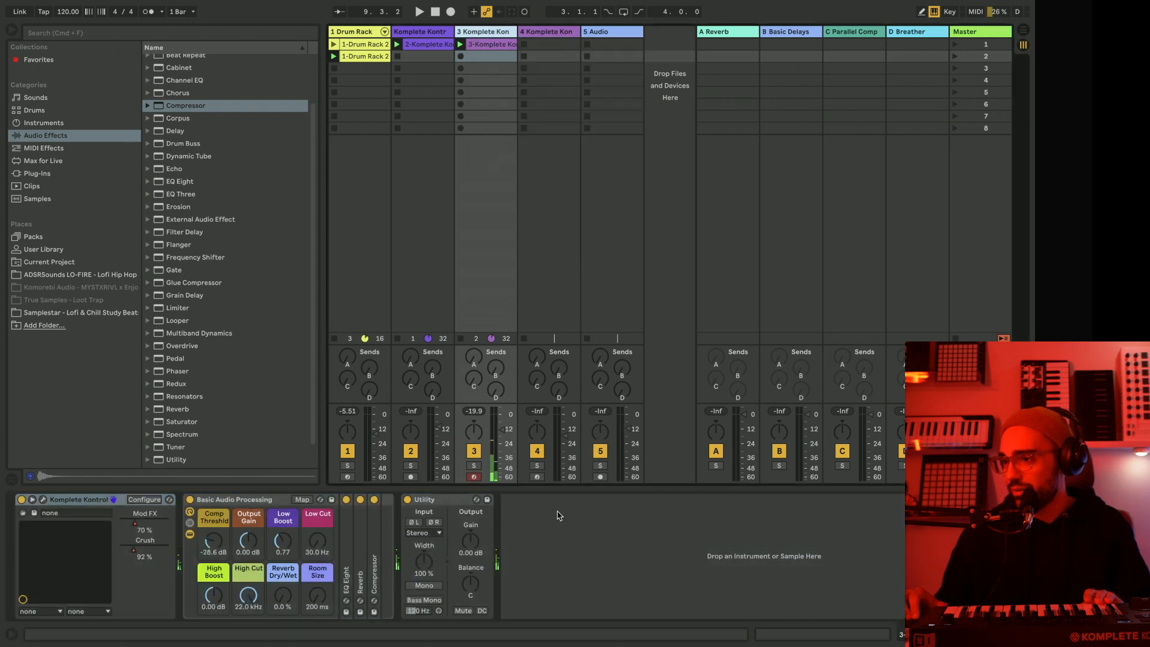
right_click(558, 522)
click(581, 529)
right_click(581, 529)
click(592, 535)
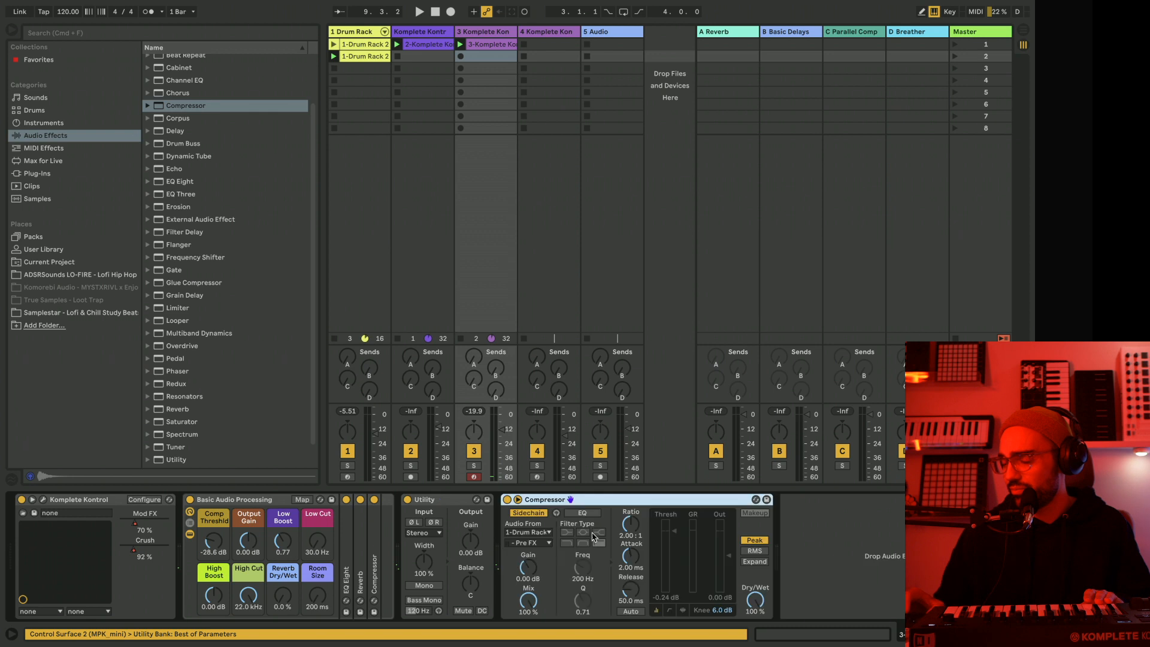
During playback, set track 3's Compressor threshold to -24.0 dB and its dry/wet to 67 %.
key(space)
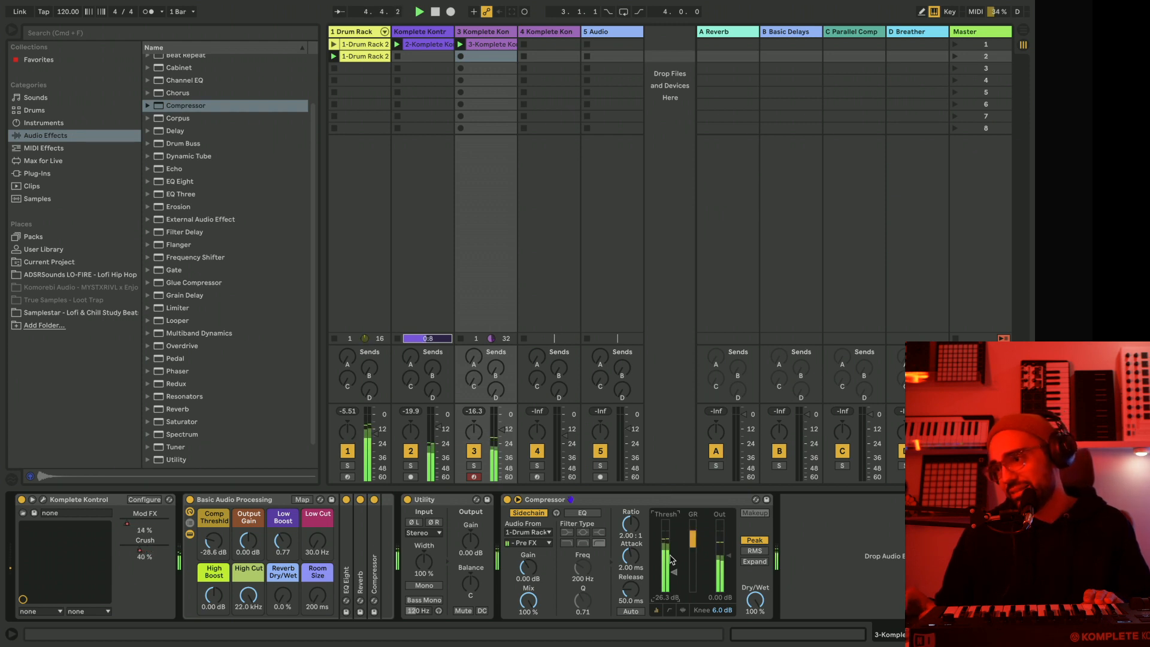
drag(675, 572, 674, 570)
drag(756, 601, 756, 629)
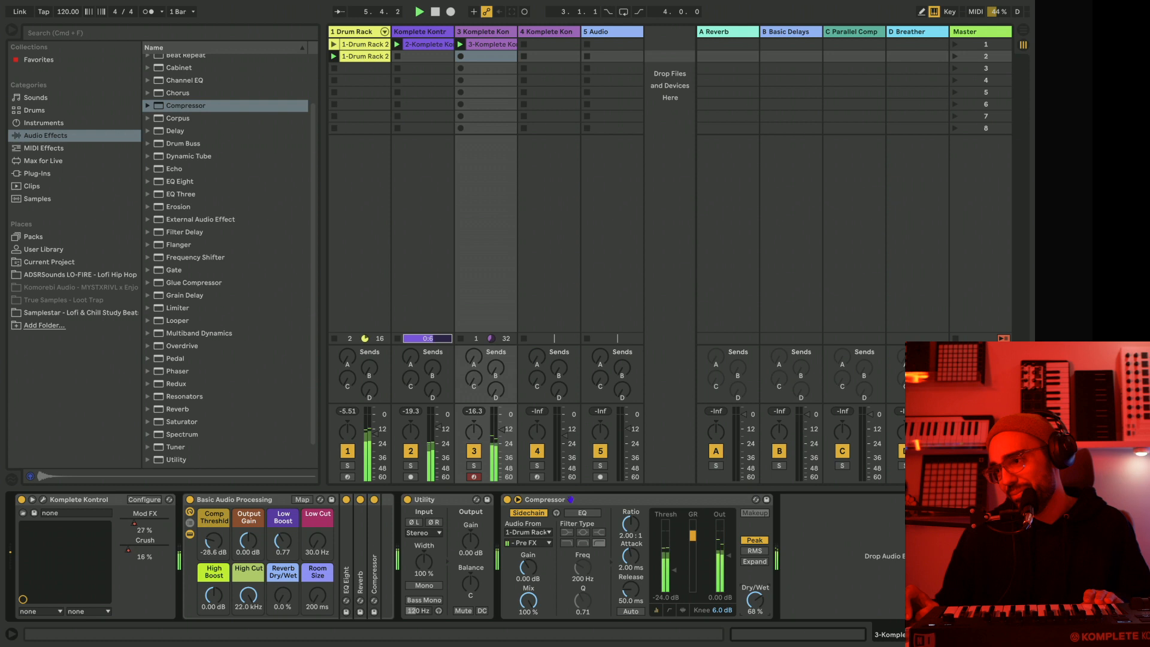
Stop playback and freeze track 3 with its sidechain Compressor.
click(648, 501)
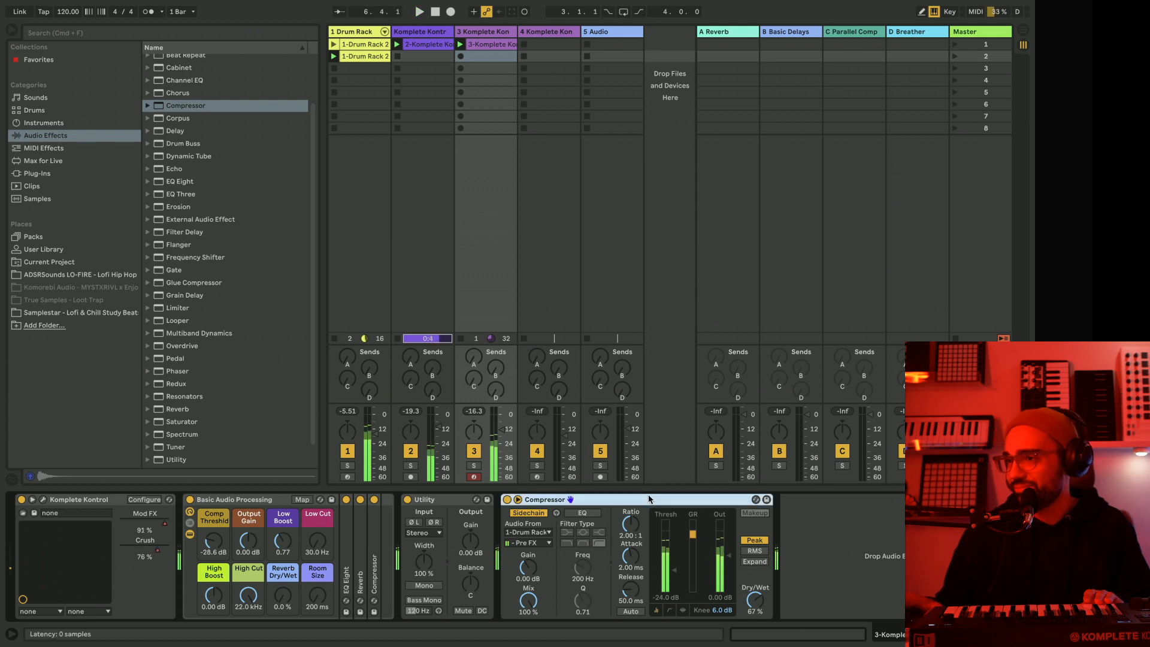
key(space)
right_click(505, 32)
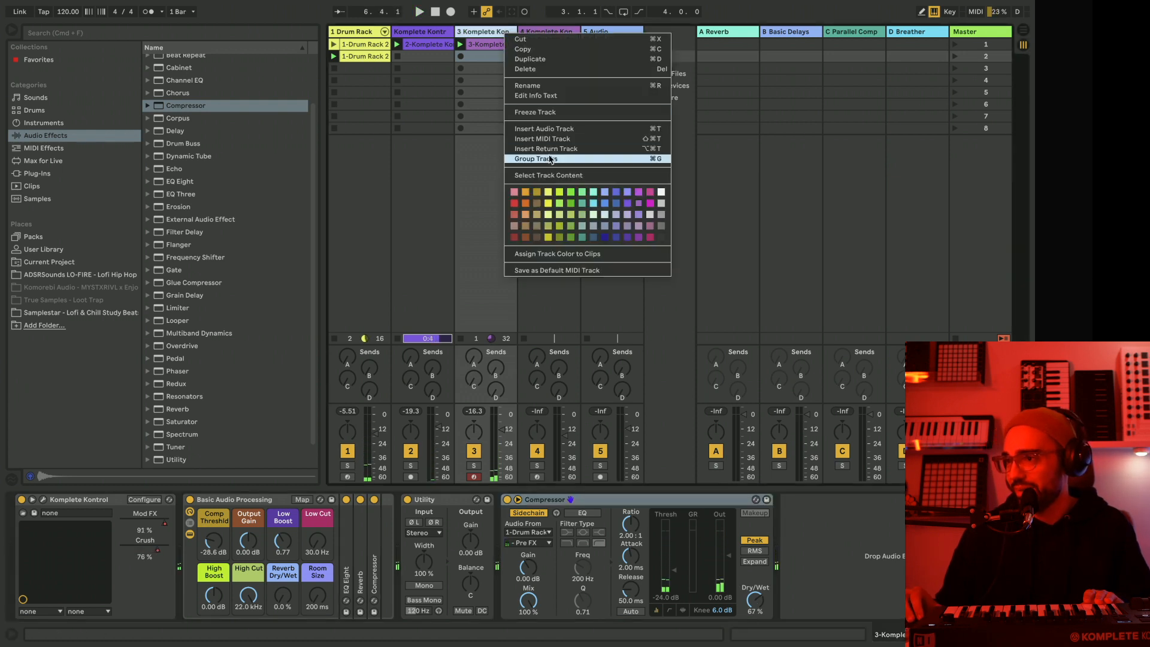
click(546, 113)
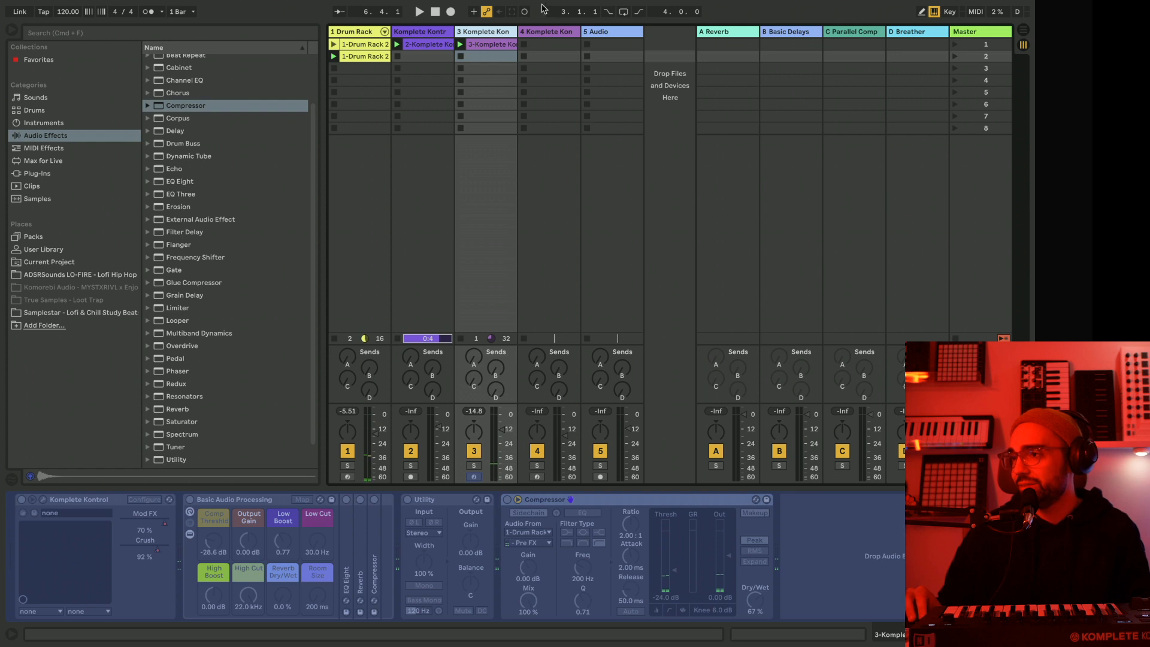
Open track 4's Komplete Kontrol plug-in window and move it aside to uncover the session tracks.
click(562, 30)
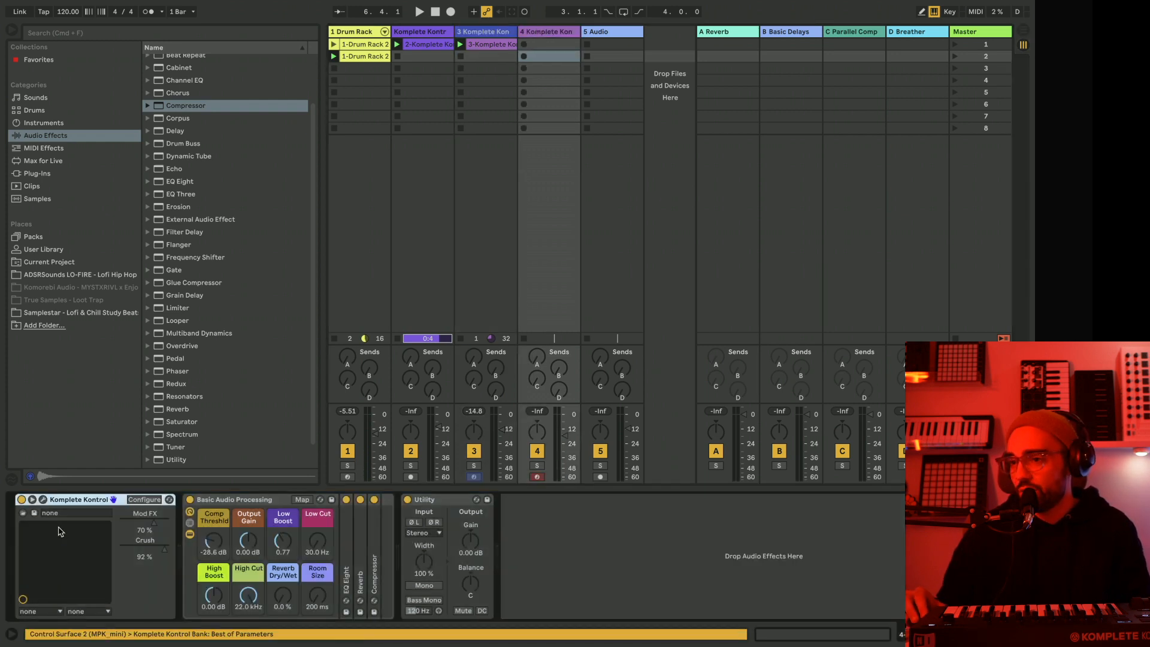
click(43, 499)
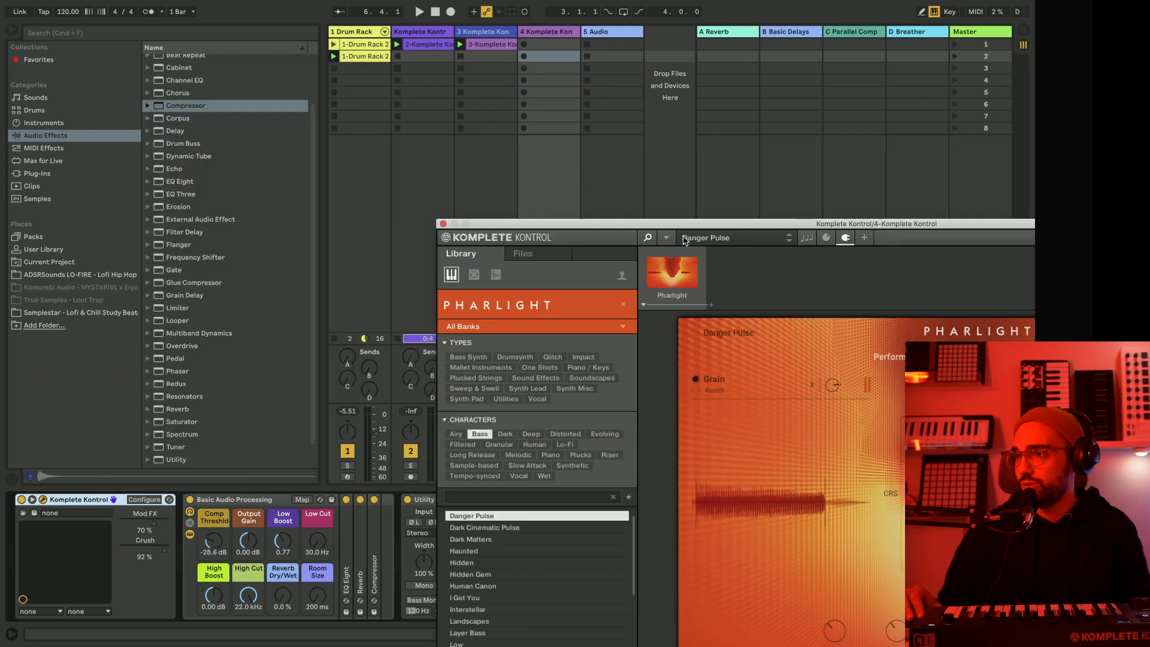
drag(672, 227, 811, 266)
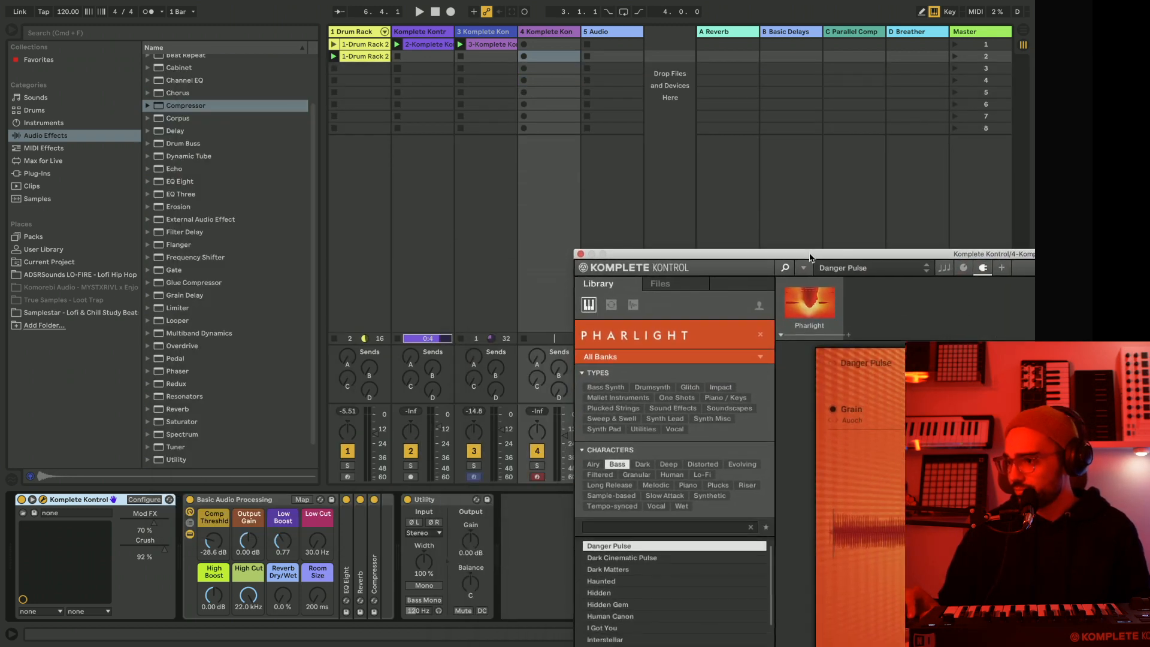
Check the flattened audio clip on track 2 and paste the copied sidechain Compressor onto that track.
click(417, 34)
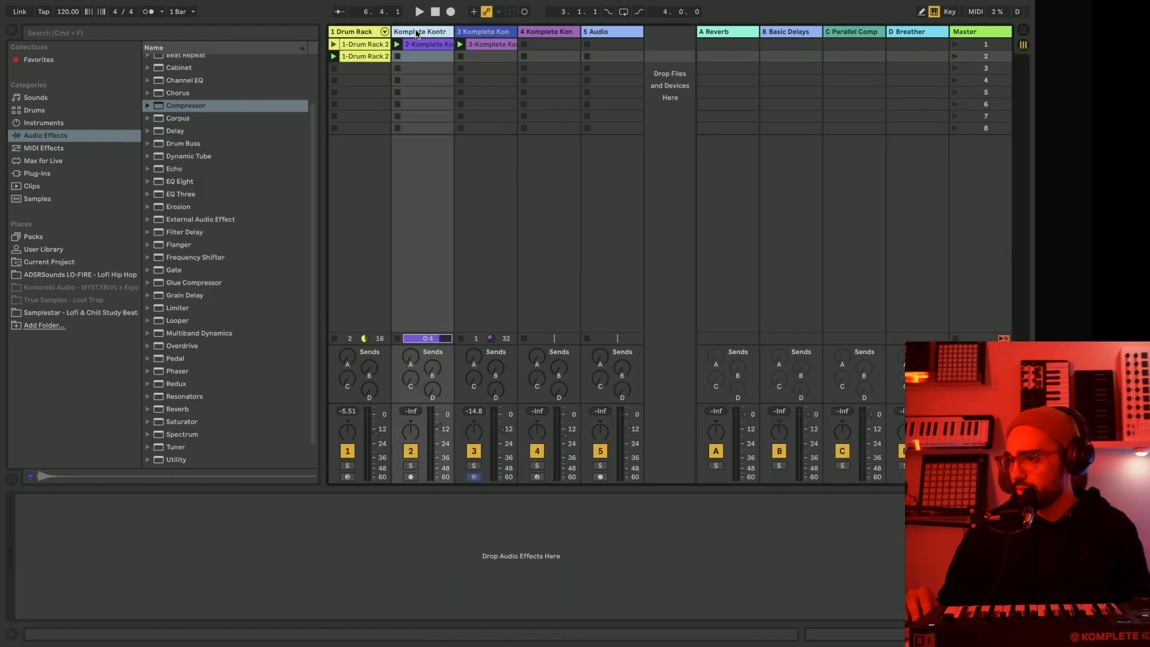
click(419, 44)
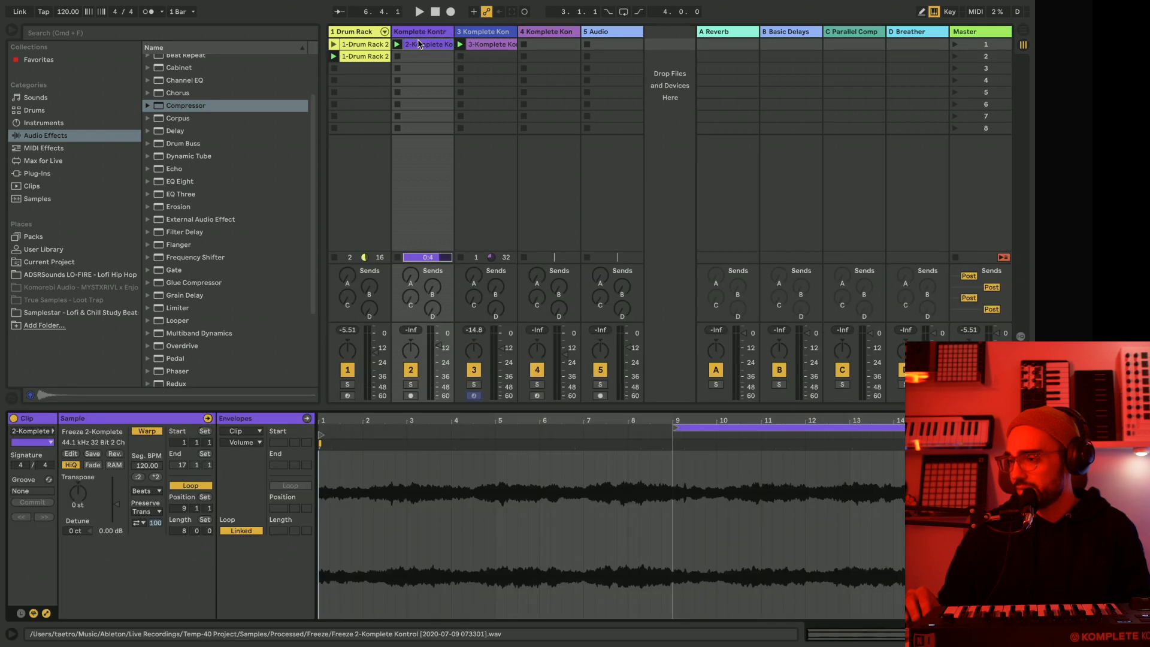
click(427, 31)
drag(473, 569, 494, 578)
During playback, solo track 2, set its Compressor threshold to -27.2 dB, and copy the Compressor.
key(space)
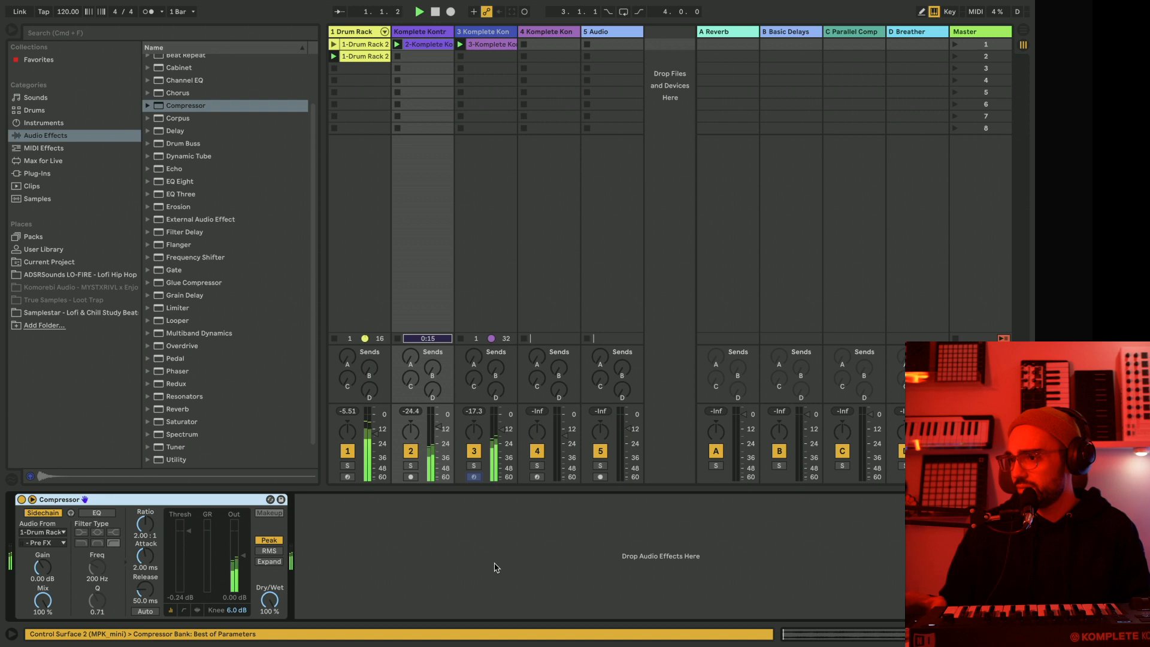
click(411, 465)
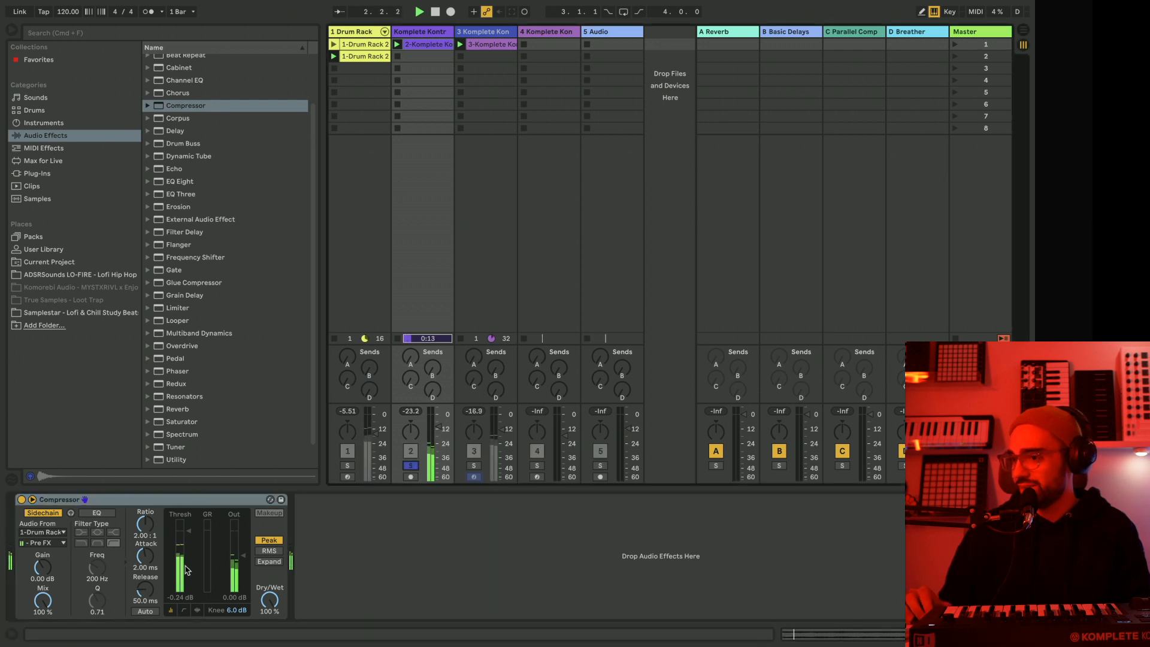
drag(189, 567, 188, 573)
right_click(182, 507)
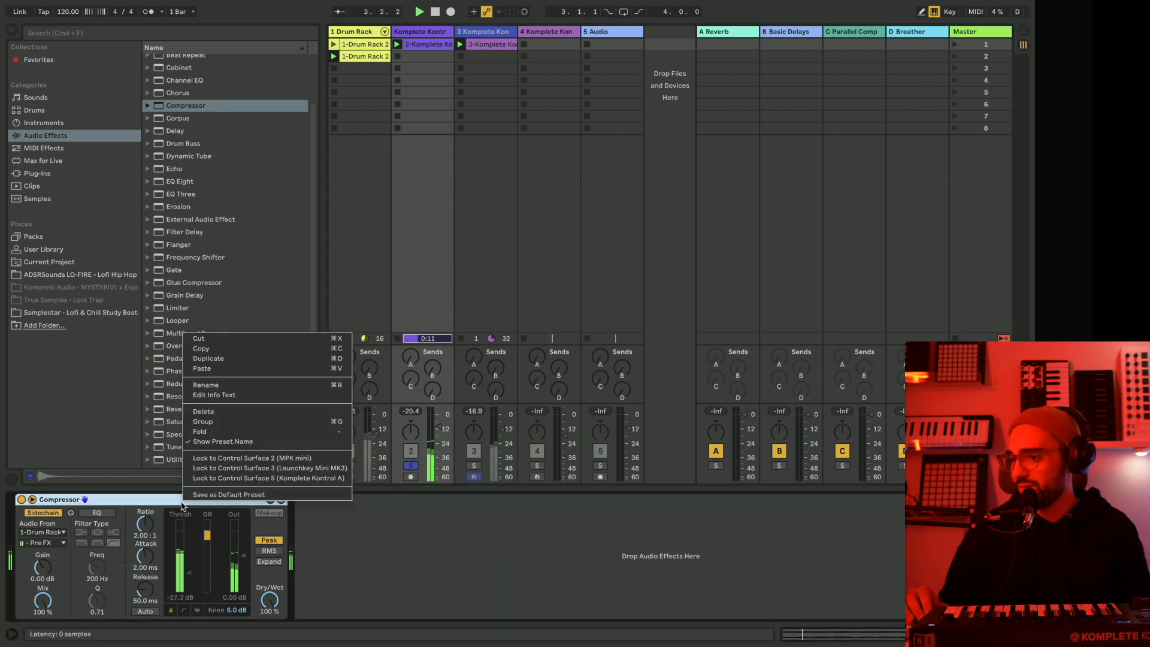
click(256, 346)
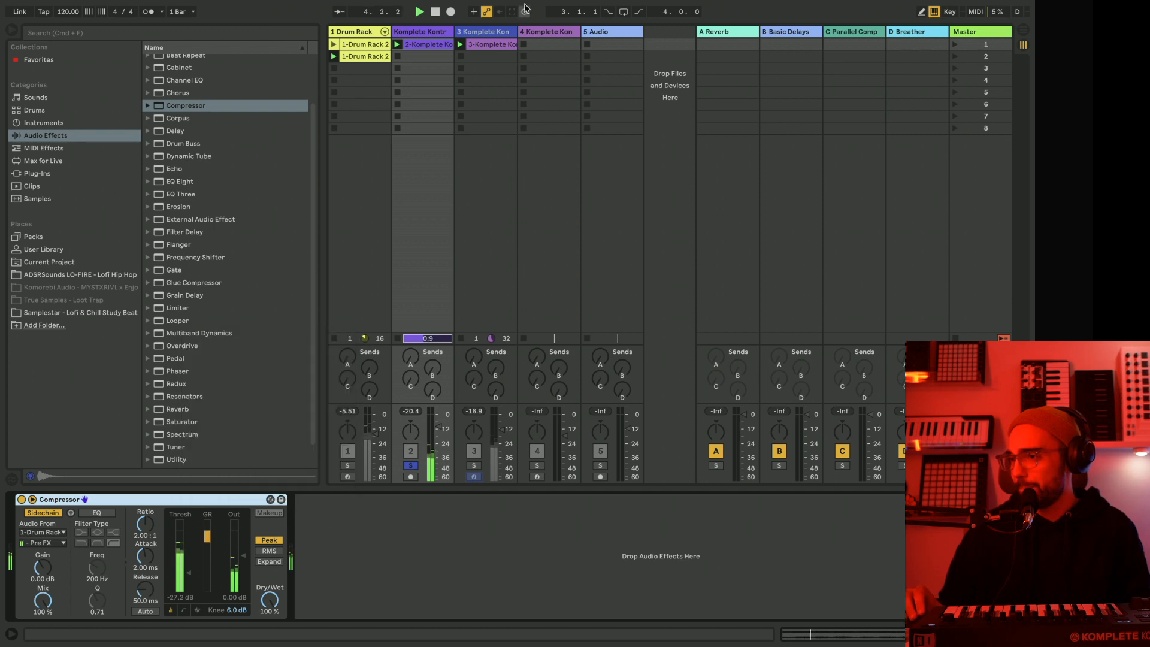
Bring up track 4's Komplete Kontrol window, moving it clear of the mixer to turn off track 2's solo.
click(491, 33)
click(558, 34)
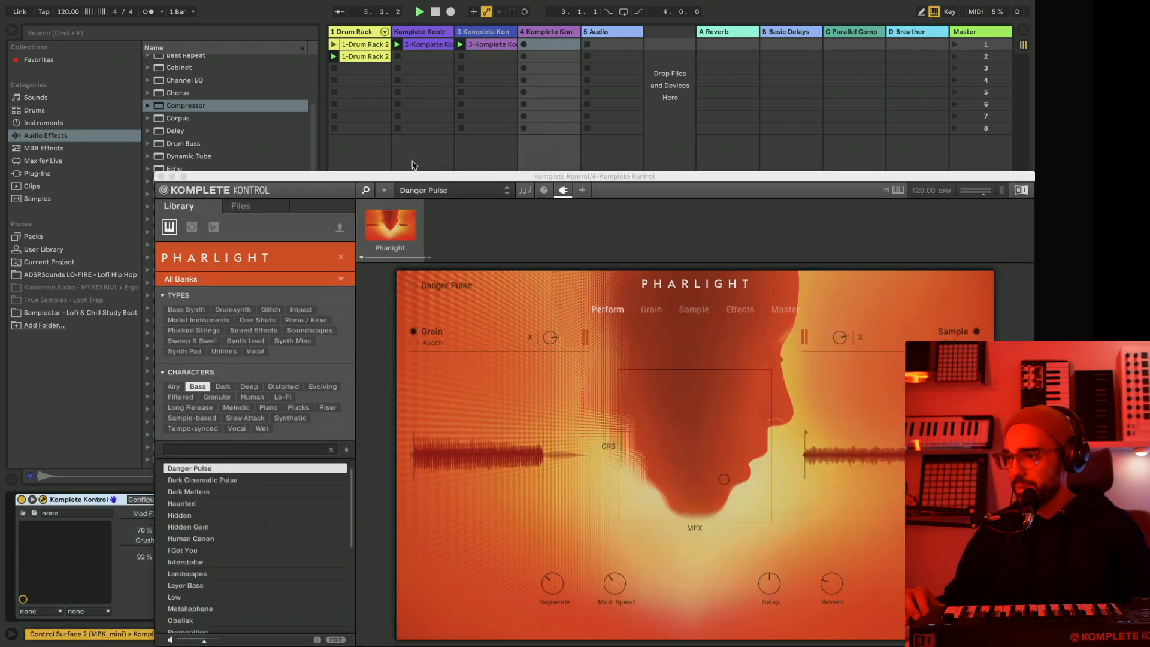
drag(414, 180, 770, 50)
click(410, 467)
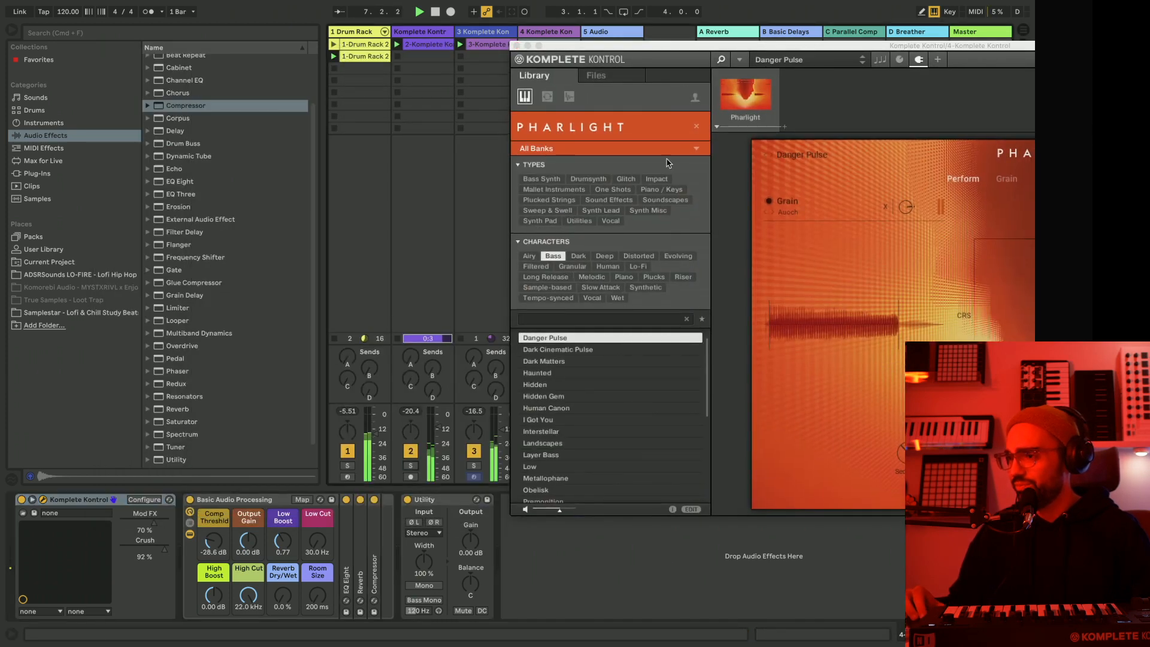
drag(646, 52, 315, 50)
Stop playback and load the Pharlight preset Me And The Moonquake on track 4, filtering by the Plucks character instead of Bass.
key(space)
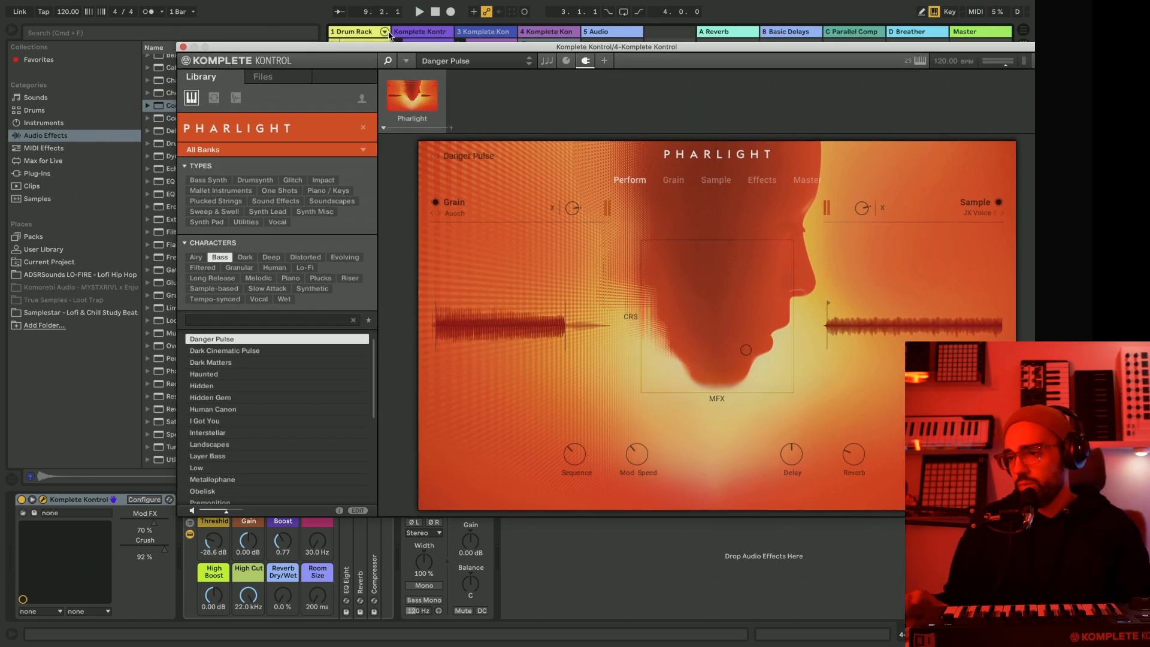
click(224, 259)
click(324, 282)
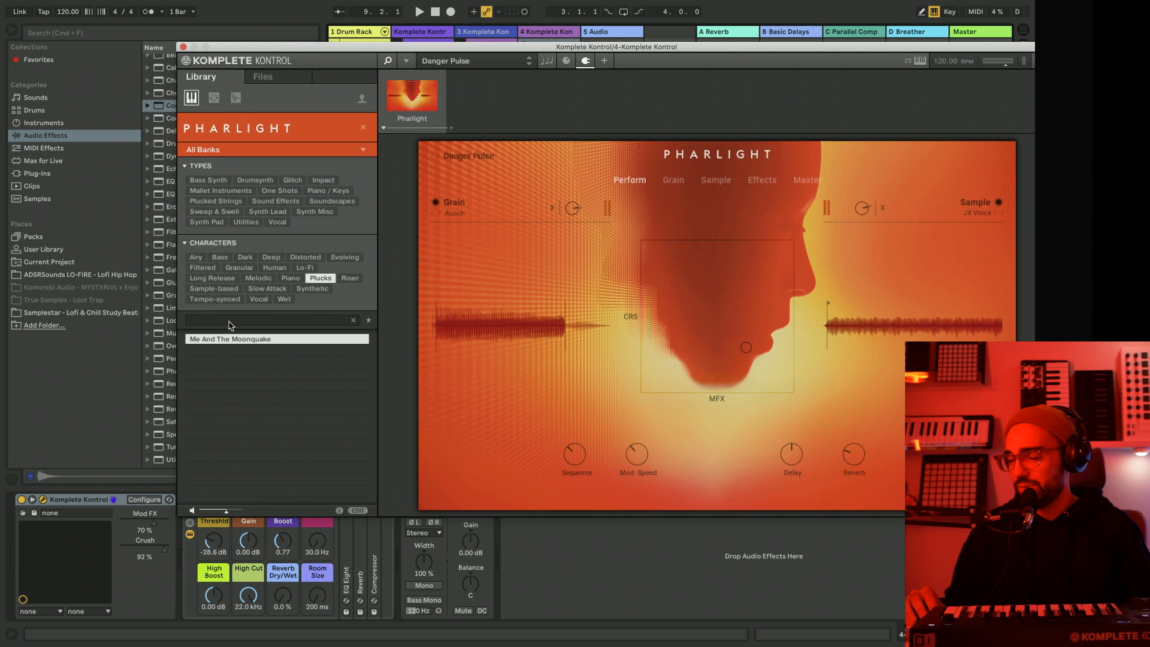
double_click(219, 340)
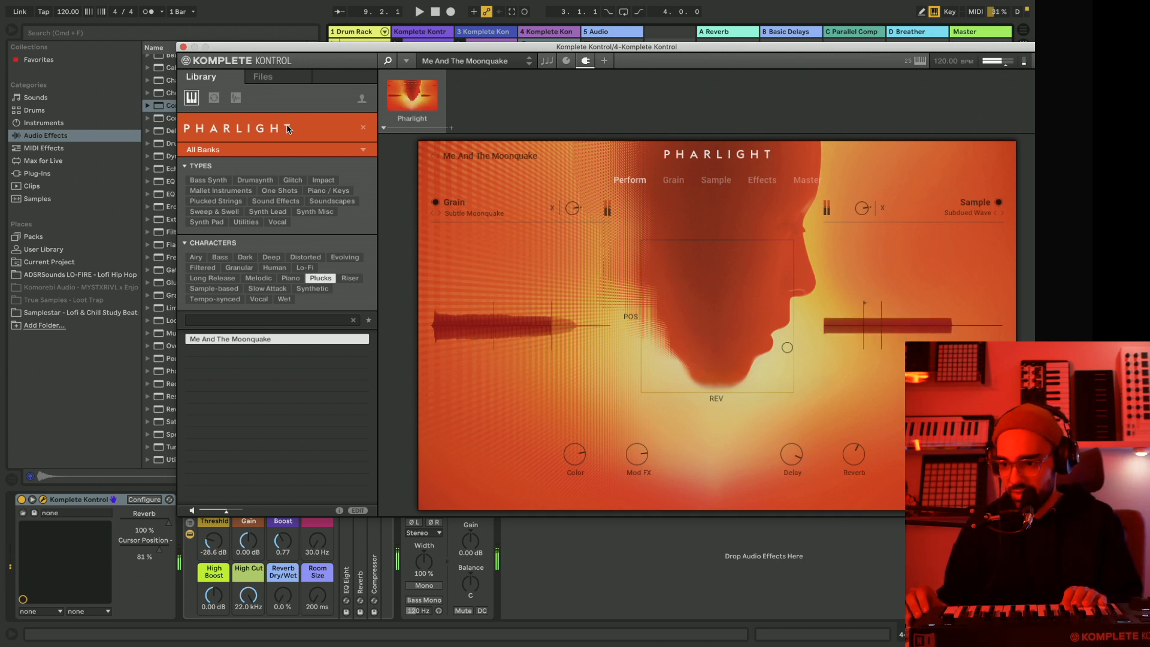
Move track 4's plug-in window out of the way of the session and device chain, and close it.
drag(306, 53, 257, 85)
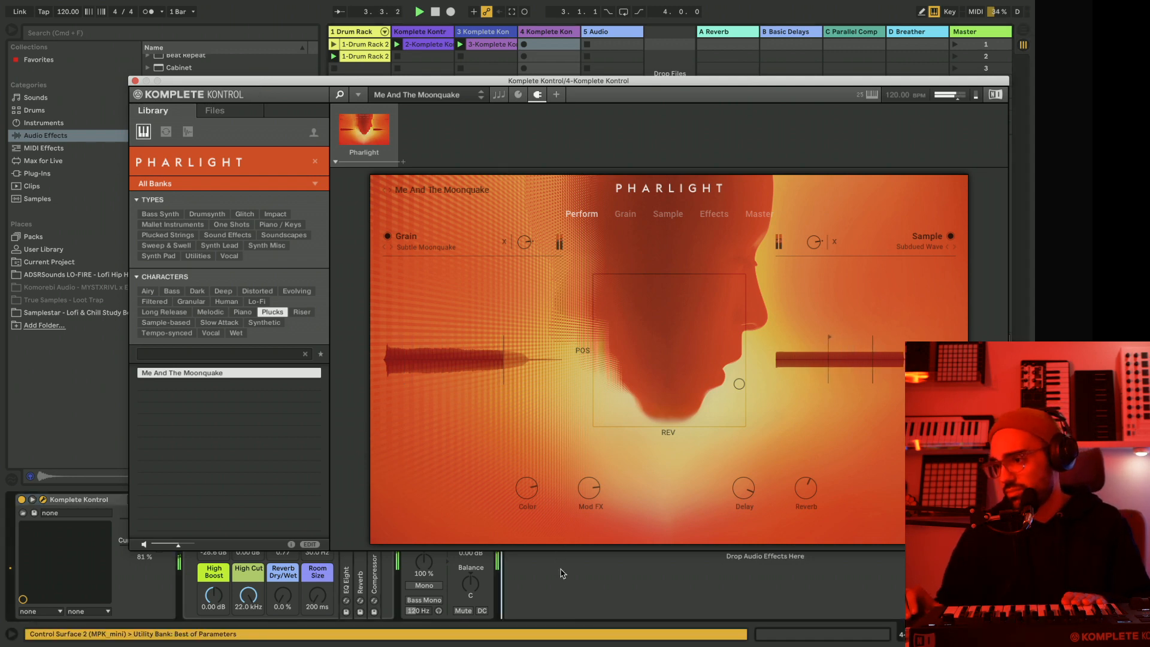
drag(362, 82, 216, 6)
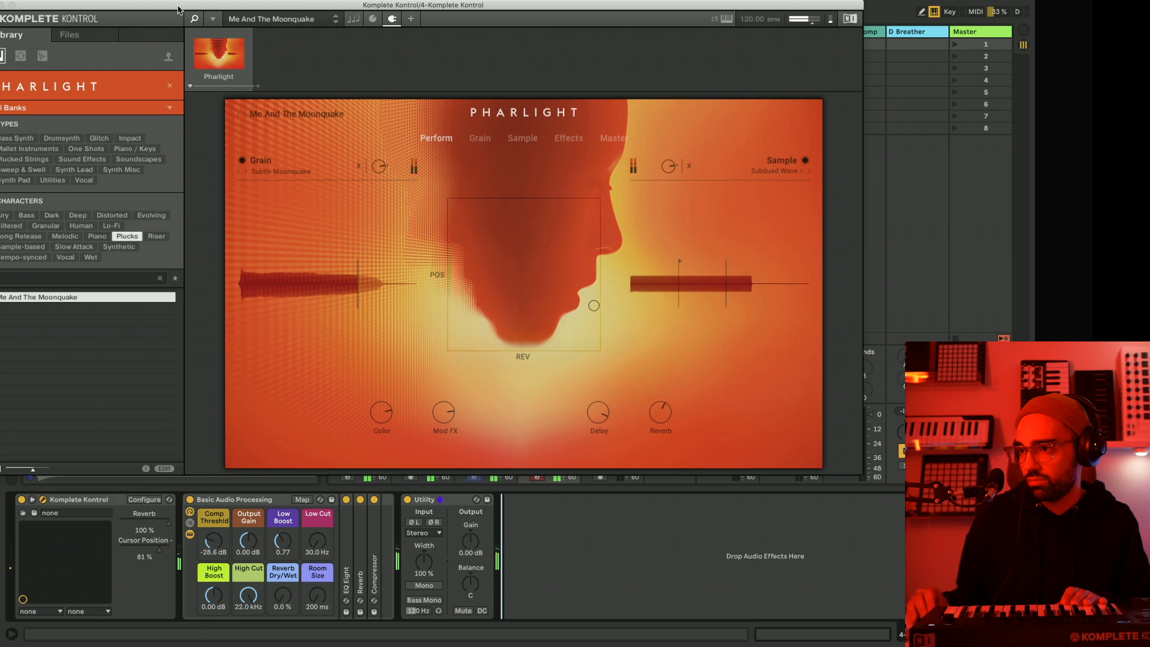
drag(150, 4, 462, 264)
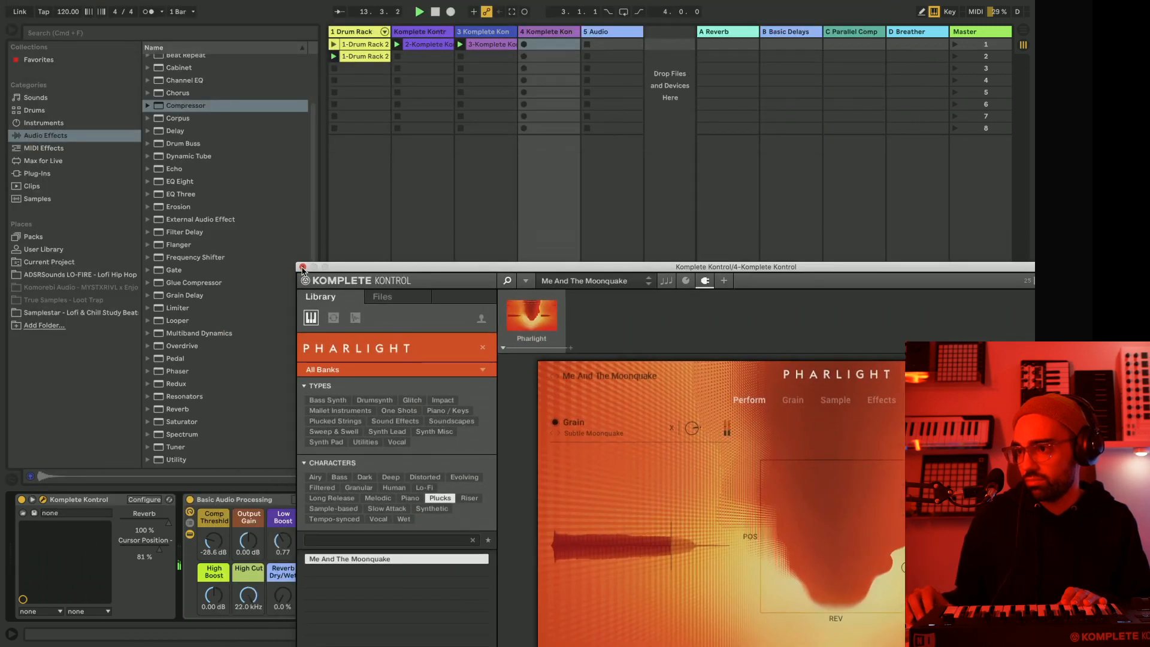
click(303, 267)
Copy track 2's sidechain Compressor to the end of track 4's device chain and set its dry/wet to 98 %.
click(405, 32)
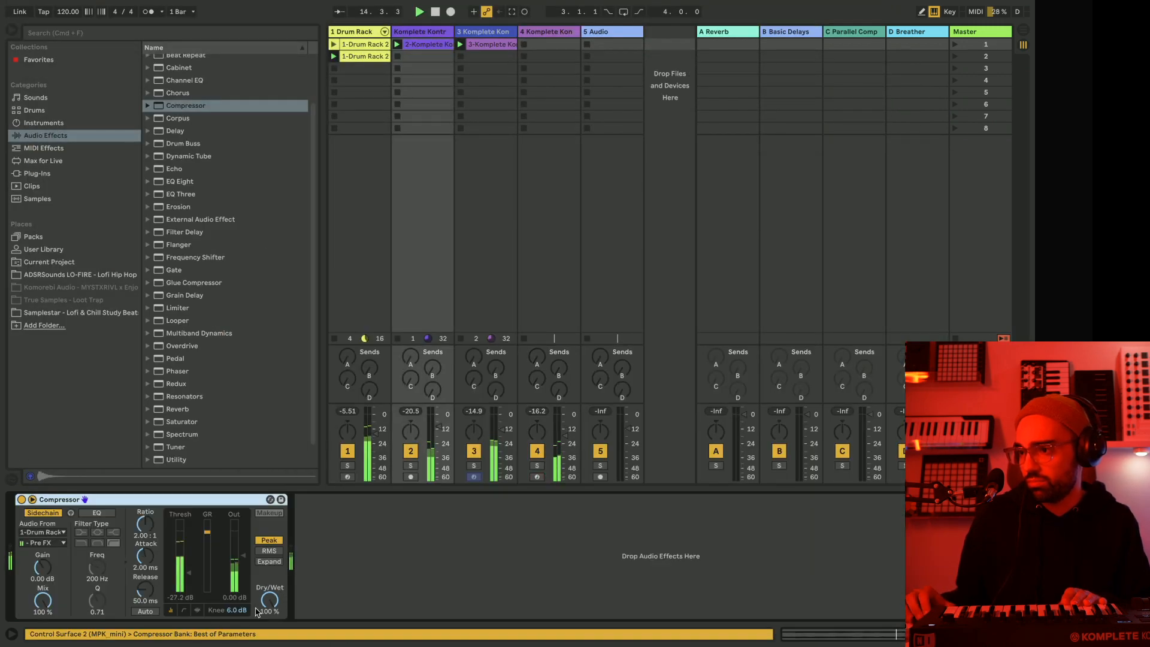
right_click(191, 500)
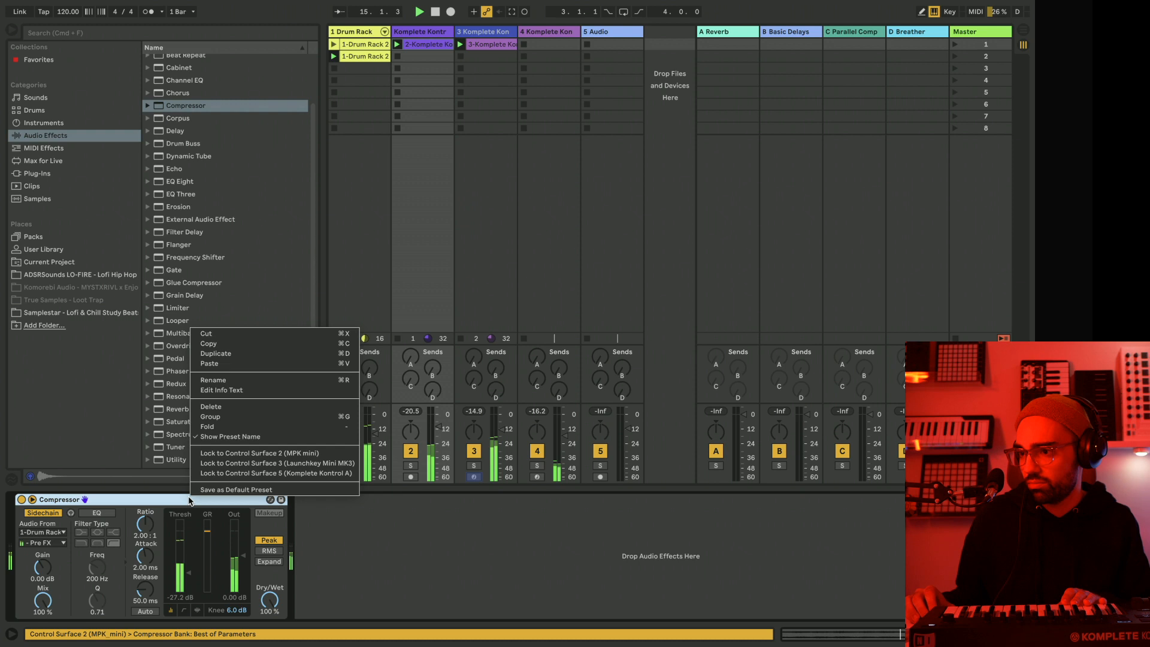
click(223, 355)
click(558, 33)
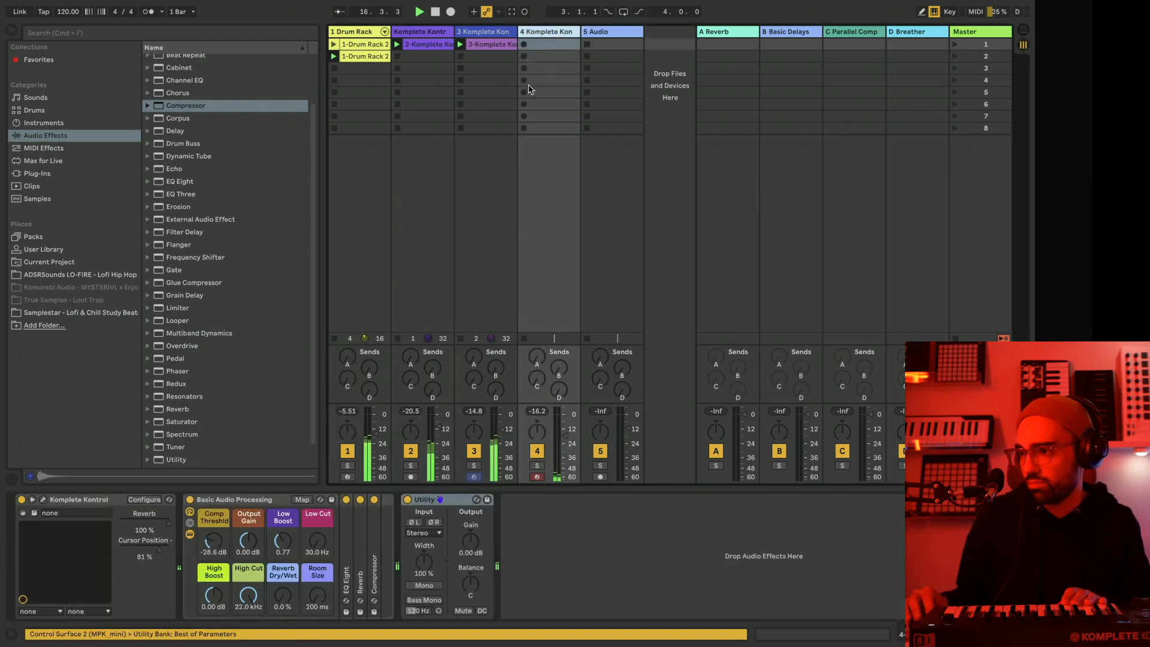
right_click(580, 587)
click(593, 593)
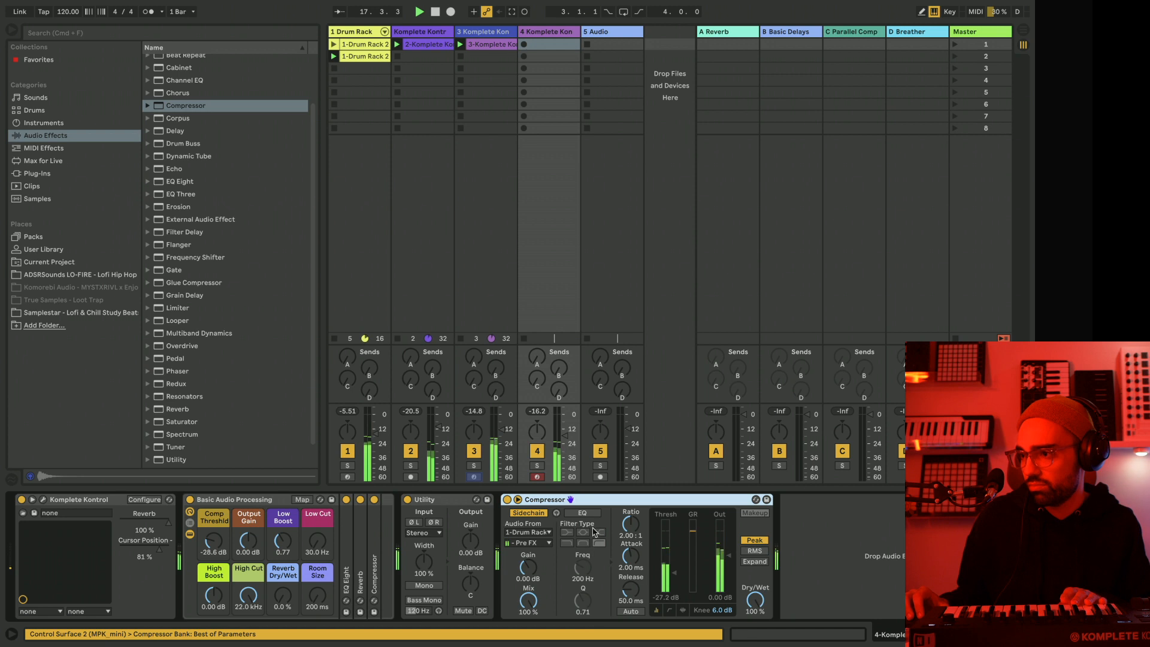
drag(757, 608, 757, 617)
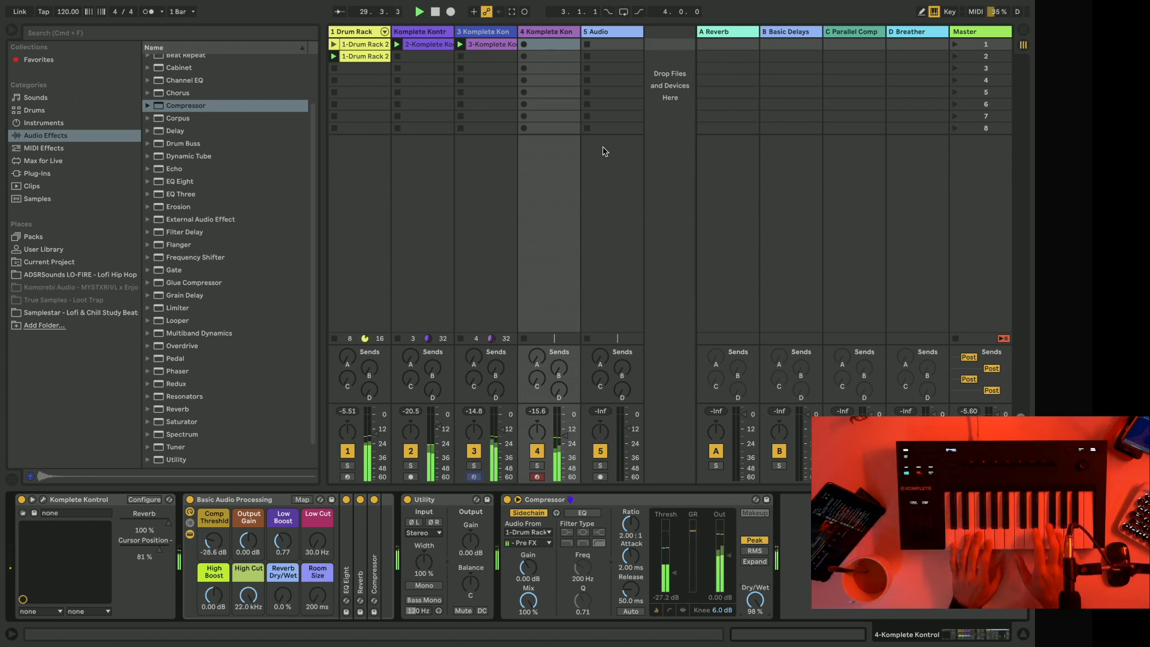
Reopen track 4's Komplete Kontrol window above the device chain and move Pharlight's XY cursor up to a cursor position of about 88 %.
click(43, 500)
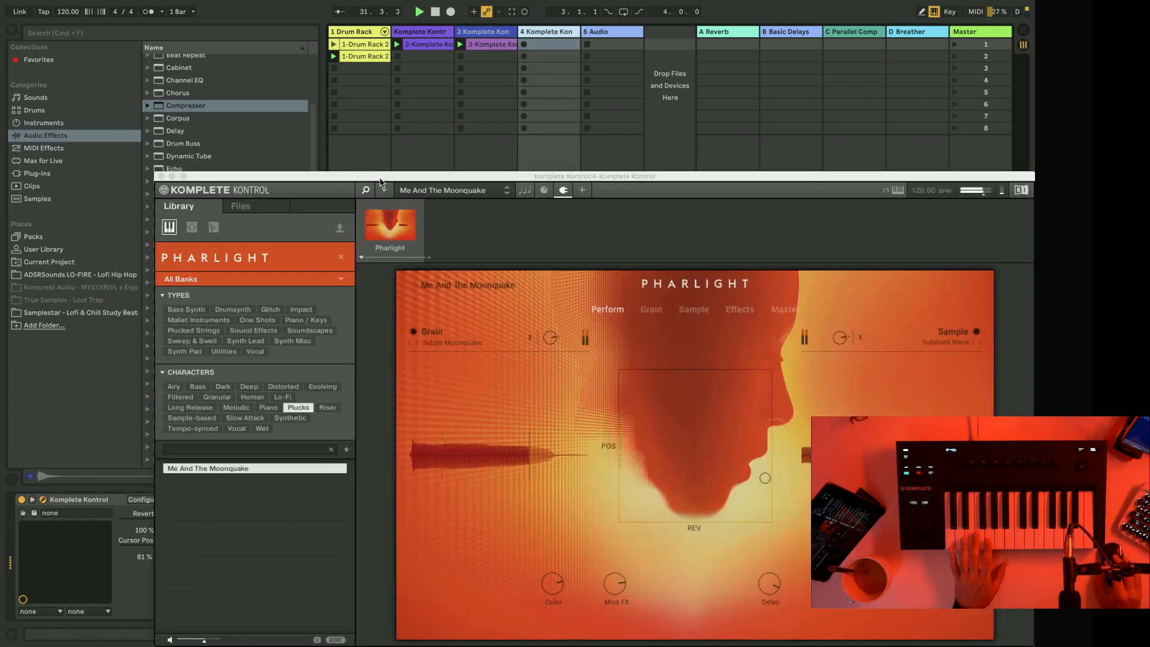
drag(380, 179, 336, 12)
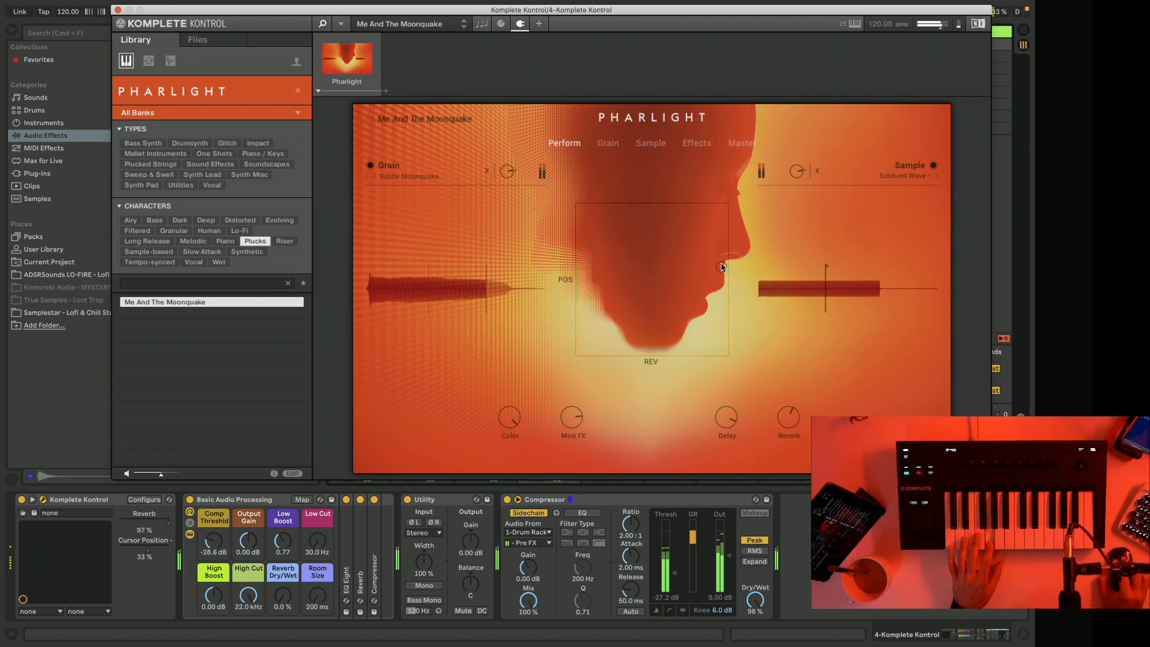
drag(721, 251, 720, 238)
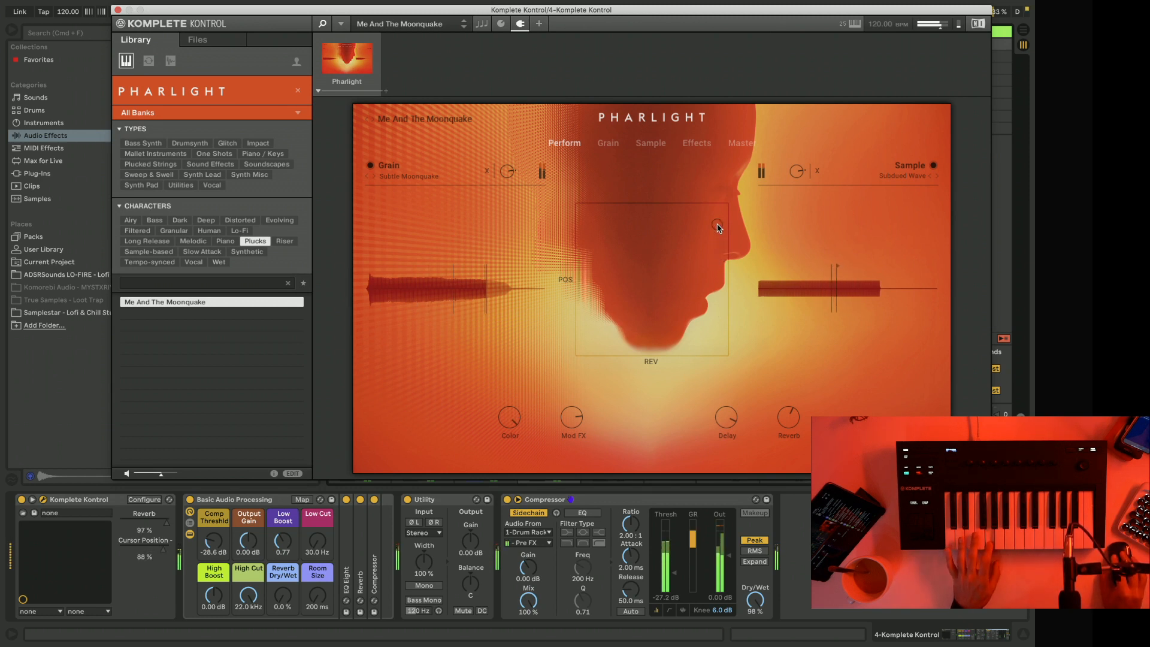
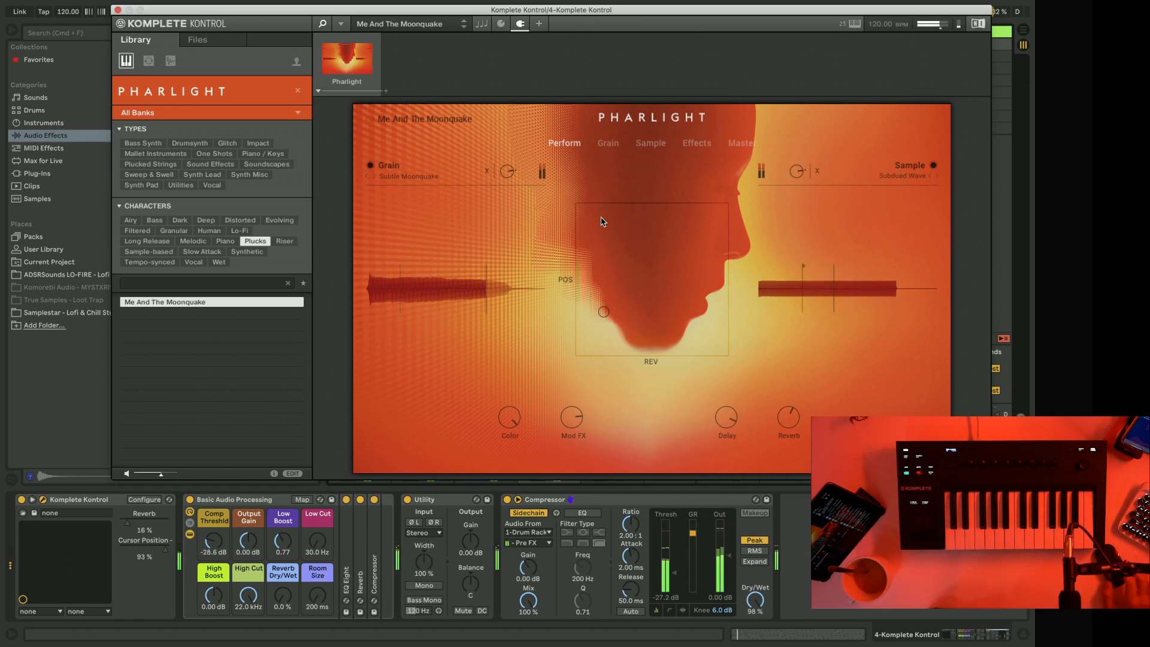
Close track 4's plug-in window, set its clip to loop four bars starting at bar 13, and restart playback.
click(116, 10)
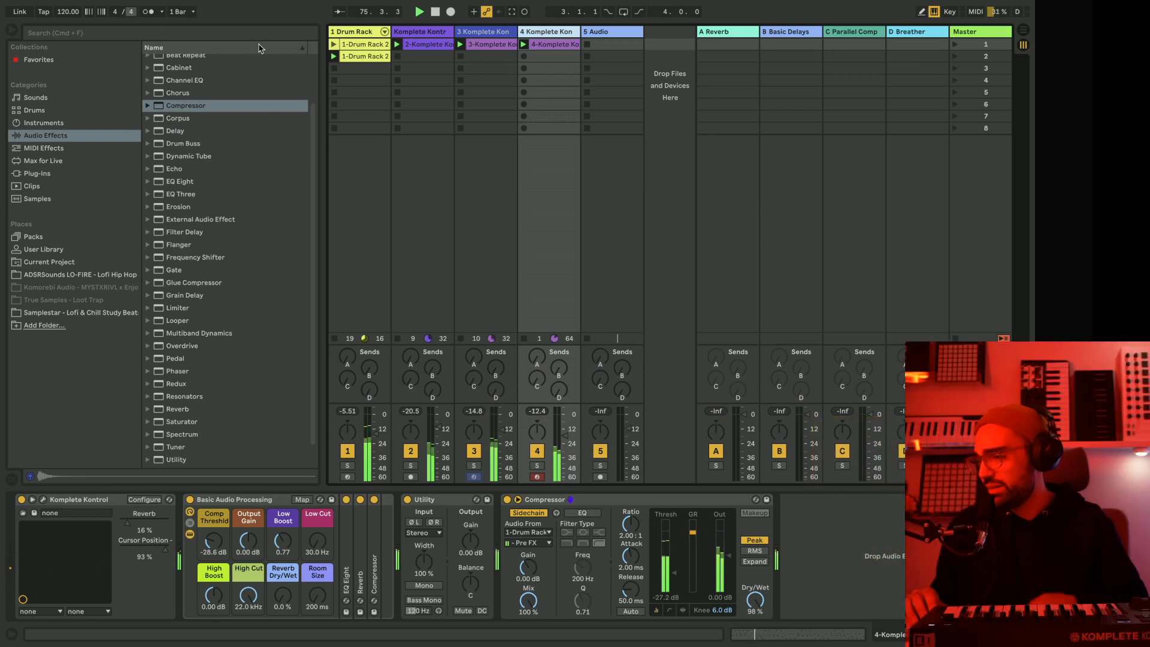
double_click(537, 45)
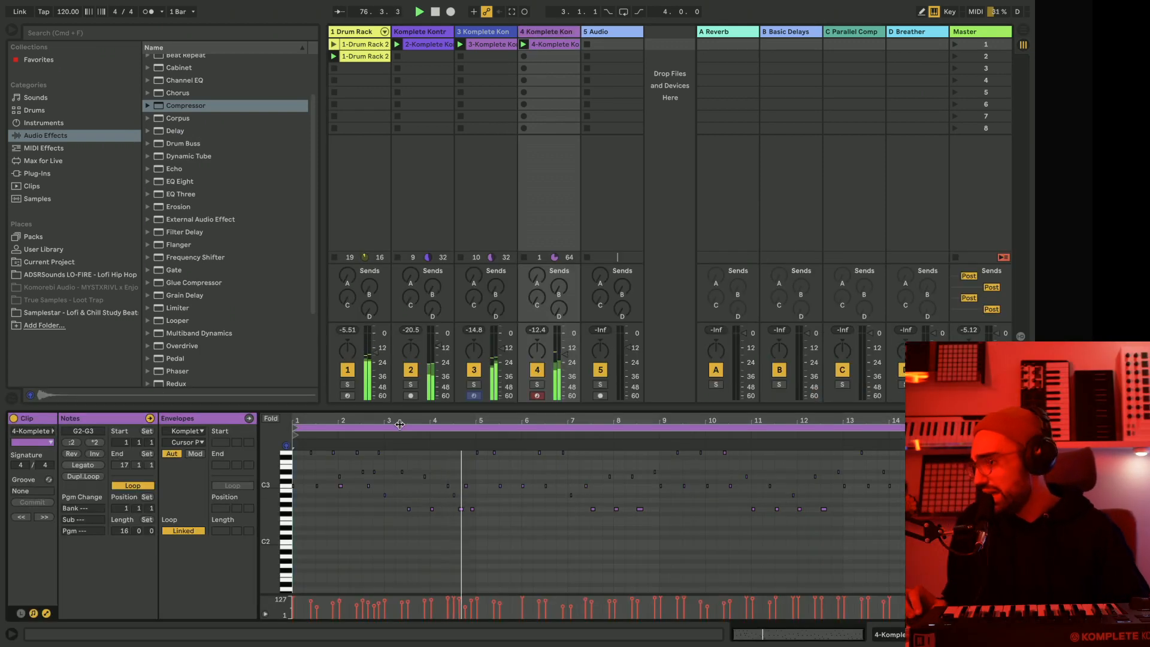
drag(294, 428, 843, 427)
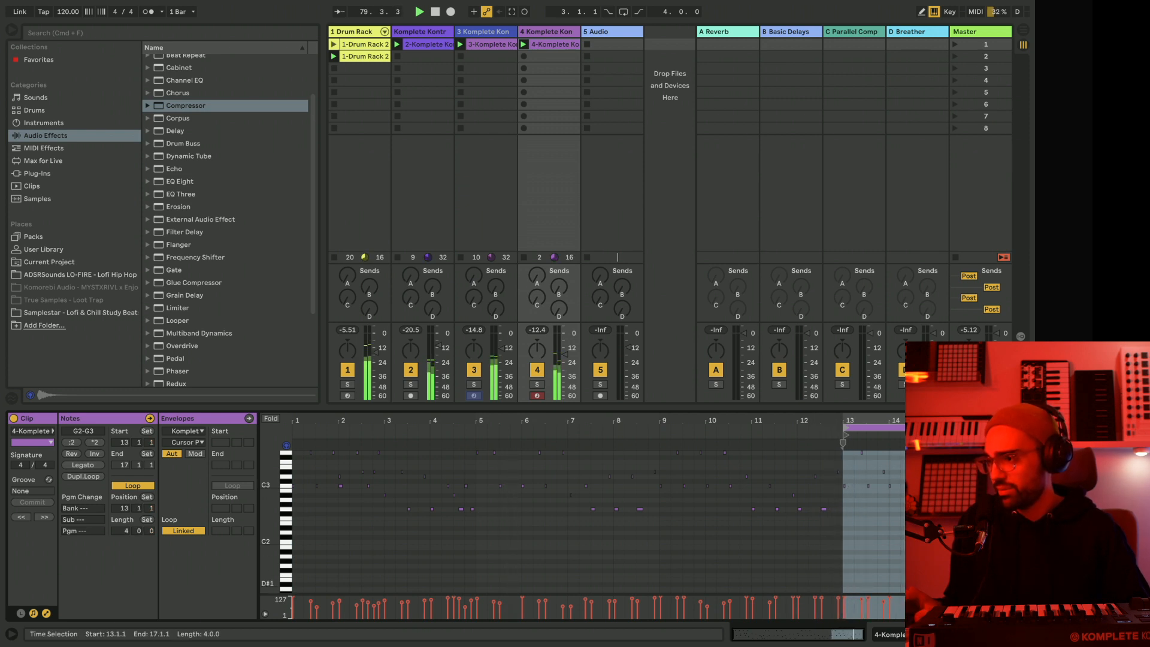
click(540, 33)
click(544, 45)
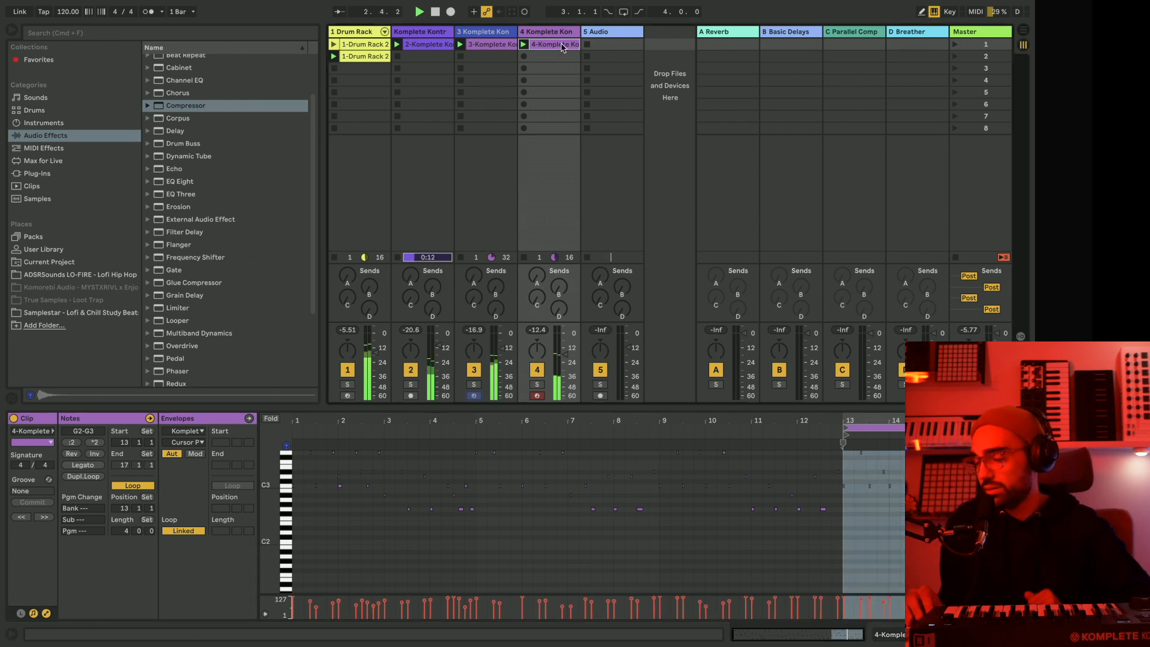
click(544, 37)
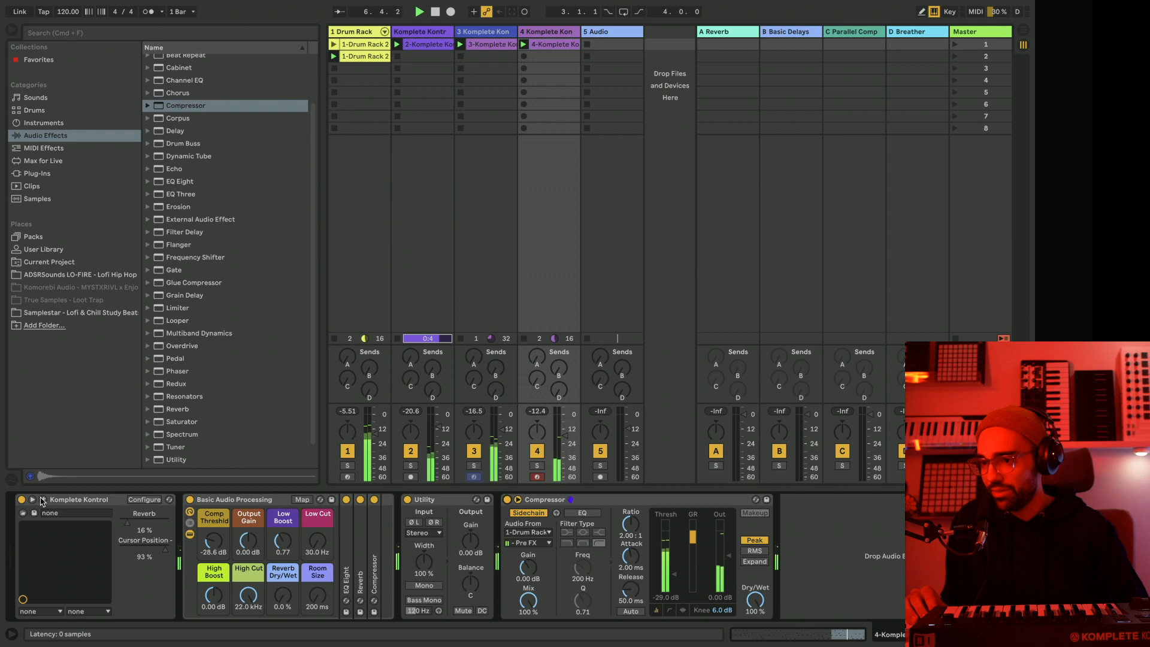
Reopen track 4's Komplete Kontrol window and, in Pharlight's Grain settings, raise the cursor Jitter and set the grain Interval to 80.0 ms.
click(42, 500)
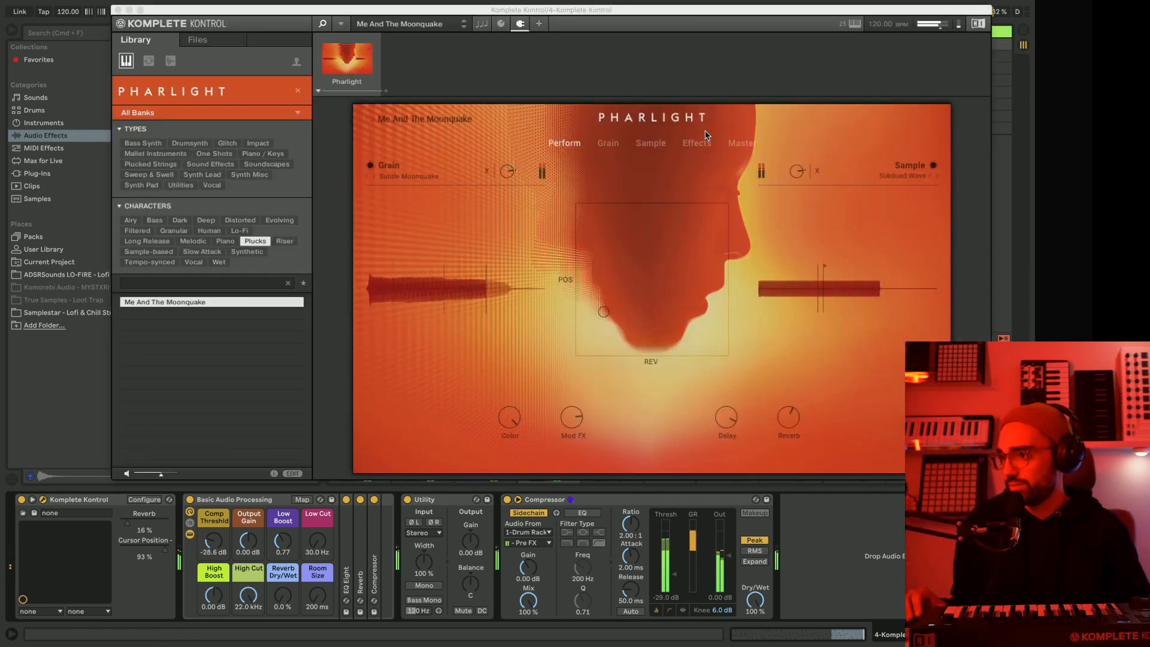
click(612, 147)
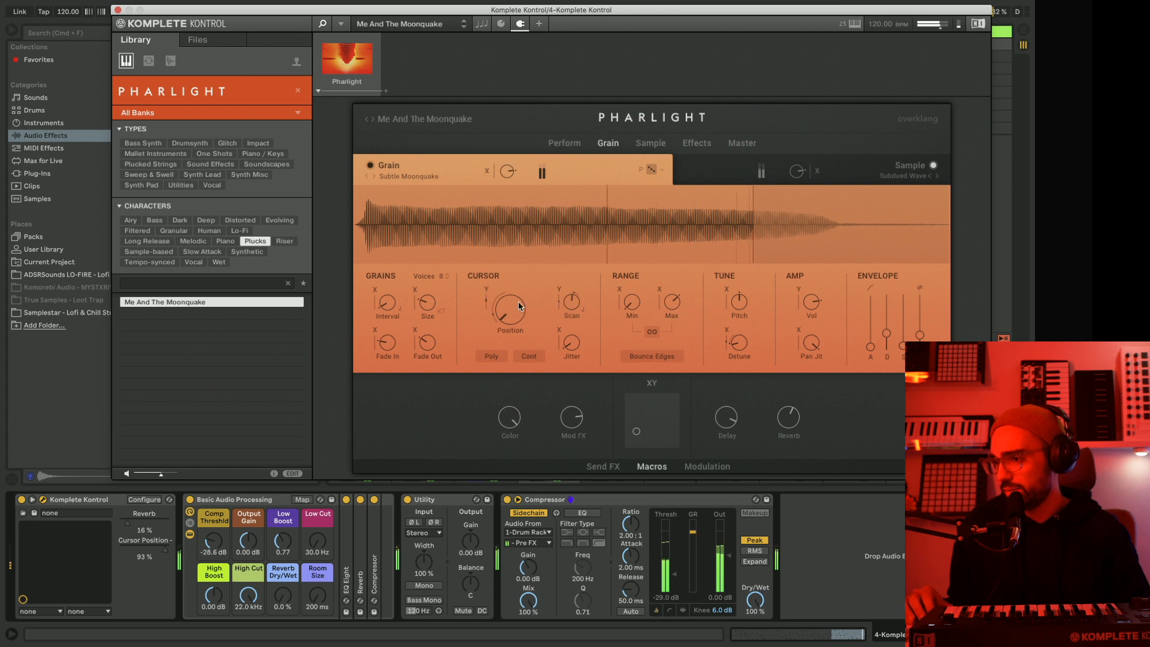
drag(569, 344, 570, 237)
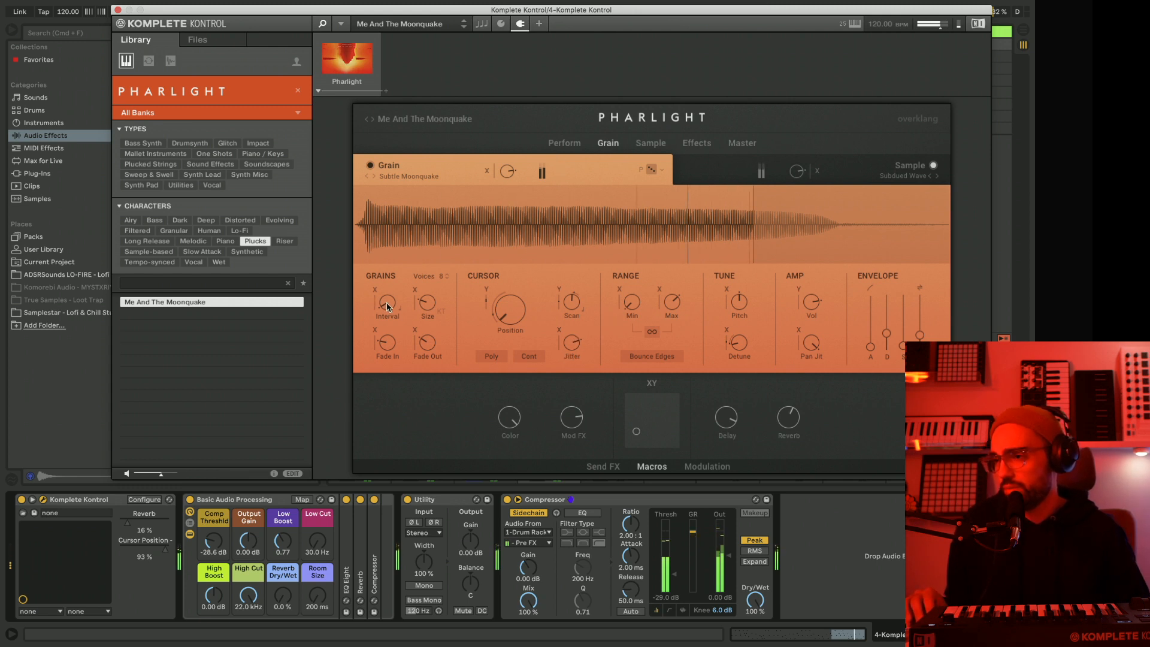
drag(379, 248, 378, 241)
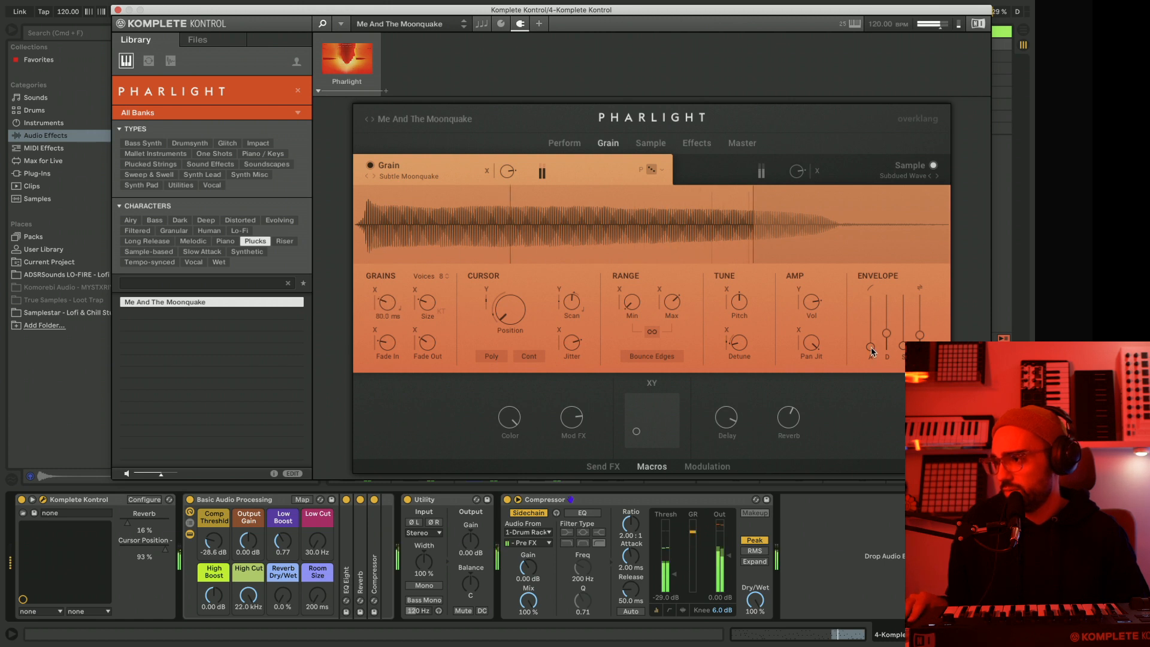
drag(872, 347, 877, 418)
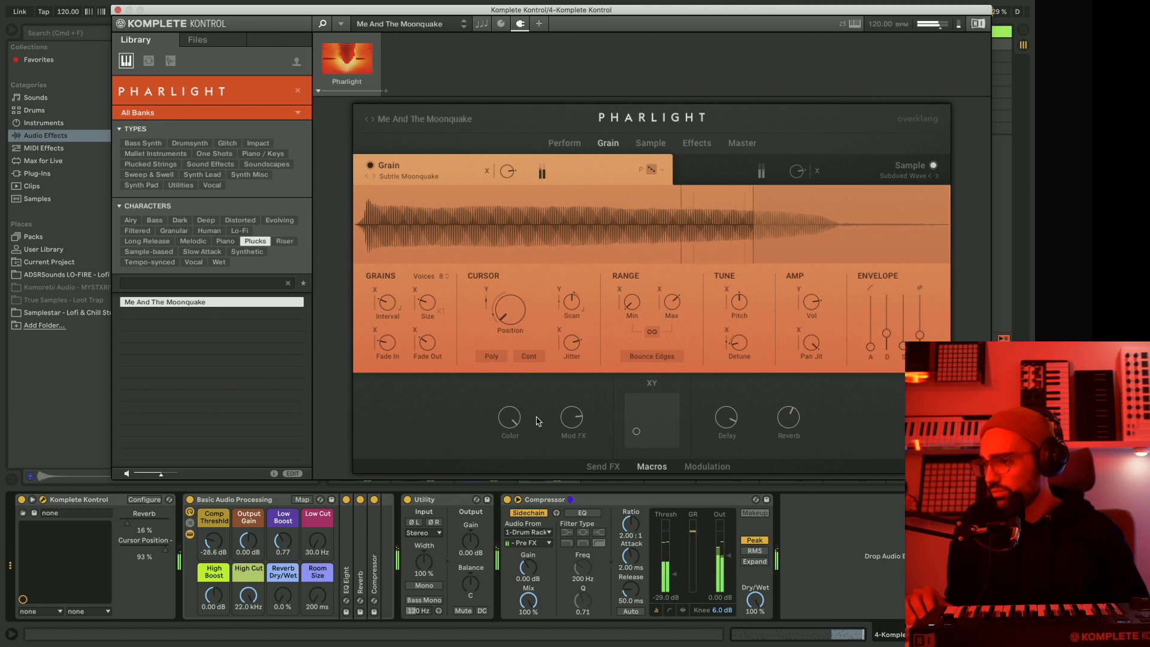
Move Pharlight's XY cursor to about 57 % reverb and 49 % cursor position, and raise the grain size with 11 voices.
drag(636, 431, 657, 423)
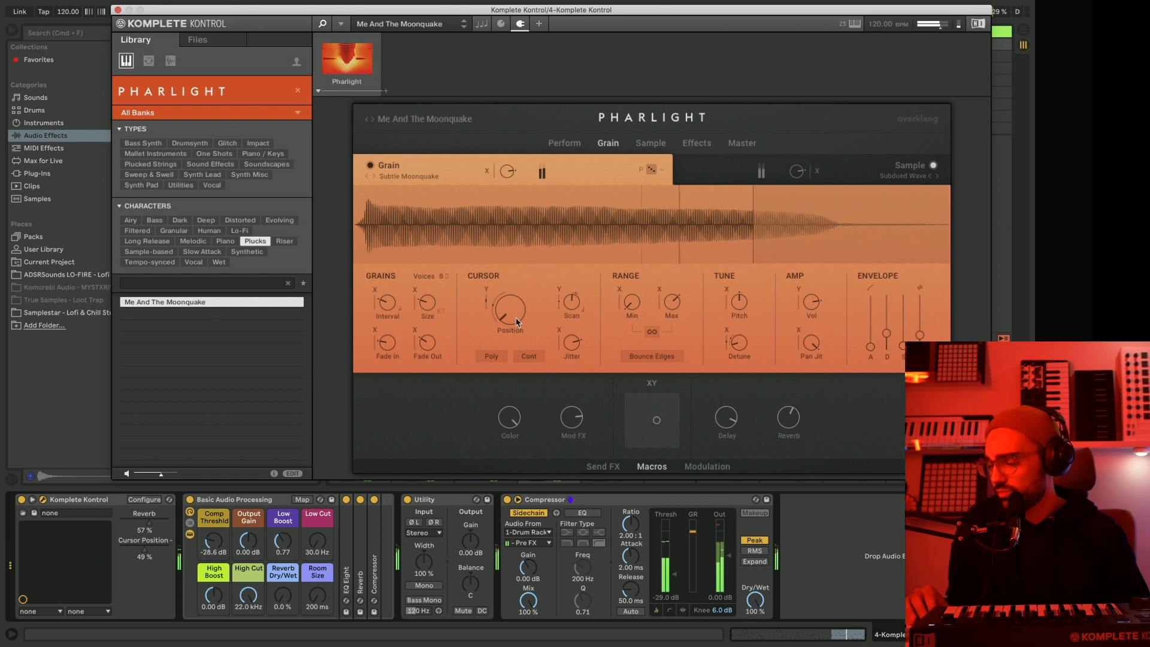
mouse_move(508, 282)
mouse_down()
mouse_move(502, 208)
mouse_move(523, 418)
mouse_up()
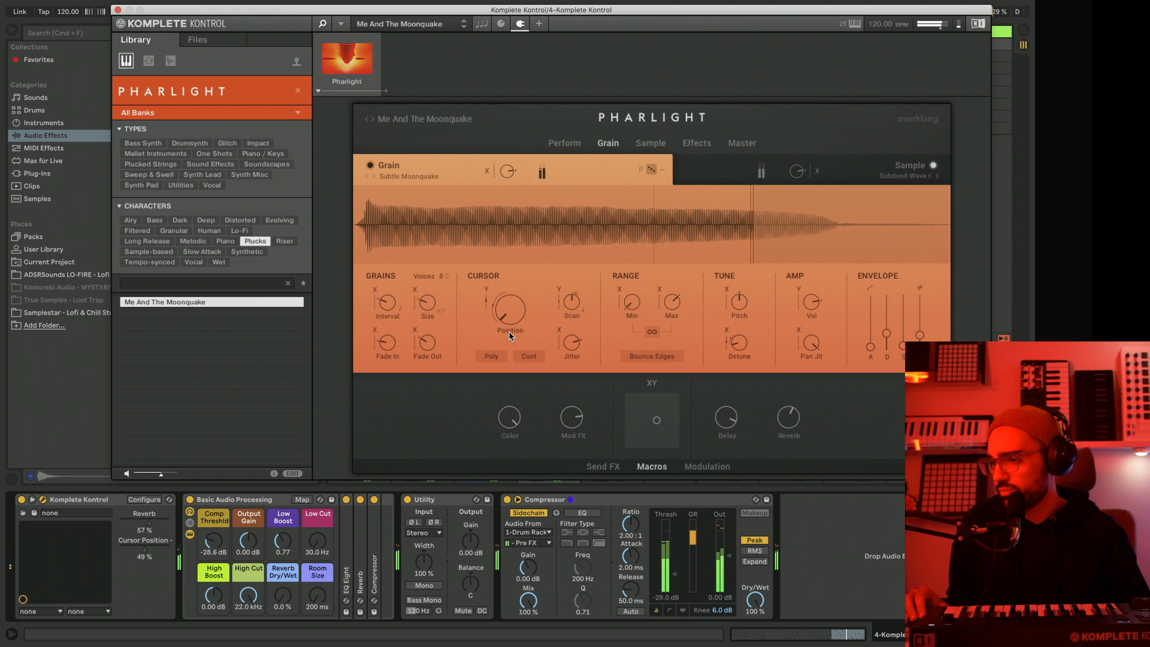
drag(426, 303, 440, 229)
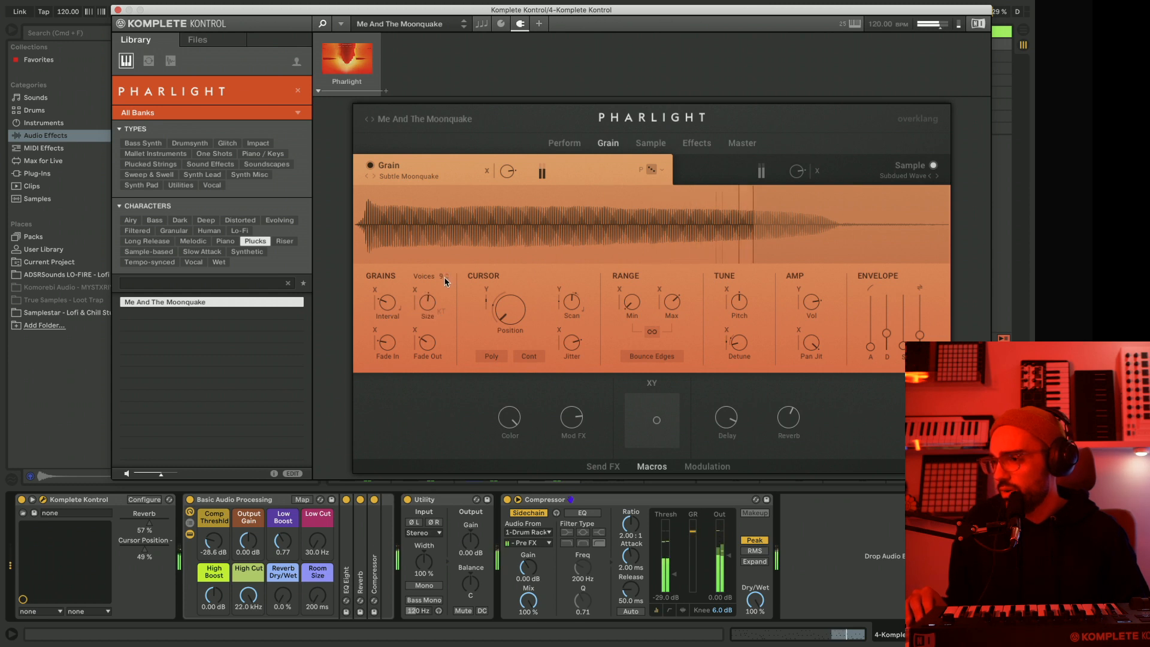
drag(443, 278, 447, 274)
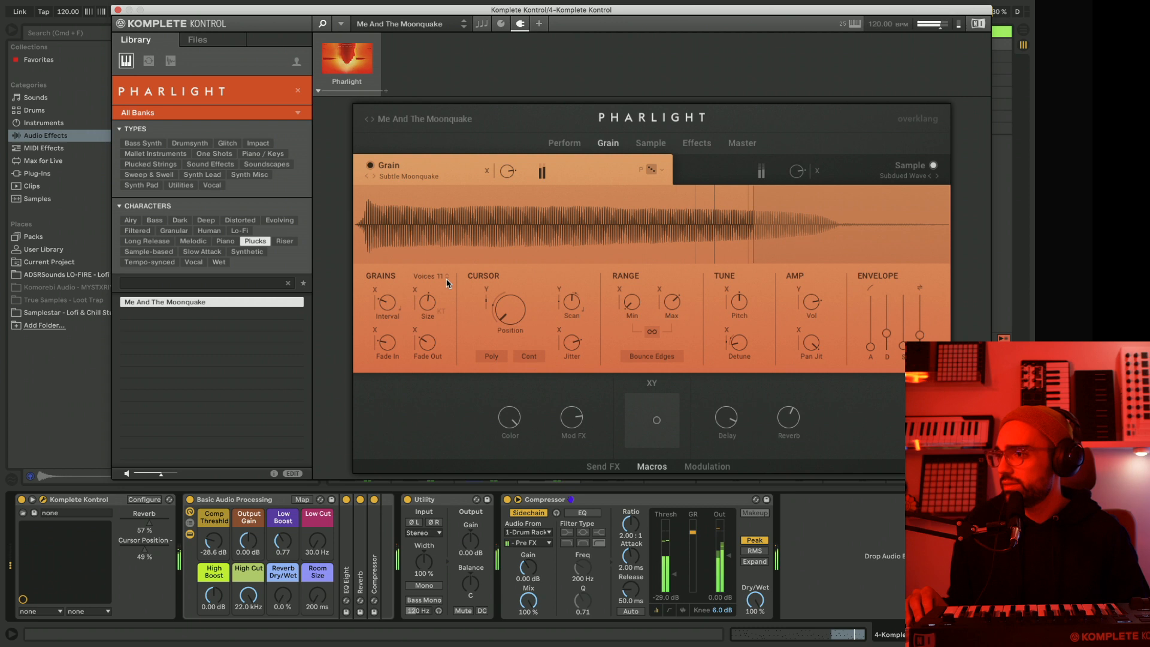
Adjust the sample layer's filter cutoff and move the XY cursor to about 41 % reverb and 96 % cursor position.
click(650, 143)
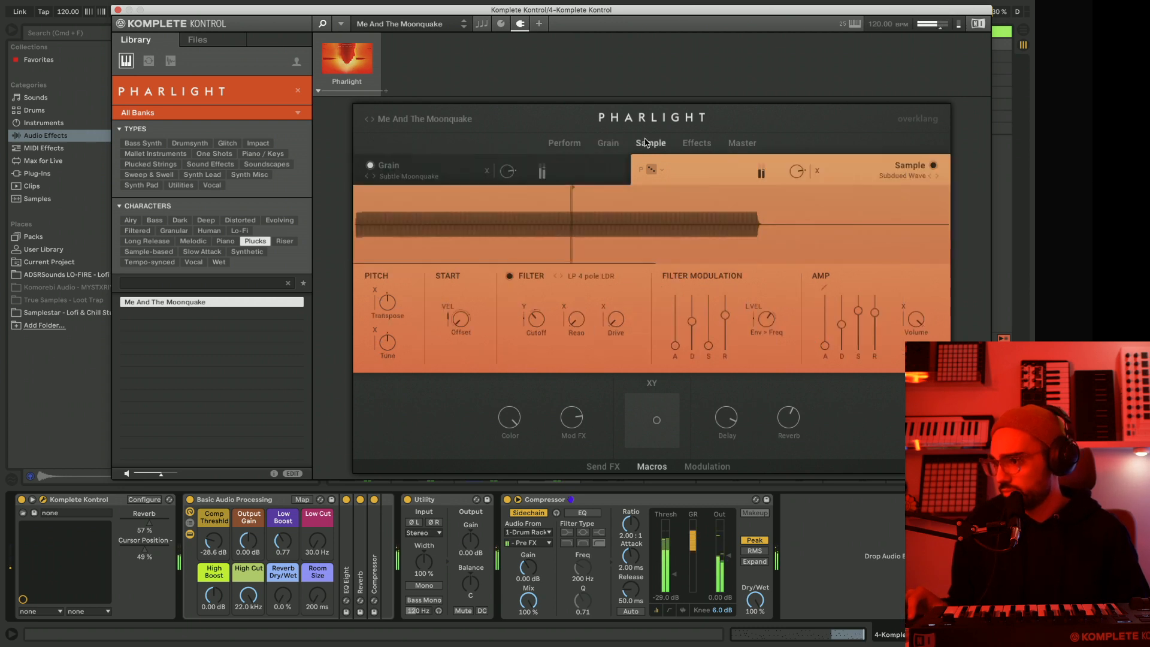
drag(537, 318, 541, 281)
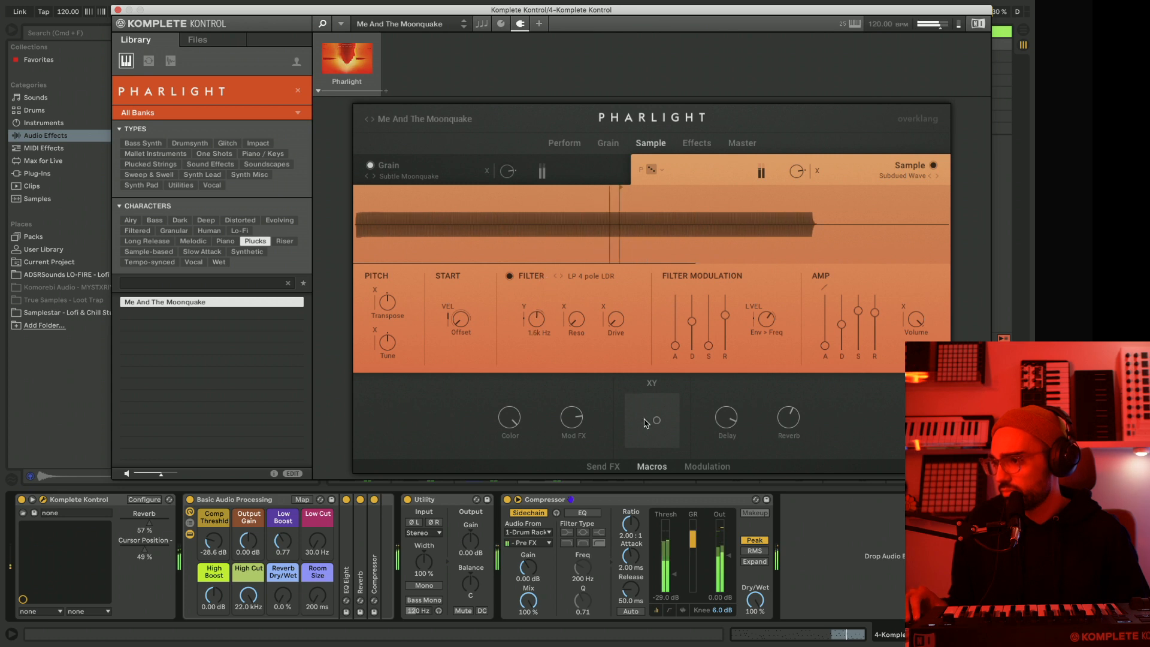
mouse_move(657, 409)
mouse_down()
mouse_move(672, 403)
mouse_move(629, 401)
mouse_move(658, 401)
mouse_up()
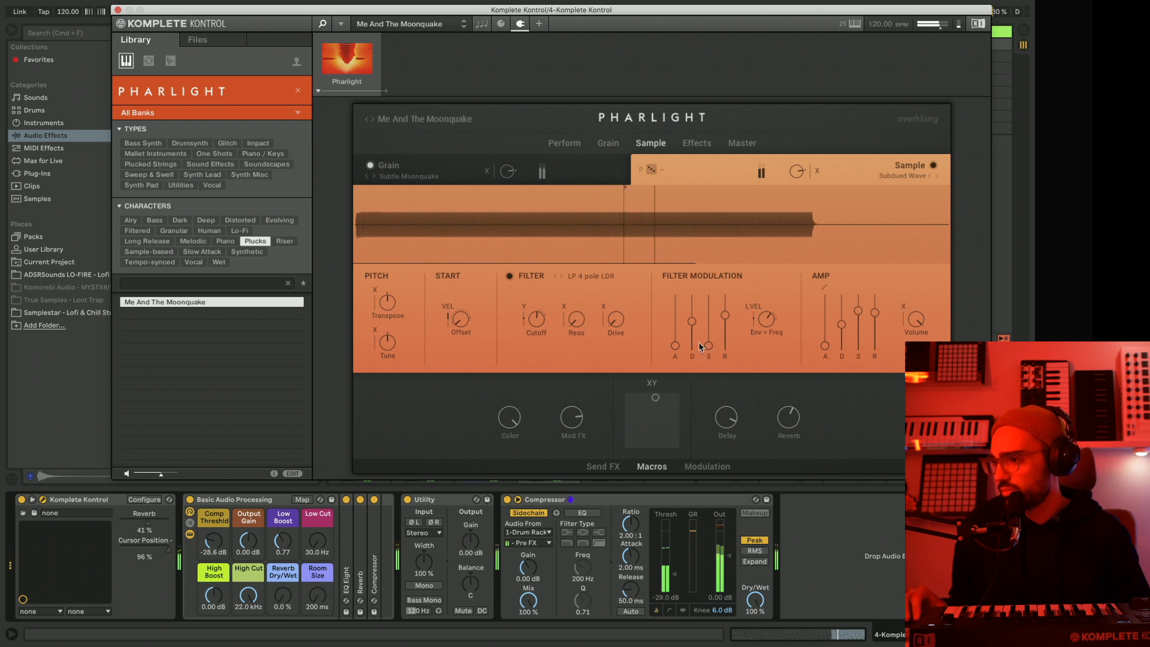
Set the sample filter's attack to 0.00 ms and drive to 4.4 %, and move the XY cursor to about 84 % reverb and 93 % cursor position.
mouse_move(675, 346)
mouse_down()
mouse_move(681, 291)
mouse_move(683, 340)
mouse_up()
drag(685, 390, 685, 404)
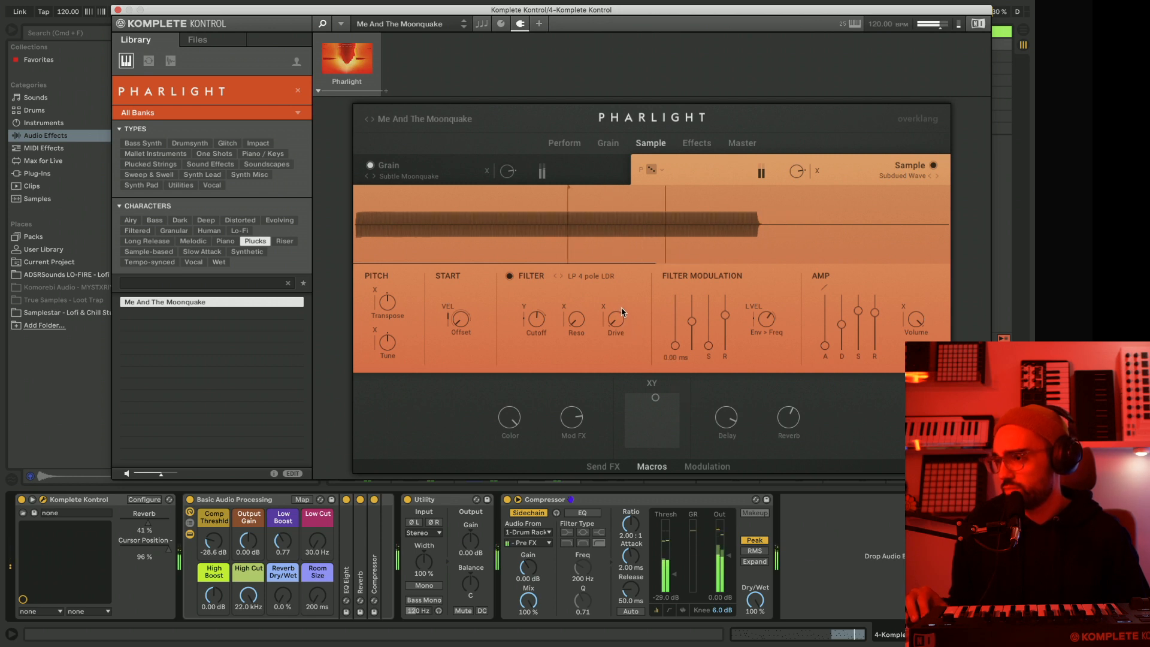
drag(621, 310, 621, 240)
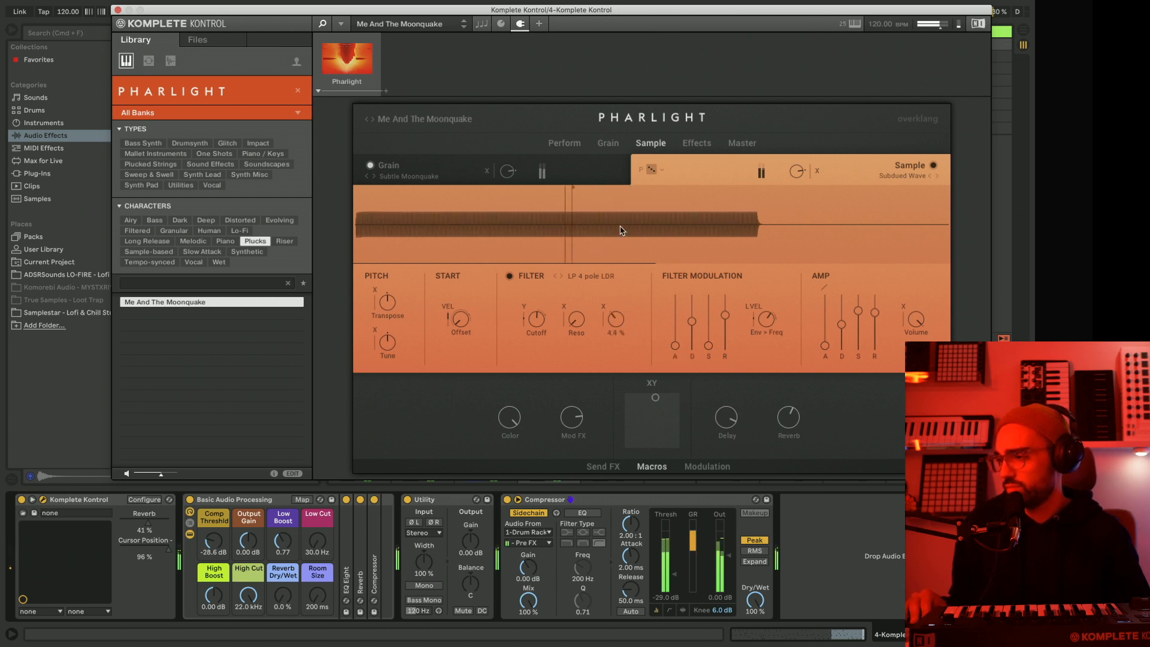
mouse_move(655, 397)
mouse_down()
mouse_move(630, 399)
mouse_move(669, 396)
mouse_up()
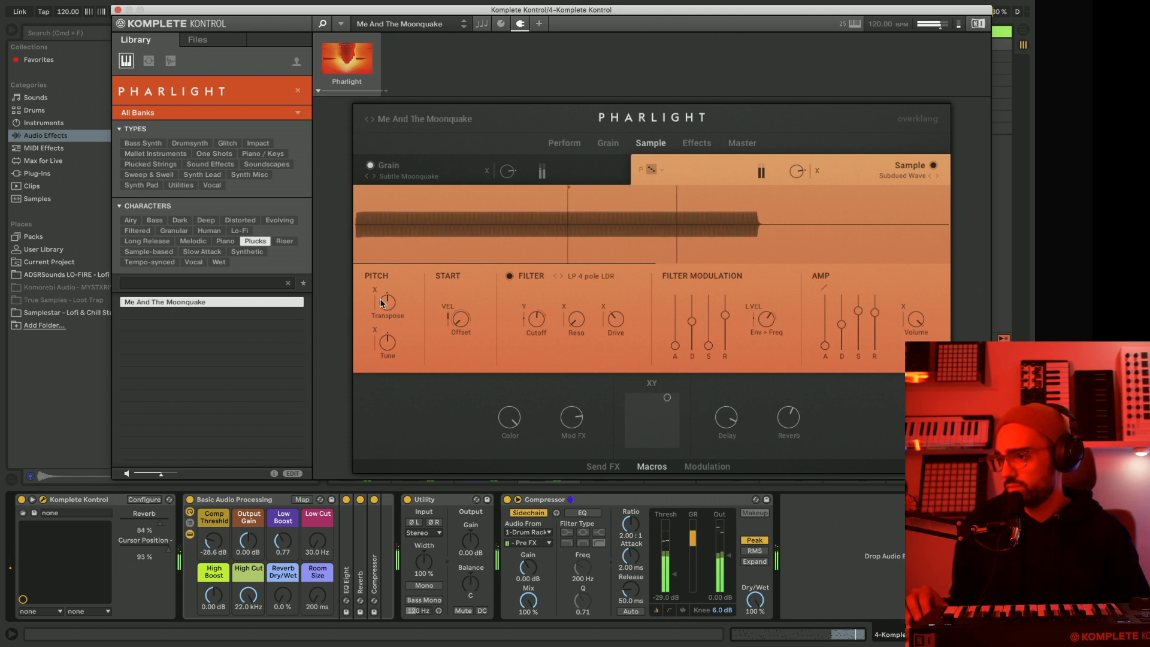
Try the sample layer transposed down and up, and return Transpose to its centre setting.
drag(382, 303, 394, 378)
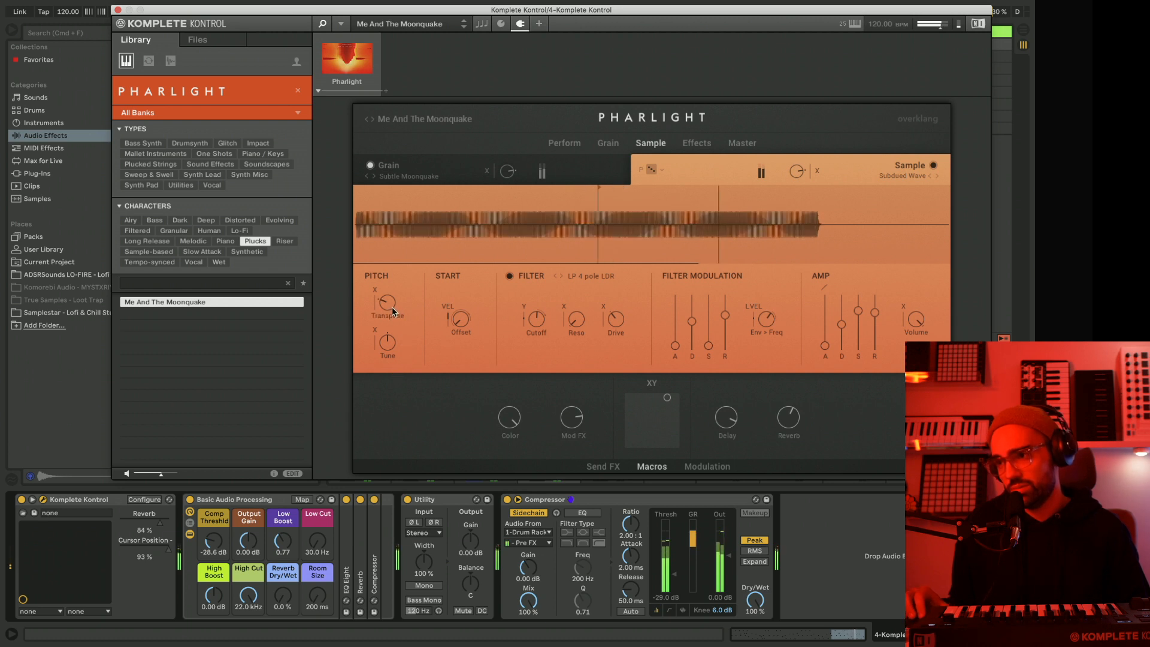
drag(389, 309, 383, 176)
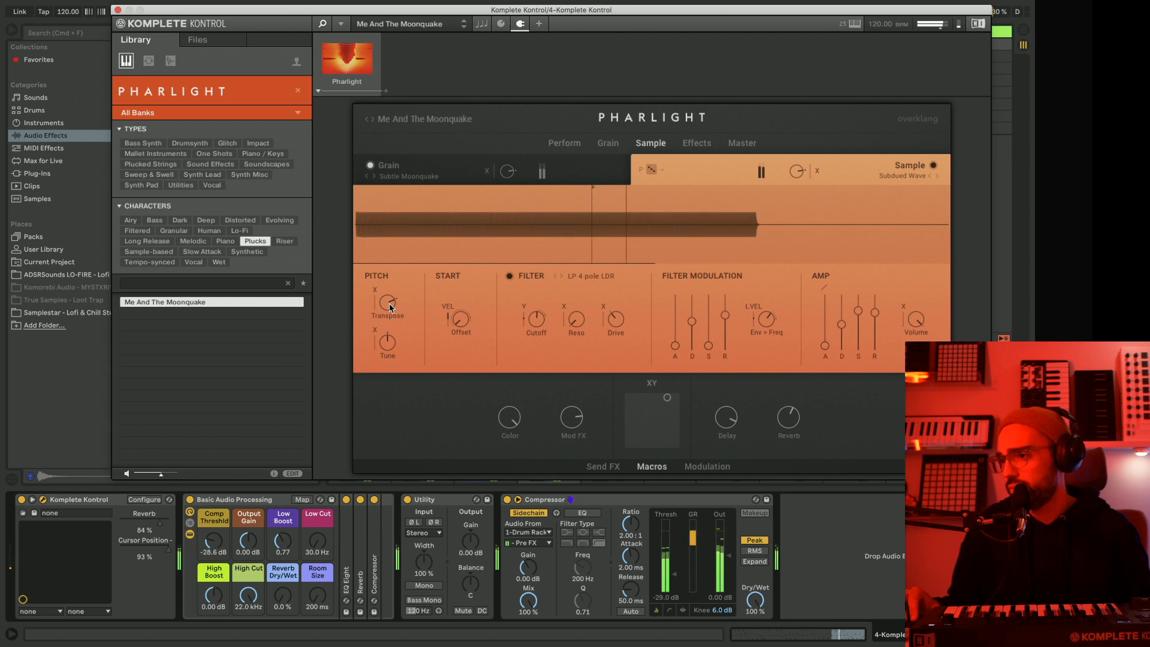
drag(387, 318, 391, 369)
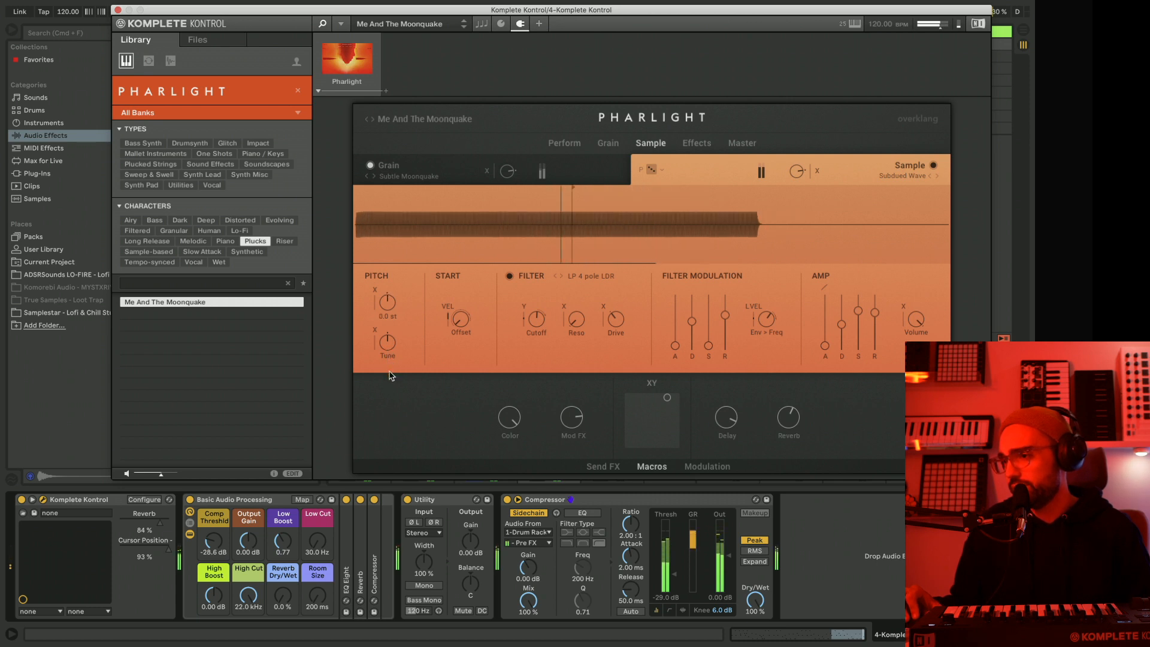
Close track 4's plug-in window, duplicate the track, and freeze the original.
click(118, 9)
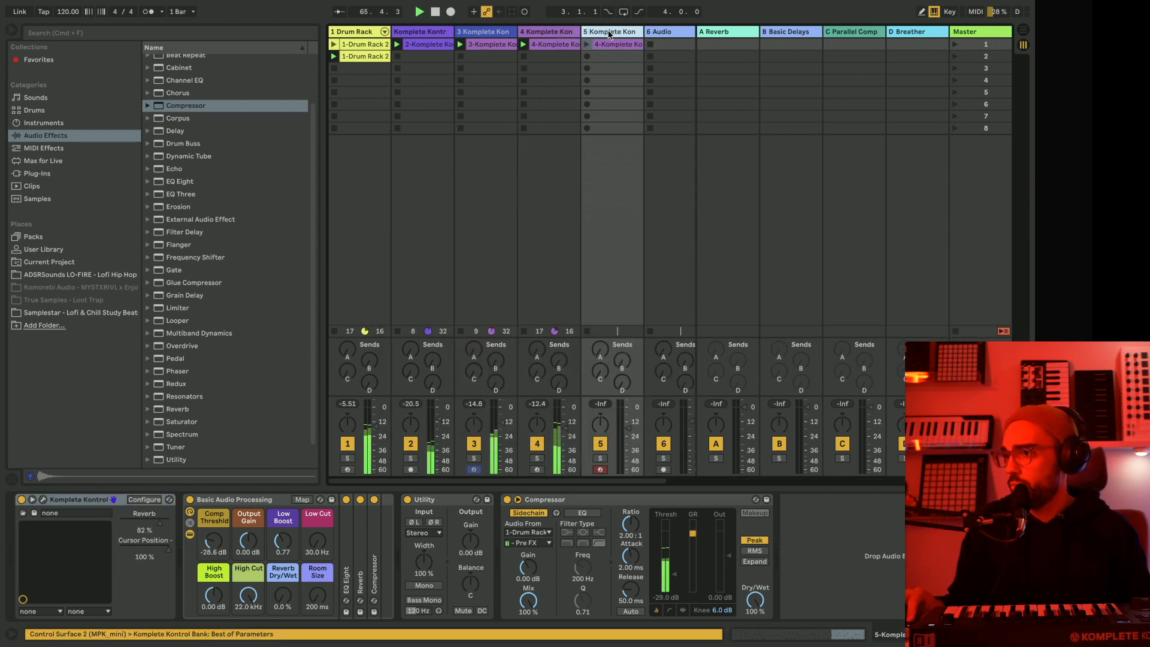
right_click(609, 33)
click(545, 32)
click(544, 32)
right_click(543, 32)
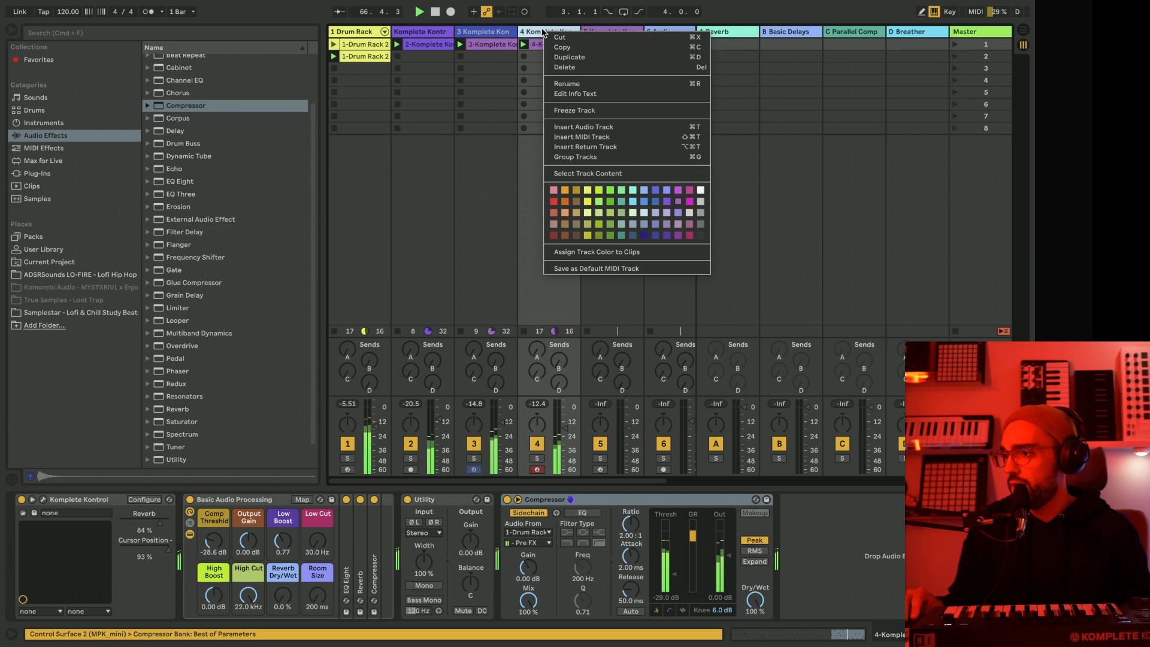
click(570, 110)
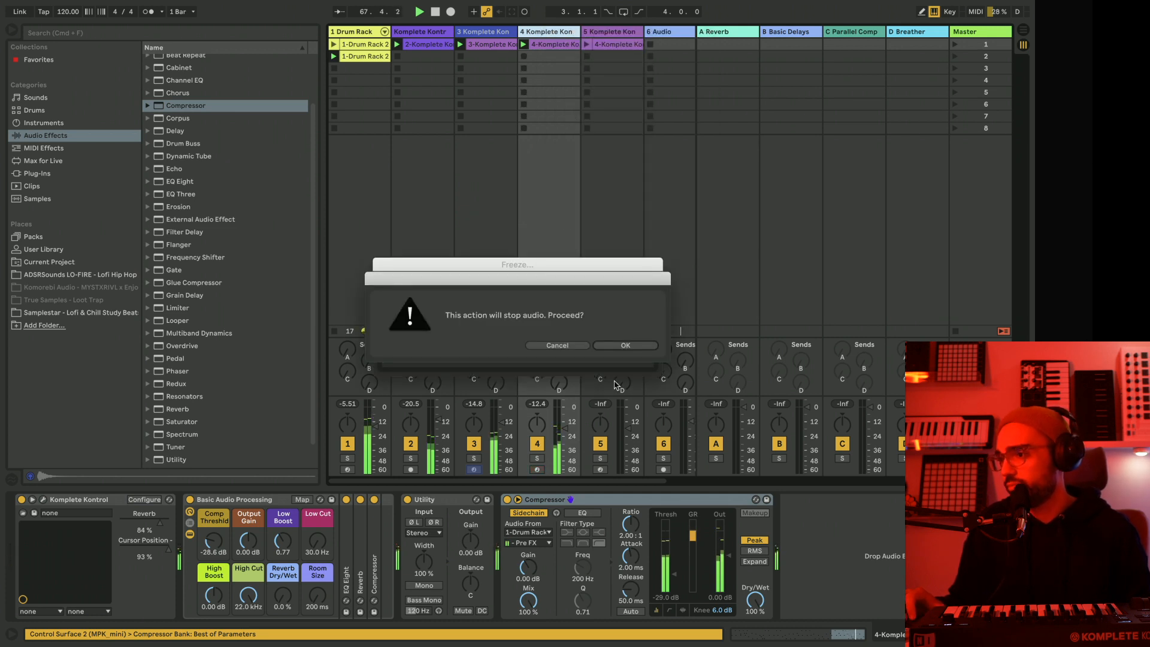
click(623, 346)
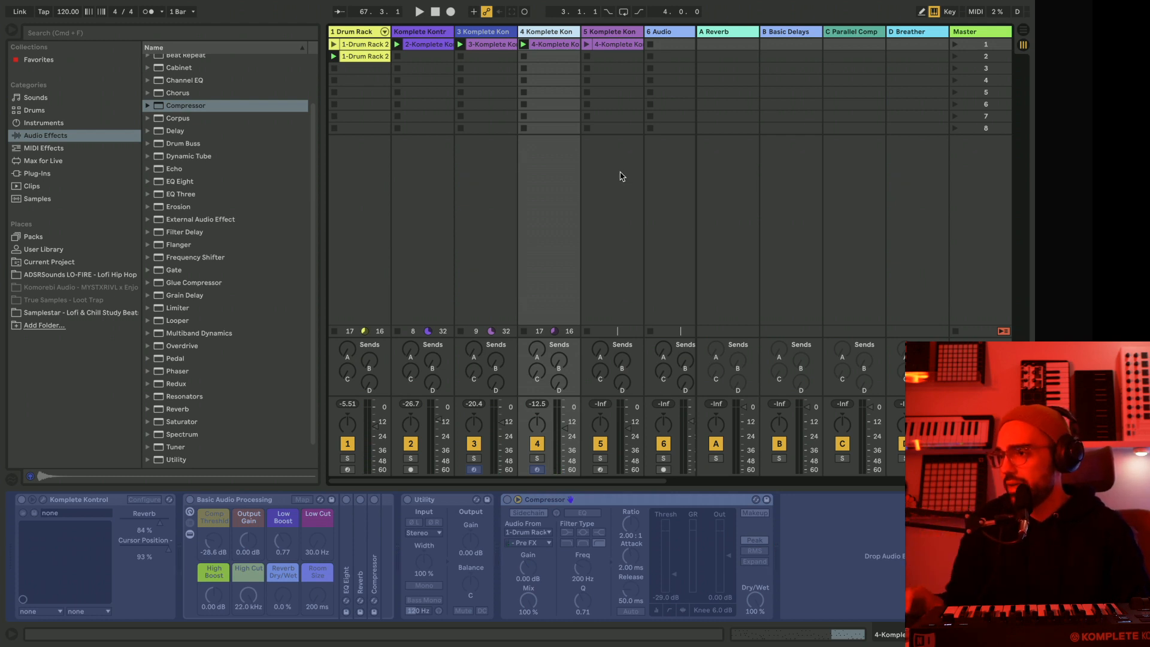
Remove the copied clip from track 5 and filter its Pharlight presets by the Lo-Fi character instead of Plucks.
click(602, 35)
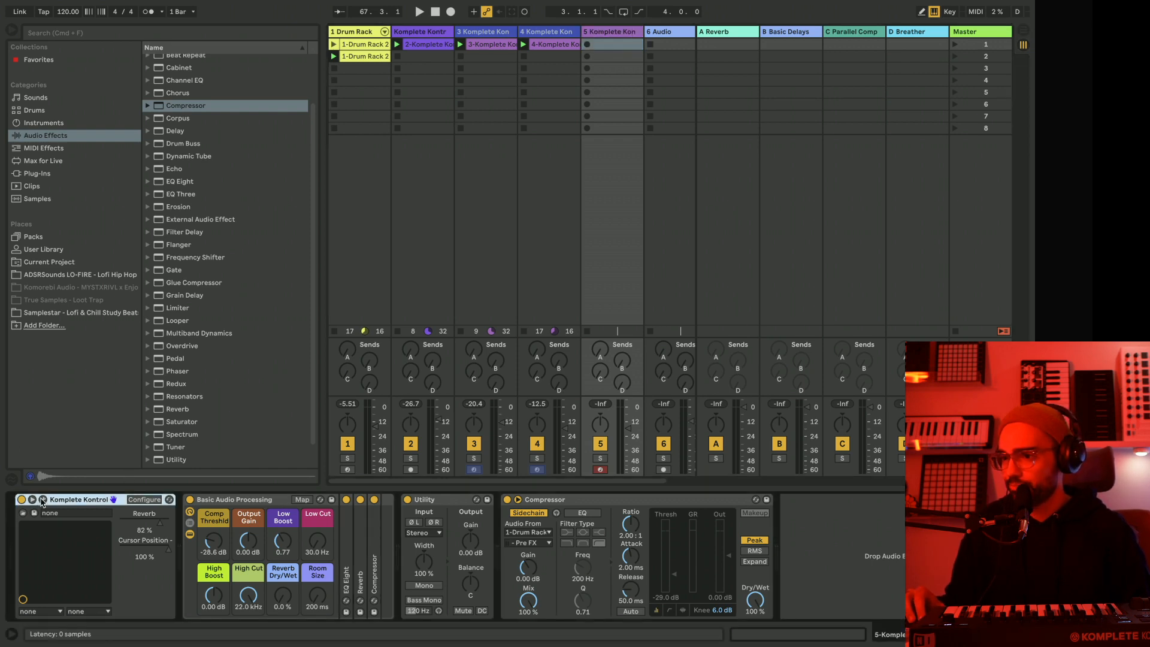
click(43, 499)
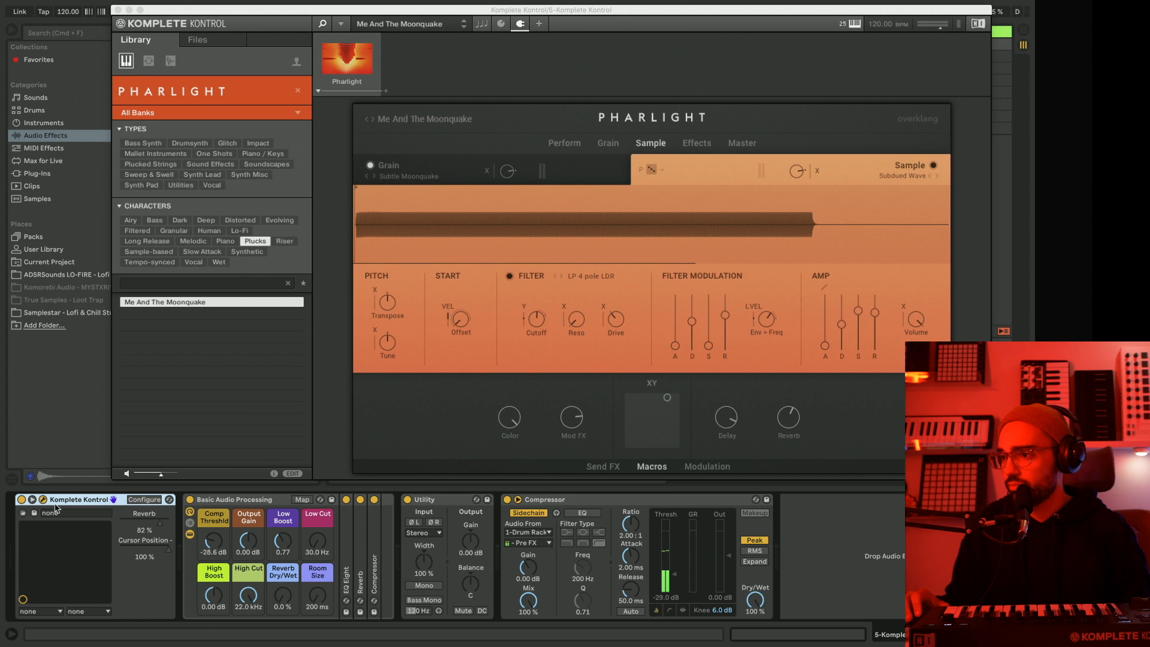
click(255, 242)
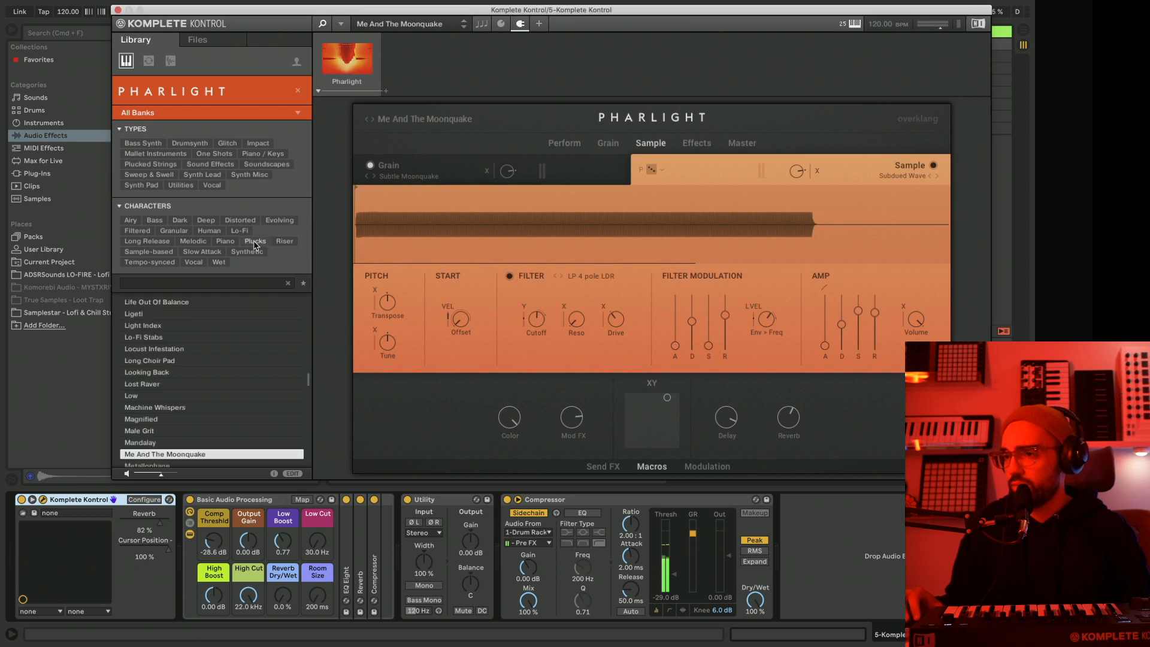
click(167, 252)
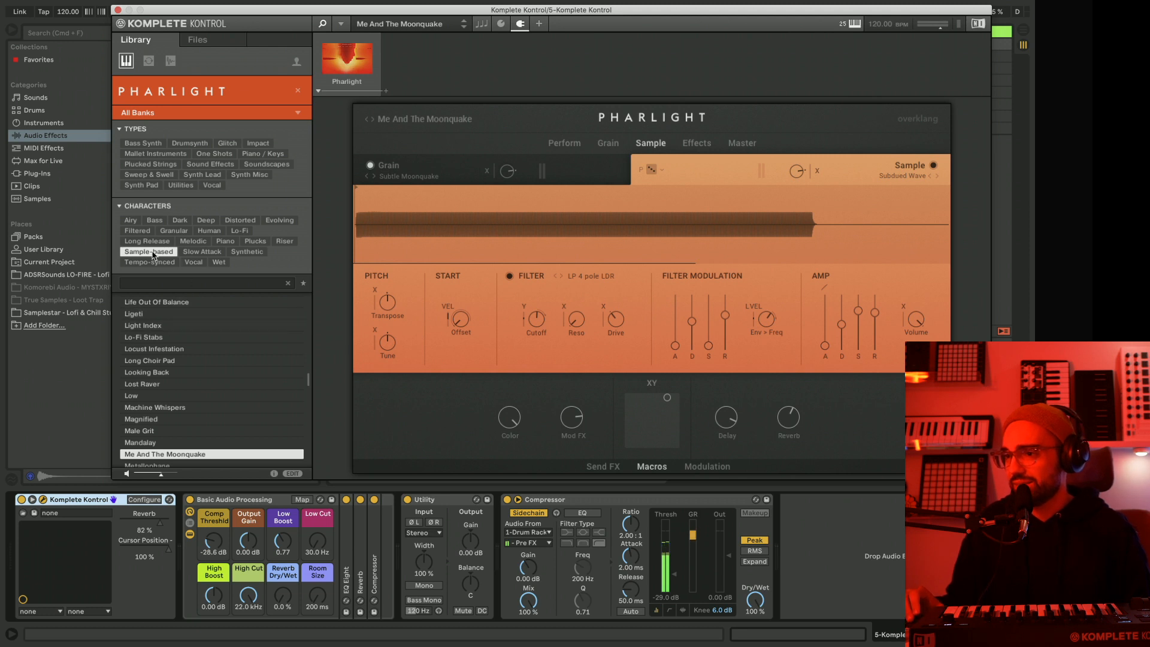
click(238, 231)
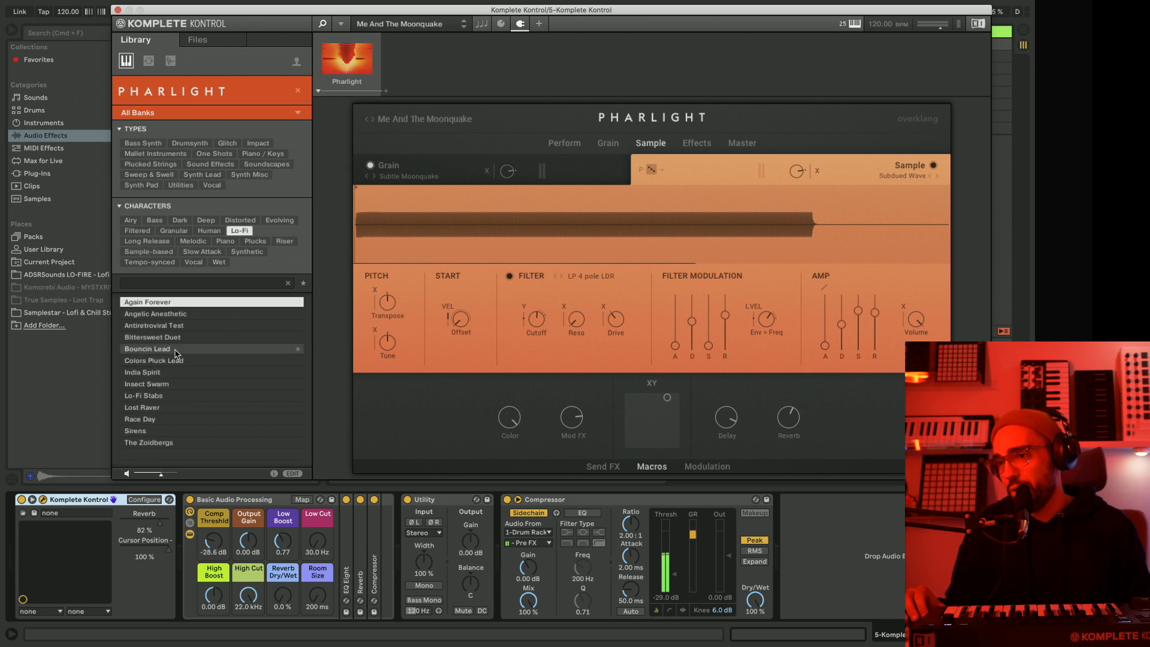
Audition Colors Pluck Lead, load India Spirit on track 5, and set the track's sidechain Compressor dry/wet to 74 %.
click(178, 362)
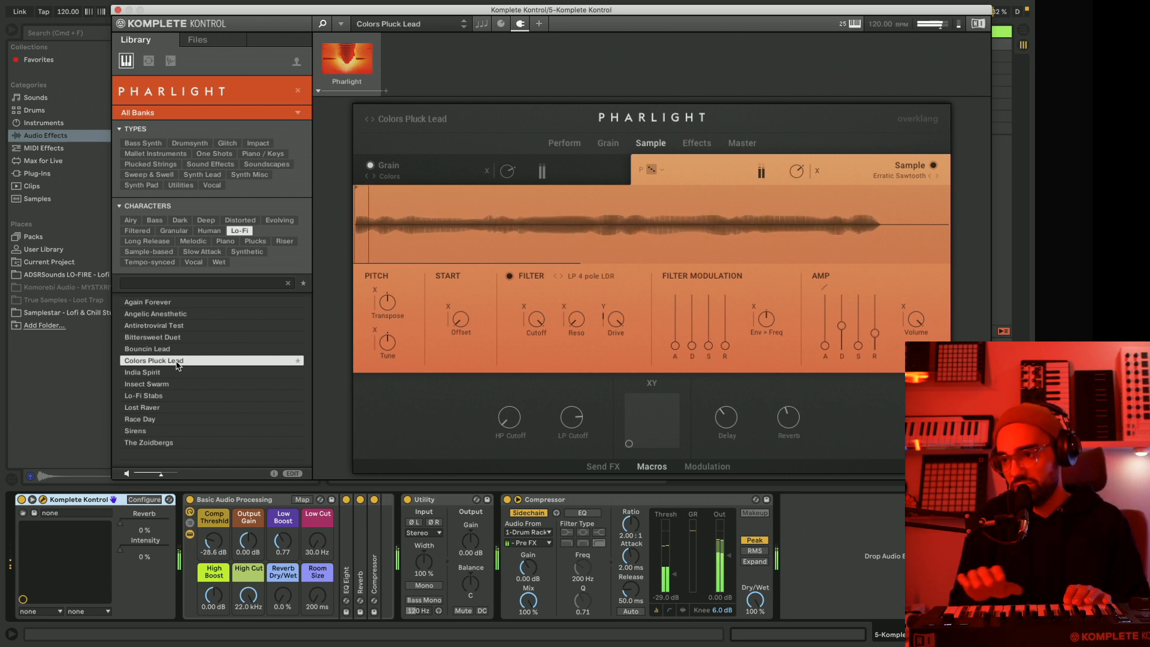
click(159, 373)
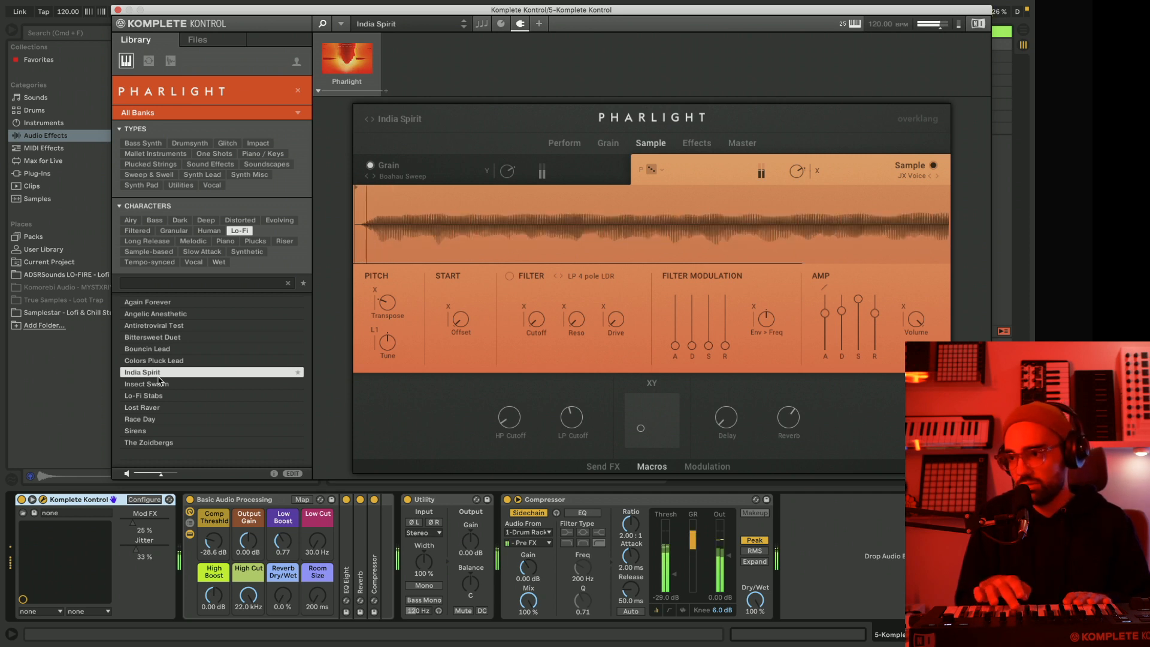
drag(753, 599, 753, 612)
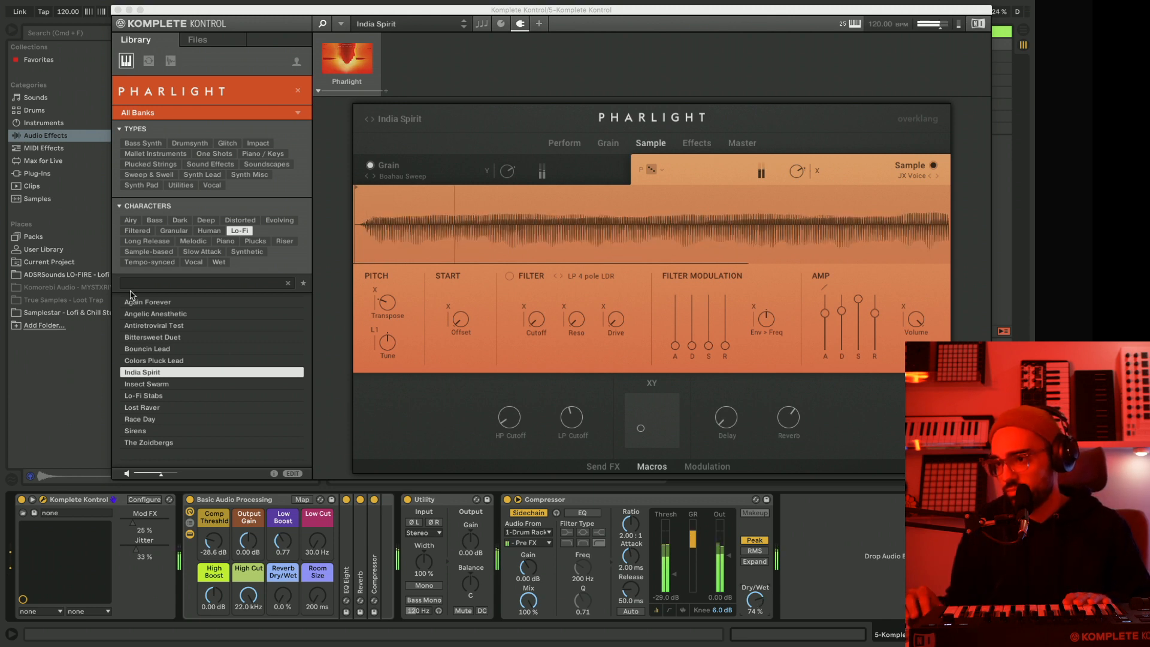
Load the Insect Swarm preset on track 5, stop playback, and solo the track.
click(186, 393)
click(185, 389)
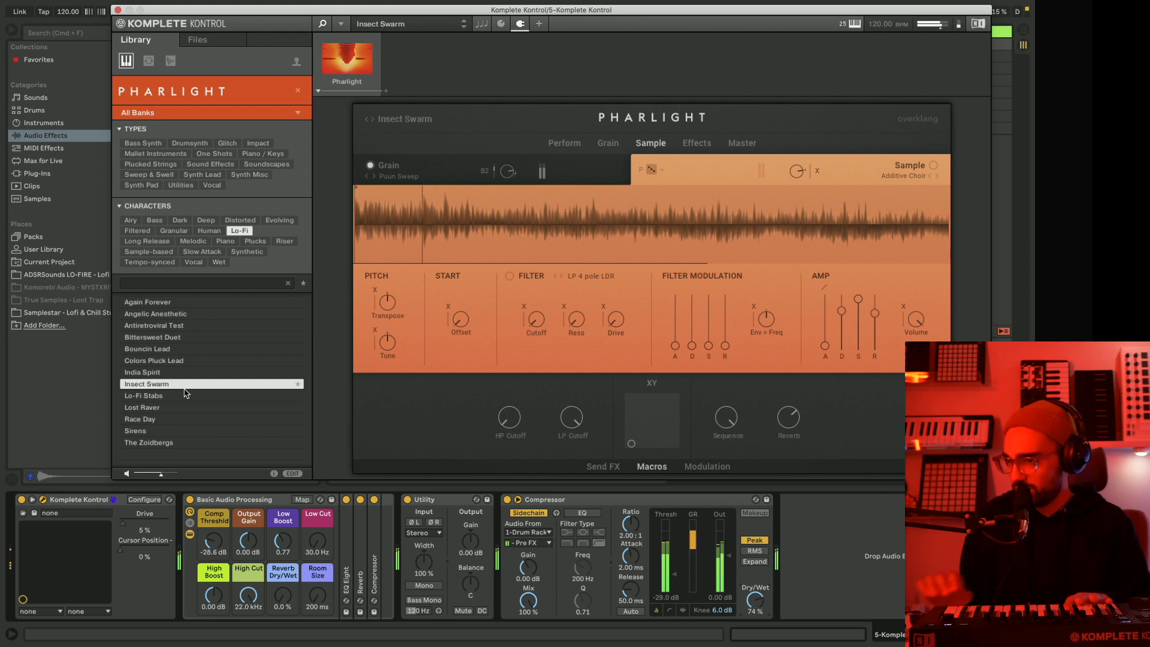
drag(197, 12, 800, 40)
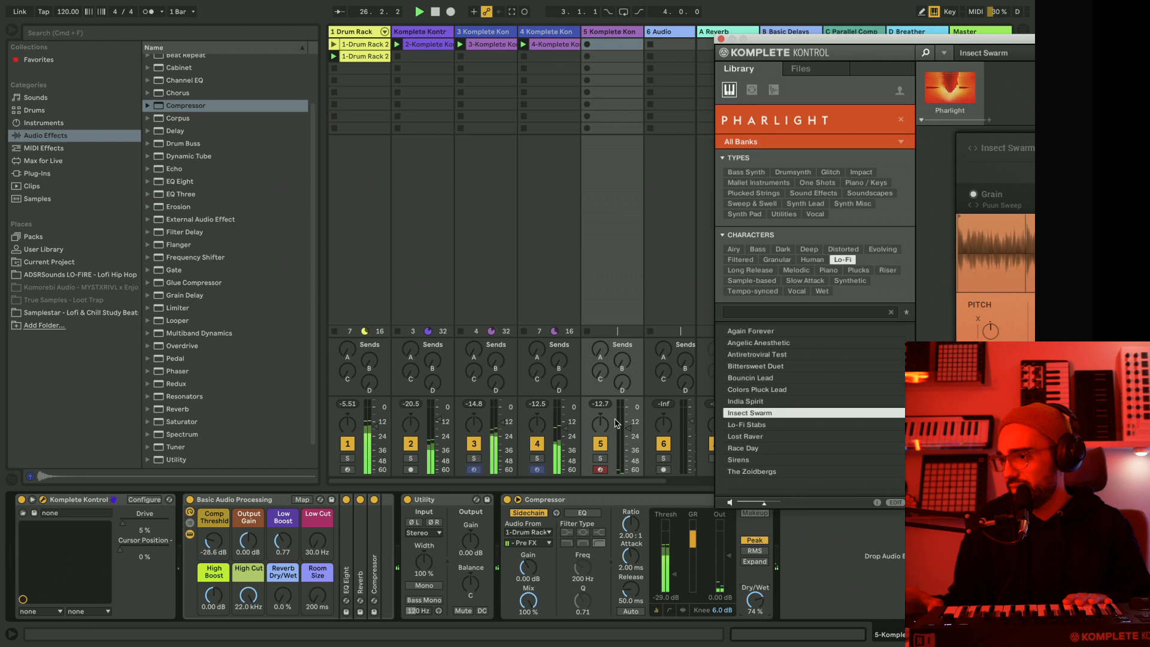
key(space)
click(601, 458)
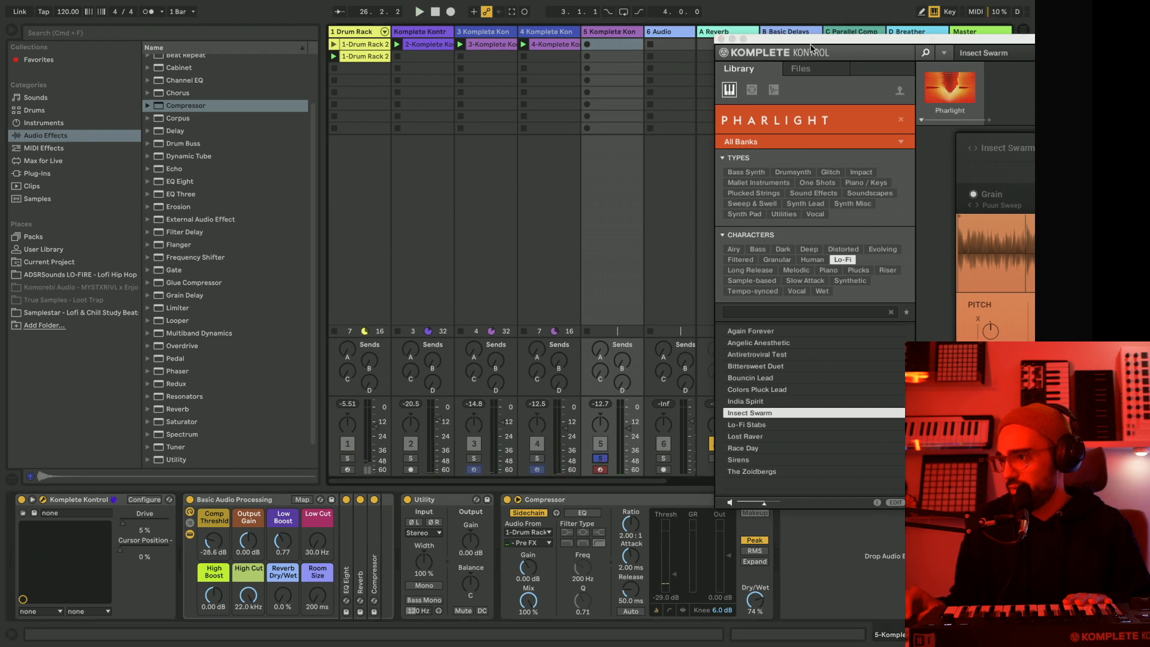
Resume playback and audition the Lo-Fi presets Lo-Fi Stabs, Lost Raver, Race Day, Sirens and The Zoidbergs on track 5.
drag(811, 48, 332, 52)
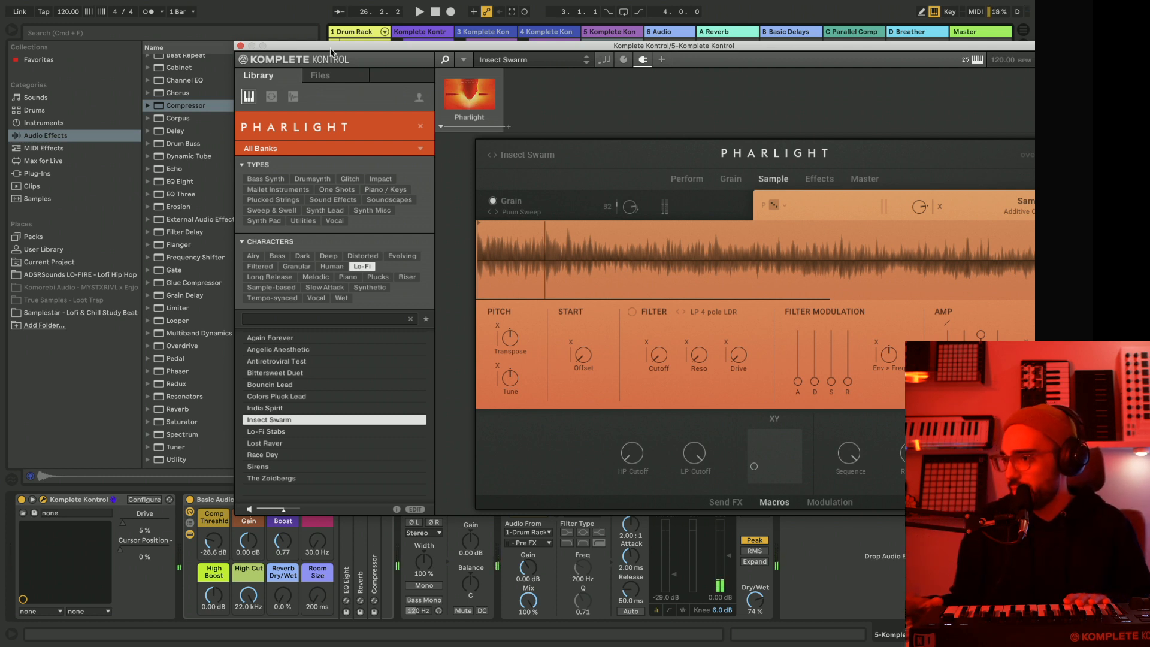
key(space)
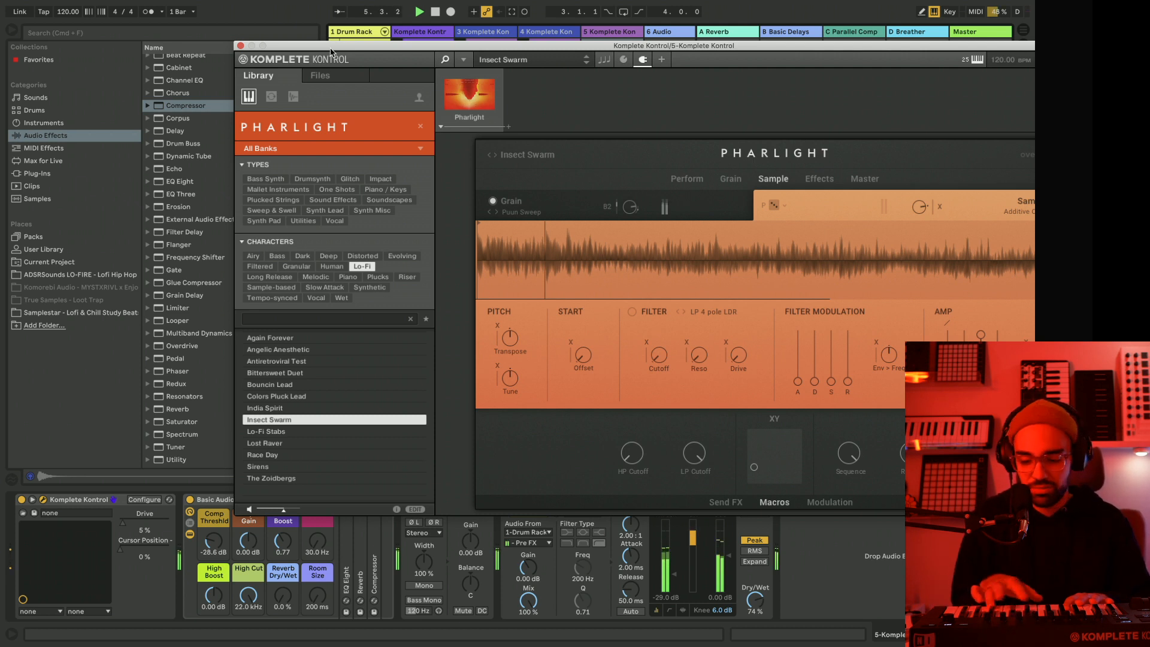
click(264, 432)
drag(388, 50, 239, 34)
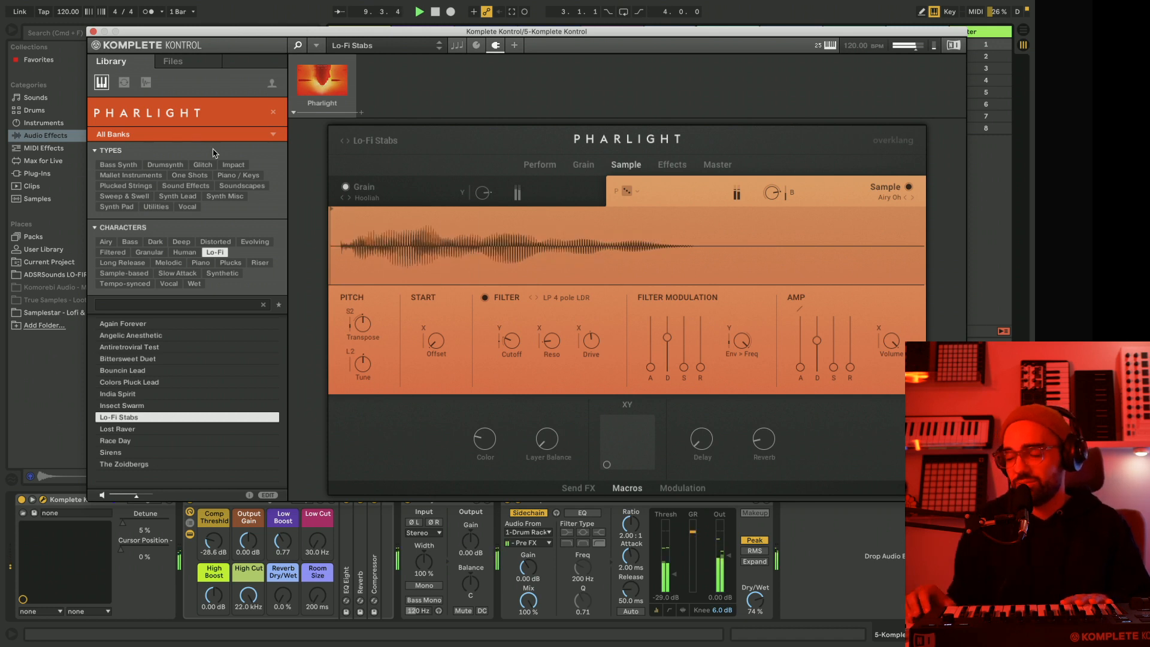
click(137, 430)
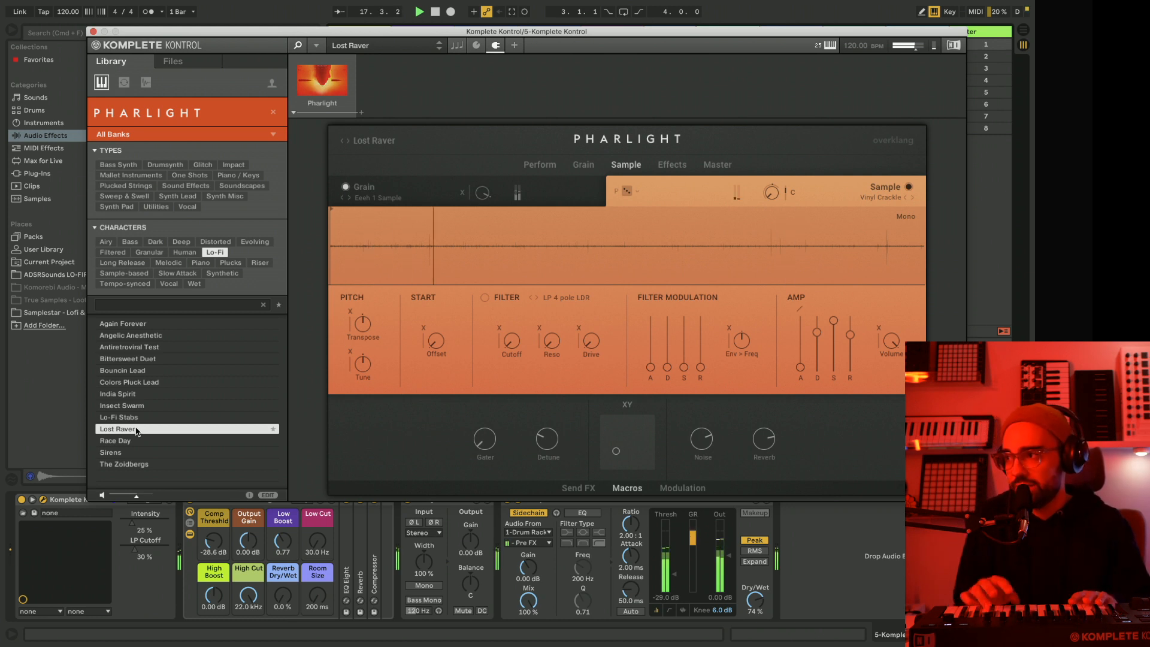
click(131, 443)
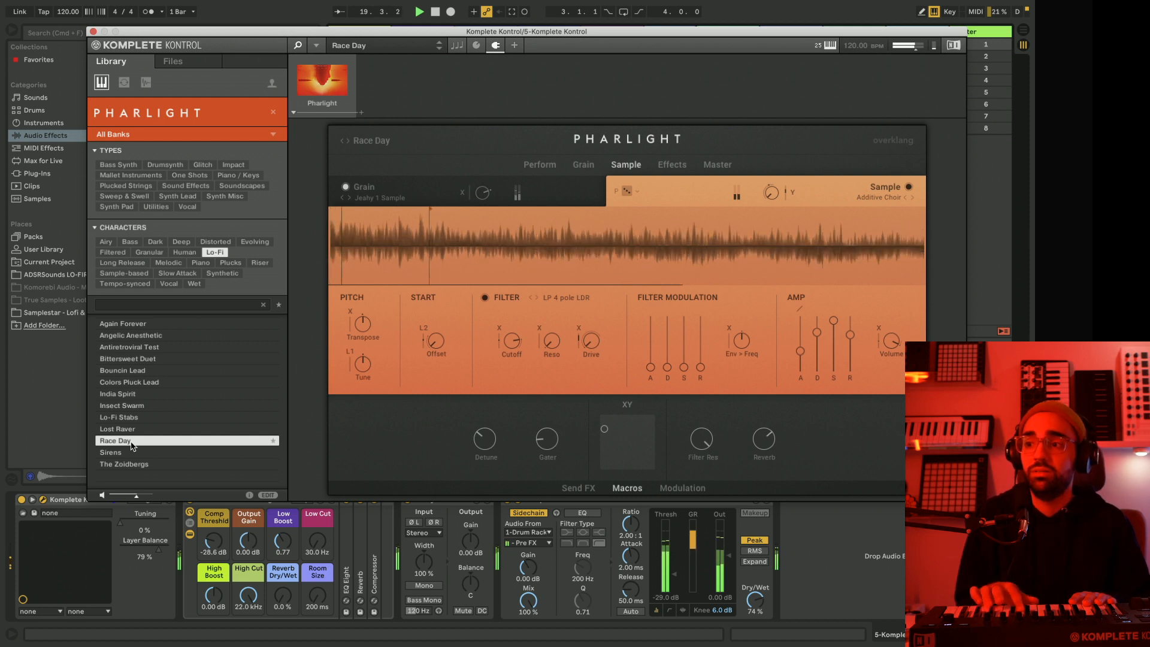
click(127, 454)
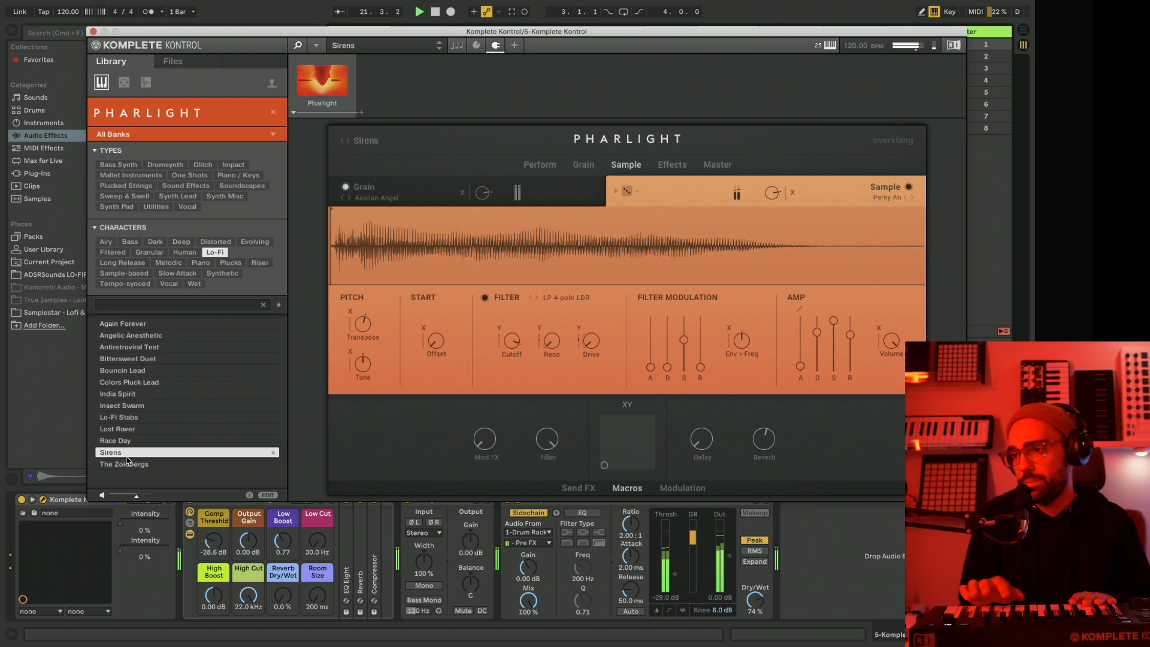
click(176, 469)
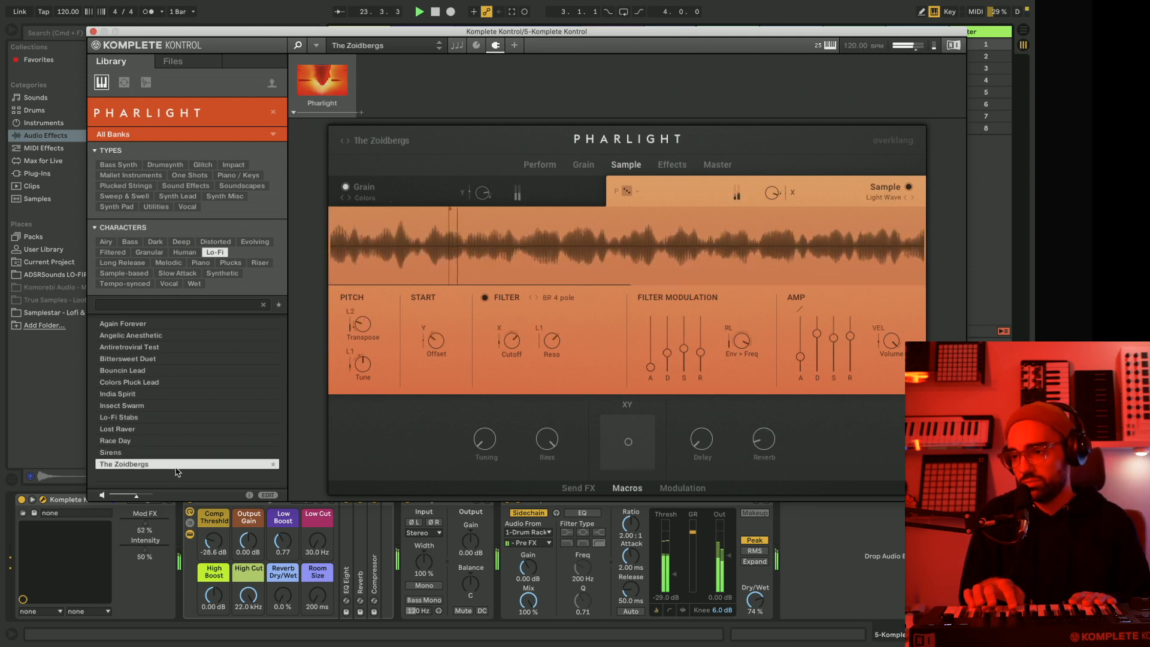
Load Bouncin Lead and try different positions of the XY control on Pharlight's Perform page.
click(161, 372)
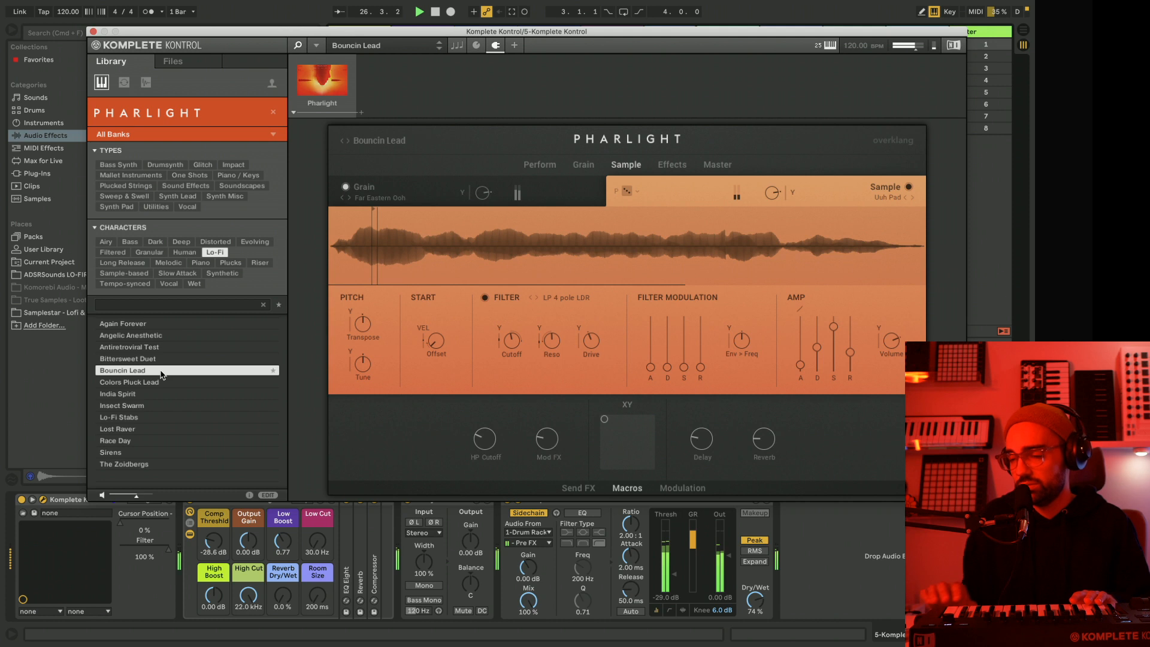
click(527, 165)
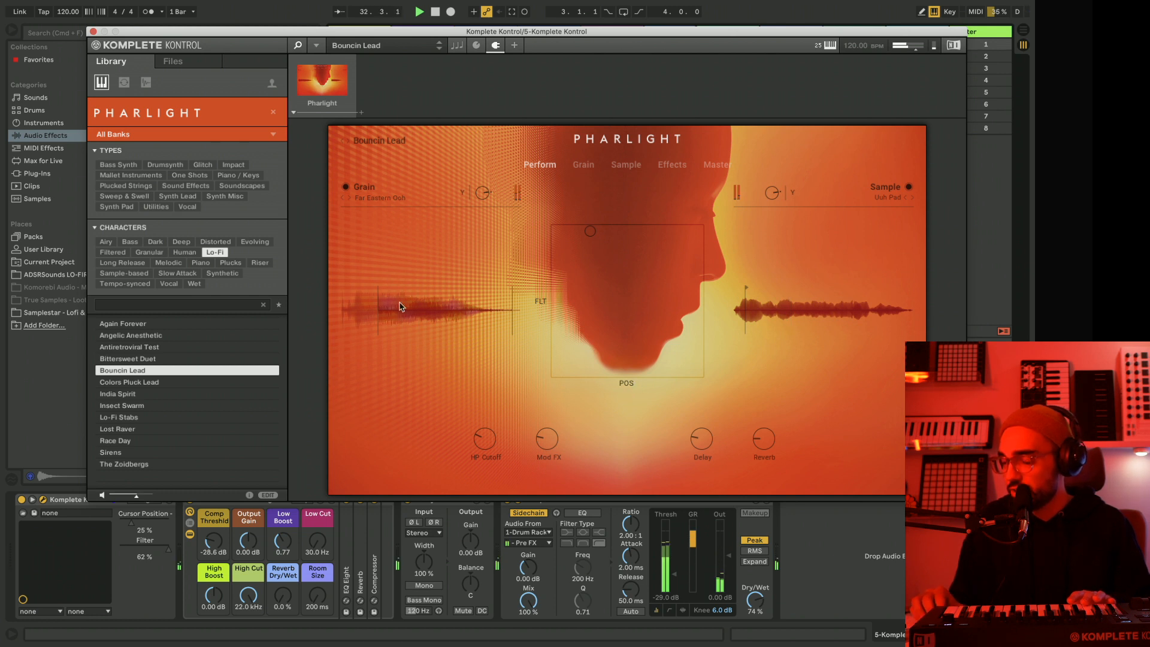
click(590, 330)
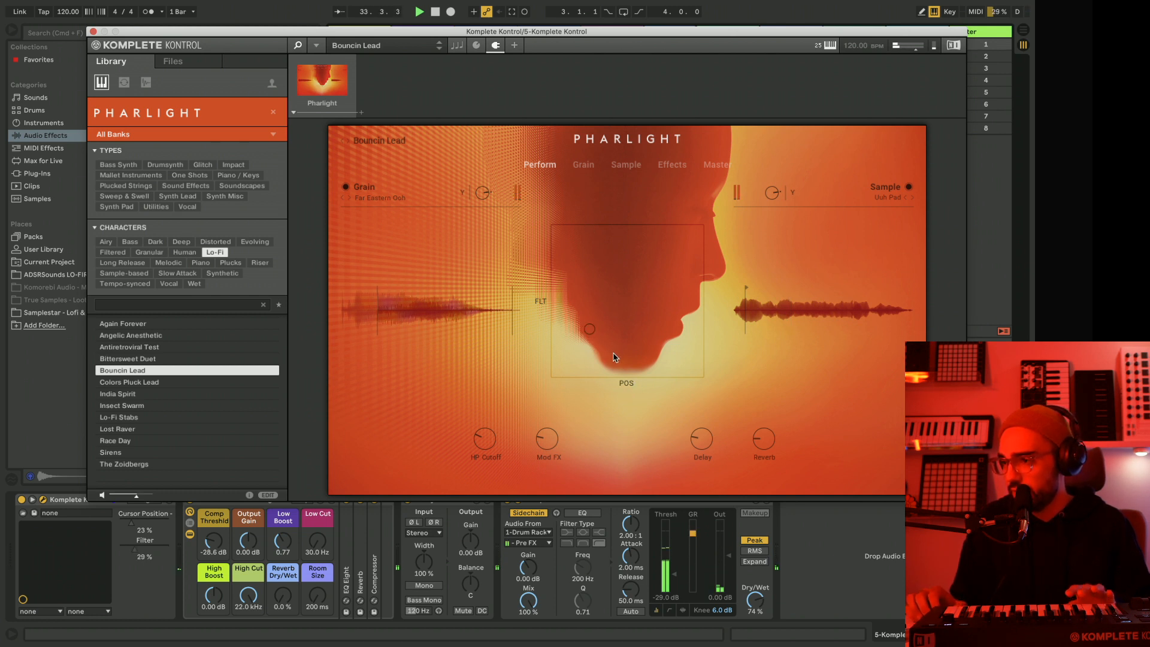
drag(590, 329, 593, 172)
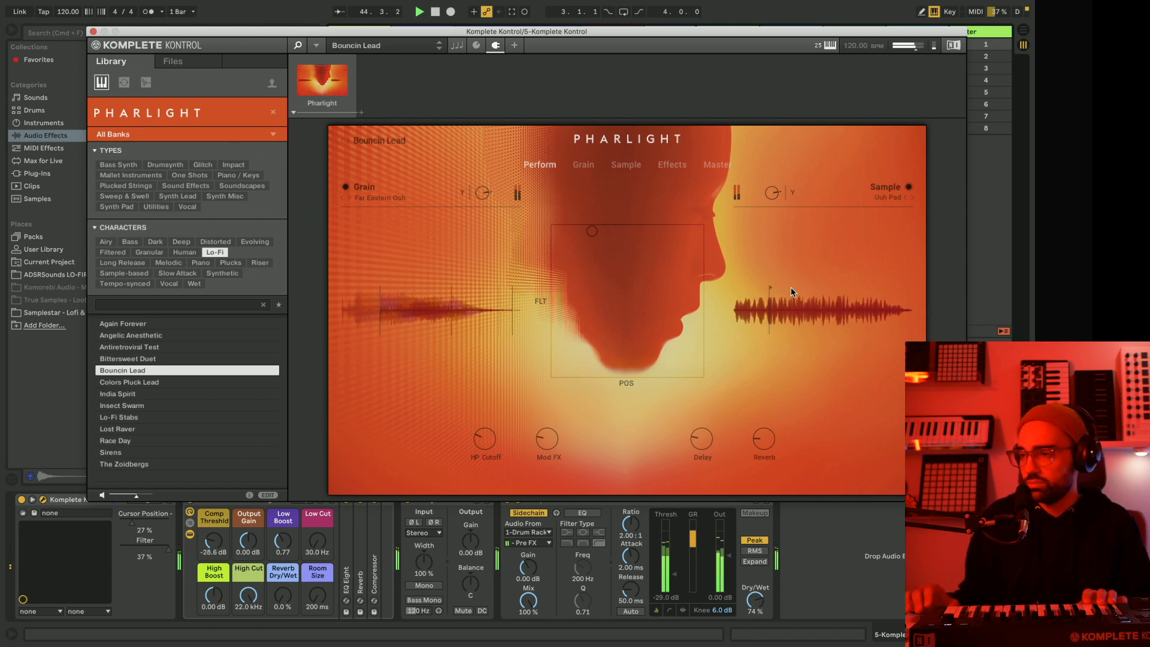
Take track 5 out of solo and stop playback.
drag(138, 33, 706, 27)
click(600, 460)
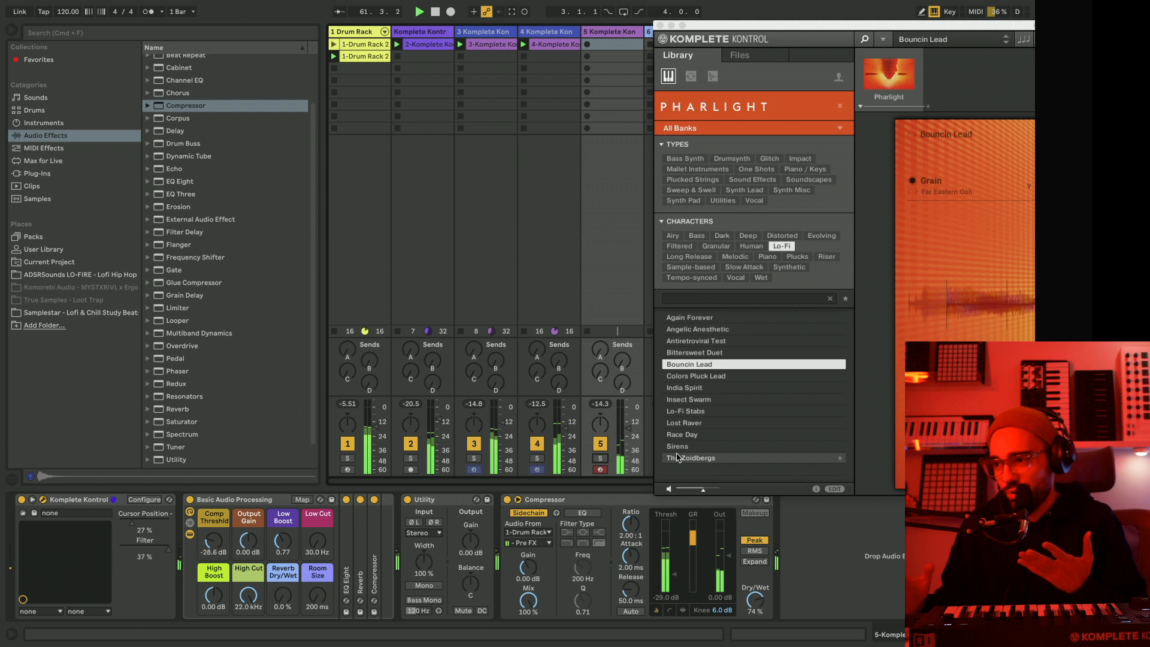
key(space)
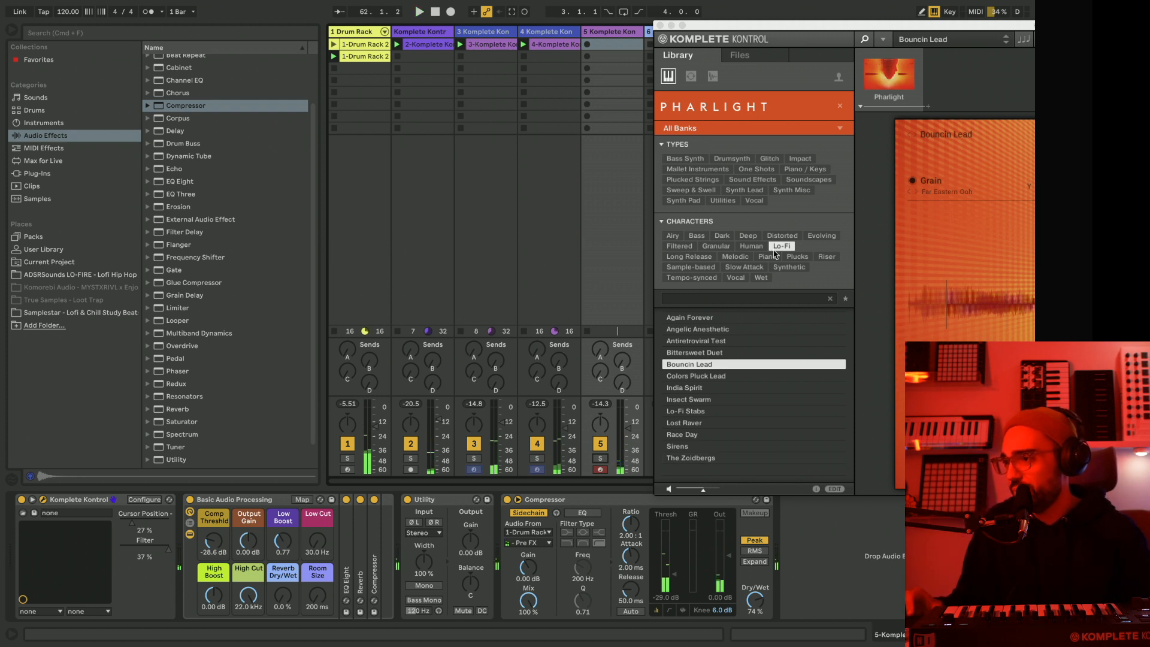
Filter the Pharlight presets by the Piano character instead of Lo-Fi and load Appearance on track 5.
click(769, 258)
click(769, 257)
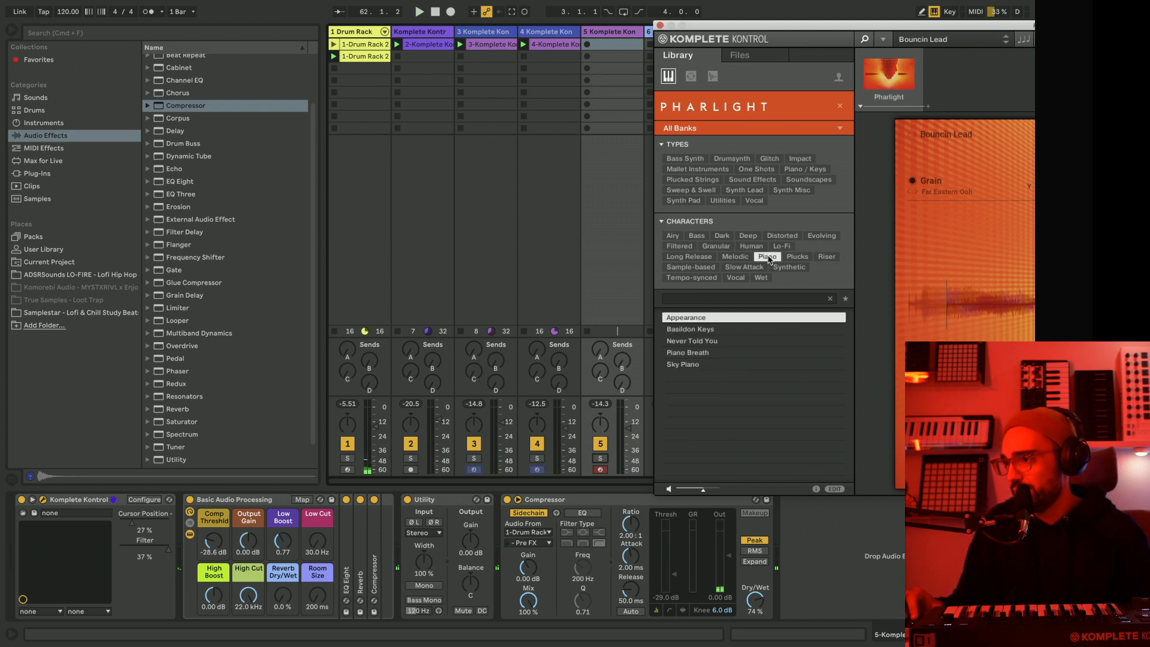
double_click(682, 320)
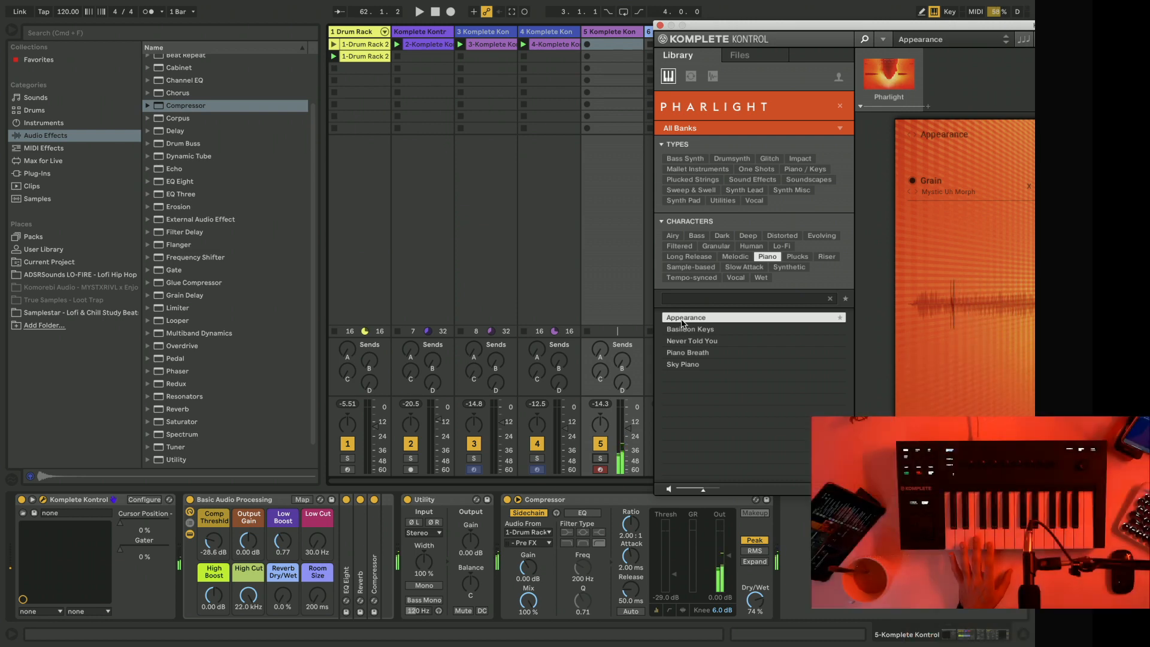
drag(702, 30, 246, 13)
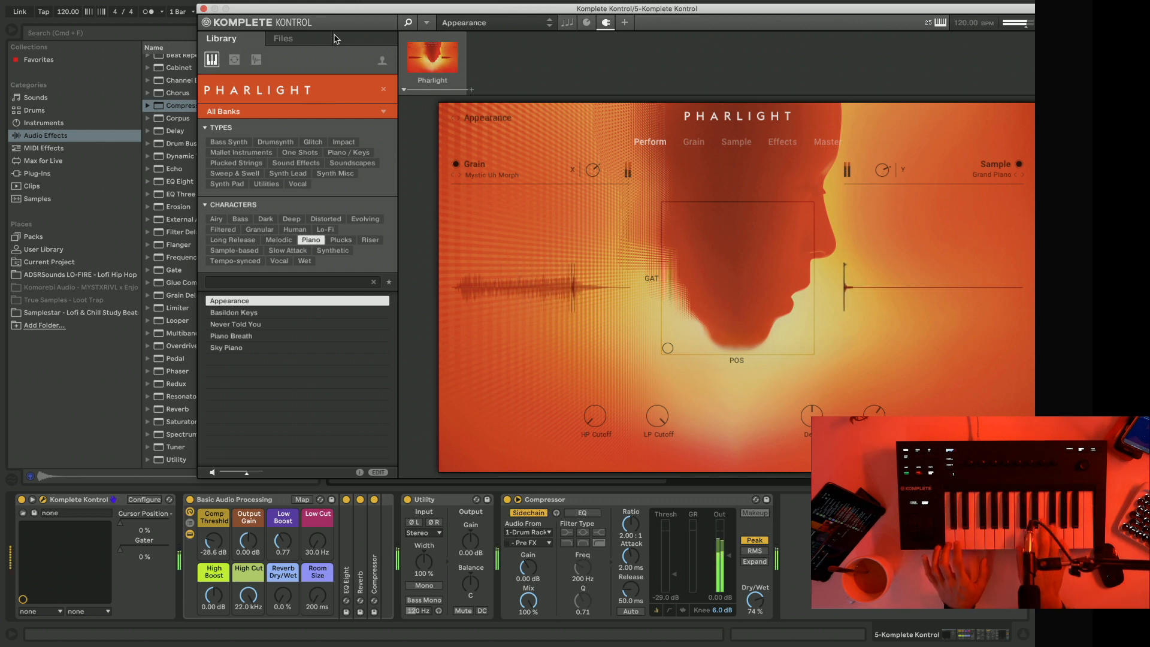
Audition the piano presets Basildon Keys, Never Told You, Piano Breath and Sky Piano.
click(250, 315)
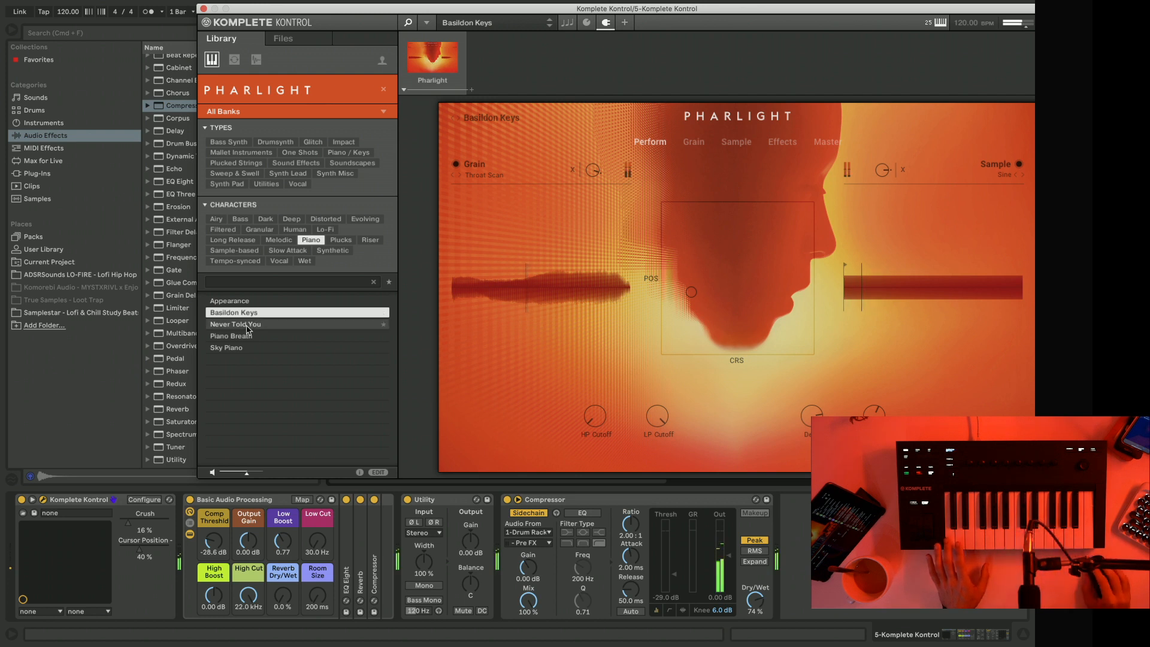
click(247, 326)
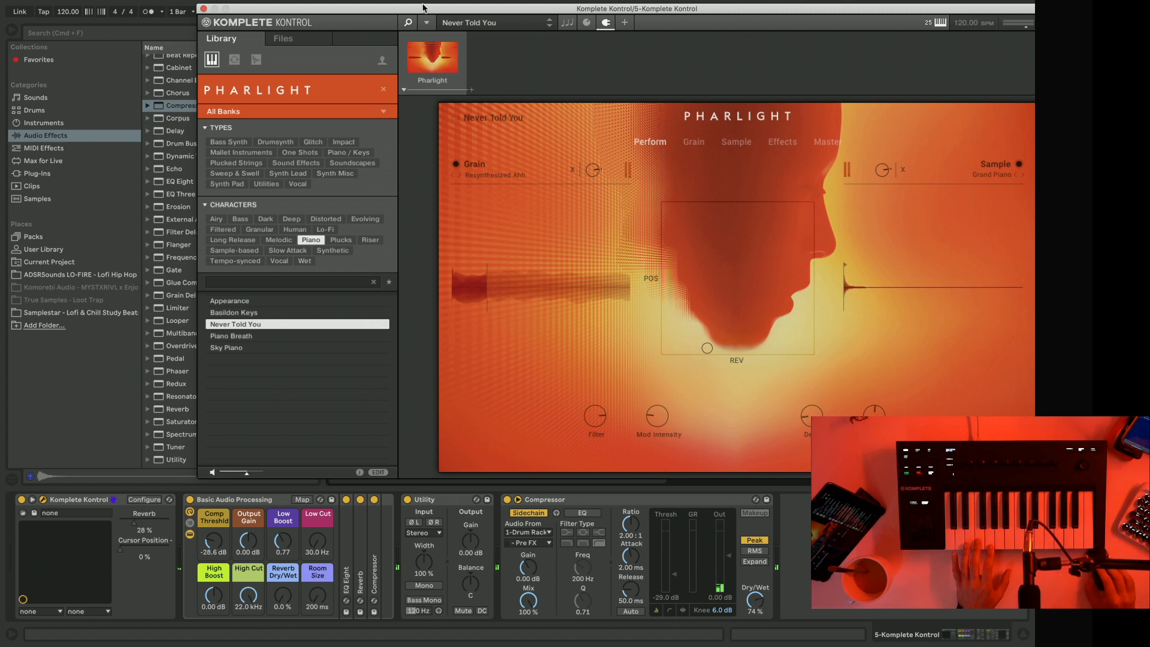
drag(424, 11, 348, 48)
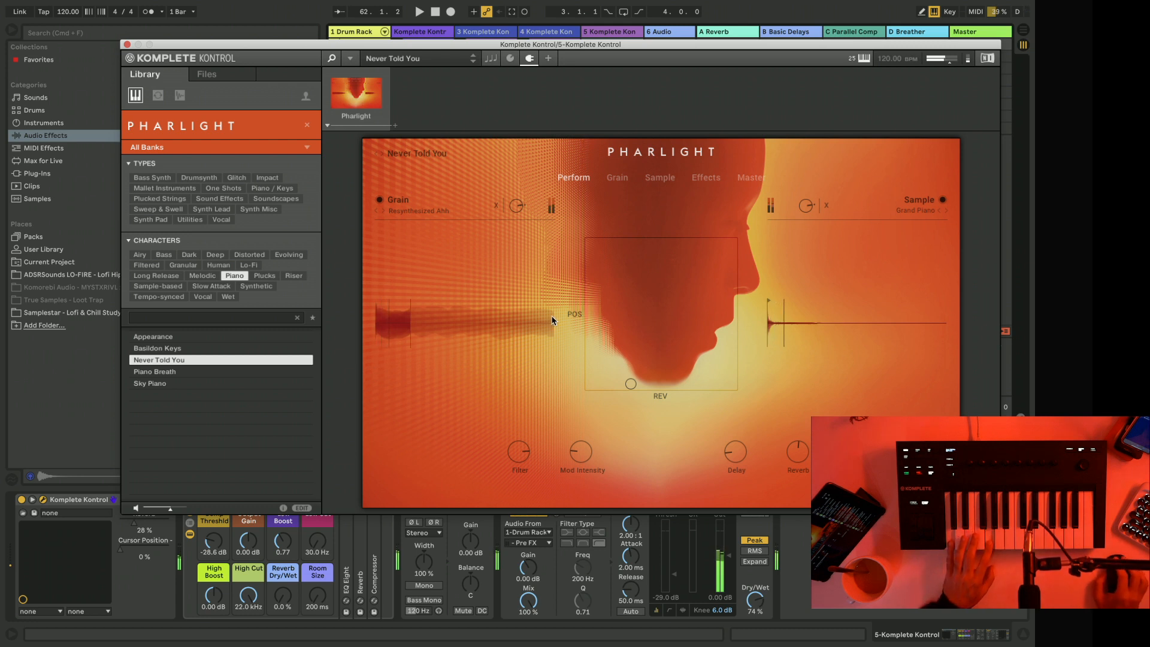
click(153, 372)
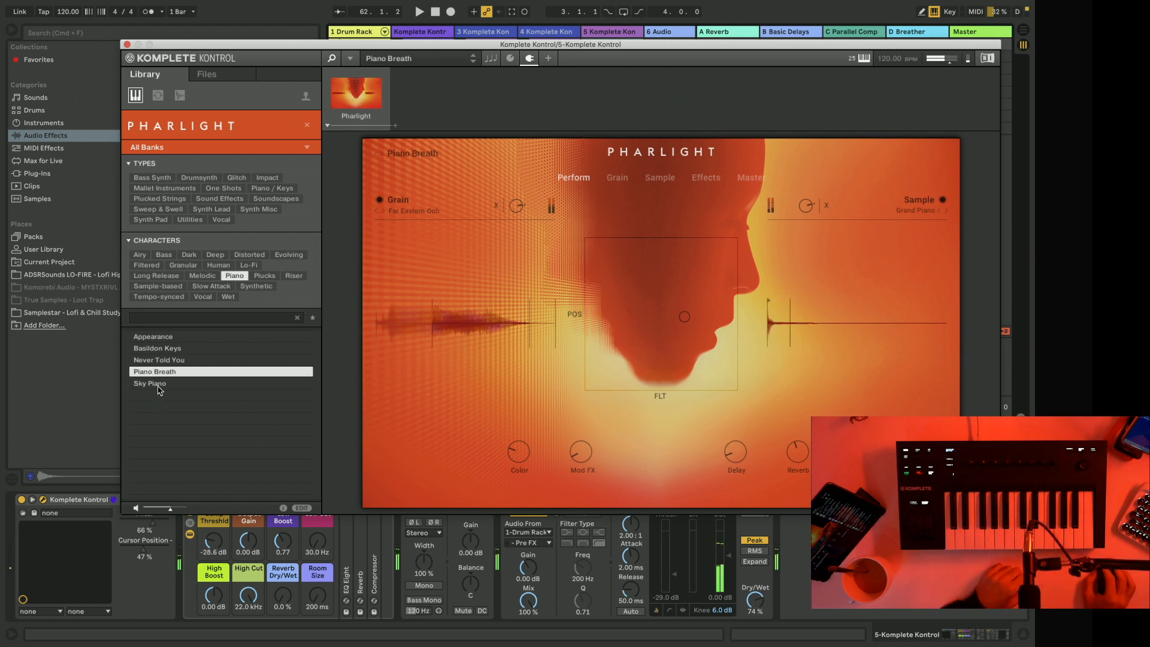
click(158, 384)
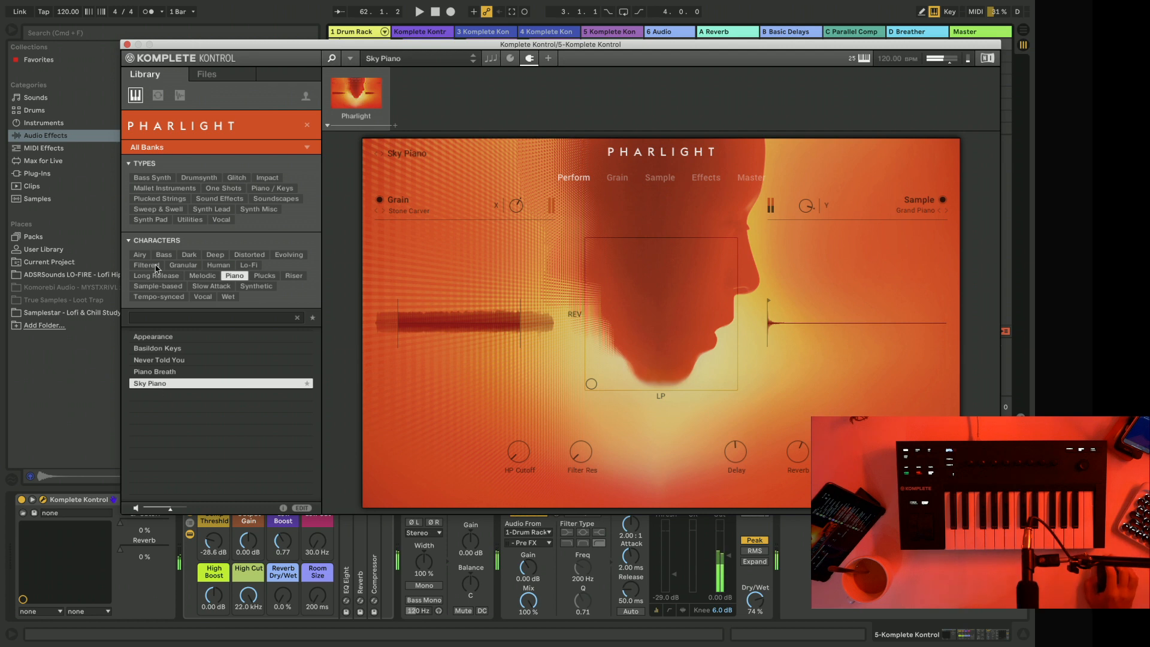
Filter the Pharlight presets by the Human character and load Ahadditive on track 5.
drag(206, 50, 179, 42)
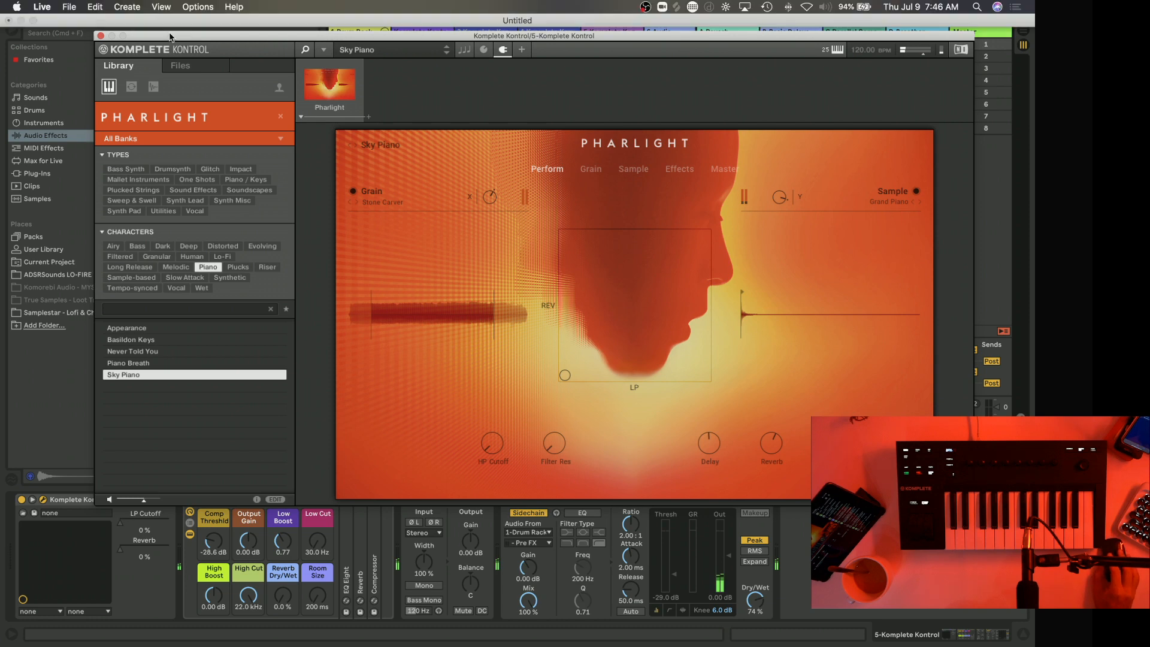
drag(167, 38, 159, 86)
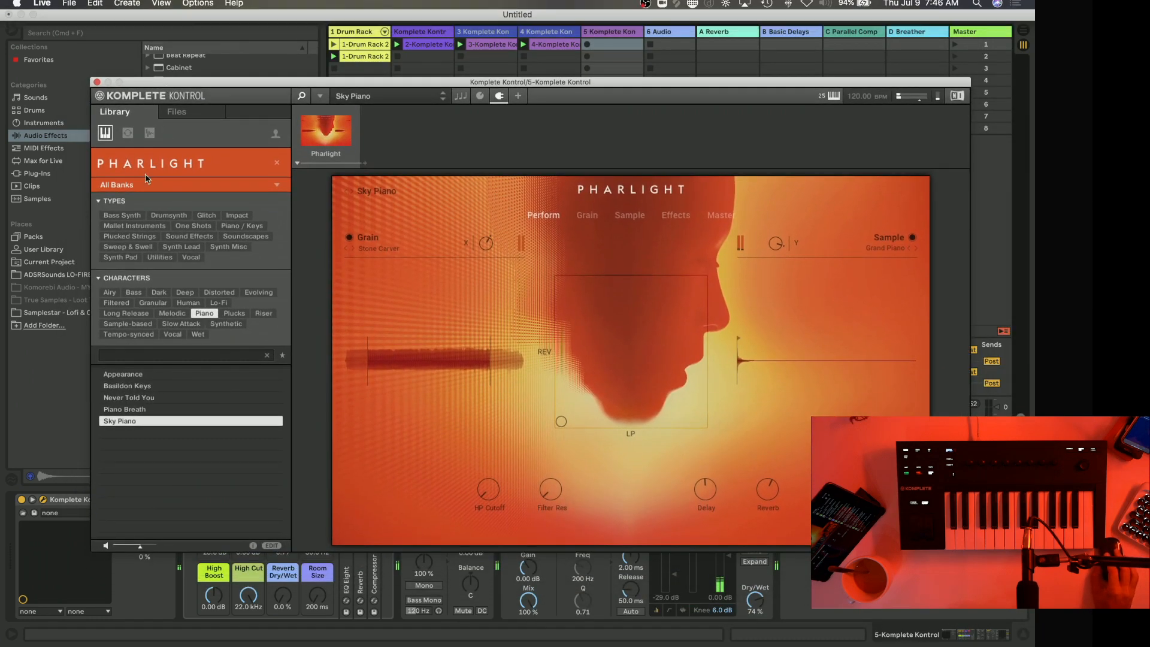
click(188, 302)
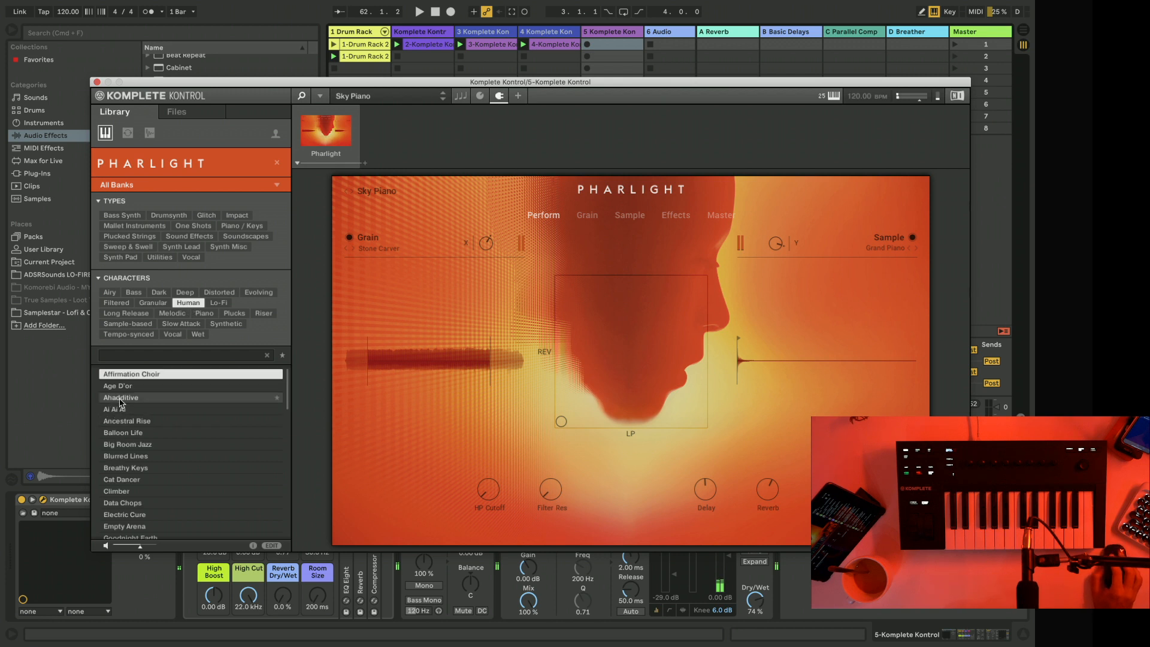
click(120, 398)
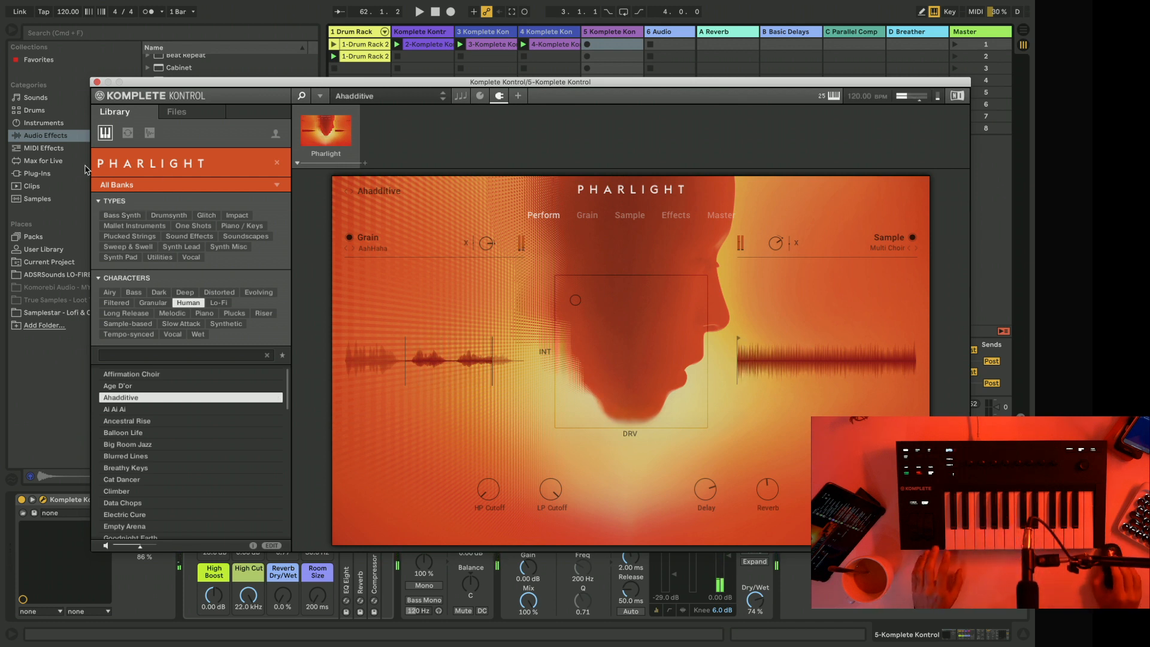
Record a clip of the Ahadditive sound into the first slot of track 5, keeping the session's track headers accessible.
drag(158, 85, 762, 92)
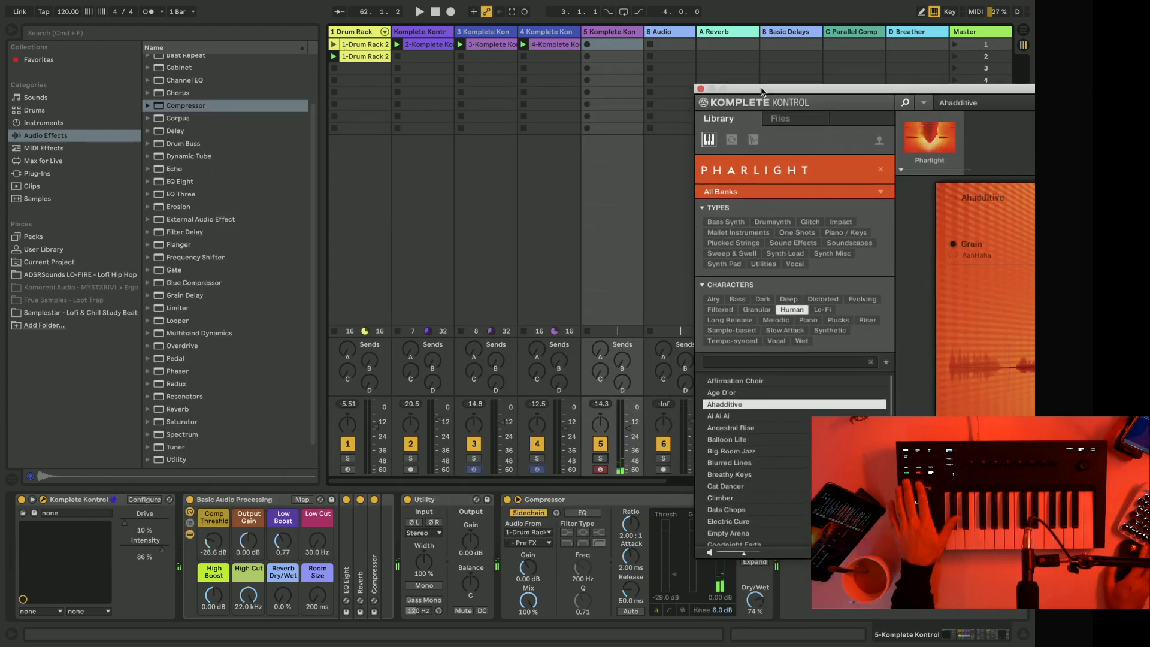
drag(762, 92, 266, 68)
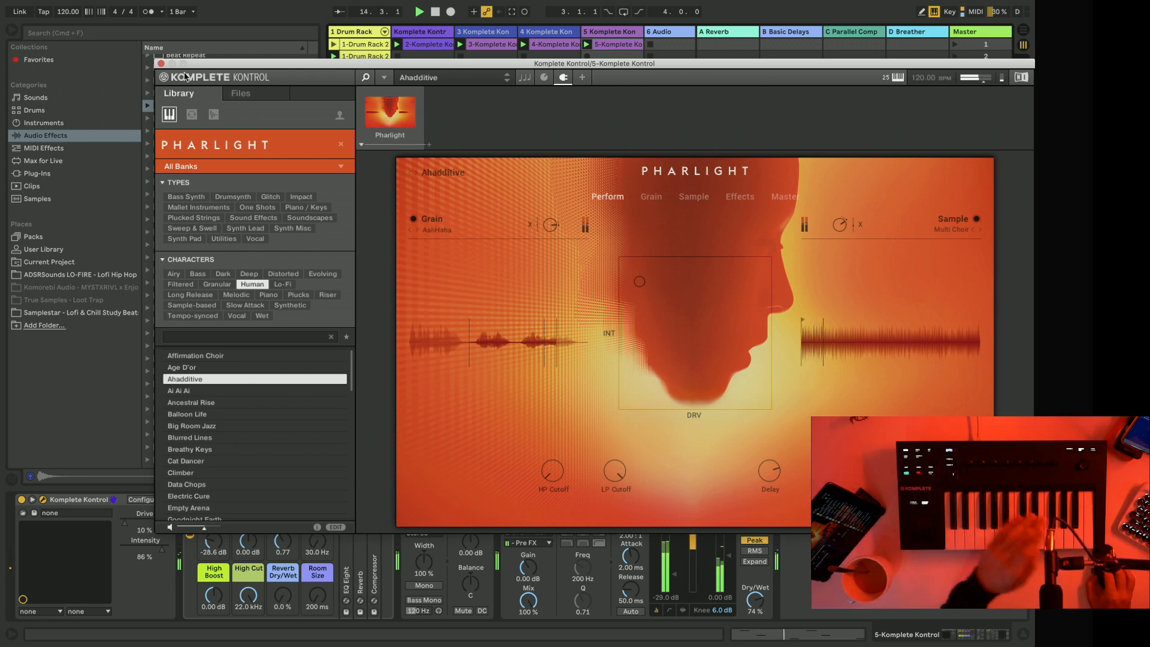
drag(389, 63, 327, 225)
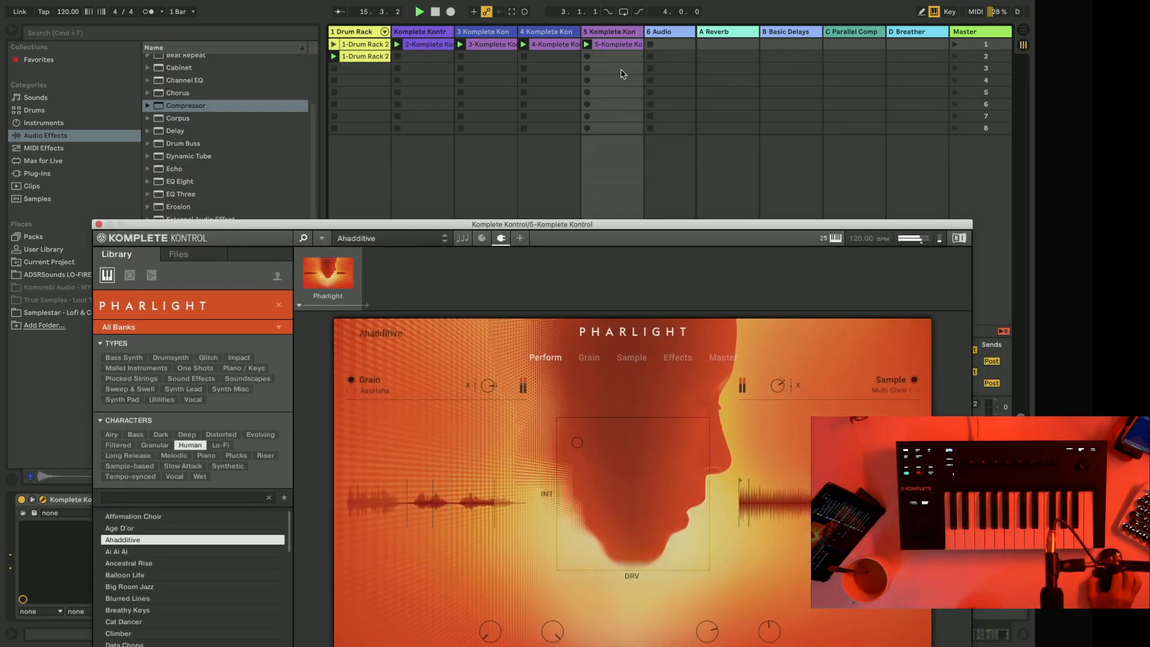
Stop playback and freeze track 5 with its recorded Ahadditive clip, moving the plug-in window clear of the session.
click(602, 34)
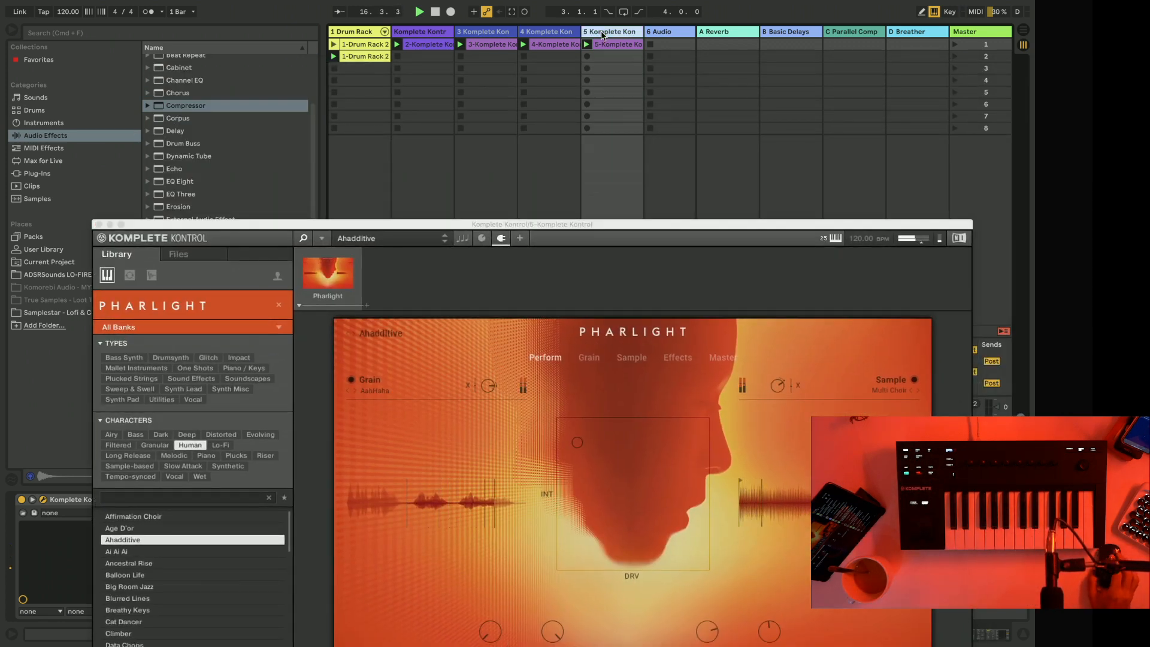
right_click(603, 34)
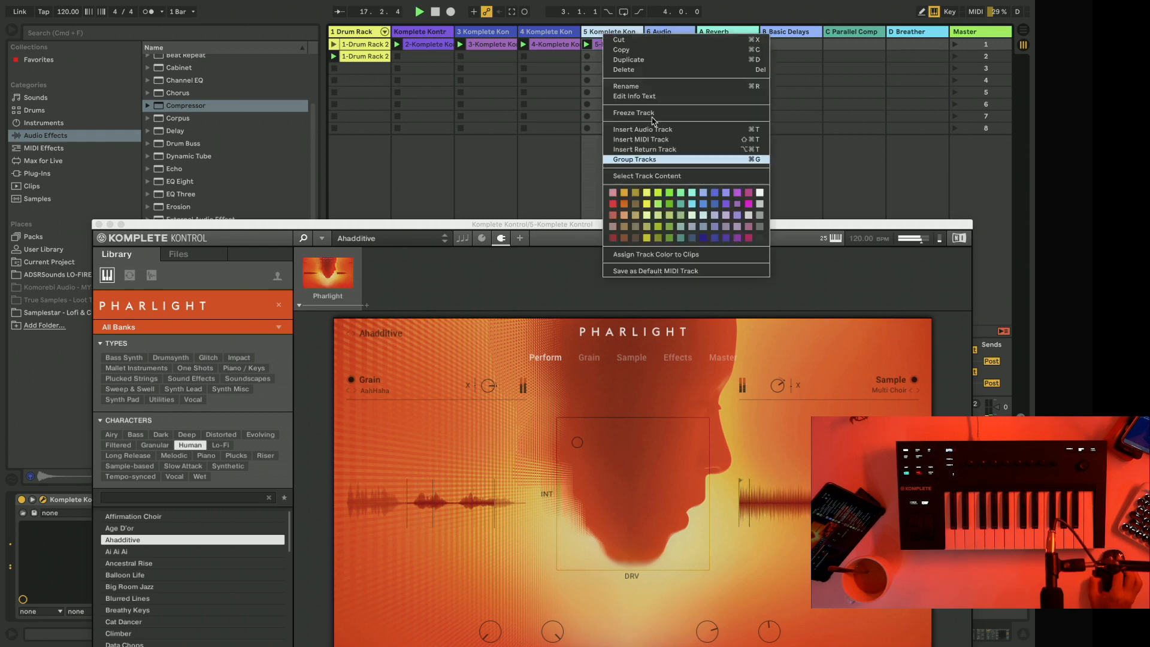
drag(505, 226, 480, 112)
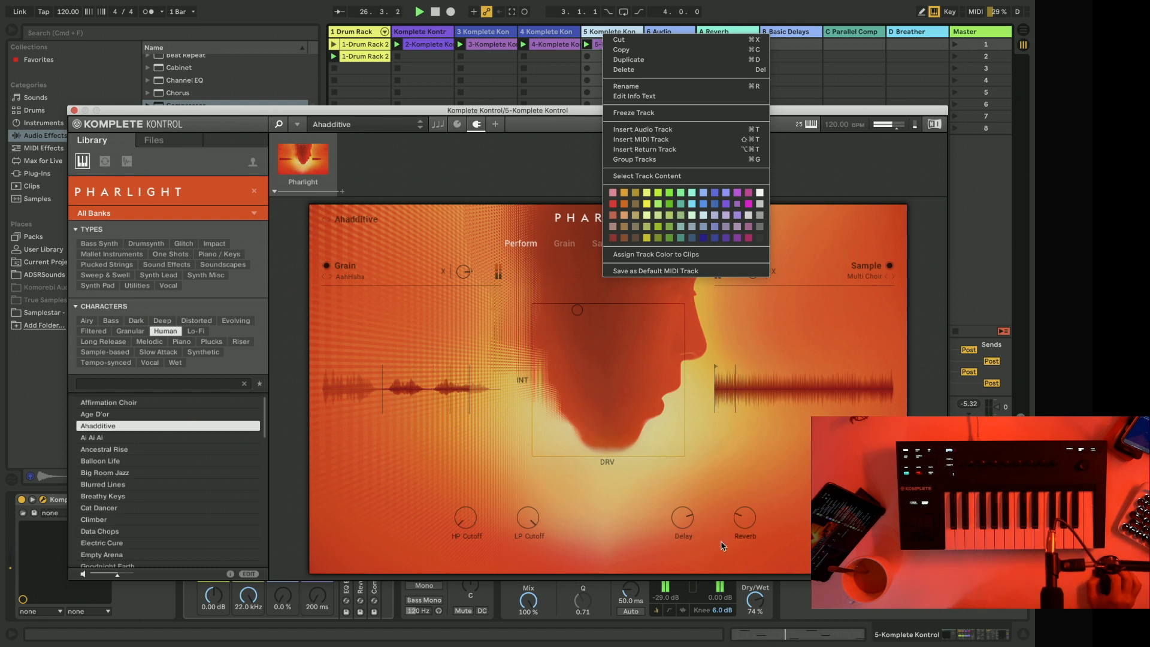
drag(311, 110, 418, 134)
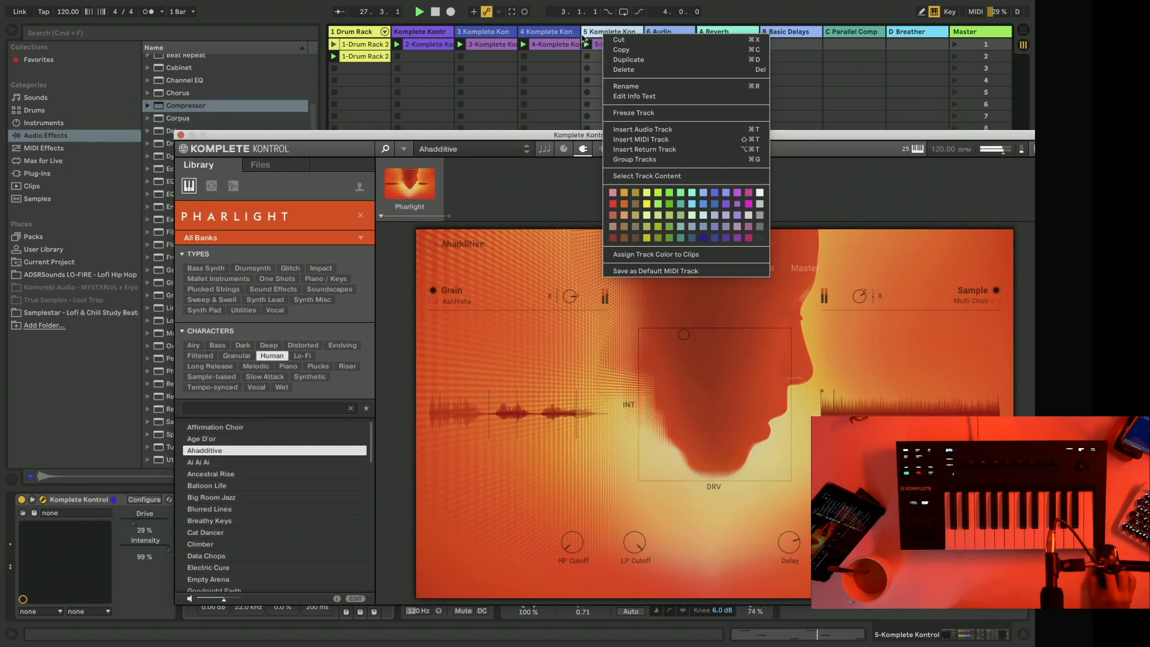
click(583, 35)
key(space)
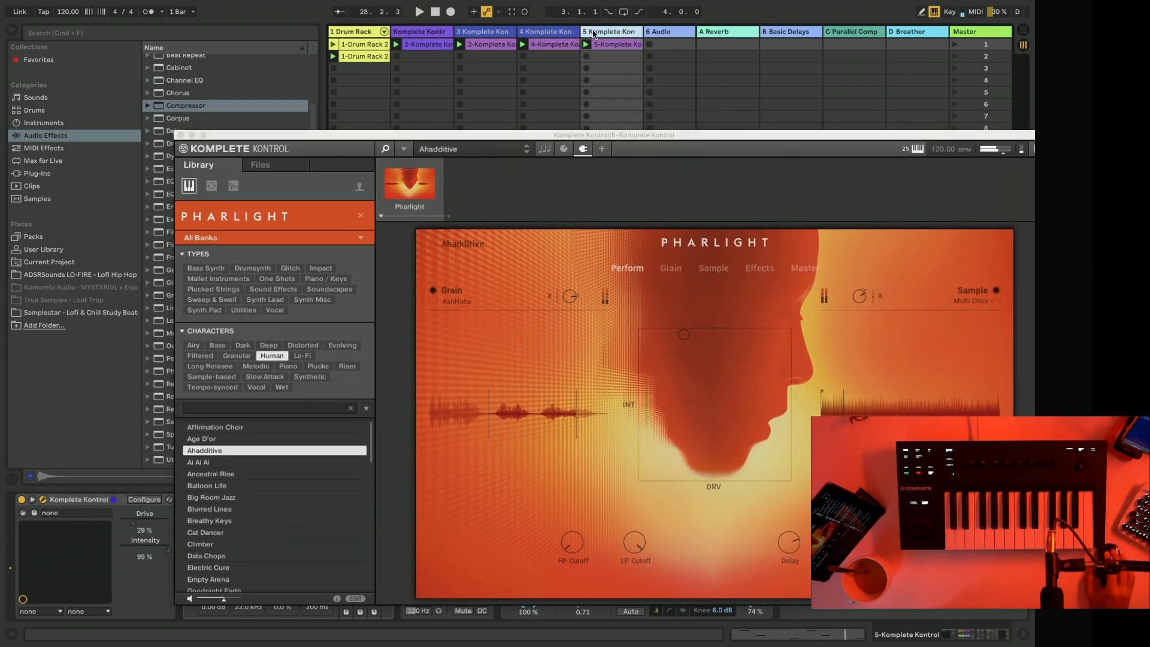
right_click(594, 34)
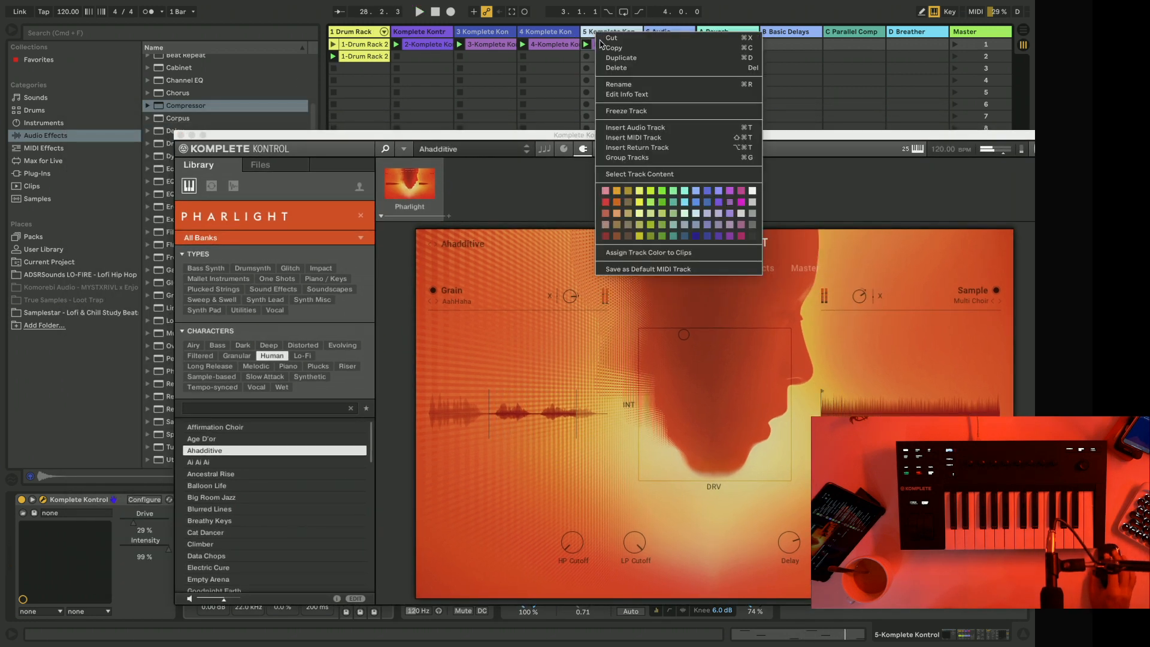
click(626, 113)
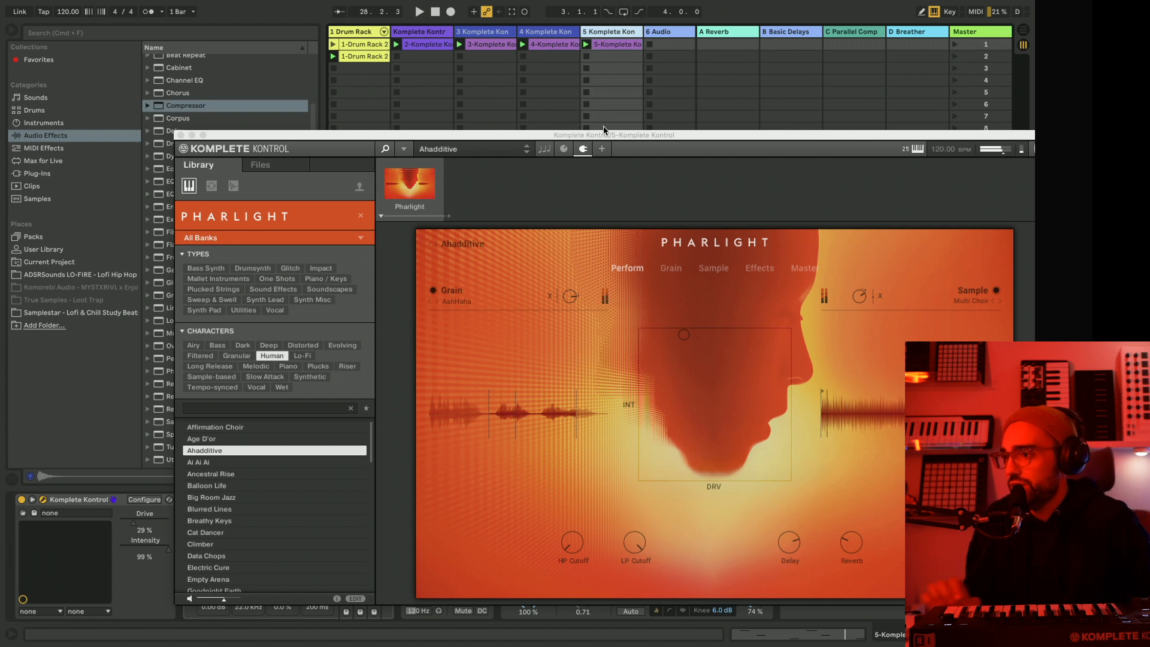
drag(604, 132, 644, 299)
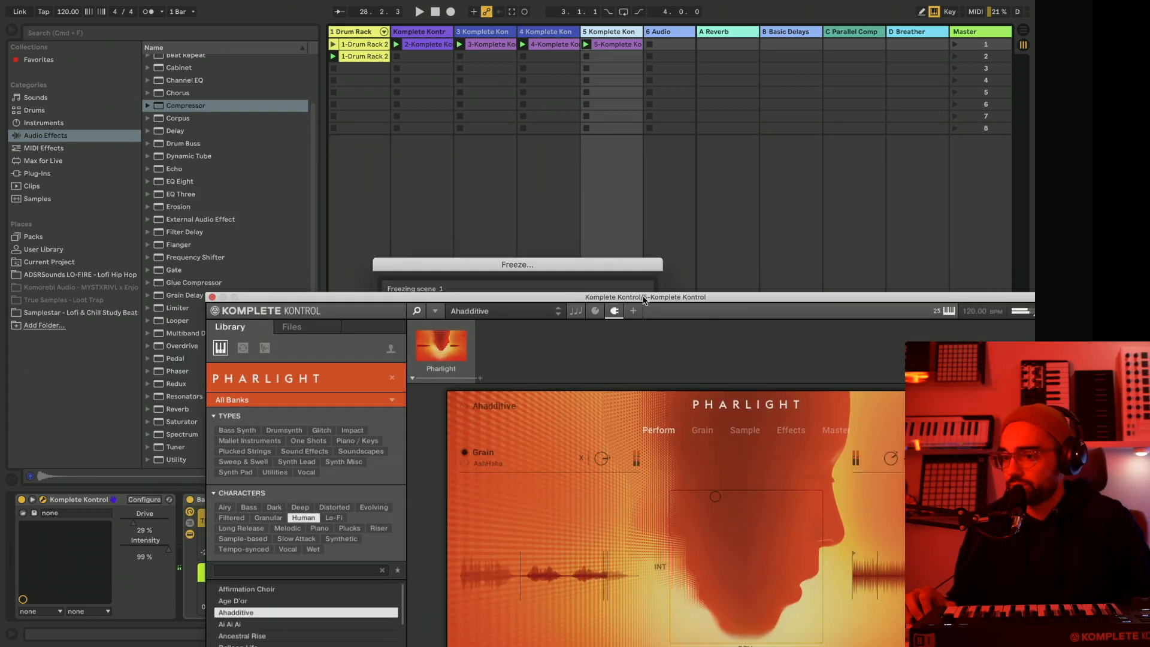
drag(644, 298, 710, 395)
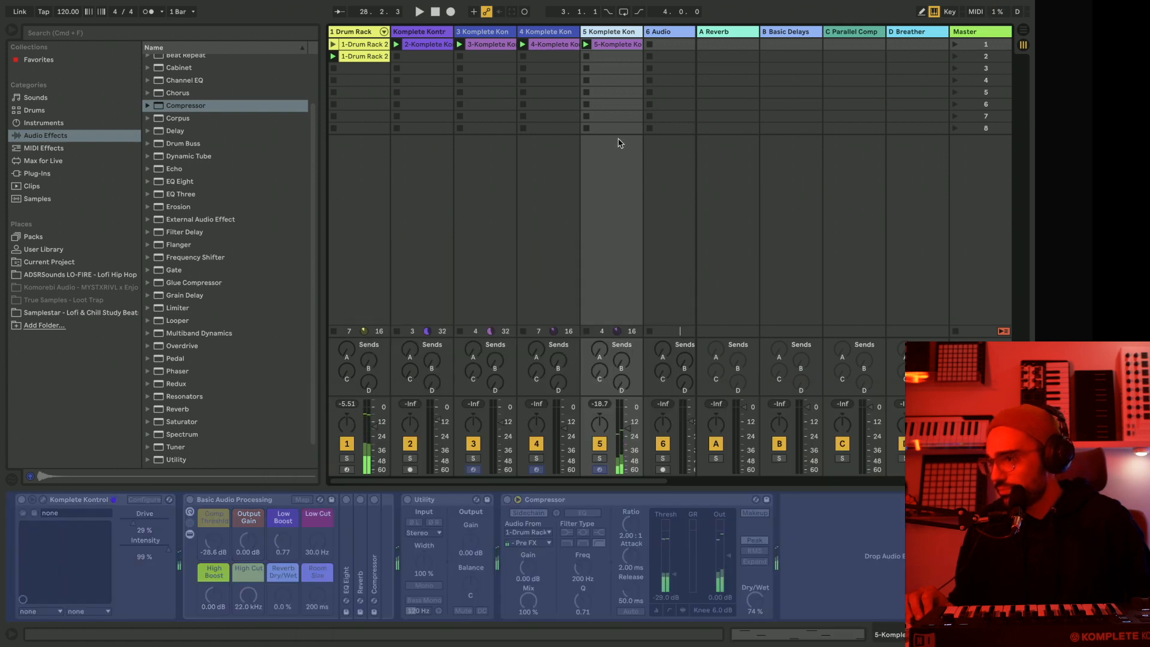
Flatten frozen track 5 to audio, play the session and open the flattened clip to check its waveform.
right_click(610, 34)
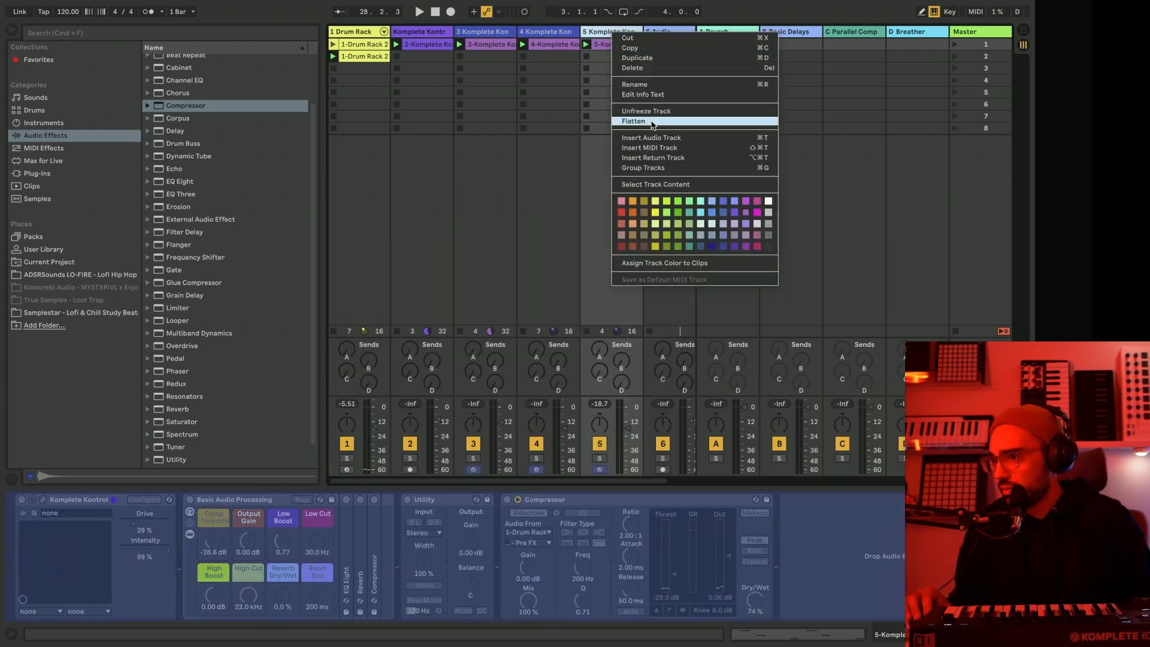
click(634, 121)
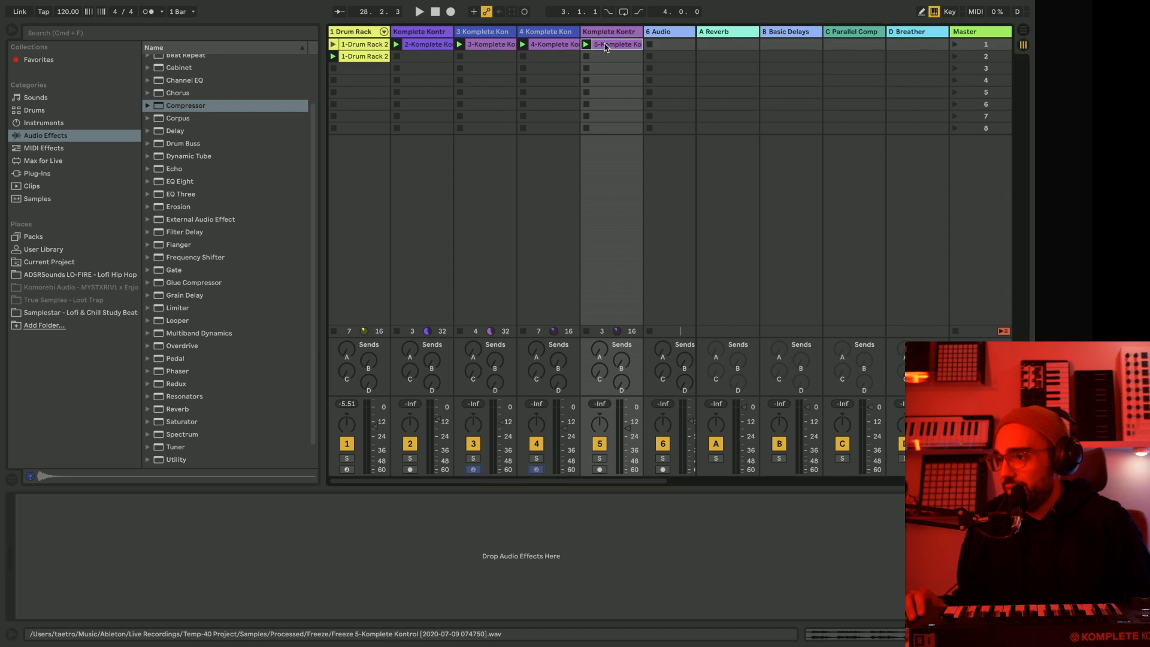
key(space)
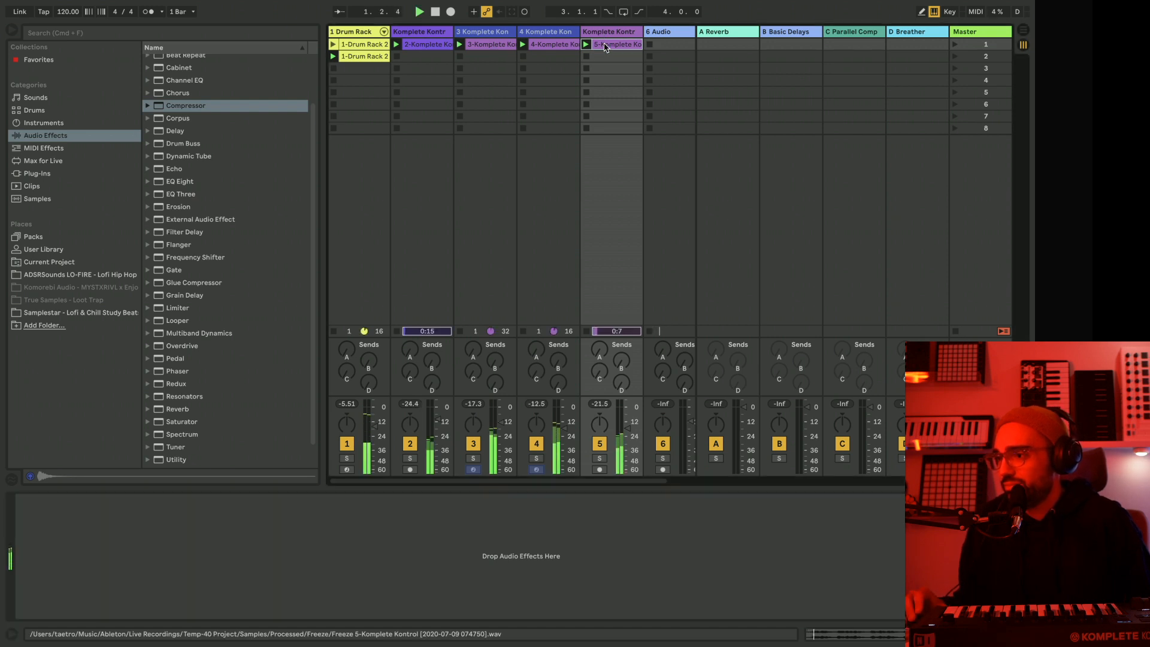
double_click(619, 45)
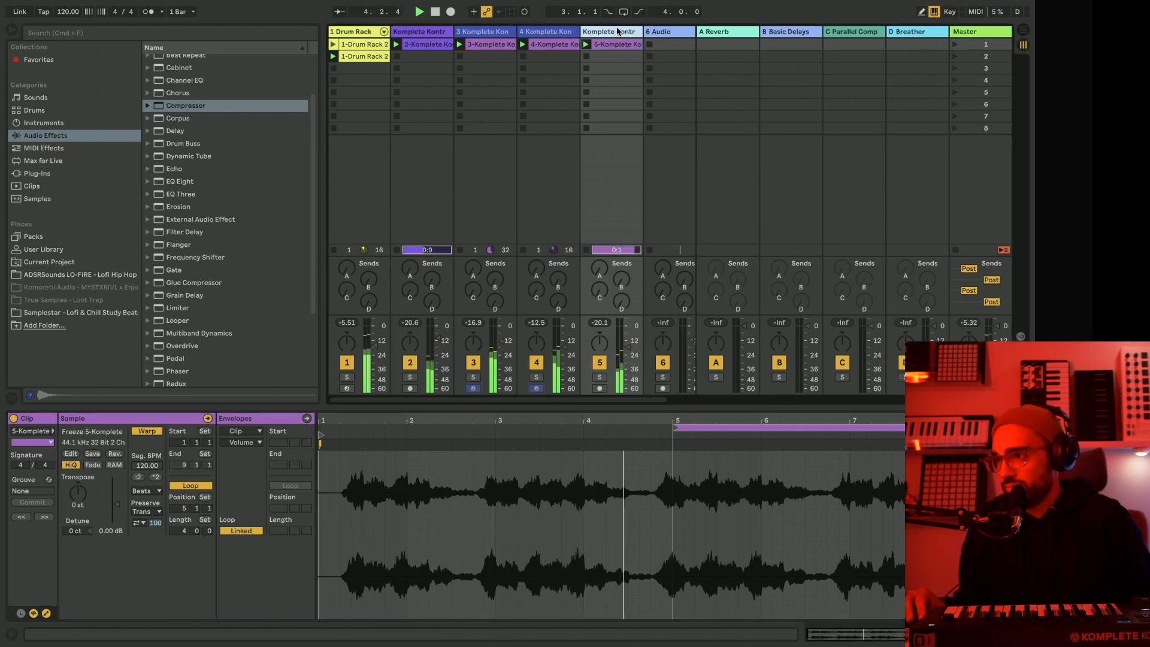
scroll(611, 31, right, 3)
scroll(601, 32, left, 3)
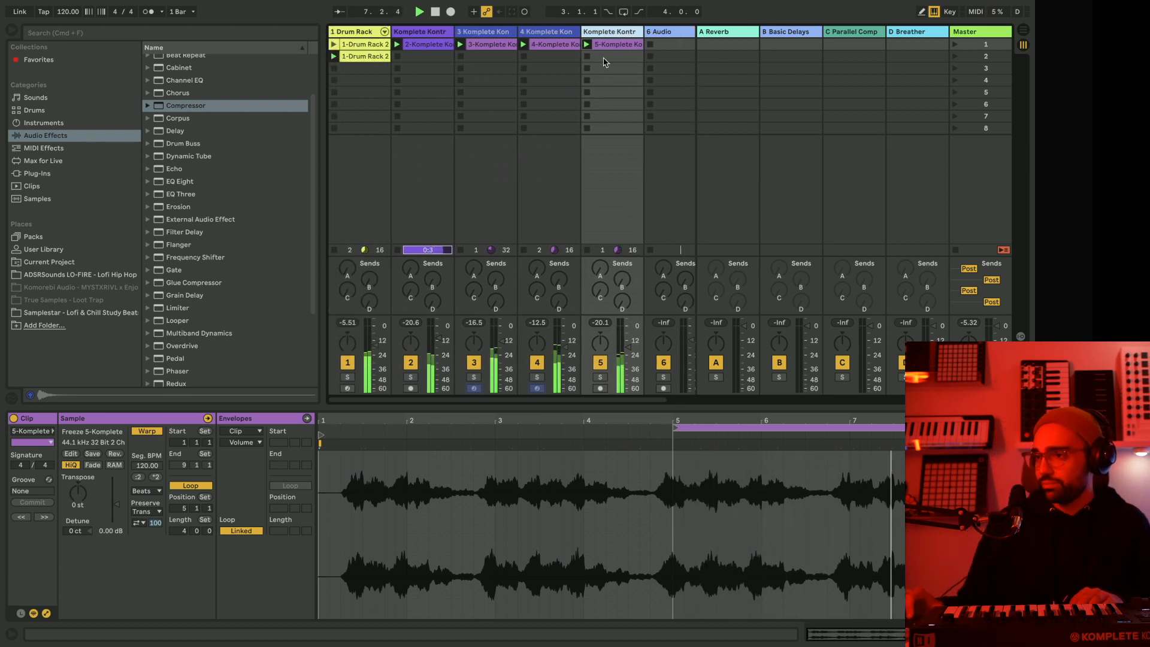
Arm the drum rack track, restart playback and stop its playing clip to rehearse a new drum pattern over the other parts.
click(348, 389)
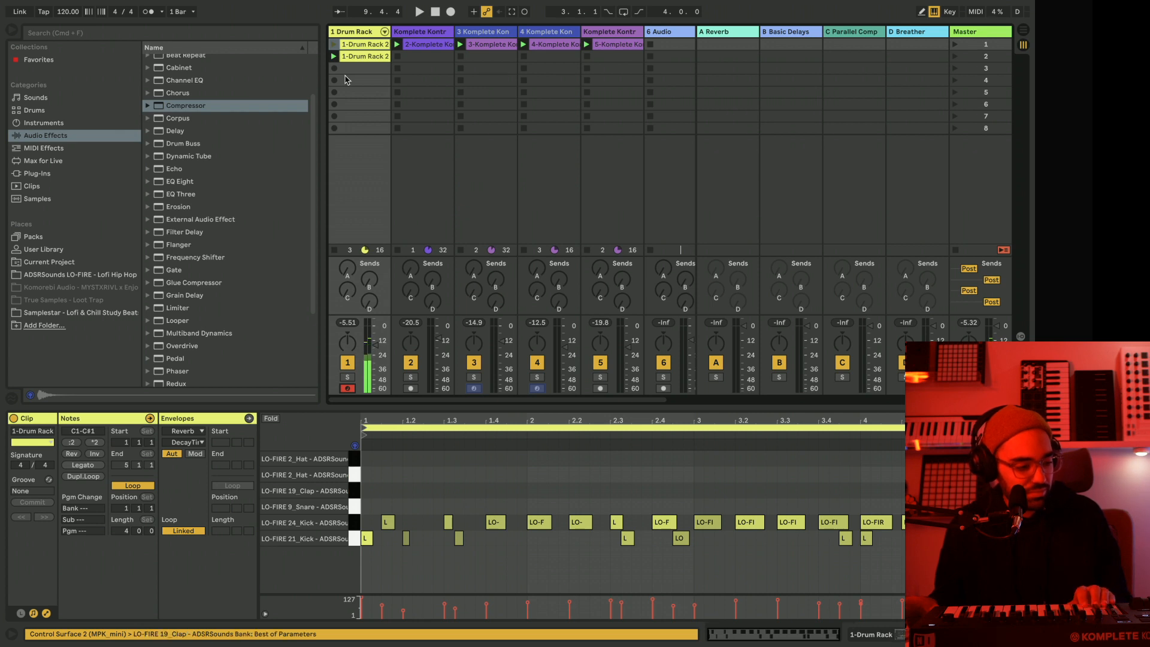
key(space)
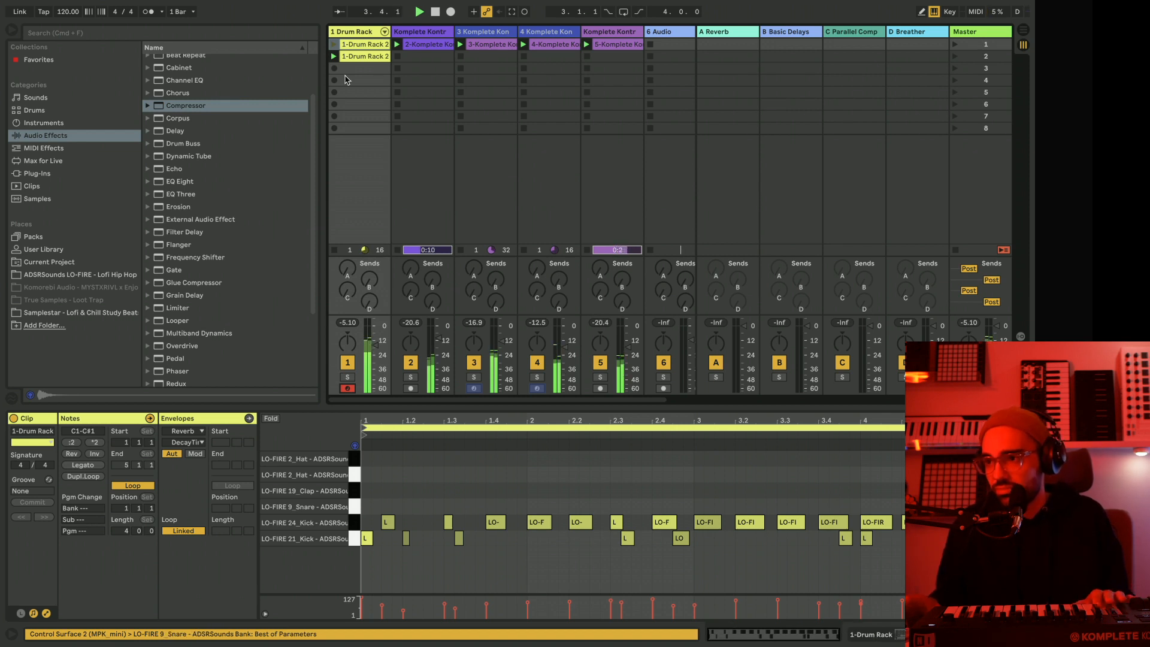
click(334, 250)
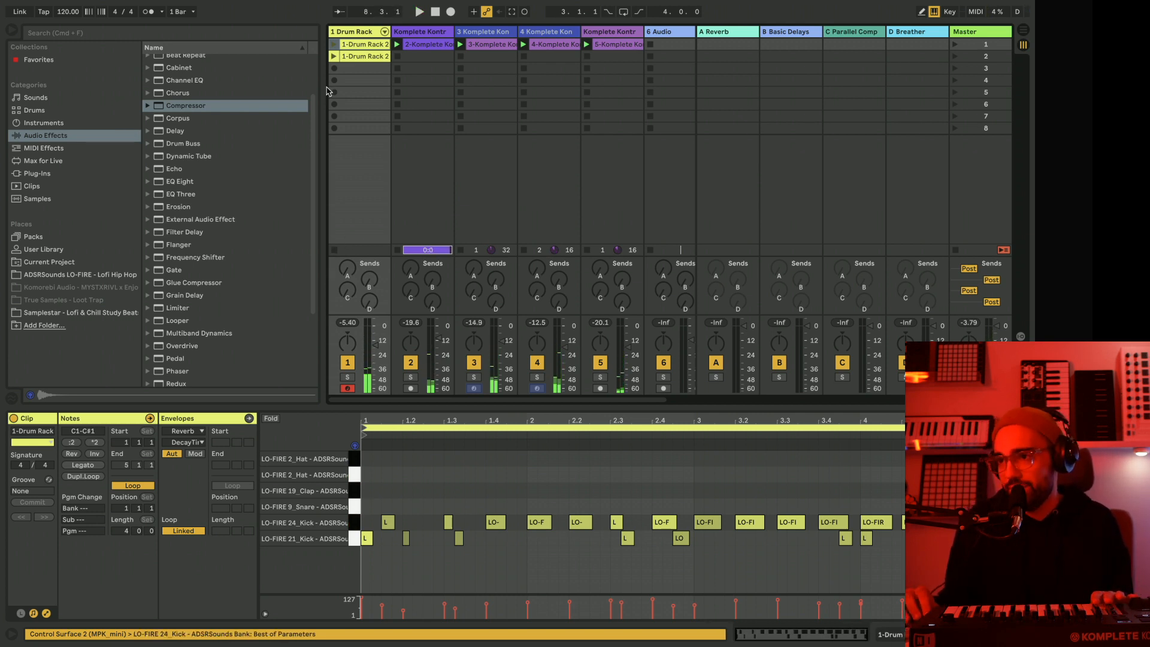
click(334, 69)
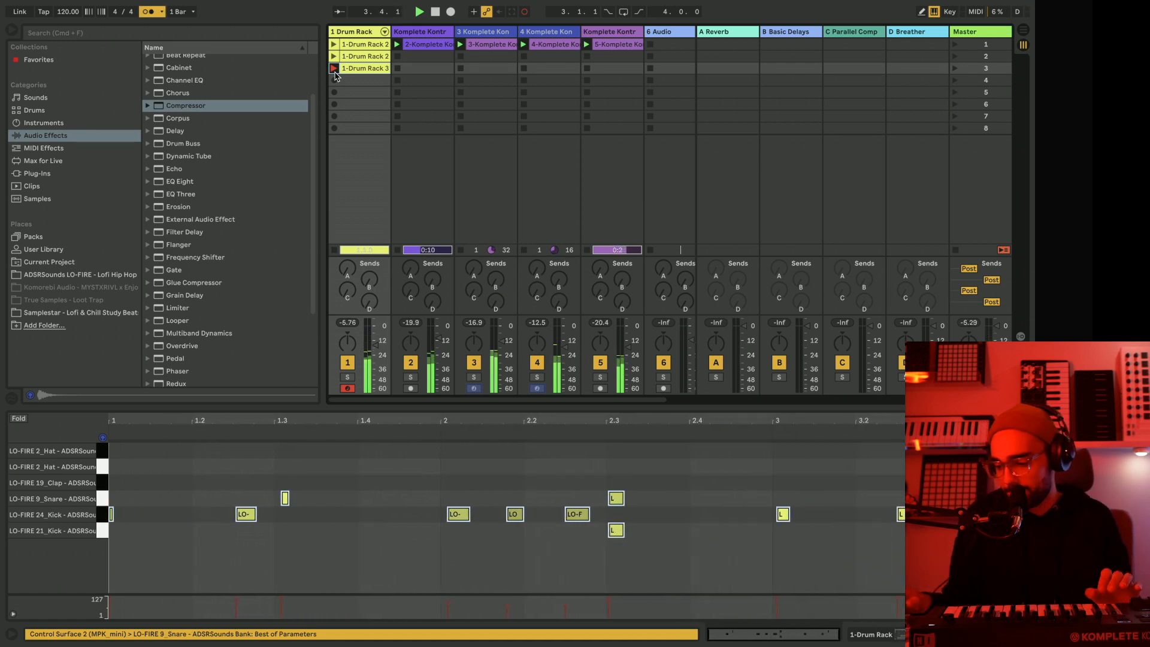
click(333, 68)
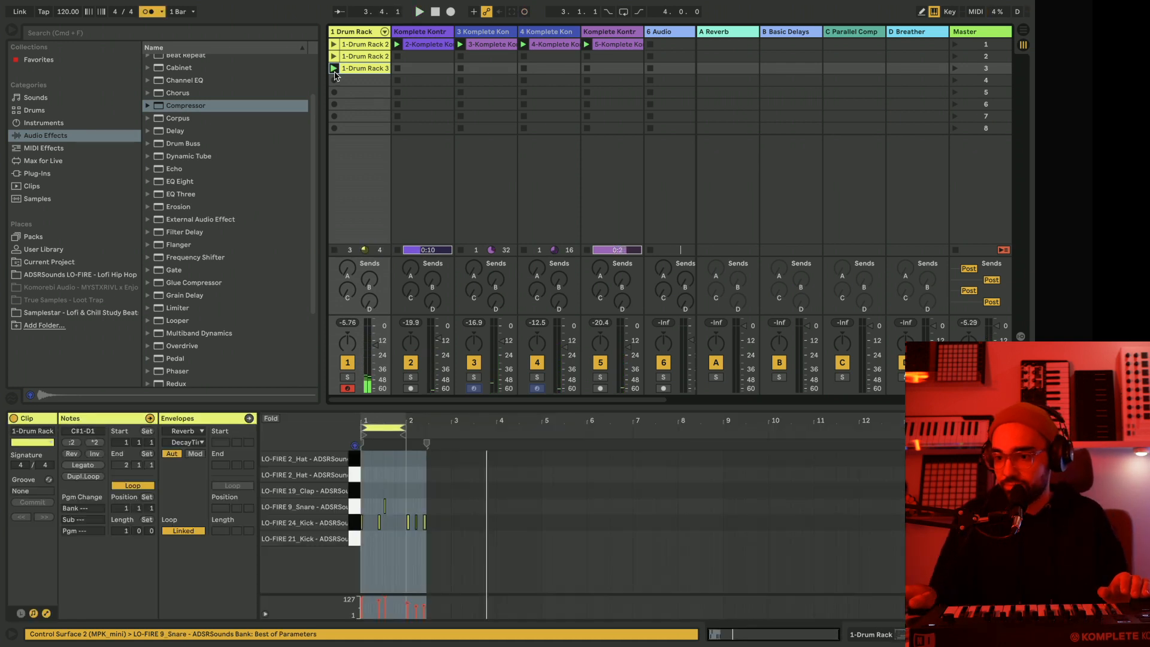
key(BackSpace)
Record a four-bar pattern of LO-FIRE kicks, snare and hats into the third slot of the drum track and play it back.
click(334, 69)
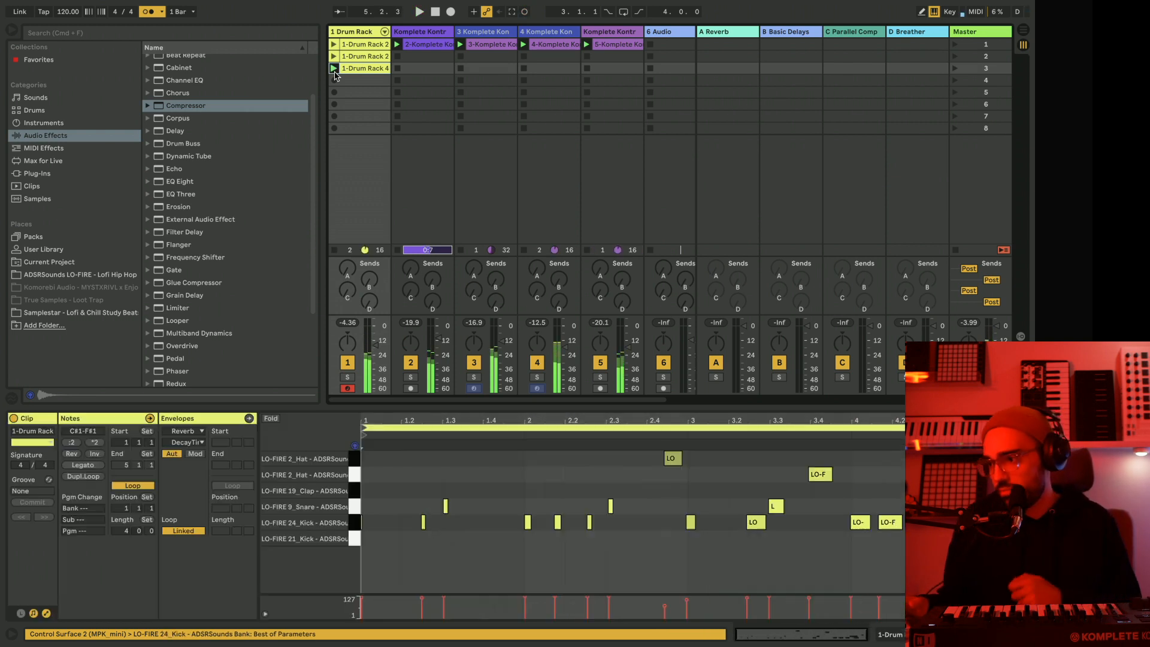
click(334, 68)
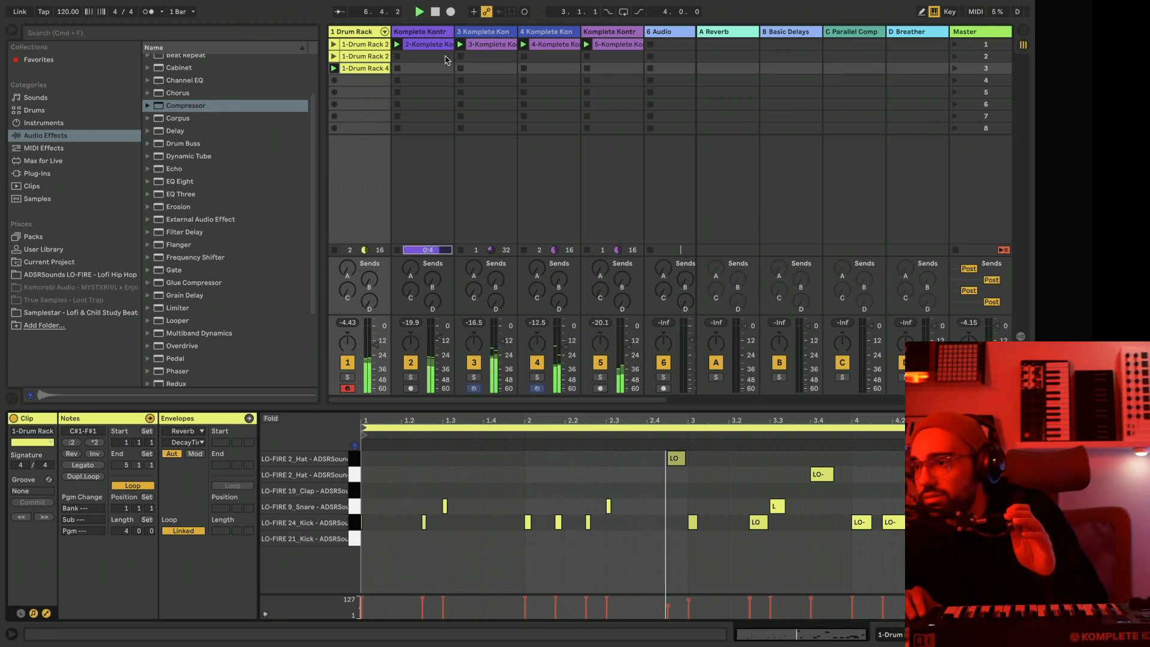
Set the volume of the flattened track 5 to about -13.5 dB.
scroll(492, 86, right, 2)
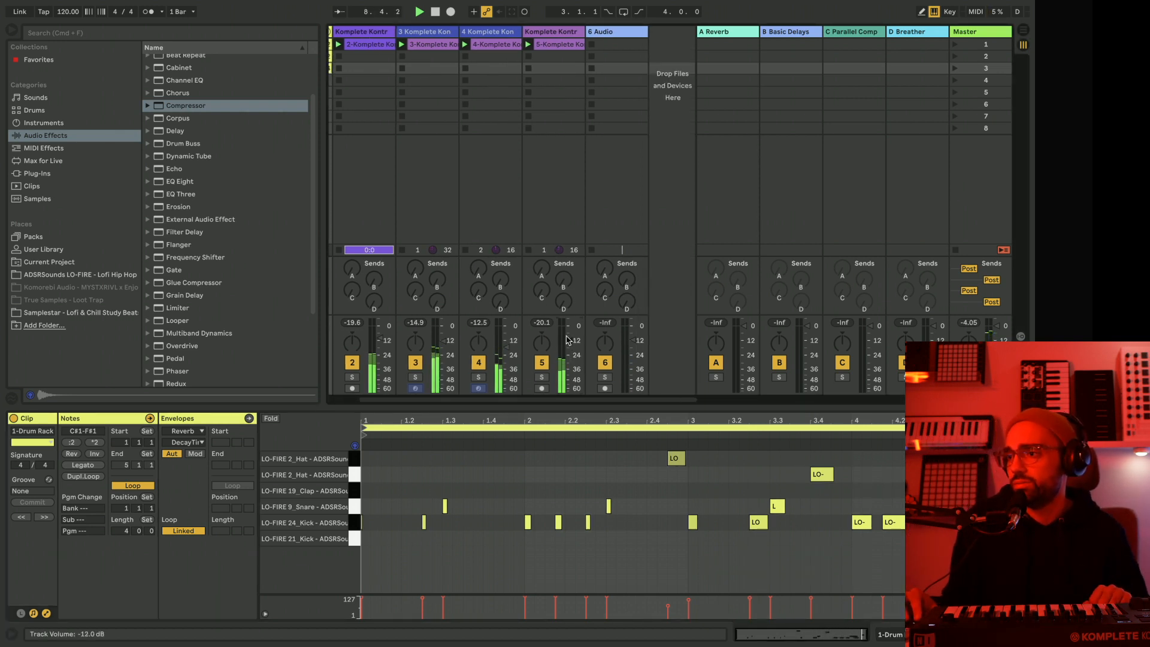
drag(542, 343, 569, 342)
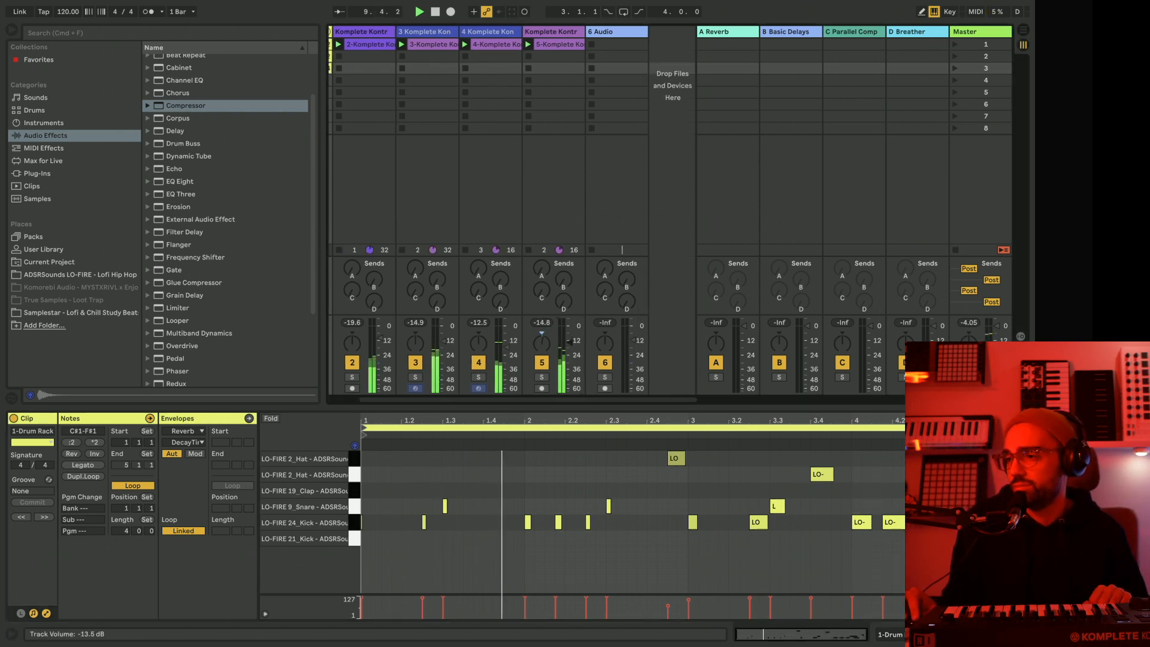
scroll(568, 348, left, 2)
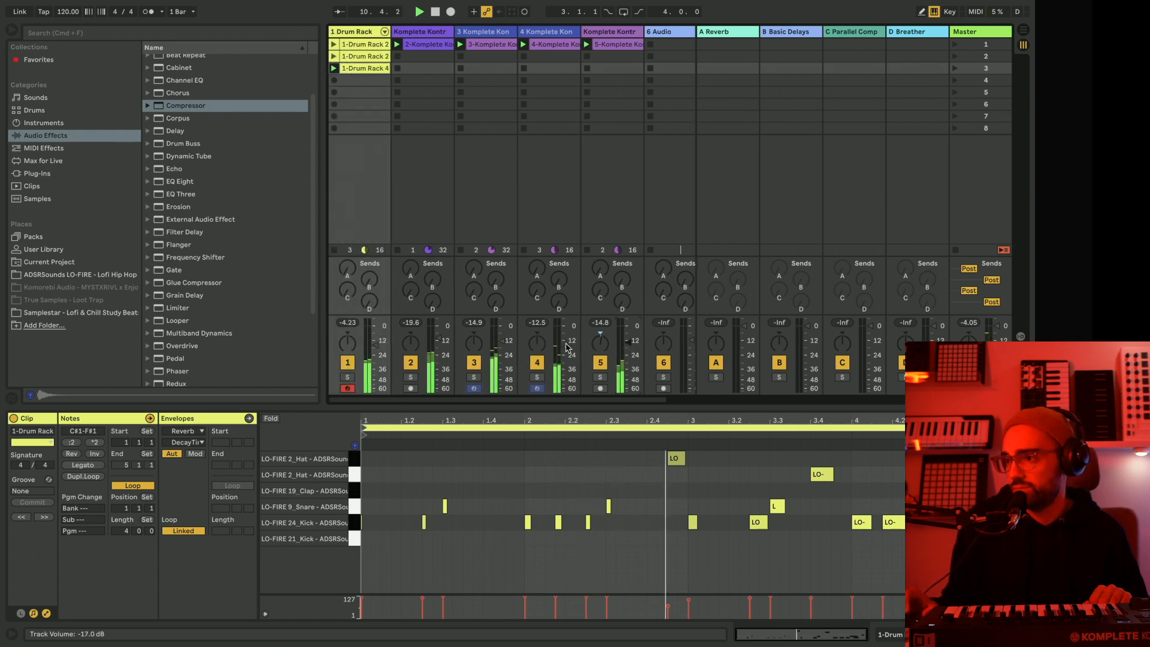
Hide the browser, unfold the drum rack's chains, adjust the volume of the chain panned 27R and fold the chains back.
key(super+alt+b)
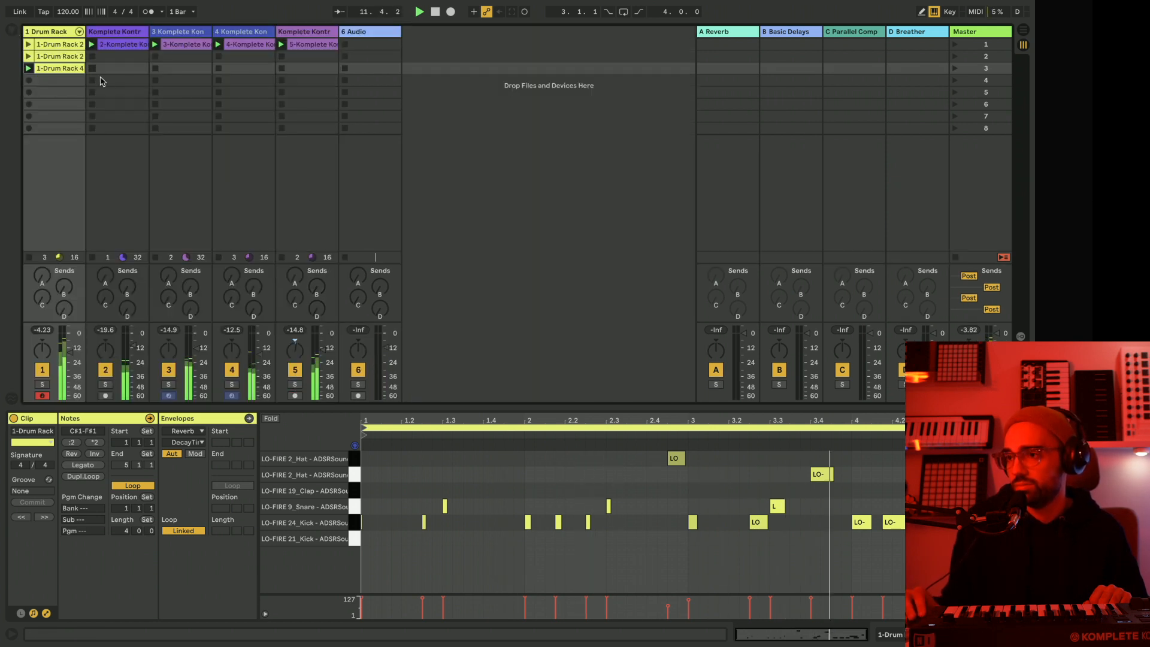
click(79, 32)
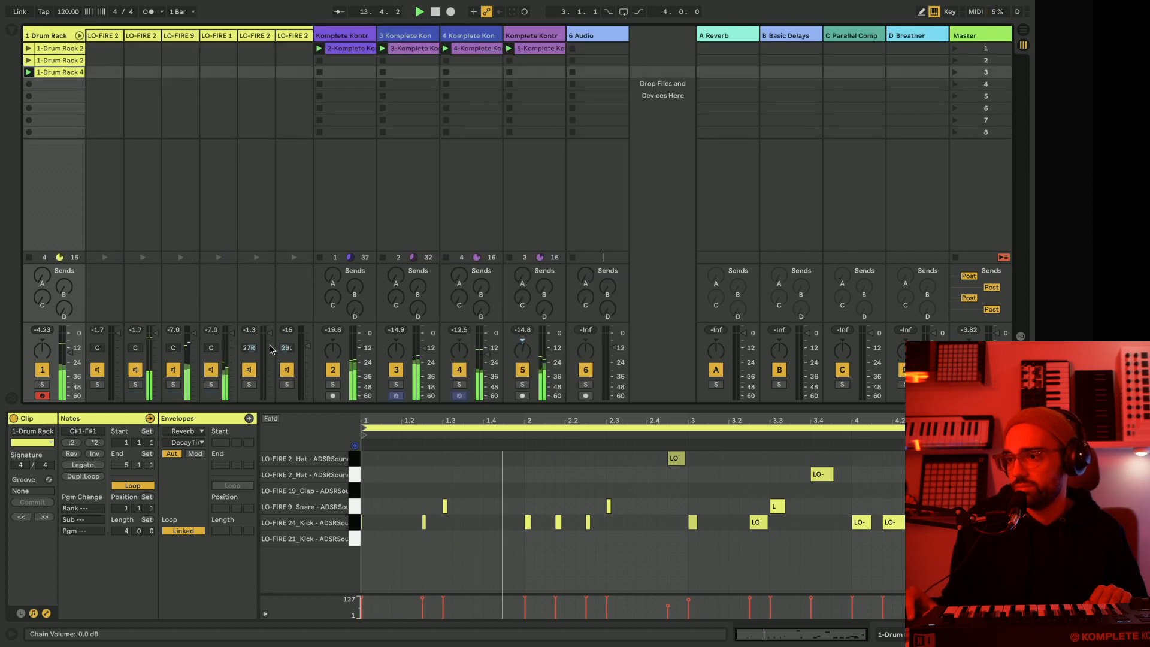
drag(270, 333, 307, 350)
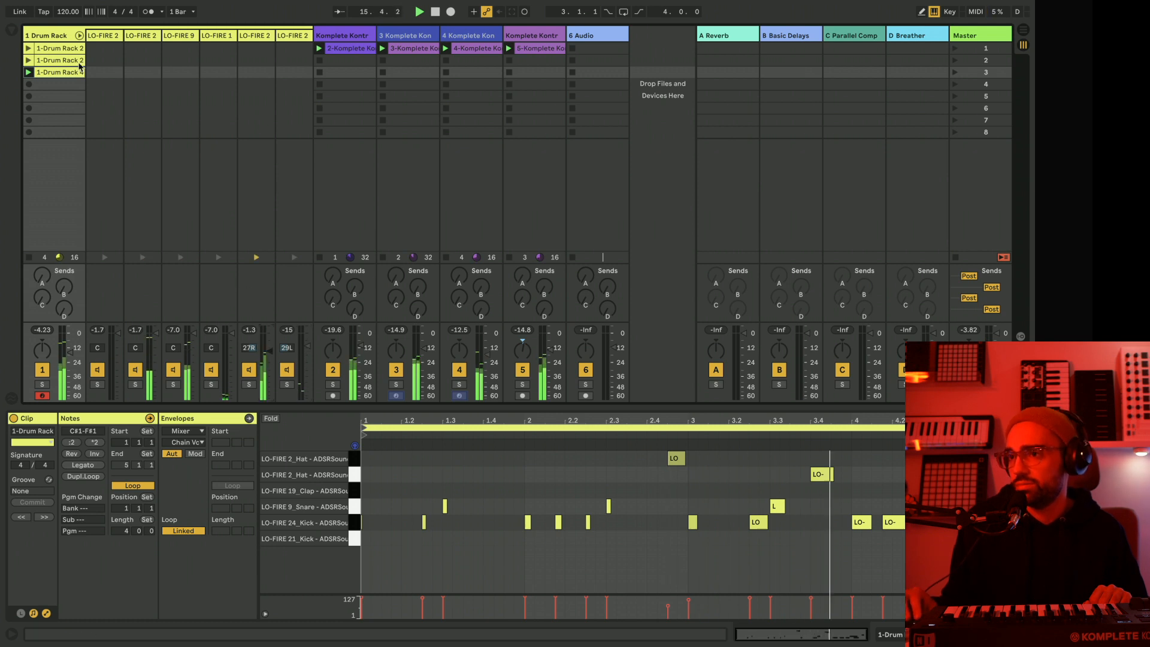
click(79, 35)
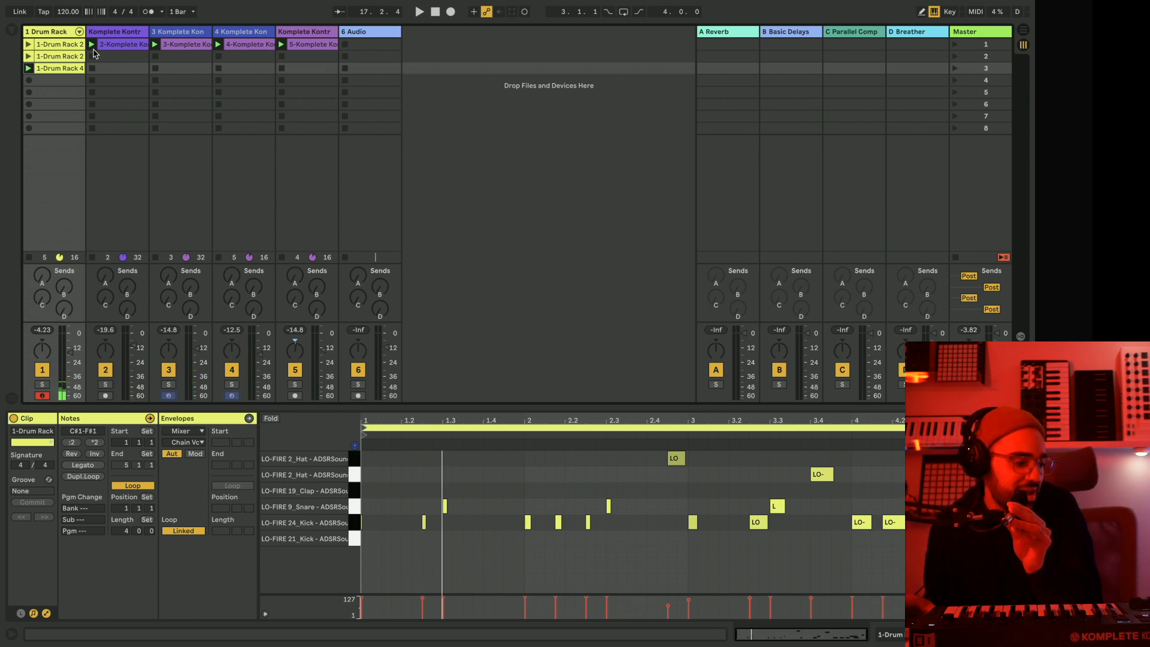
click(311, 32)
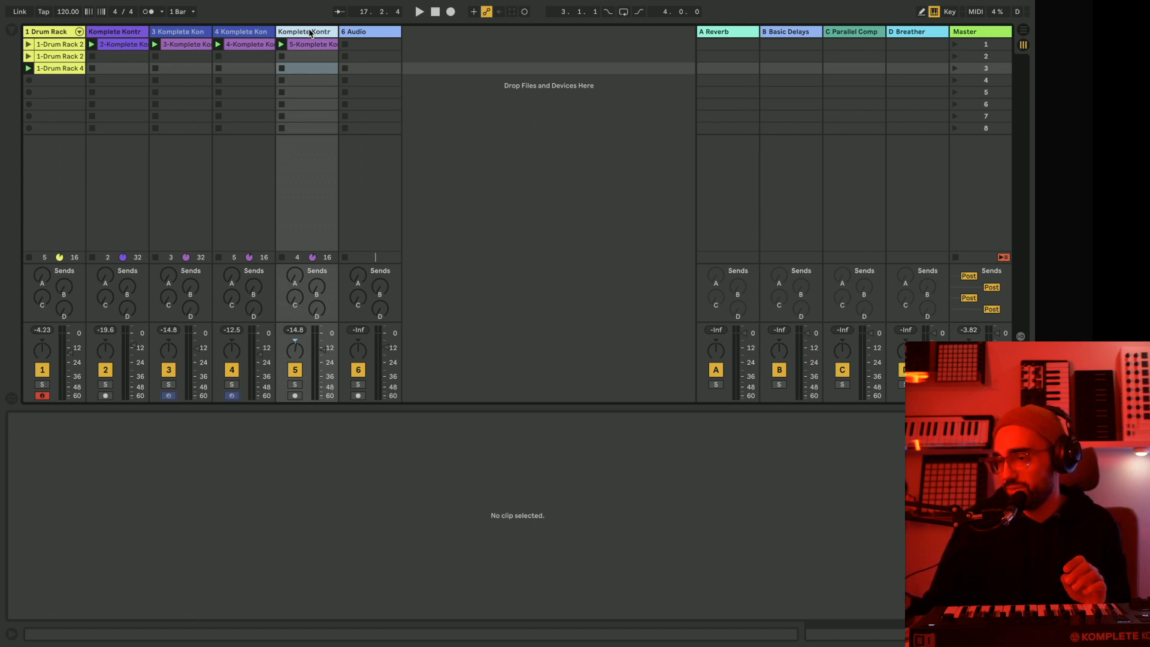
key(ctrl+d)
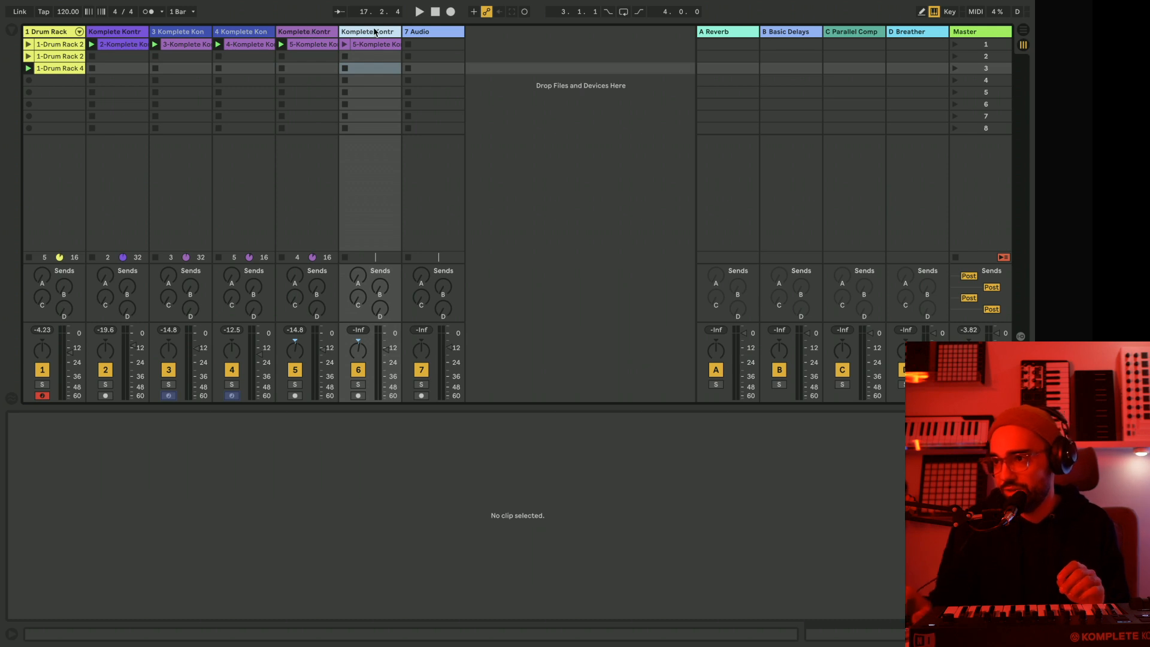
click(363, 45)
key(Delete)
key(space)
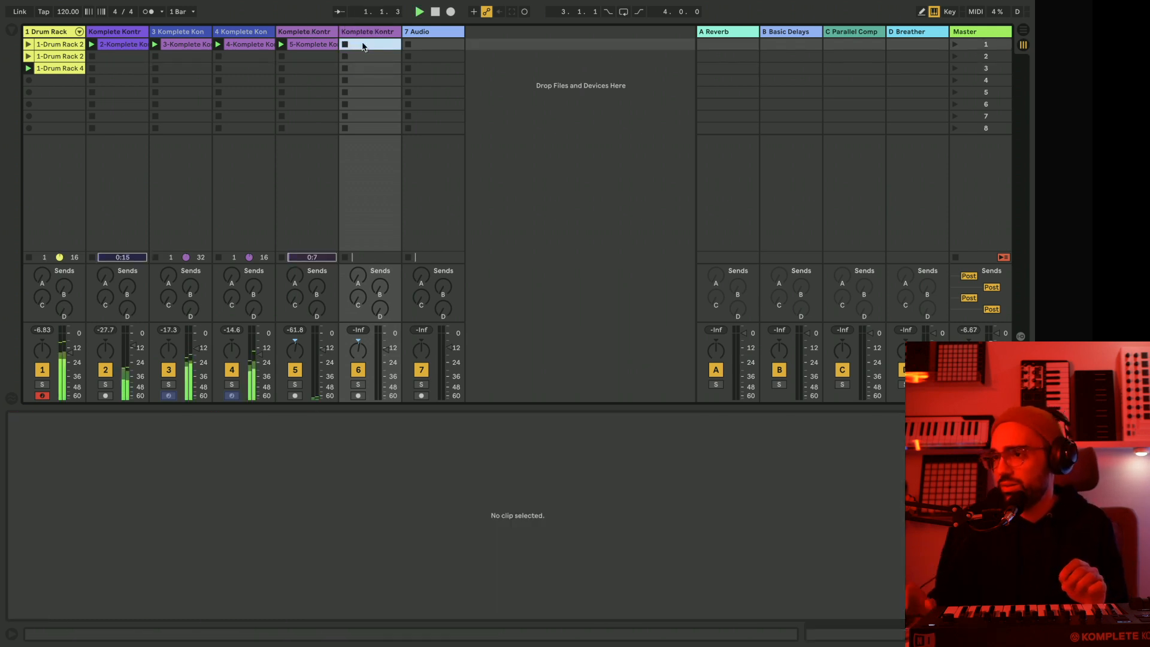
click(355, 35)
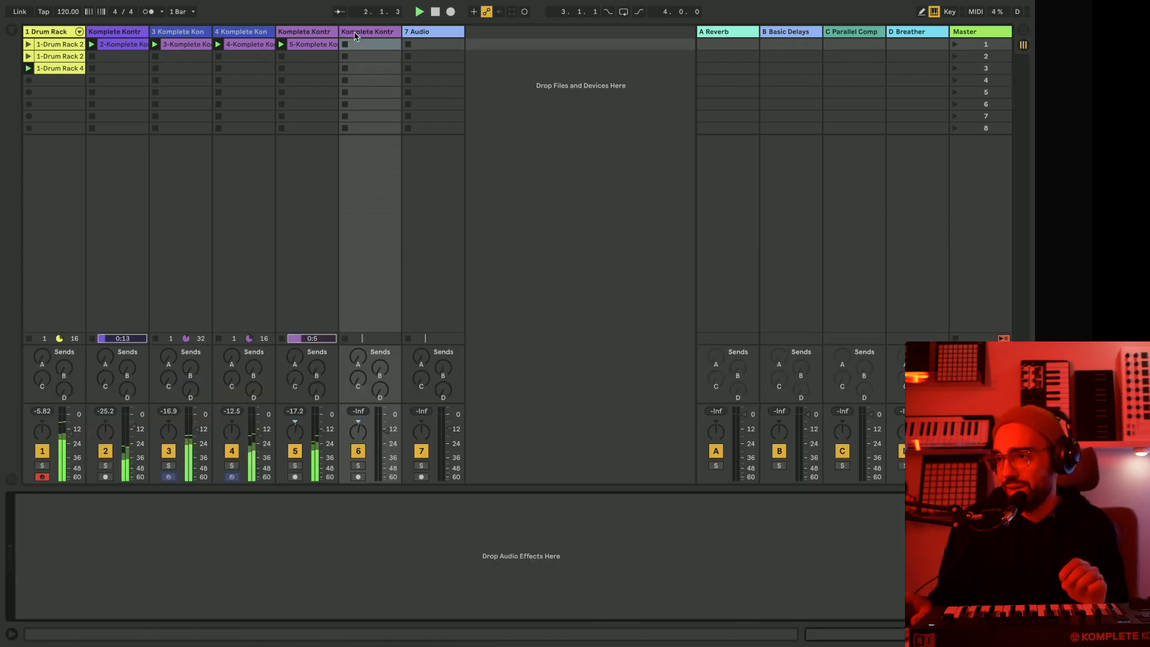
key(space)
key(Delete)
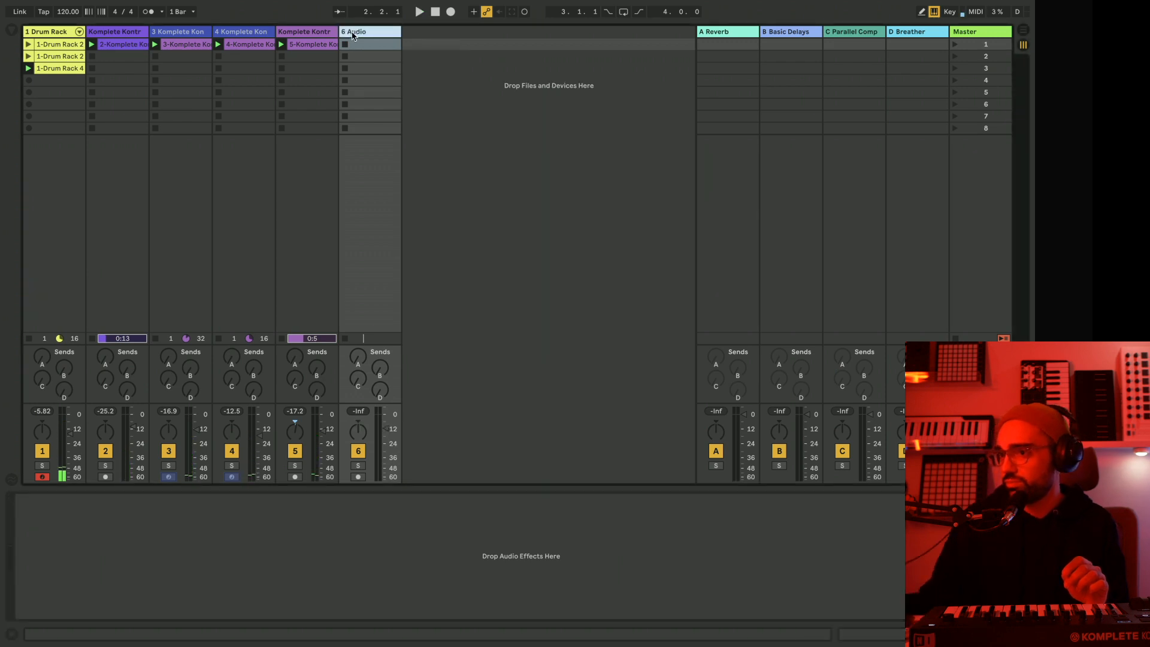
Duplicate the frozen Komplete Kontrol track 4, delete the copied clip from the new track 5 and unfreeze that track.
click(245, 35)
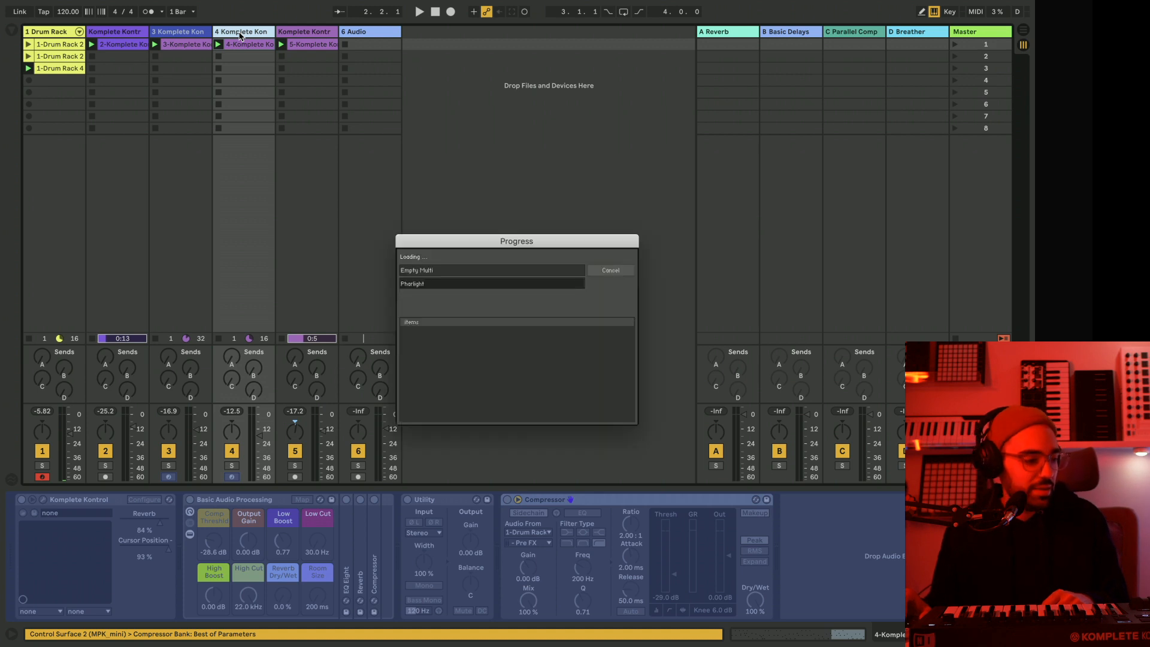
click(319, 46)
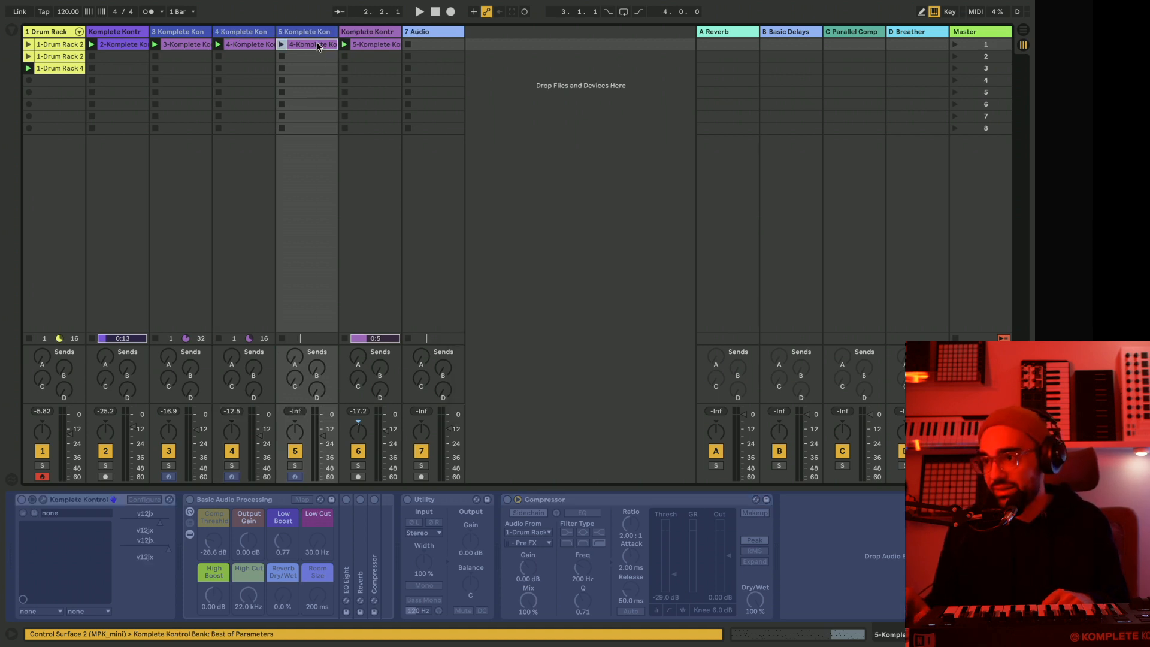
key(Delete)
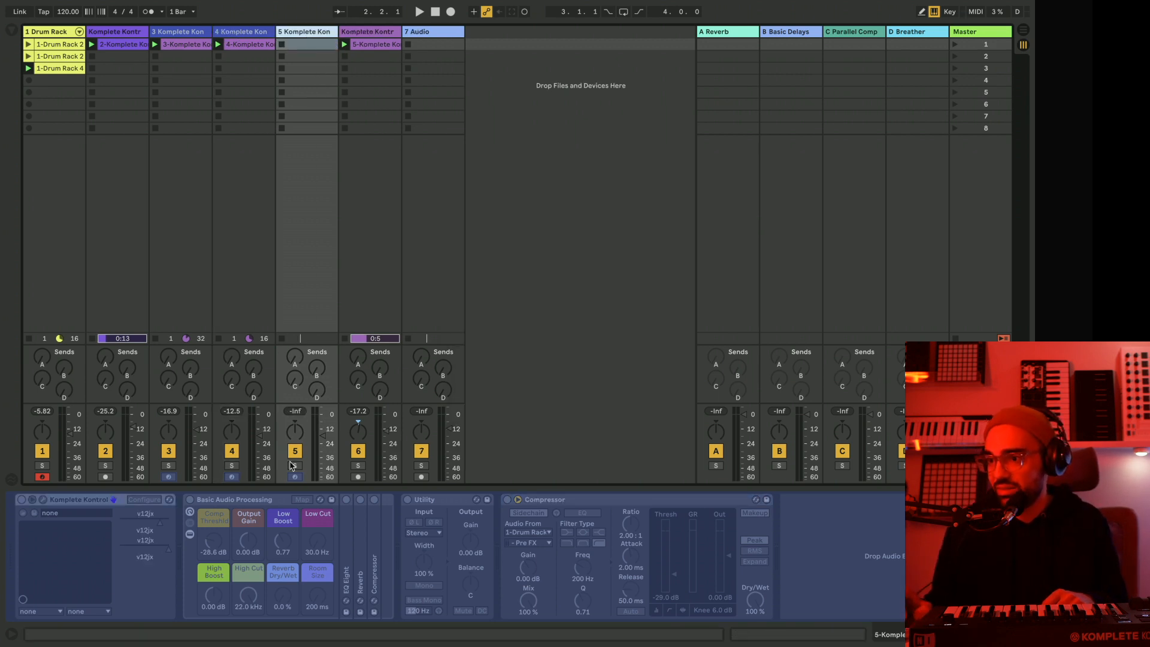
right_click(305, 32)
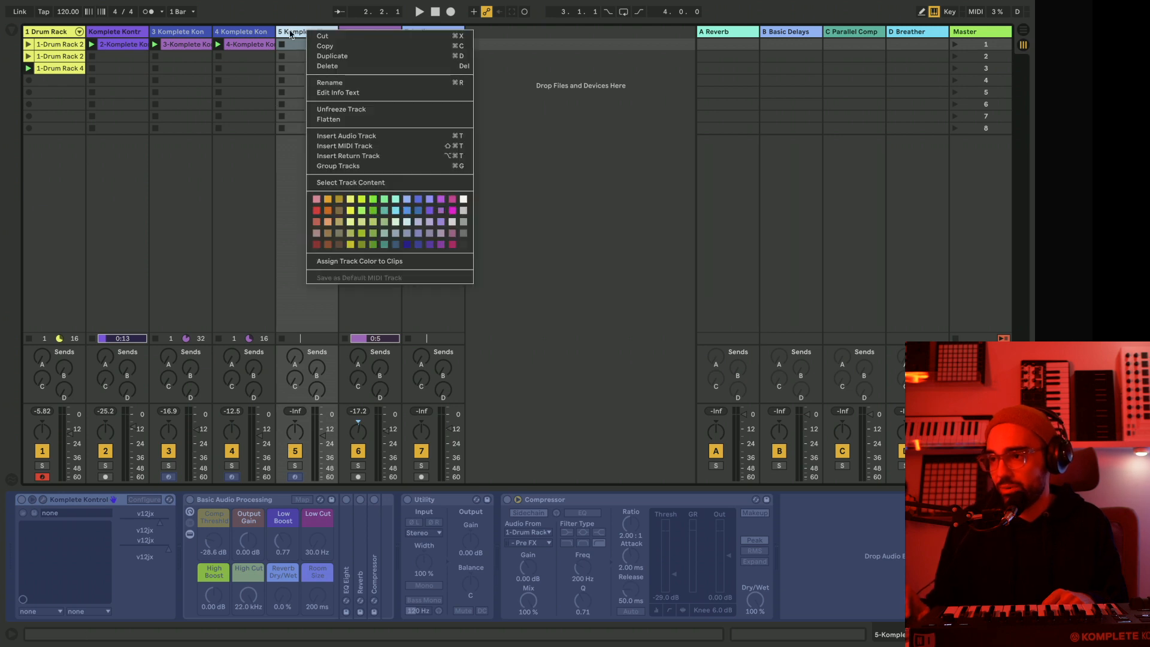
click(335, 109)
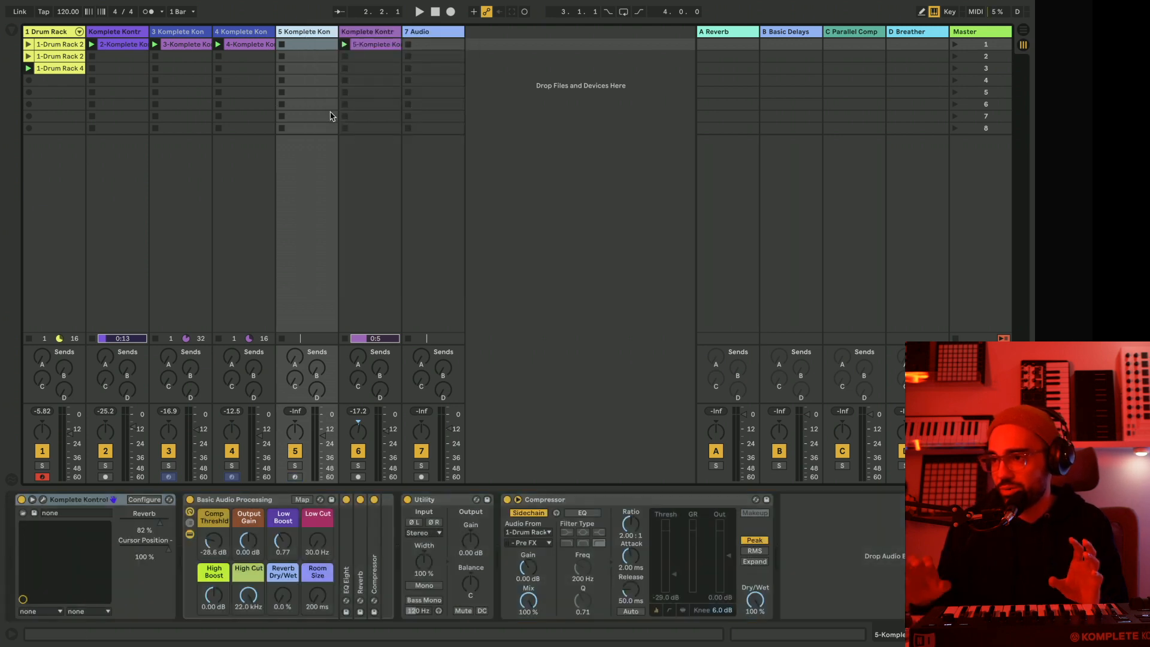
Open the Komplete Kontrol instrument of the new track 5 and arm the track for recording.
click(43, 500)
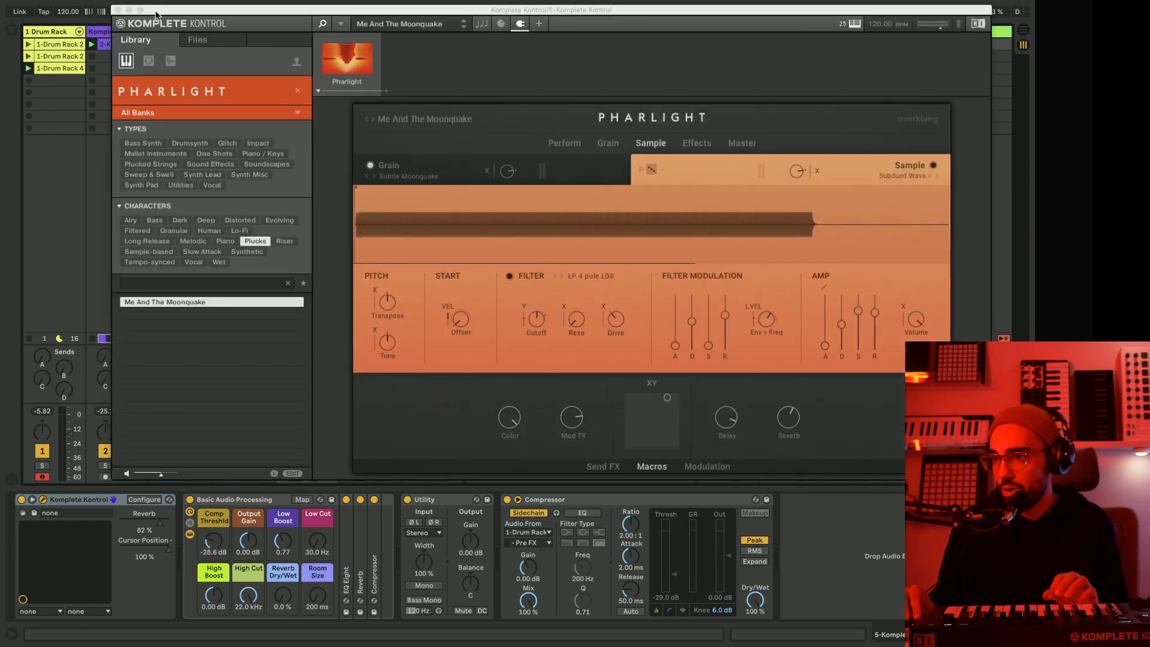
drag(155, 11, 624, 67)
click(296, 477)
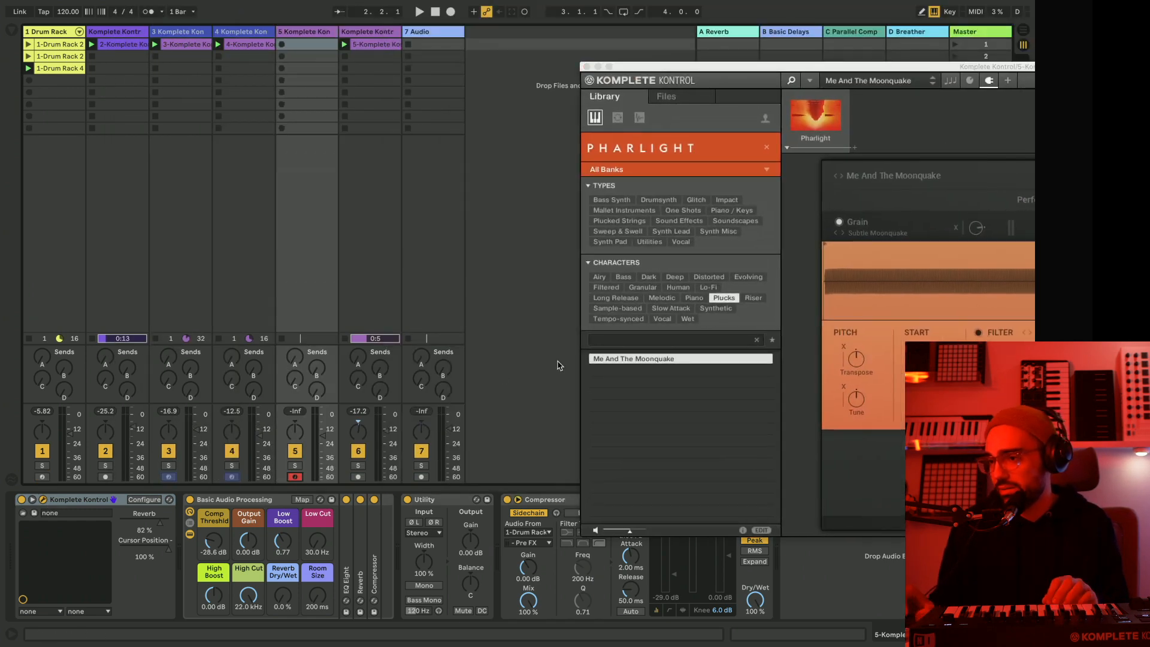
drag(785, 70, 392, 37)
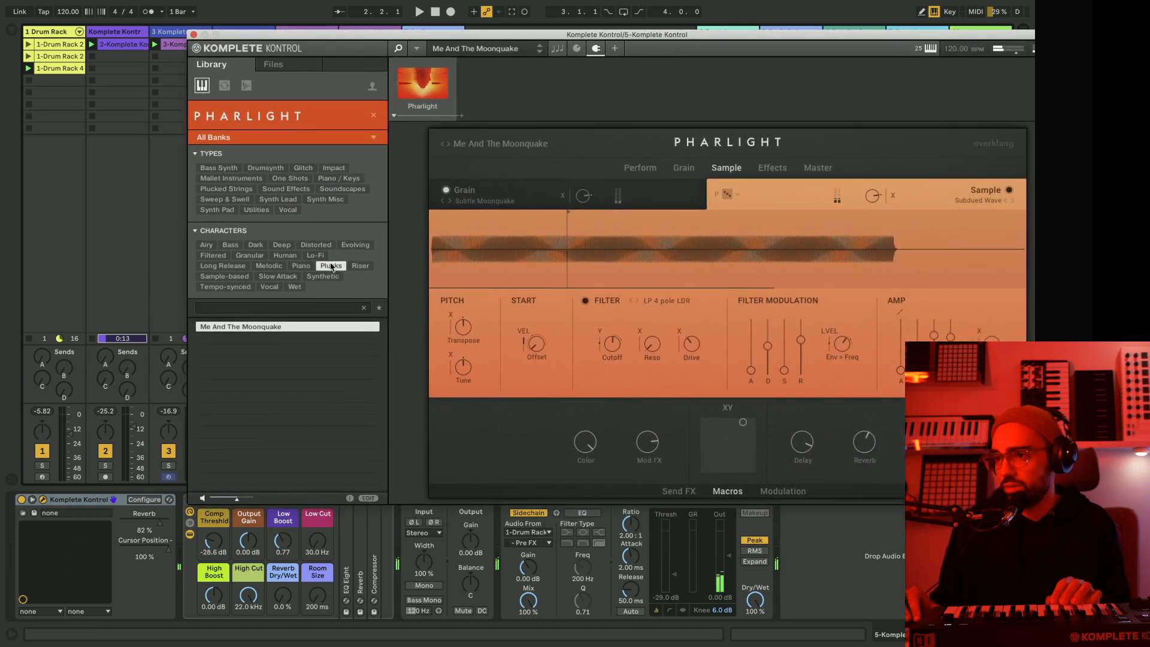
Replace the Plucks filter with the Dark character in the Pharlight library, load Danger Pulse and audition it with the beat.
click(248, 277)
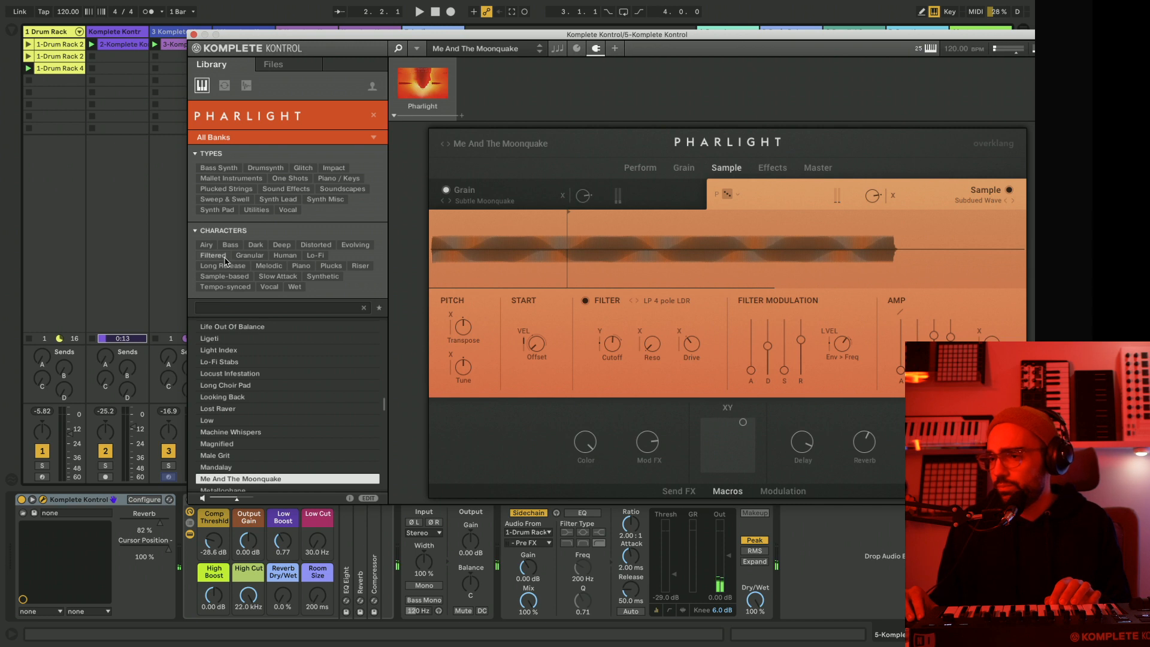
click(254, 245)
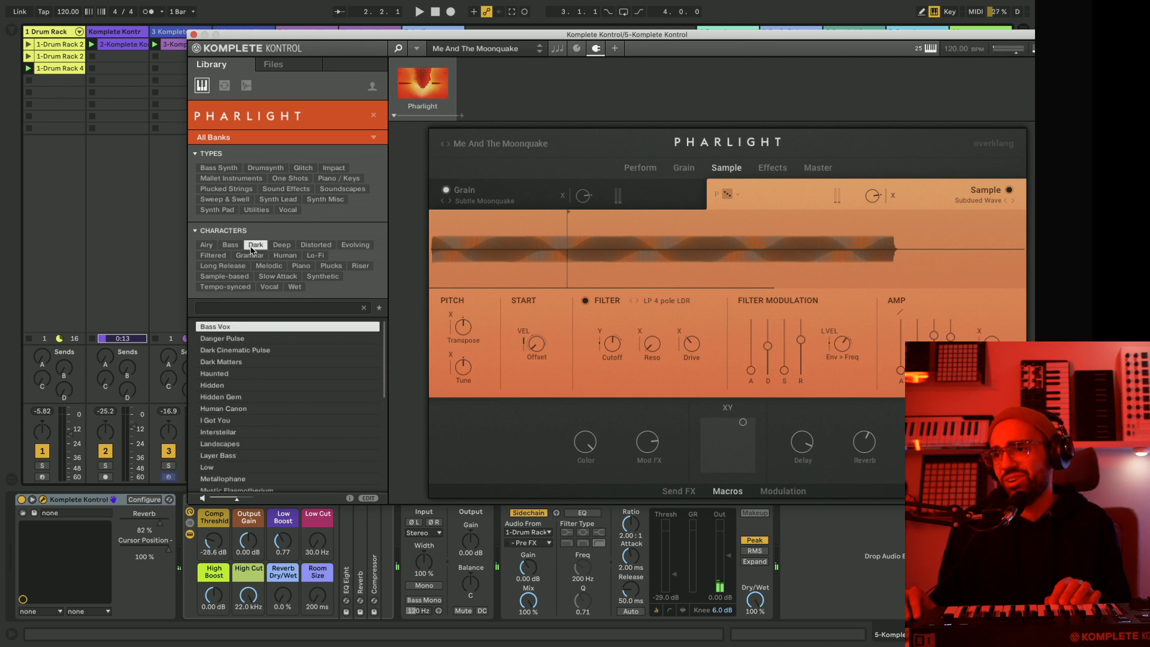
click(237, 339)
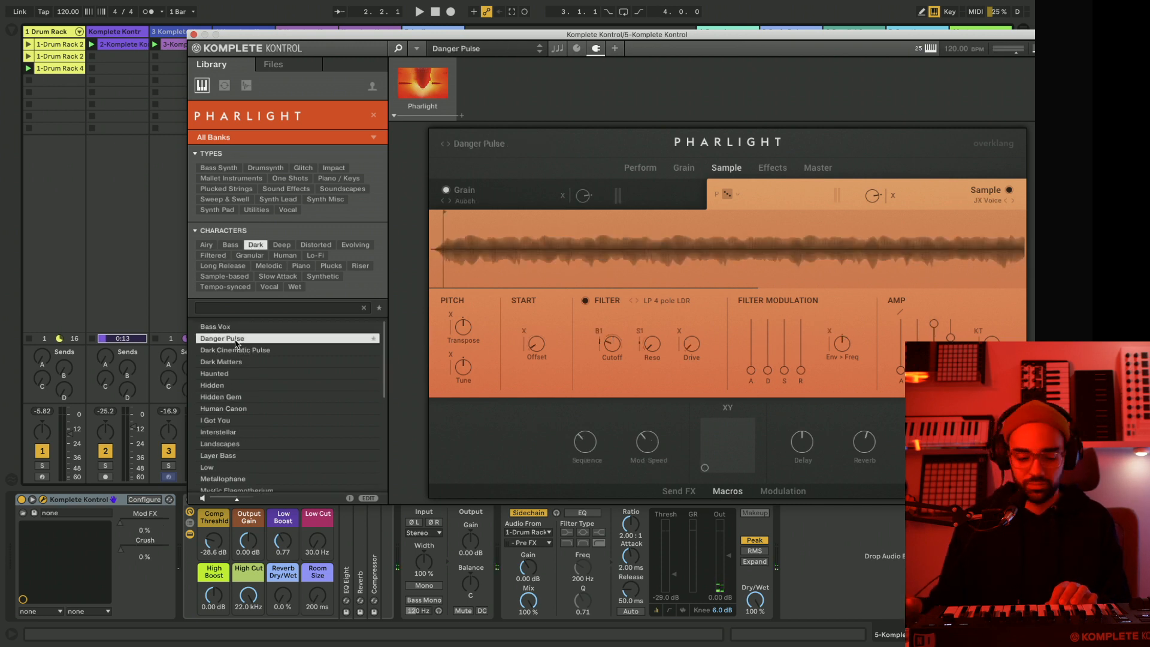
key(space)
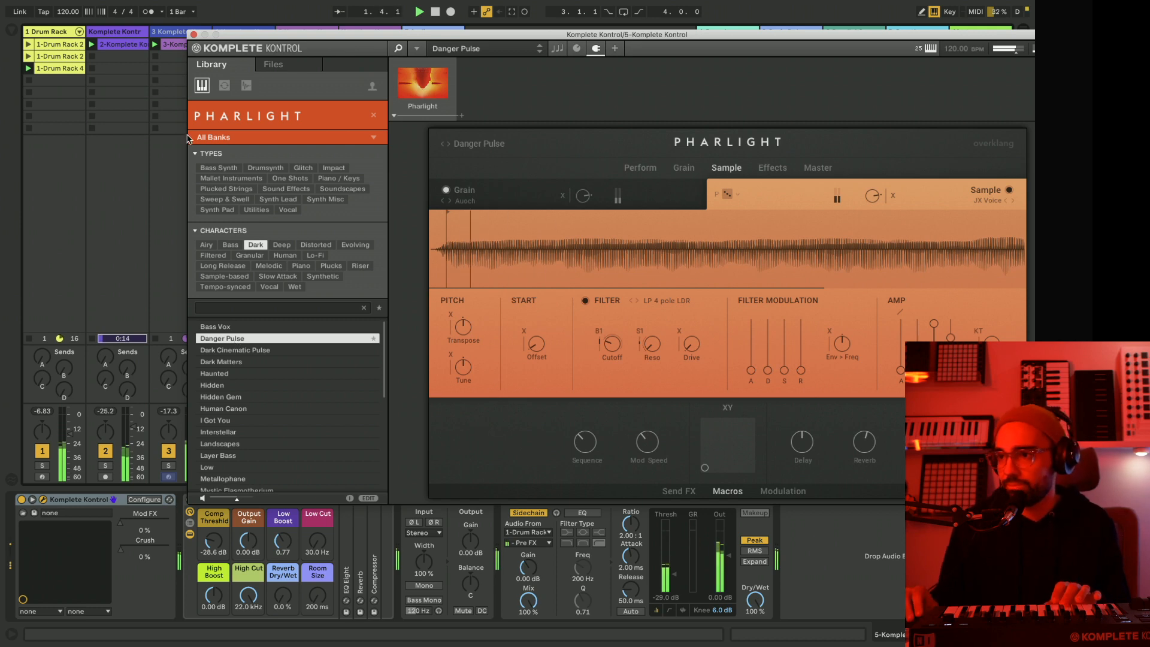
drag(256, 38, 611, 51)
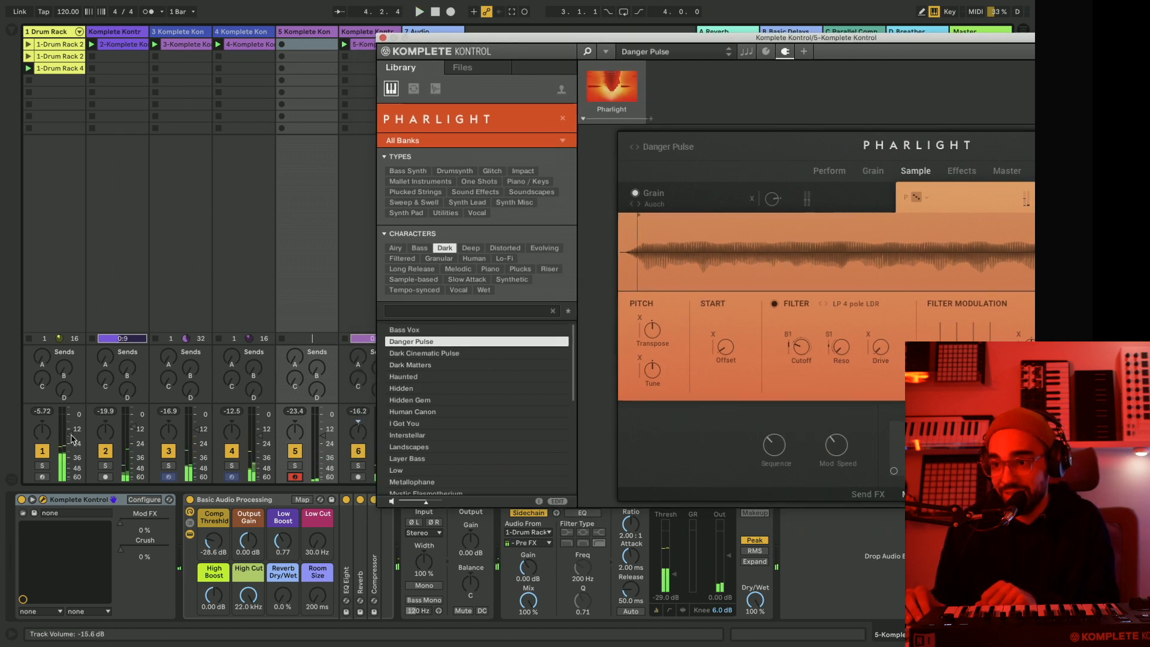
drag(480, 44, 214, 38)
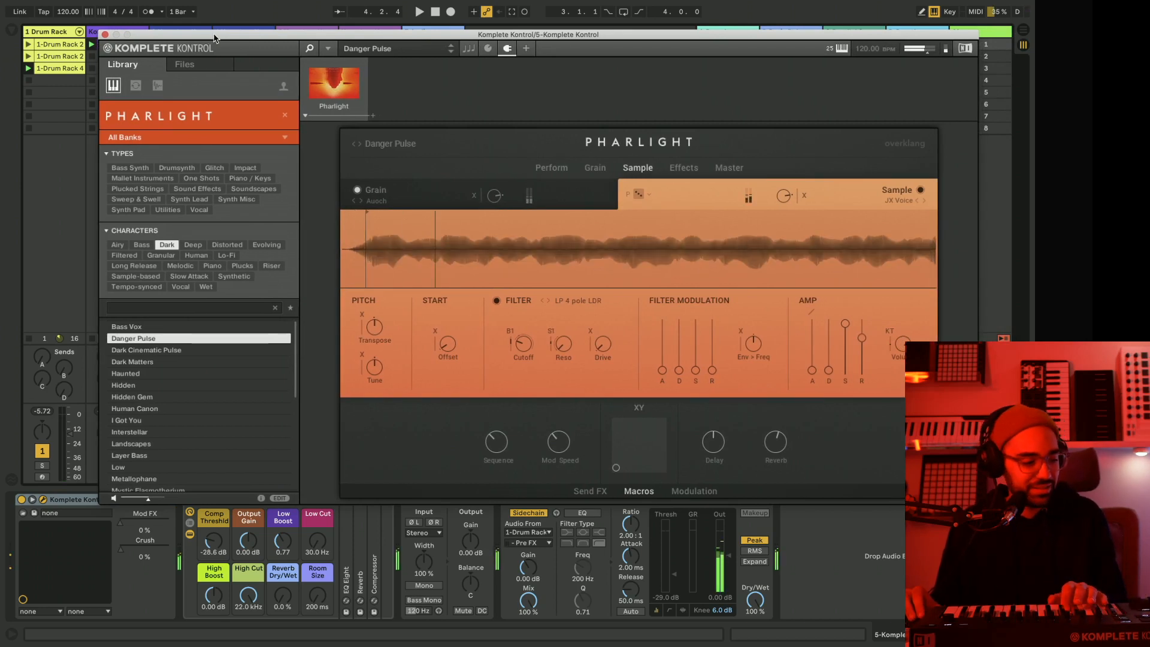
Audition the Dark Cinematic Pulse and Dark Matters presets, switching Pharlight to its Perform page.
click(137, 351)
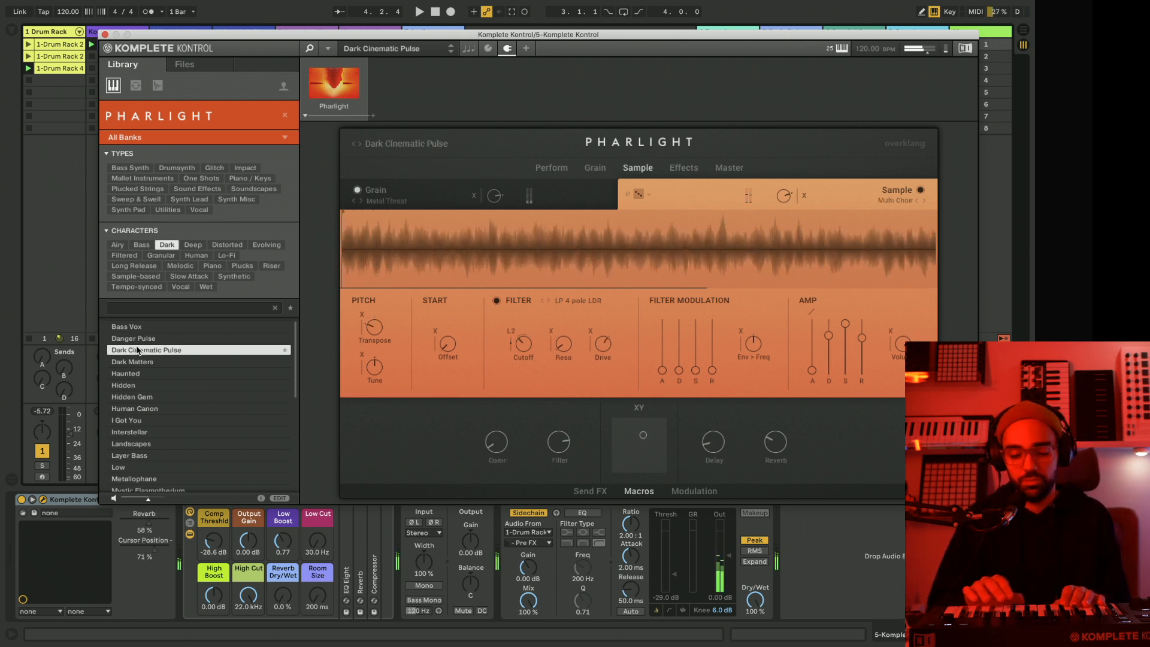
click(550, 170)
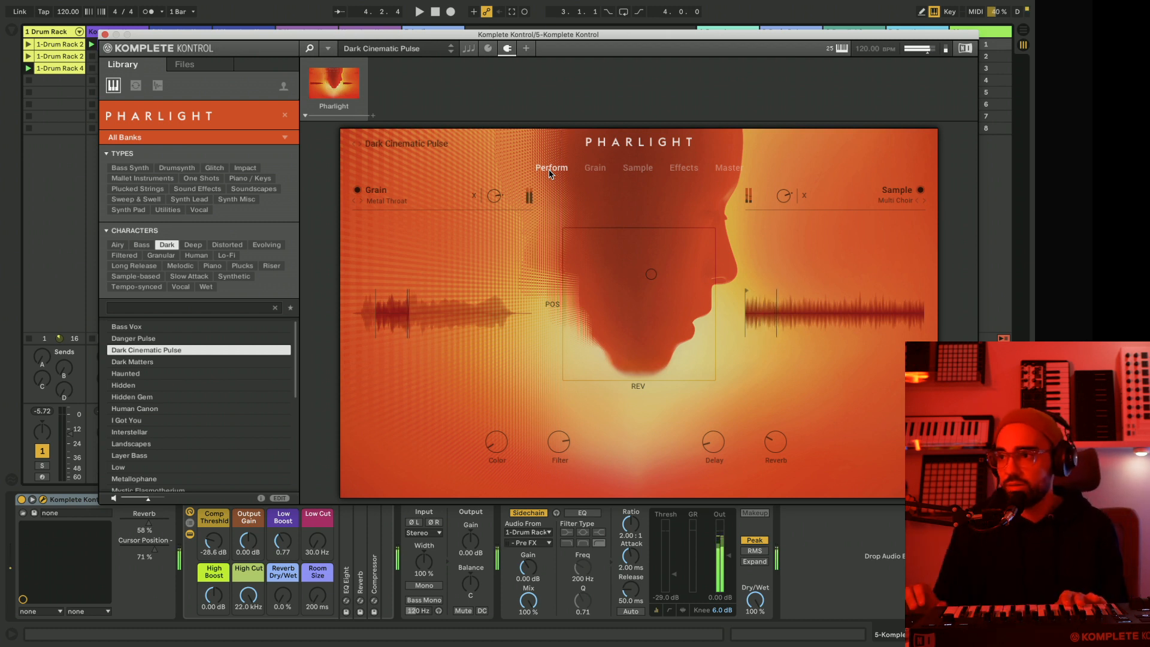
click(133, 364)
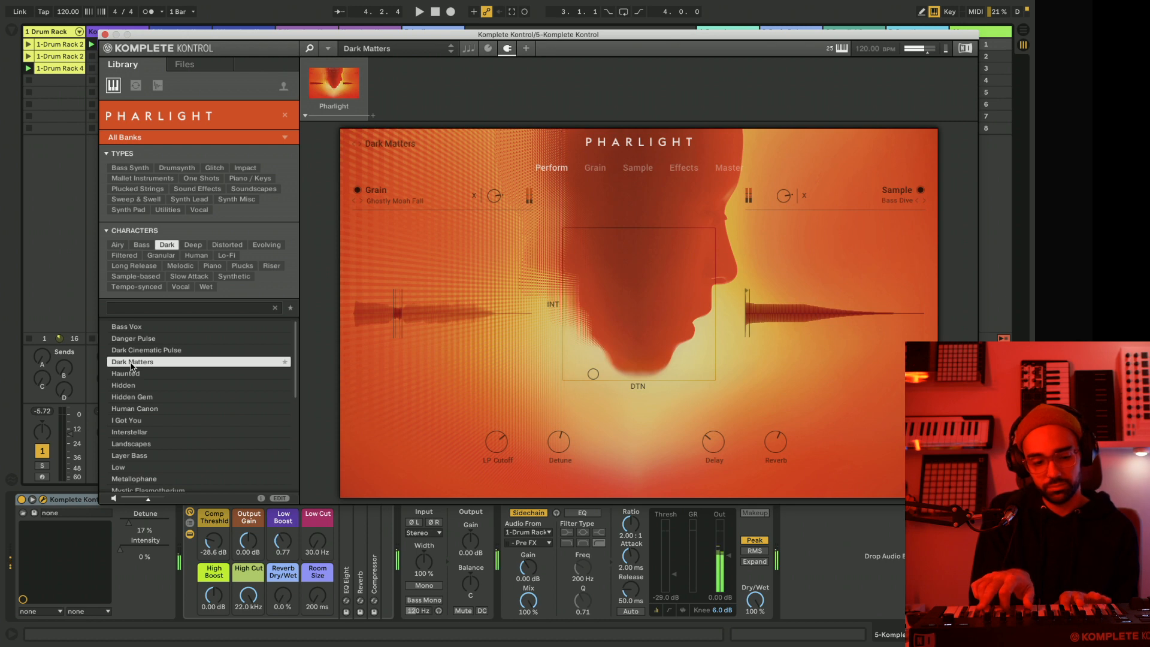
Audition the Dark presets one after another from Haunted through Mystic Elasmotherium.
key(Down)
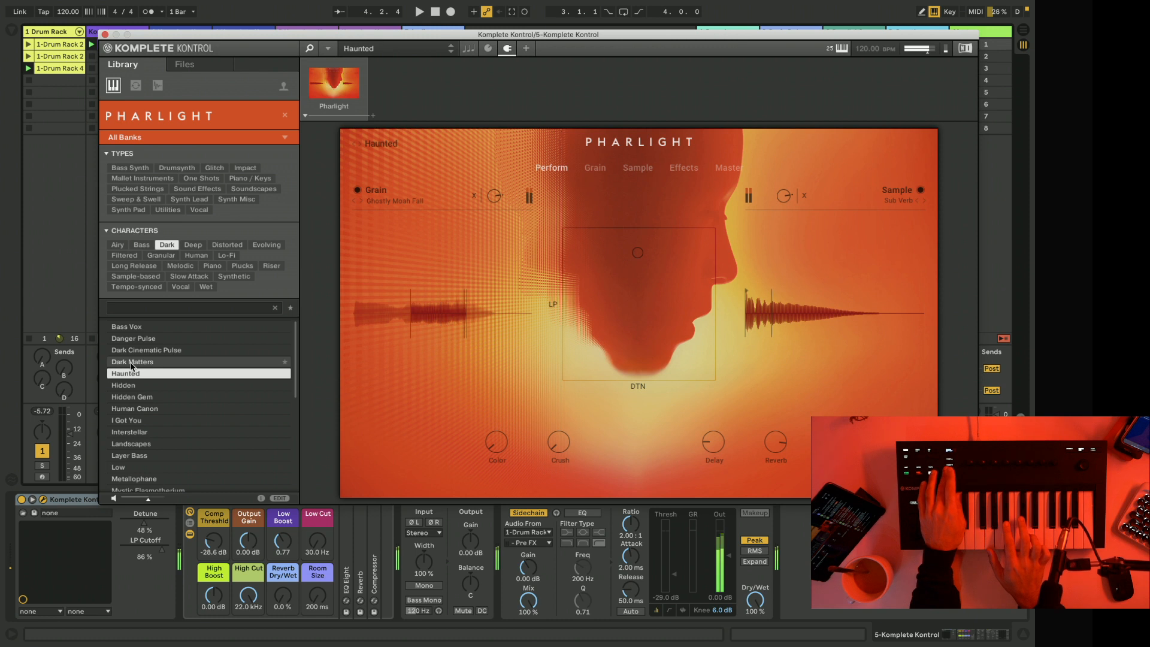
key(Down)
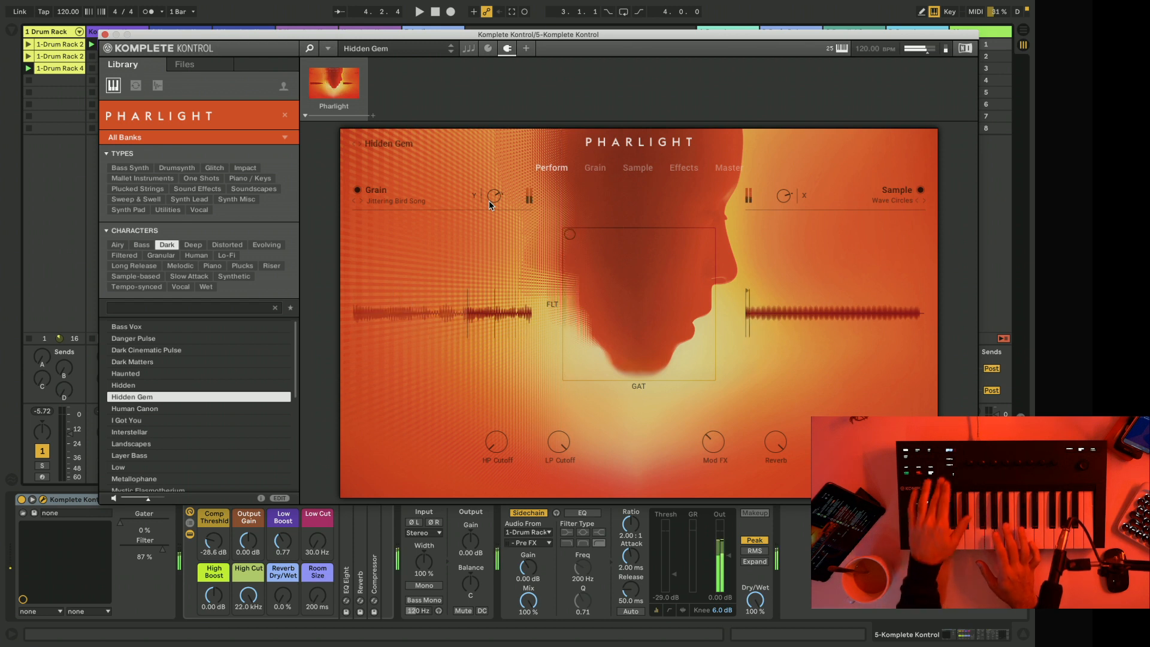
key(Down)
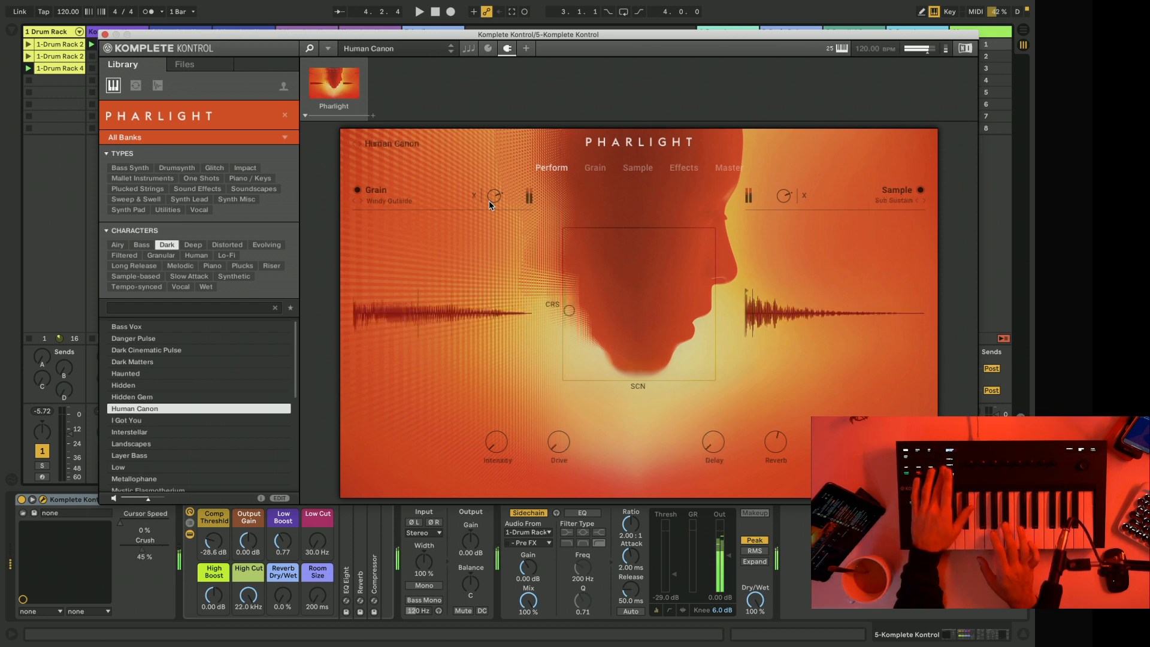
key(Down)
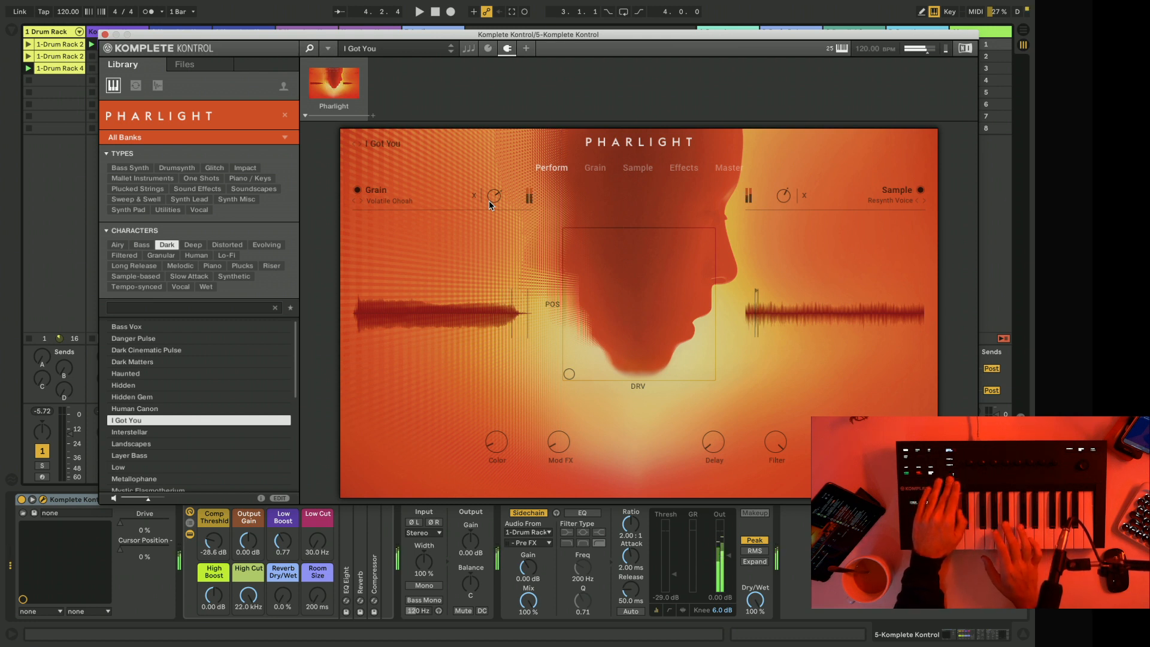
key(Down)
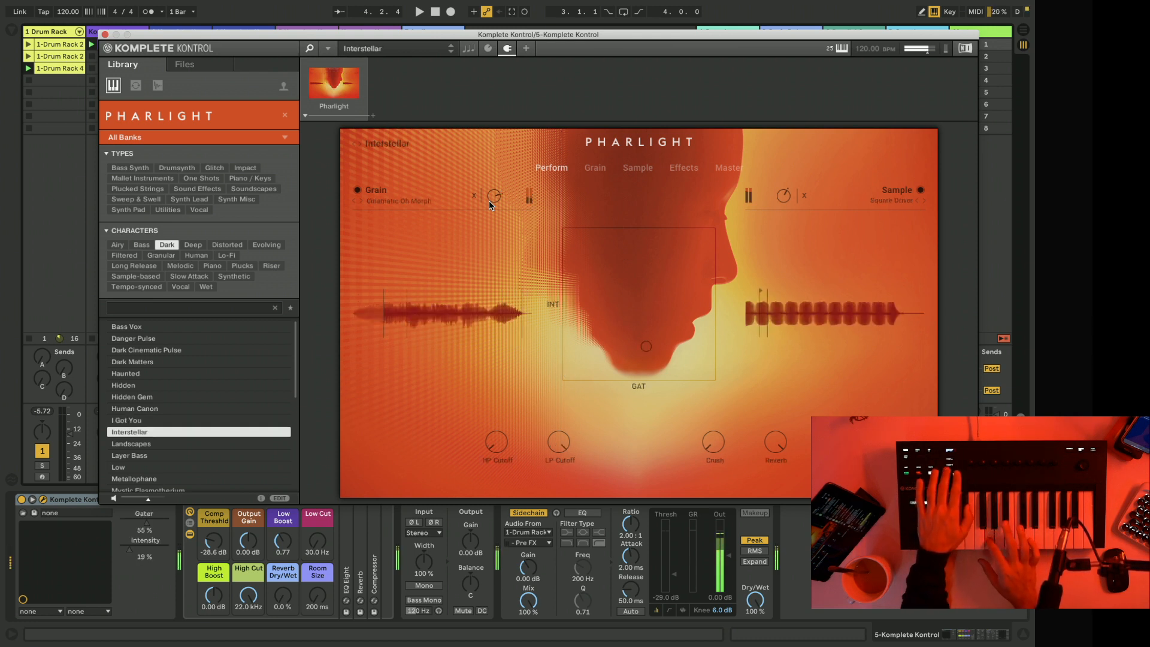
key(Down)
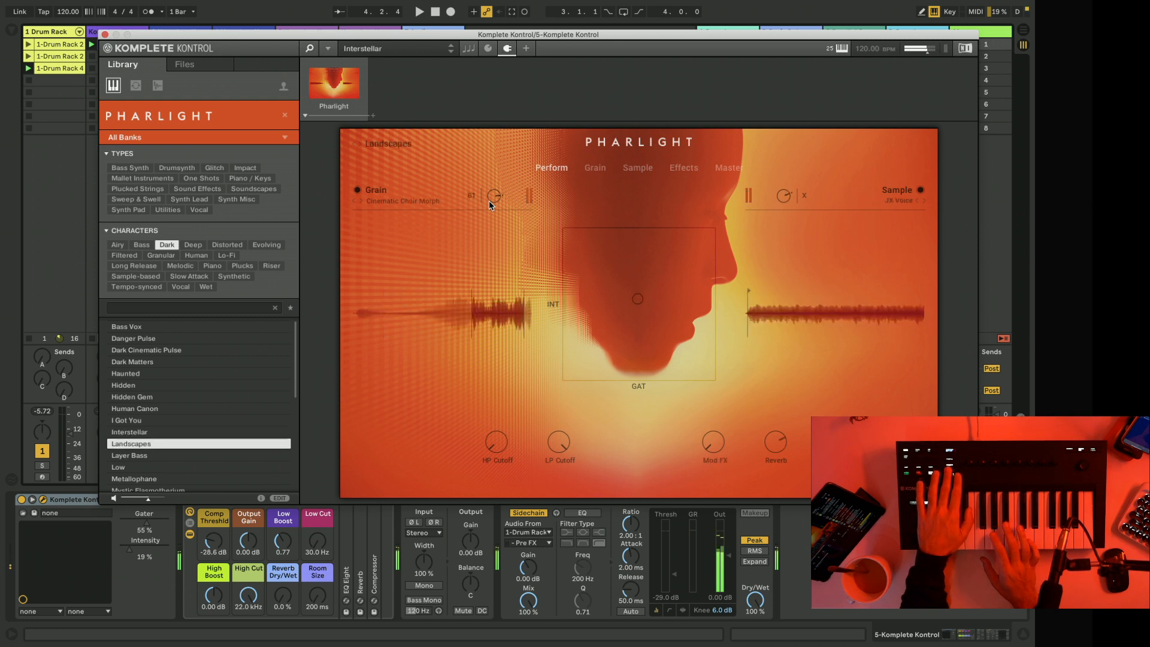
key(Down)
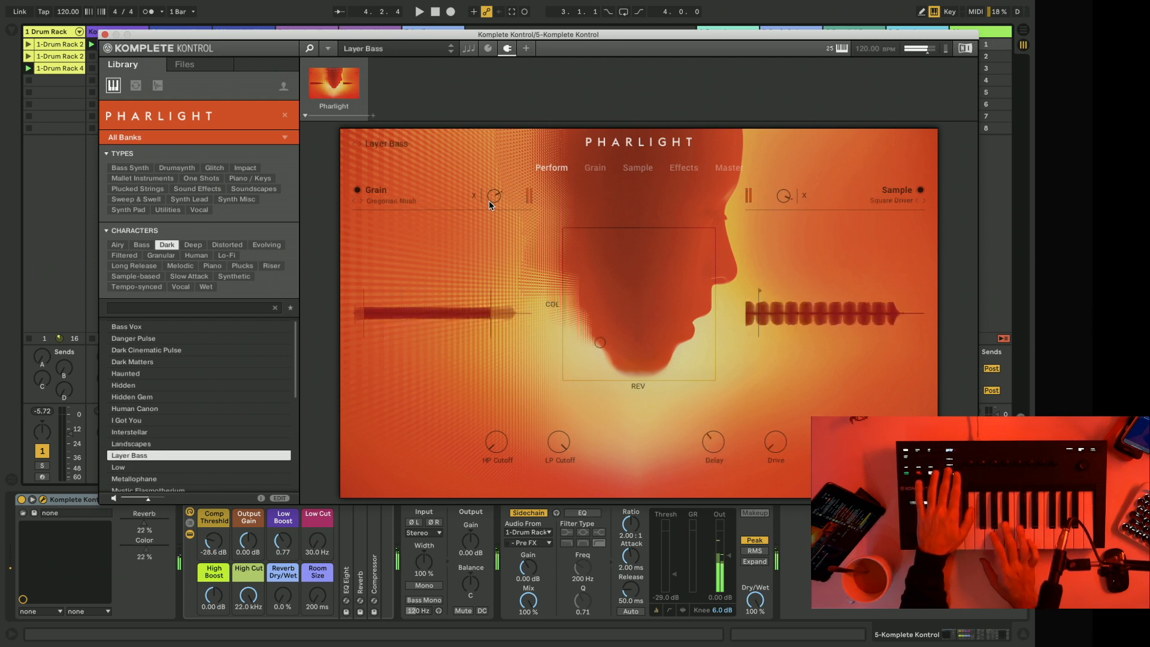
key(Down)
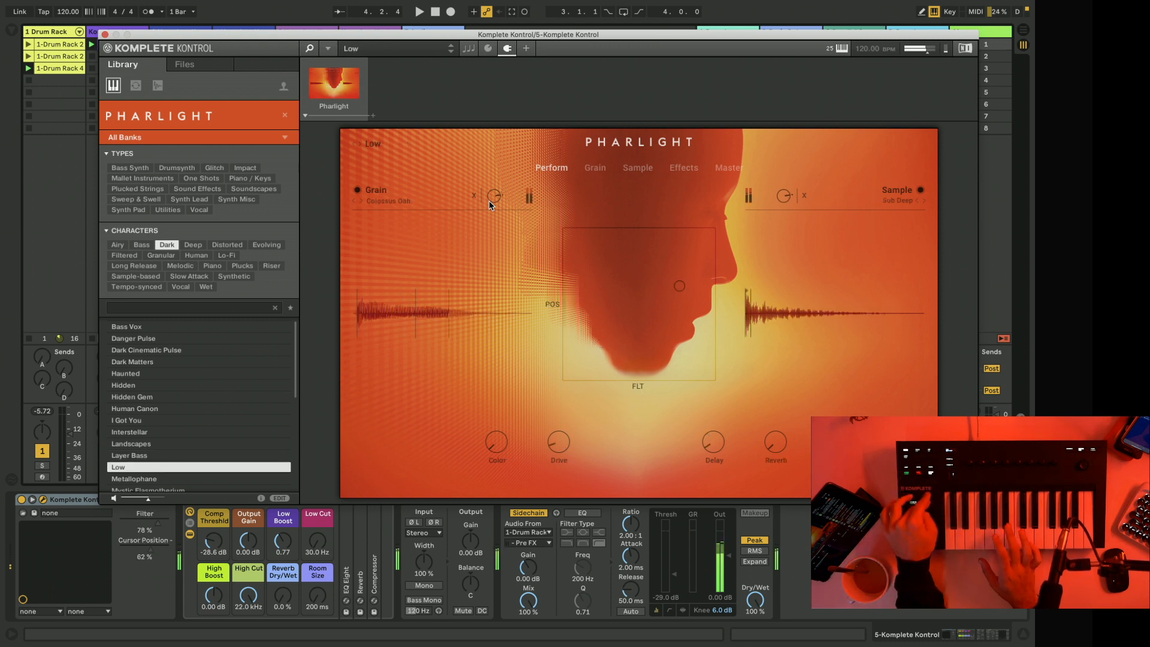
key(Down)
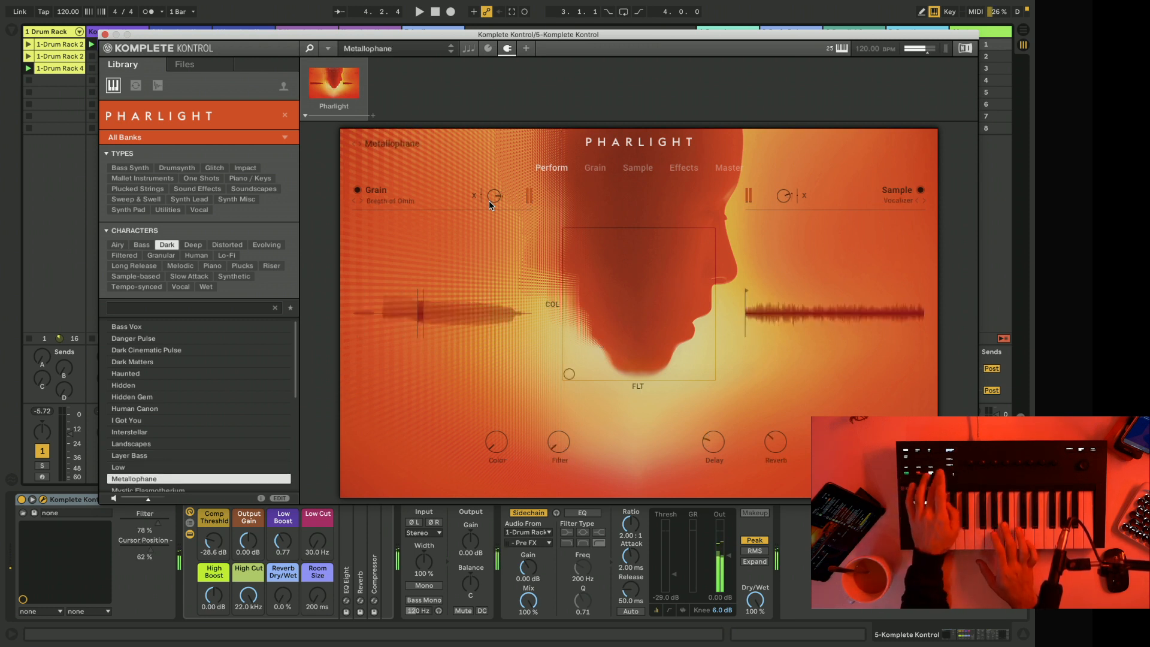
key(Down)
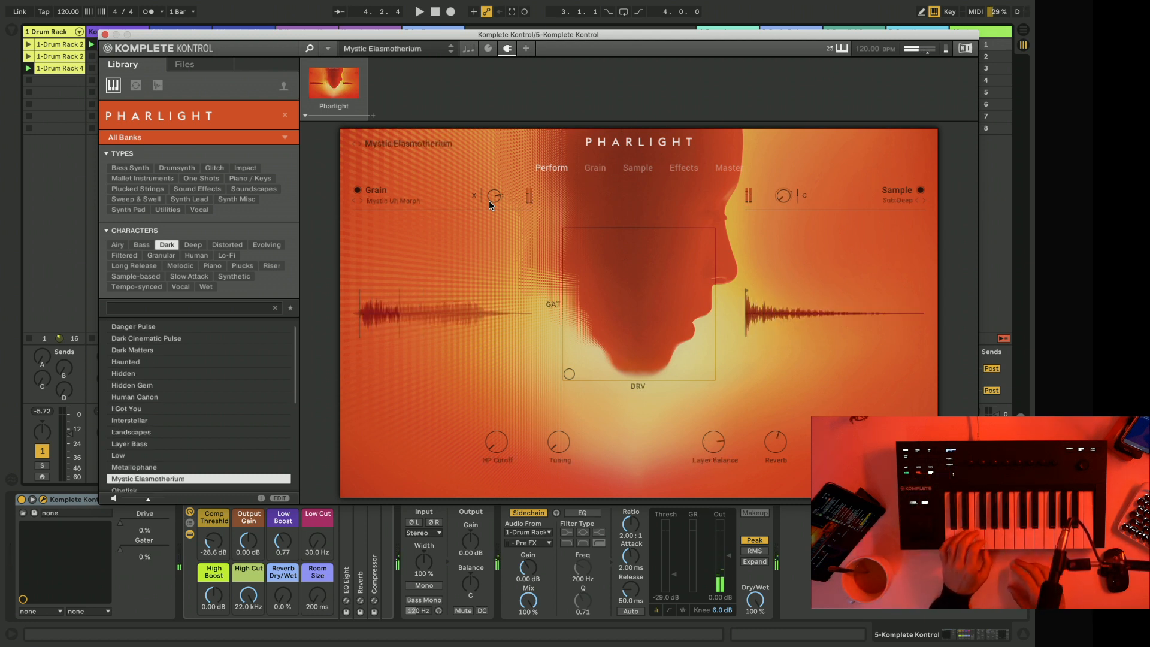
Continue through the Dark presets from Obelisk, load Two Drop and start playback to try it over the beat.
key(Down)
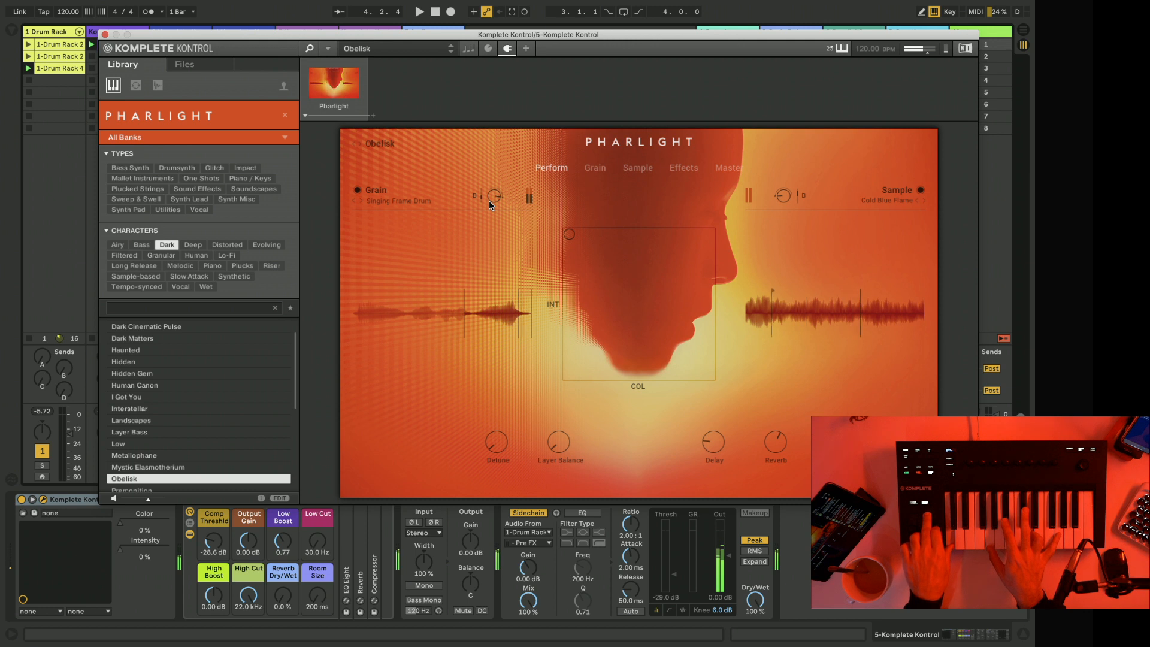
key(Down)
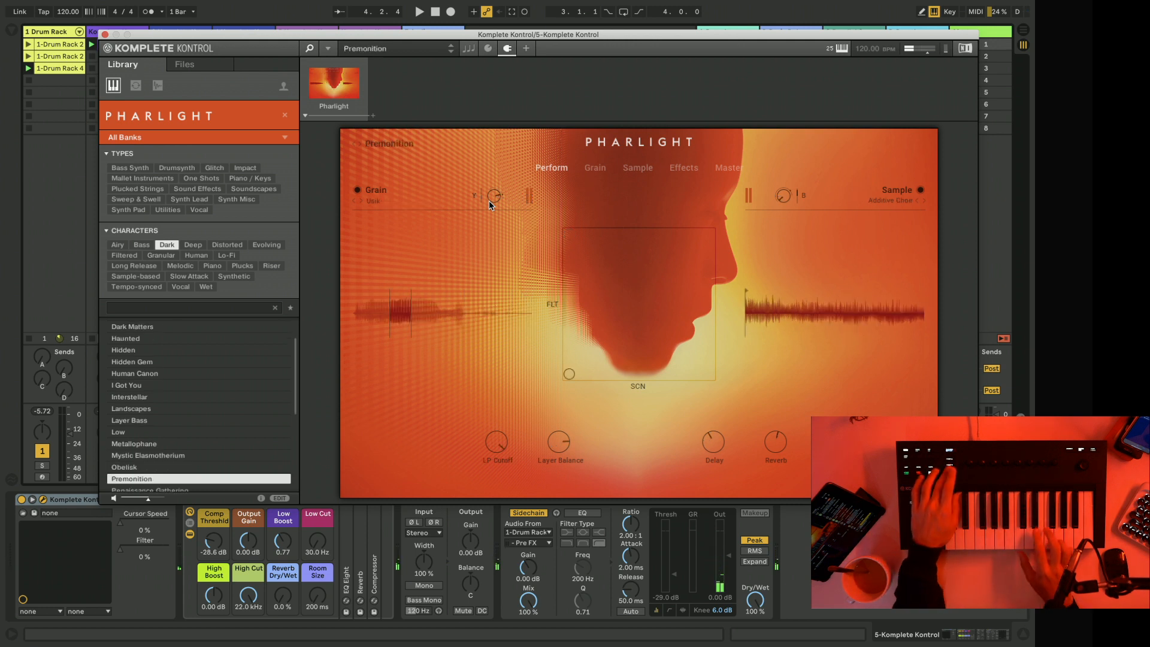
key(Down)
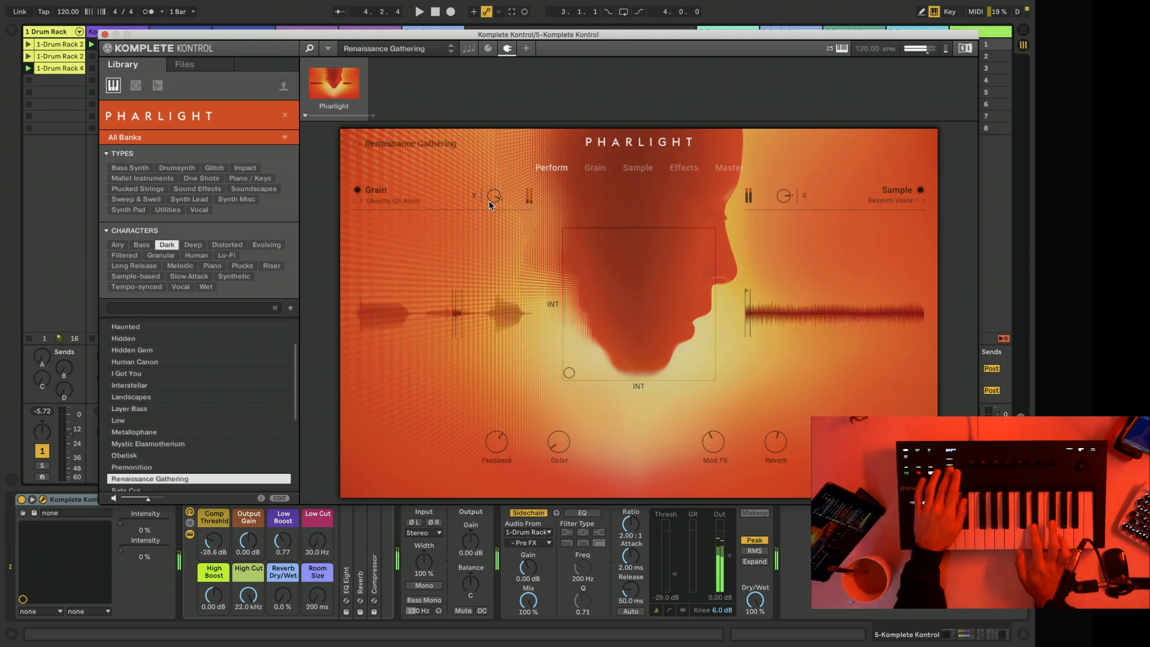
key(Down)
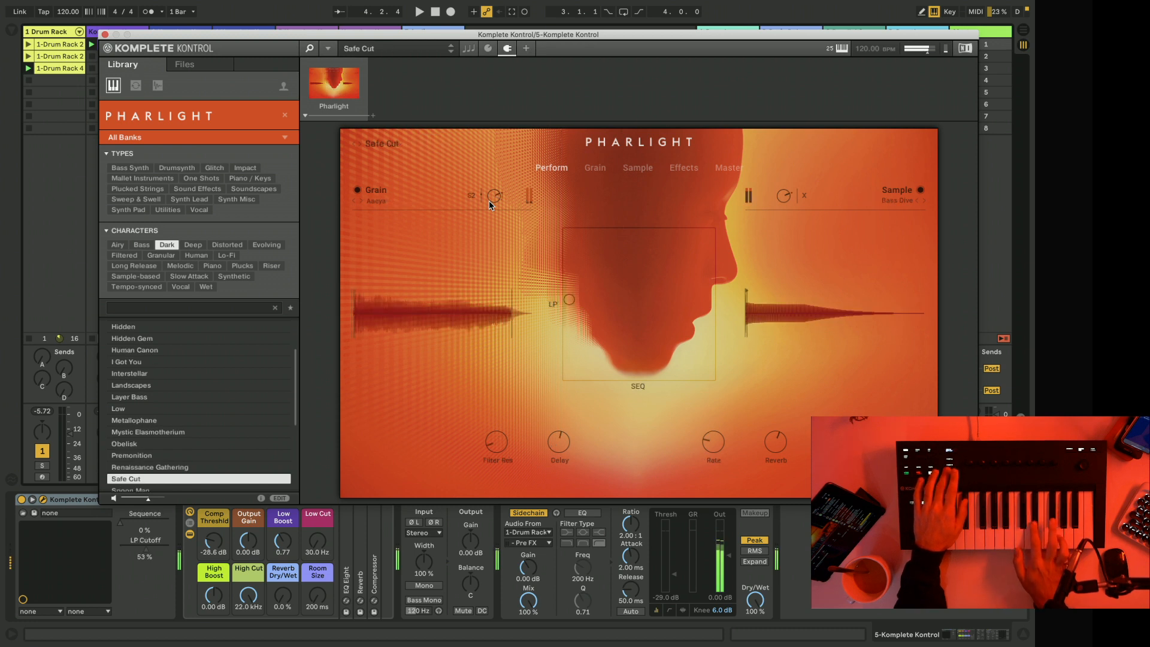
key(Down)
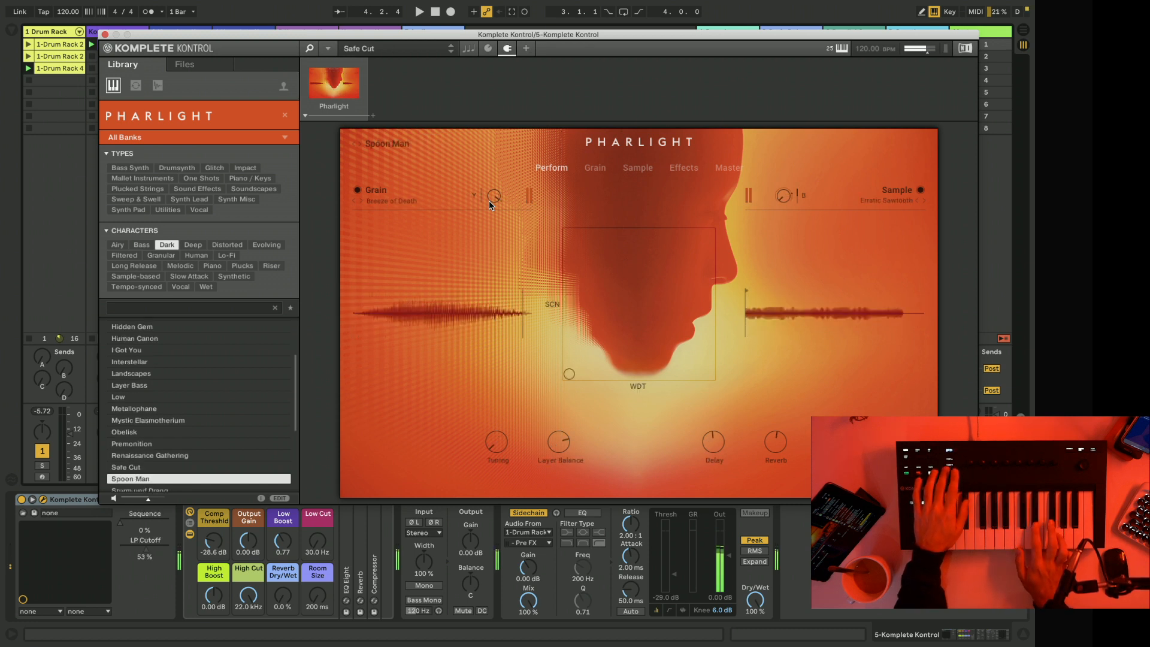
key(Down)
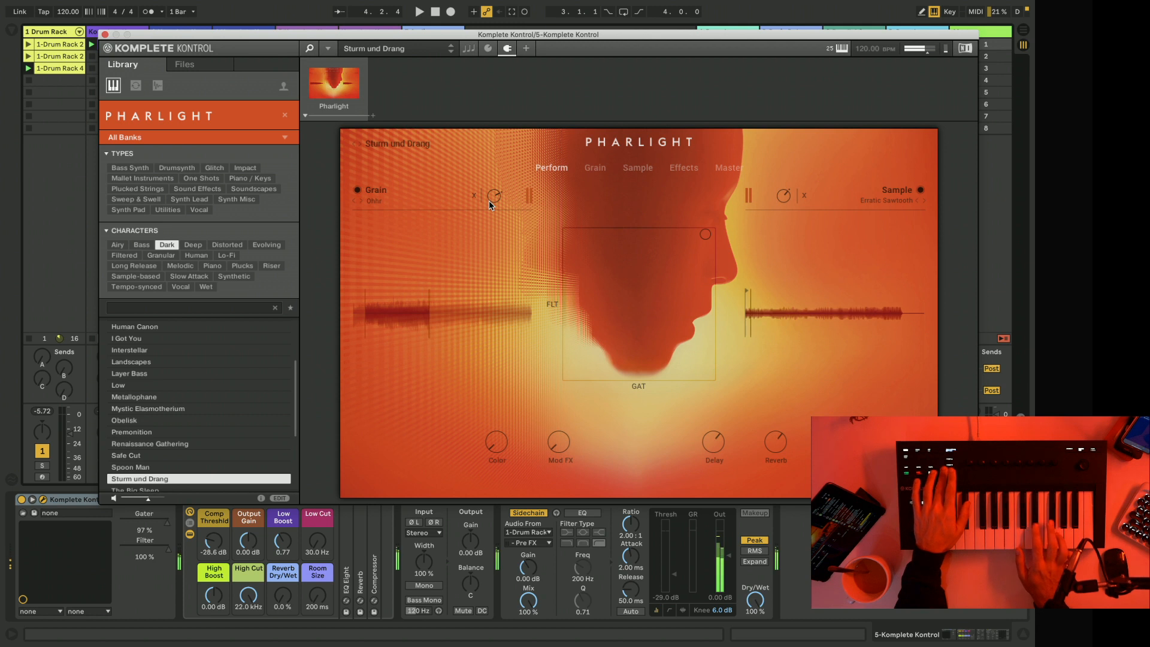
key(Down)
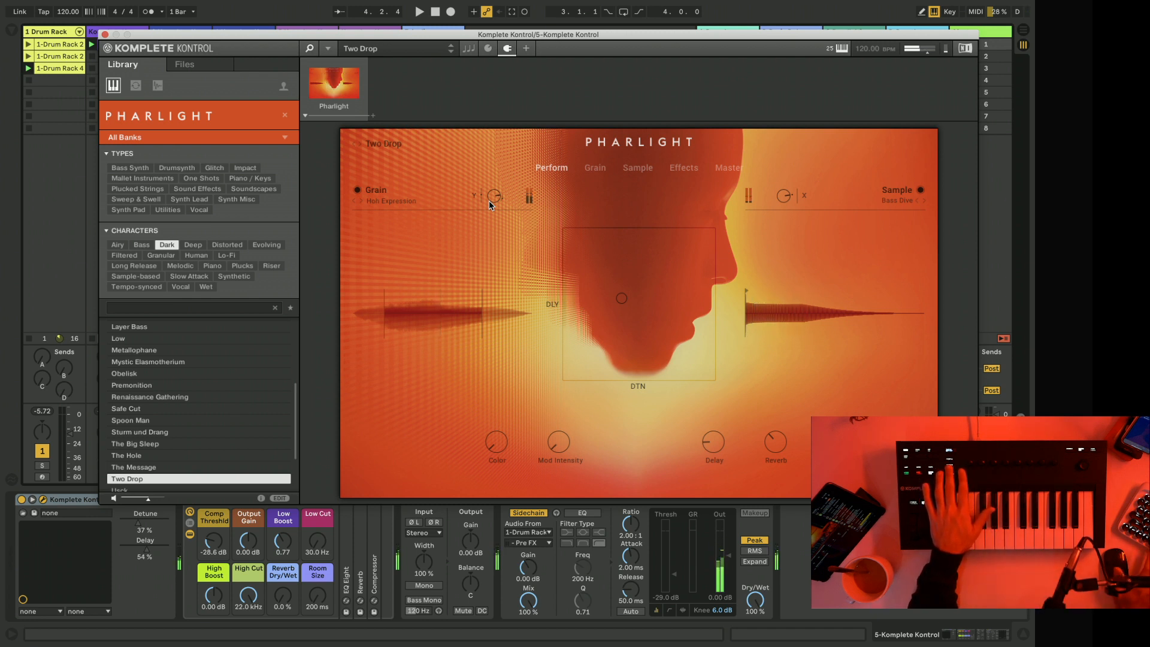
key(space)
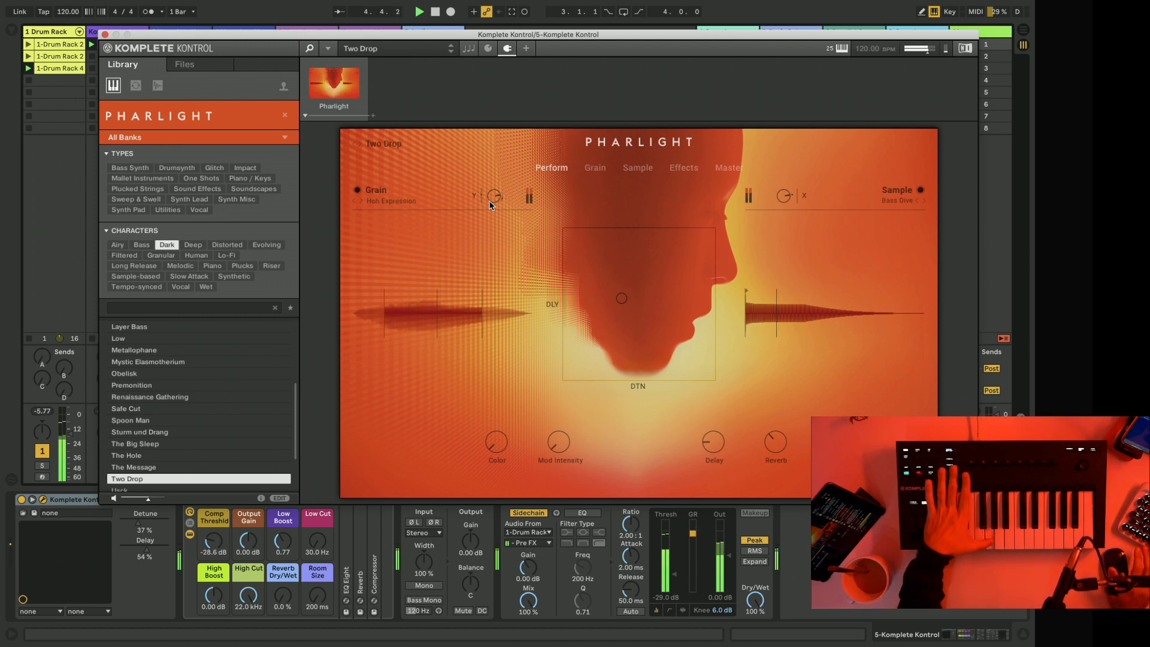
Audition the remaining Dark presets from Usck through Uzi Bass, Voice Of Tokyo and Waisted Memories to the end of the list.
key(Down)
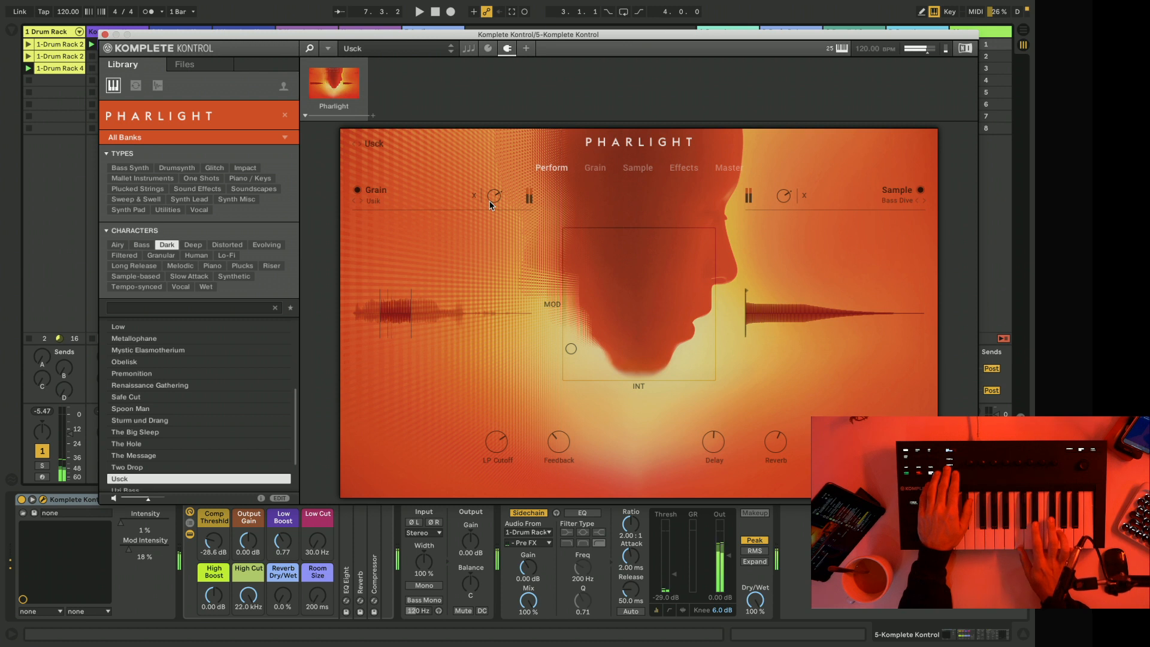
key(Down)
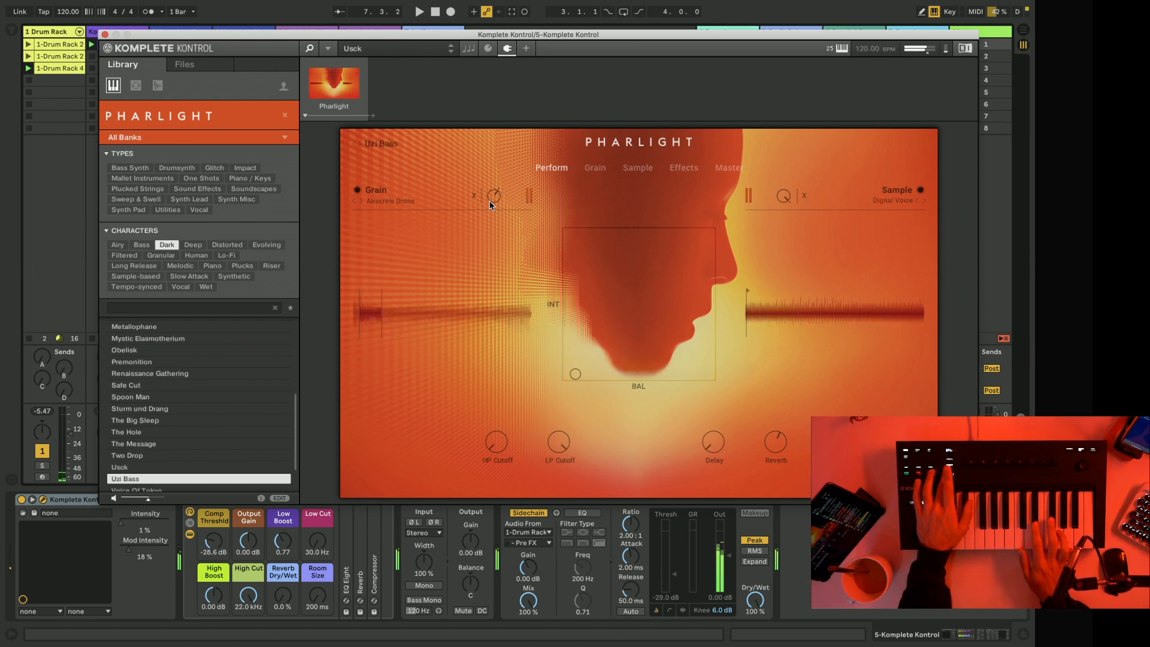
key(Down)
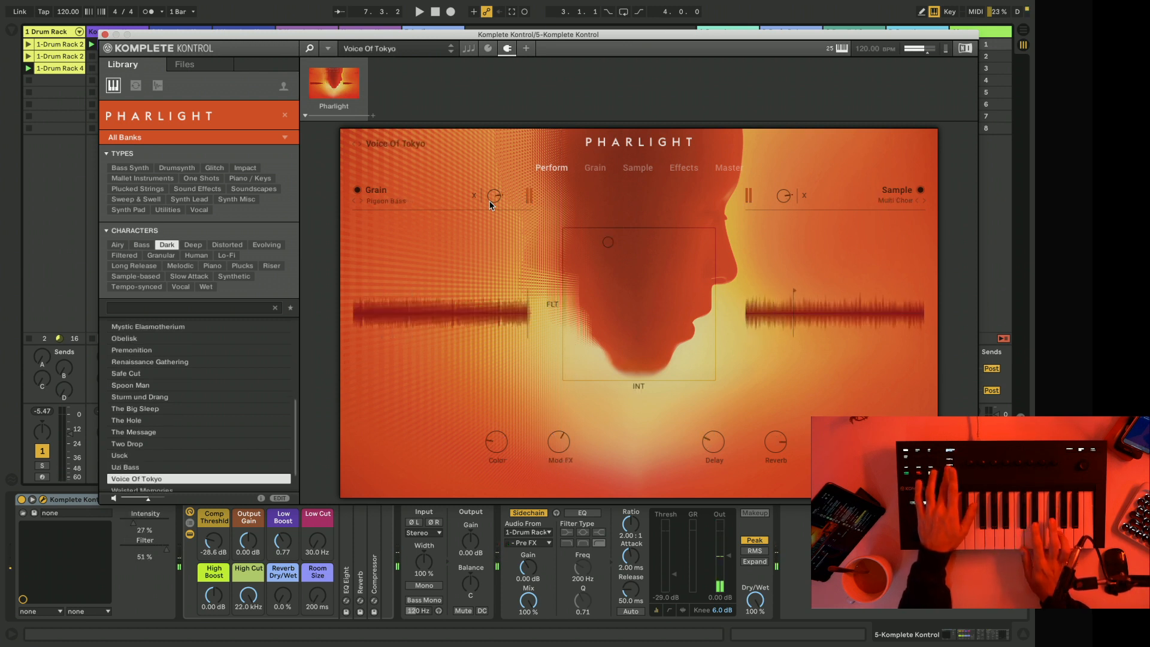
key(Down)
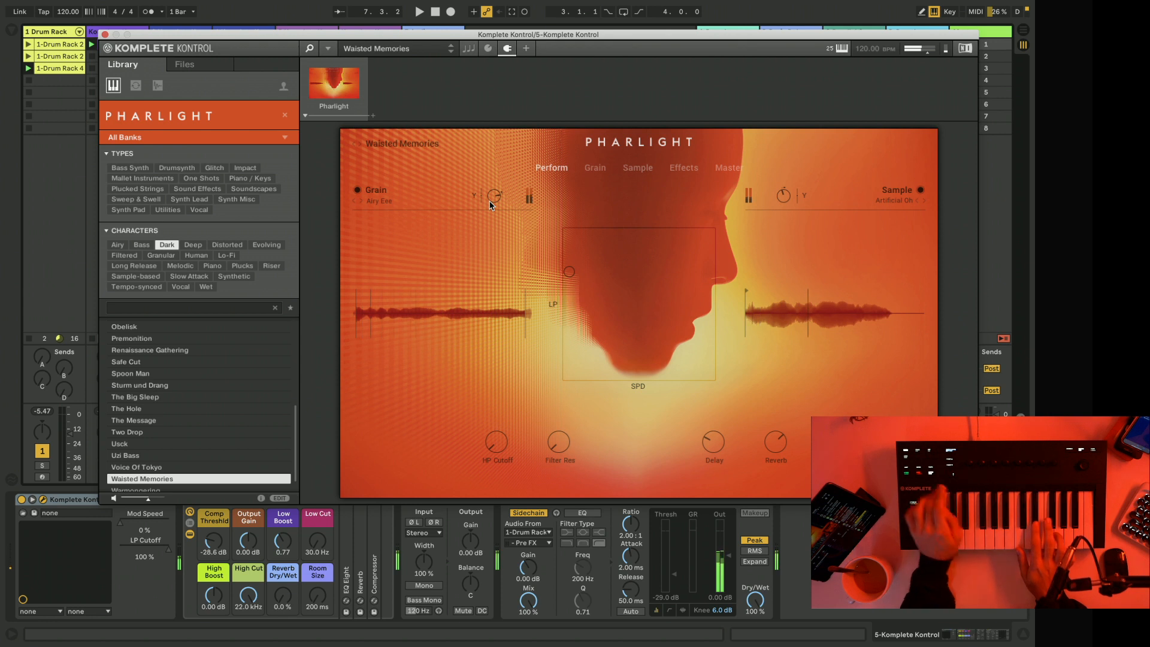
key(Down)
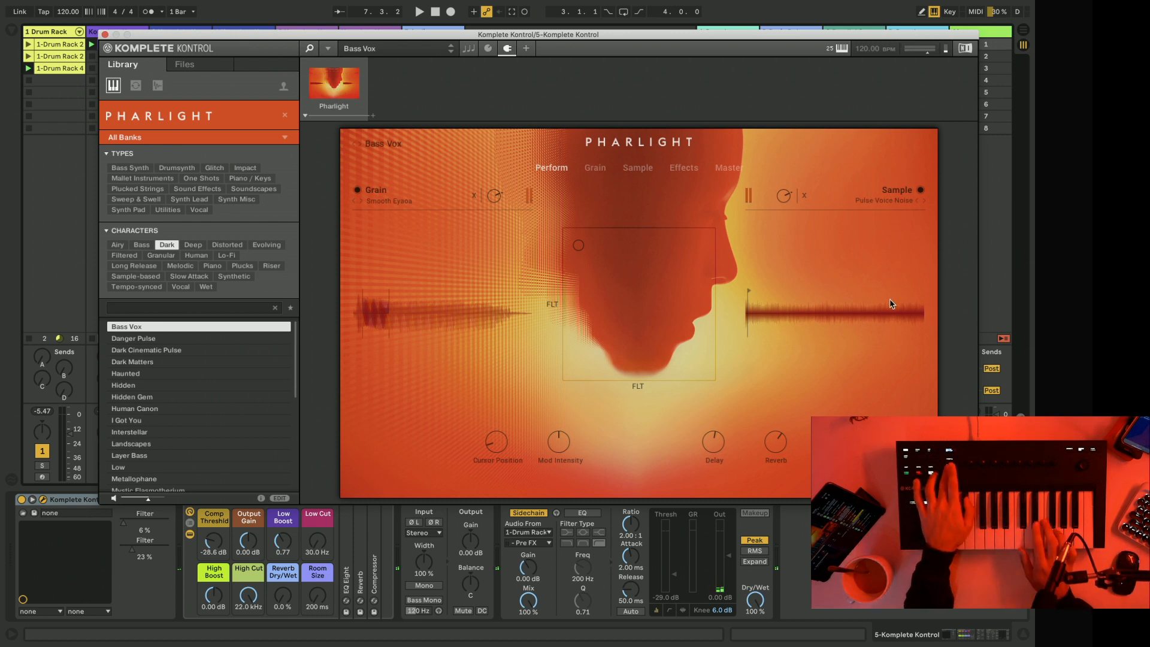
Audition the Dark presets again from Danger Pulse through Interstellar.
key(Down)
key(Down)
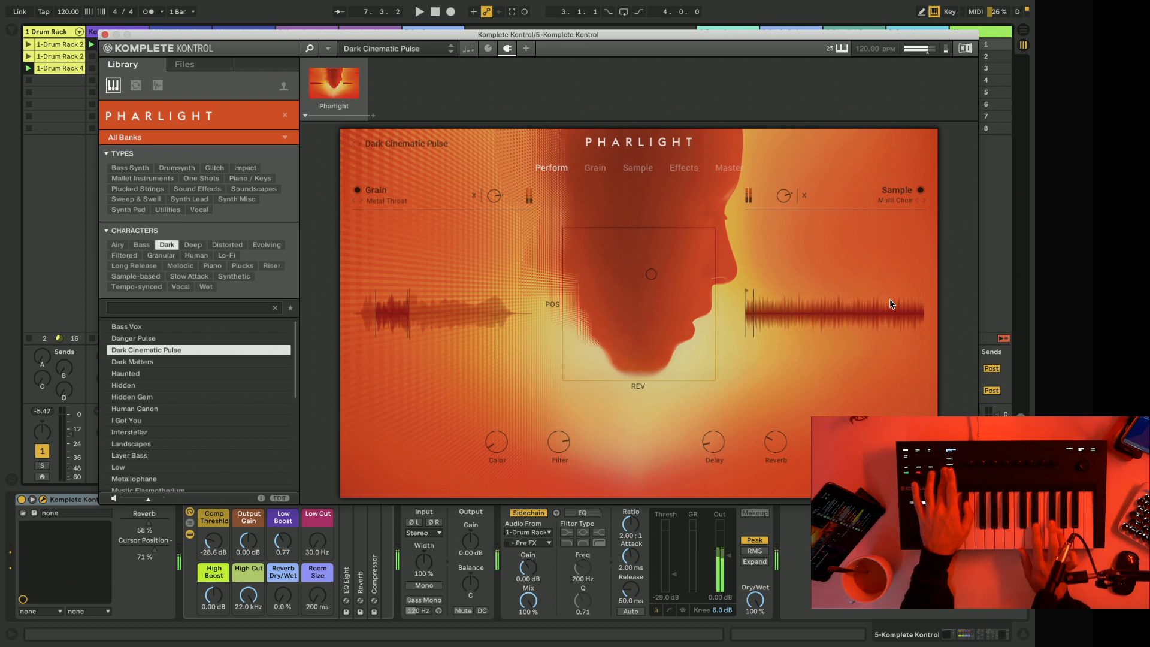
key(Down)
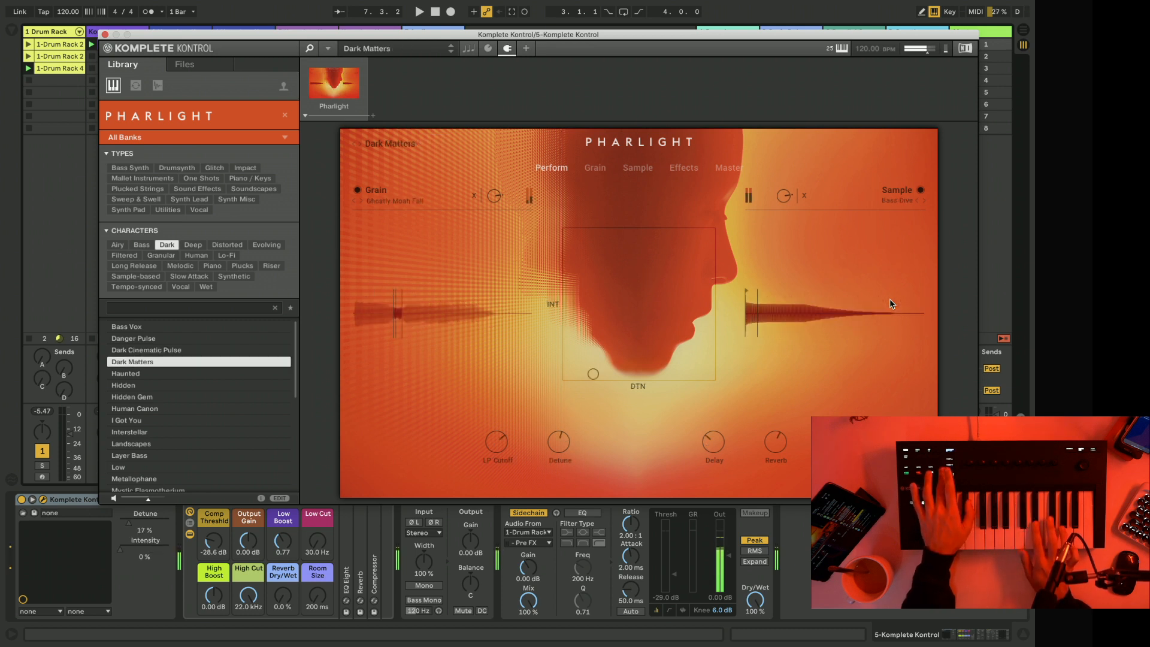
key(Down)
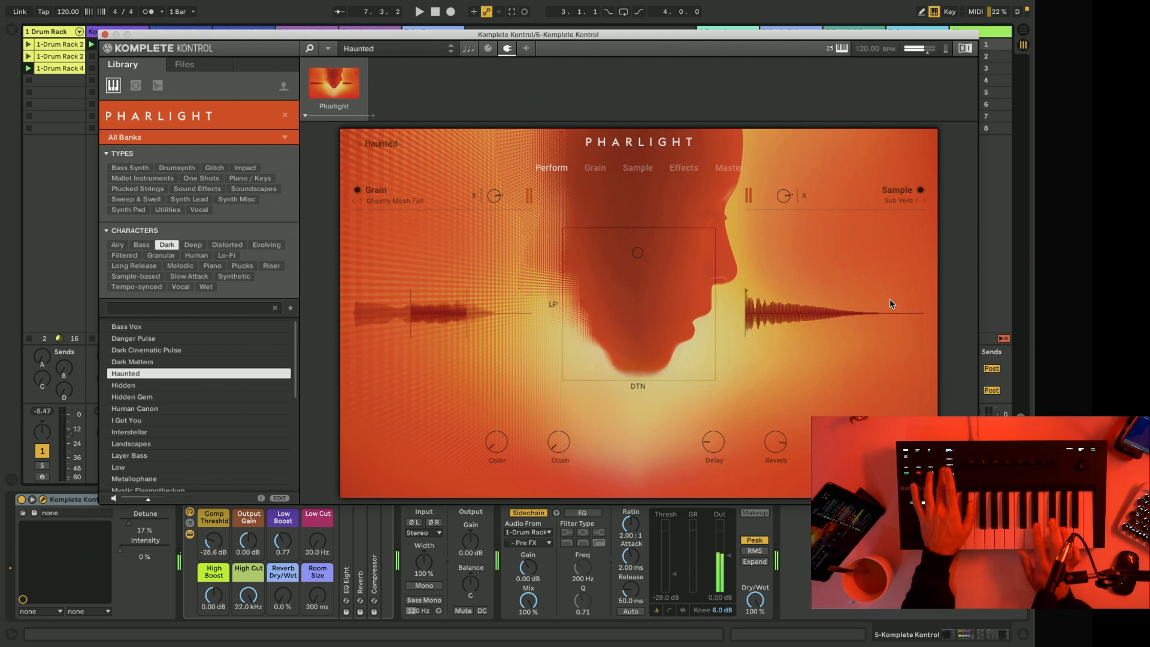
key(Down)
key(Down)
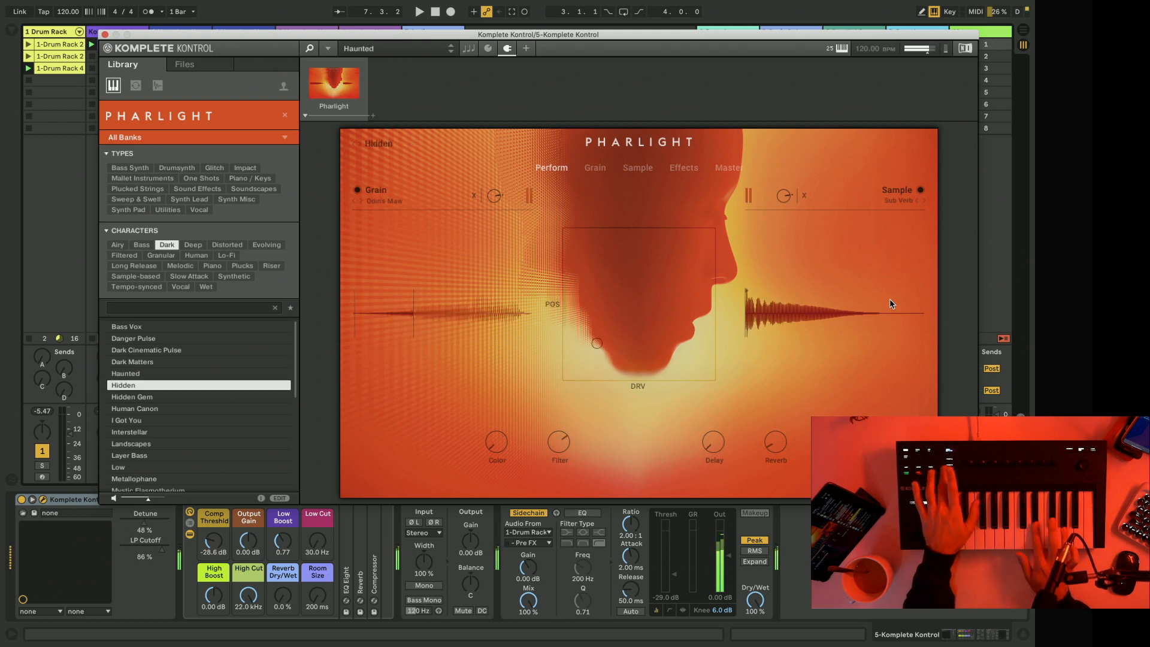
key(Down)
key(Down)
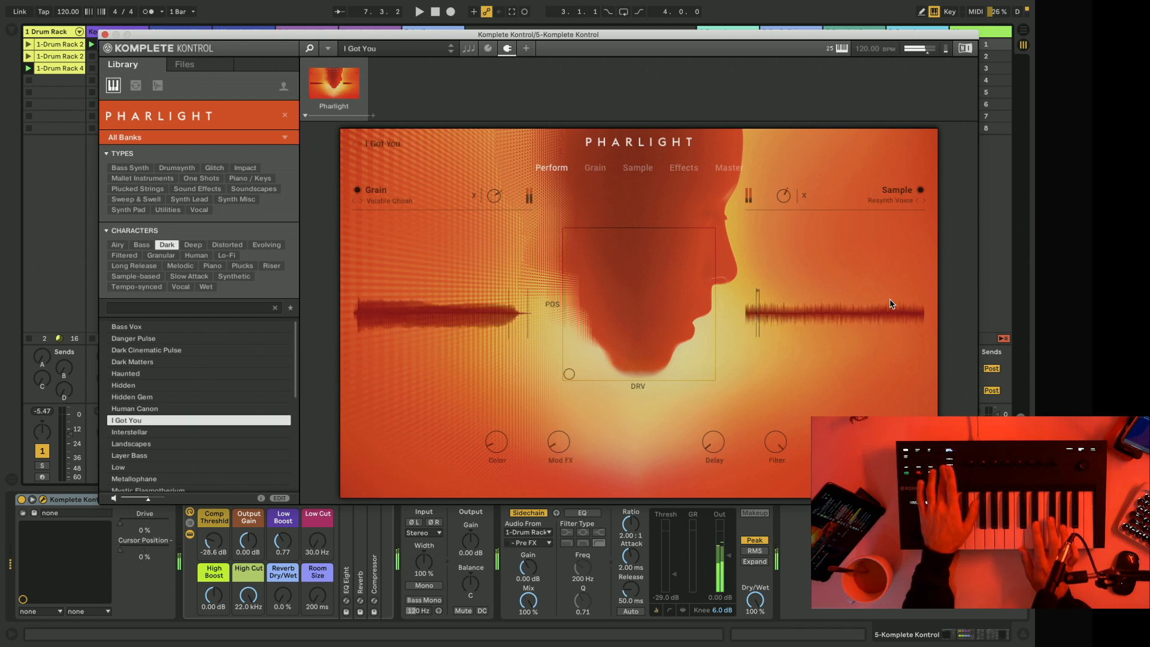
key(Down)
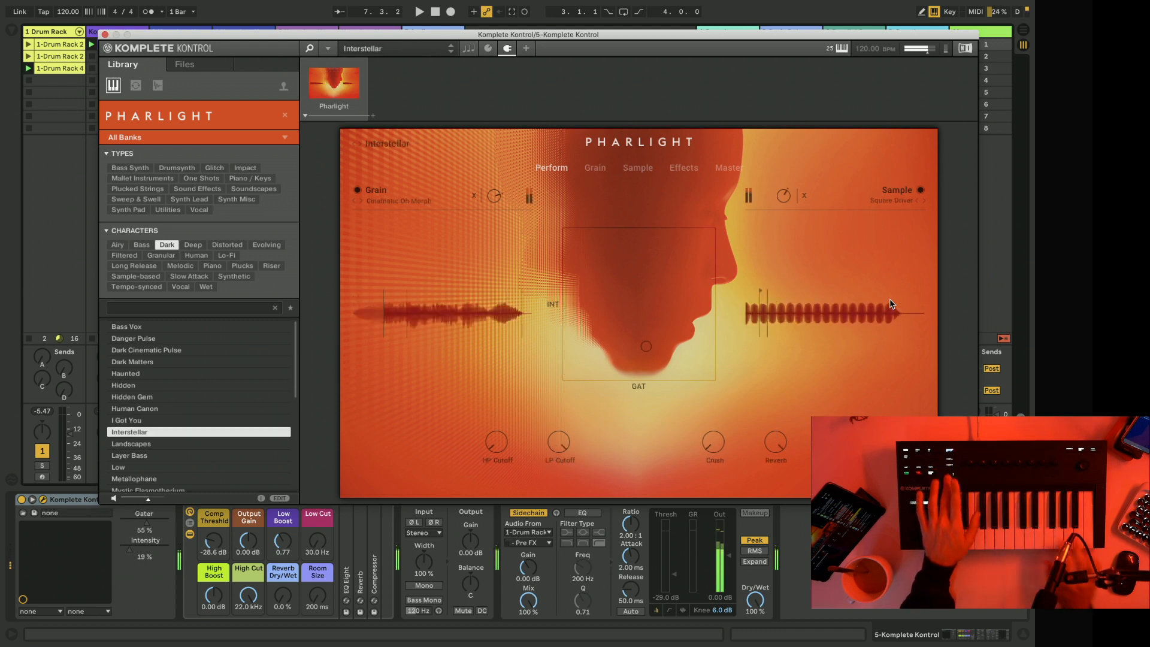
Load the Waisted Memories preset and start playback to try it over the beat.
scroll(259, 381, down, 10)
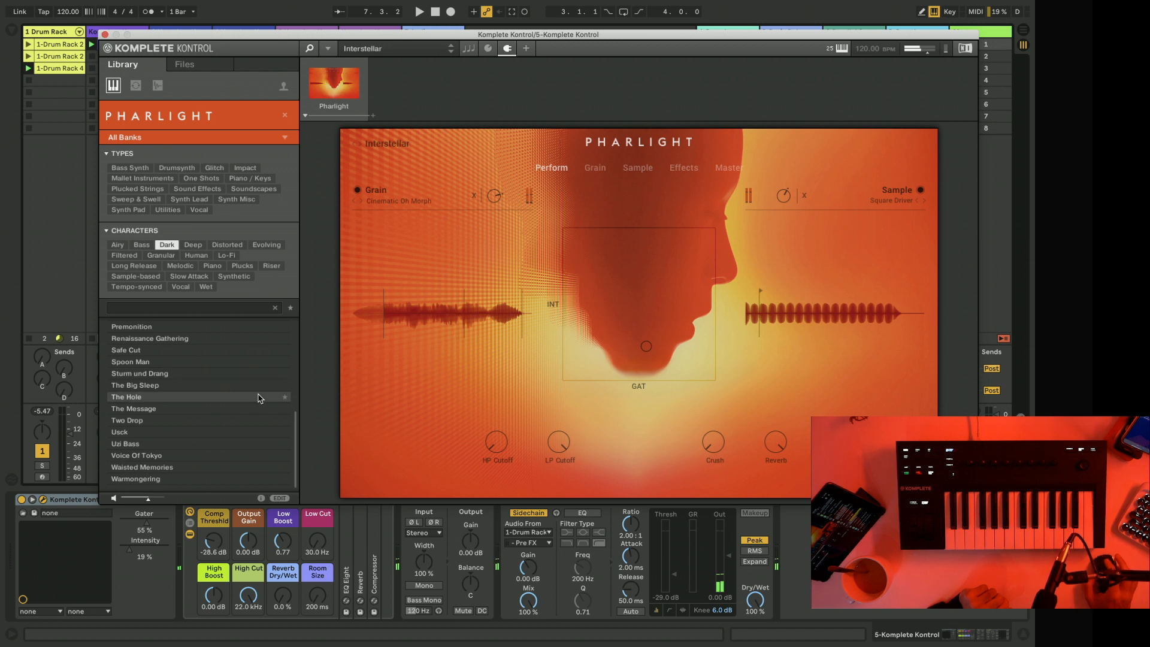
click(177, 473)
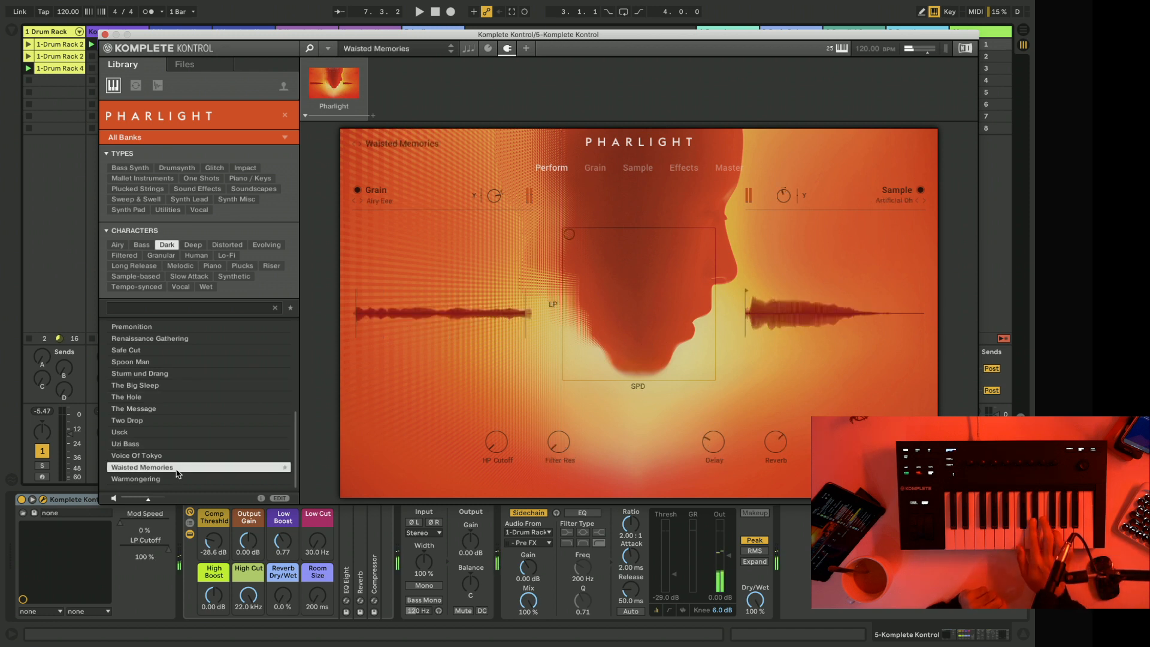
key(space)
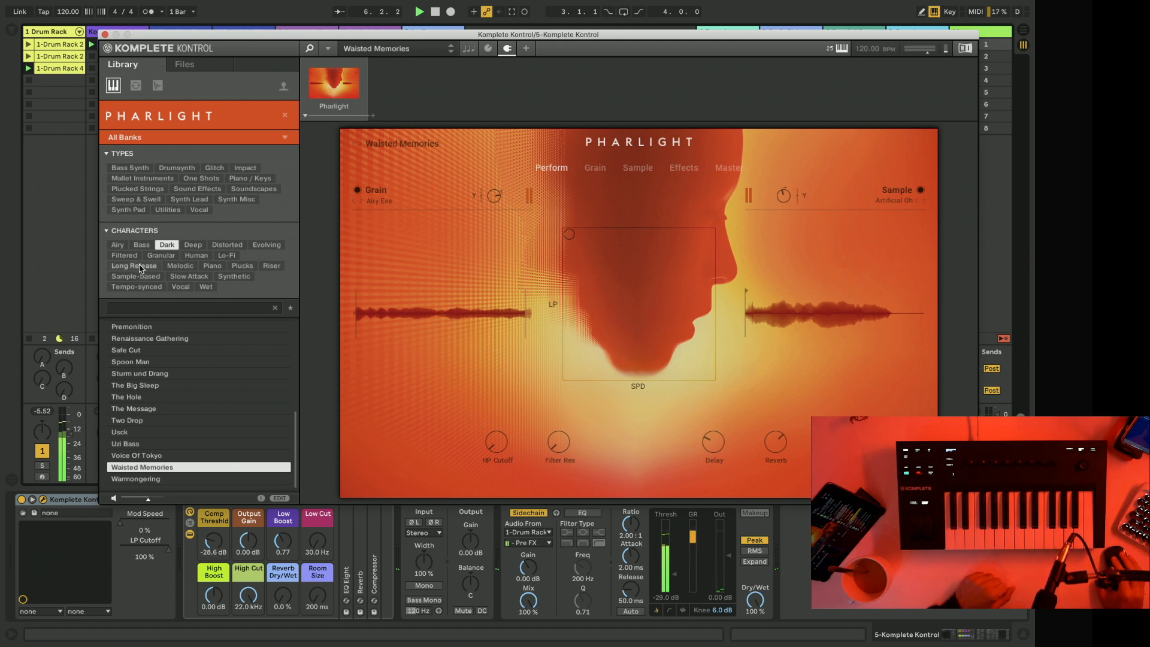
Replace the Dark filter with the Granular character, audition Voice Weaving and load Voix De Pop.
click(160, 258)
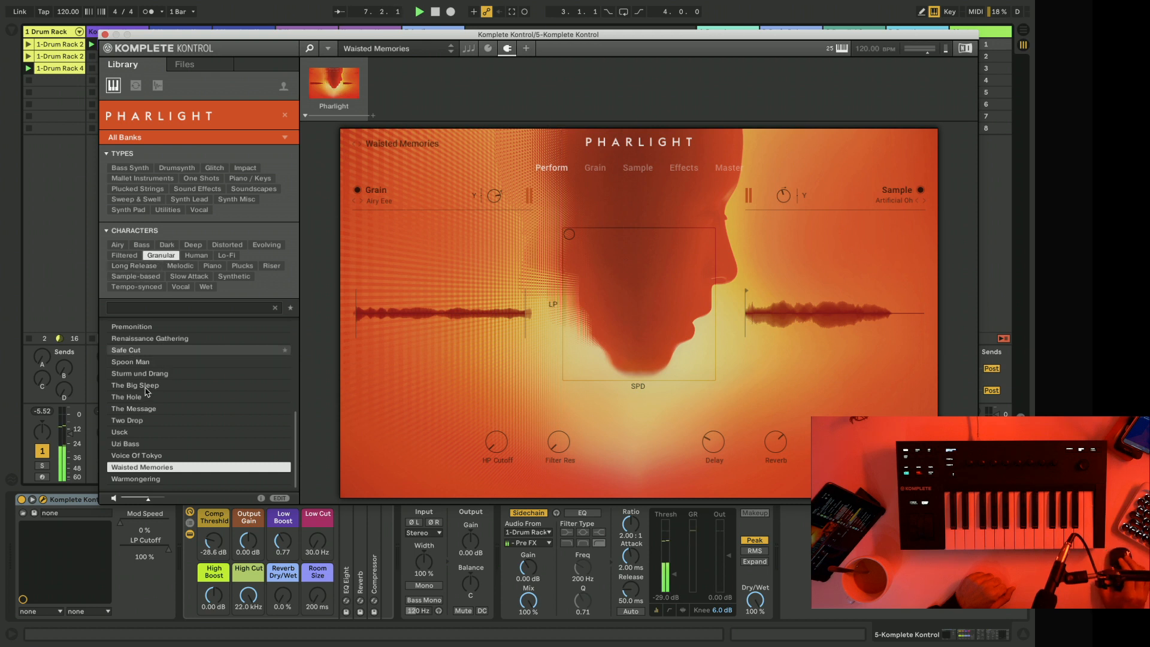
click(144, 412)
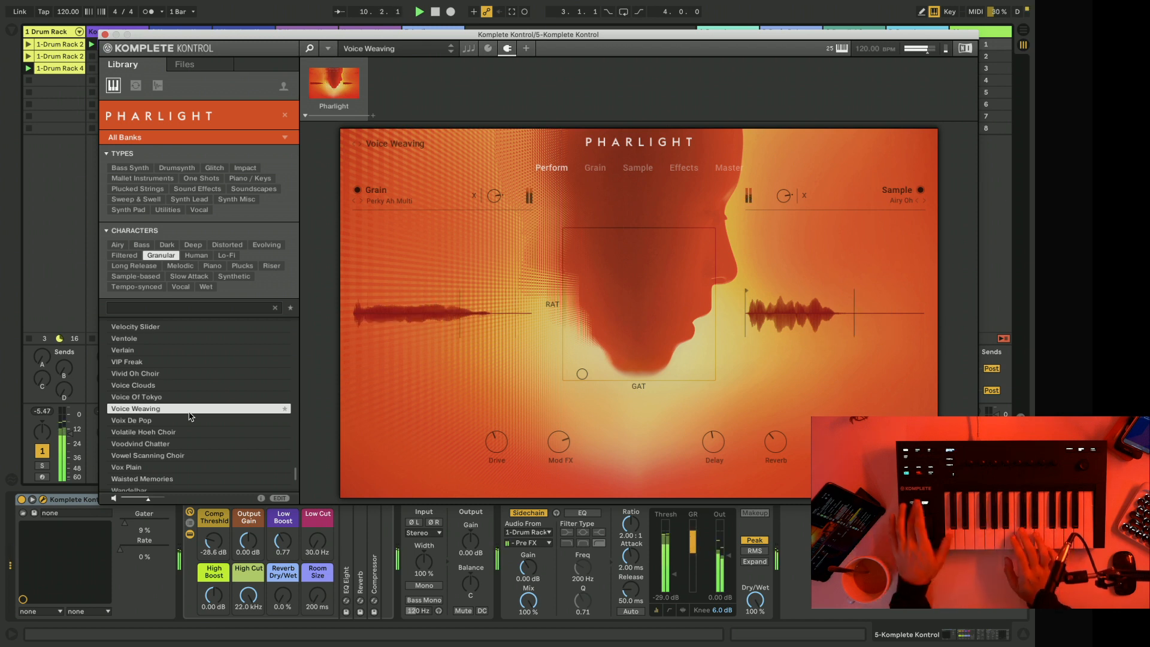
click(150, 421)
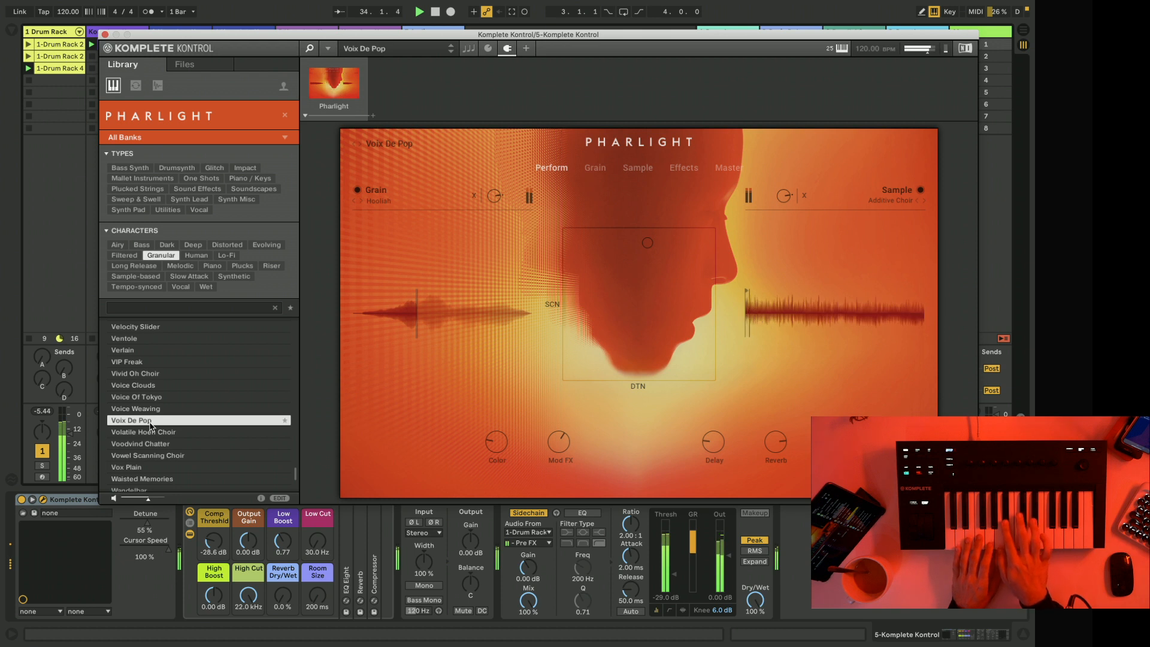
Stop the drum track's clip and the playback, and move the Komplete Kontrol window clear of the session's tracks.
click(27, 345)
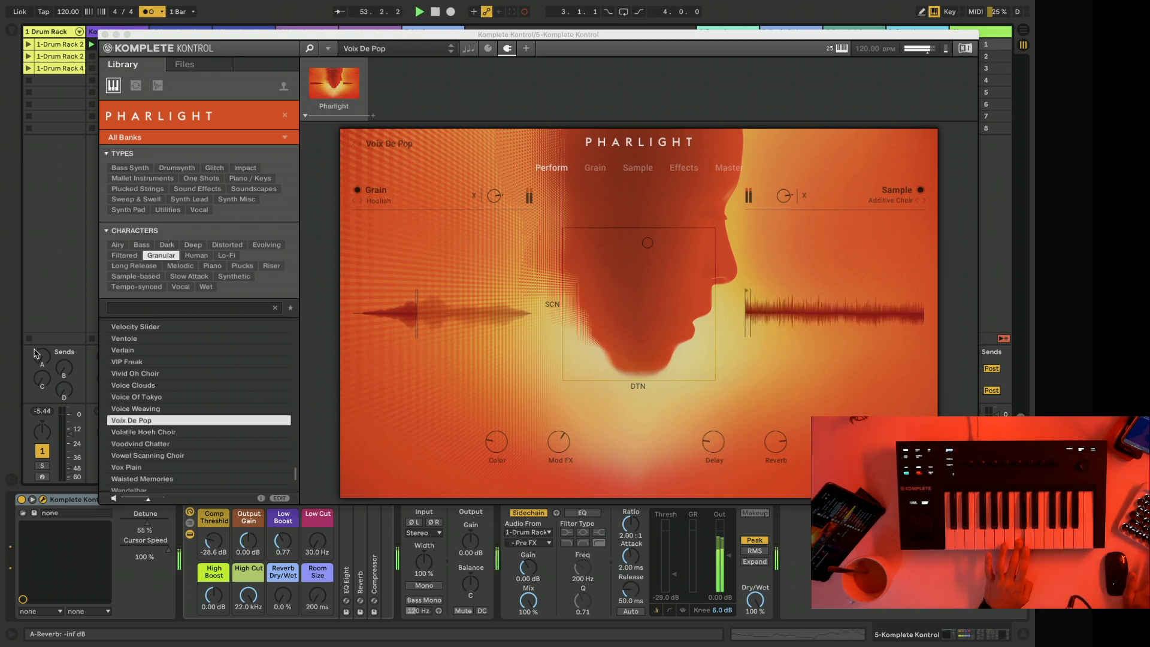
key(space)
drag(176, 36, 442, 42)
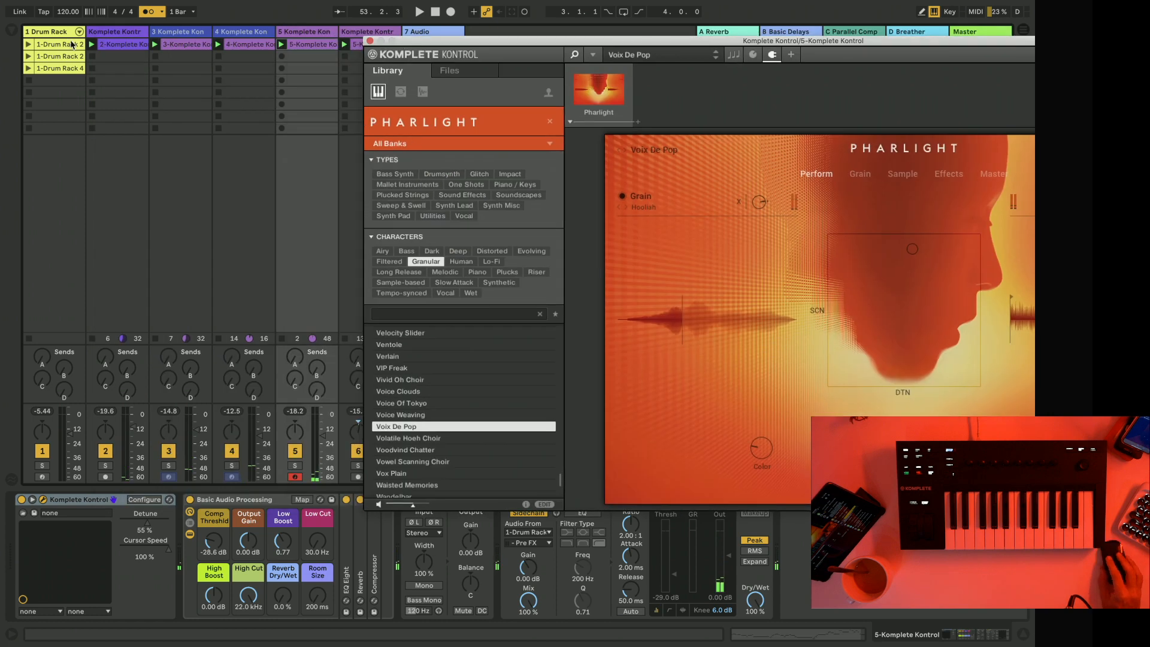
Check the clip on track 2, open the melody clip on track 5 for note editing and close the Komplete Kontrol window.
double_click(130, 47)
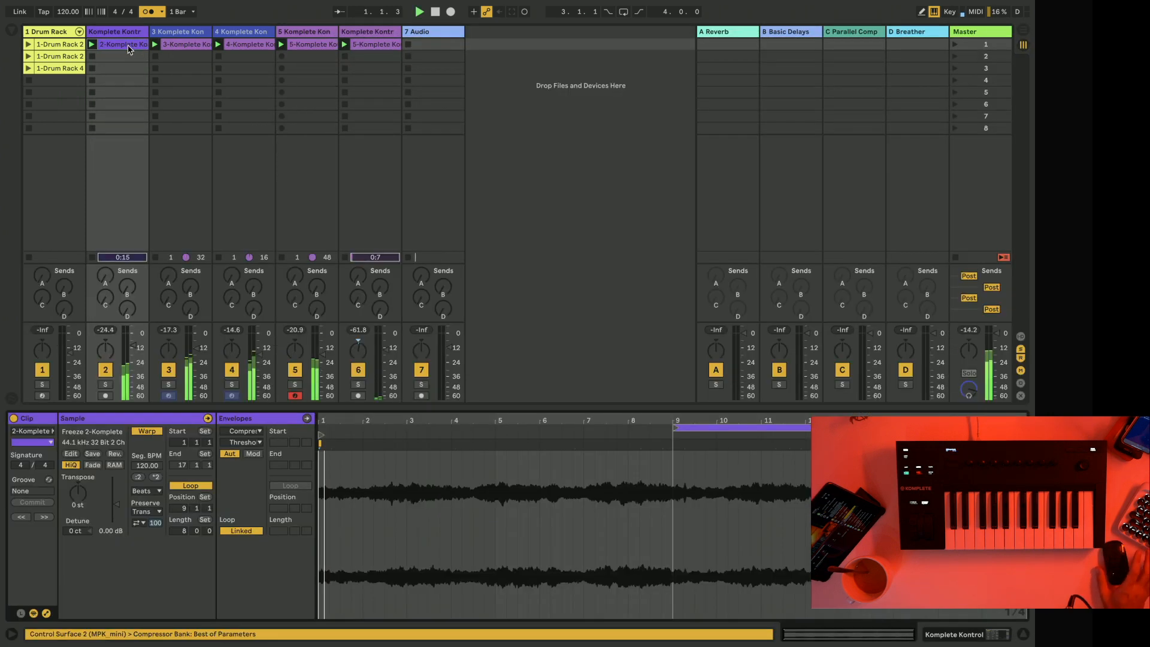
key(space)
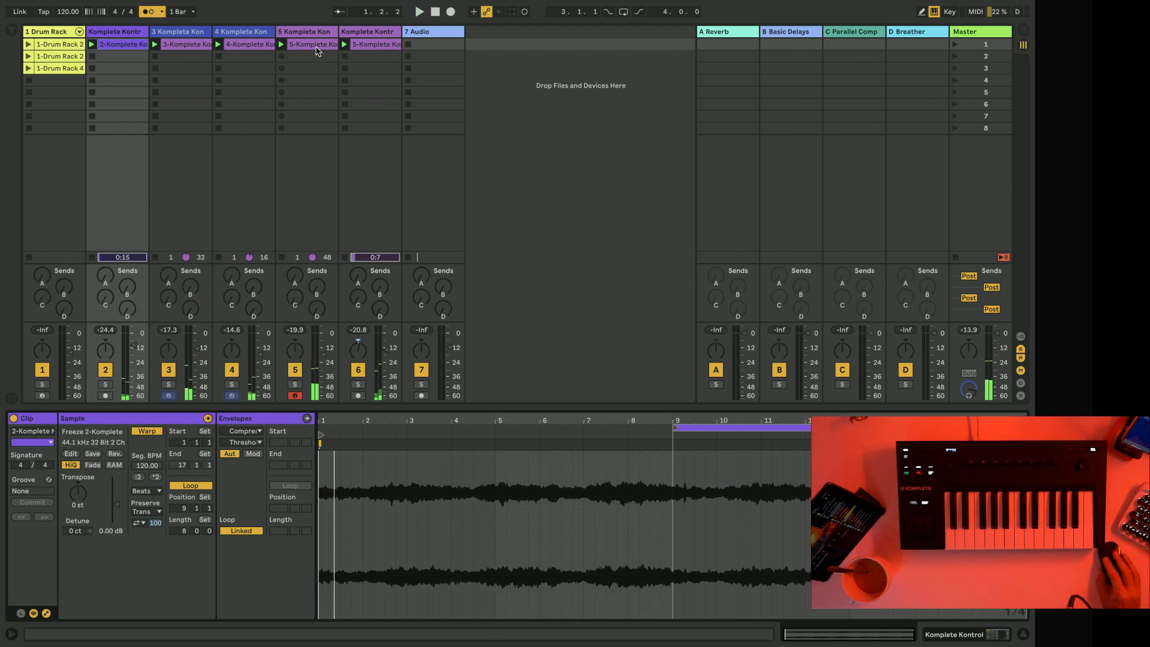
click(318, 48)
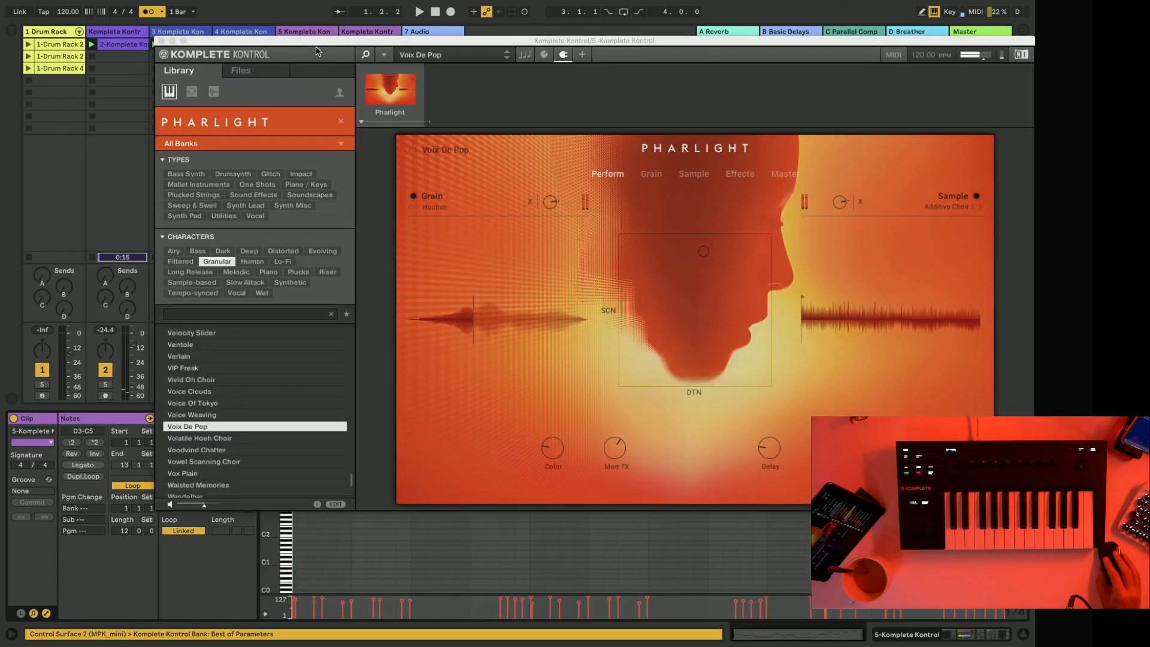
click(161, 42)
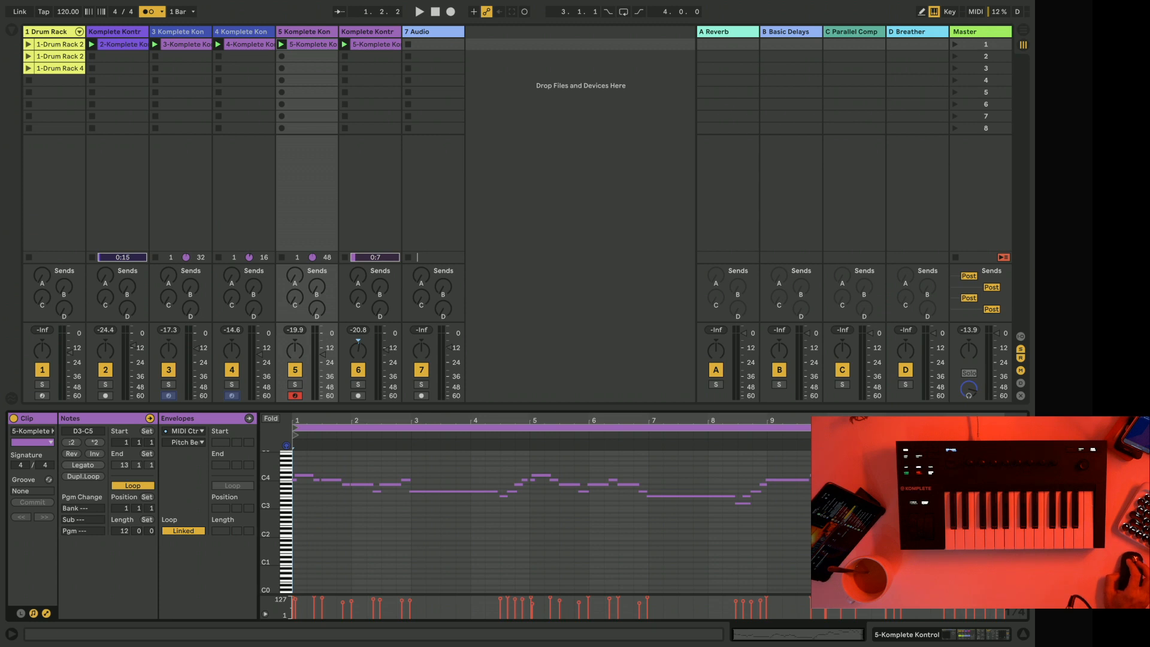
Shorten the track 5 melody clip's loop to the first 4 bars and delete all notes from bar 5 onward.
drag(1004, 429, 531, 429)
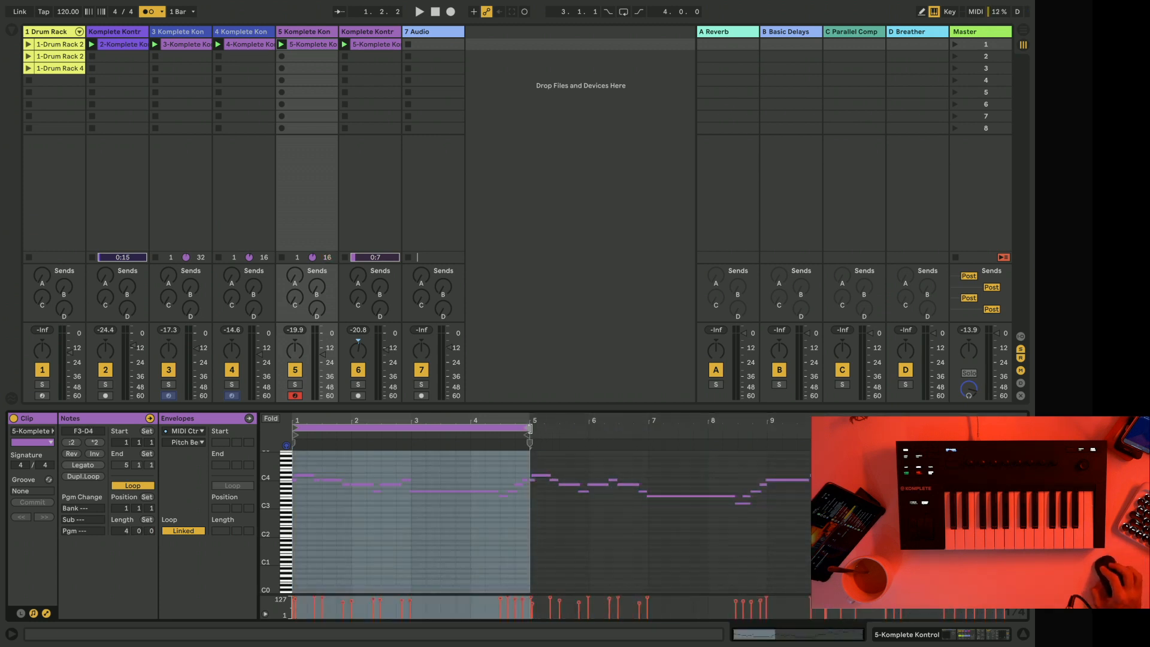
click(513, 459)
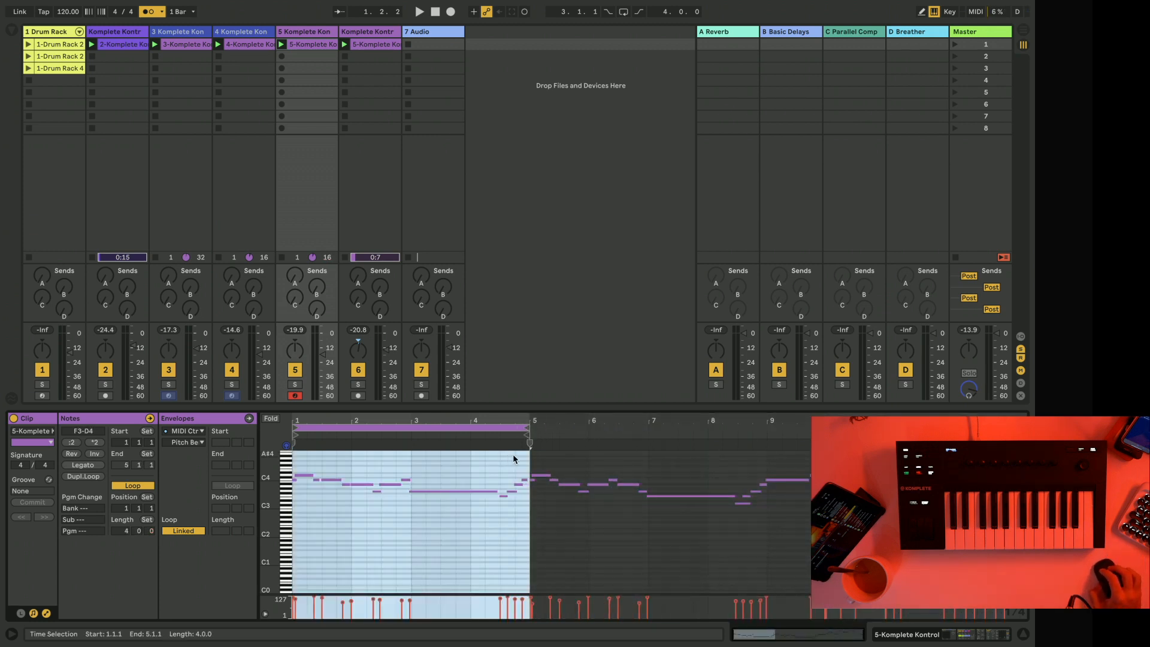
key(ctrl+a)
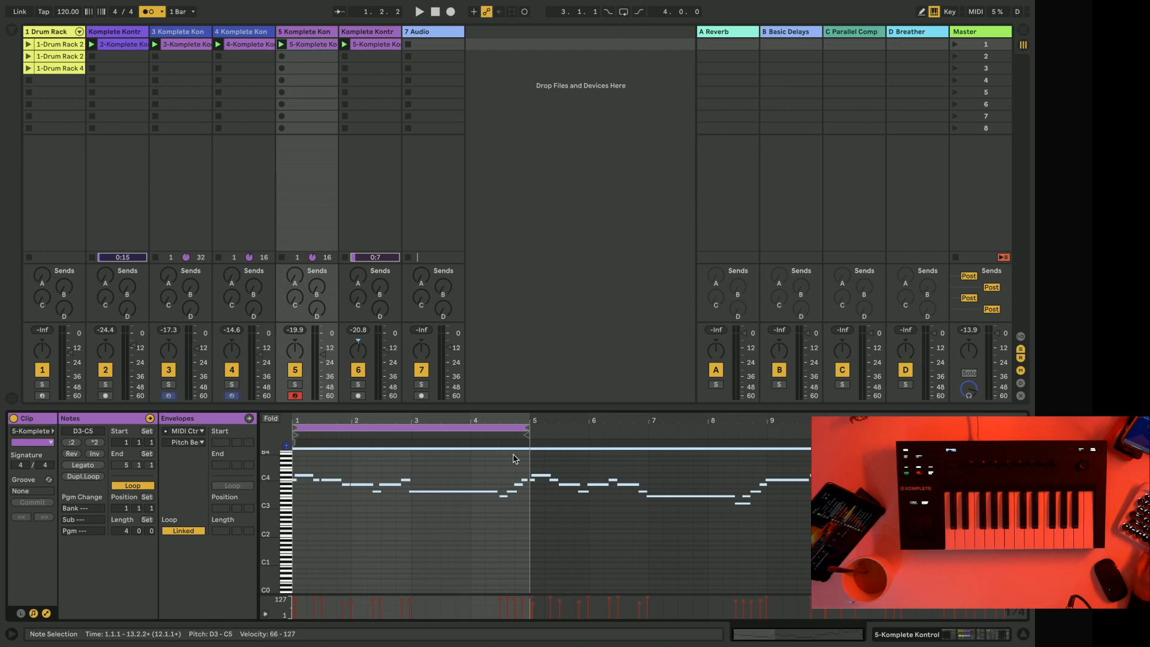
click(543, 465)
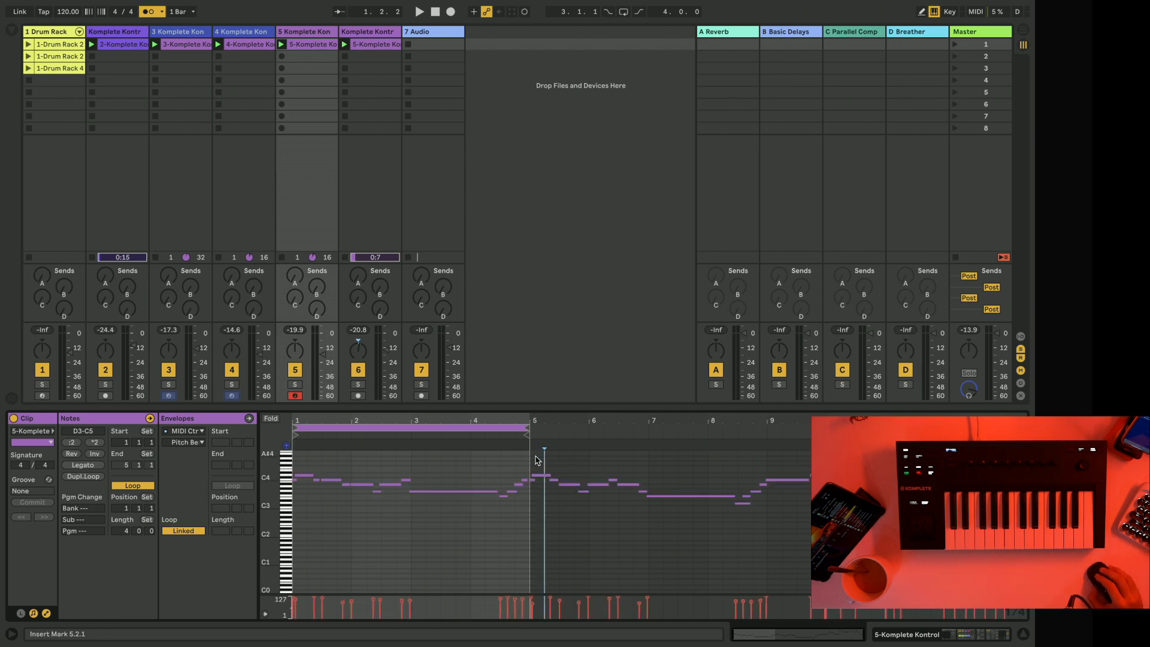
drag(534, 456, 1015, 569)
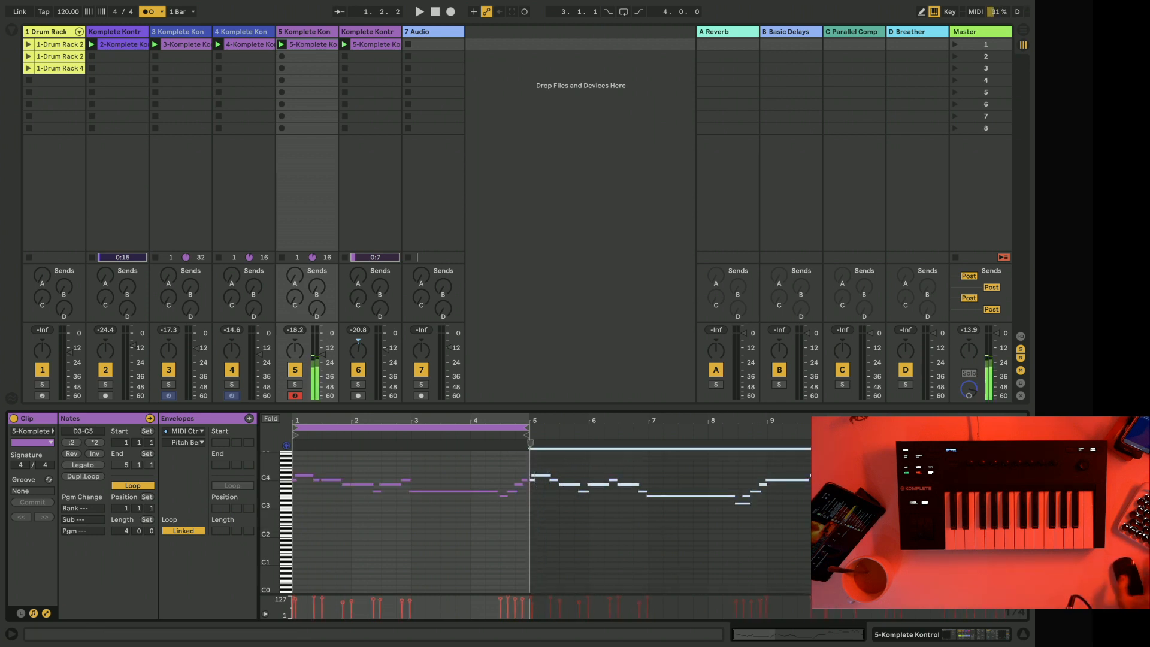
key(Delete)
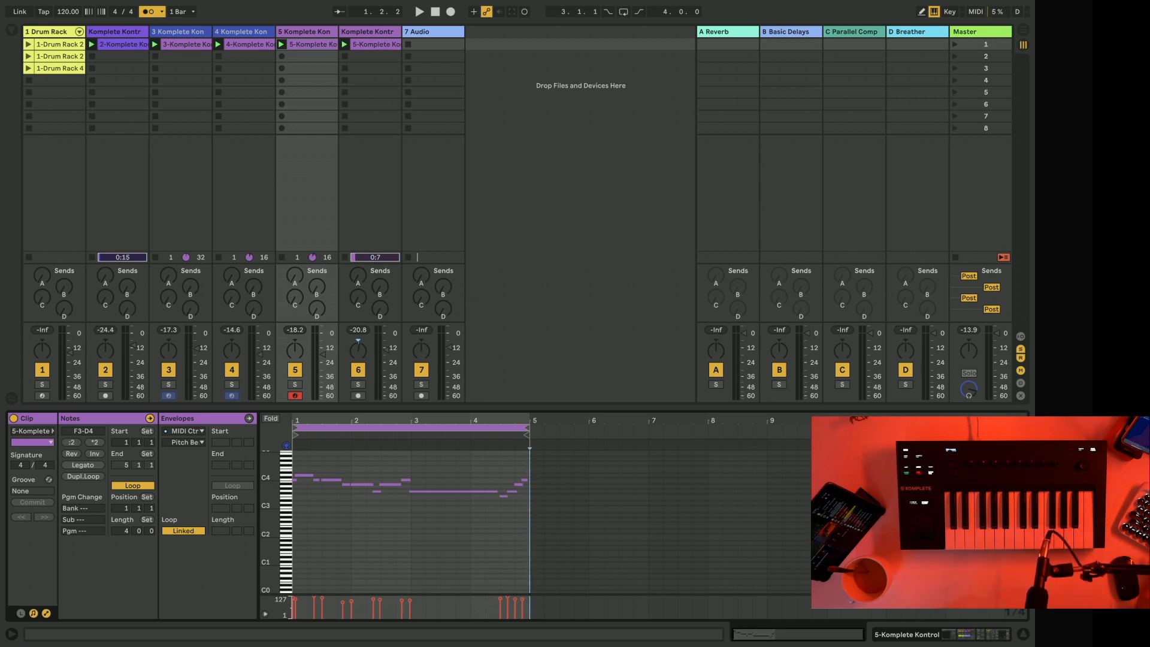
Play the parts with the second Drum Rack clip and set track 5's volume to -15.0 dB.
key(space)
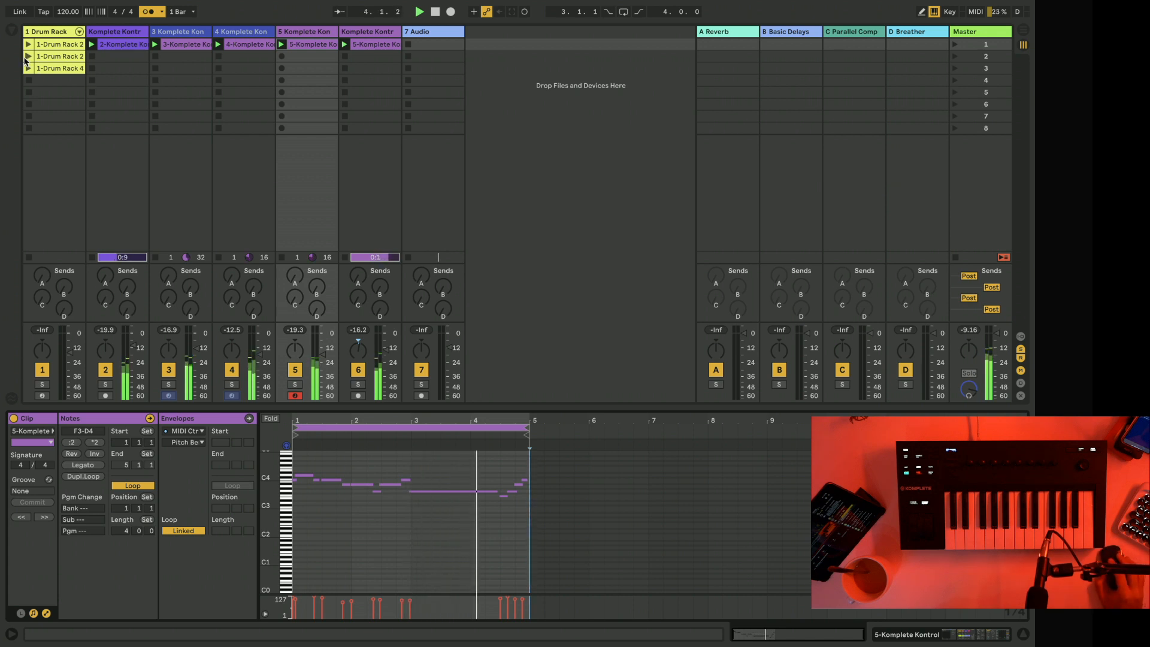
click(44, 57)
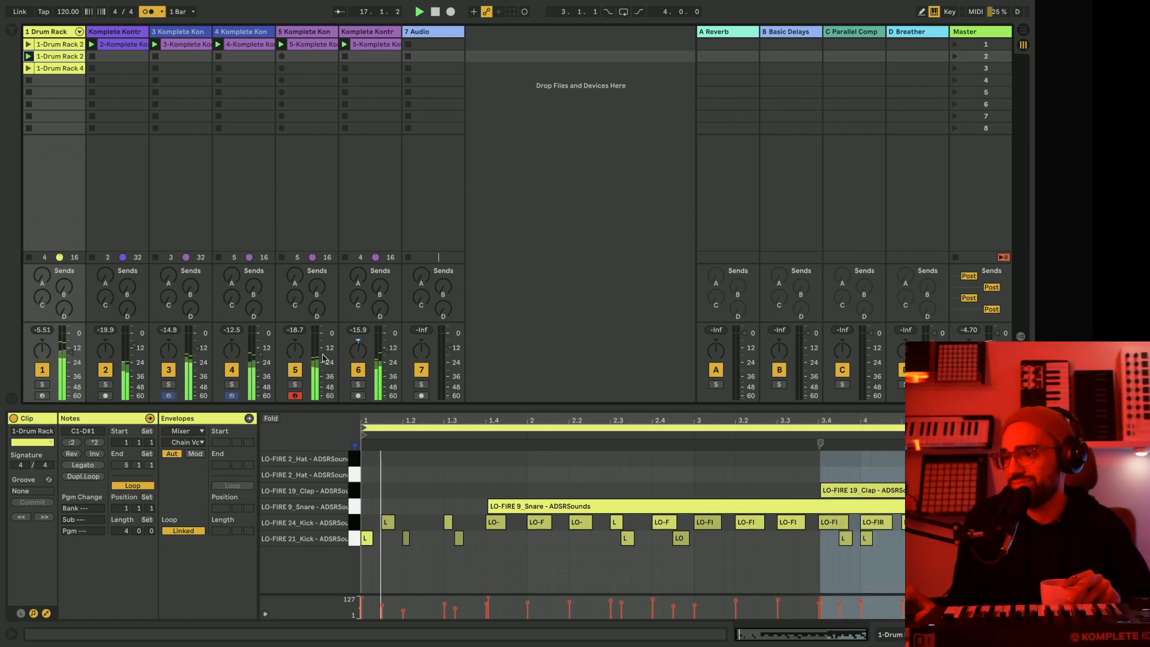
drag(322, 358, 322, 352)
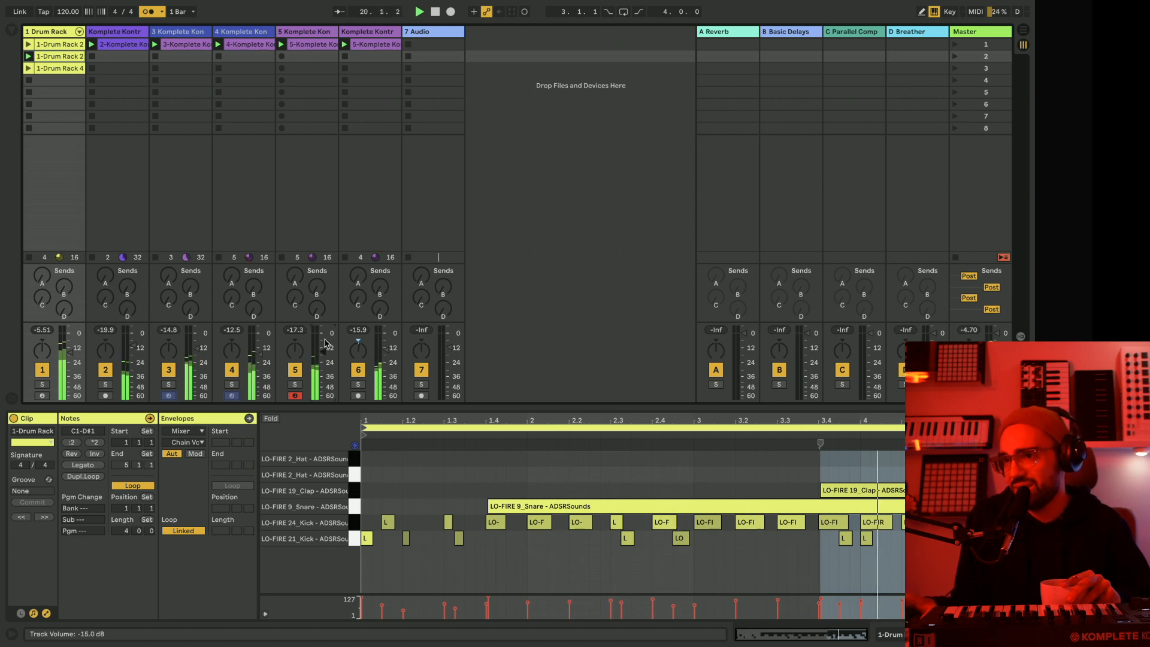
Launch the third Drum Rack clip and solo track 2 to hear that part alone.
click(28, 68)
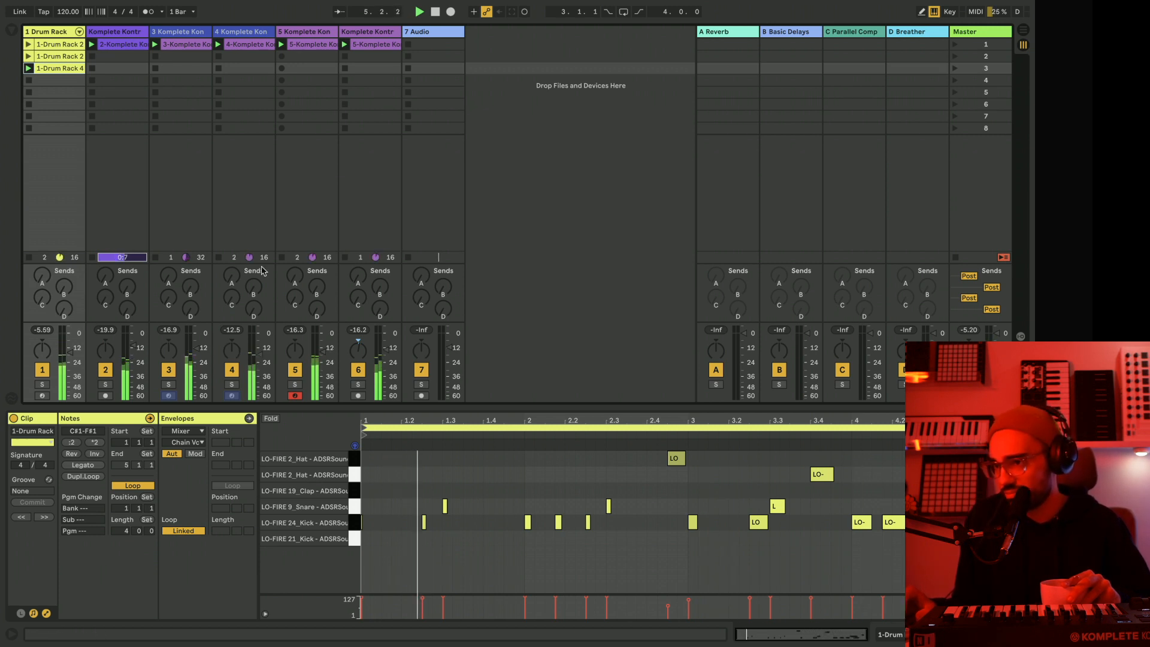
click(131, 31)
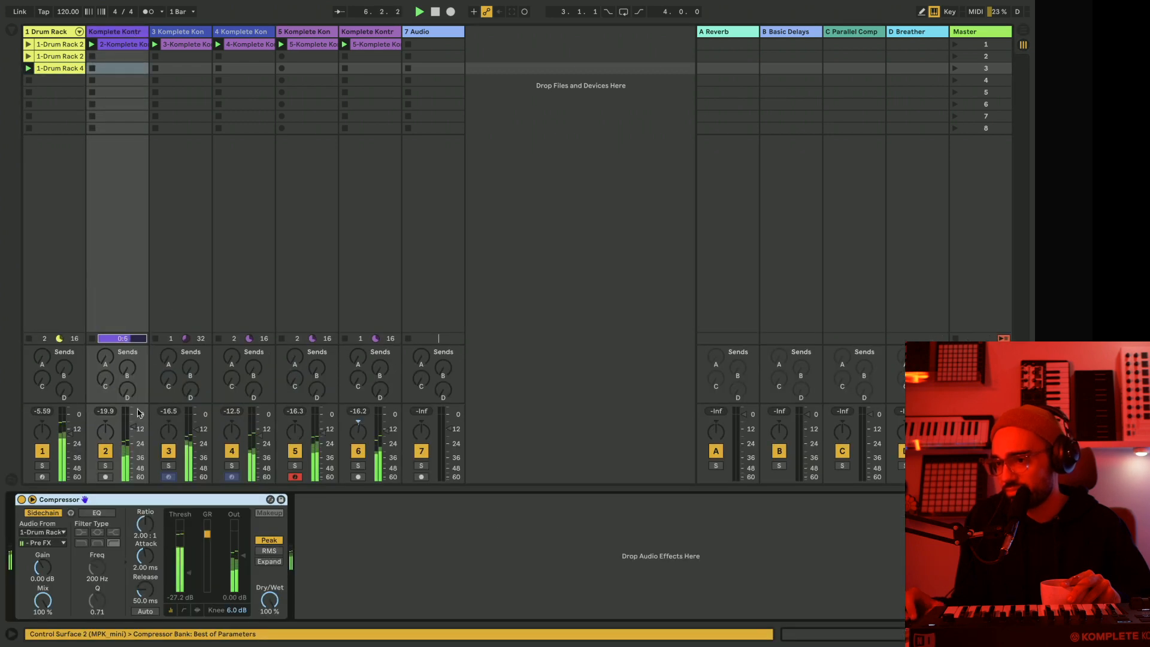
click(106, 466)
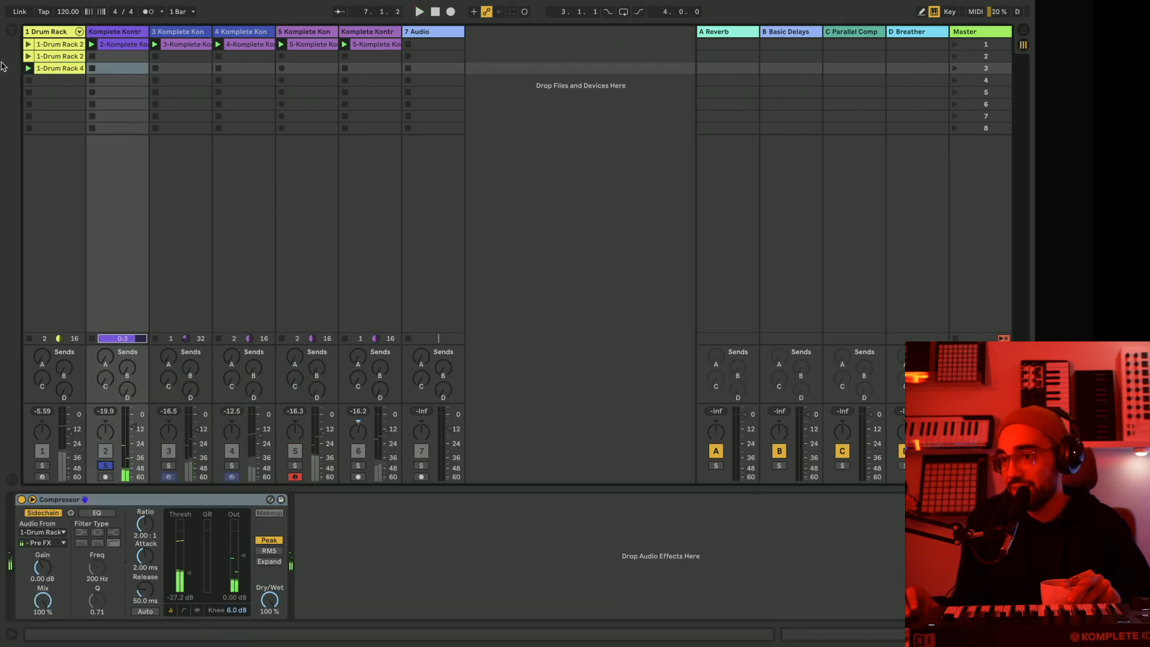
Add an EQ Eight after the Compressor on track 2, make band 1 a low cut at about 464 Hz, and play the clips.
click(9, 30)
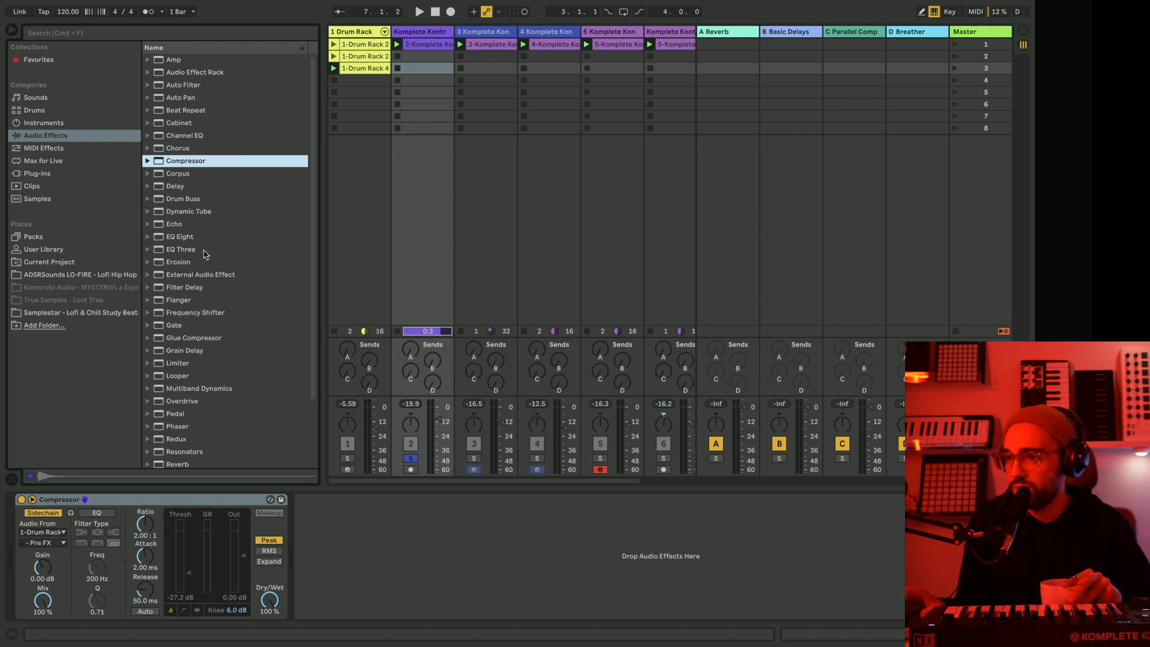
click(180, 238)
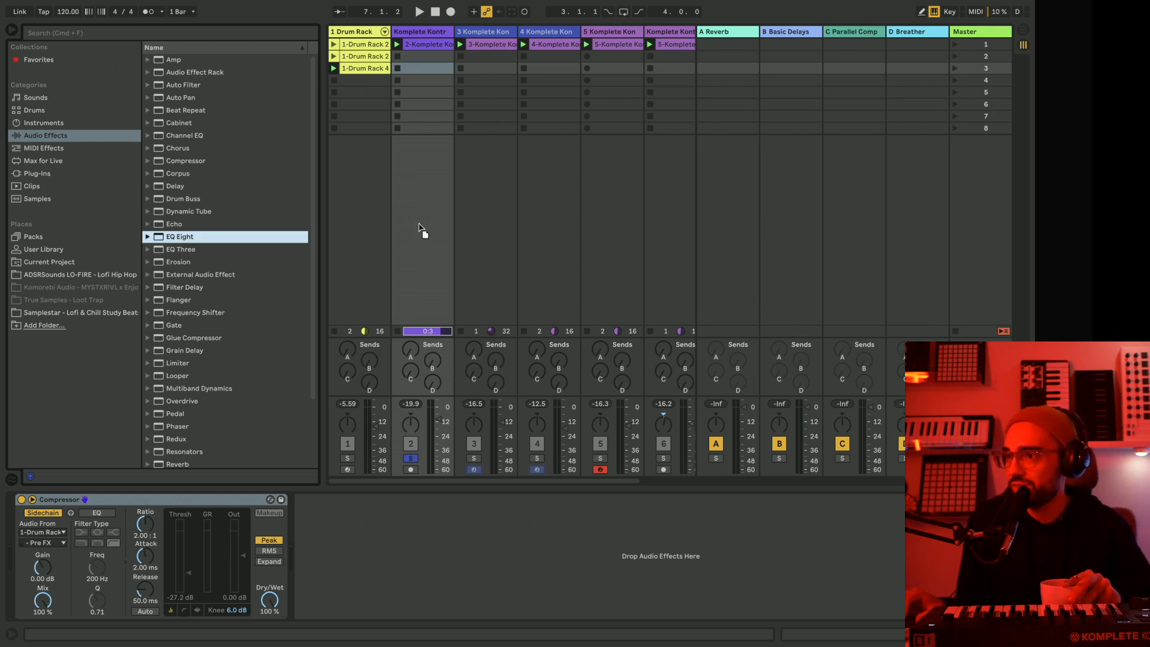
drag(419, 223, 421, 226)
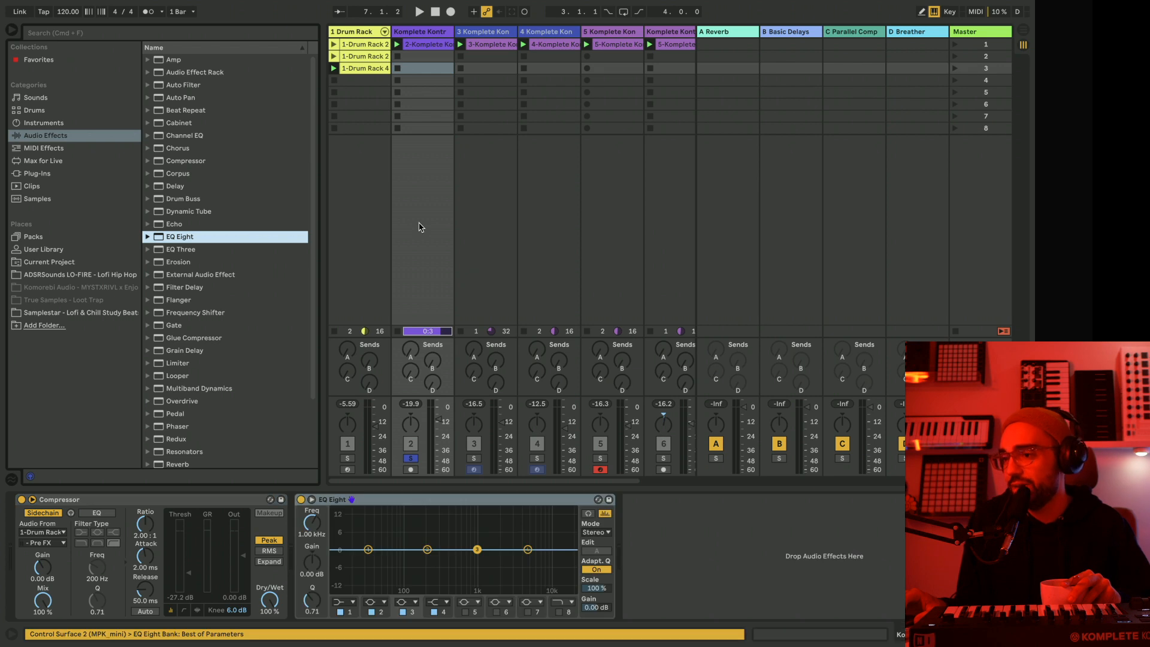
click(354, 603)
click(390, 567)
drag(373, 559, 453, 559)
key(space)
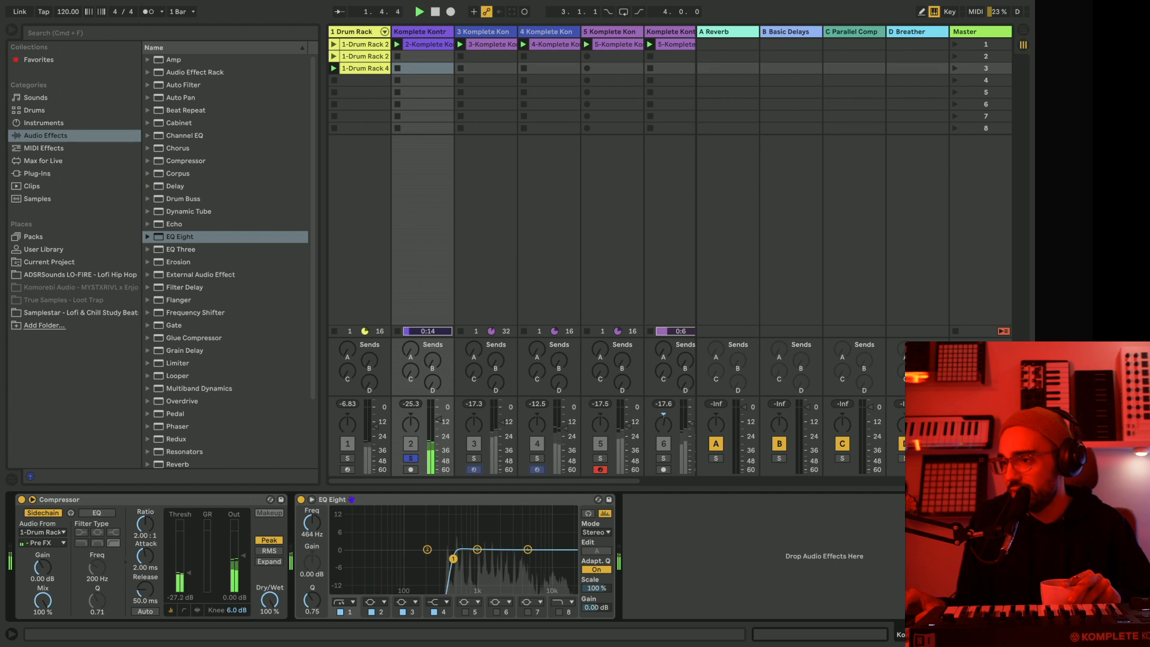
Copy track 2's EQ Eight and paste it after the Compressor on track 5.
right_click(437, 499)
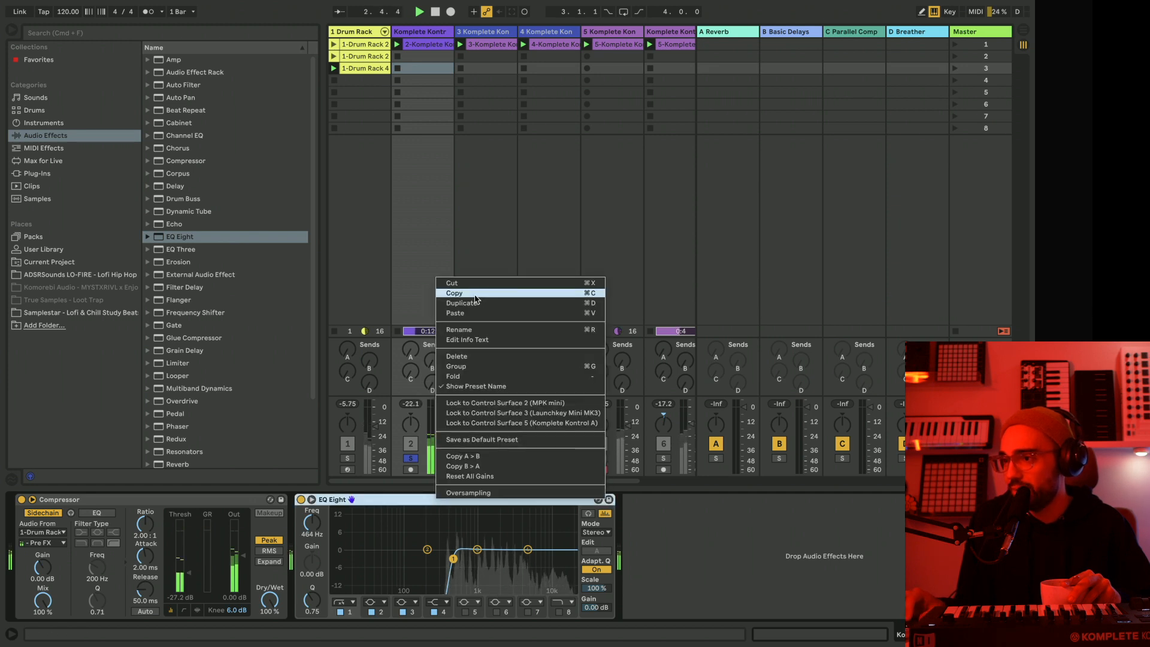
click(473, 294)
click(485, 34)
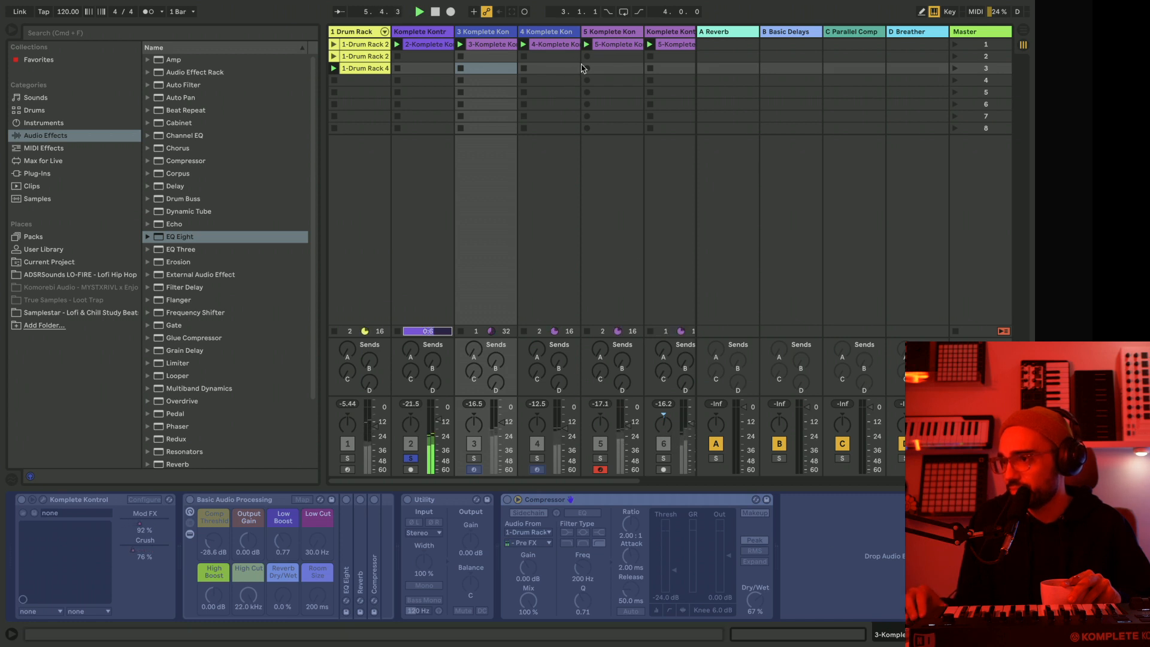
click(609, 35)
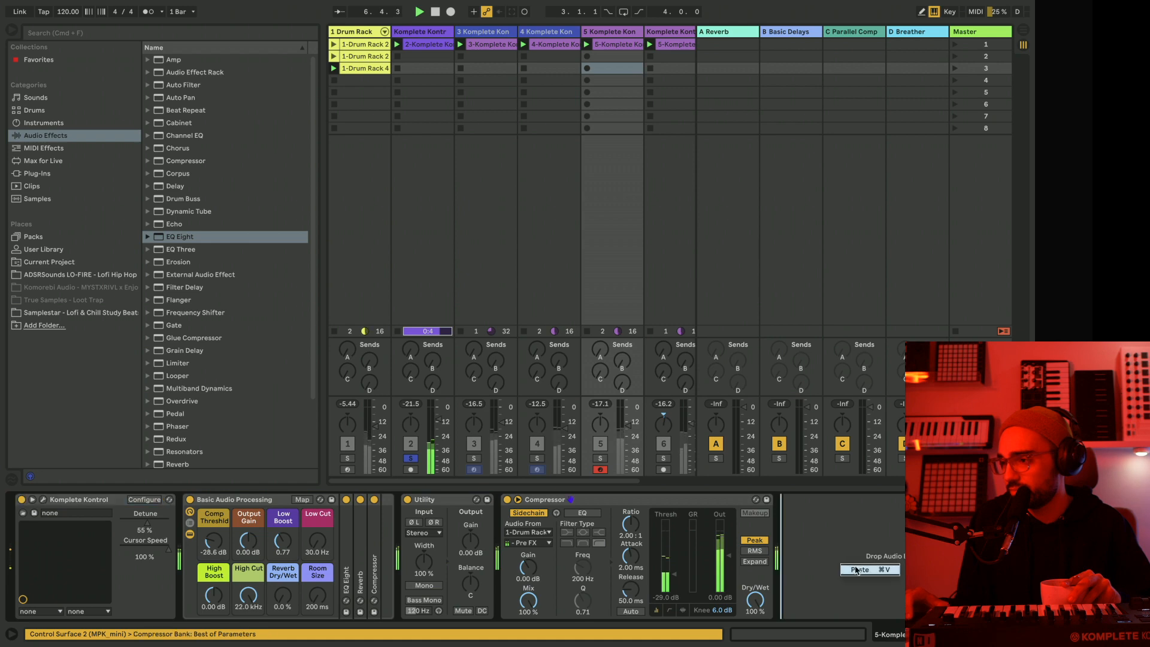
key(super+v)
Flatten the frozen tracks 4 and 3 to audio.
right_click(557, 34)
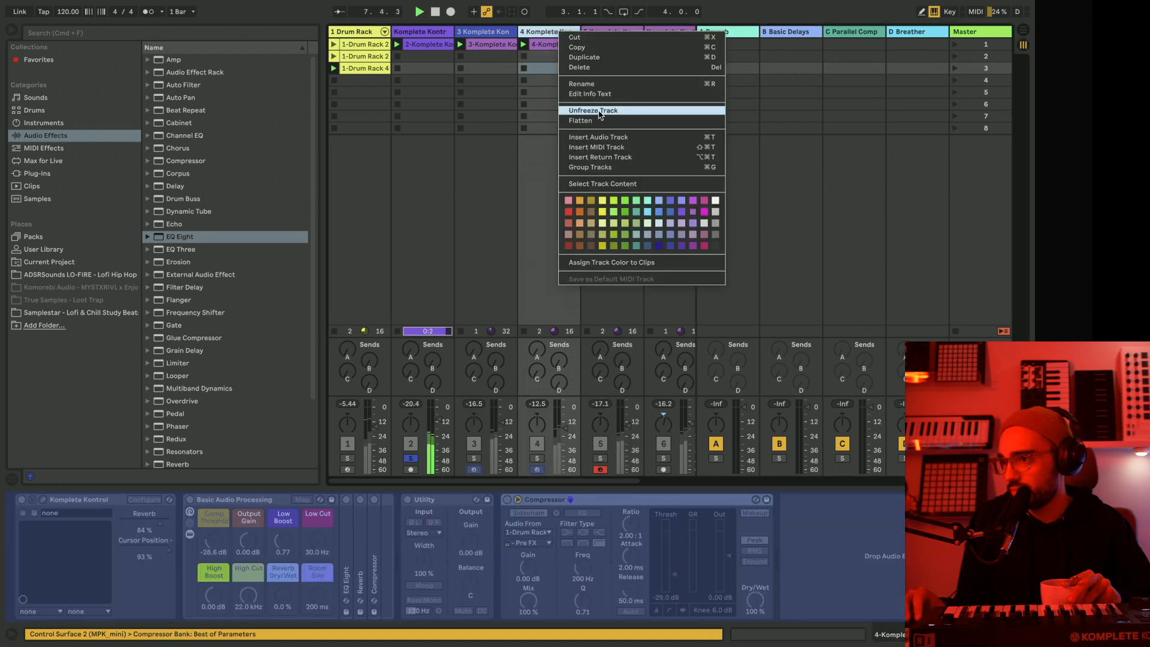
click(580, 120)
right_click(488, 38)
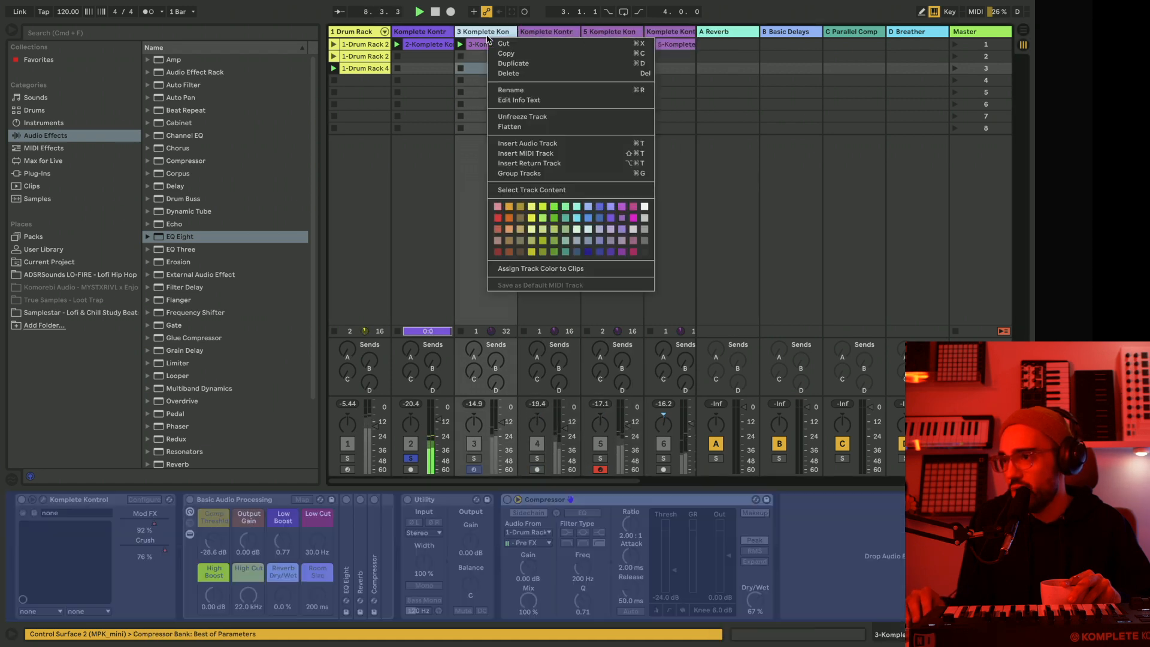
click(512, 122)
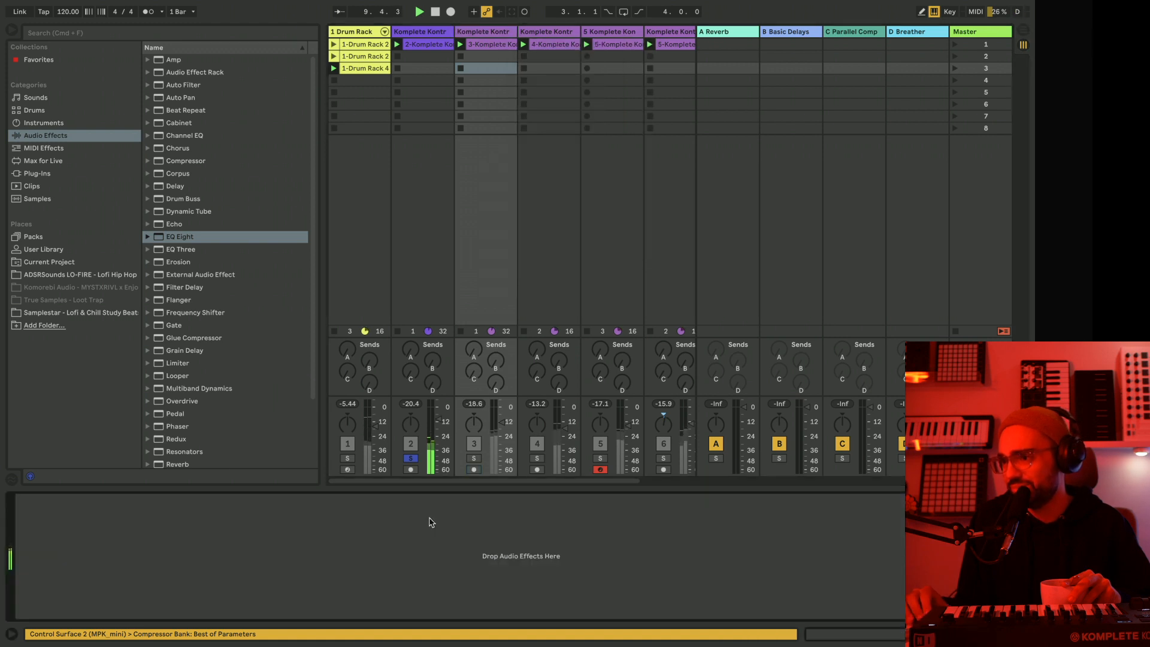
Paste the EQ Eight onto track 3, solo the track and lower the low cut to about 35.9 Hz with a Q of 1.37.
right_click(438, 547)
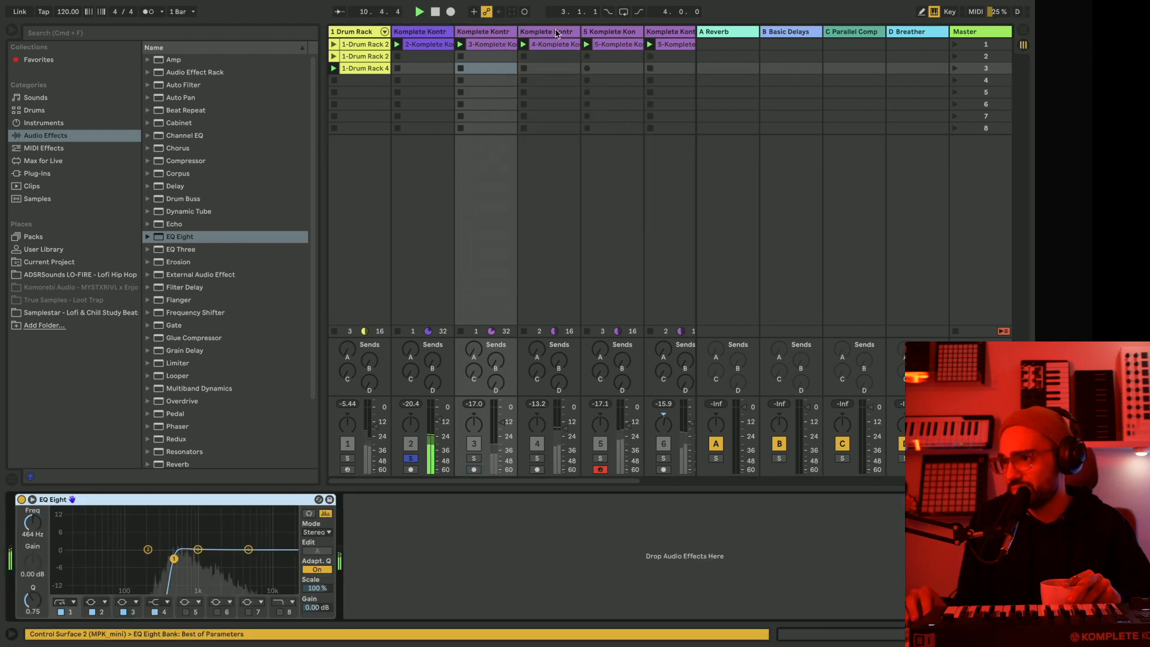
click(476, 458)
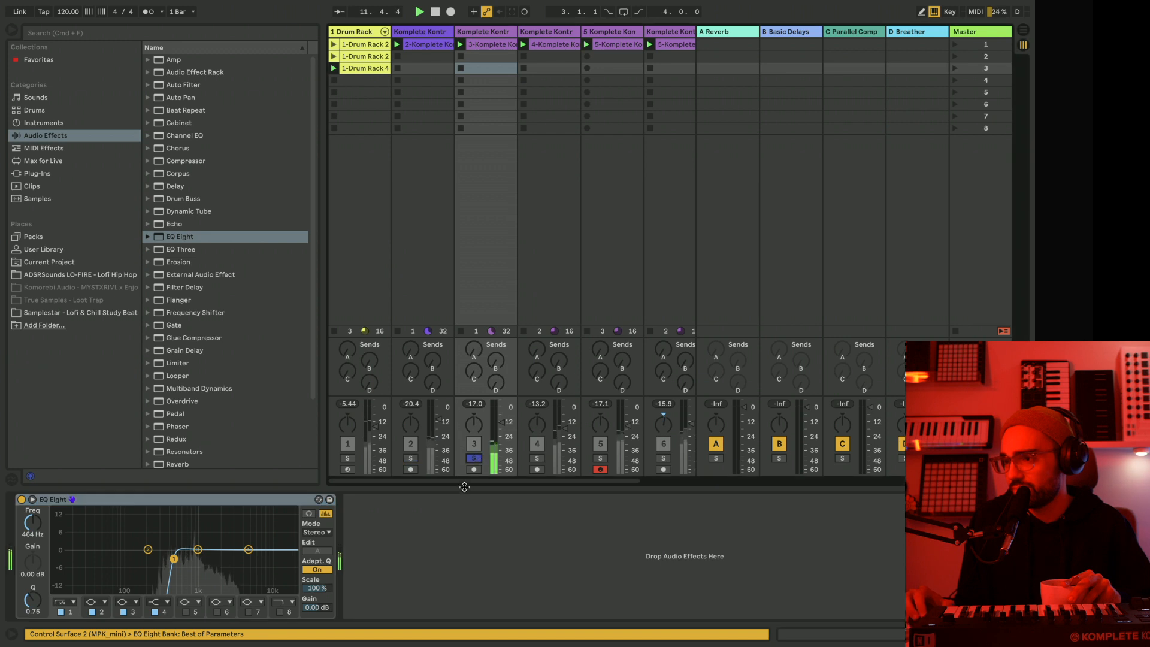
drag(181, 563, 94, 549)
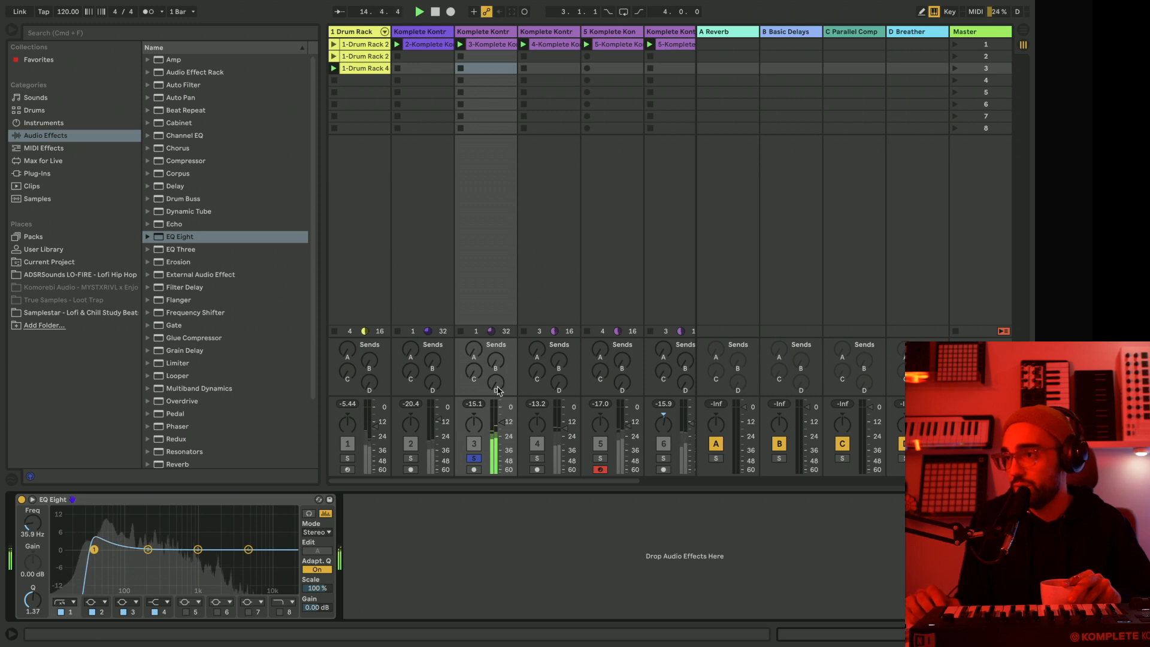
Solo track 4, paste the EQ Eight onto it and lower its low cut to about 132 Hz.
click(548, 33)
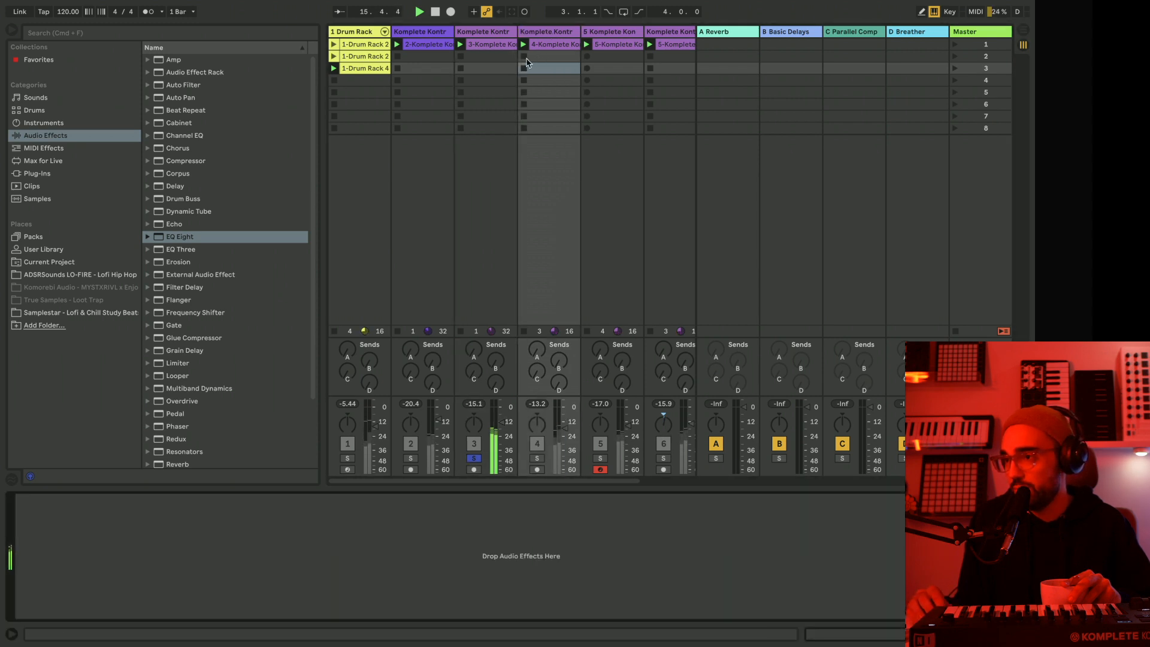
click(538, 460)
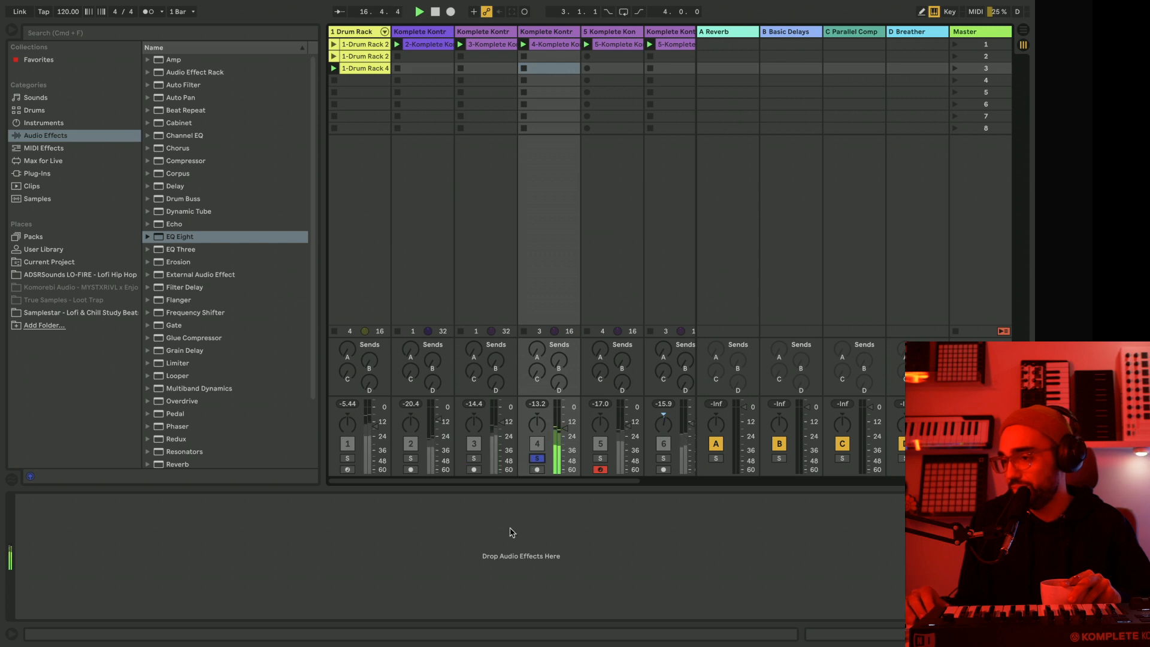
right_click(511, 539)
click(525, 550)
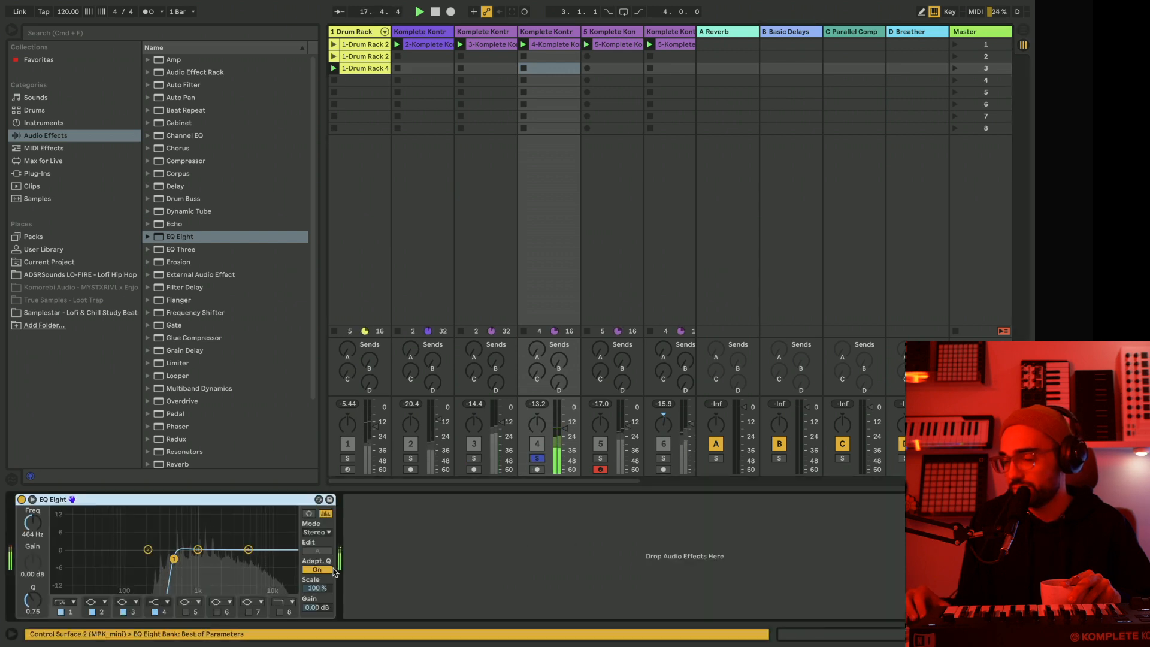
drag(173, 566, 167, 566)
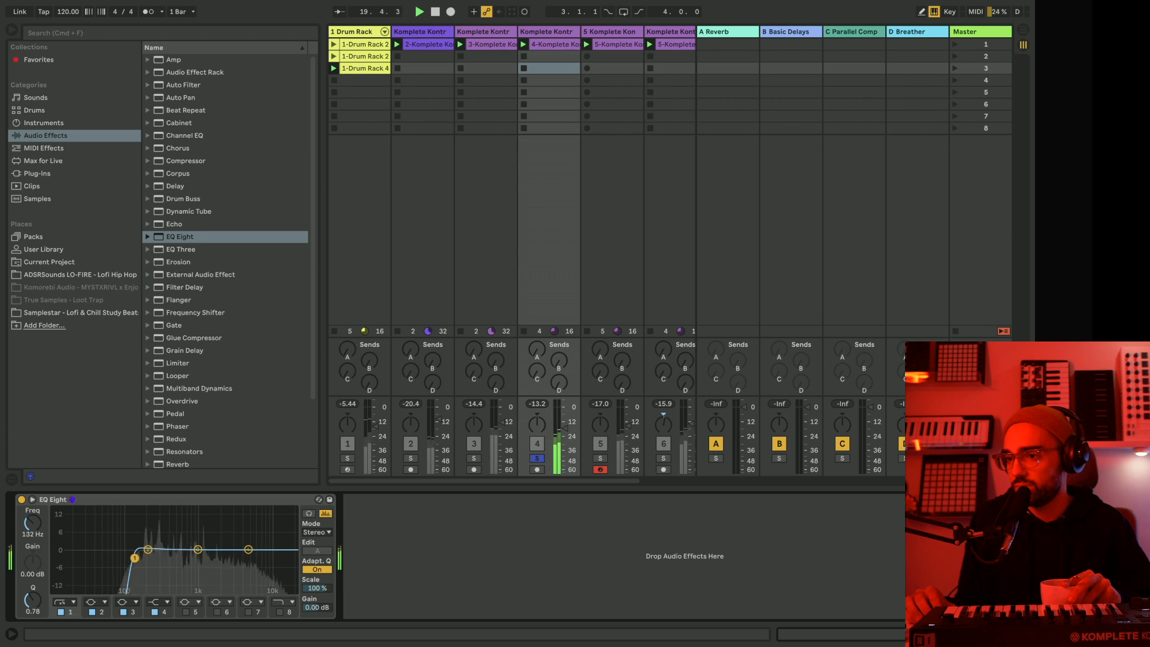
Solo track 5 to hear its low cut, and solo track 6 and paste the EQ Eight onto it.
click(602, 455)
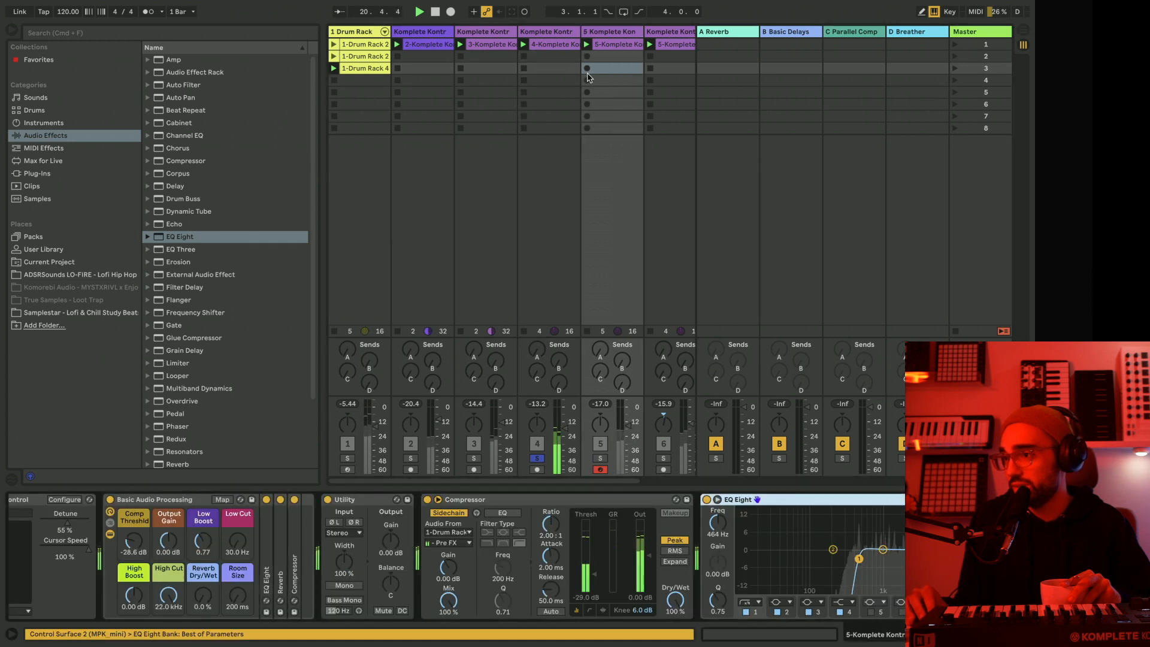
click(601, 458)
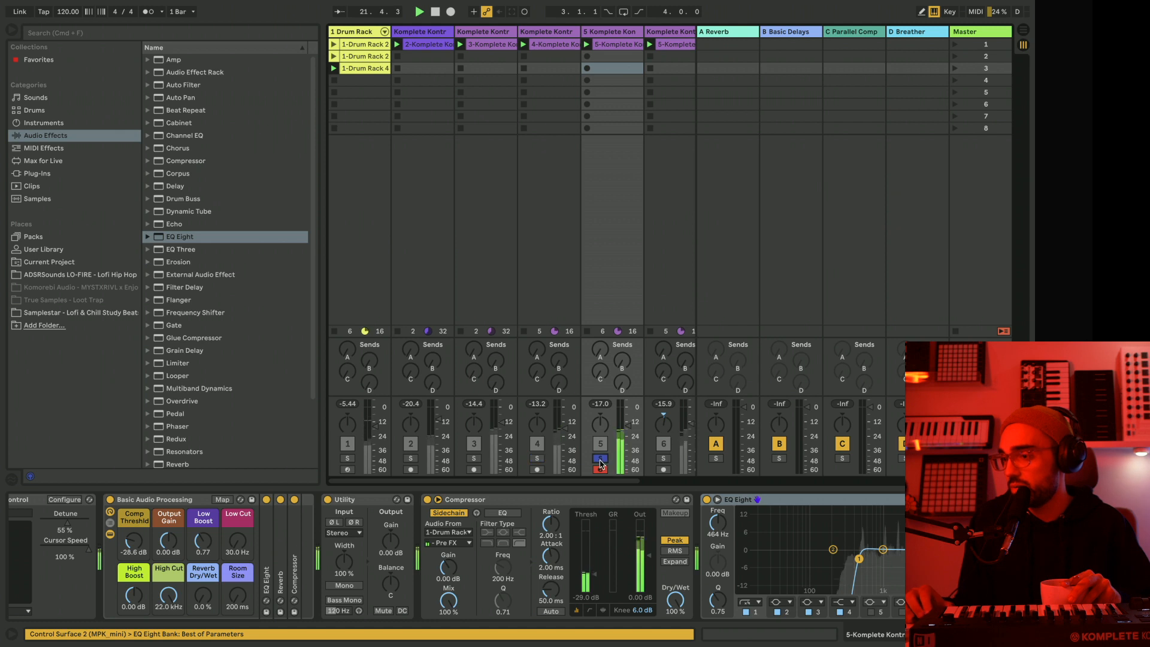
scroll(832, 545, right, 2)
scroll(635, 240, right, 1)
scroll(574, 34, right, 1)
click(603, 33)
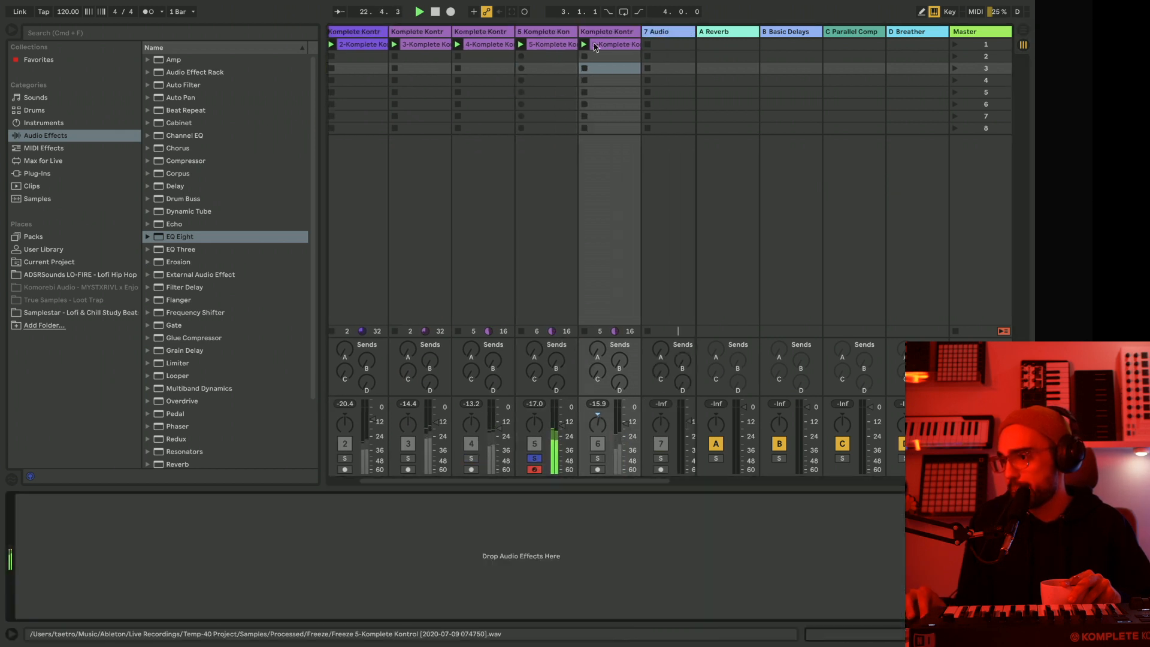
click(601, 459)
right_click(598, 518)
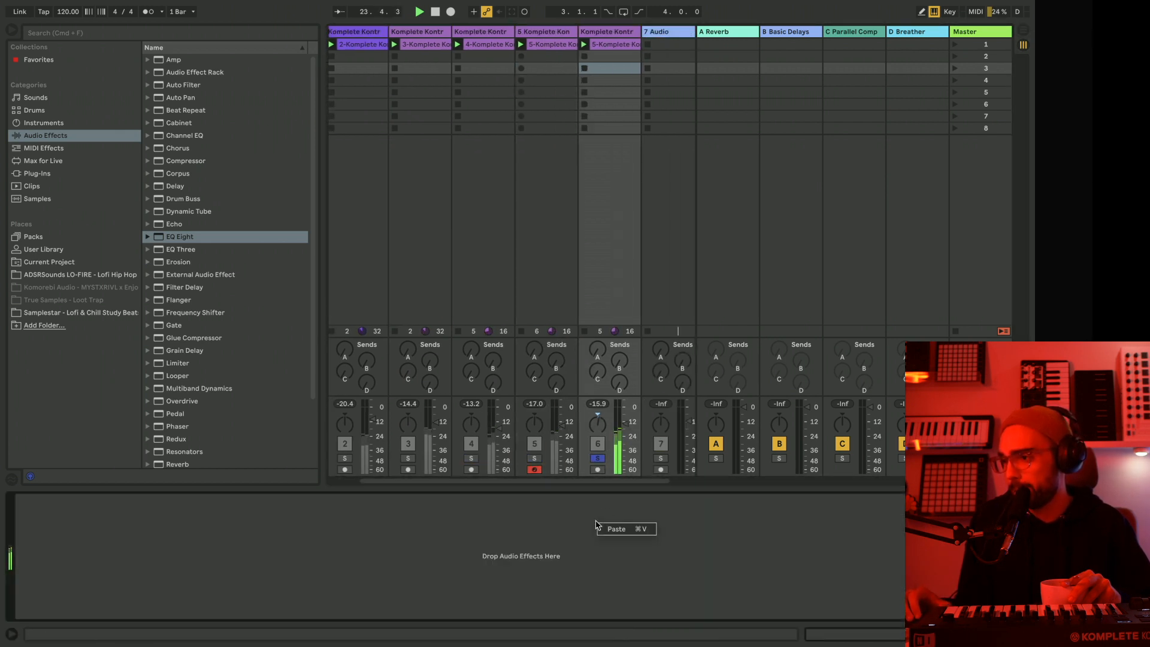
click(609, 531)
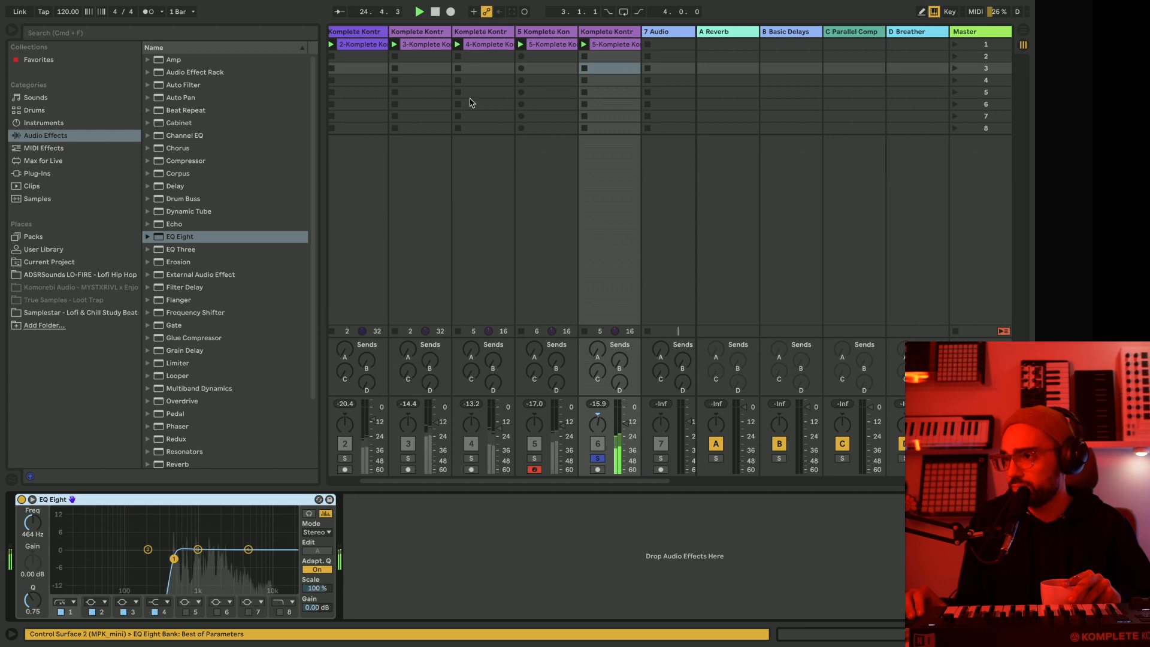
Hide the browser, stop playback, unsolo track 6 and stop all clips.
scroll(462, 138, left, 1)
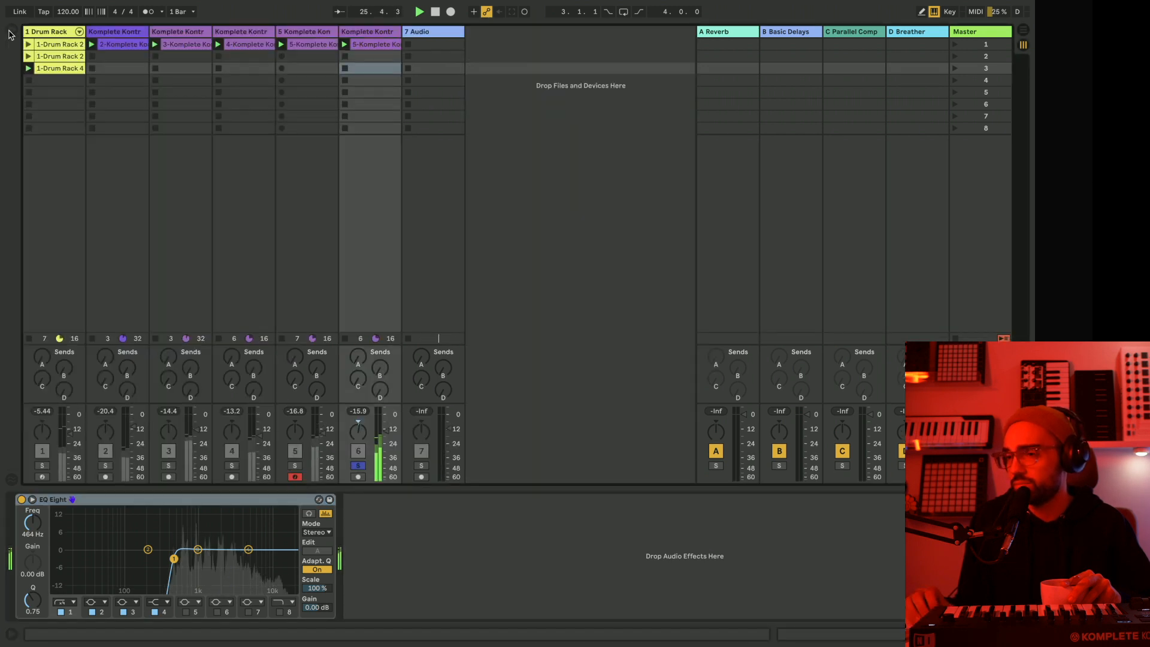
key(super+alt+b)
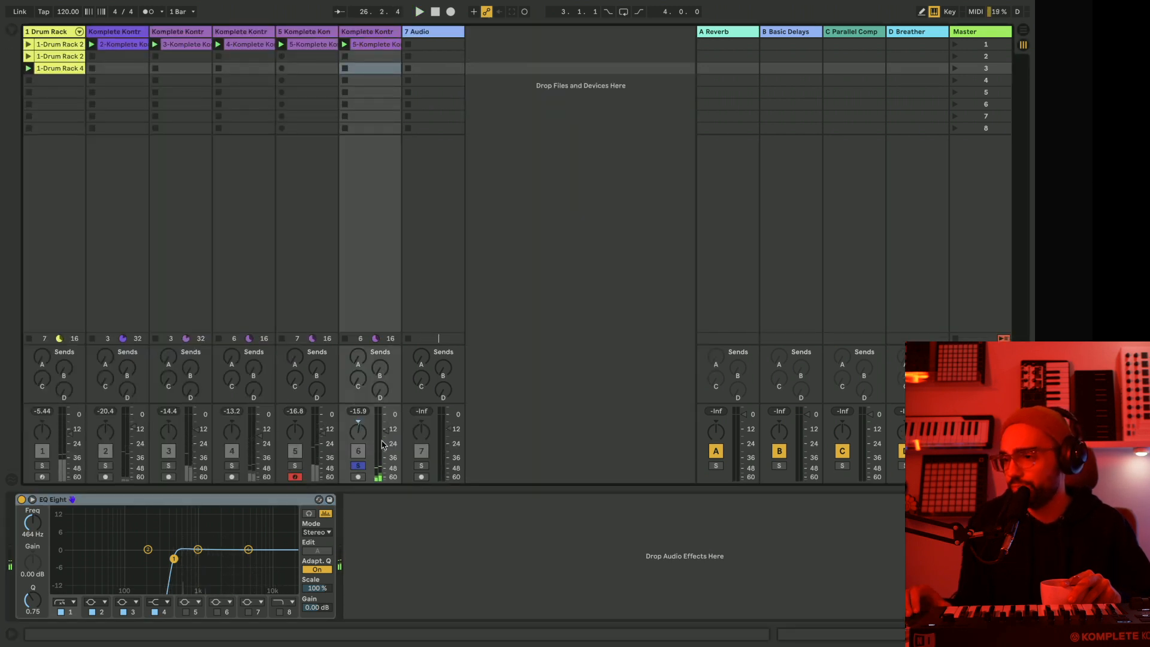
click(359, 467)
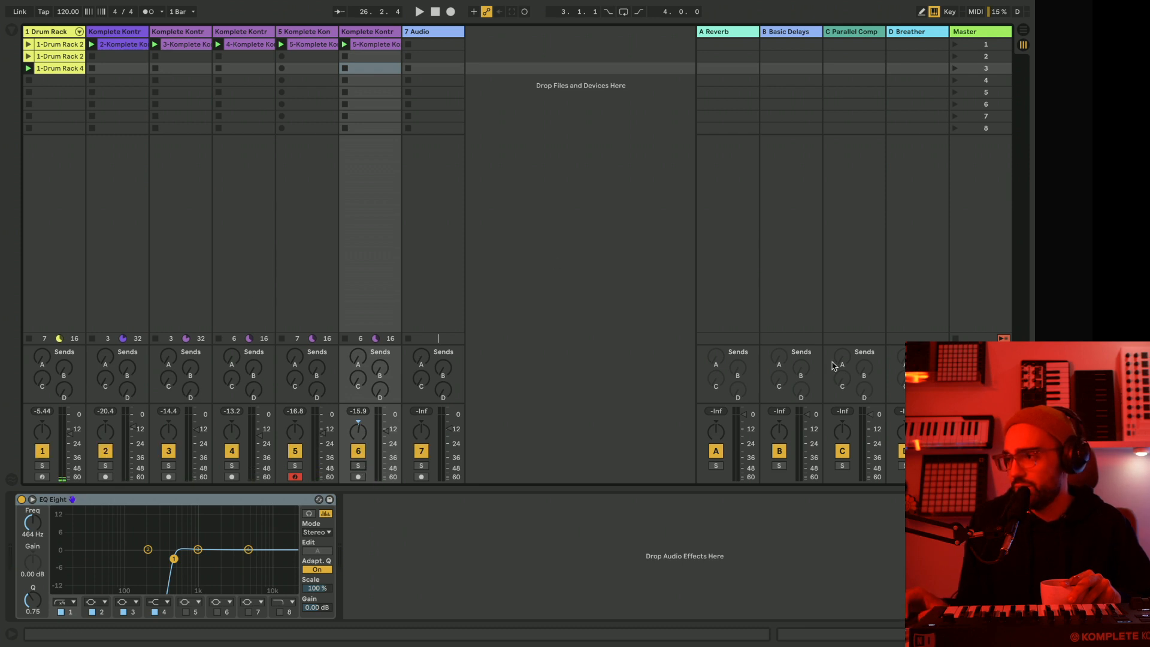
click(955, 338)
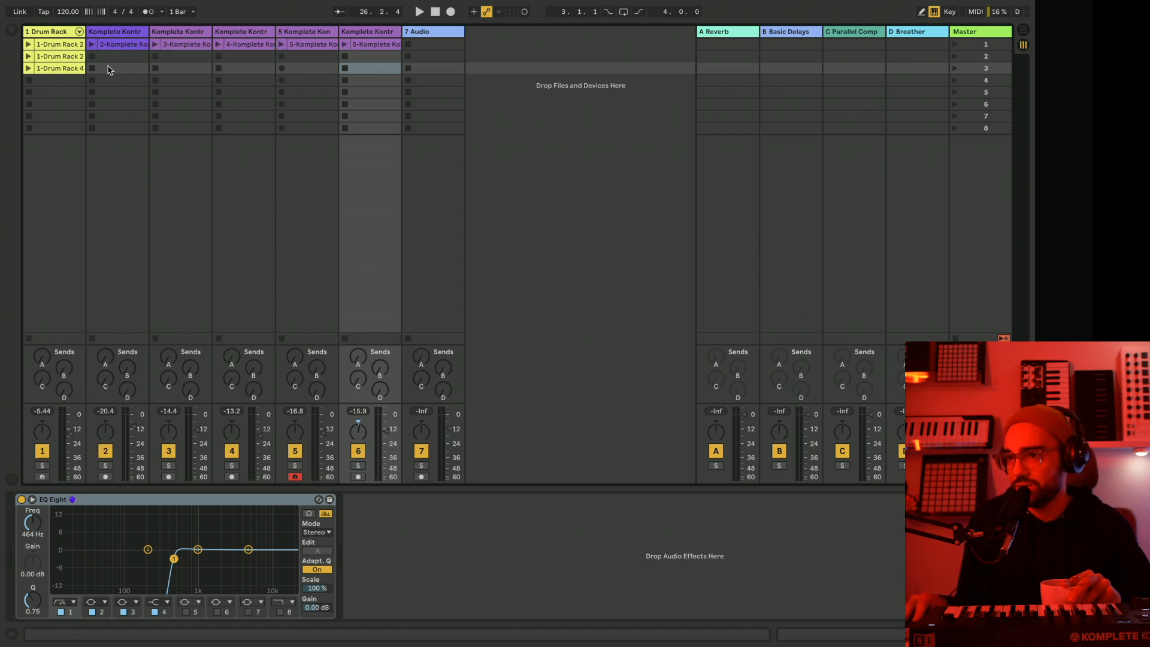
Launch track 2's clip and bring in the first Drum Rack clip and track 3's clip.
click(92, 44)
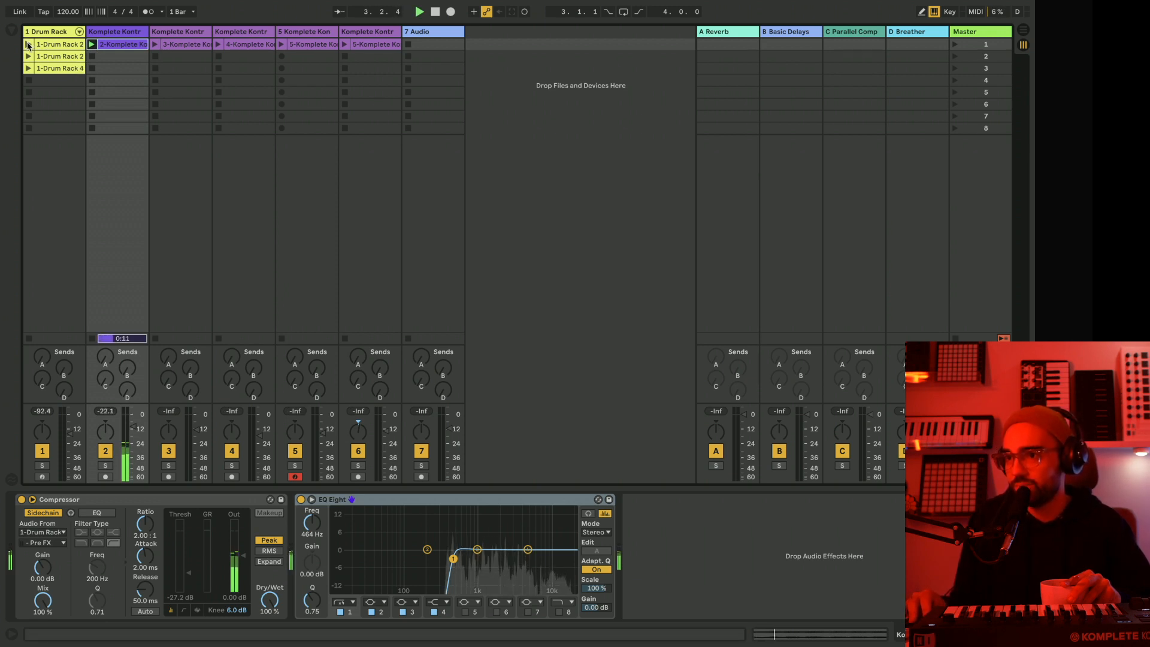
click(27, 45)
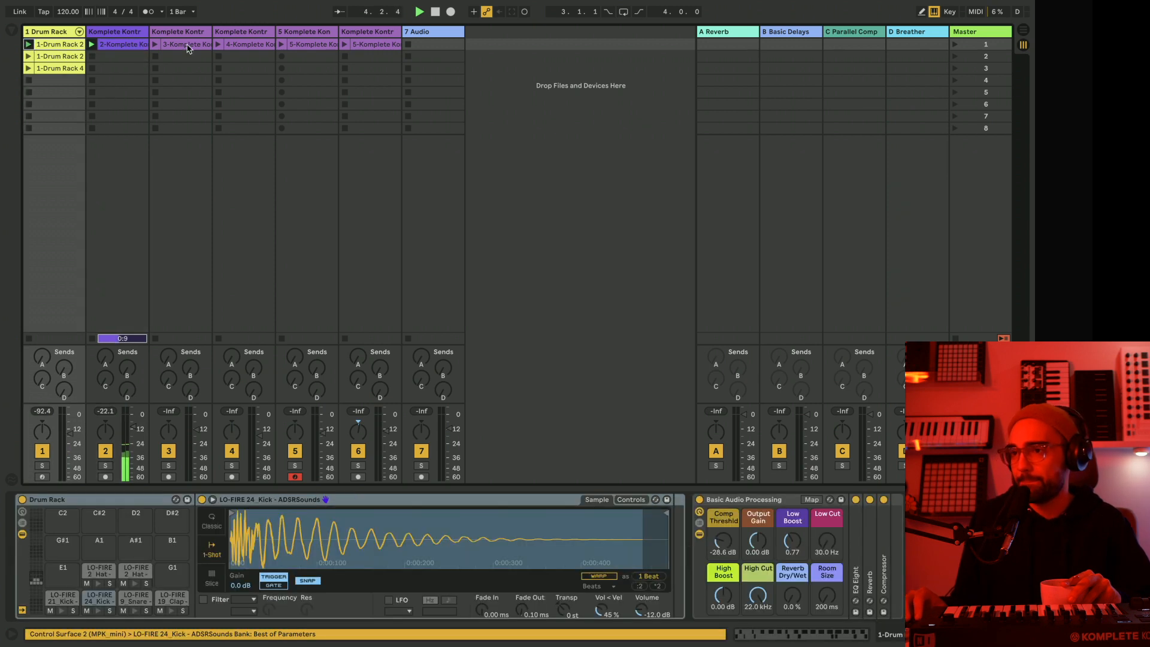
click(155, 45)
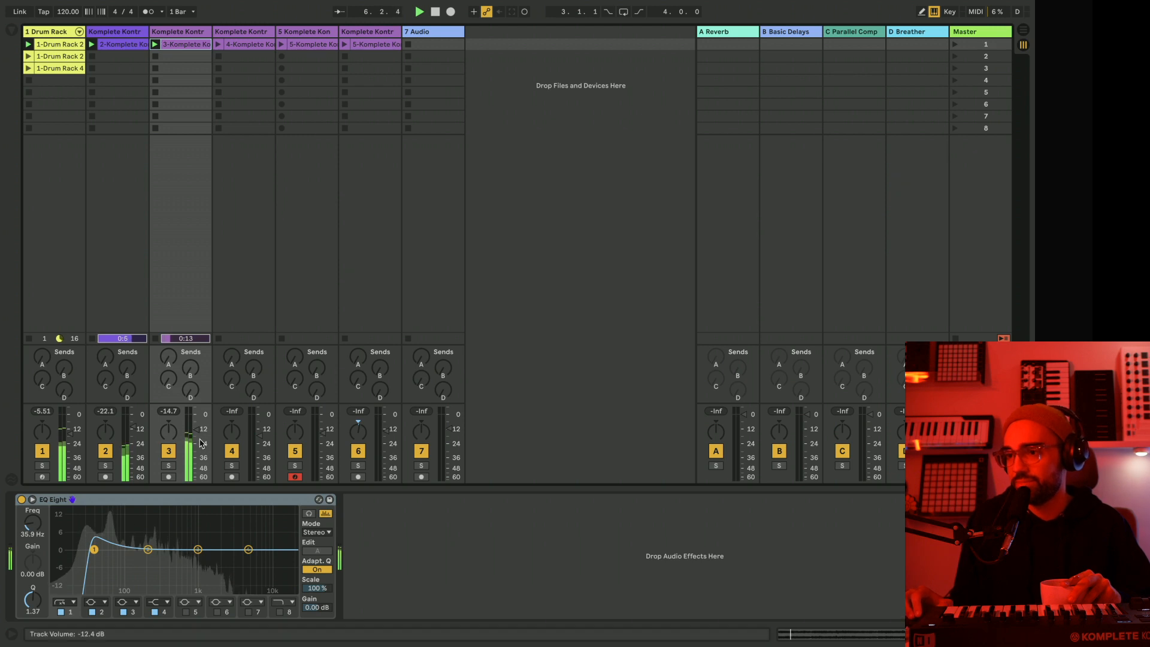
Enable band 8 of track 3's EQ Eight as a high cut at about 10 kHz.
click(280, 612)
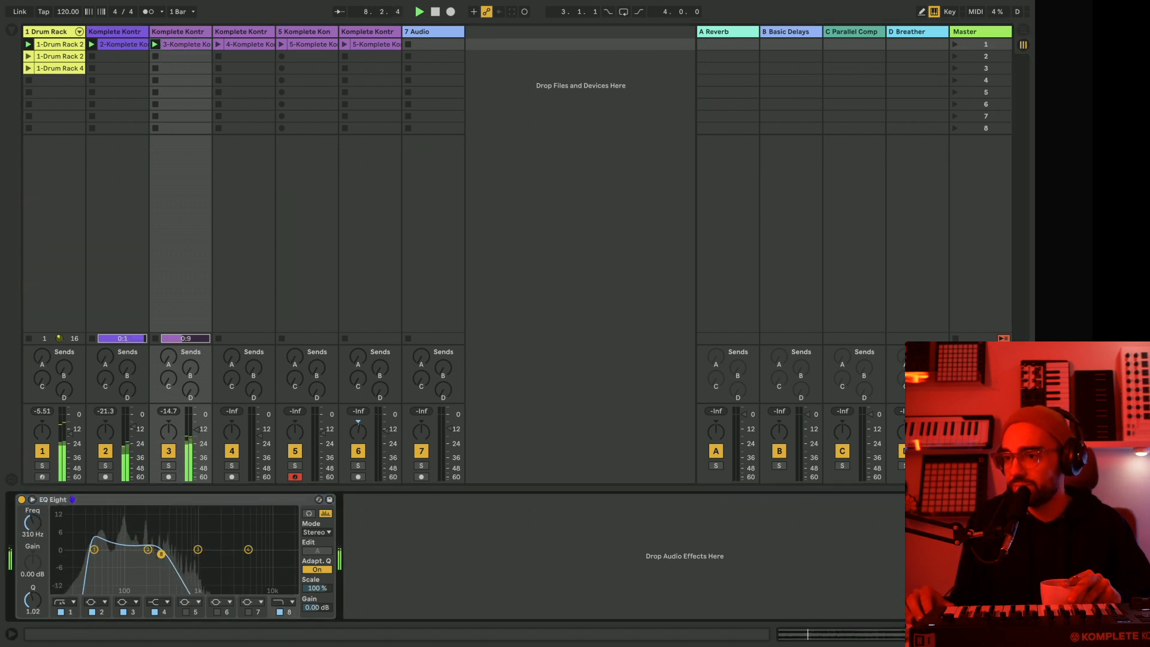
drag(171, 554, 175, 553)
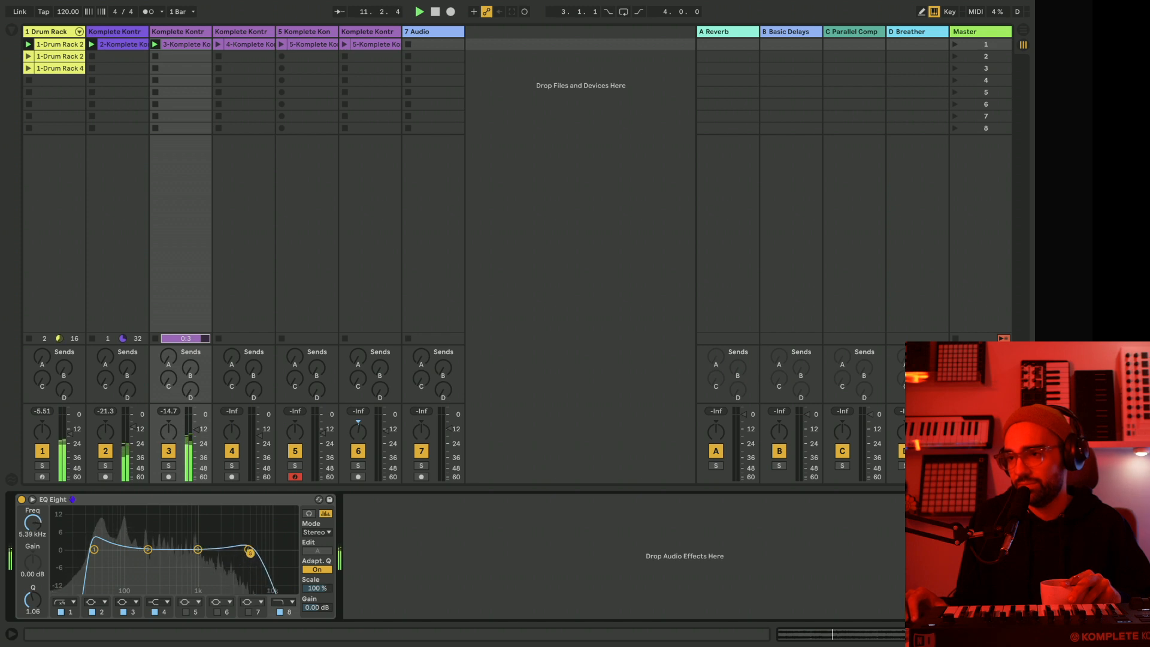
Mute the drums, launch track 4's clip and unmute the drums.
click(42, 449)
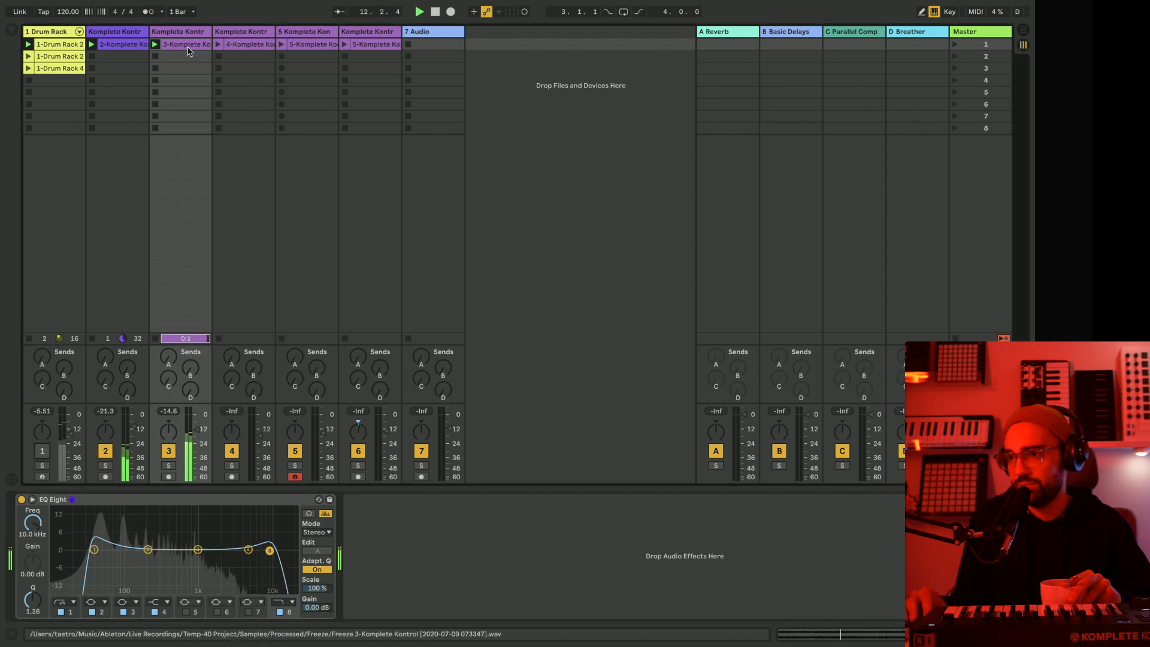
key(Right)
click(43, 450)
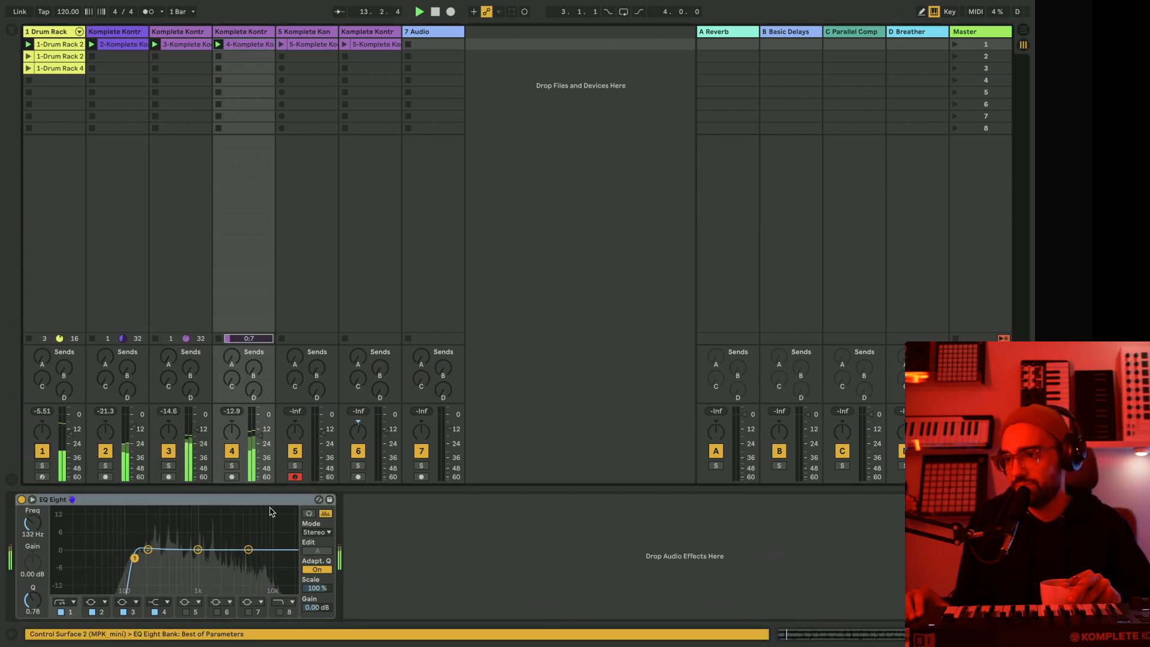
Raise the high cut in track 3's EQ Eight to about 12.6 kHz.
click(187, 34)
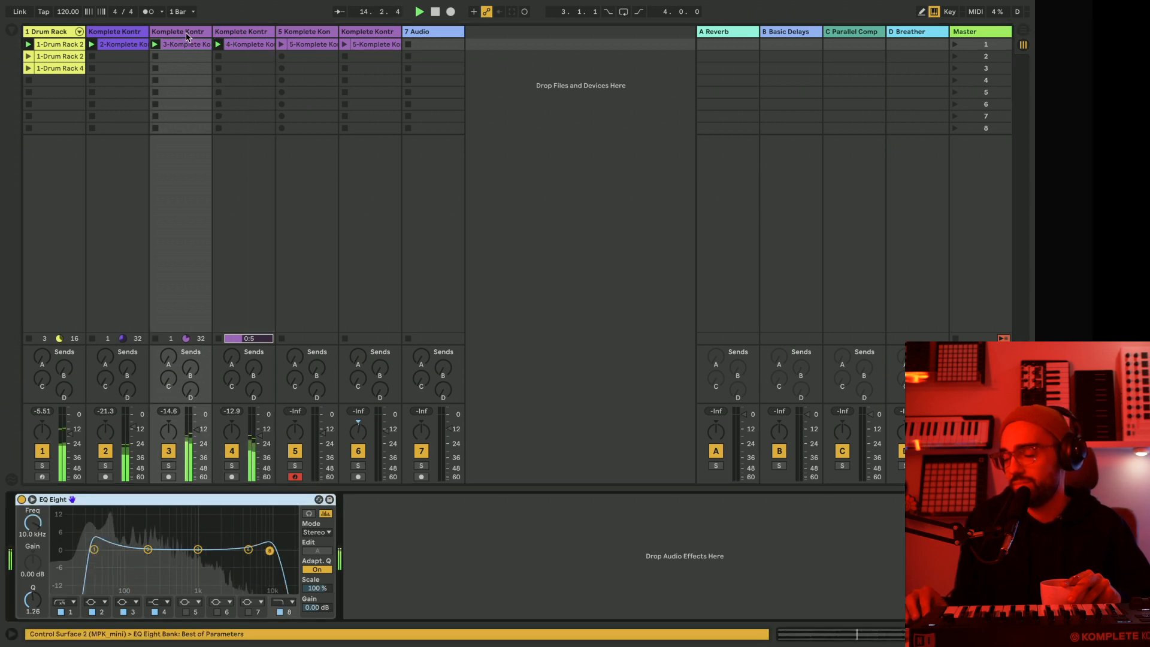
drag(271, 551, 276, 550)
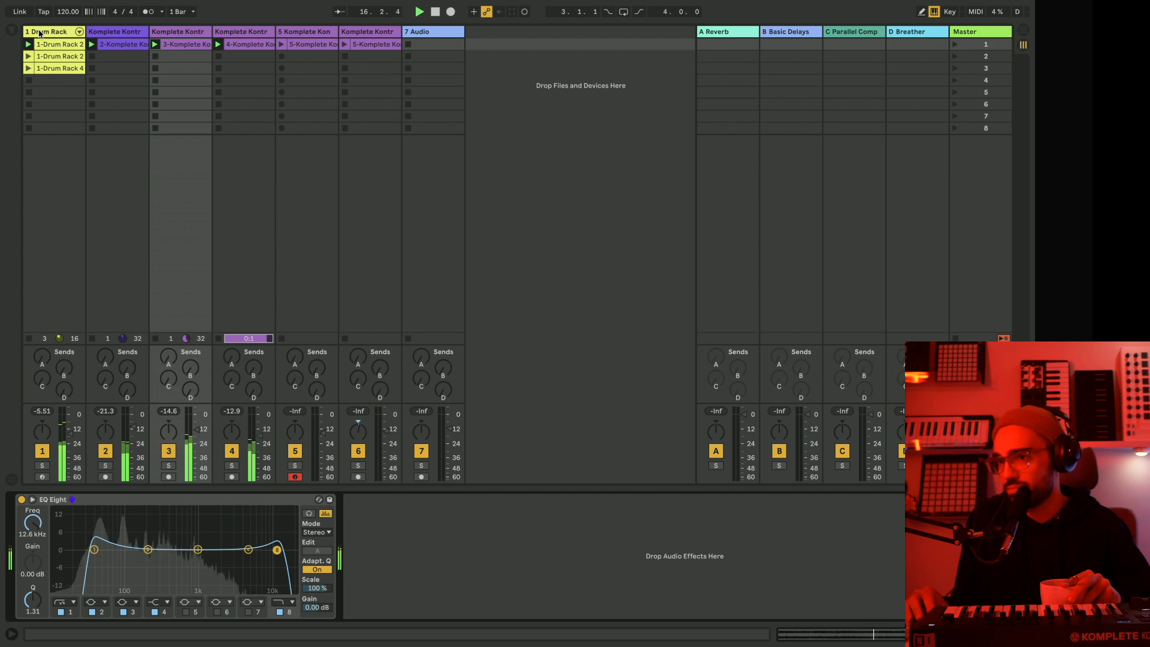
Launch the second Drum Rack clip, mute the drums while launching track 5's clip, and unmute the drums.
click(28, 57)
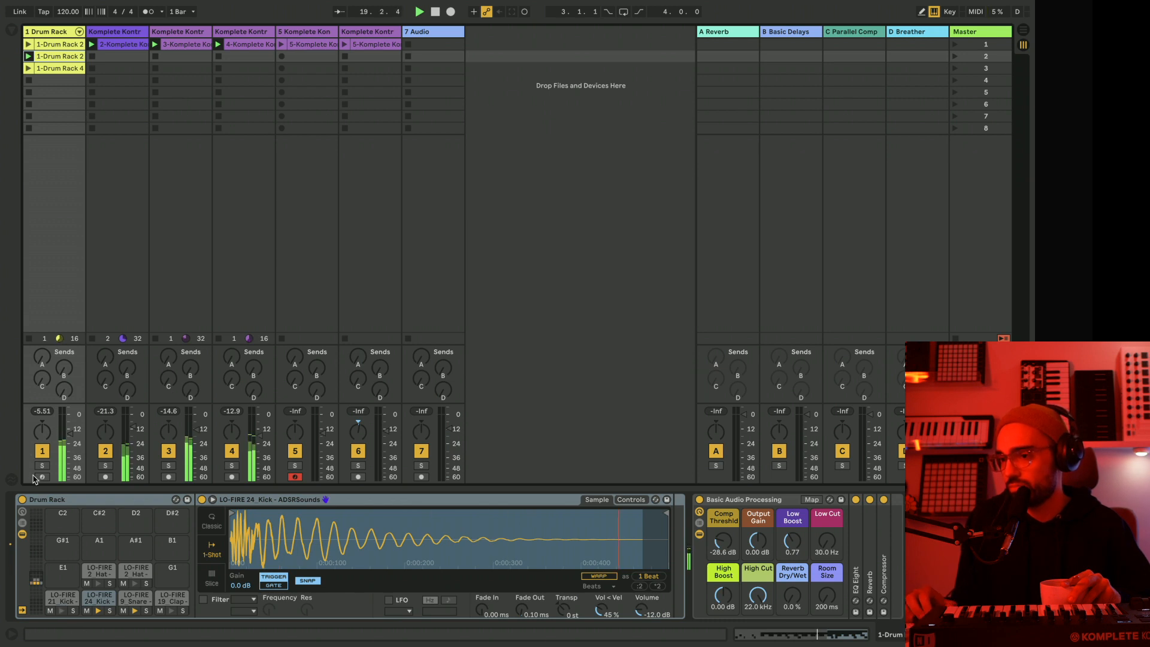
click(41, 454)
click(283, 44)
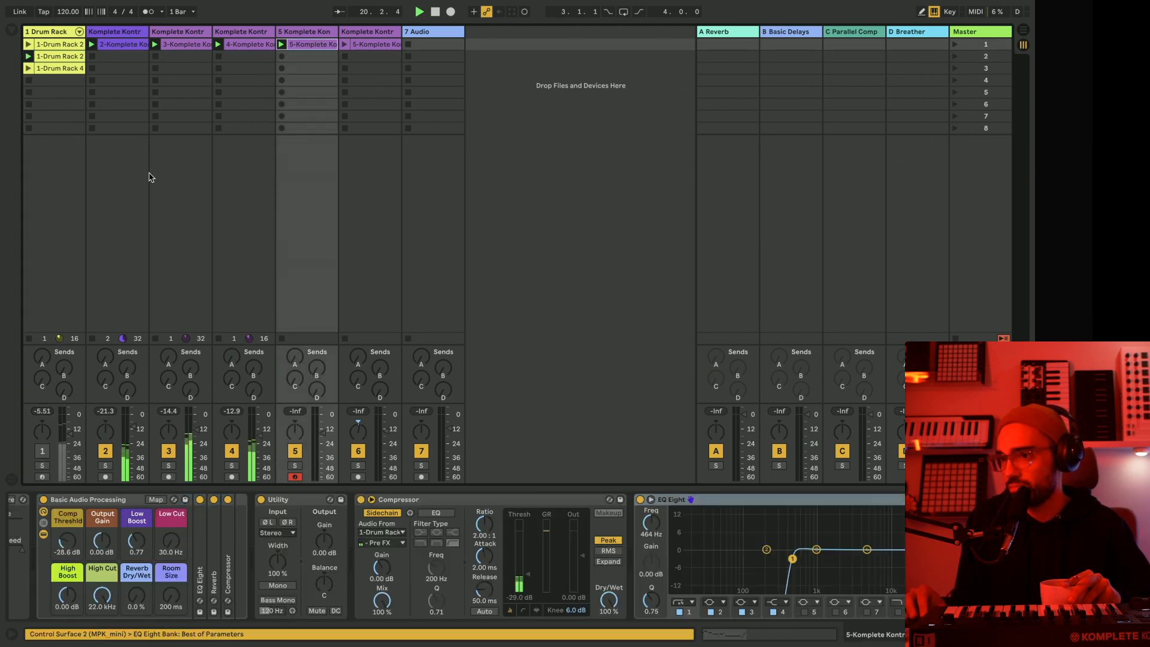
click(42, 451)
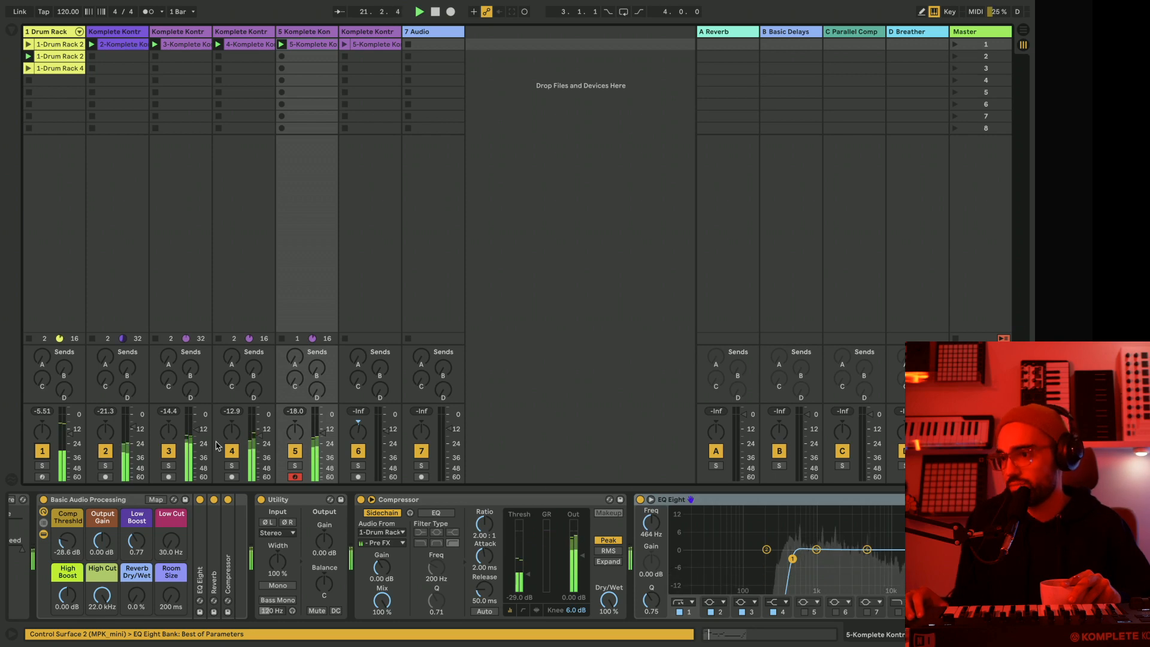
Set track 5's volume to about -16.7 dB, stop its clip and shrink the clip detail area.
drag(323, 433, 323, 436)
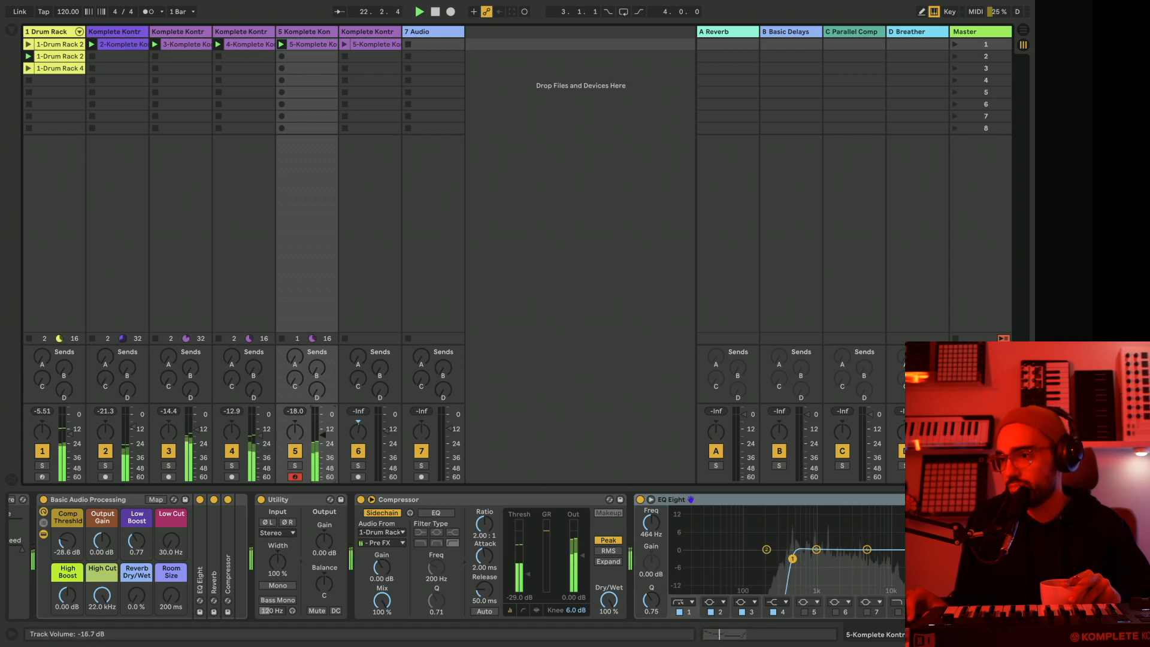
click(294, 339)
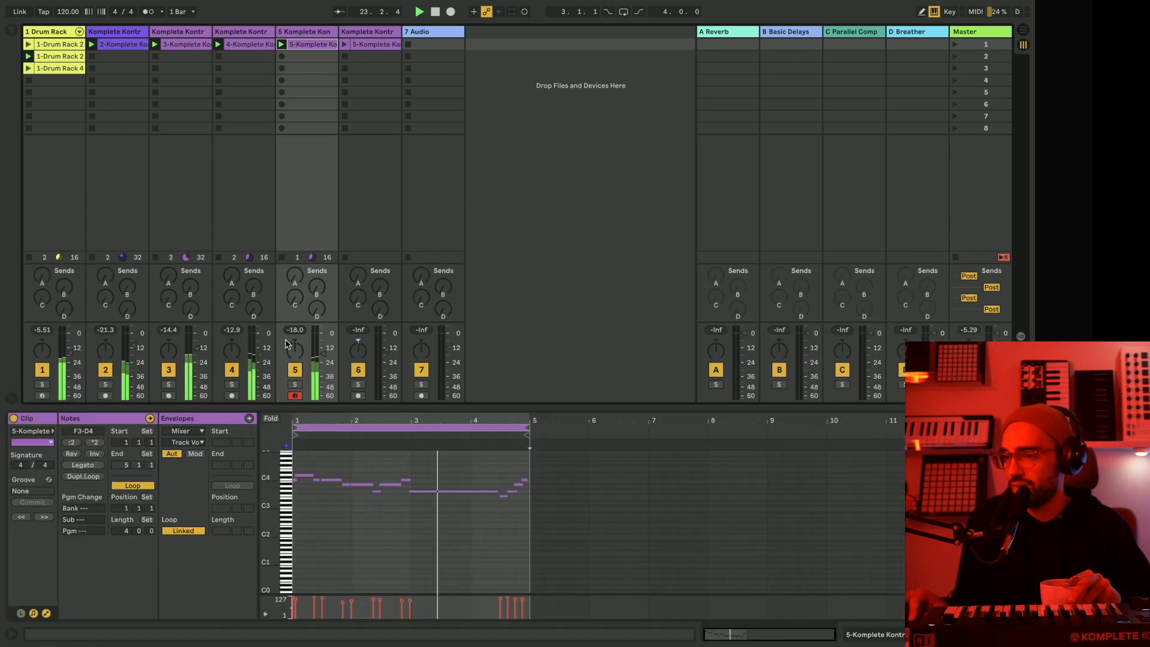
click(281, 257)
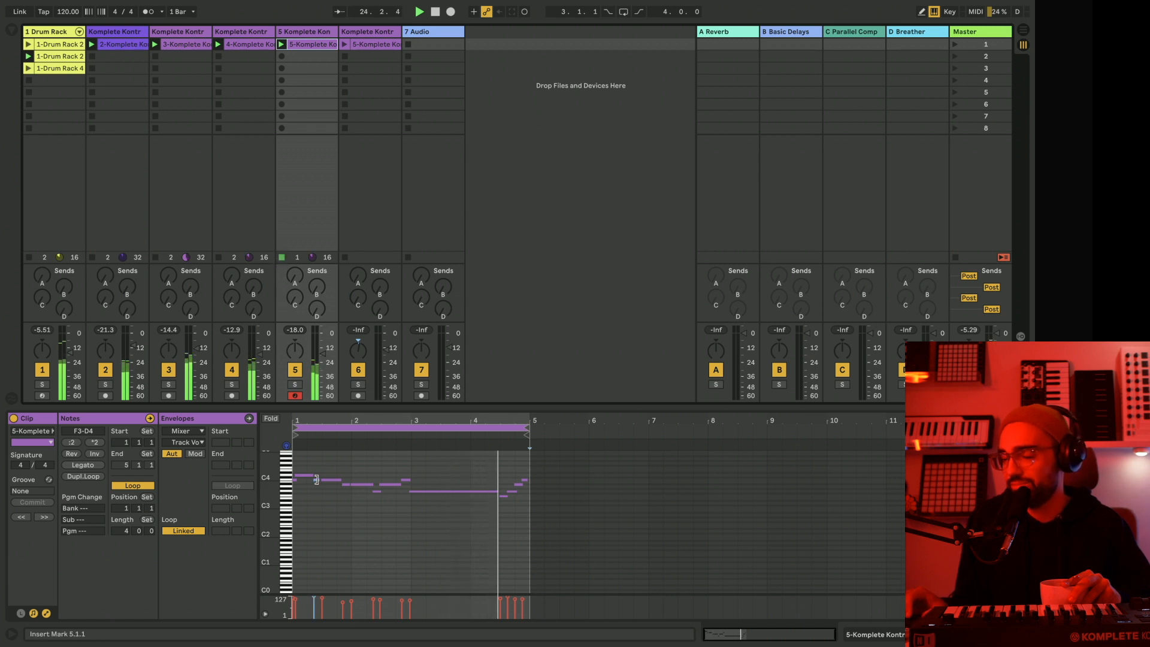
drag(327, 407, 327, 482)
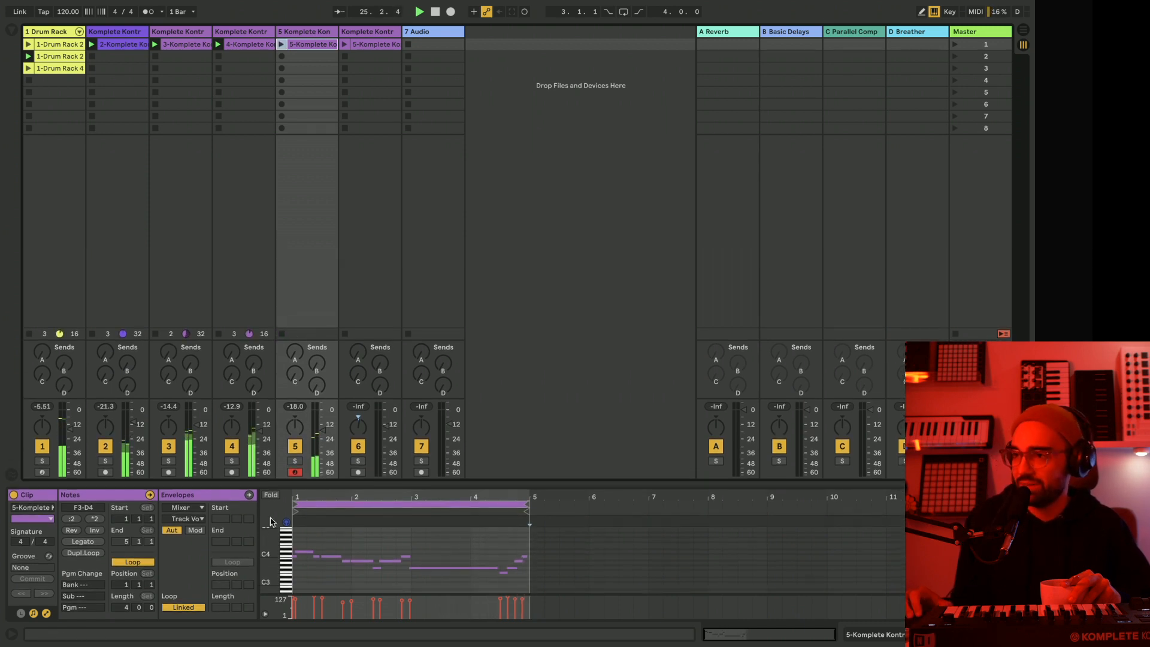
Launch track 6's audio clip and bring in the third Drum Rack clip together with track 5's clip.
click(377, 44)
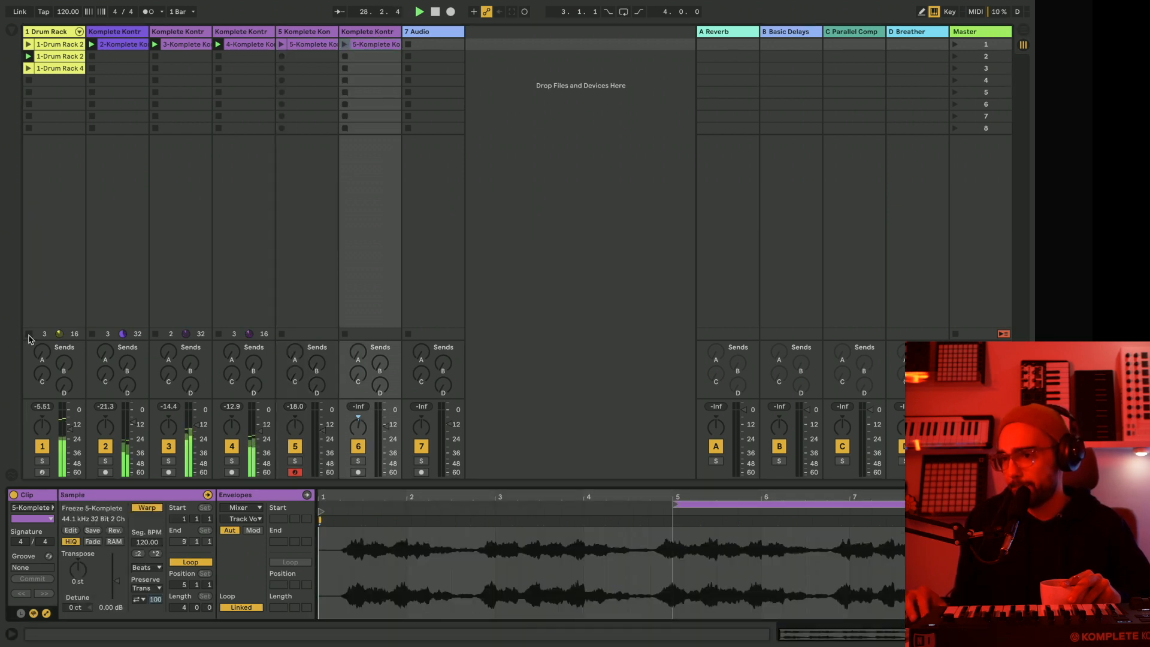
click(345, 45)
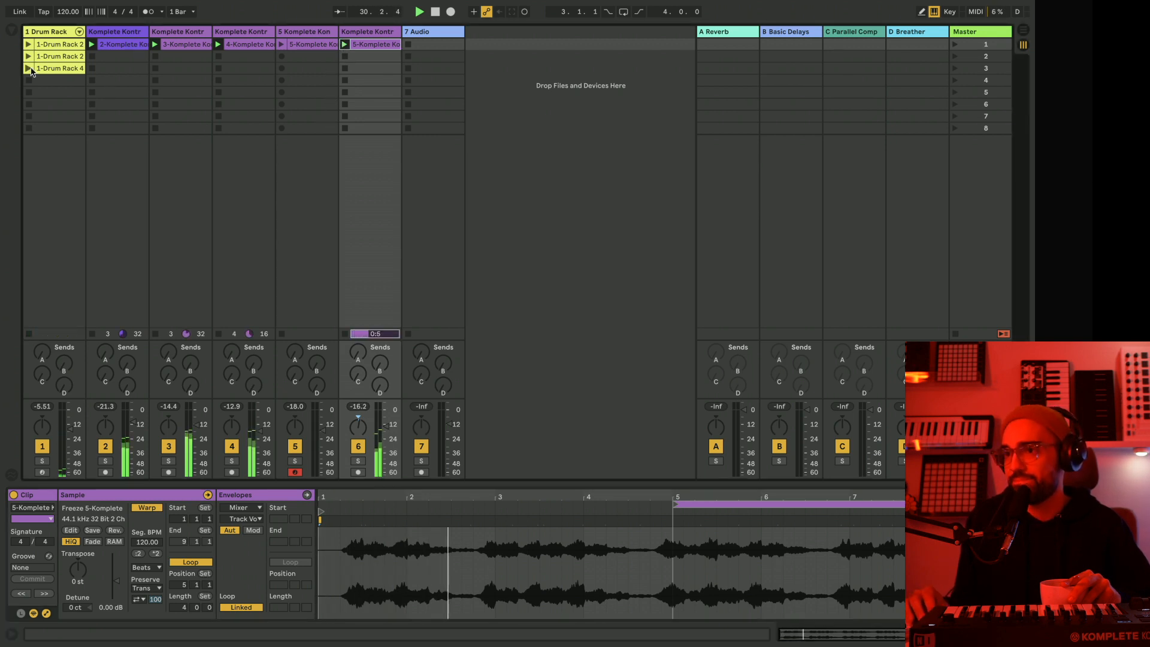
click(323, 45)
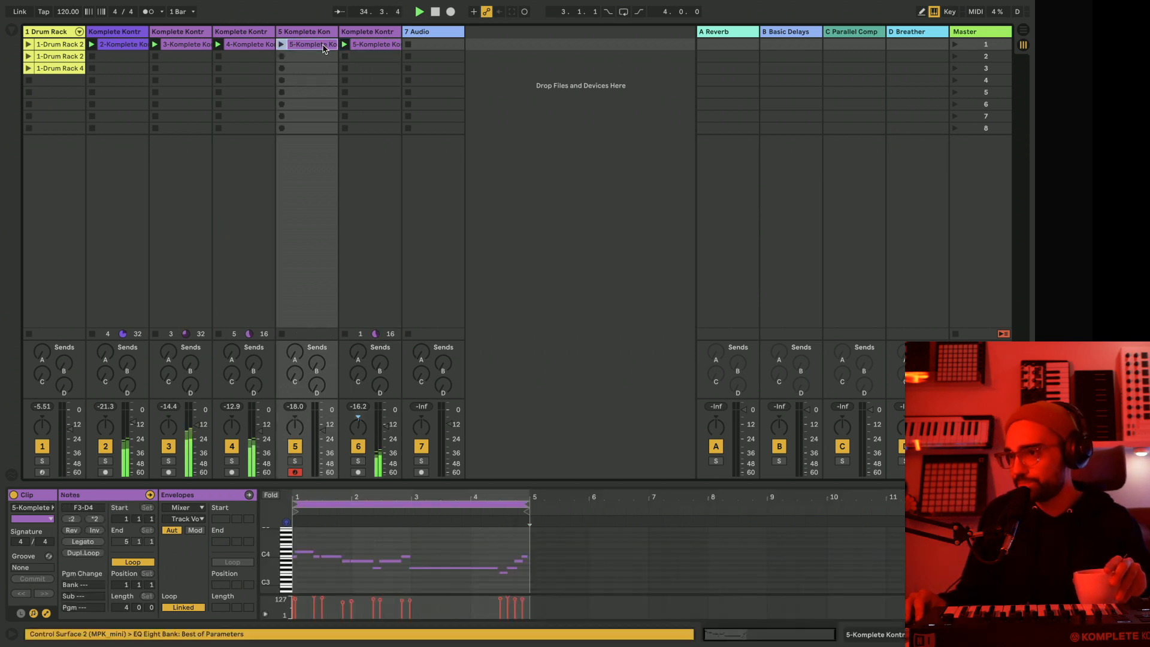
click(28, 69)
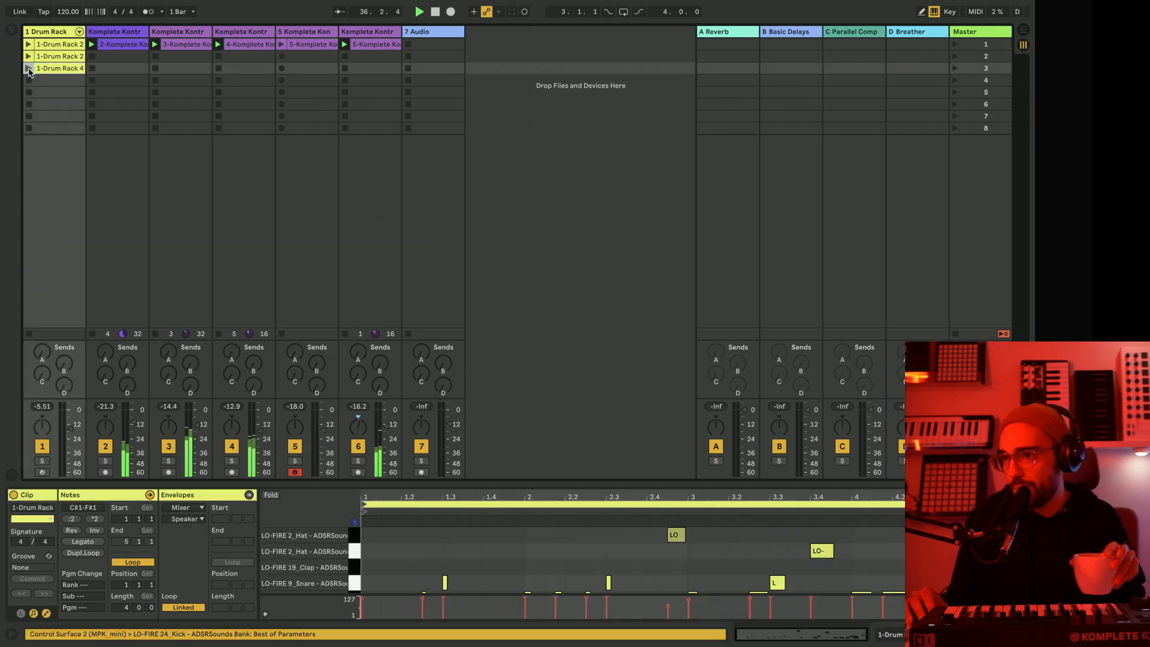
click(279, 45)
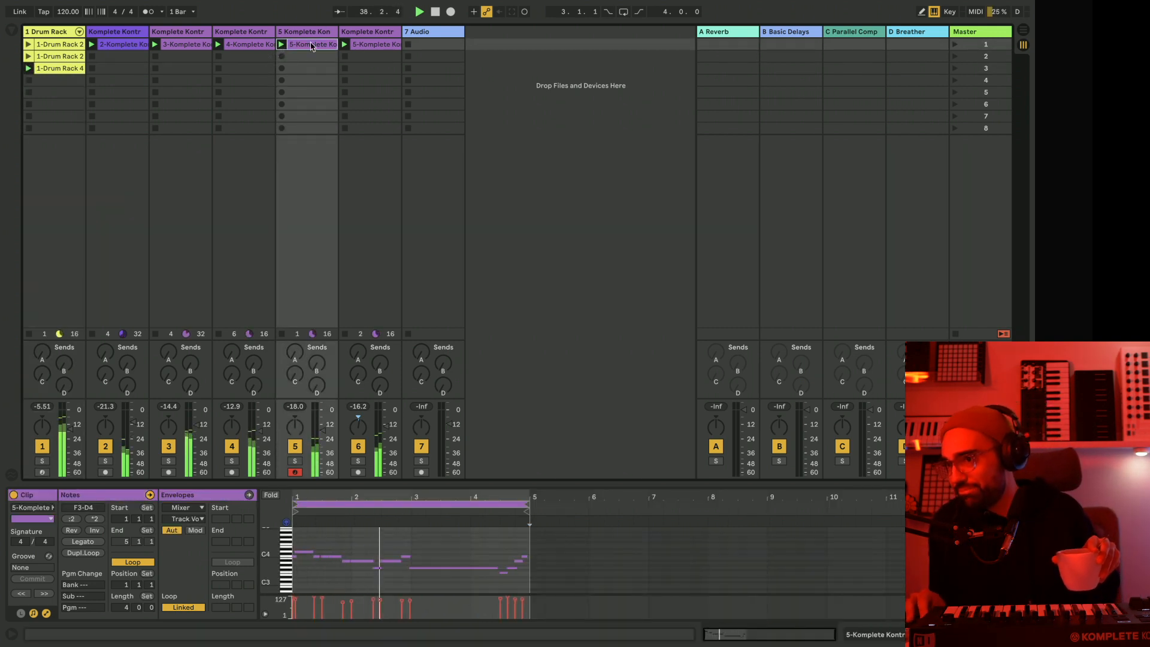
Unfold the Drum Rack chains, pan the fourth LO-FIRE chain to 24R and fold them again.
click(79, 32)
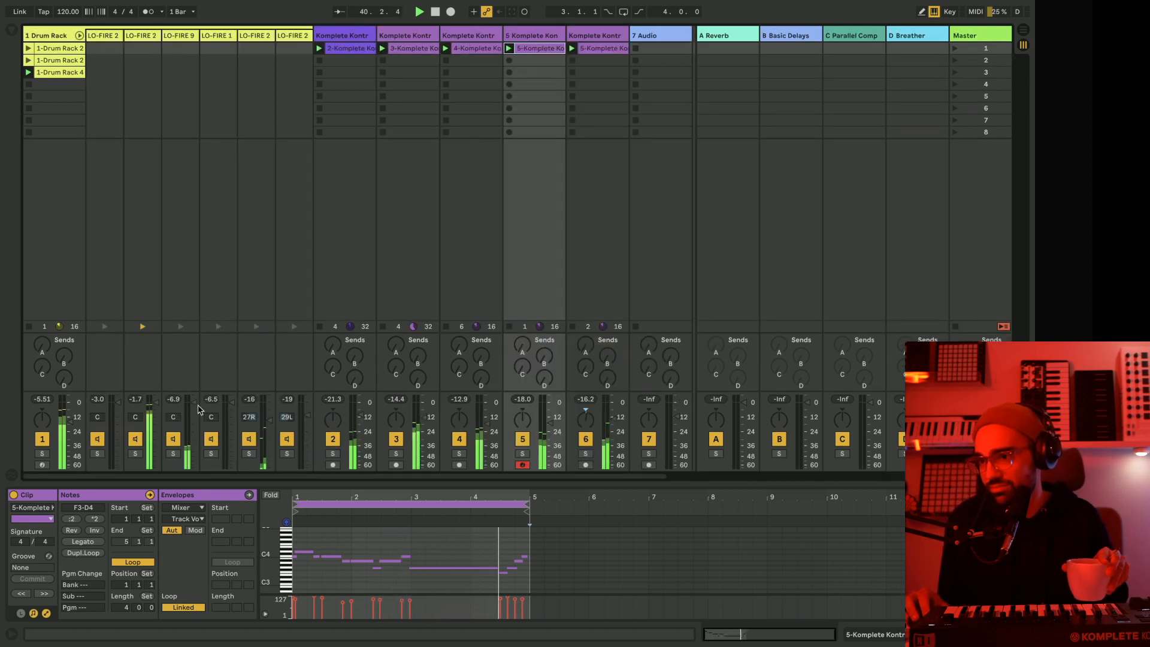
scroll(157, 226, right, 1)
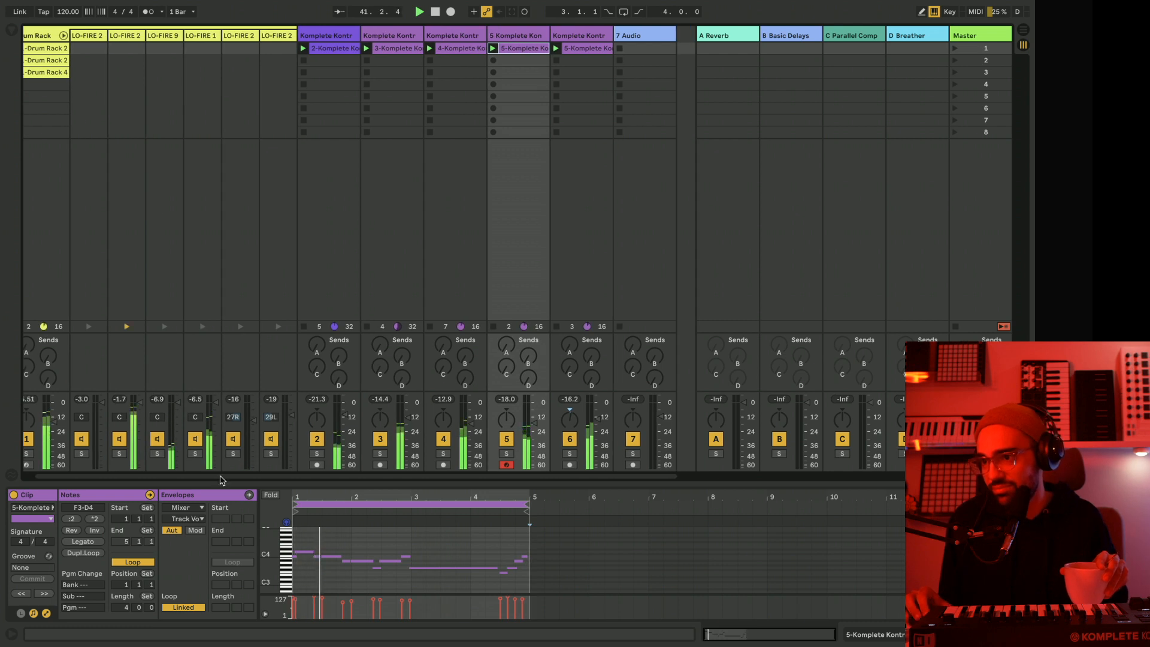
mouse_move(195, 417)
mouse_down()
mouse_move(196, 403)
mouse_move(216, 412)
mouse_up()
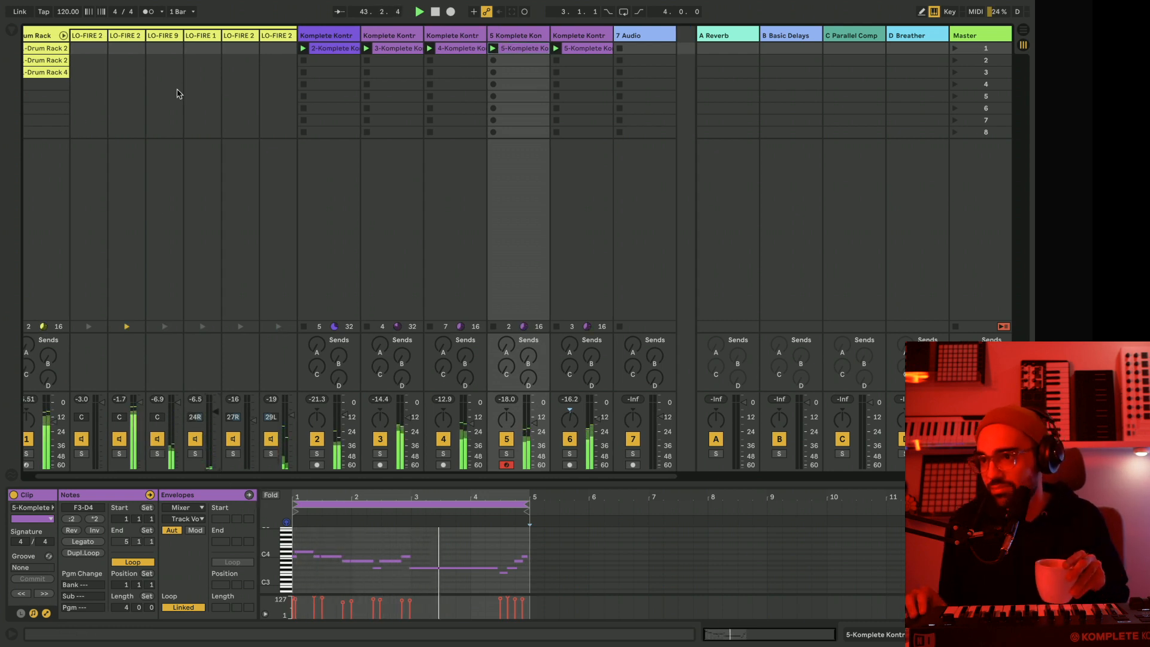
click(64, 36)
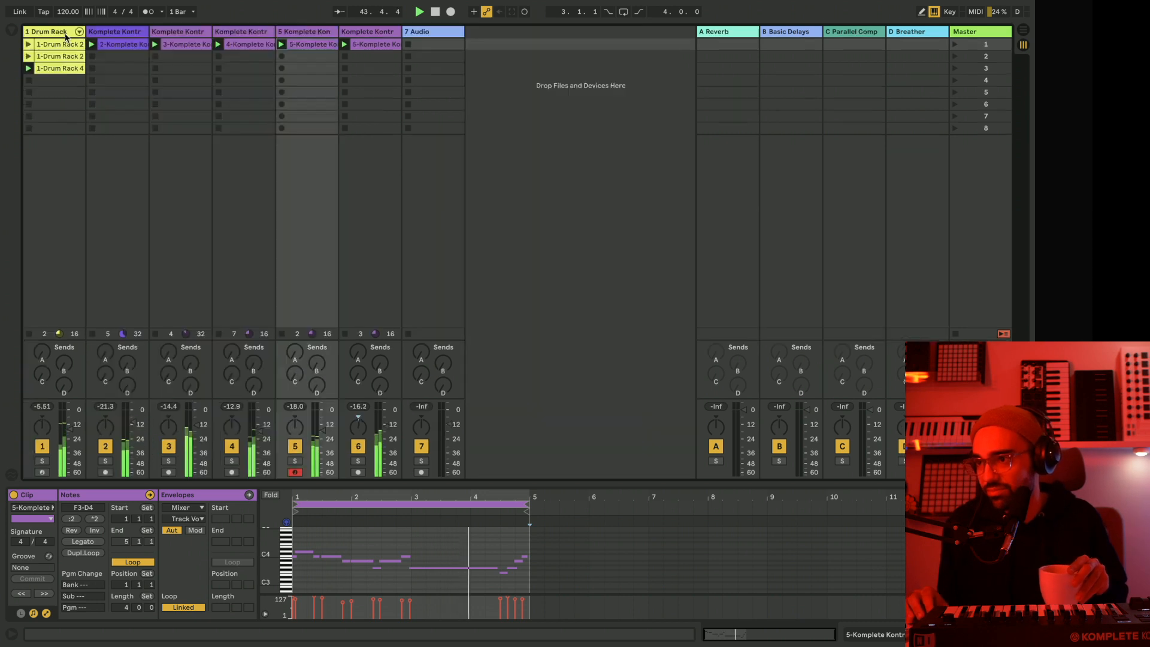
Open the Komplete Kontrol instrument window on track 5 and stop playback.
click(443, 33)
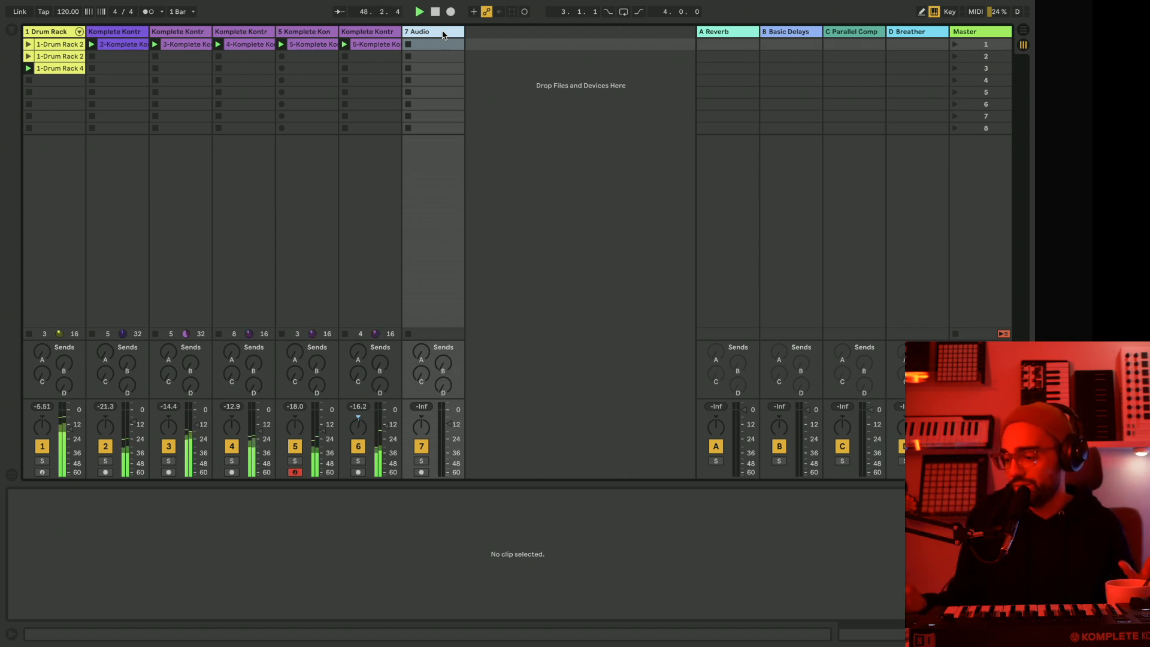
click(194, 33)
click(194, 33)
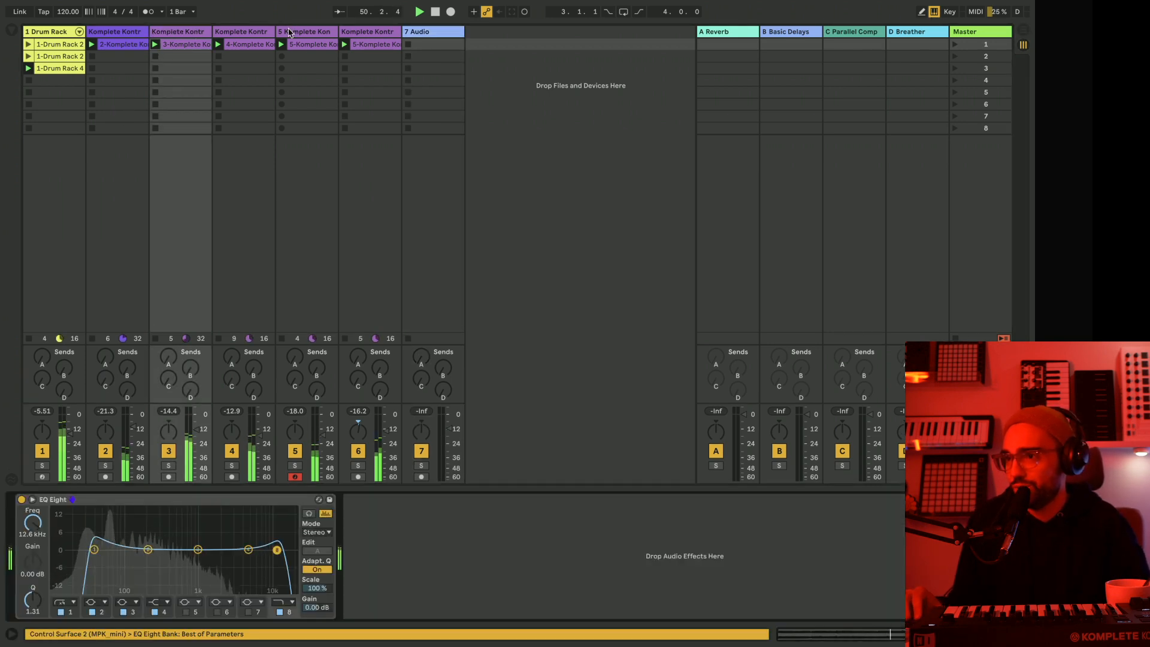
click(307, 32)
scroll(410, 527, left, 3)
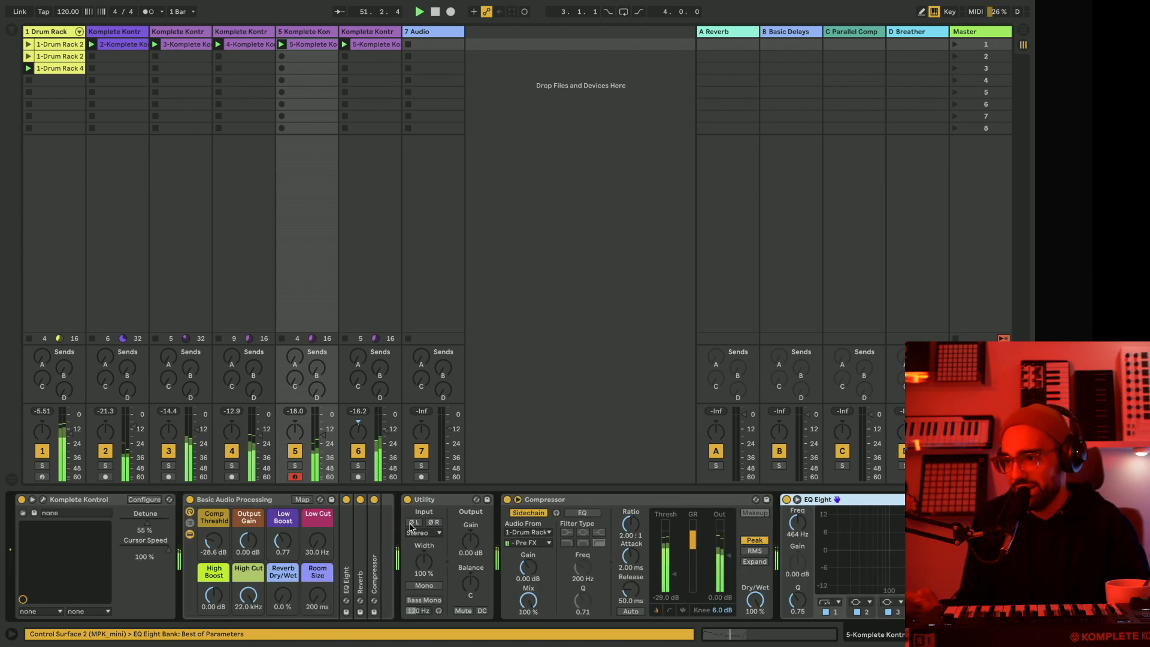
click(46, 502)
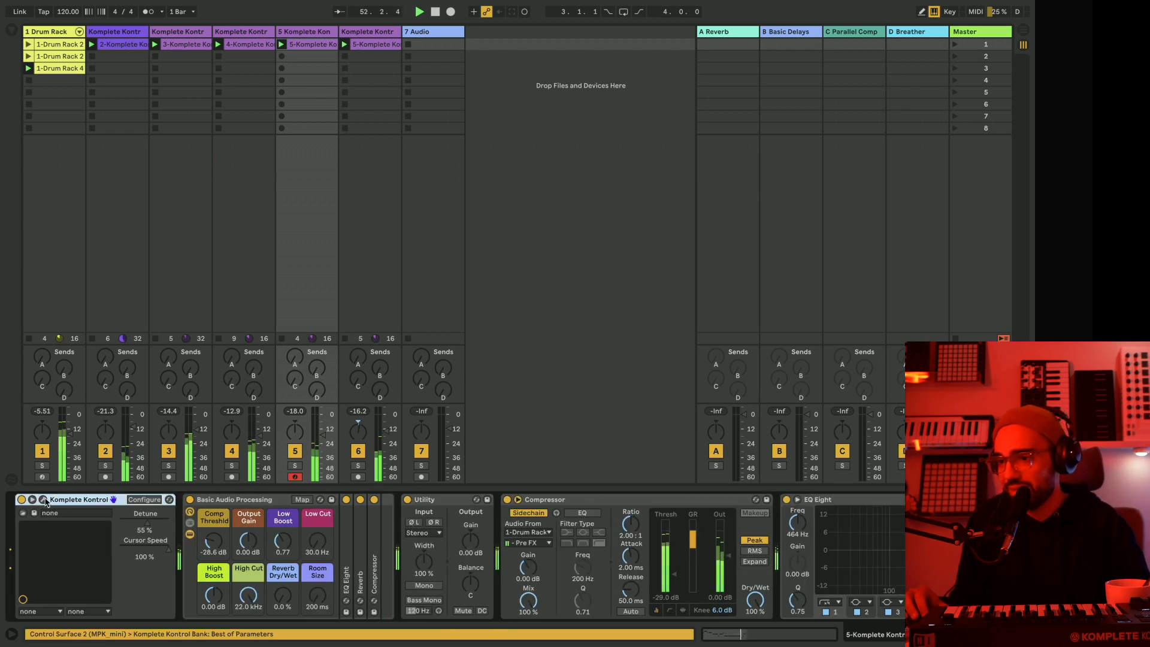
click(44, 501)
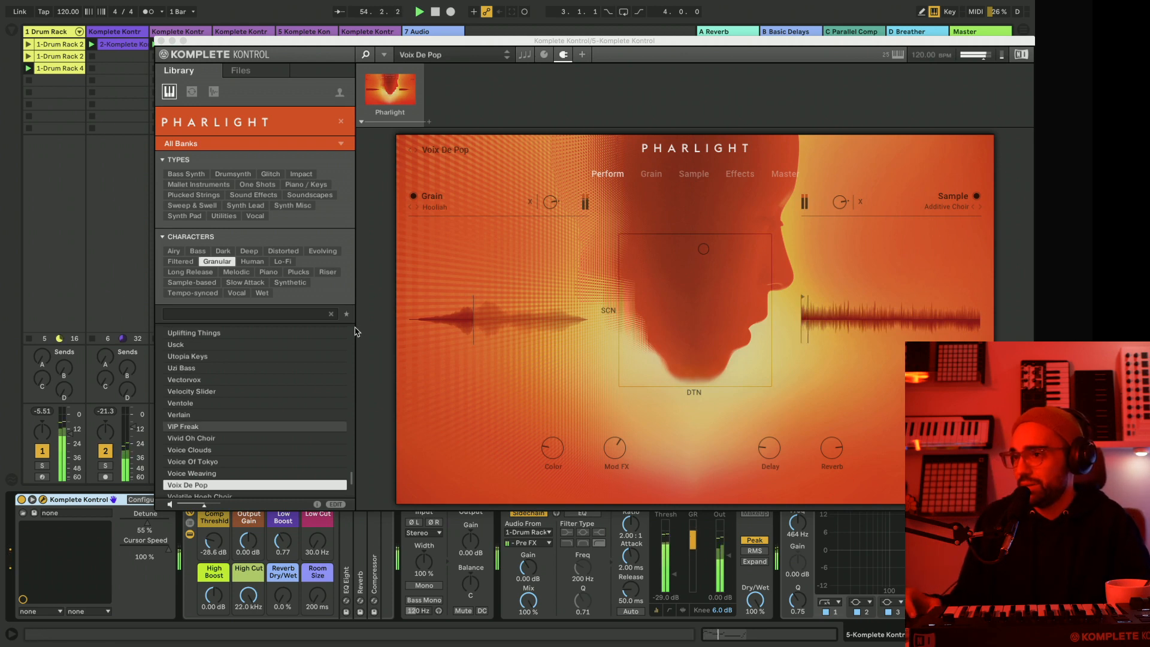
key(space)
Duplicate track 5 with its devices and delete the clip from the new track 6.
drag(219, 43, 137, 96)
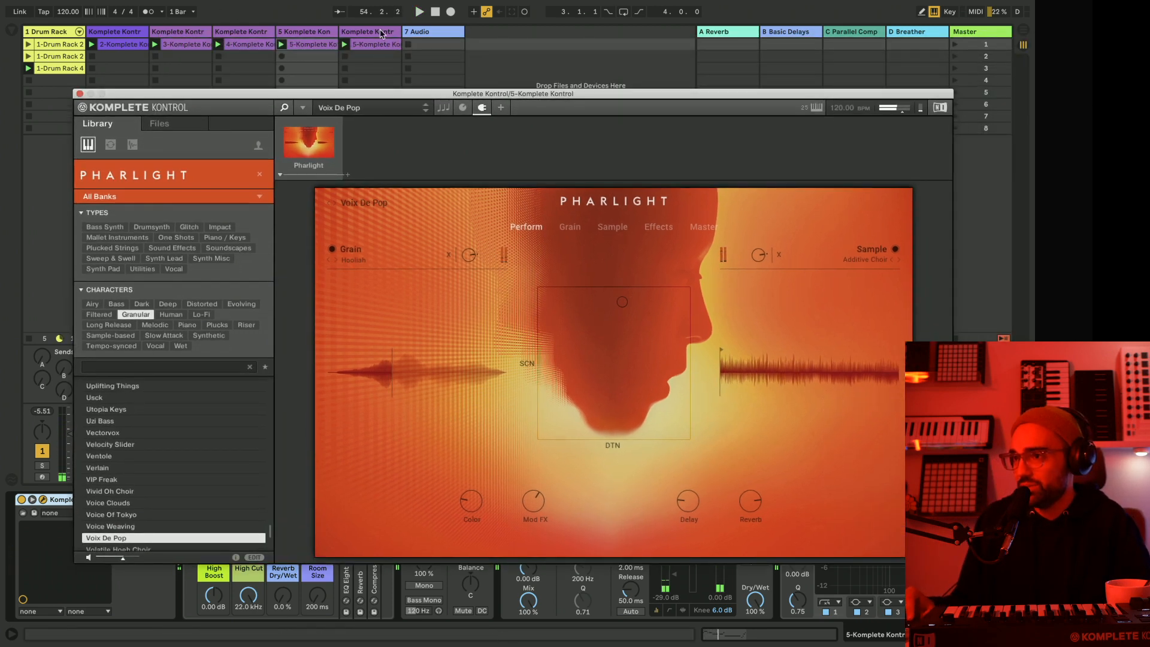
click(372, 32)
click(329, 33)
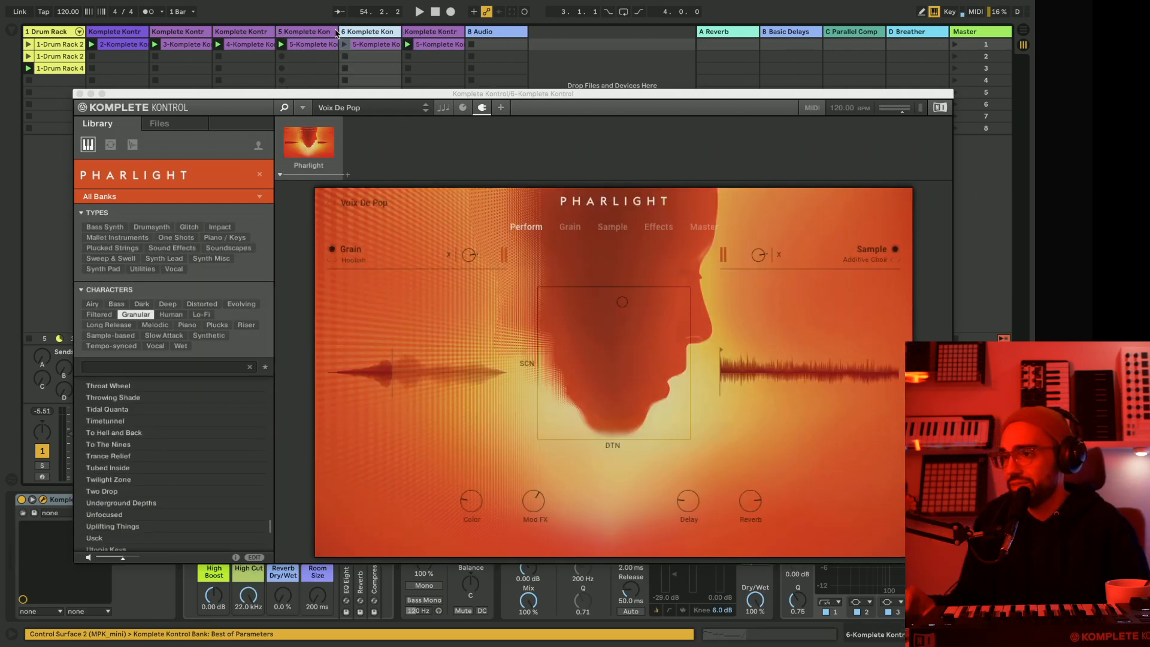
key(Delete)
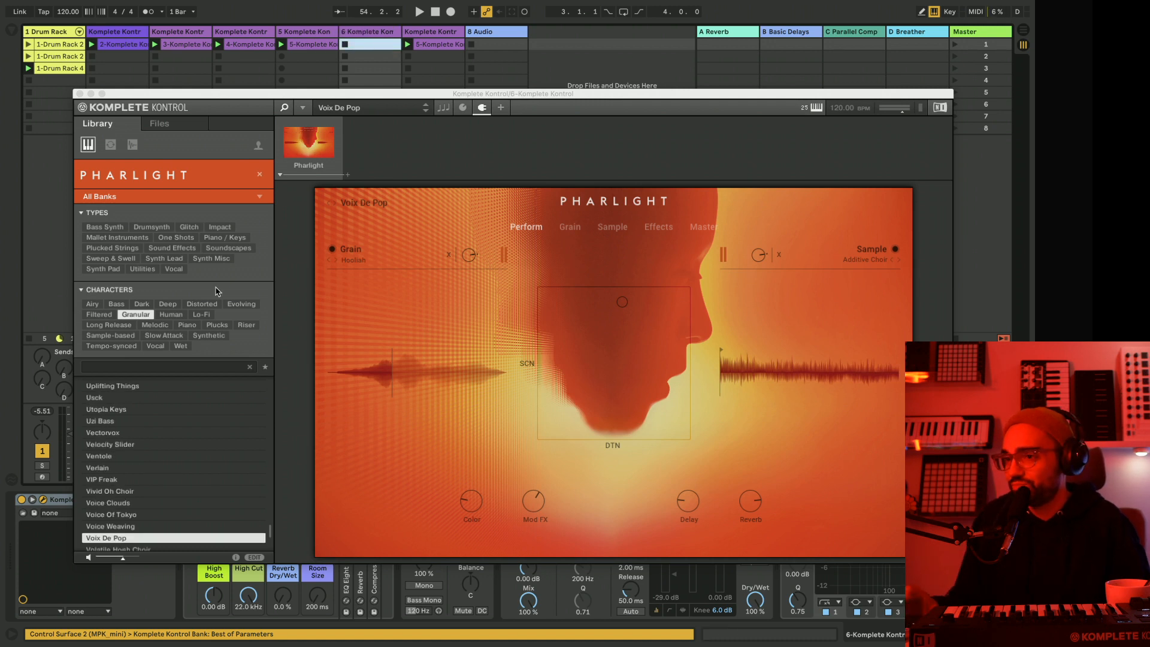
Load the Vowel Scanning Choir preset in track 6's Pharlight and arm the track for recording.
scroll(138, 488, down, 4)
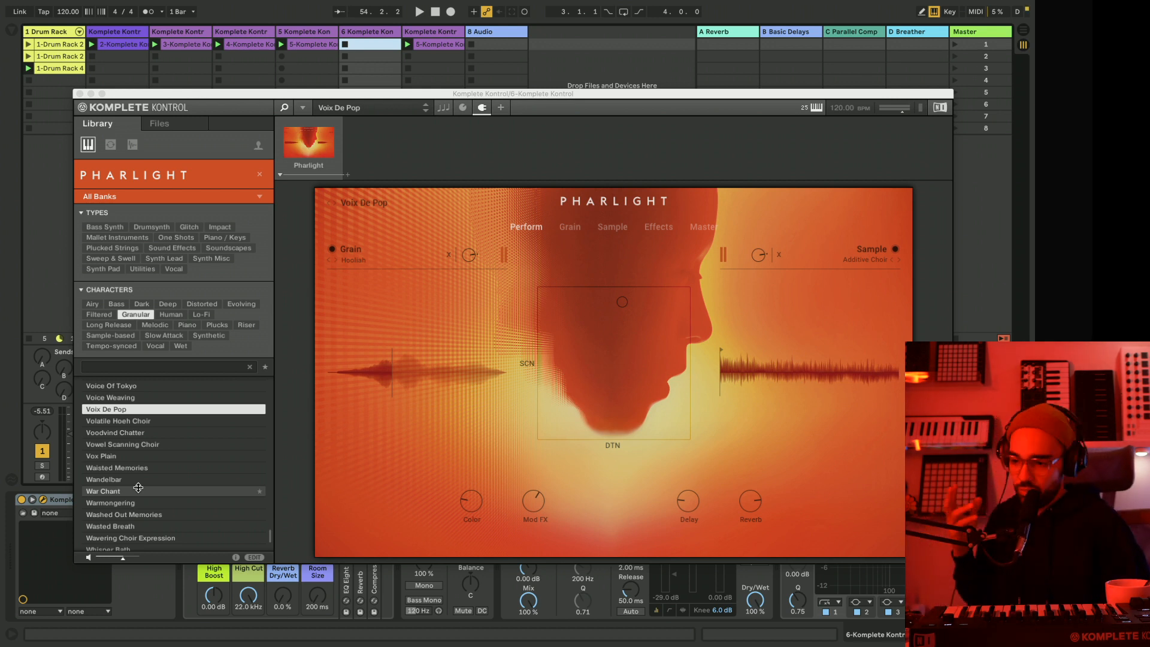
click(124, 446)
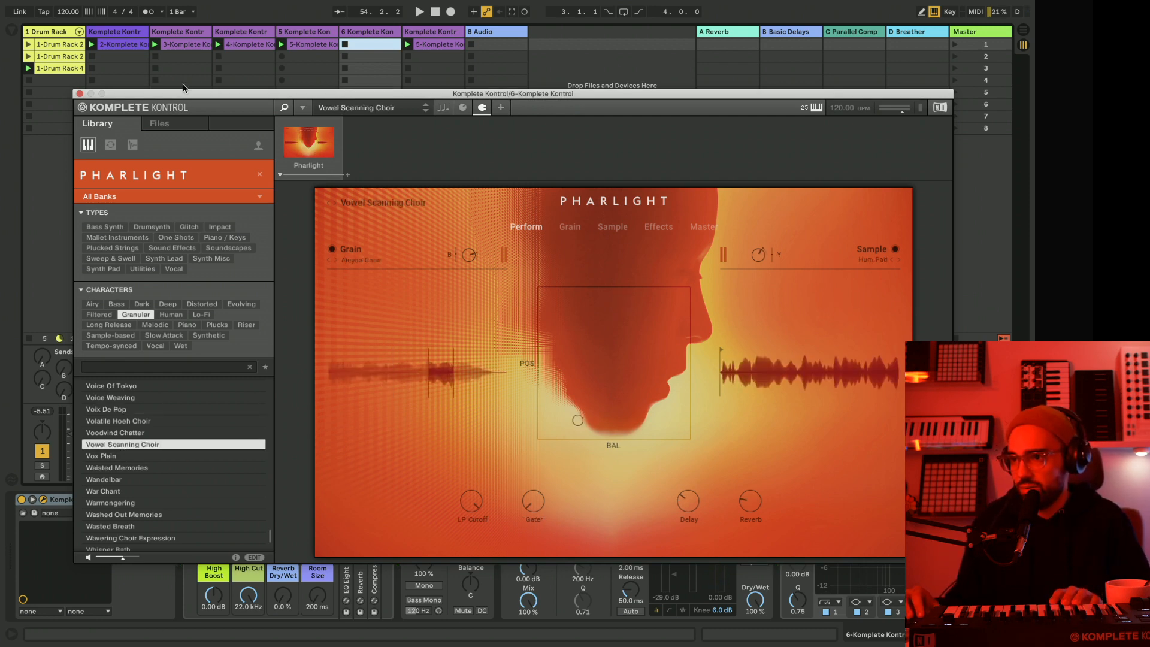
mouse_move(184, 98)
mouse_down()
mouse_move(777, 134)
mouse_move(168, 102)
mouse_up()
click(358, 478)
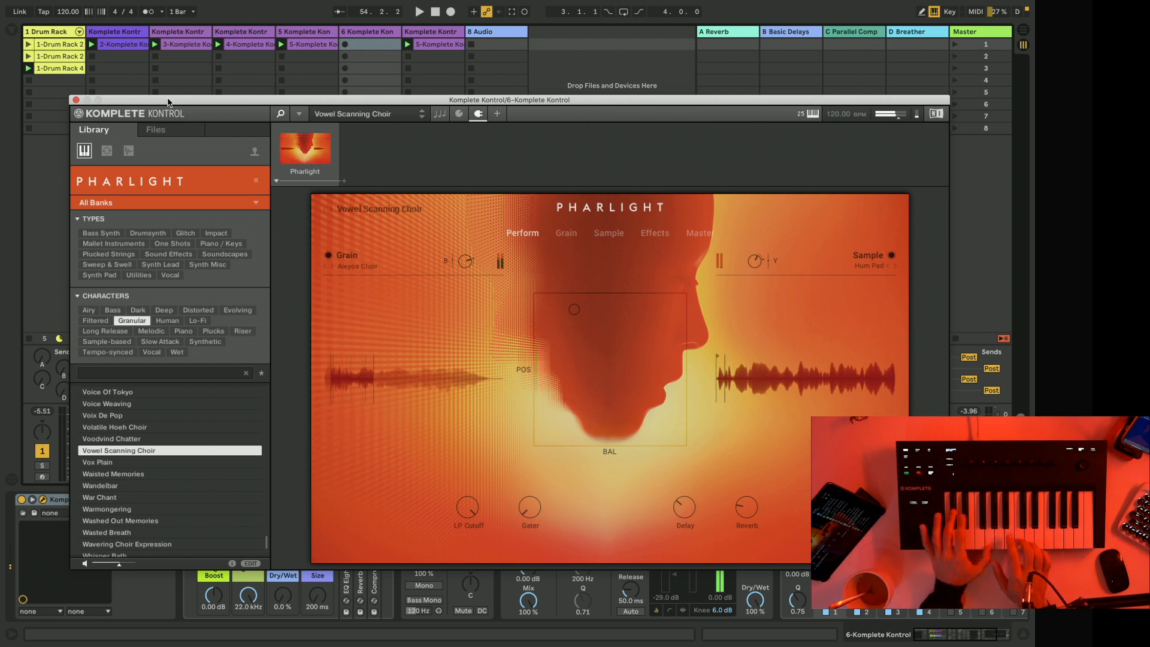
Switch track 6's Pharlight to the Vox Plain preset and reposition the Komplete Kontrol window.
key(Down)
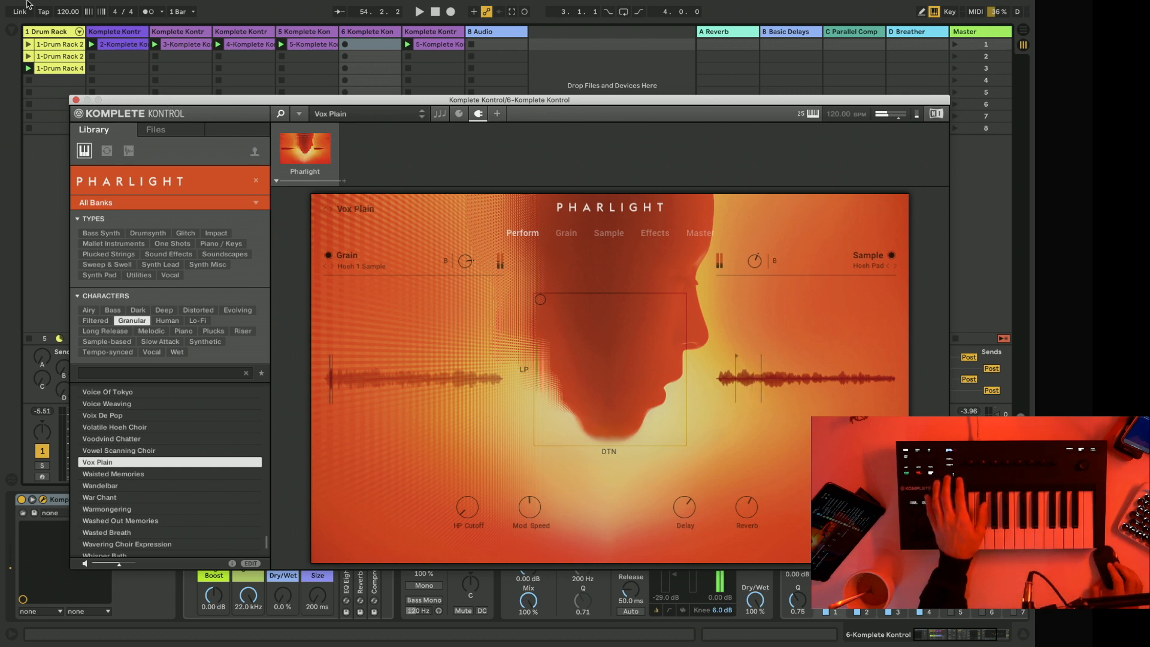
drag(168, 102, 300, 162)
drag(360, 224, 96, 164)
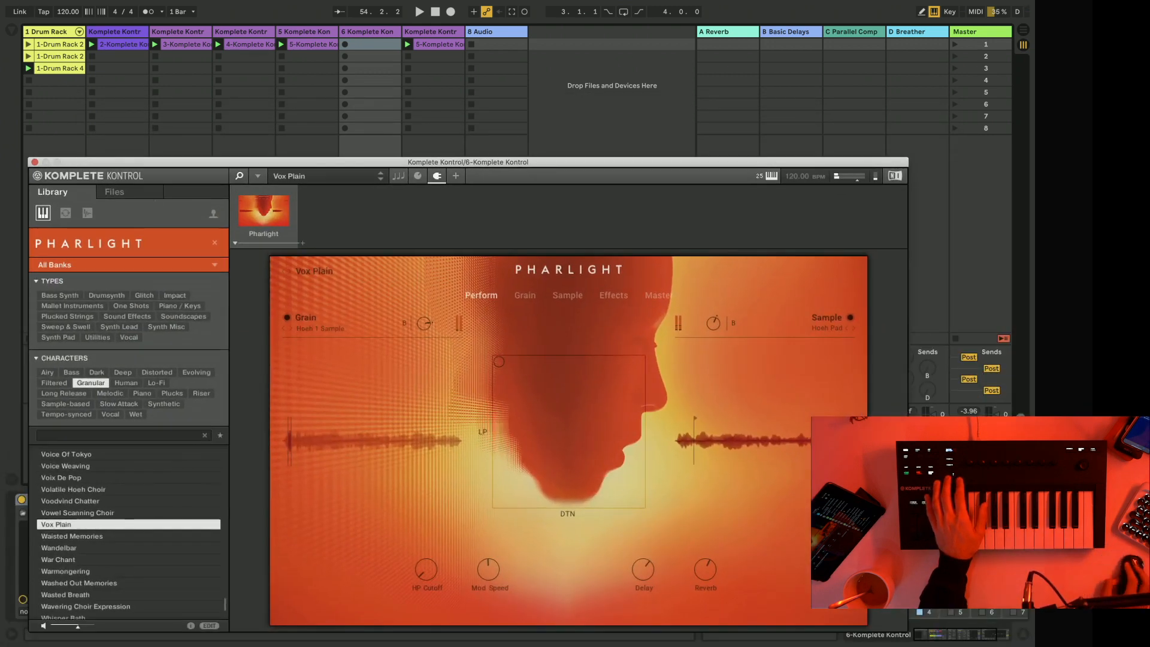
drag(628, 164, 380, 92)
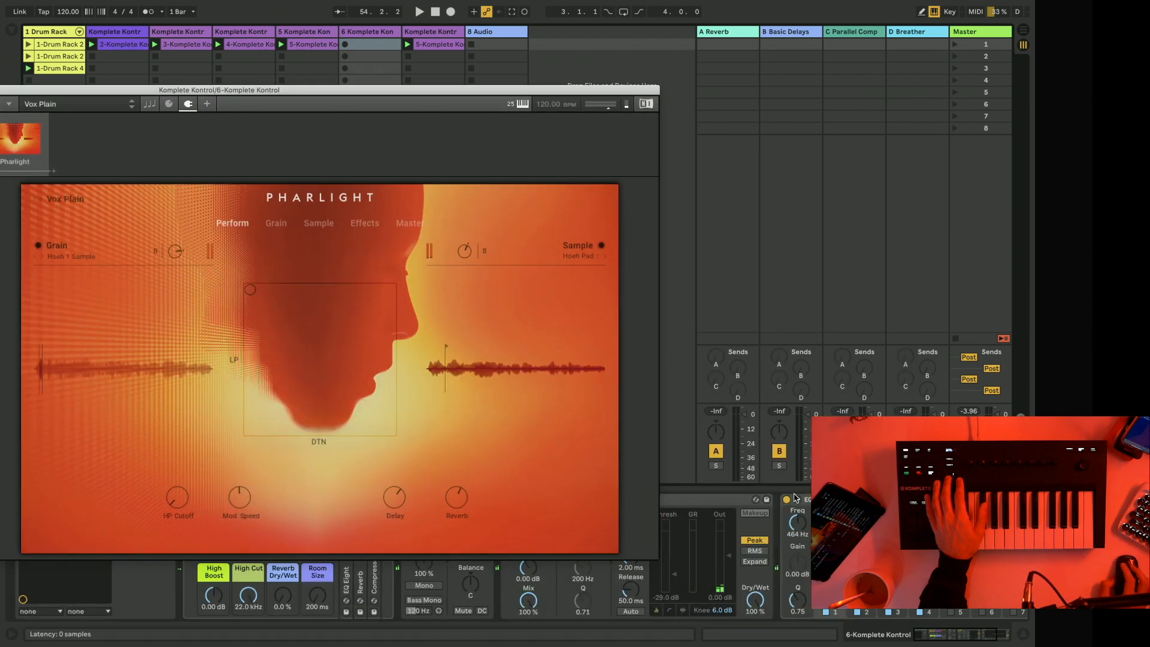
drag(516, 58, 641, 45)
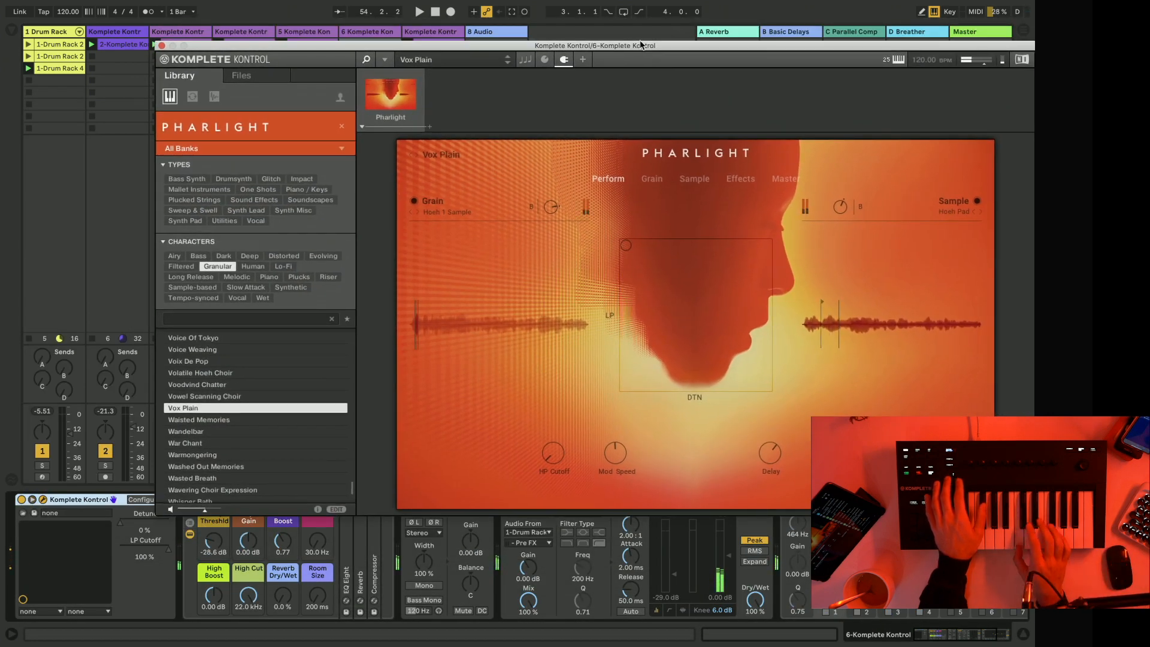
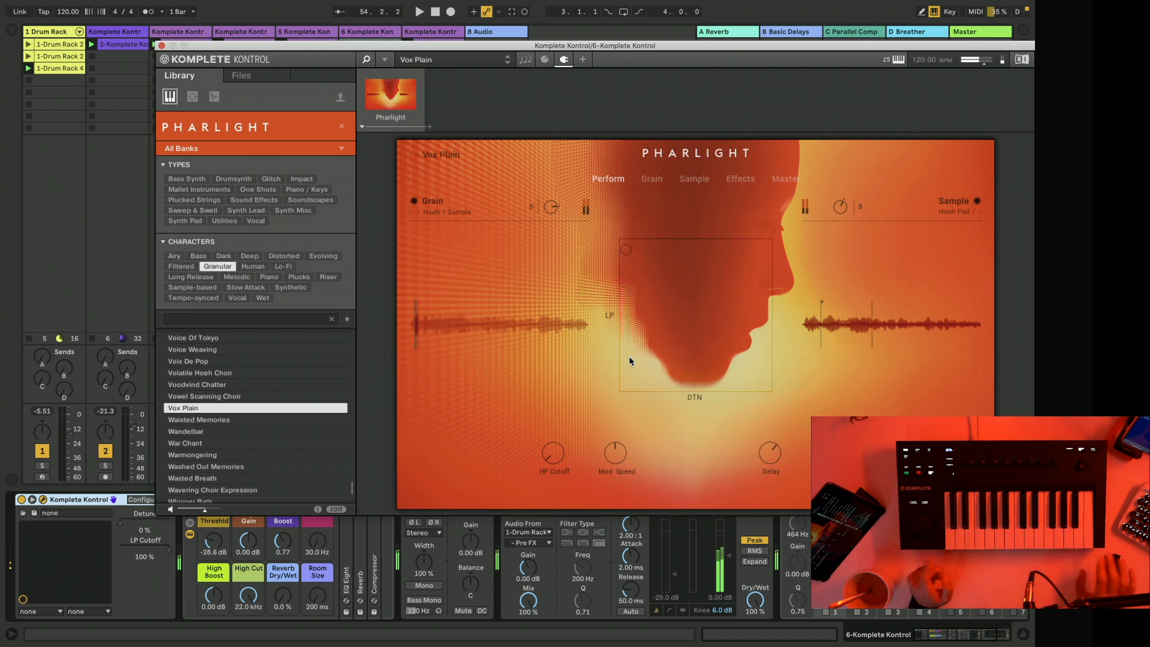
Audition the granular presets from Waisted Memories onward in track 6's Pharlight, load Whisper Bath and close the instrument window.
click(204, 420)
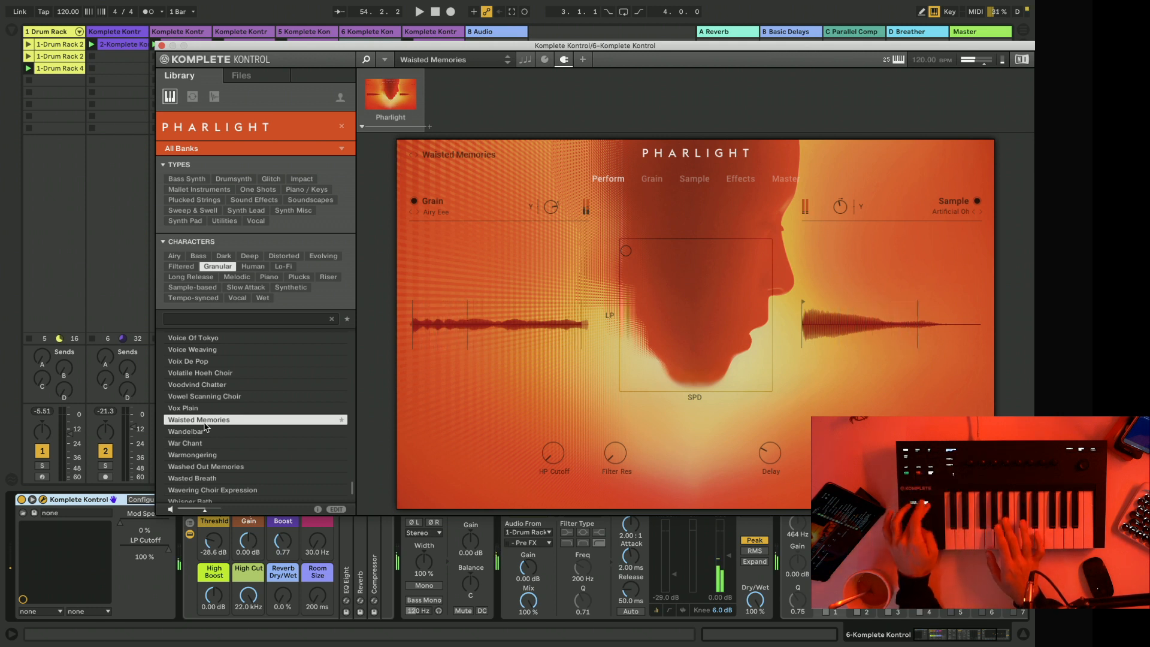
key(Down)
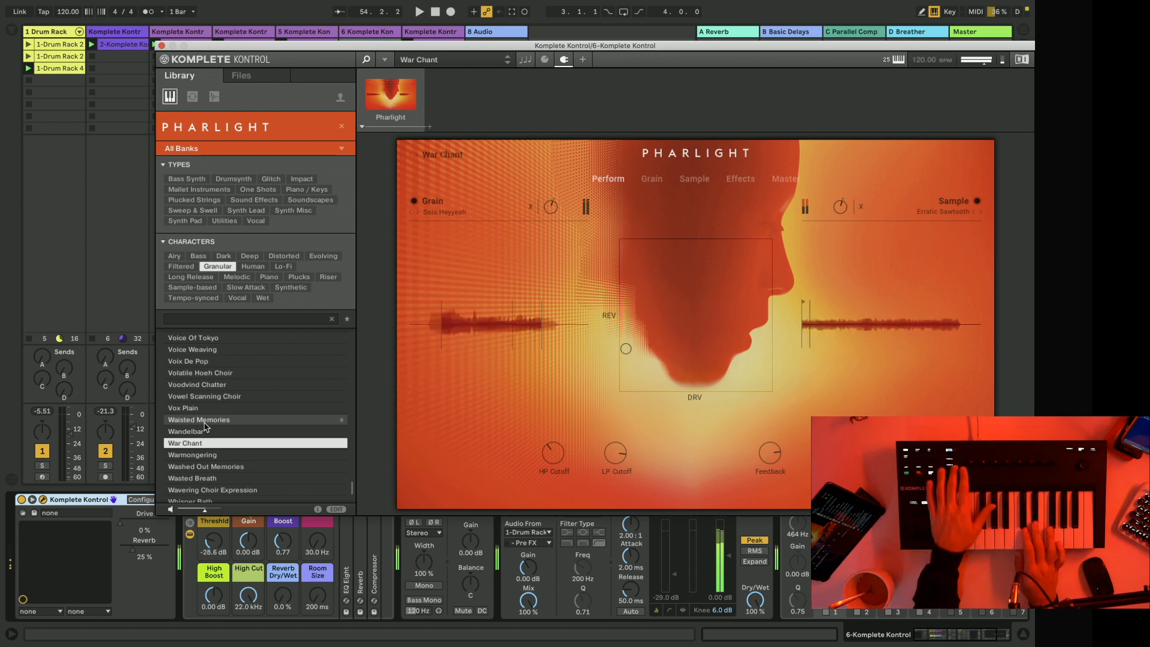
key(Down)
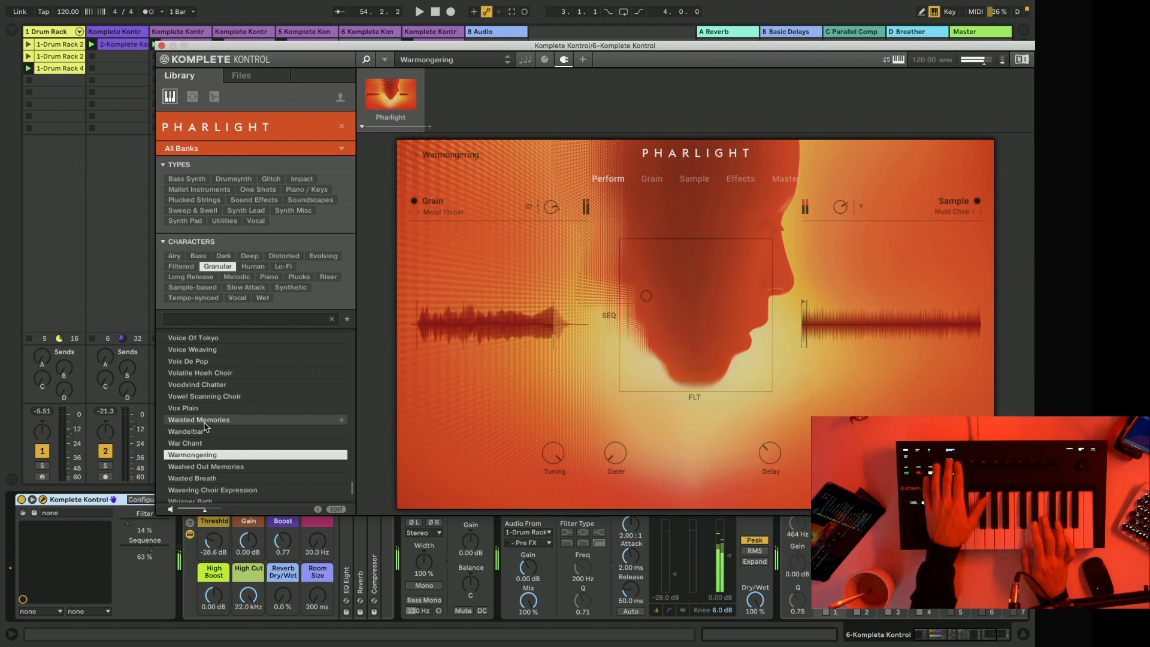
key(Up)
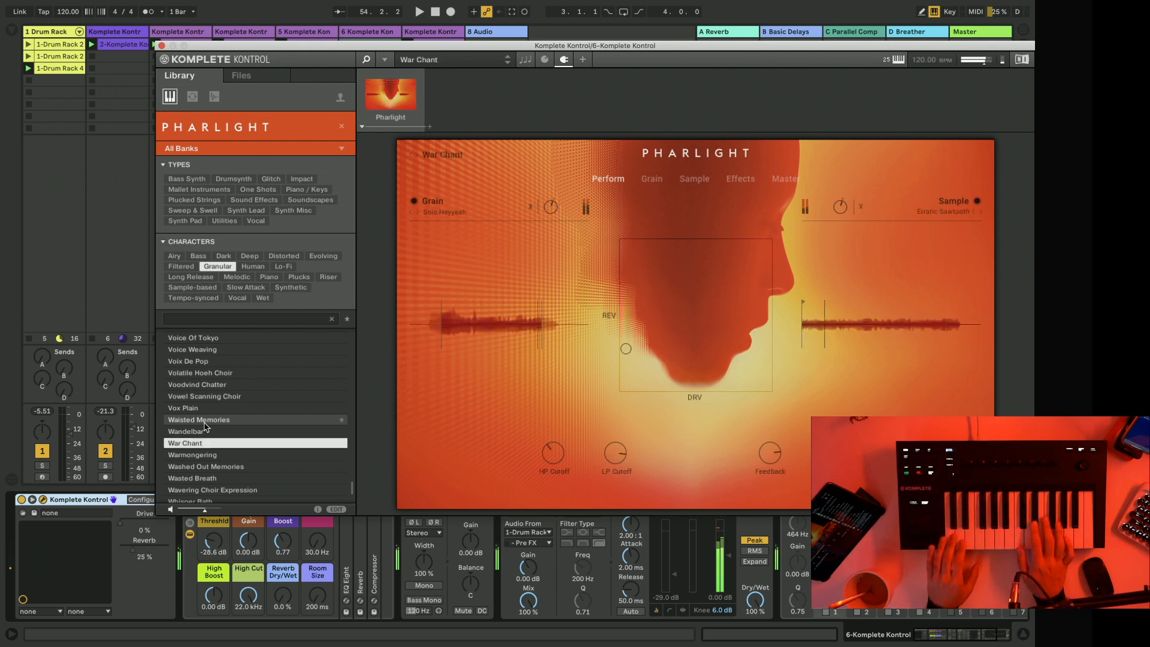
key(Down)
key(Down)
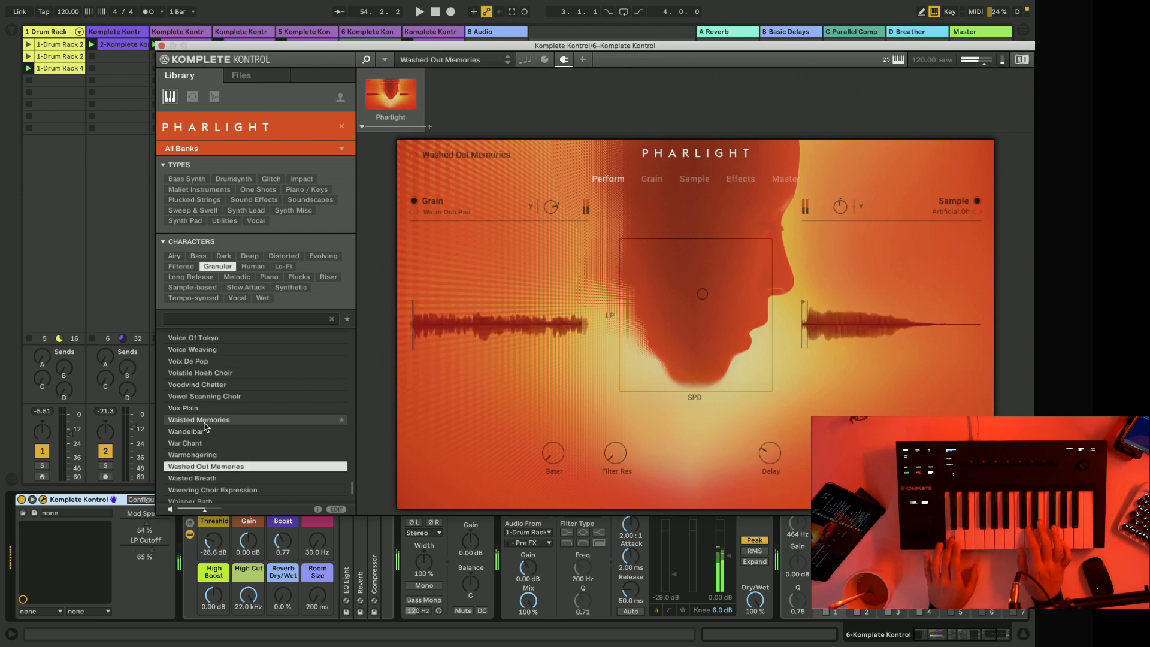
key(Down)
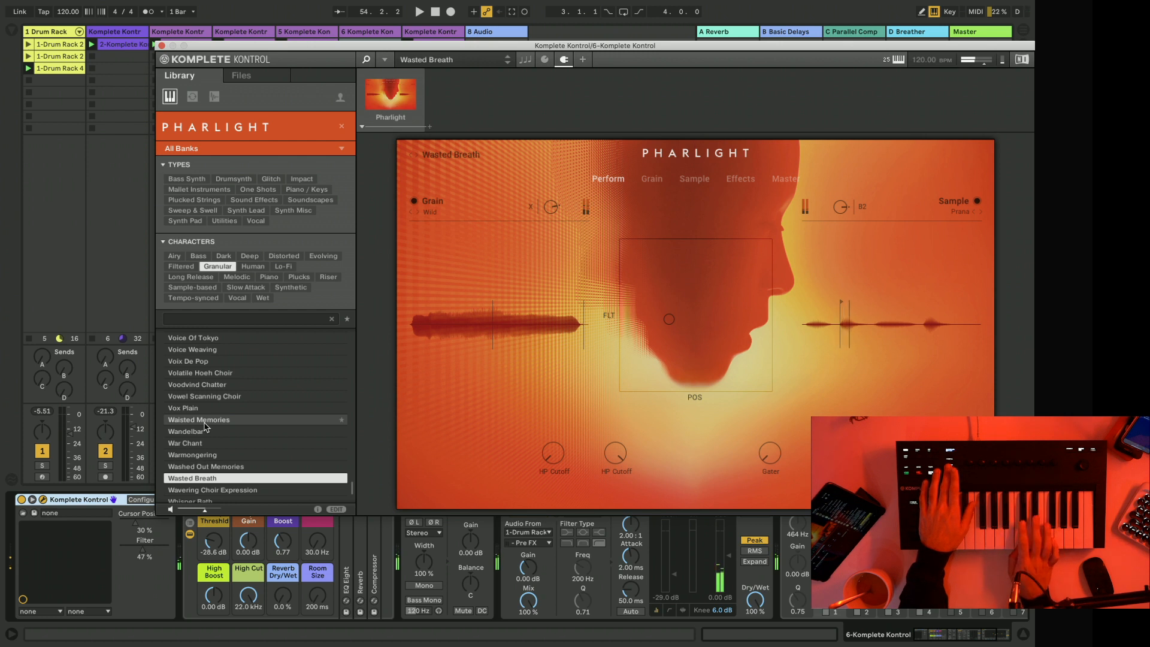
key(Down)
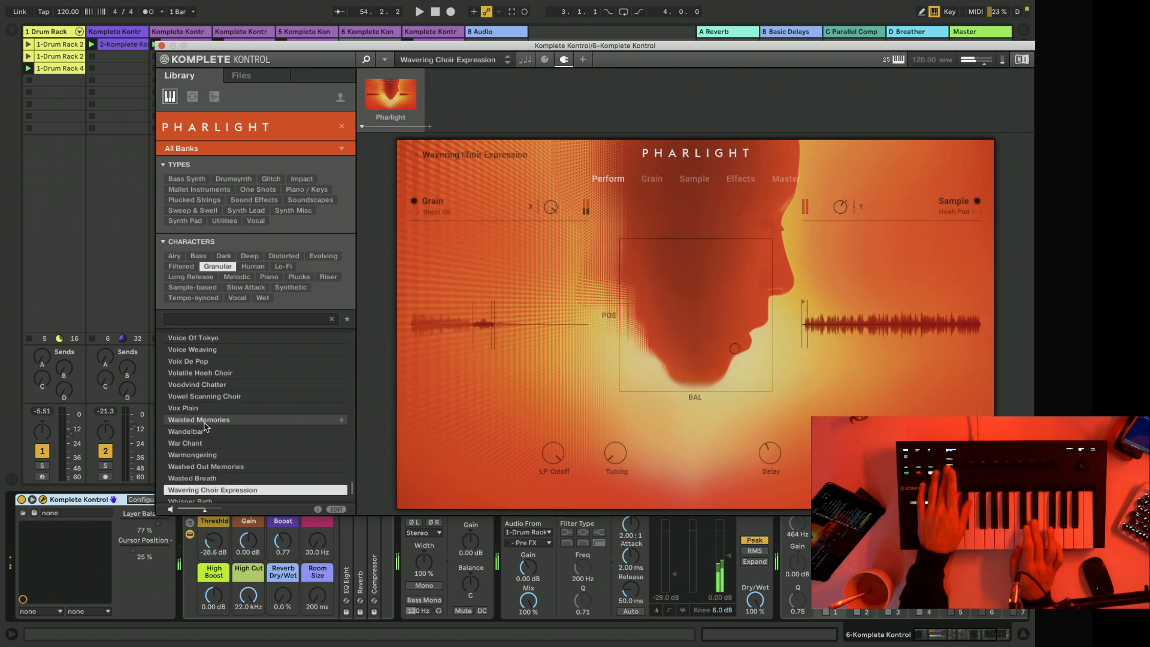
key(Down)
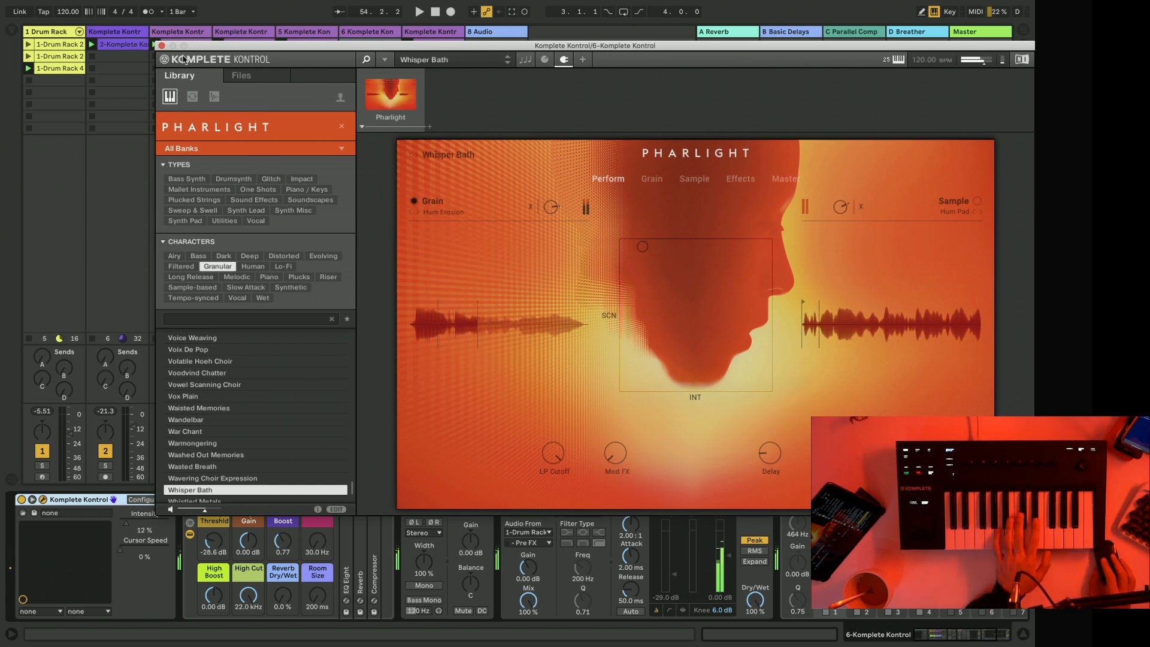
click(161, 46)
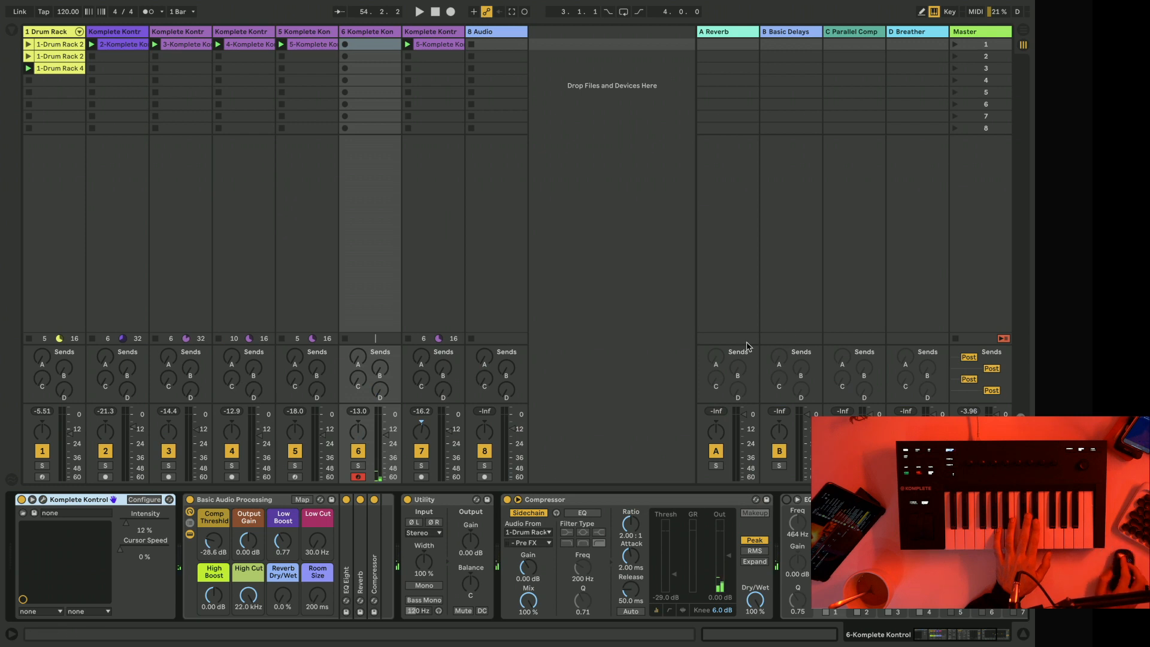
Stop all playing clips and tap in a new project tempo of 92 BPM.
click(955, 339)
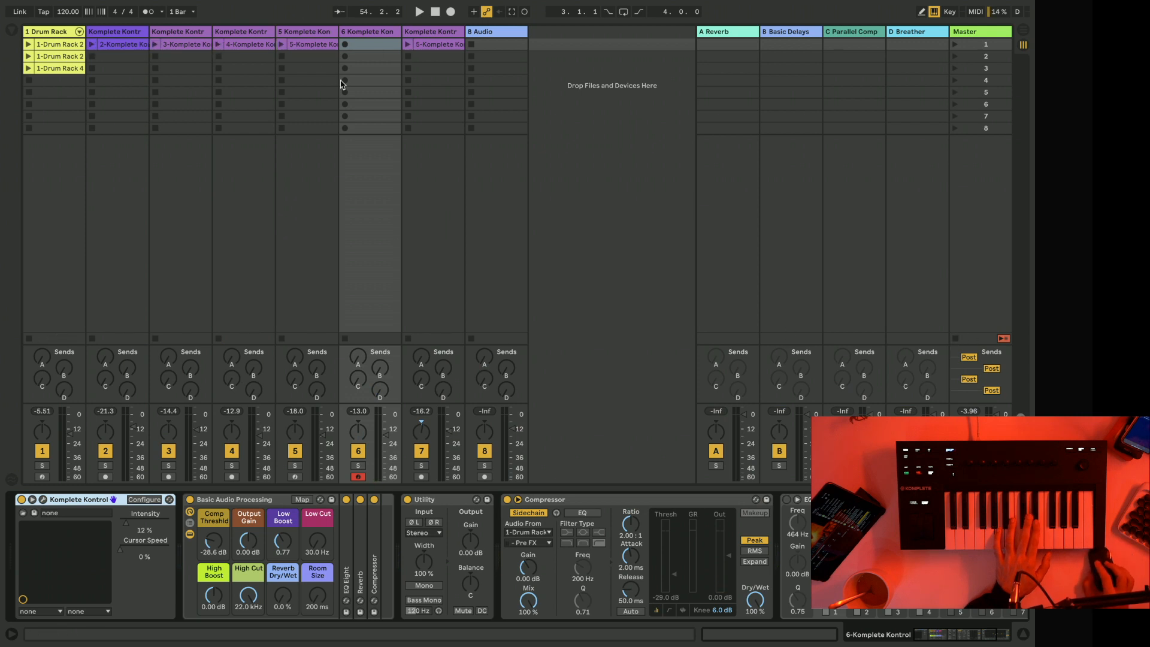
click(46, 13)
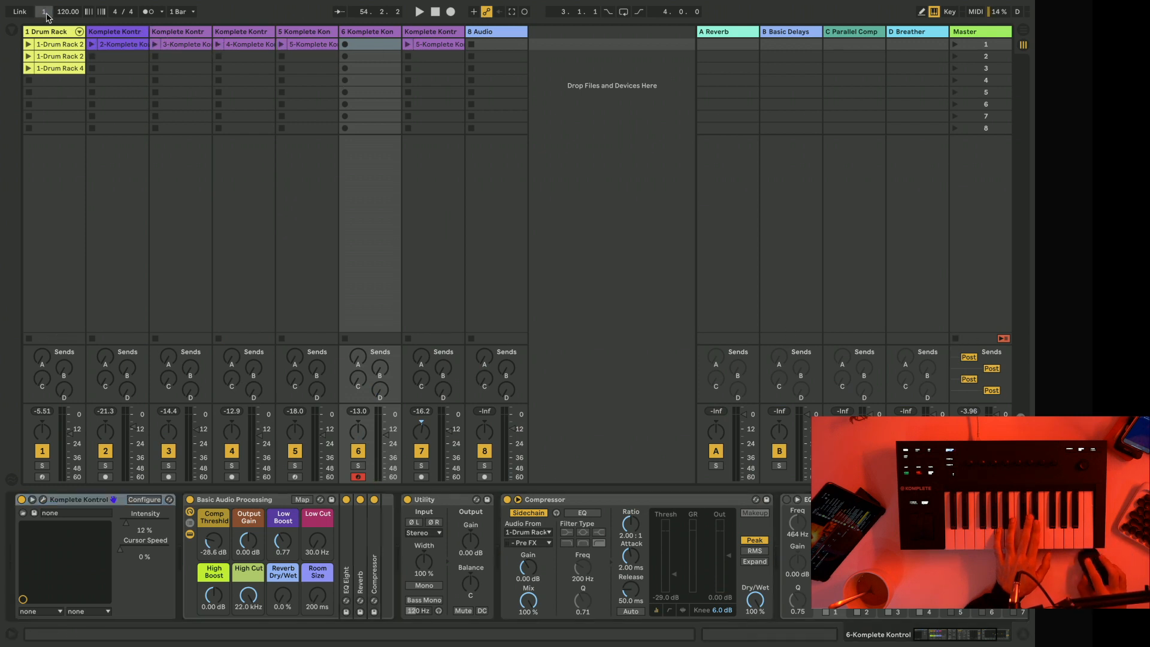
click(46, 13)
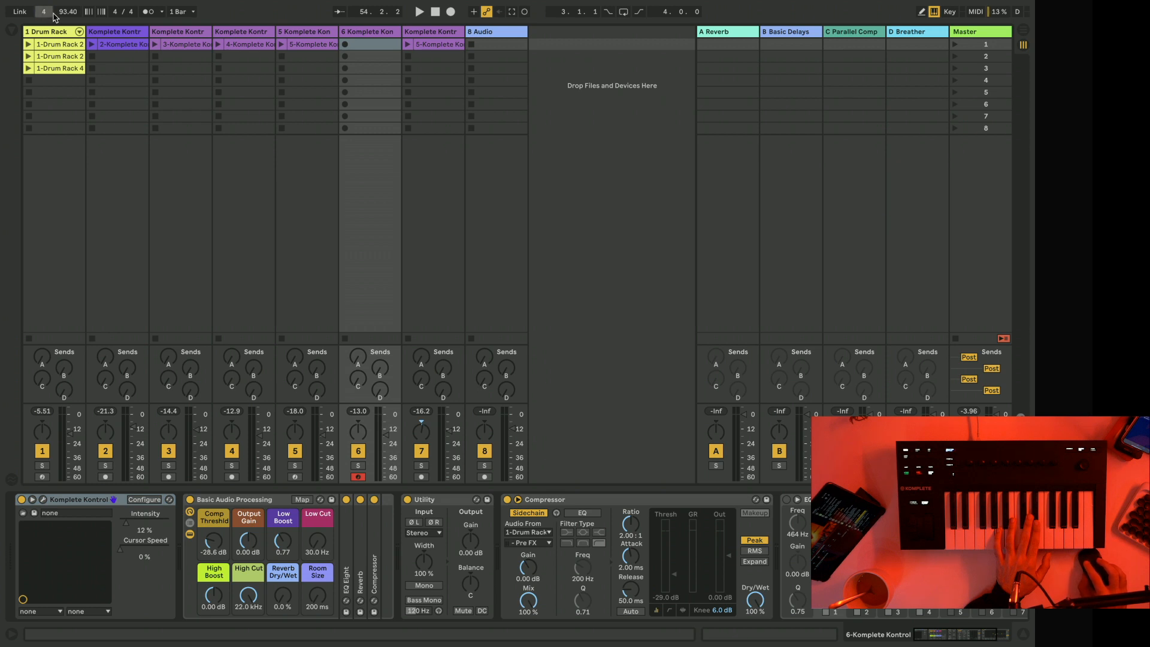
click(46, 13)
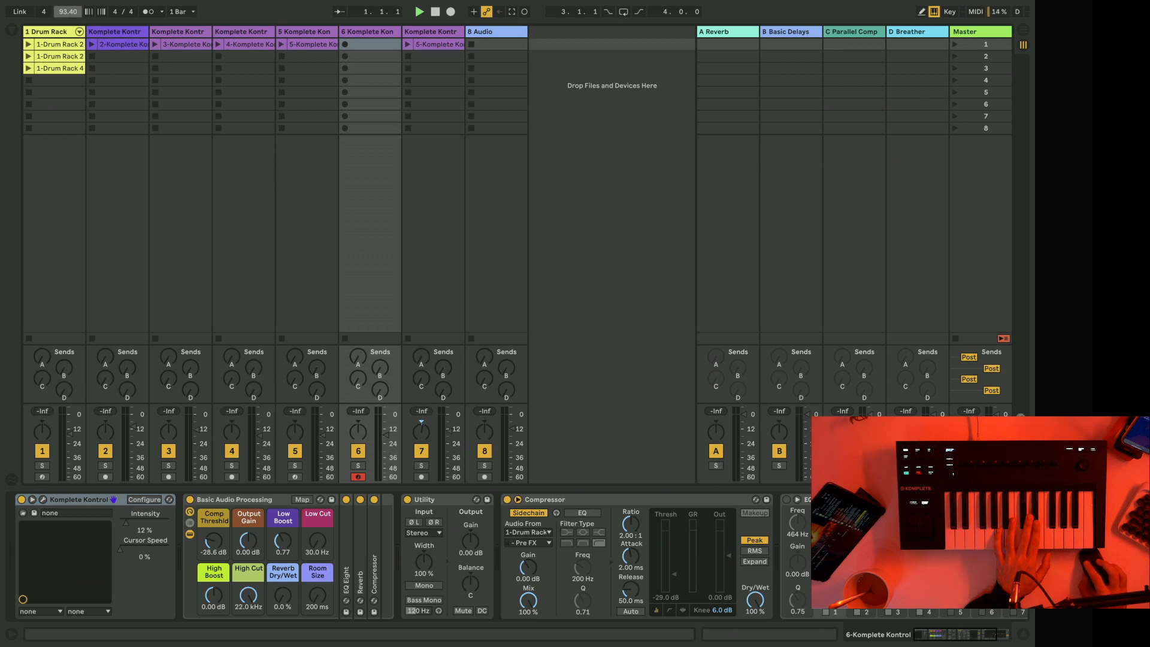
Record a four-bar Whisper Bath clip in track 6's third slot with the metronome on, and open the clip.
click(342, 69)
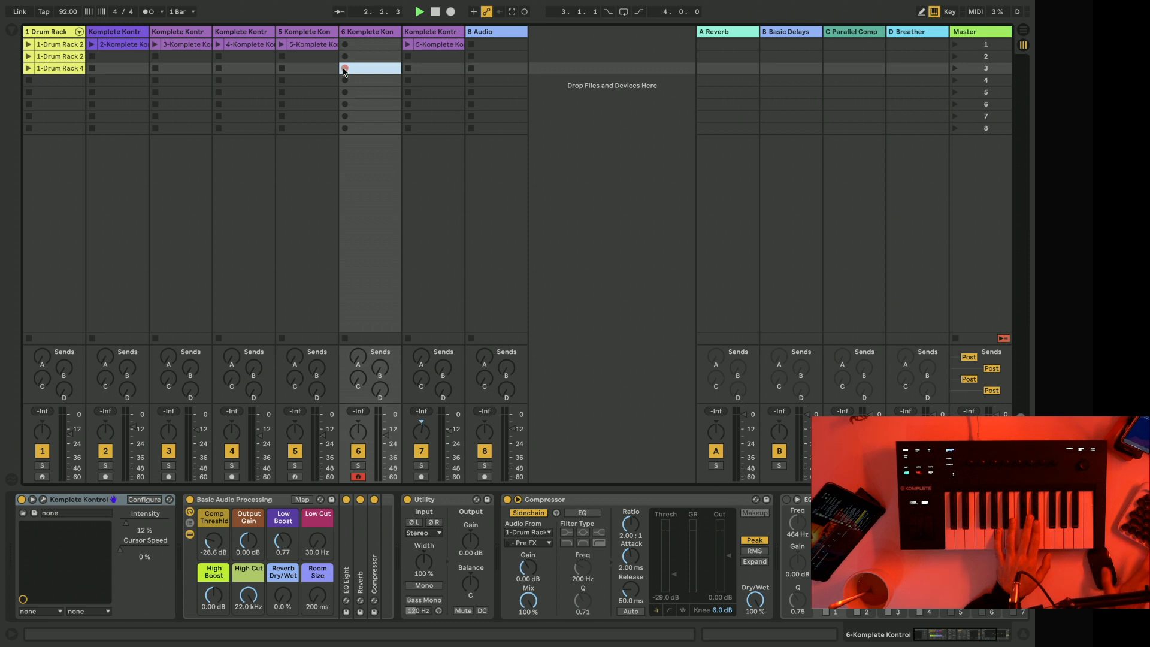
key(space)
key(o)
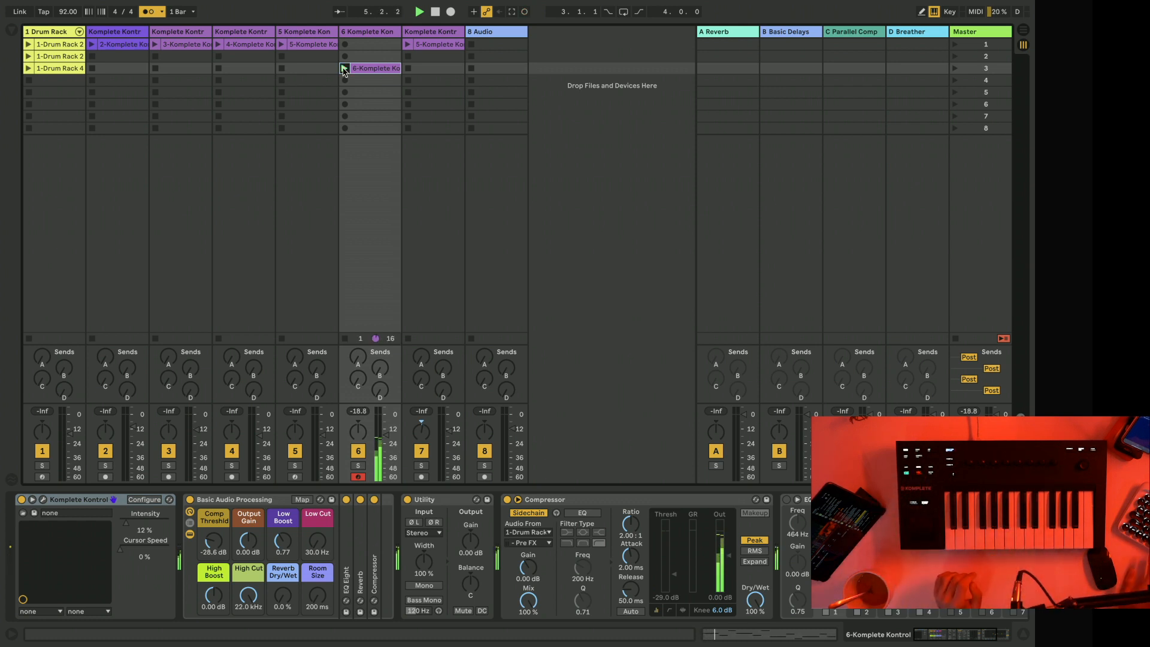
click(376, 69)
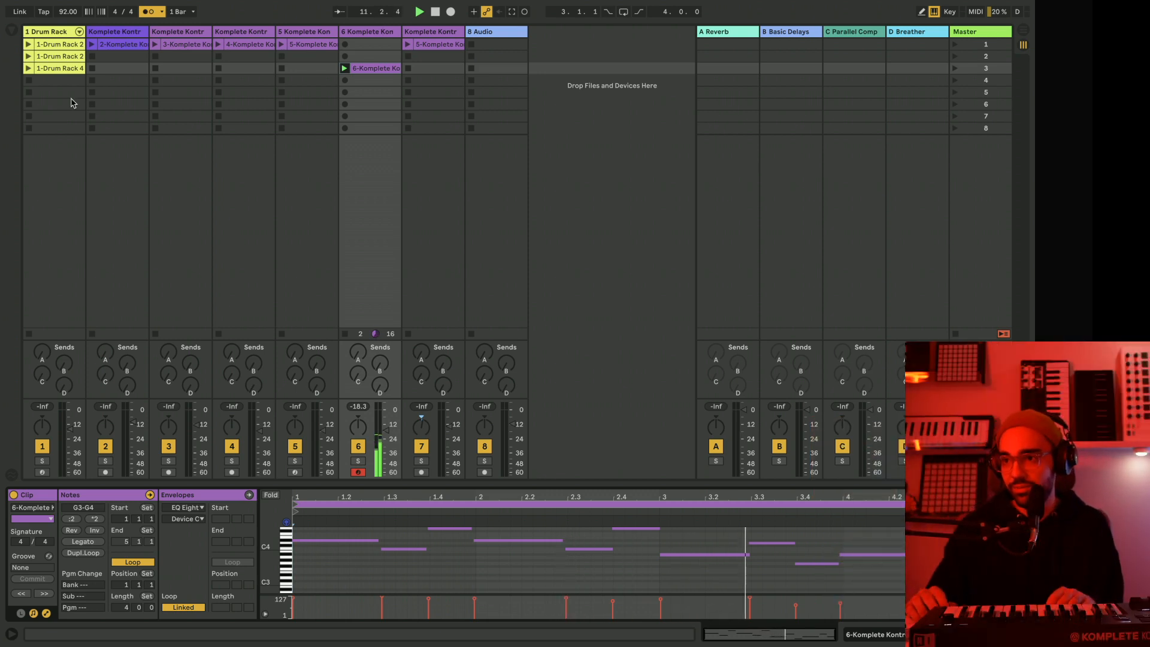
Show track 1's Drum Rack and turn off the Reverb on the LO-FIRE 9_Snare pad.
click(60, 68)
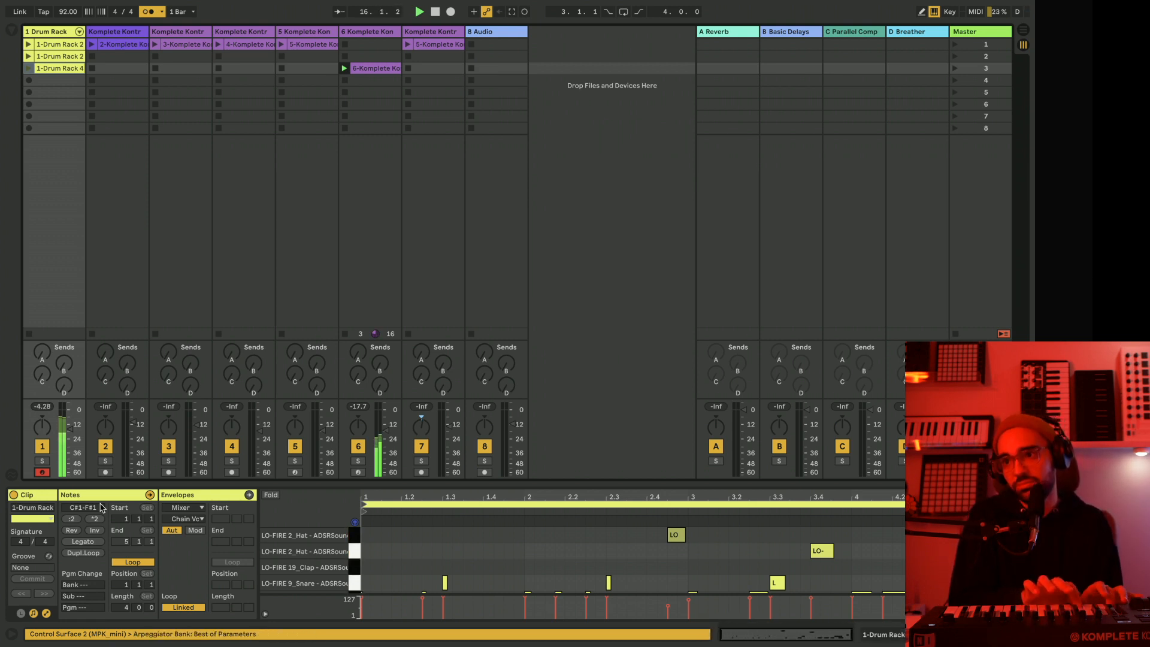
double_click(61, 33)
click(98, 601)
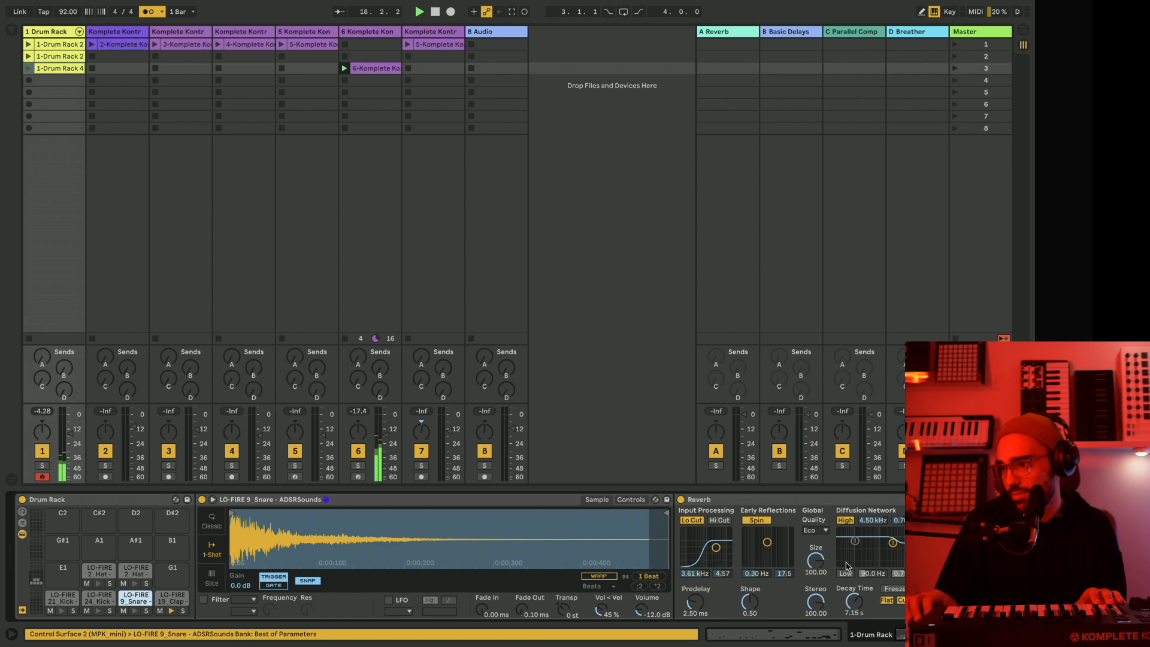
click(681, 499)
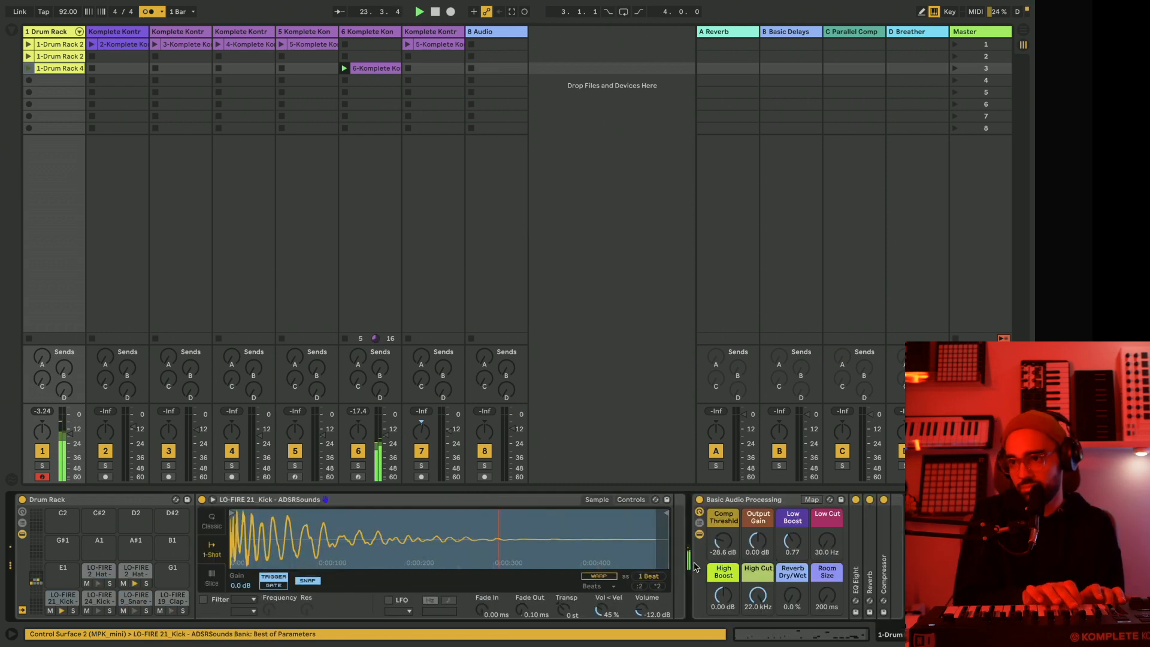
click(30, 83)
click(29, 81)
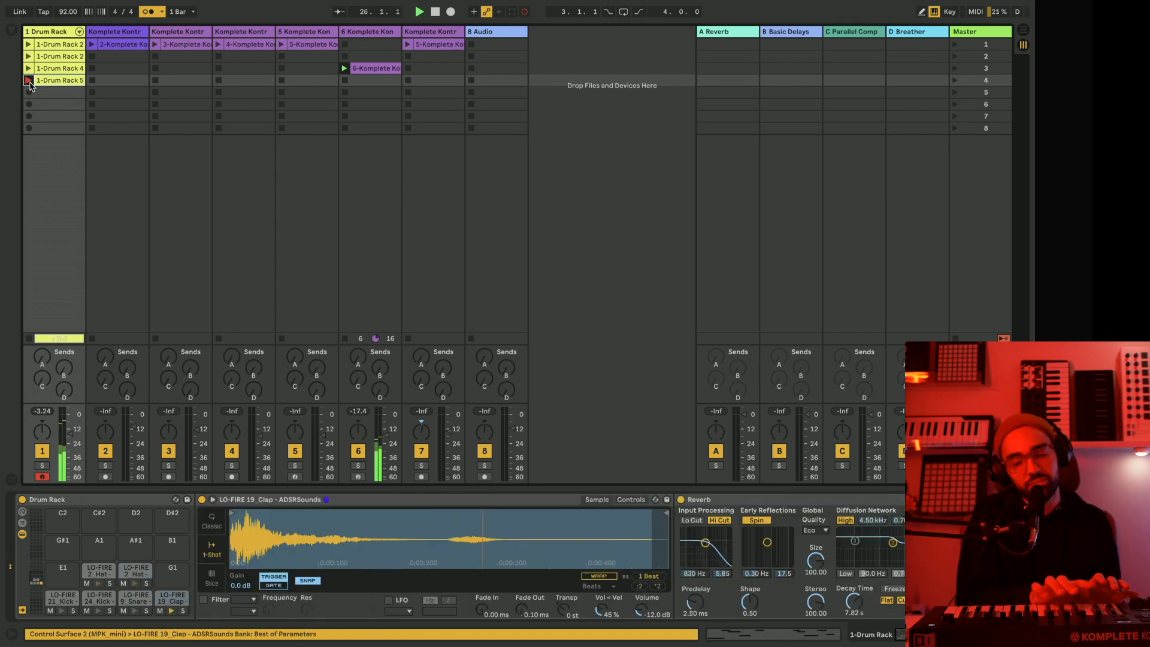
key(space)
key(Delete)
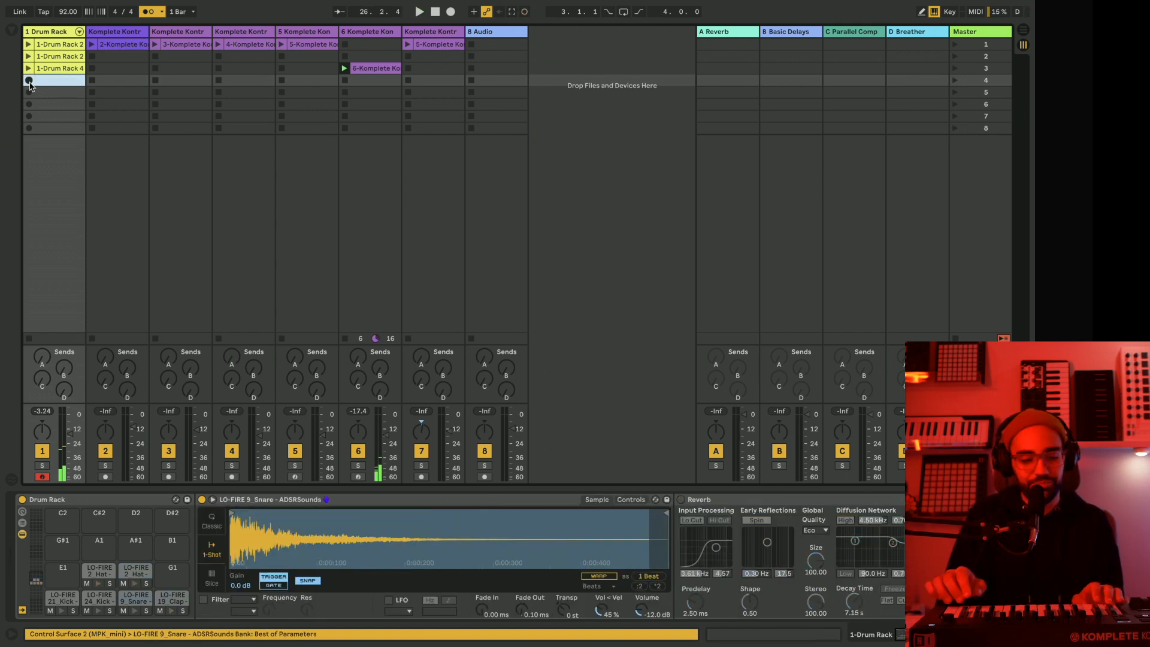
click(29, 83)
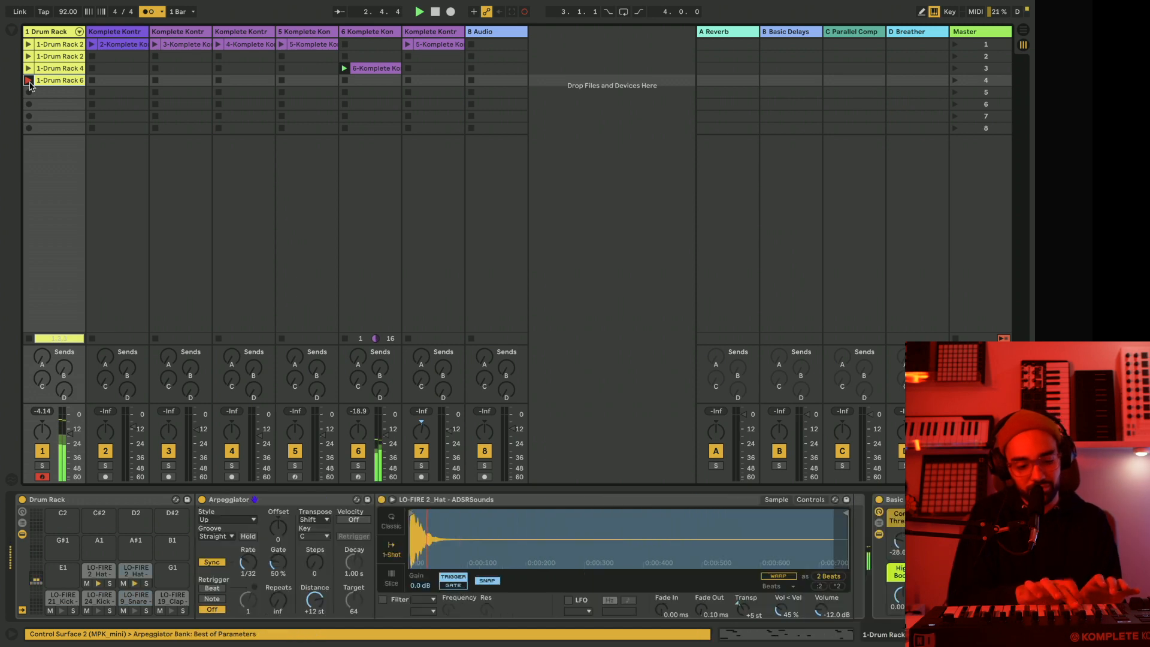
key(space)
key(Delete)
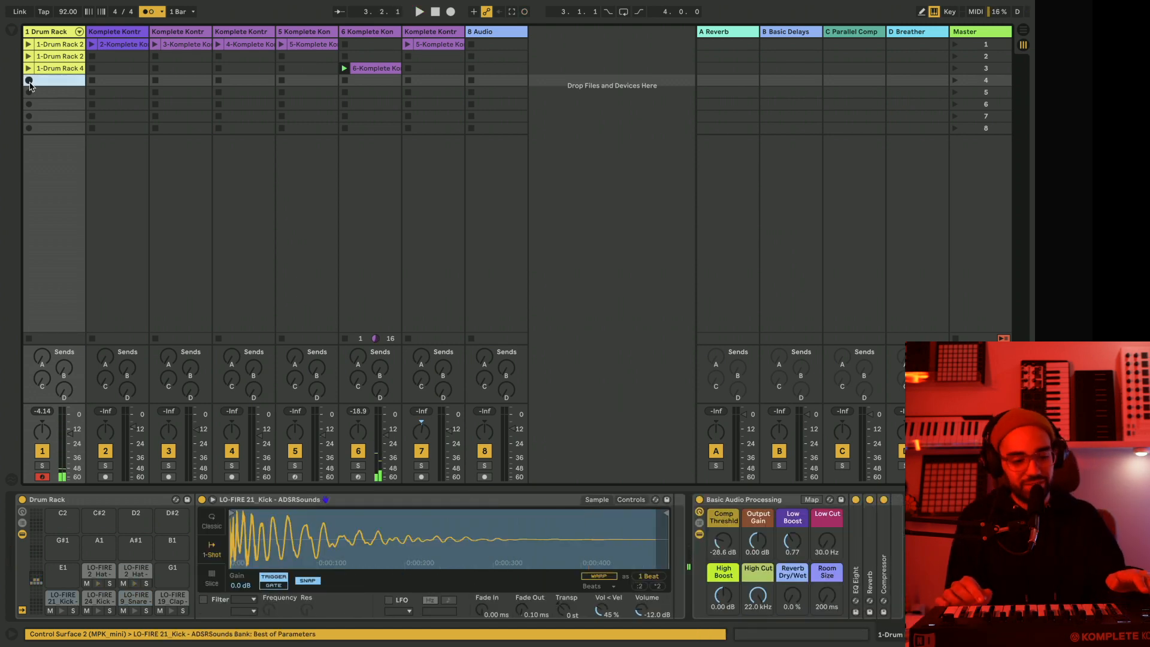
click(28, 80)
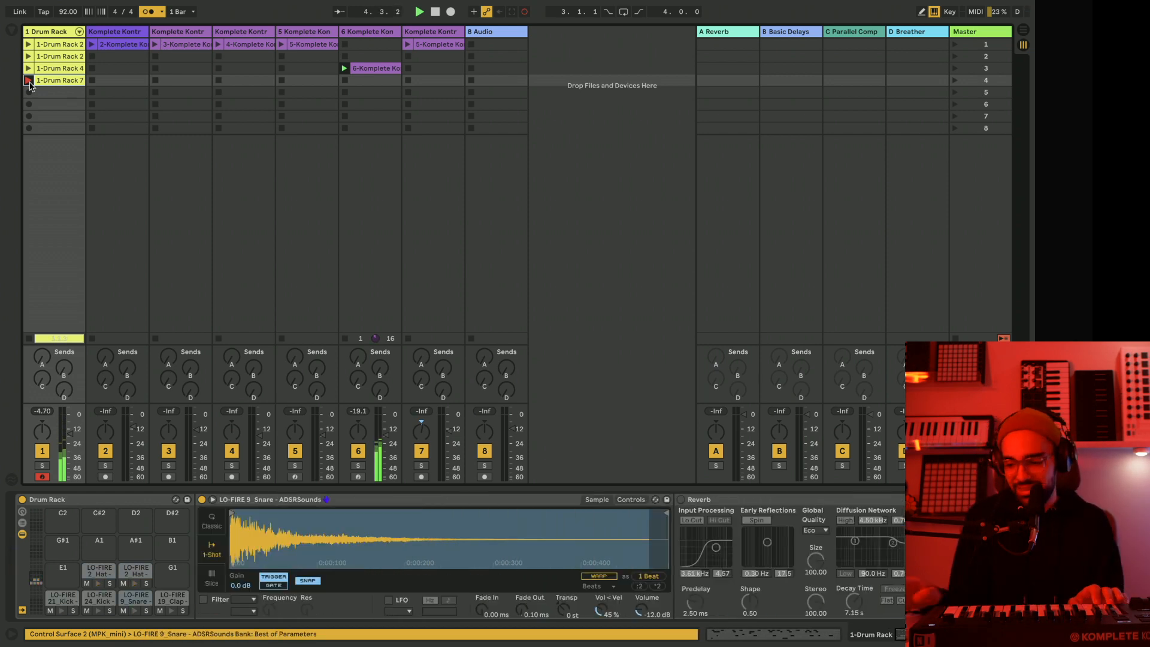
key(space)
key(Delete)
Record a four-bar drum clip in the fourth slot of track 1, stop playback and open the clip.
click(29, 83)
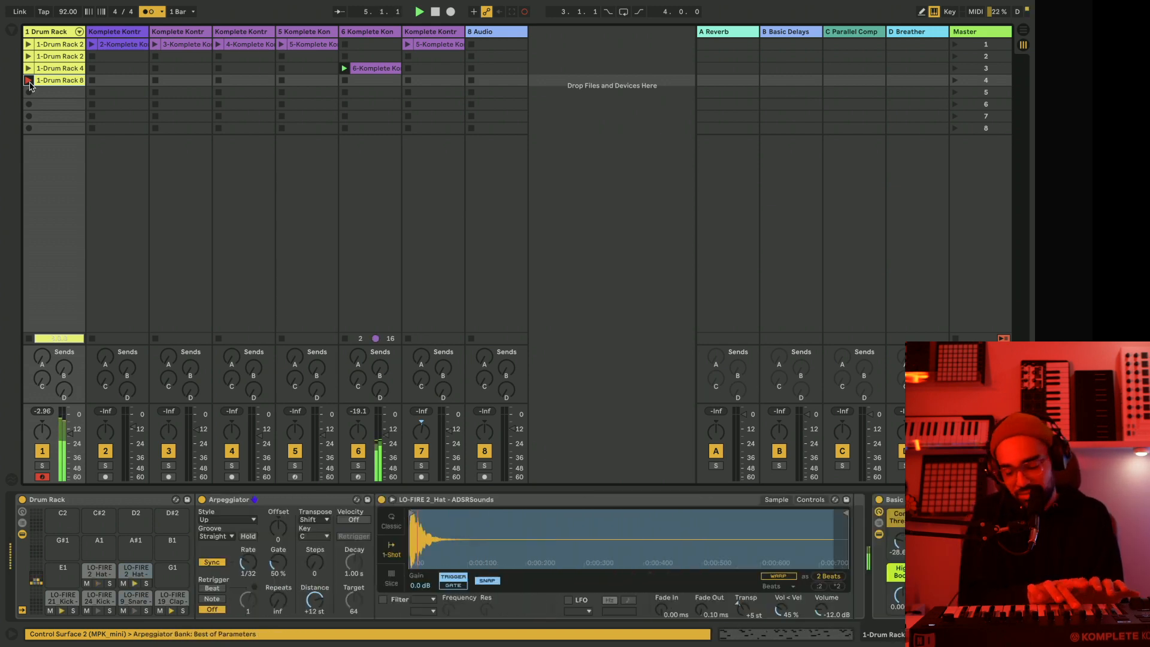
key(space)
click(63, 85)
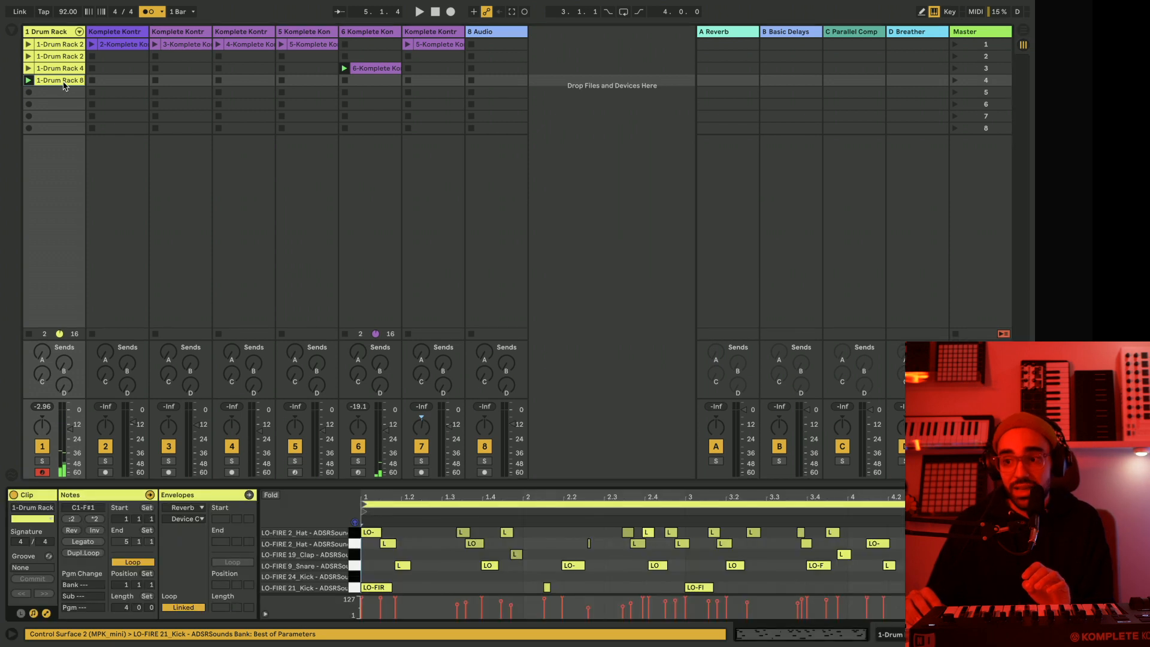
Play the new drum clip and move its first snare note onto beat 1.2.
key(space)
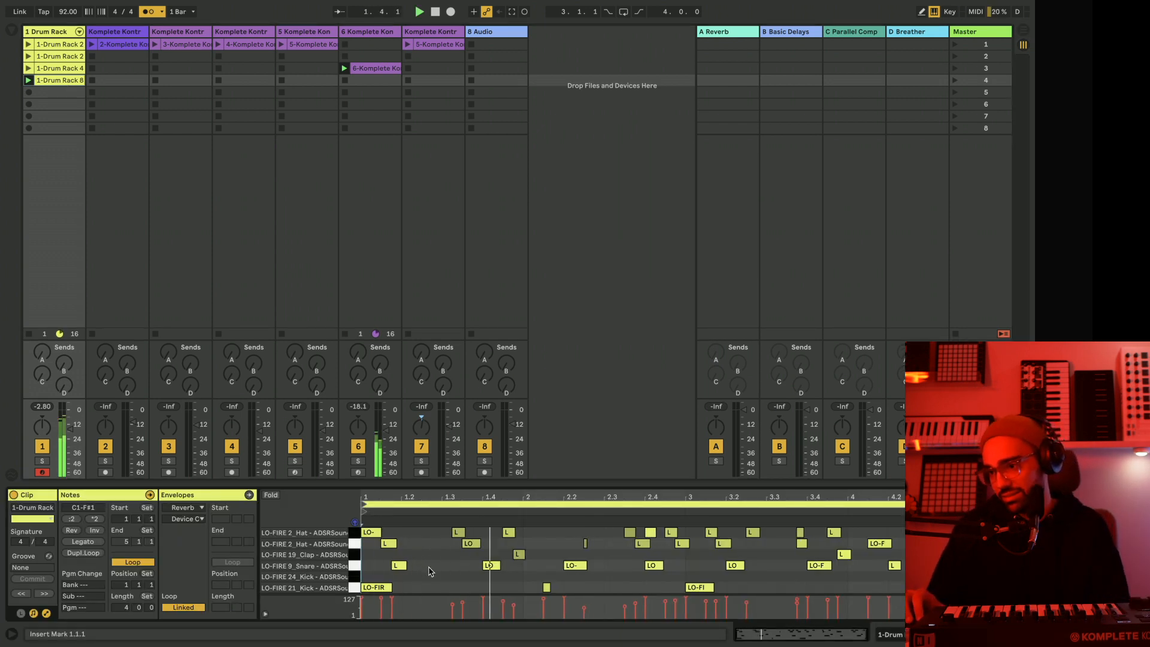
click(398, 566)
key(Right)
key(Right)
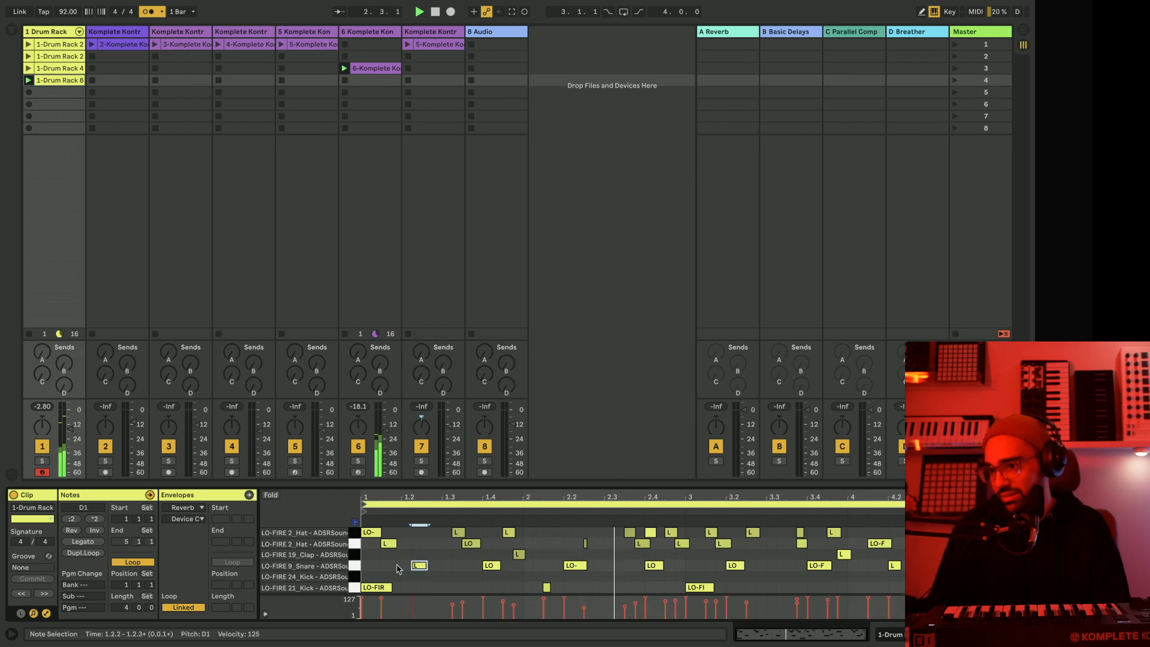
key(Left)
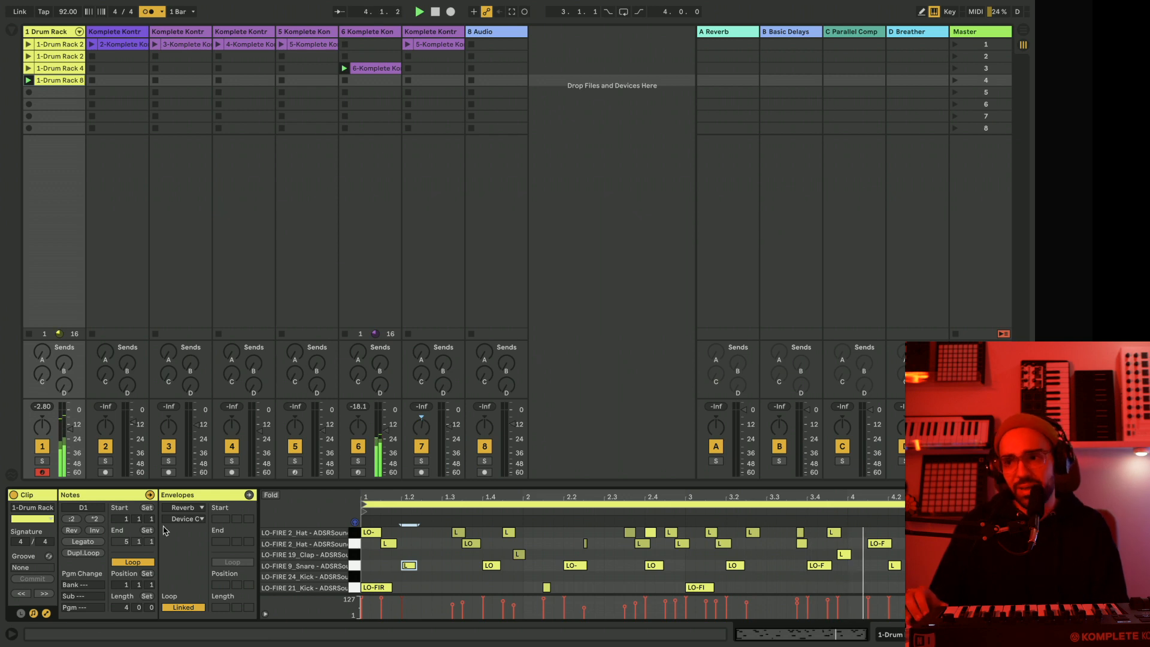
Arm track 5 for recording, close its Komplete Kontrol window and switch off the EQ Eight in its device chain.
click(295, 472)
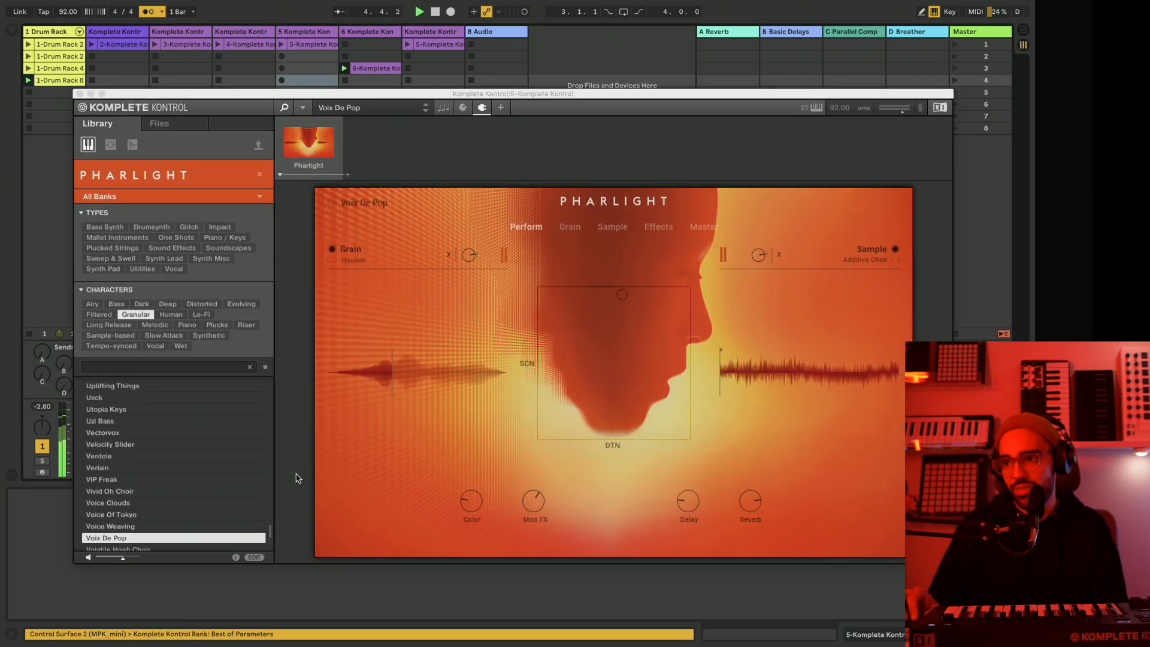
click(80, 94)
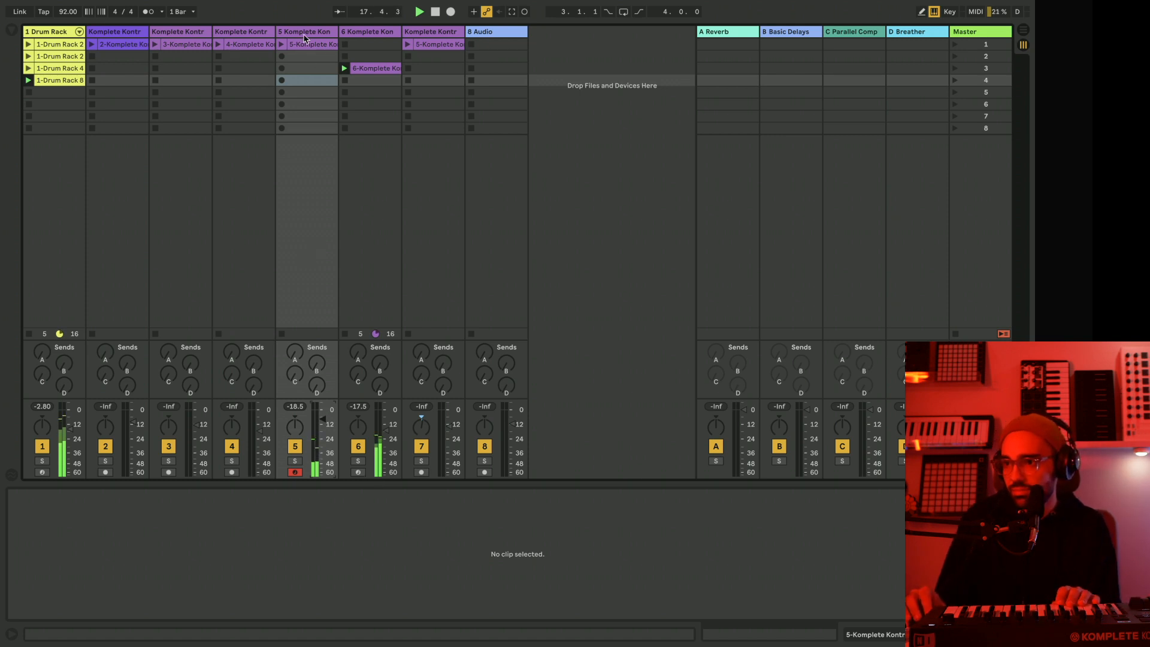
click(334, 91)
click(787, 499)
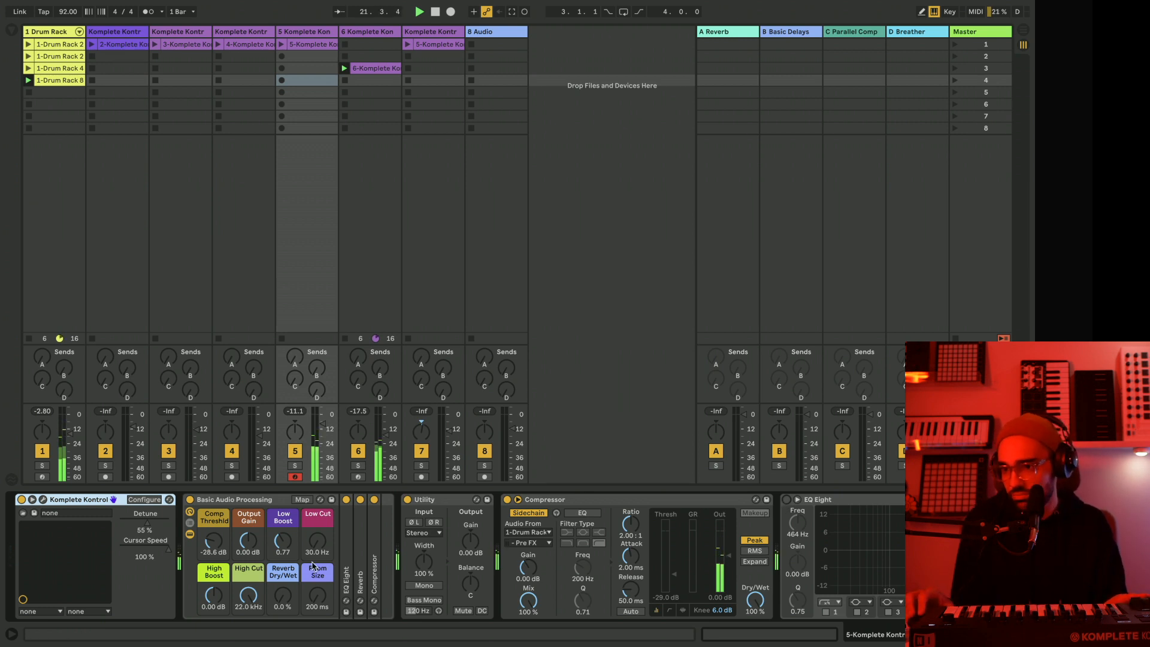
Check the Voix De Pop preset in track 5's Pharlight and record a four-bar clip in the track's fourth slot.
click(43, 500)
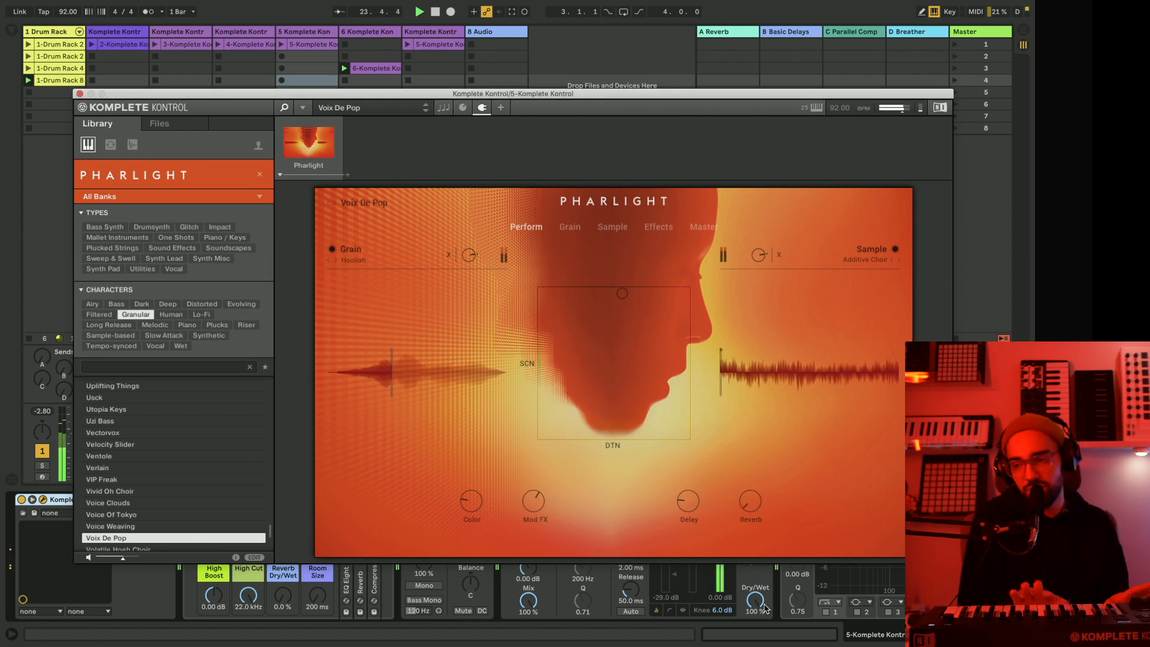
click(80, 94)
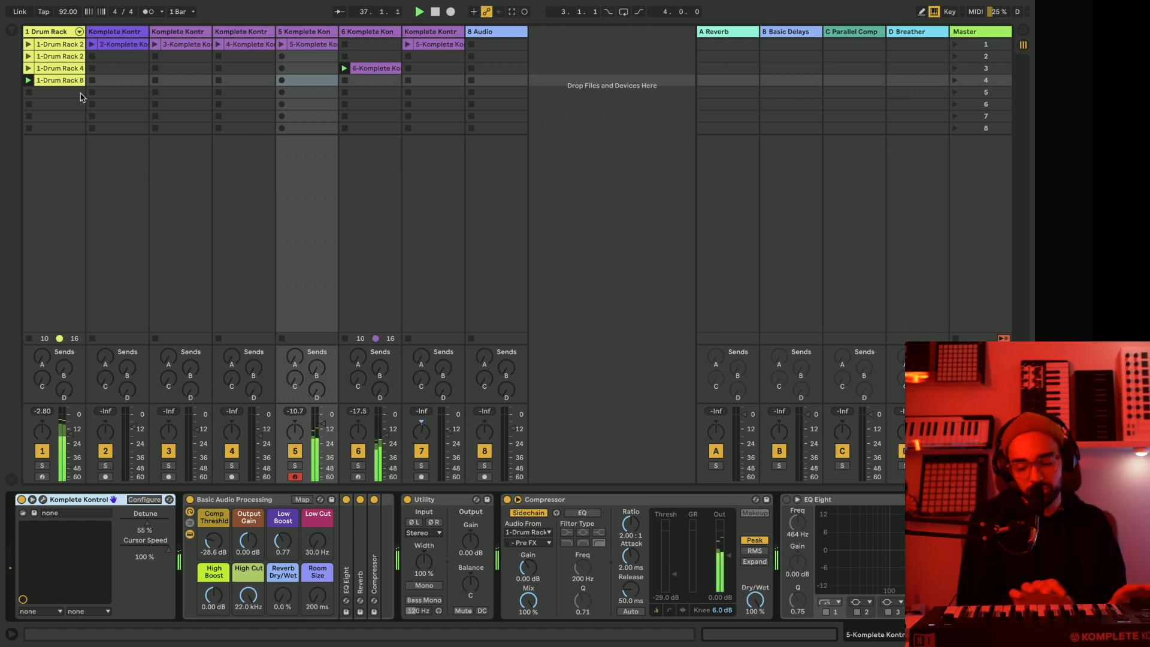
click(281, 81)
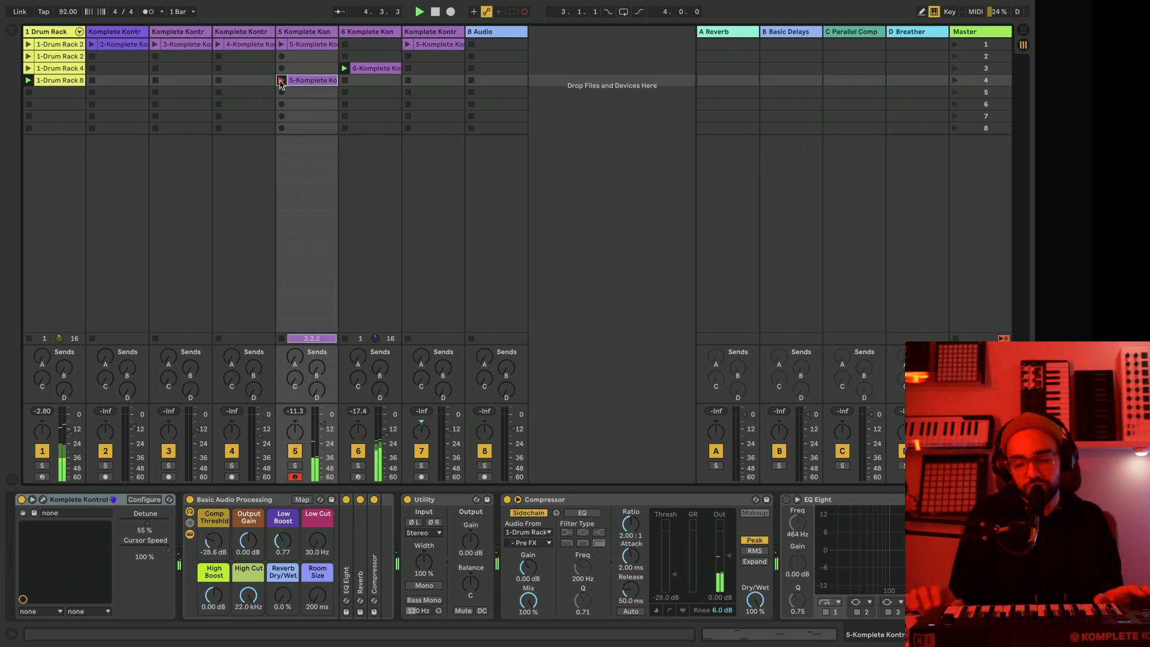
click(282, 80)
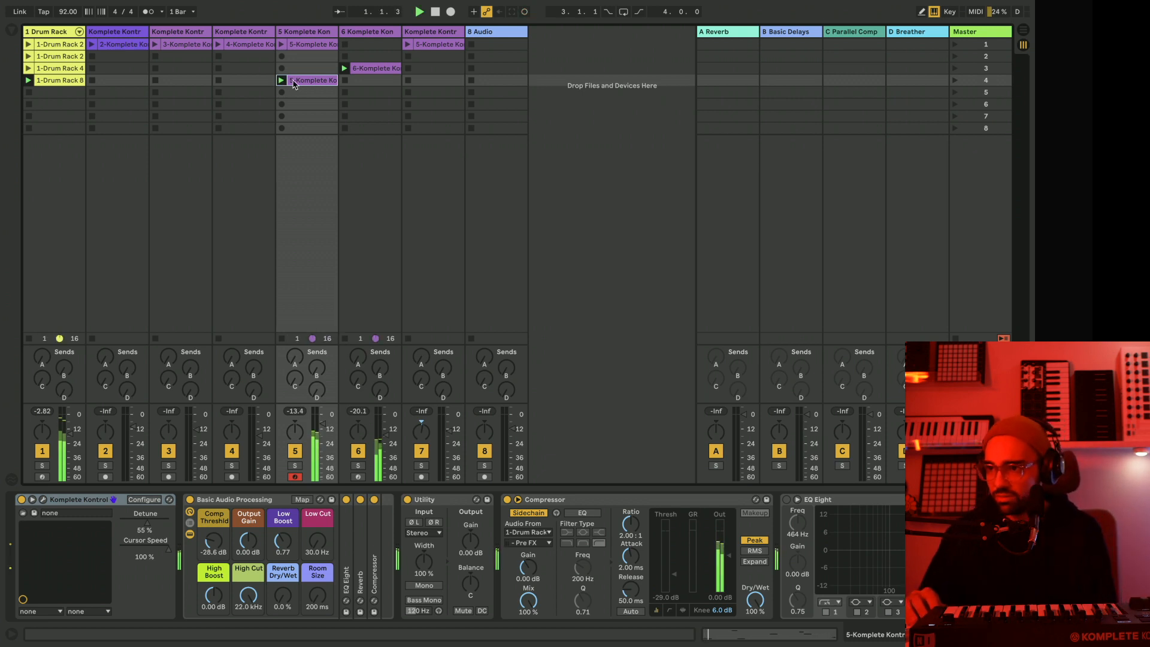
Open the new track 5 clip and select all of its notes.
click(294, 84)
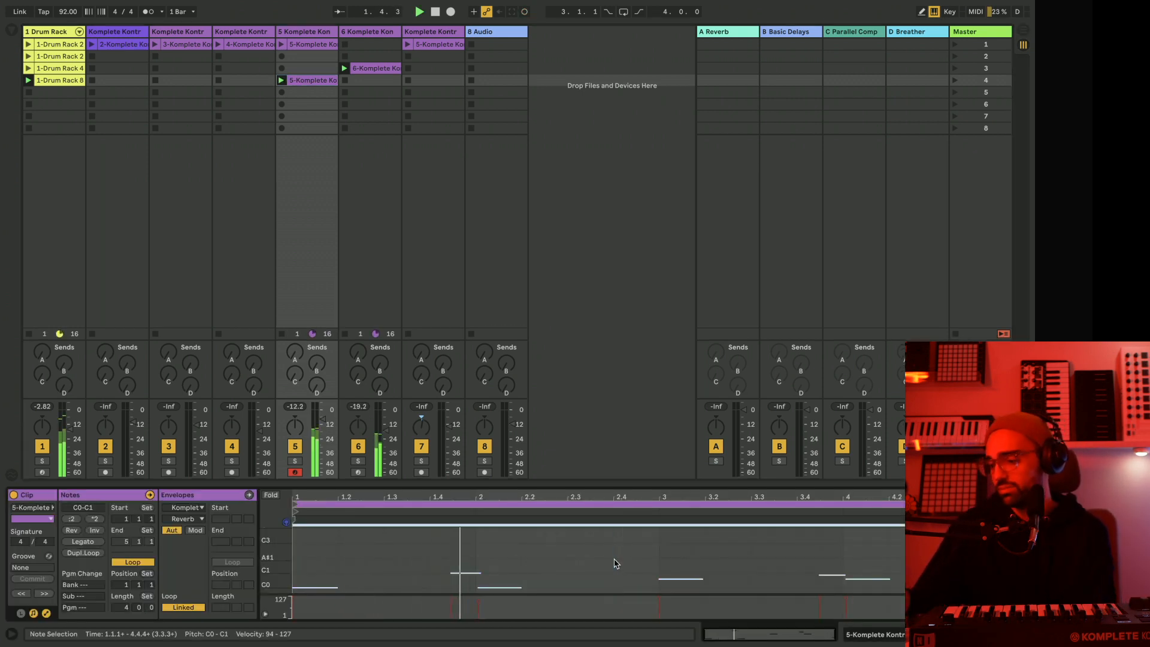
key(ctrl+a)
scroll(614, 563, up, 4)
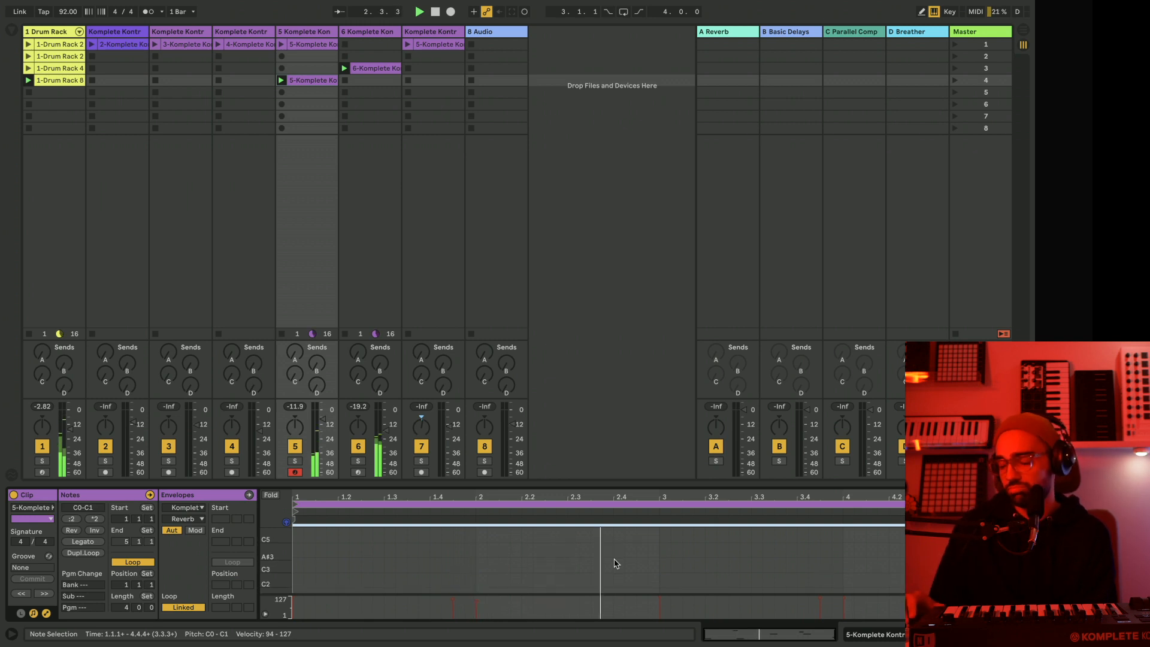